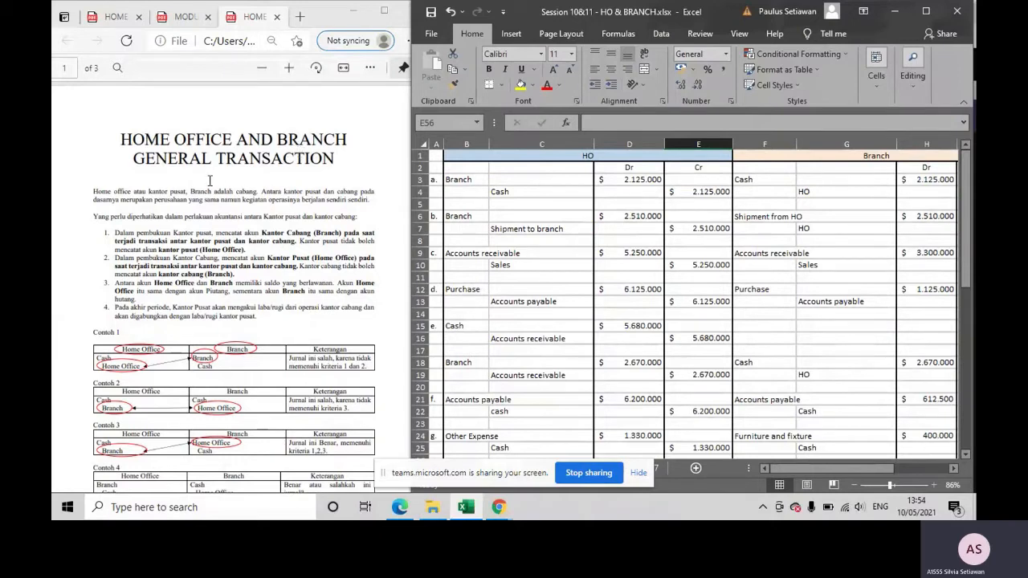
- Enlarge the Home Office and Branch General Transaction notes and read the four numbered accounting rules
{"action": "left_click", "coordinate": [294, 79]}
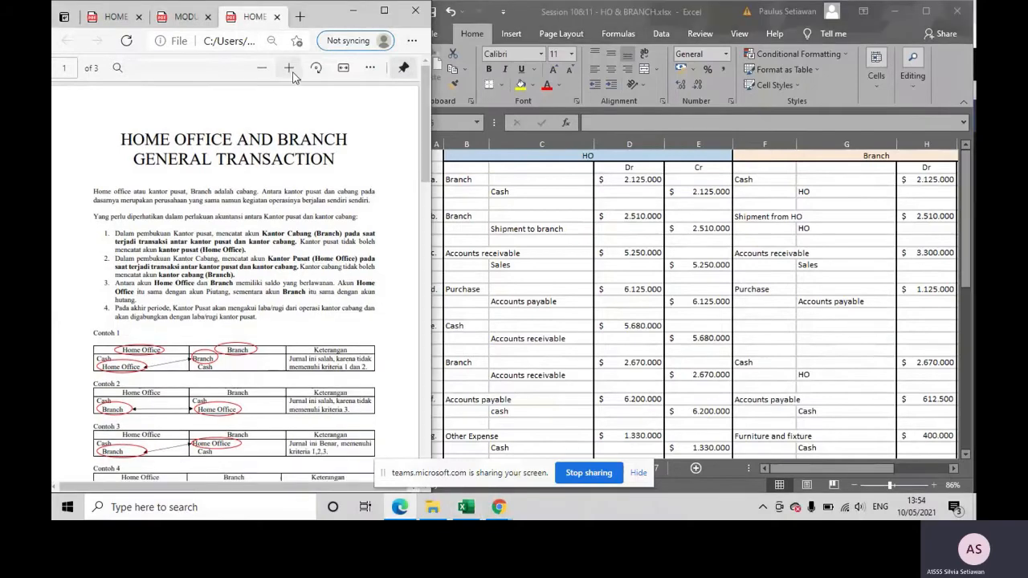
{"action": "left_click", "coordinate": [293, 76]}
{"action": "left_click_drag", "start_coordinate": [235, 487], "coordinate": [252, 487]}
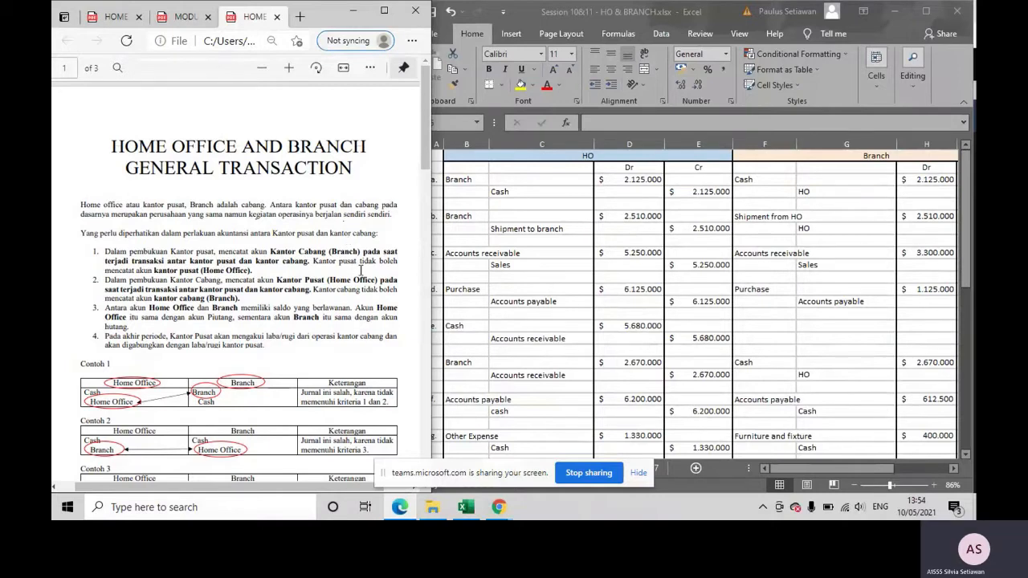
{"action": "scroll", "coordinate": [192, 225], "scroll_direction": "down", "scroll_amount": 1}
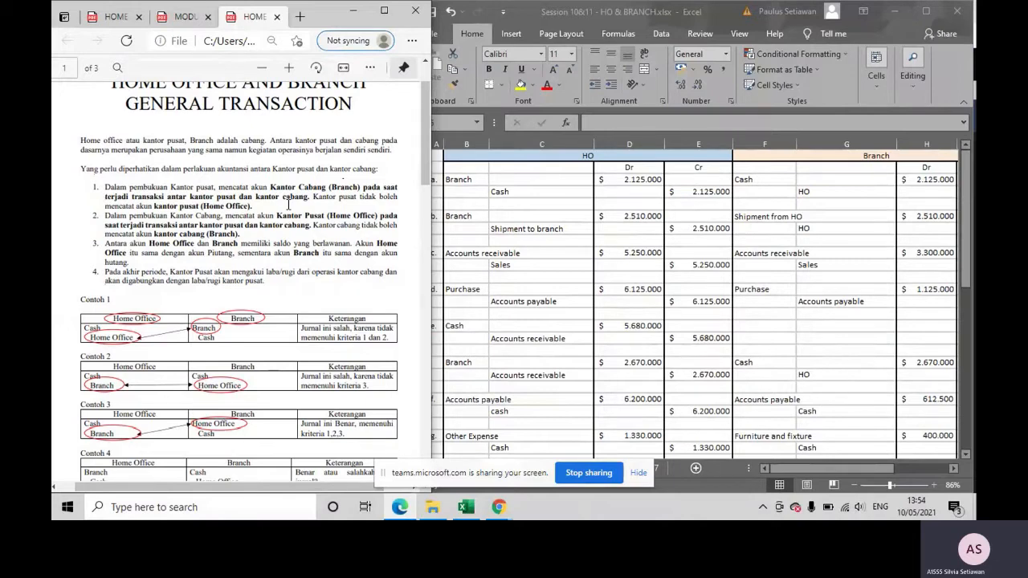
{"action": "scroll", "coordinate": [291, 207], "scroll_direction": "down", "scroll_amount": 1}
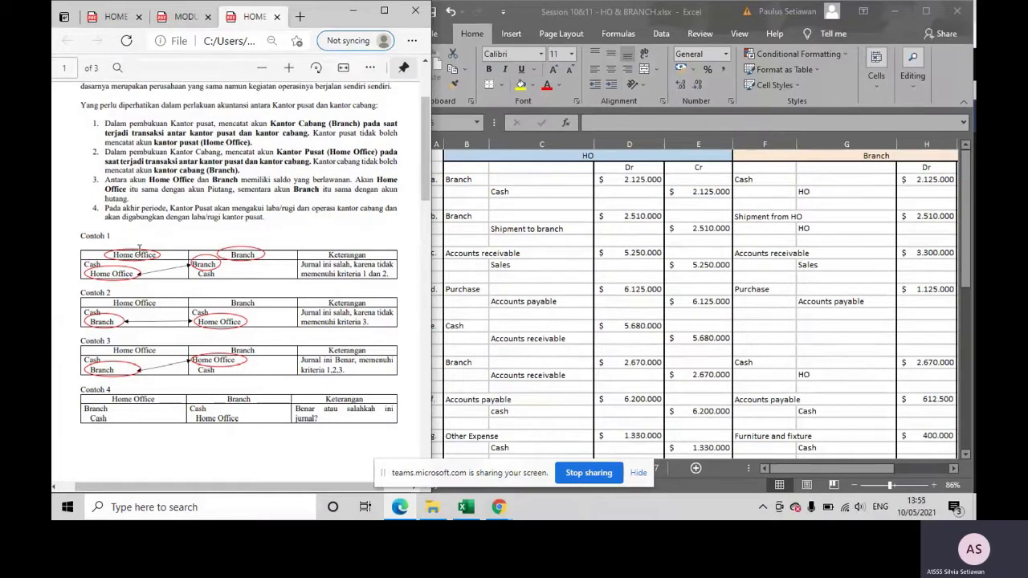
- Examine the Contoh 1 journal, comparing its Home Office and Branch entries with rules 1 and 2
{"action": "key", "text": "ctrl"}
{"action": "key", "text": "ctrl"}
{"action": "key", "text": "ctrl"}
{"action": "key", "text": "ctrl"}
{"action": "key", "text": "ctrl"}
{"action": "key", "text": "ctrl"}
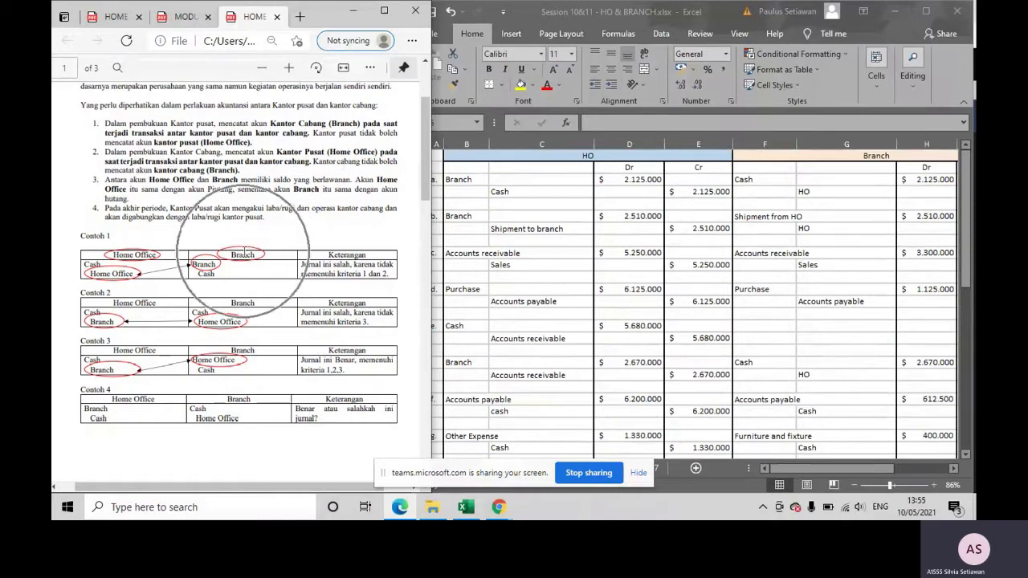
{"action": "key", "text": "ctrl"}
{"action": "key", "text": "ctrl"}
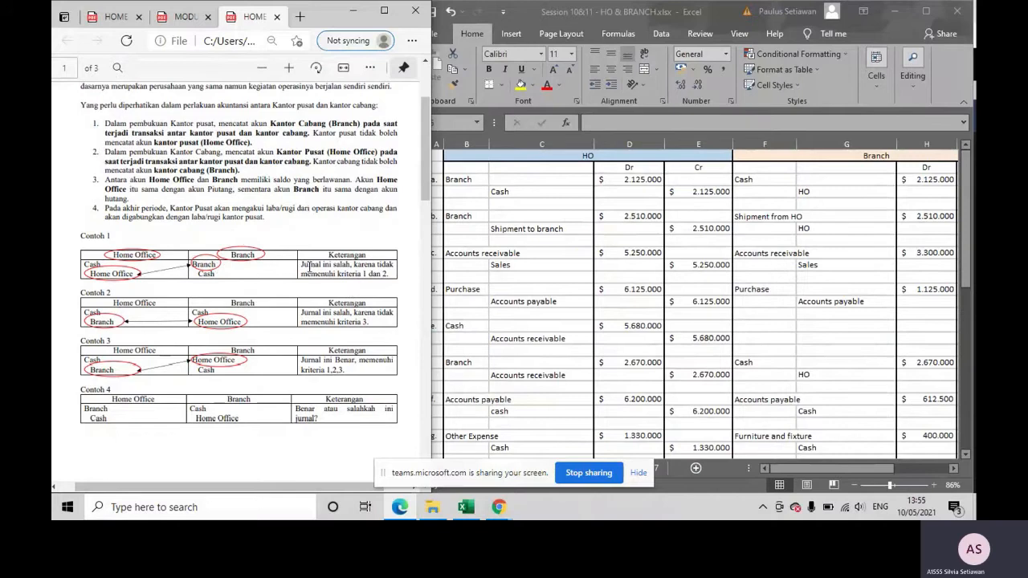
{"action": "key", "text": "ctrl"}
{"action": "key", "text": "ctrl"}
{"action": "key", "text": "ctrl"}
{"action": "key", "text": "ctrl"}
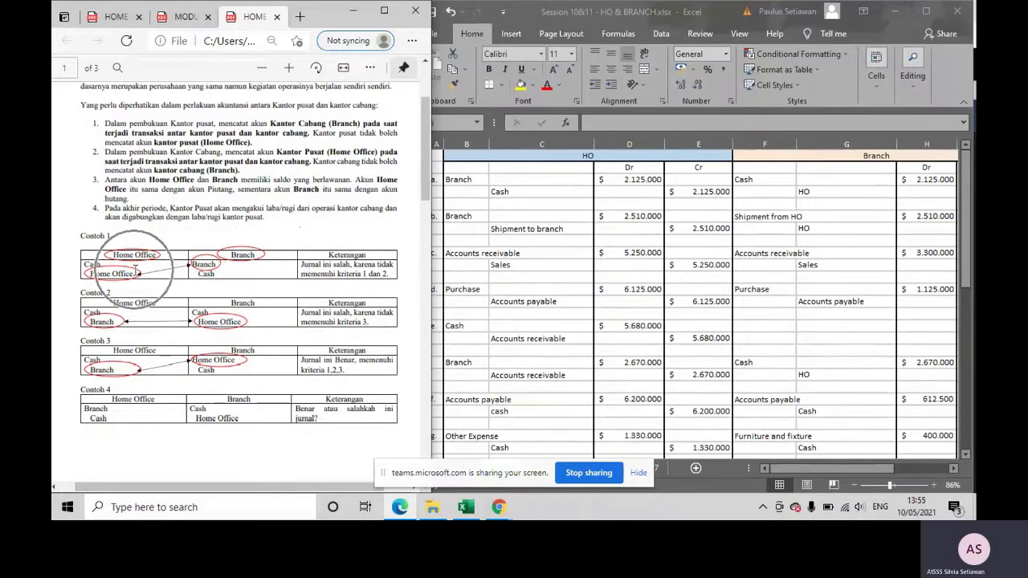
{"action": "key", "text": "ctrl"}
{"action": "key", "text": "ctrl"}
{"action": "key", "text": "ctrl"}
{"action": "key", "text": "ctrl"}
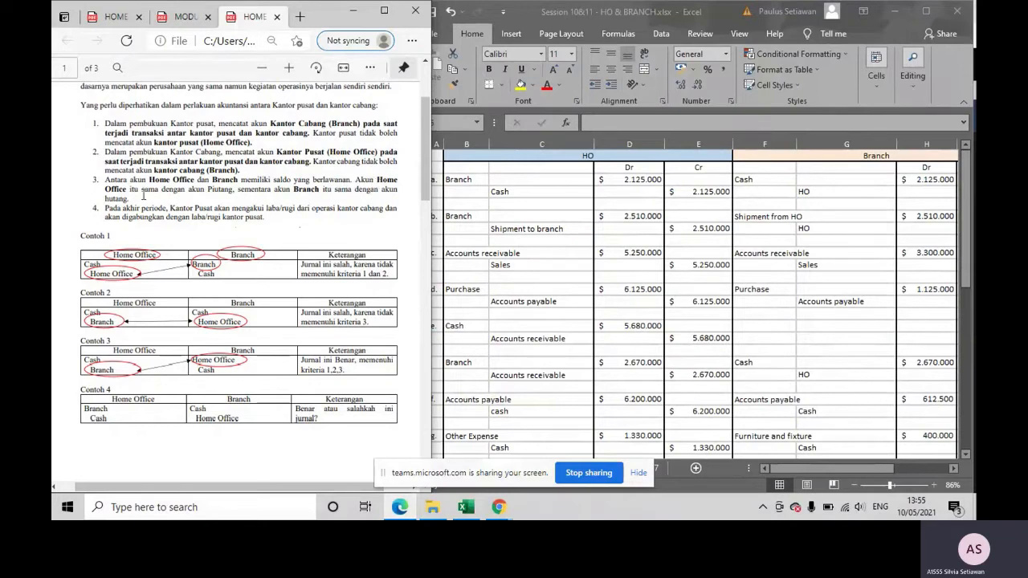
- Review rule 3 on opposite Home Office and Branch balances against the example journals through Contoh 4, ending at rule 4
{"action": "key", "text": "ctrl"}
{"action": "key", "text": "ctrl"}
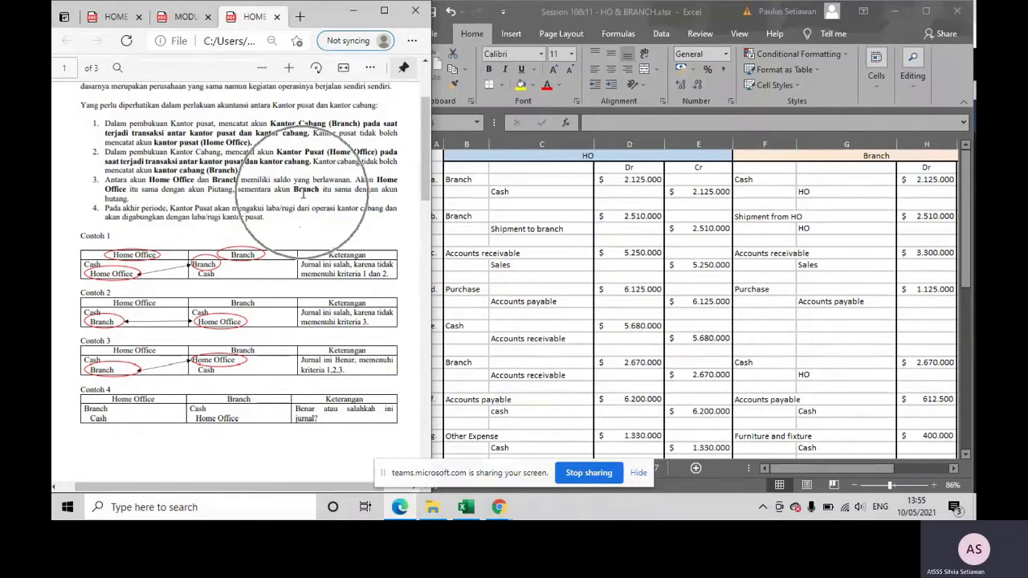
{"action": "key", "text": "ctrl"}
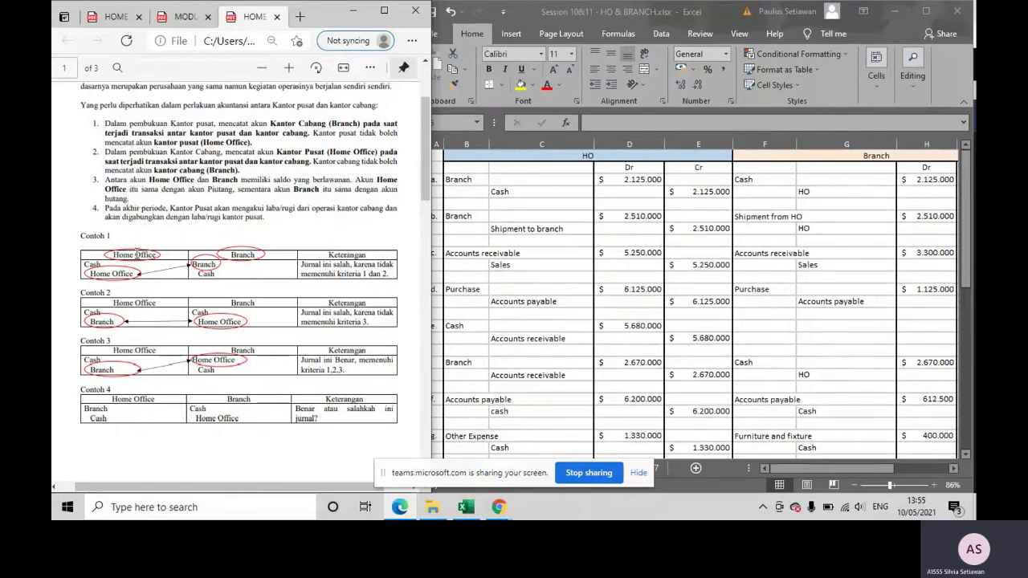
{"action": "key", "text": "ctrl"}
{"action": "key", "text": "ctrl"}
{"action": "key", "text": "ctrl"}
{"action": "key", "text": "ctrl"}
{"action": "key", "text": "ctrl"}
{"action": "scroll", "coordinate": [190, 397], "scroll_direction": "down", "scroll_amount": 2}
{"action": "key", "text": "ctrl"}
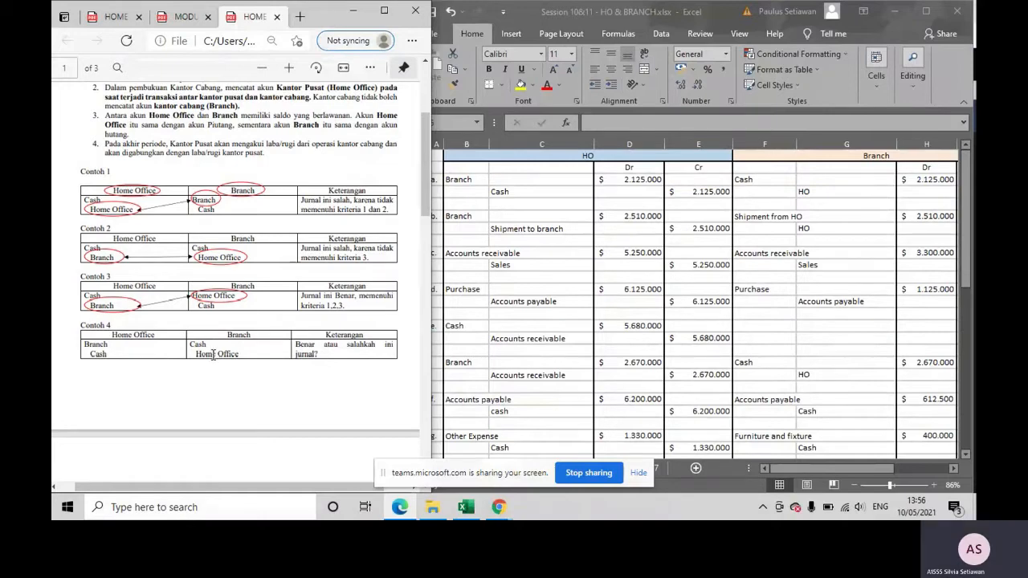
{"action": "scroll", "coordinate": [213, 355], "scroll_direction": "up", "scroll_amount": 2}
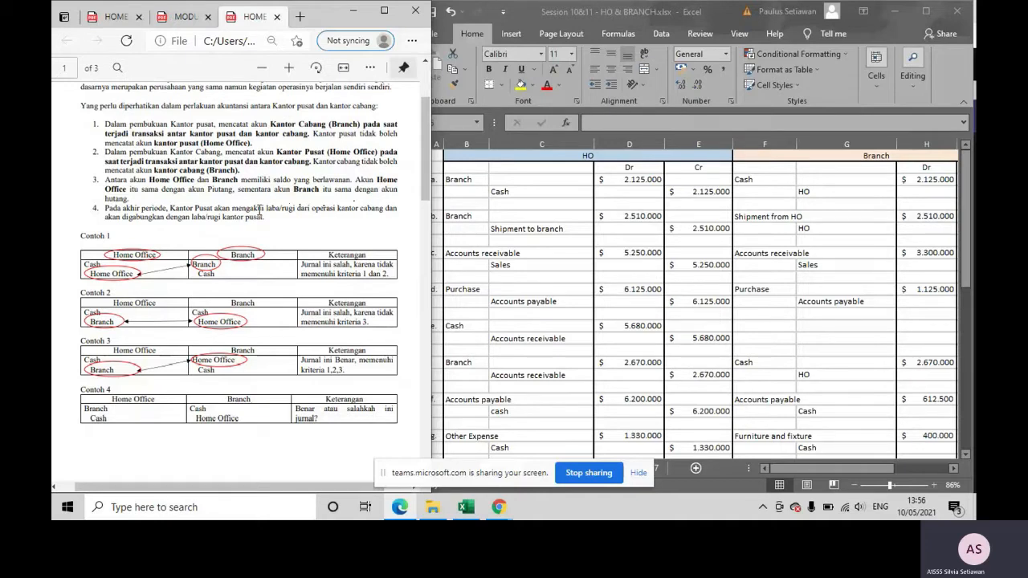
- Bring up Problem 3 in the module PDF and move the screen-sharing bar off the workbook's sheet tabs
{"action": "left_click", "coordinate": [180, 15]}
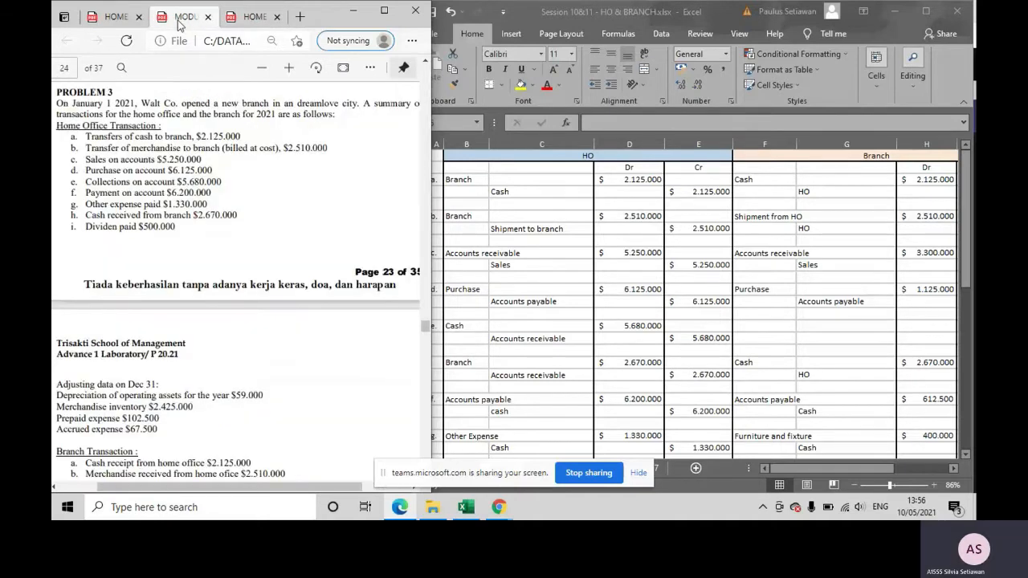
{"action": "left_click", "coordinate": [608, 234]}
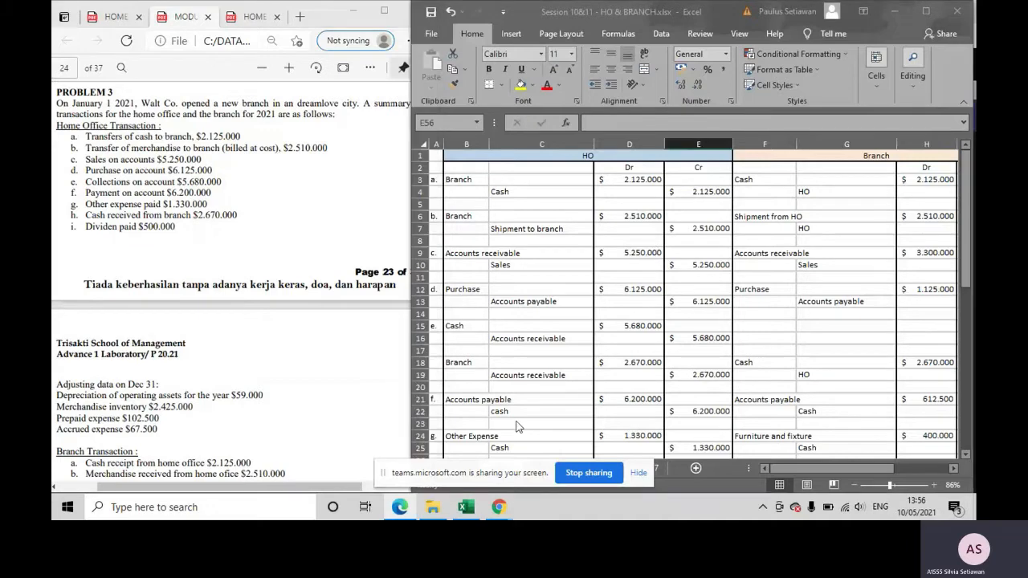
{"action": "left_click_drag", "start_coordinate": [505, 469], "coordinate": [700, 16]}
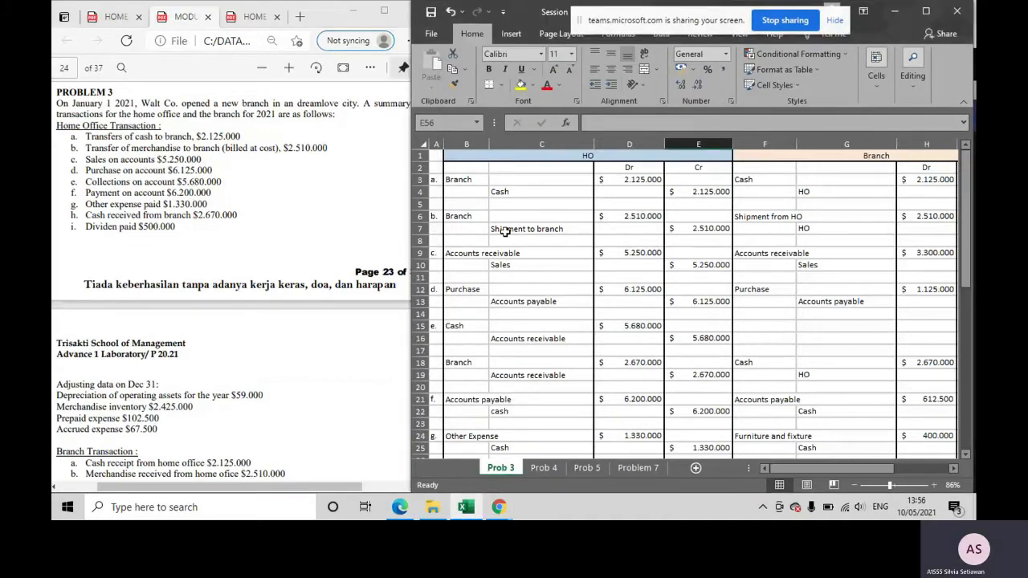
{"action": "left_click", "coordinate": [143, 114]}
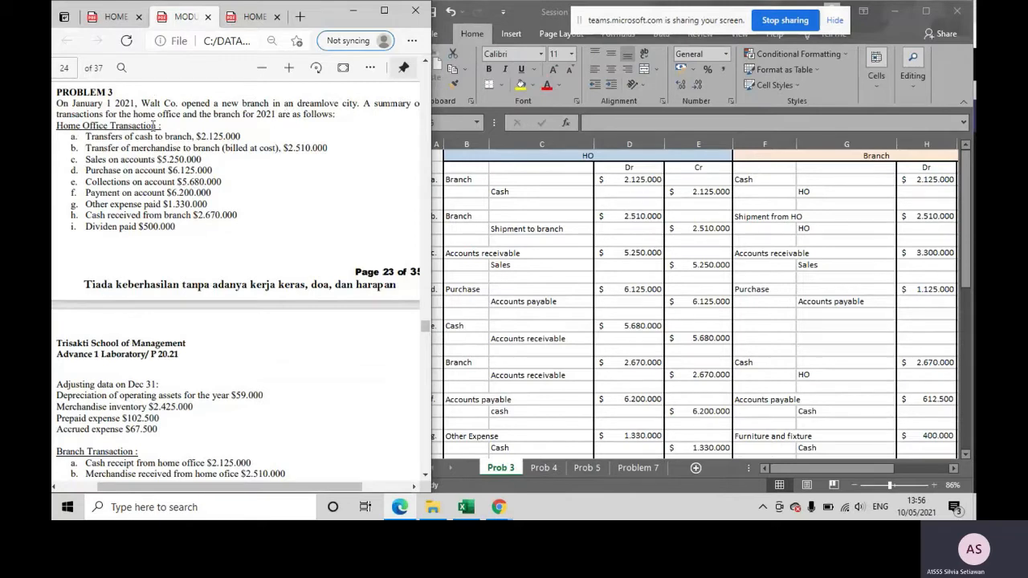
{"action": "scroll", "coordinate": [130, 188], "scroll_direction": "down", "scroll_amount": 1}
{"action": "scroll", "coordinate": [130, 188], "scroll_direction": "up", "scroll_amount": 1}
- Examine the HO and Branch journal entries for transaction a, the cash transfer to branch, on the Prob 3 sheet
{"action": "left_click", "coordinate": [529, 232]}
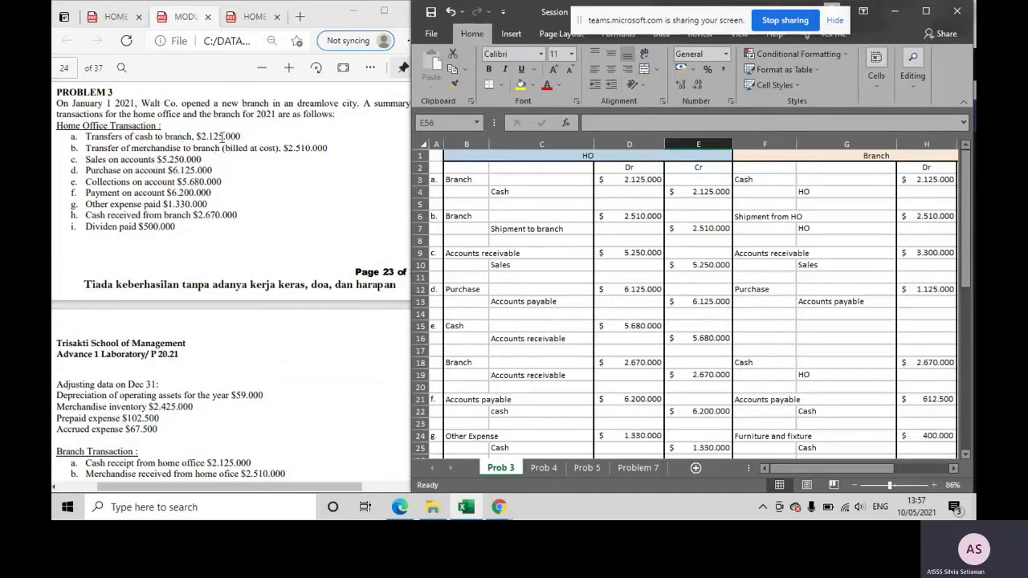
{"action": "left_click", "coordinate": [515, 190]}
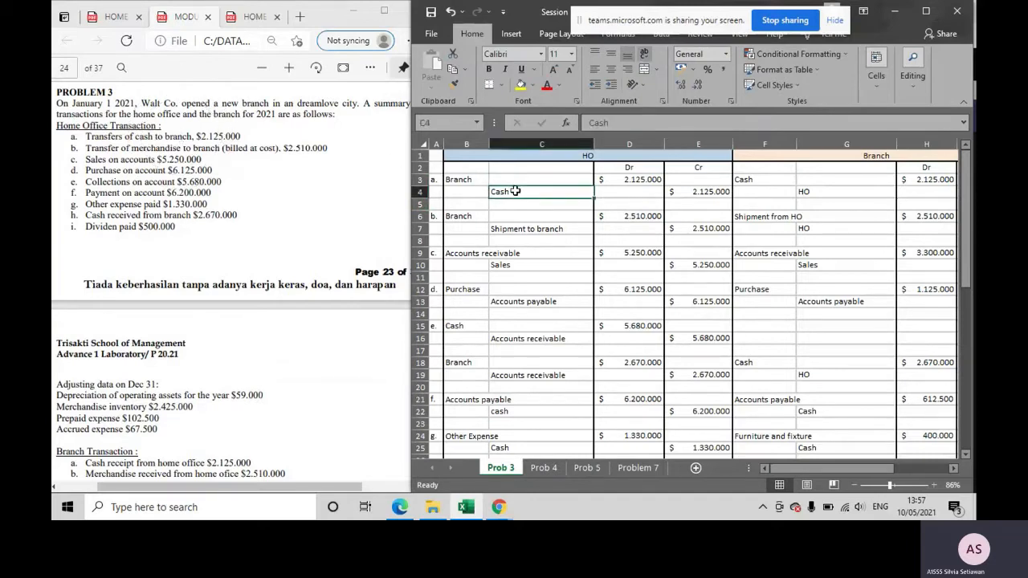
{"action": "left_click", "coordinate": [470, 181]}
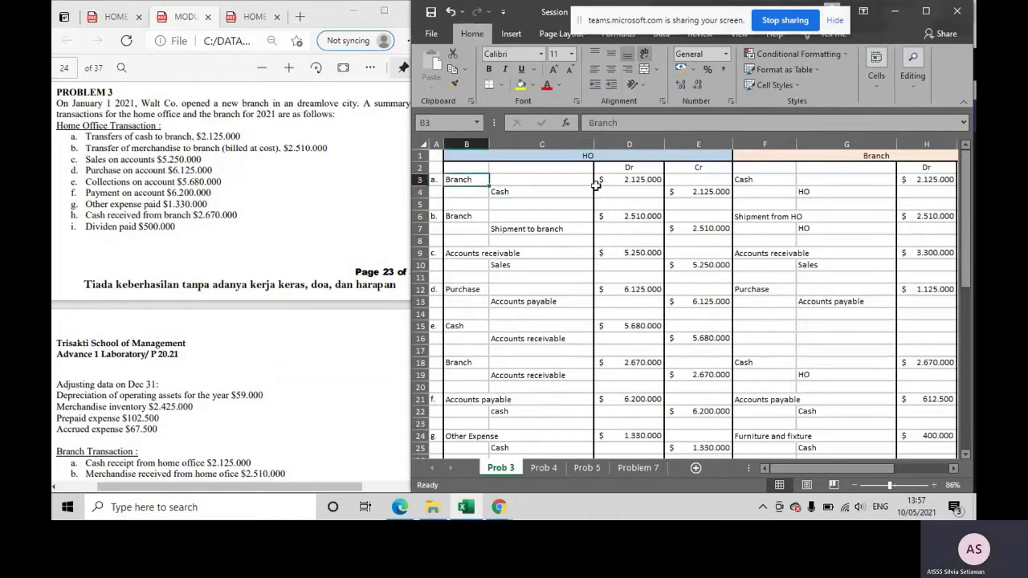
{"action": "left_click_drag", "start_coordinate": [811, 477], "coordinate": [830, 474]}
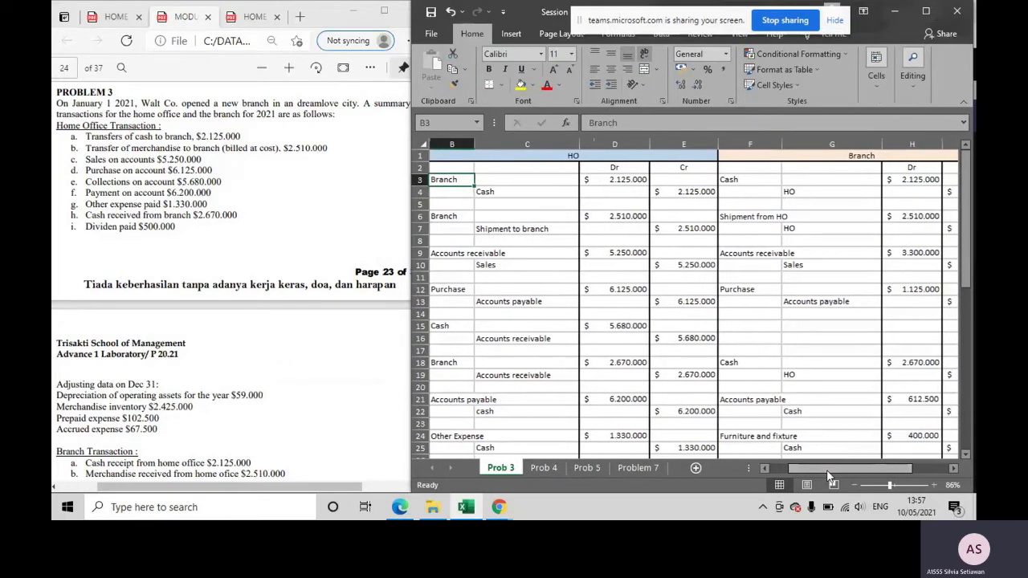
{"action": "left_click", "coordinate": [758, 180]}
{"action": "left_click", "coordinate": [829, 192]}
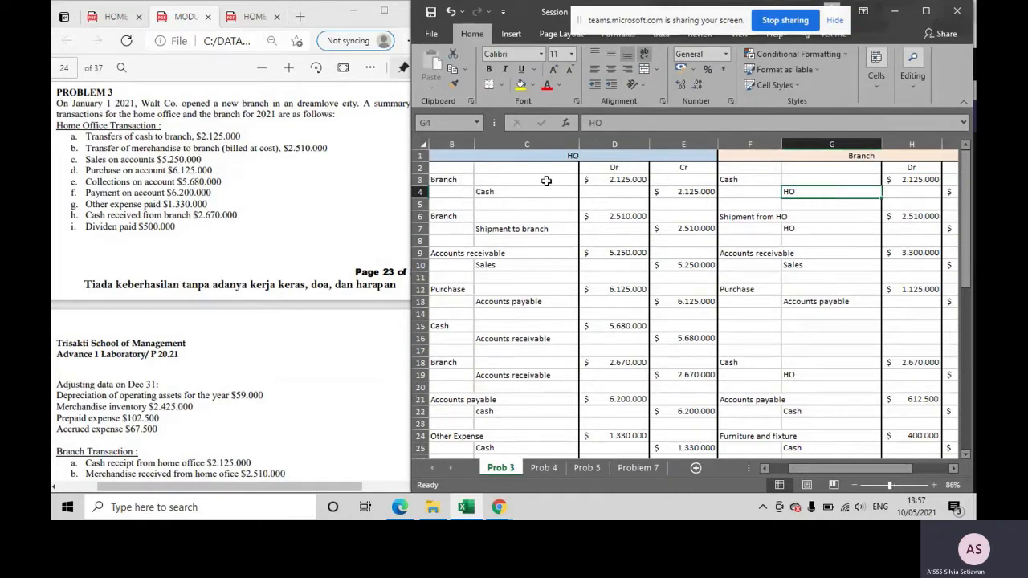
{"action": "left_click", "coordinate": [893, 182]}
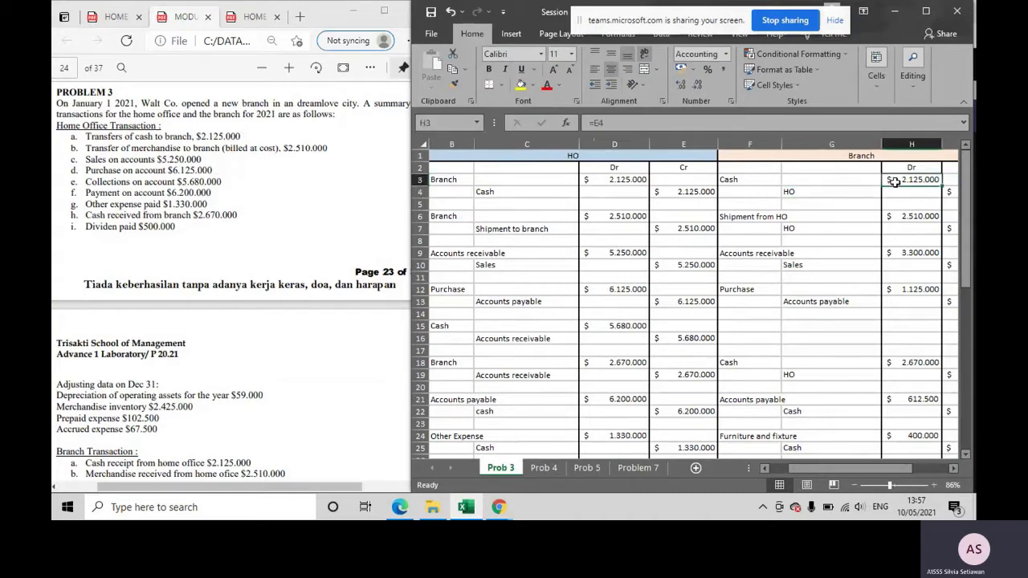
{"action": "left_click_drag", "start_coordinate": [811, 469], "coordinate": [828, 469]}
{"action": "left_click", "coordinate": [936, 193]}
{"action": "left_click", "coordinate": [843, 170]}
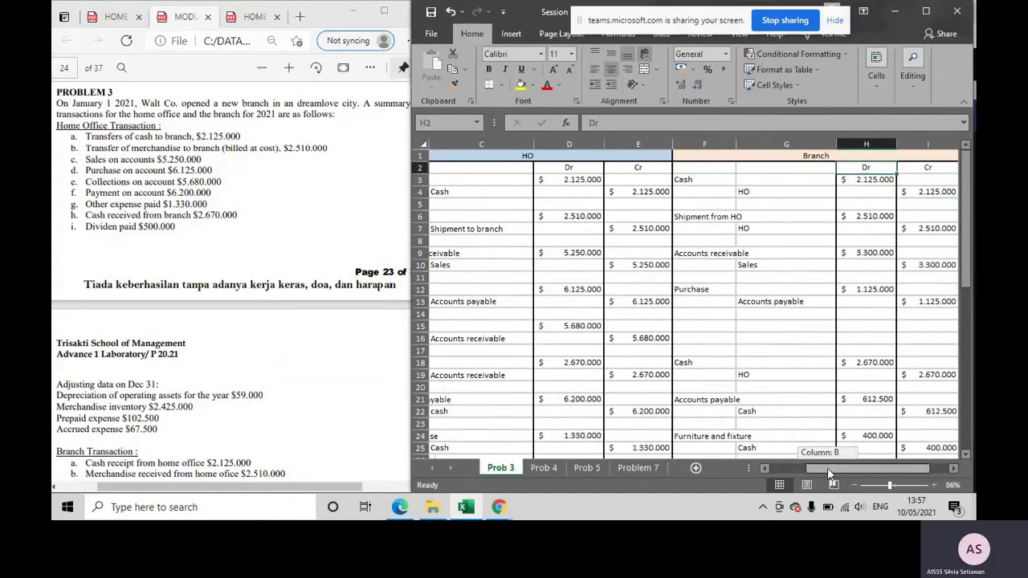
- Examine the HO and Branch journal entries for transaction b, the transfer of merchandise billed at cost
{"action": "left_click_drag", "start_coordinate": [827, 469], "coordinate": [791, 469]}
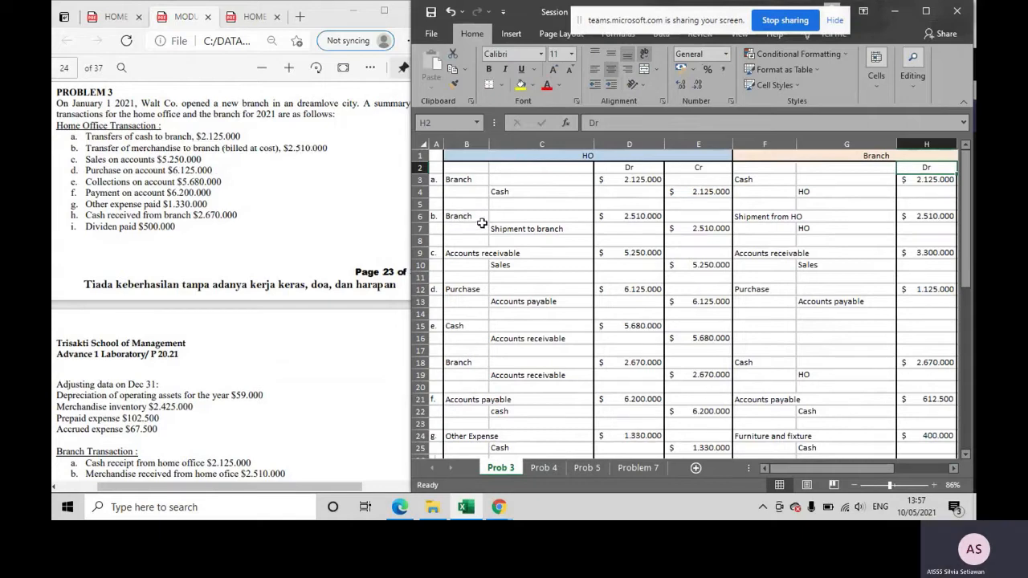
{"action": "left_click", "coordinate": [619, 216]}
{"action": "left_click", "coordinate": [701, 219]}
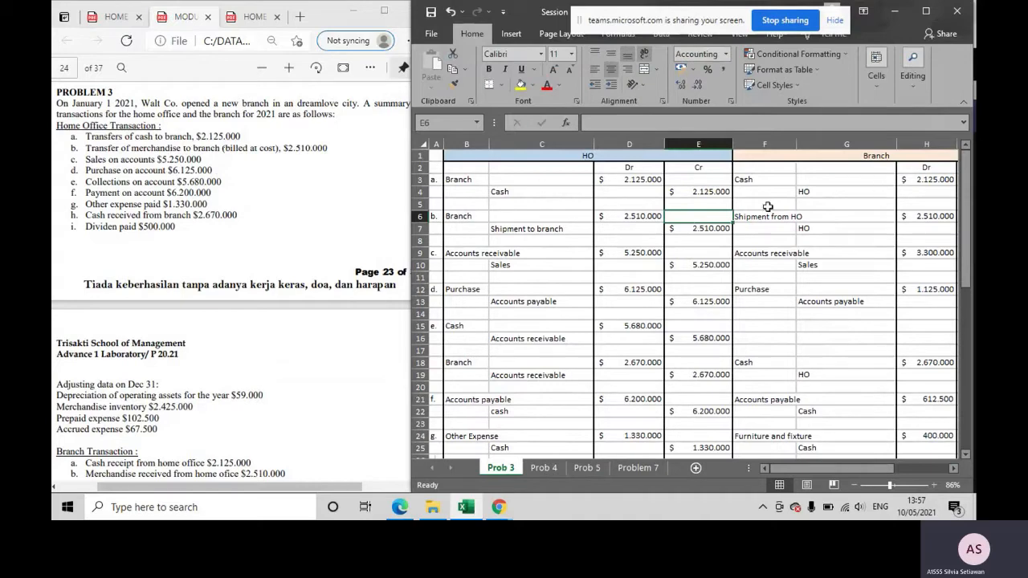
{"action": "left_click", "coordinate": [480, 213]}
{"action": "left_click", "coordinate": [468, 179]}
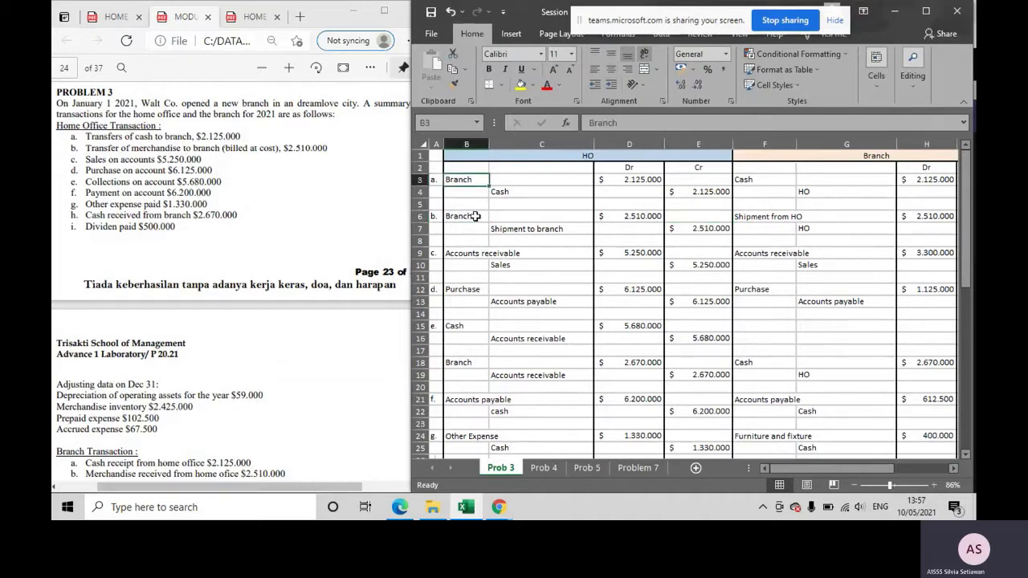
{"action": "left_click", "coordinate": [475, 216]}
{"action": "left_click", "coordinate": [508, 229]}
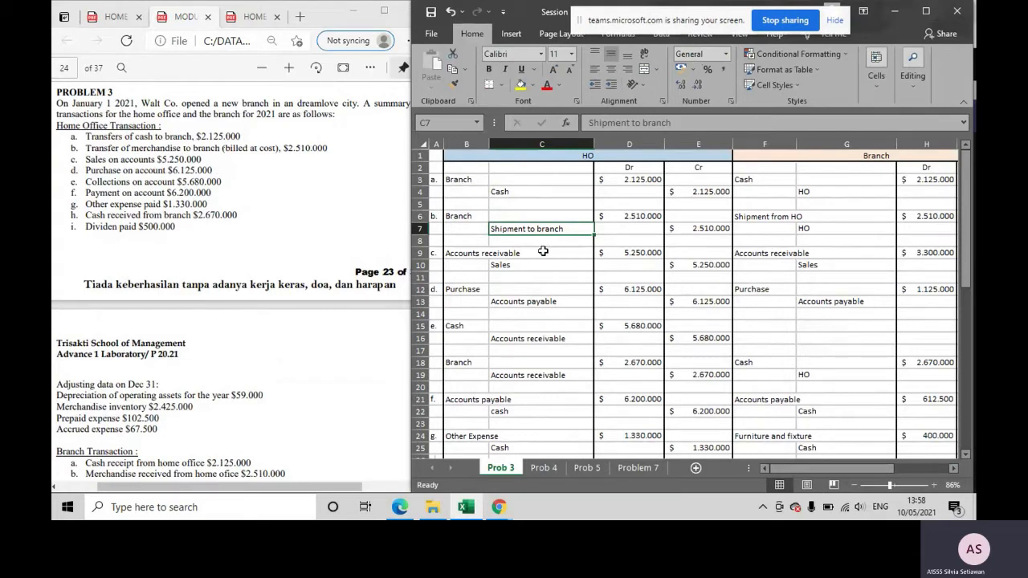
{"action": "left_click", "coordinate": [556, 231]}
{"action": "left_click", "coordinate": [763, 217]}
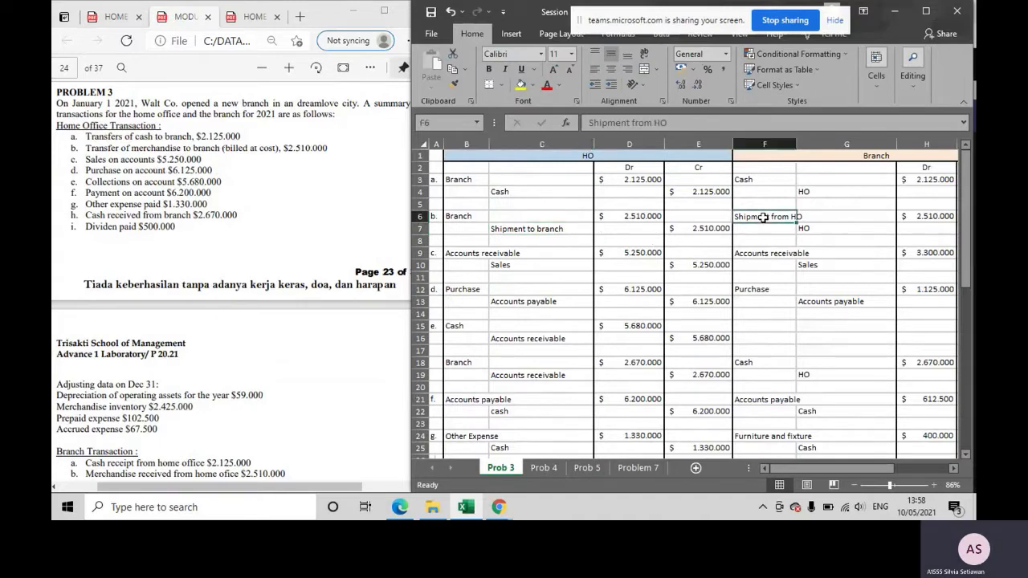
{"action": "left_click", "coordinate": [767, 223]}
{"action": "left_click_drag", "start_coordinate": [774, 218], "coordinate": [822, 214]}
{"action": "left_click", "coordinate": [826, 229]}
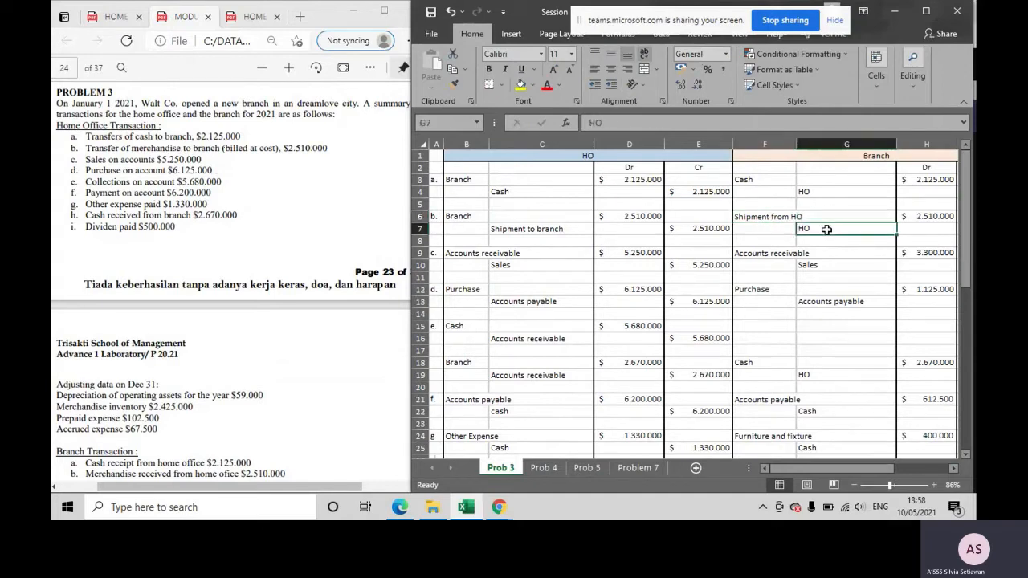
{"action": "left_click", "coordinate": [905, 213]}
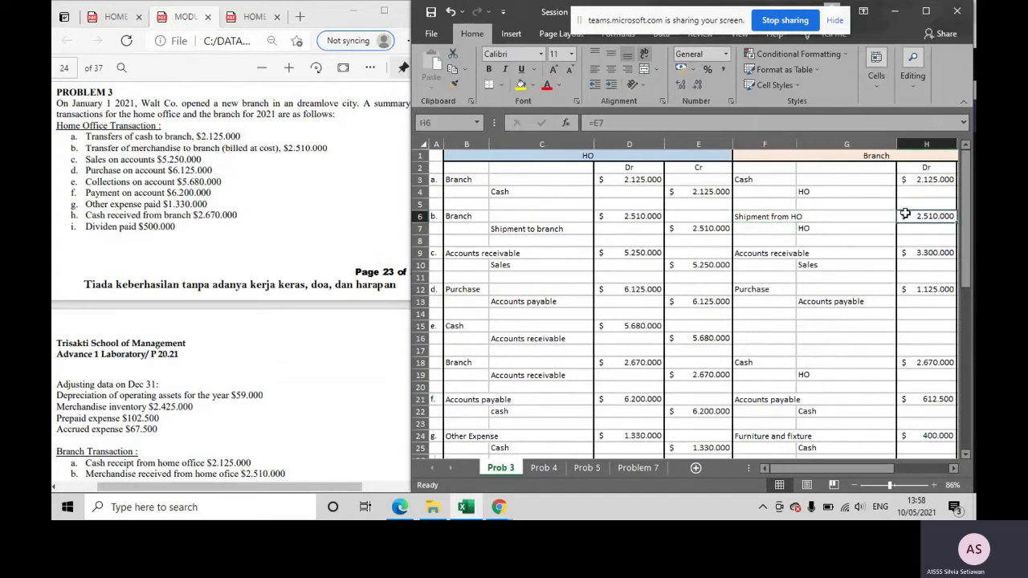
{"action": "left_click", "coordinate": [622, 219]}
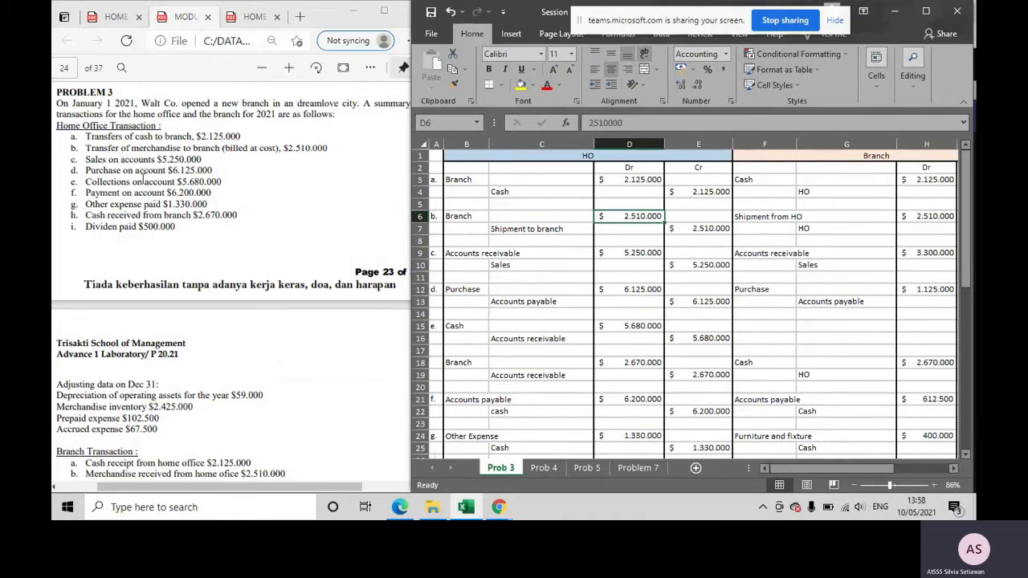
- Examine the HO and Branch journal entries for transaction c, sales on account, against the amounts in the module PDF
{"action": "left_click", "coordinate": [462, 256]}
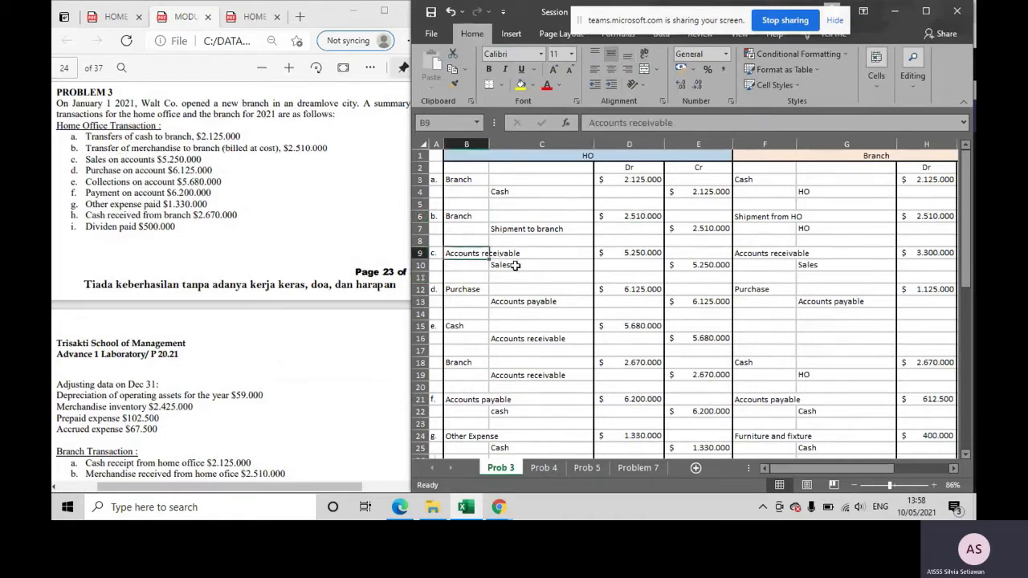
{"action": "left_click", "coordinate": [518, 266]}
{"action": "left_click", "coordinate": [618, 254]}
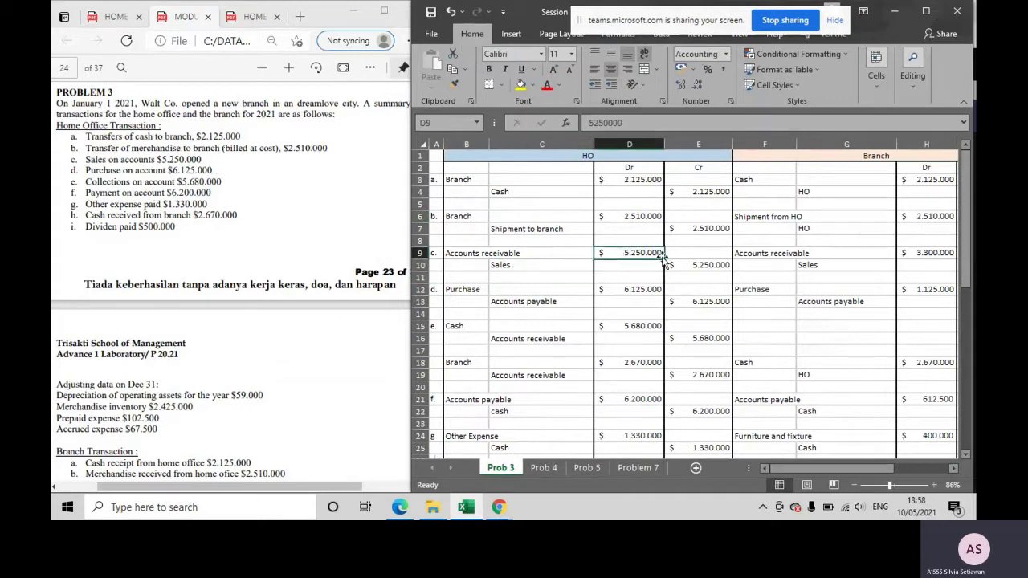
{"action": "left_click", "coordinate": [681, 265]}
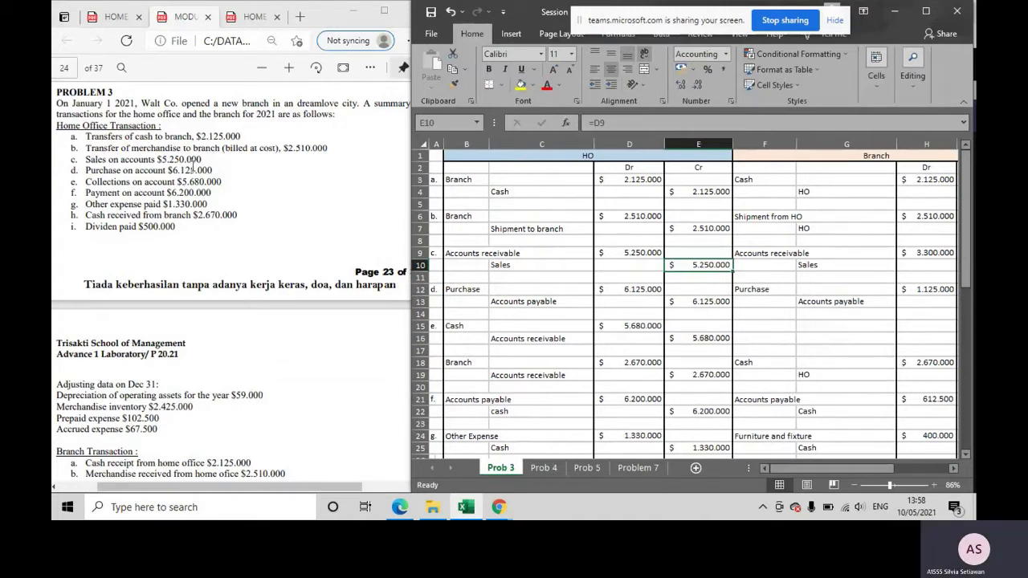
{"action": "scroll", "coordinate": [177, 265], "scroll_direction": "down", "scroll_amount": 5}
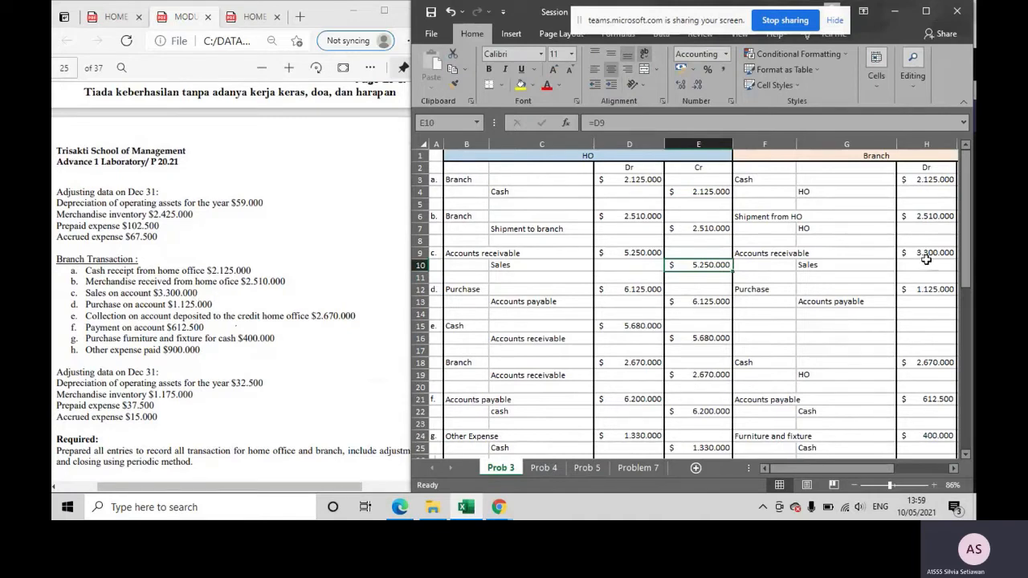
{"action": "left_click", "coordinate": [780, 255]}
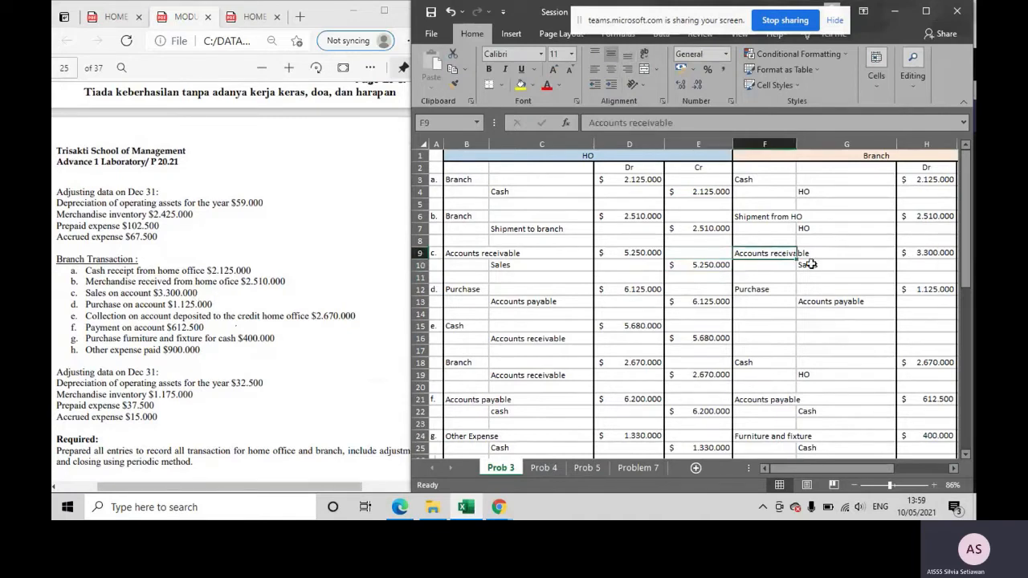
{"action": "left_click", "coordinate": [910, 253]}
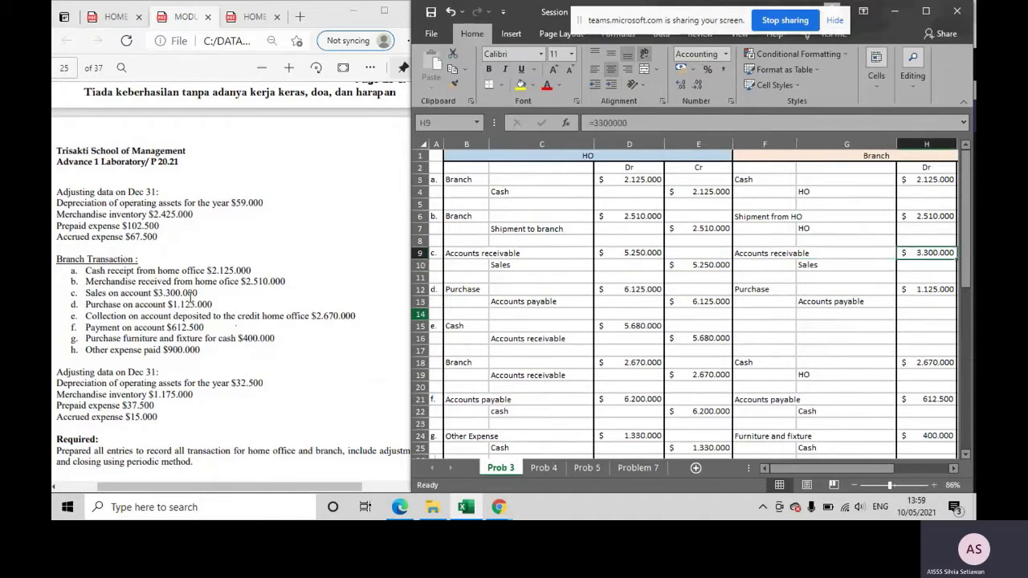
- Examine the HO journal entry for transaction d, purchase on account, and highlight its $6.125.000 amount in the module PDF
{"action": "scroll", "coordinate": [193, 293], "scroll_direction": "up", "scroll_amount": 5}
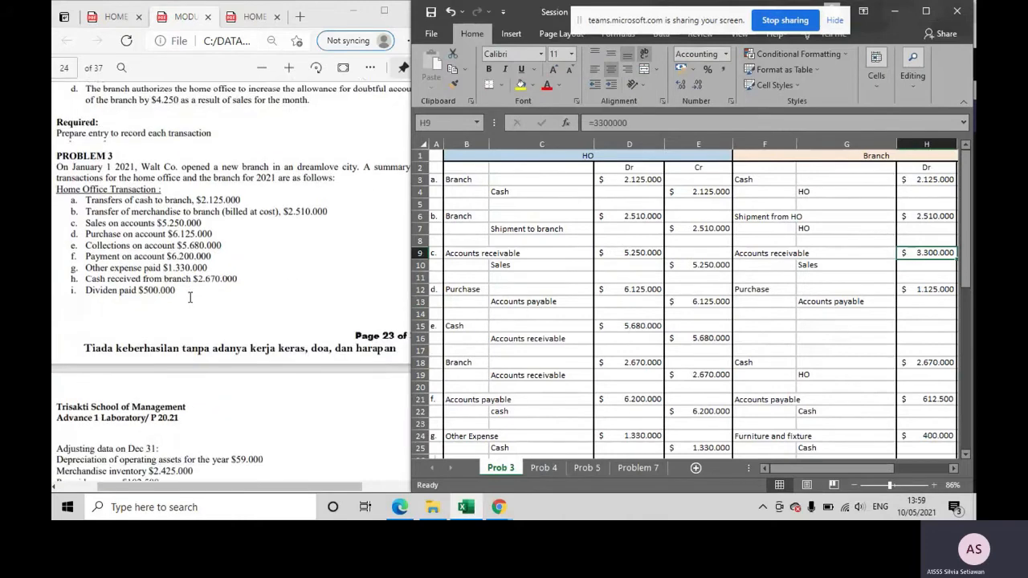
{"action": "scroll", "coordinate": [190, 298], "scroll_direction": "down", "scroll_amount": 1}
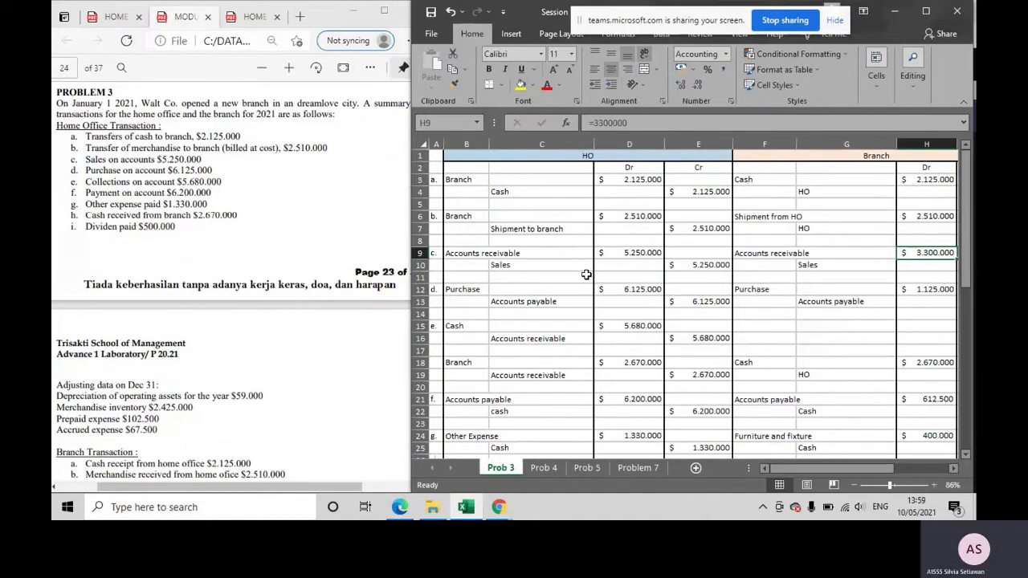
{"action": "scroll", "coordinate": [587, 275], "scroll_direction": "down", "scroll_amount": 1}
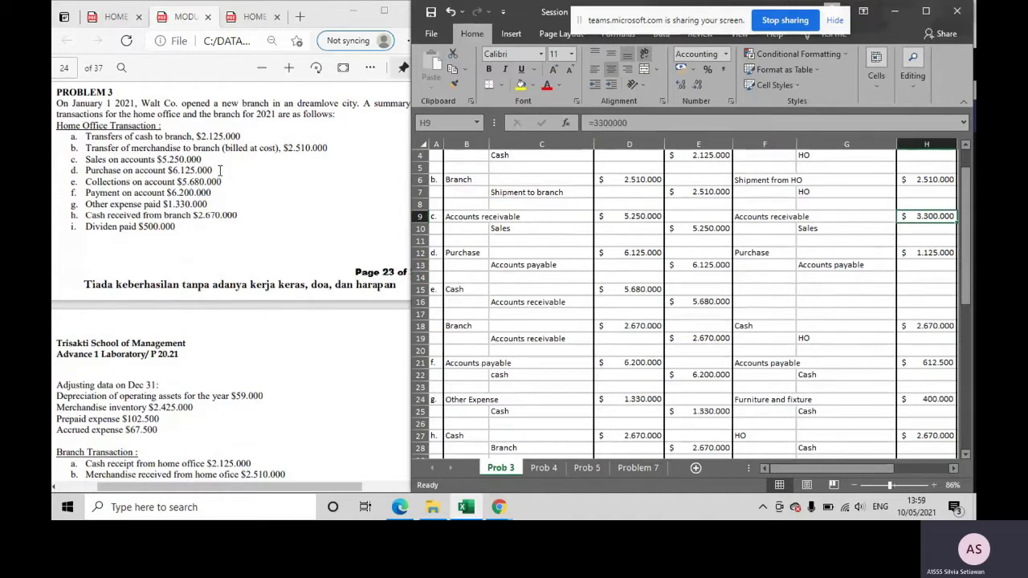
{"action": "scroll", "coordinate": [519, 352], "scroll_direction": "down", "scroll_amount": 1}
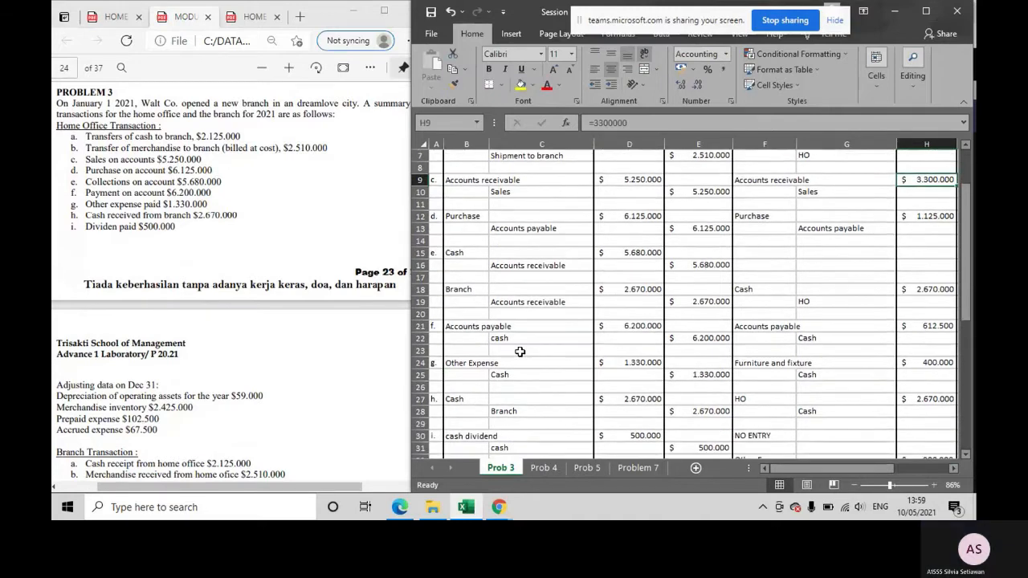
{"action": "scroll", "coordinate": [467, 254], "scroll_direction": "up", "scroll_amount": 1}
{"action": "left_click", "coordinate": [471, 257]}
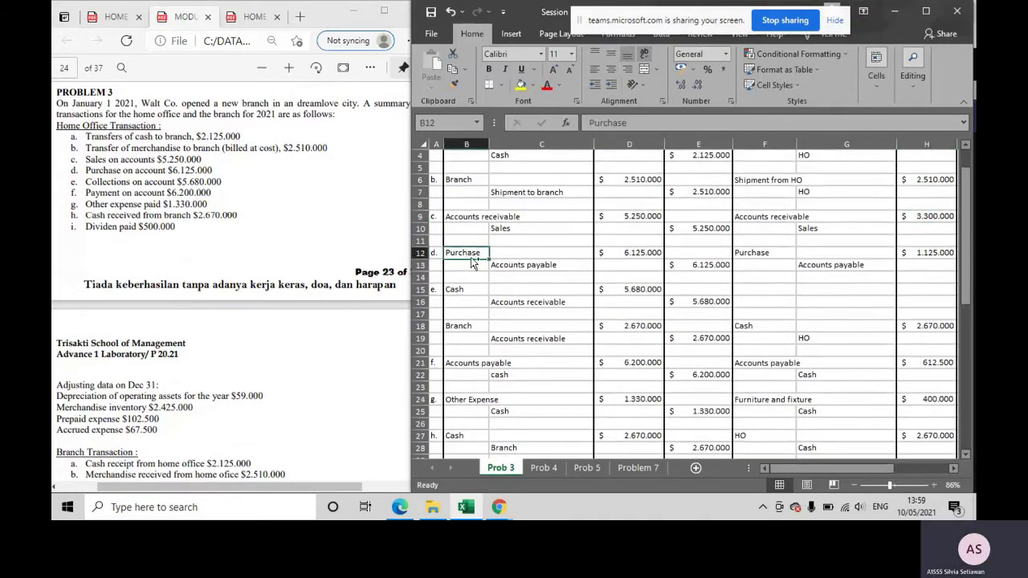
{"action": "left_click", "coordinate": [512, 270]}
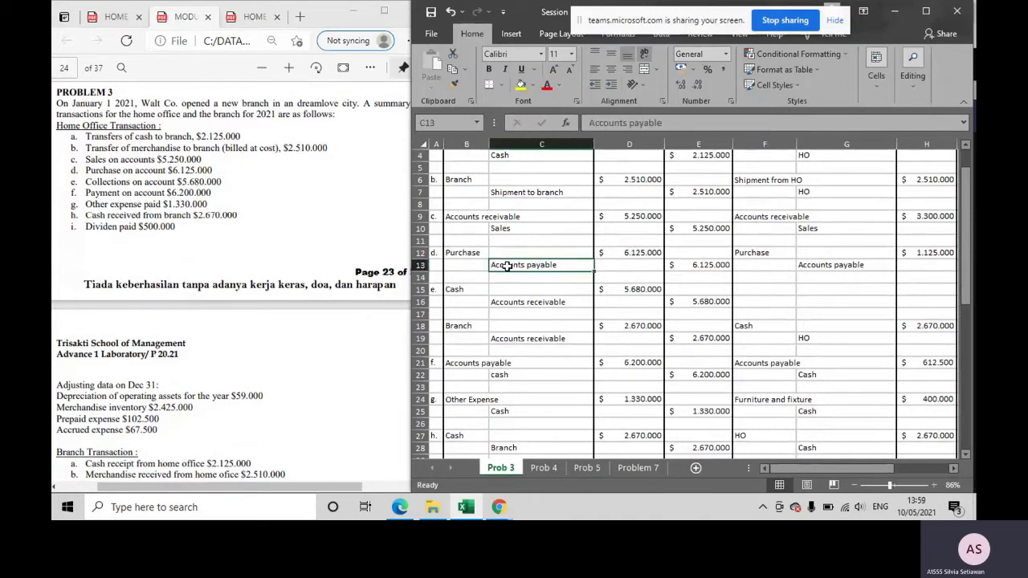
{"action": "left_click", "coordinate": [454, 255]}
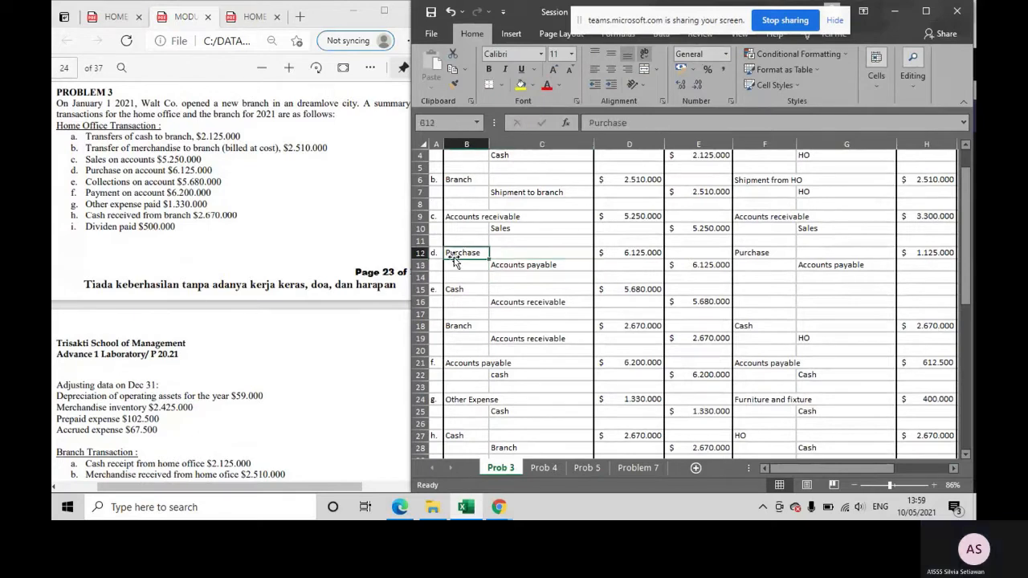
{"action": "key", "text": "ctrl"}
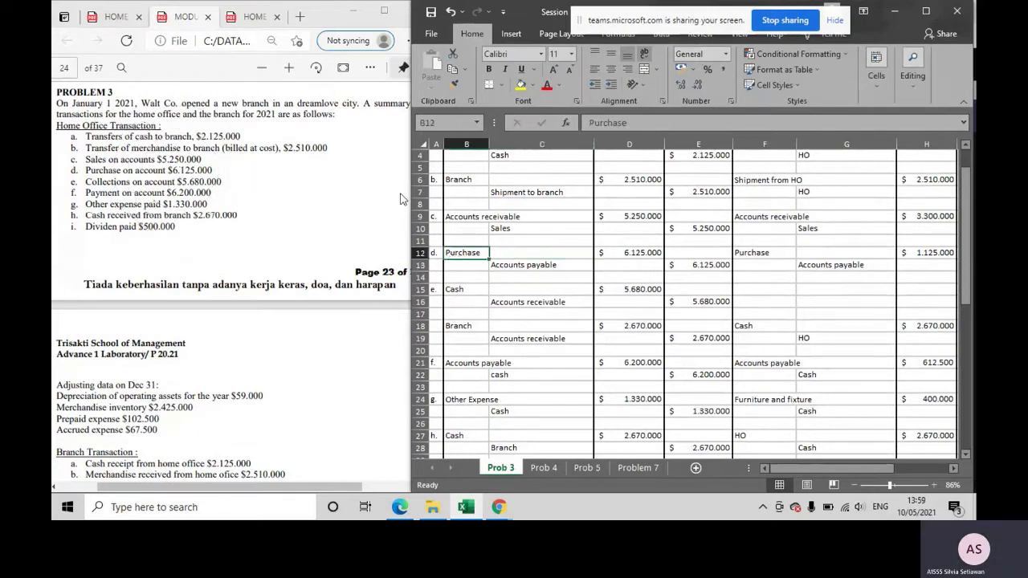
{"action": "left_click", "coordinate": [630, 254]}
{"action": "left_click", "coordinate": [699, 268]}
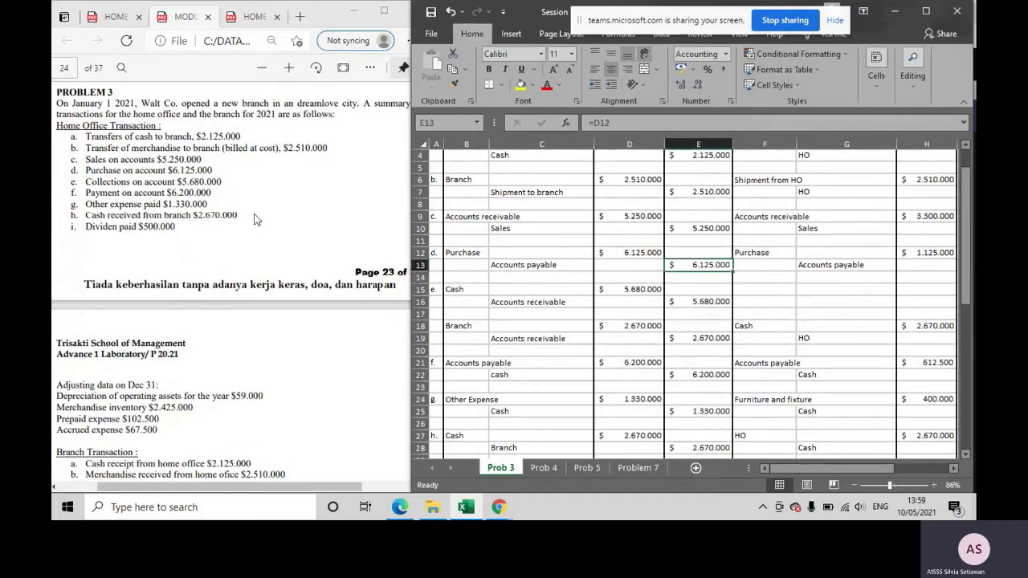
{"action": "left_click_drag", "start_coordinate": [168, 170], "coordinate": [217, 168]}
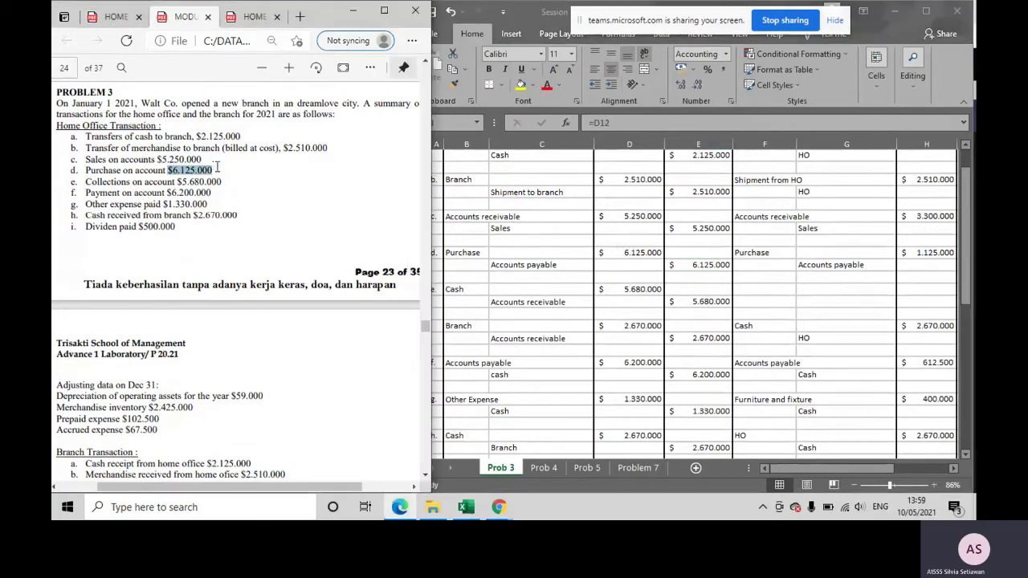
- Compare the Branch purchase on account in the PDF with its Purchase and Accounts payable entry, including both the debit and credit amounts
{"action": "scroll", "coordinate": [187, 334], "scroll_direction": "down", "scroll_amount": 5}
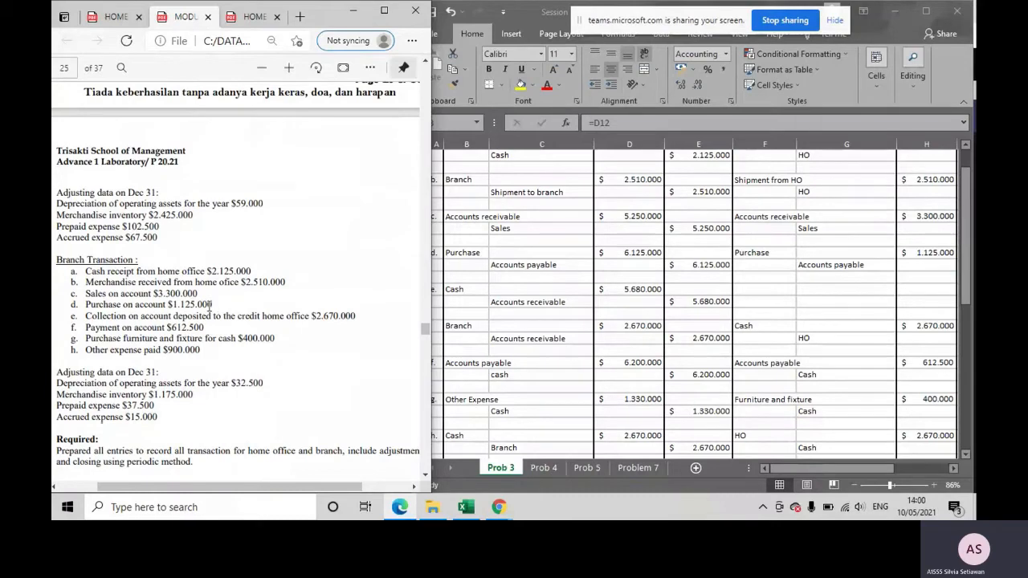
{"action": "left_click", "coordinate": [481, 265]}
{"action": "left_click", "coordinate": [473, 253]}
{"action": "left_click", "coordinate": [504, 263]}
{"action": "left_click", "coordinate": [759, 253]}
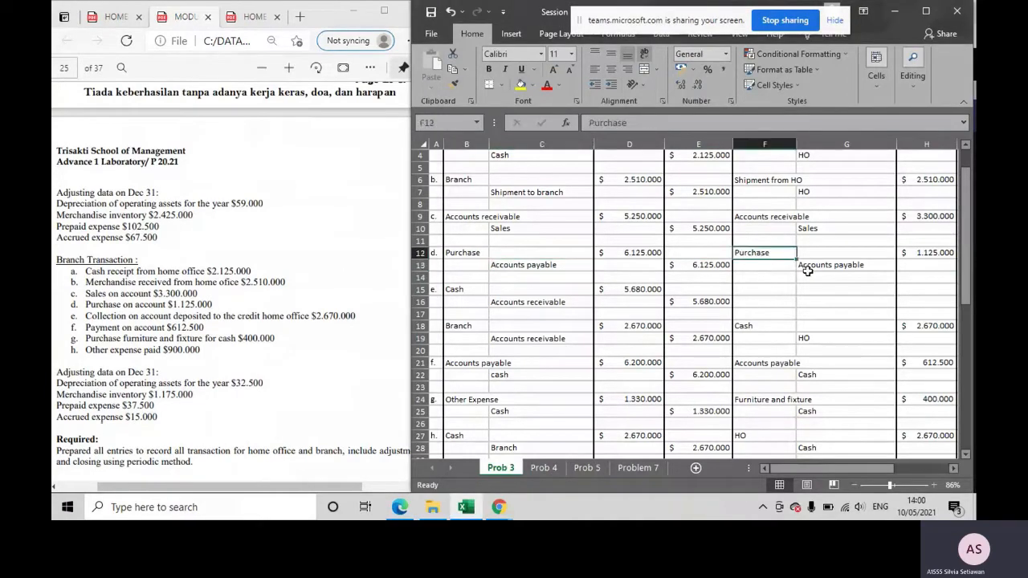
{"action": "left_click", "coordinate": [805, 267]}
{"action": "left_click", "coordinate": [926, 252]}
{"action": "left_click_drag", "start_coordinate": [836, 467], "coordinate": [871, 466]}
{"action": "left_click_drag", "start_coordinate": [867, 252], "coordinate": [918, 265]}
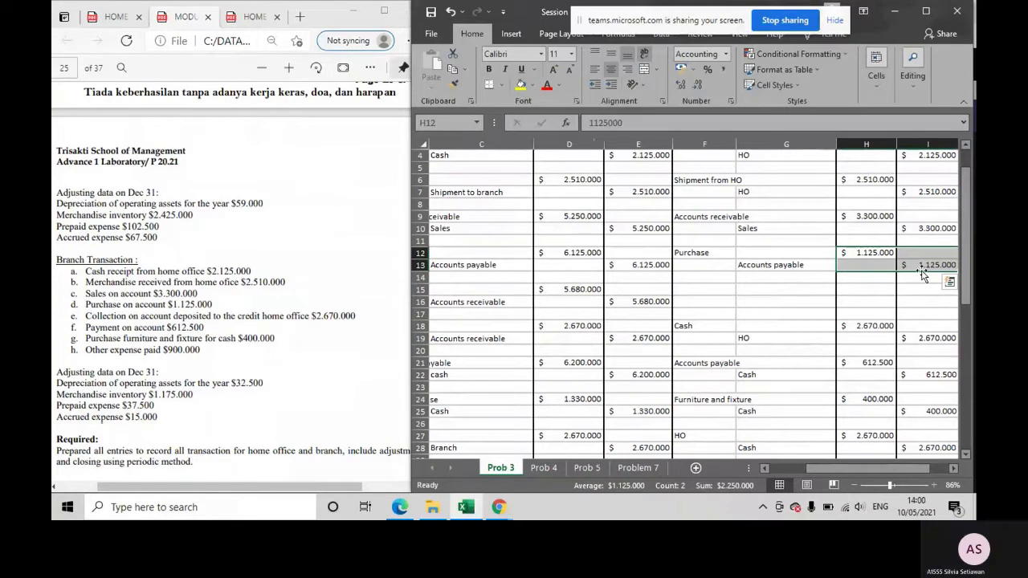
{"action": "left_click", "coordinate": [899, 278]}
{"action": "left_click_drag", "start_coordinate": [824, 465], "coordinate": [713, 469]}
- Examine the HO journal entry for transaction e, collections on account, covering its Cash and Accounts receivable lines
{"action": "scroll", "coordinate": [159, 299], "scroll_direction": "up", "scroll_amount": 3}
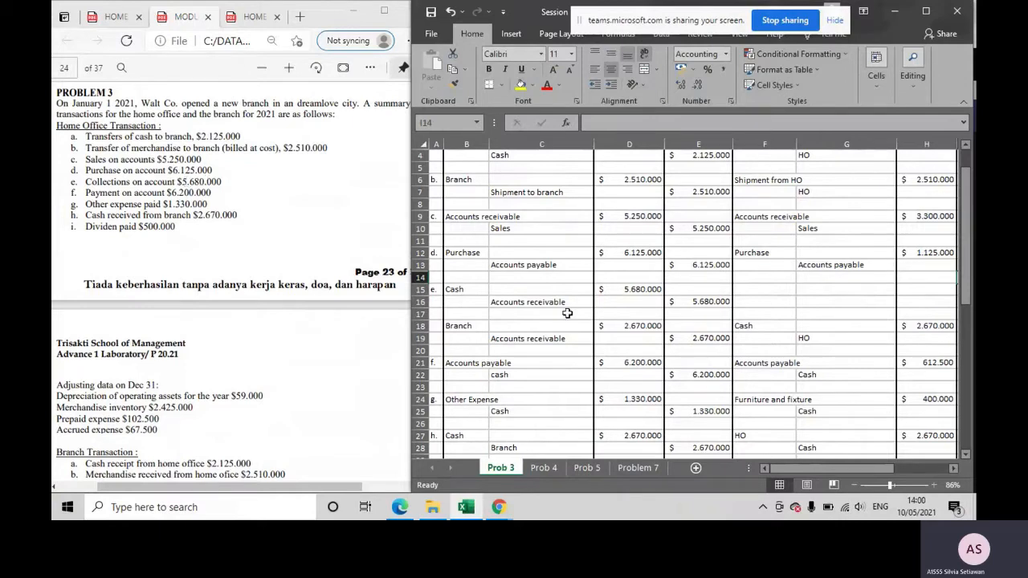
{"action": "scroll", "coordinate": [568, 313], "scroll_direction": "down", "scroll_amount": 1}
{"action": "left_click", "coordinate": [462, 253]}
{"action": "left_click", "coordinate": [504, 270]}
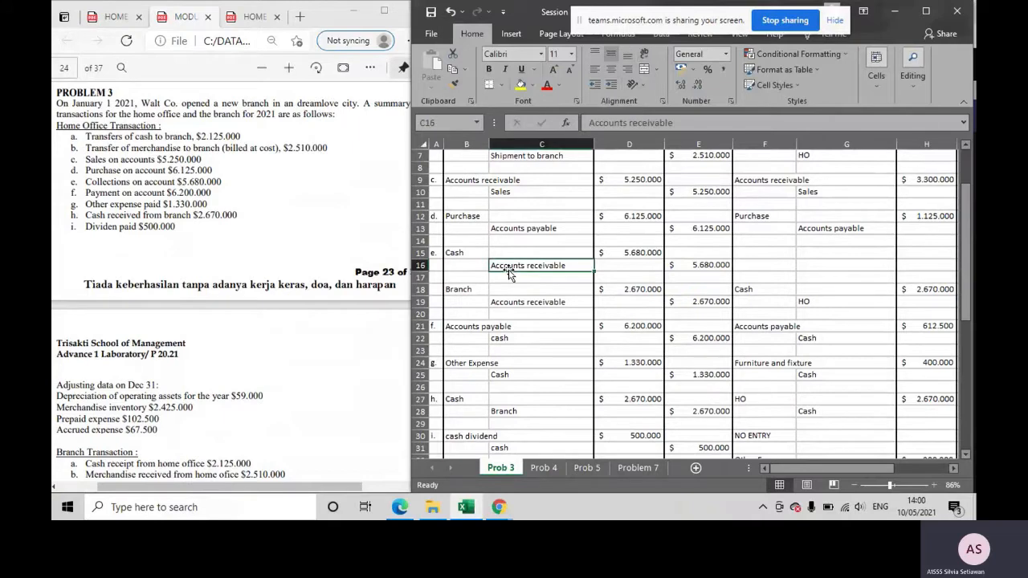
{"action": "left_click", "coordinate": [649, 255]}
{"action": "left_click", "coordinate": [679, 265]}
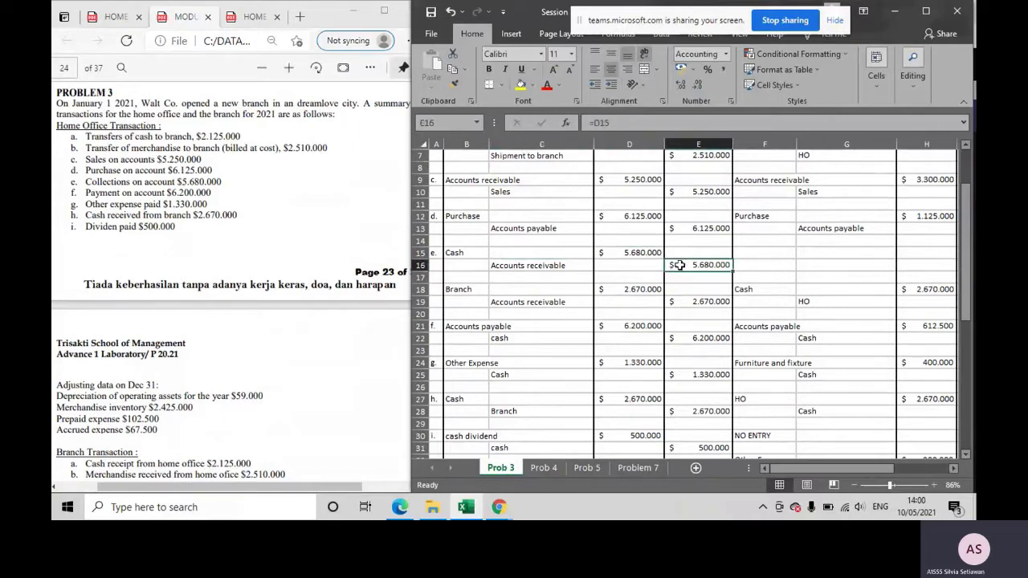
{"action": "left_click", "coordinate": [467, 252]}
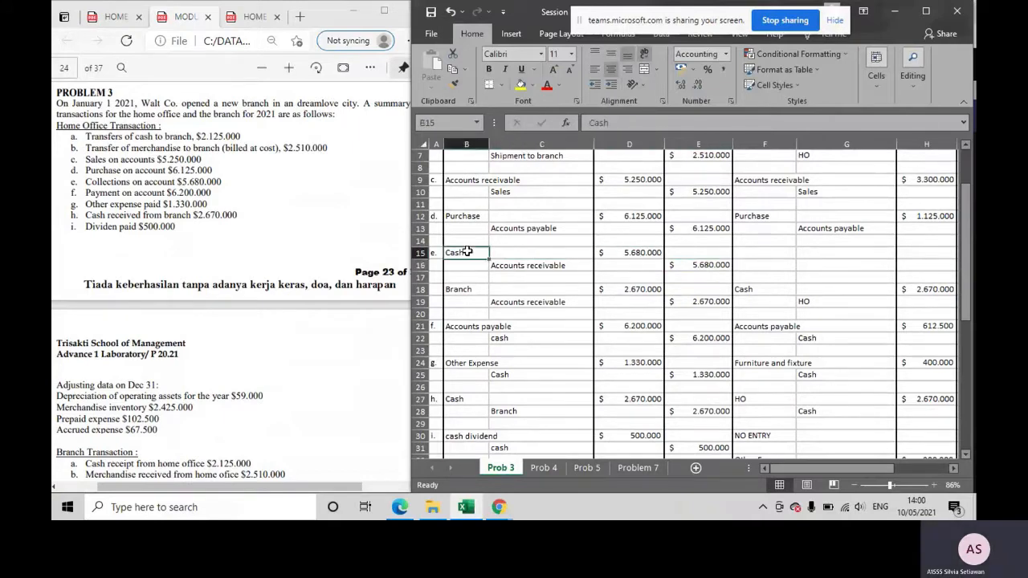
{"action": "left_click_drag", "start_coordinate": [466, 252], "coordinate": [514, 268]}
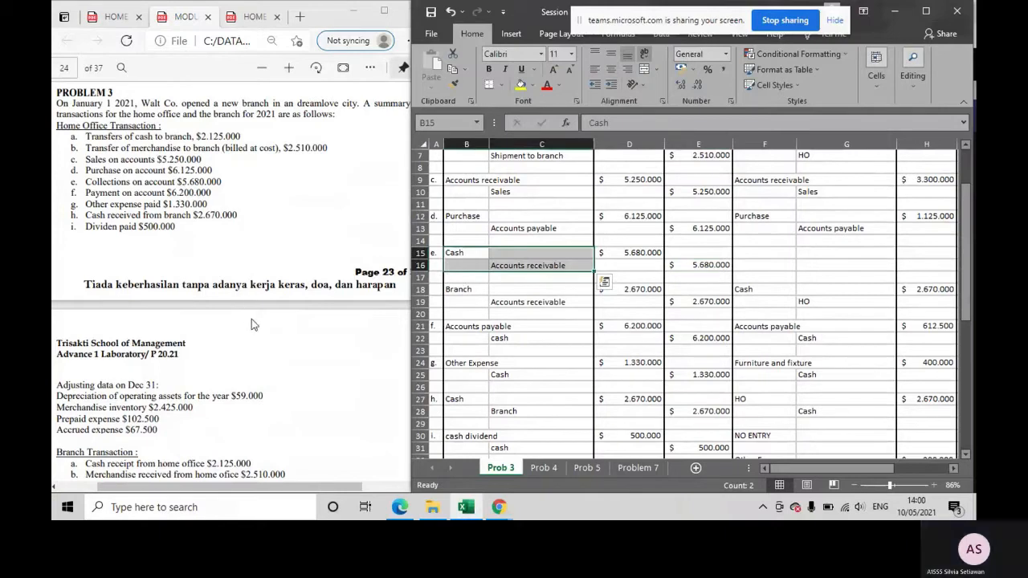
- Compare the home office and branch collection items in the PDF and check the Branch side of rows 15 and 16
{"action": "scroll", "coordinate": [251, 319], "scroll_direction": "down", "scroll_amount": 5}
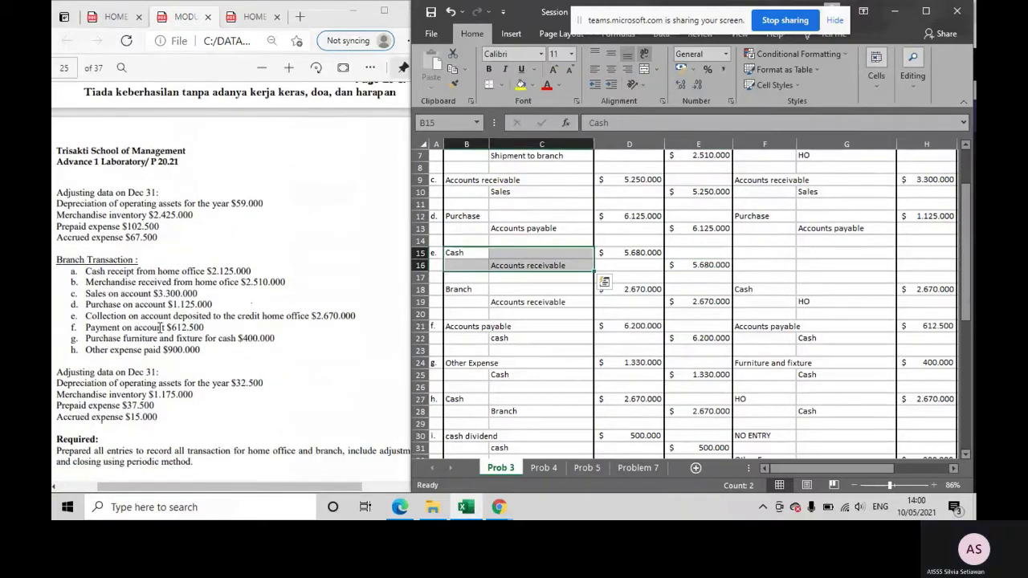
{"action": "scroll", "coordinate": [186, 312], "scroll_direction": "up", "scroll_amount": 5}
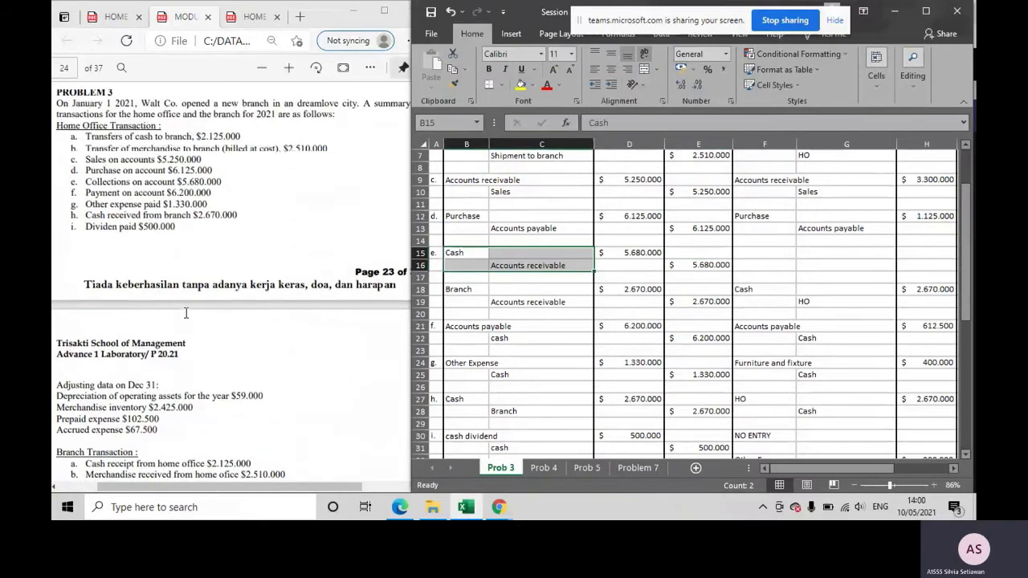
{"action": "scroll", "coordinate": [186, 312], "scroll_direction": "down", "scroll_amount": 3}
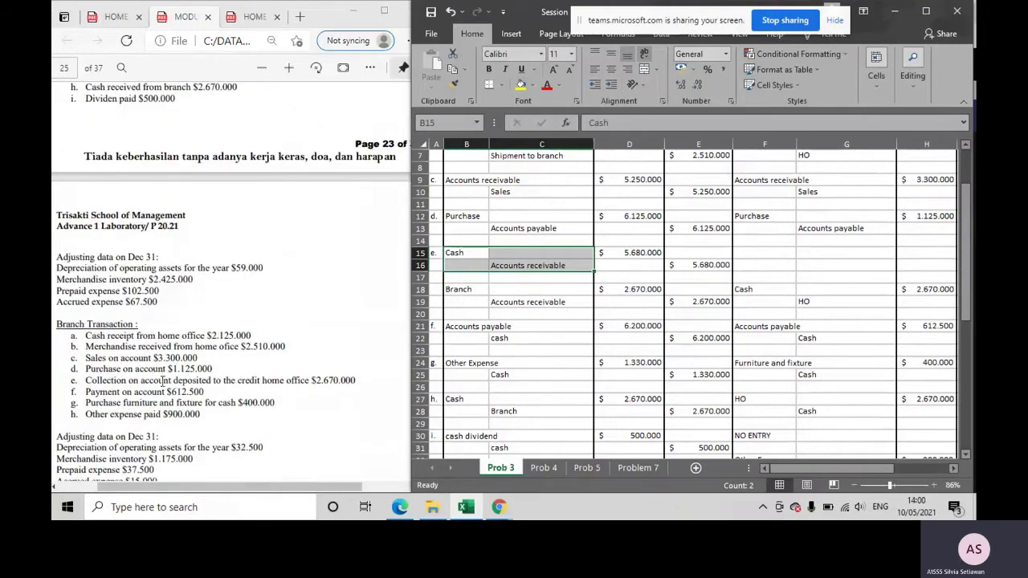
{"action": "scroll", "coordinate": [217, 378], "scroll_direction": "up", "scroll_amount": 3}
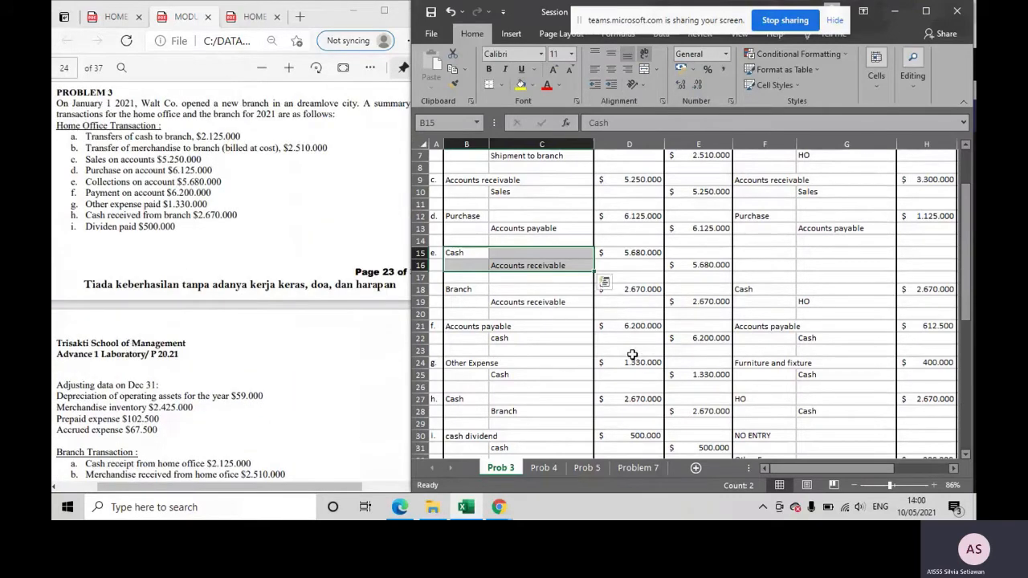
{"action": "left_click", "coordinate": [776, 258]}
{"action": "left_click_drag", "start_coordinate": [961, 264], "coordinate": [811, 269]}
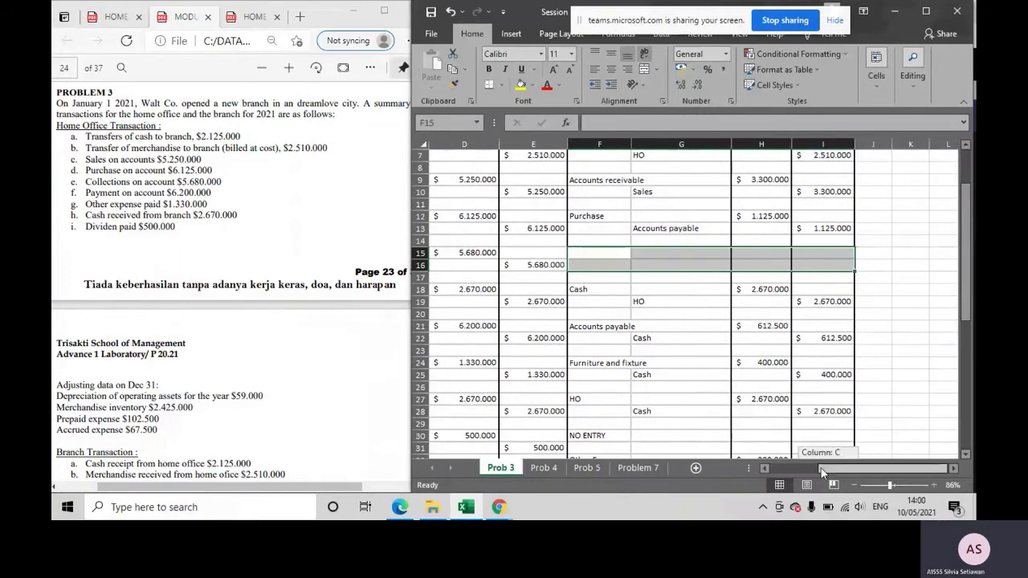
{"action": "left_click_drag", "start_coordinate": [827, 468], "coordinate": [777, 468]}
- Compare the Branch's collection deposited to the home office's credit in the PDF with the HO entry's Branch and Accounts receivable lines in rows 18 and 19
{"action": "left_click", "coordinate": [497, 290]}
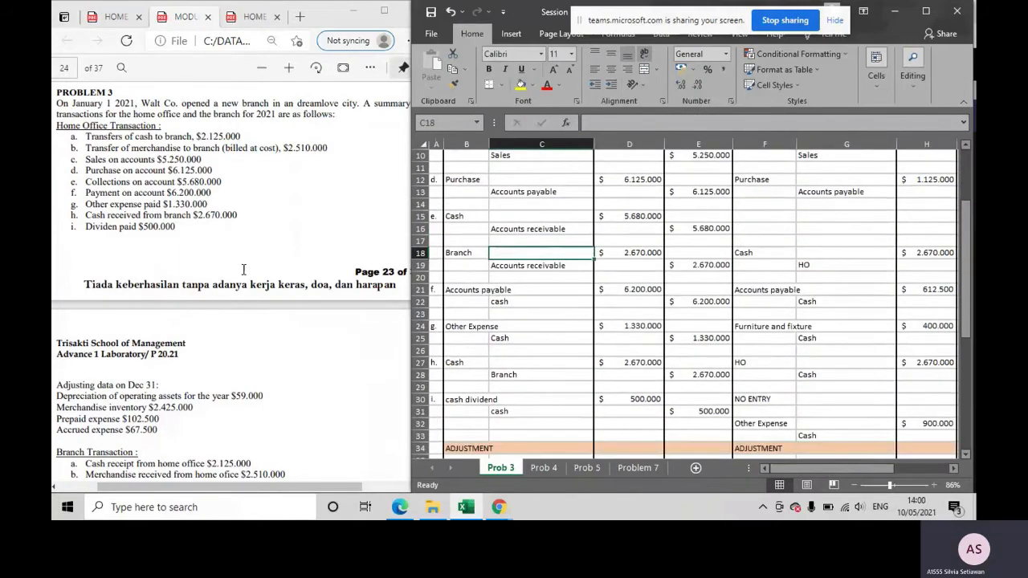
{"action": "scroll", "coordinate": [176, 297], "scroll_direction": "down", "scroll_amount": 3}
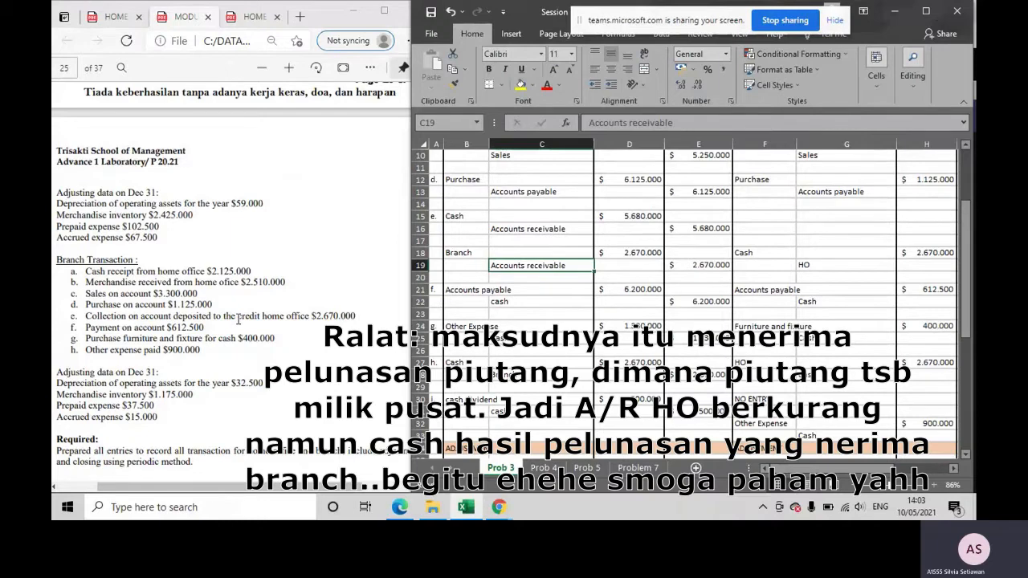
{"action": "left_click", "coordinate": [461, 253]}
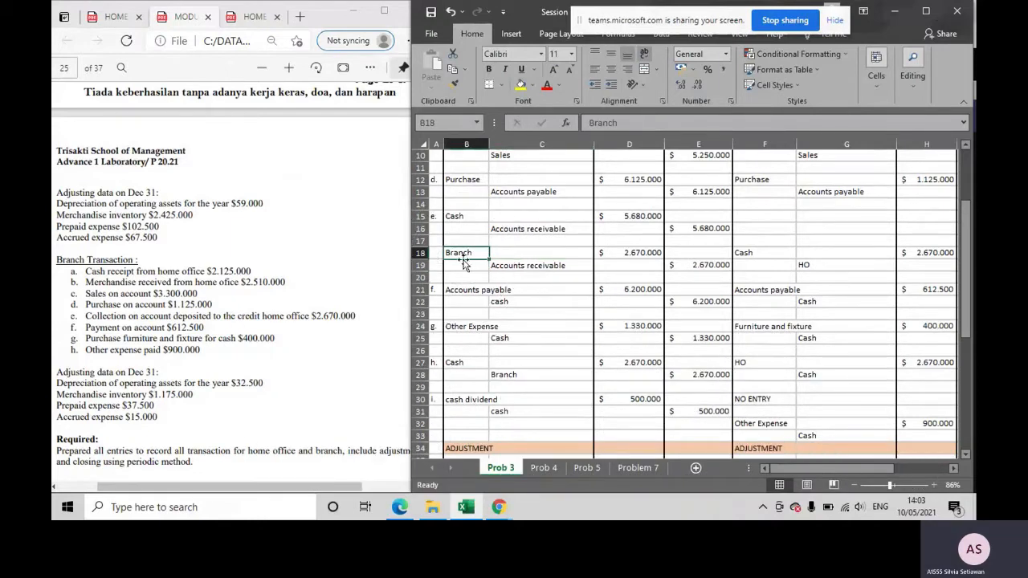
{"action": "left_click", "coordinate": [548, 266]}
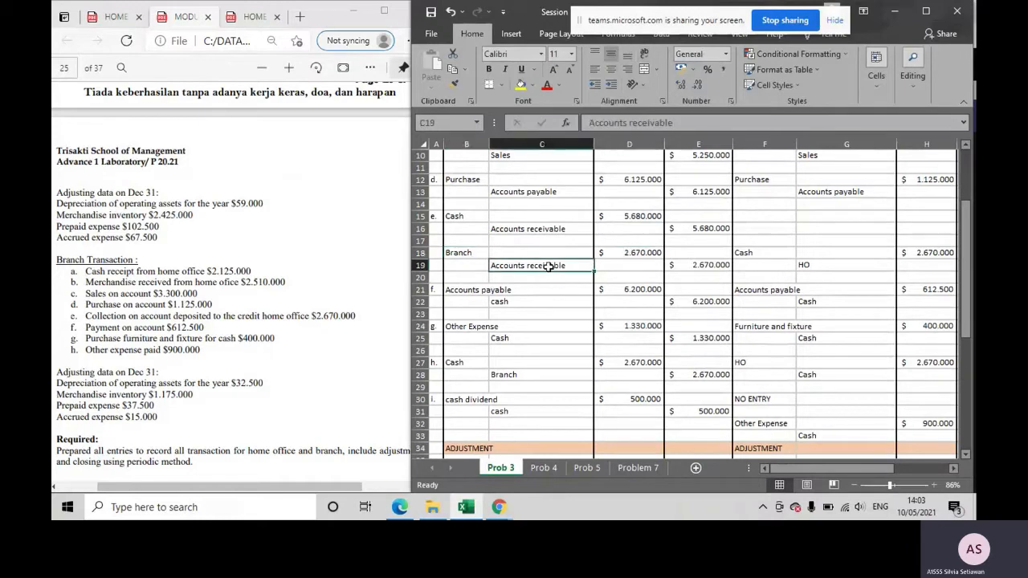
{"action": "left_click", "coordinate": [708, 271]}
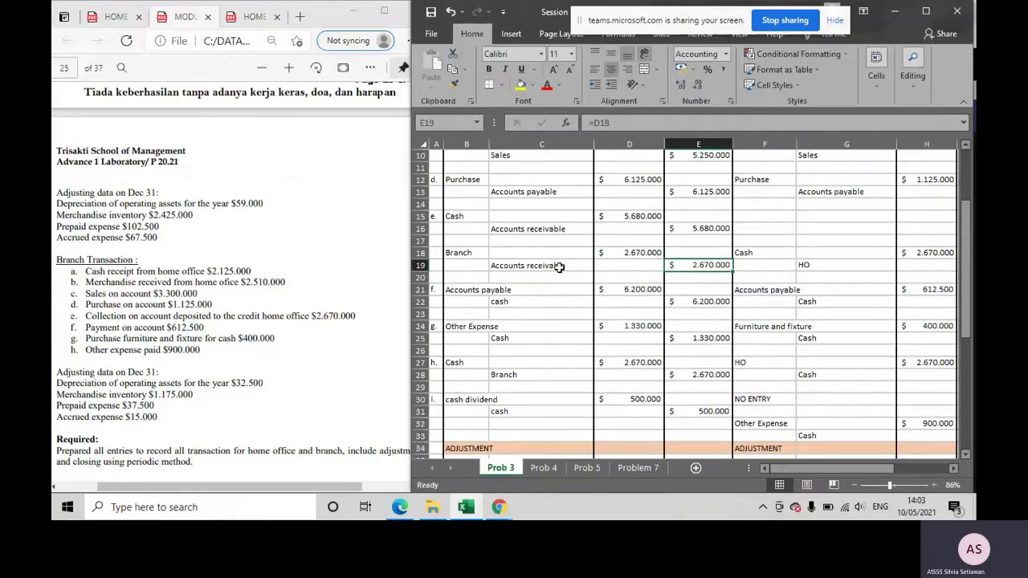
- Examine the Branch-side entry for that collection in rows 18 and 19, covering the Cash and HO lines with their debit and credit amounts
{"action": "left_click", "coordinate": [779, 253]}
{"action": "left_click_drag", "start_coordinate": [779, 253], "coordinate": [940, 265]}
{"action": "scroll", "coordinate": [883, 258], "scroll_direction": "right", "scroll_amount": 3}
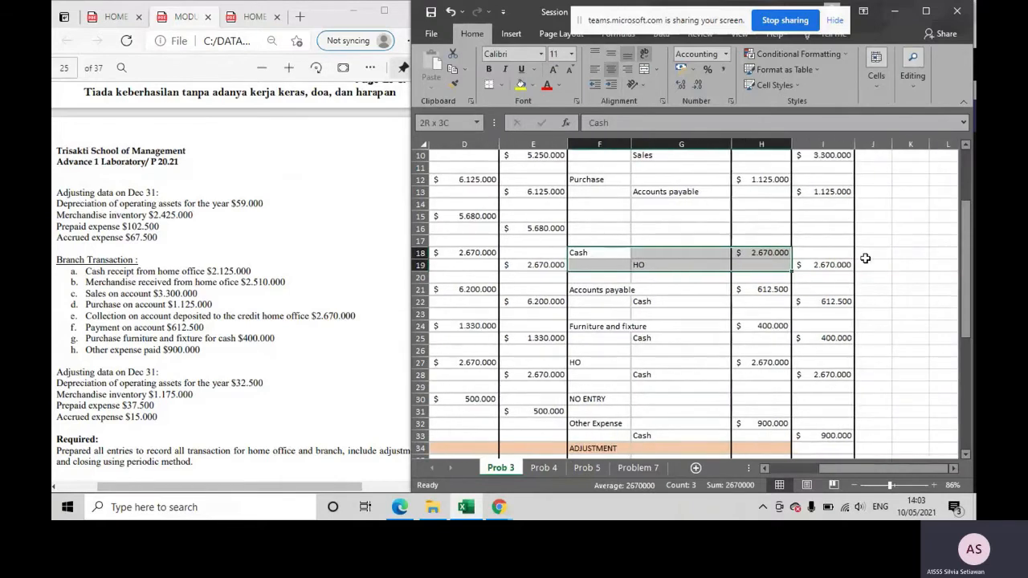
{"action": "left_click", "coordinate": [772, 253]}
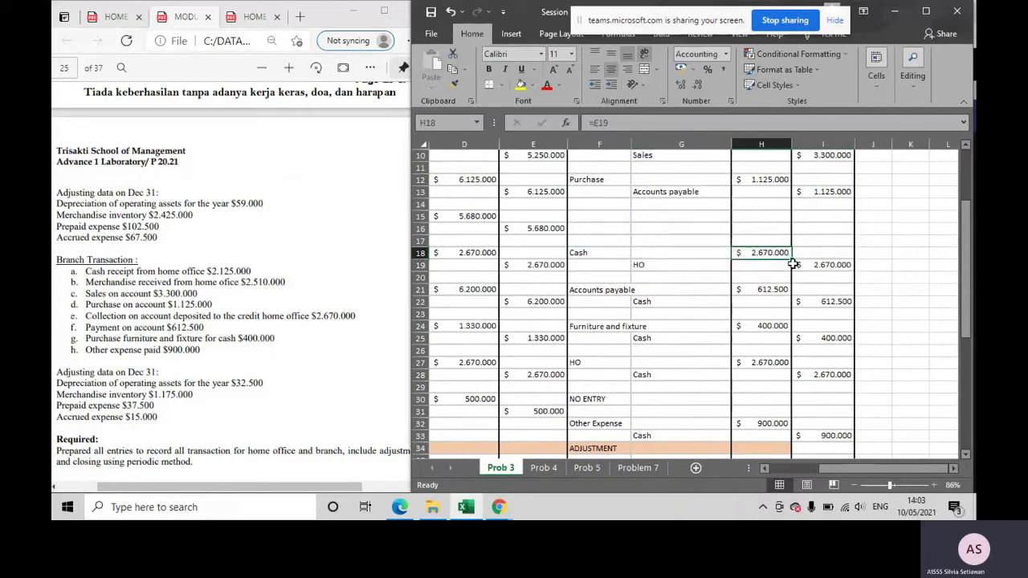
{"action": "left_click", "coordinate": [793, 264]}
{"action": "left_click", "coordinate": [622, 251]}
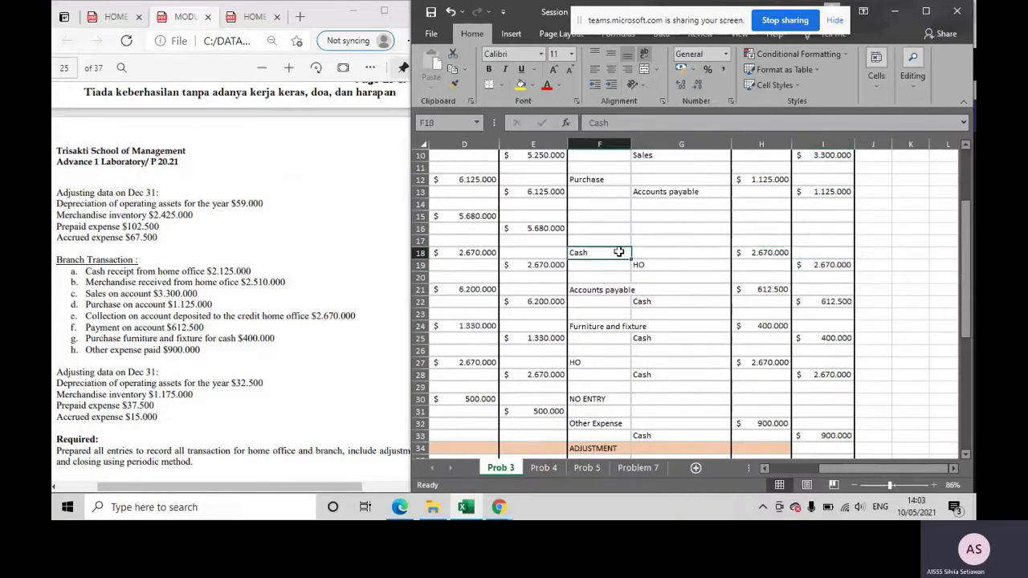
{"action": "left_click", "coordinate": [652, 266]}
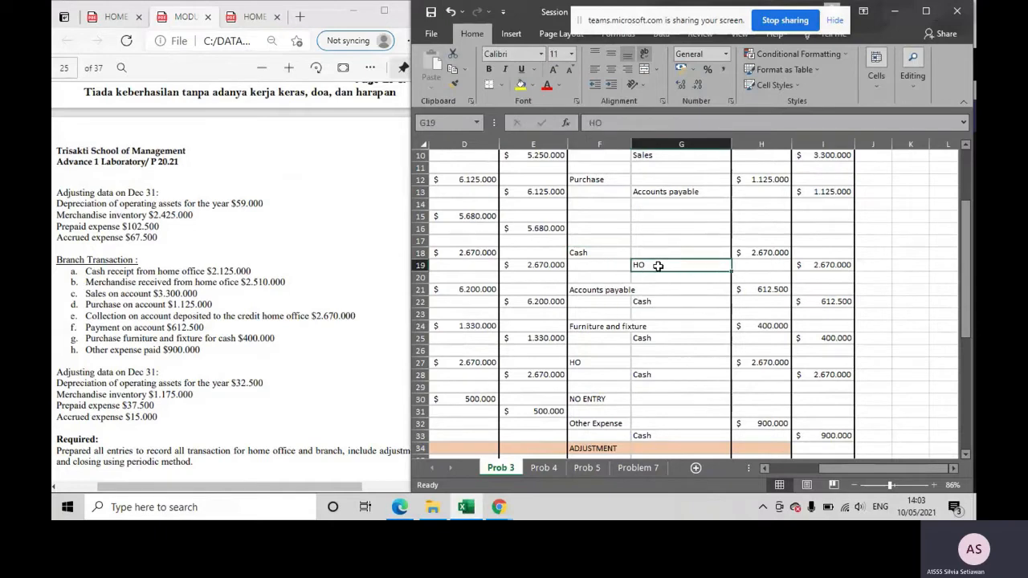
{"action": "left_click_drag", "start_coordinate": [611, 254], "coordinate": [761, 264]}
{"action": "left_click_drag", "start_coordinate": [687, 269], "coordinate": [802, 268]}
{"action": "left_click", "coordinate": [634, 269]}
- Compare the reciprocal accounts of the collection entry: Branch in the home office books against HO in the branch books
{"action": "left_click_drag", "start_coordinate": [855, 469], "coordinate": [806, 472]}
{"action": "left_click", "coordinate": [501, 267]}
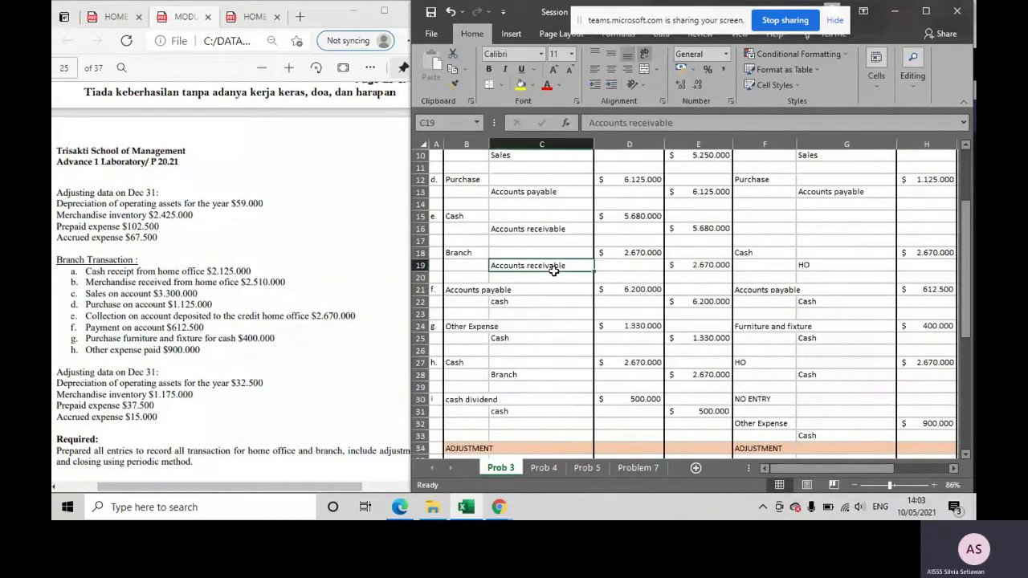
{"action": "left_click", "coordinate": [473, 251]}
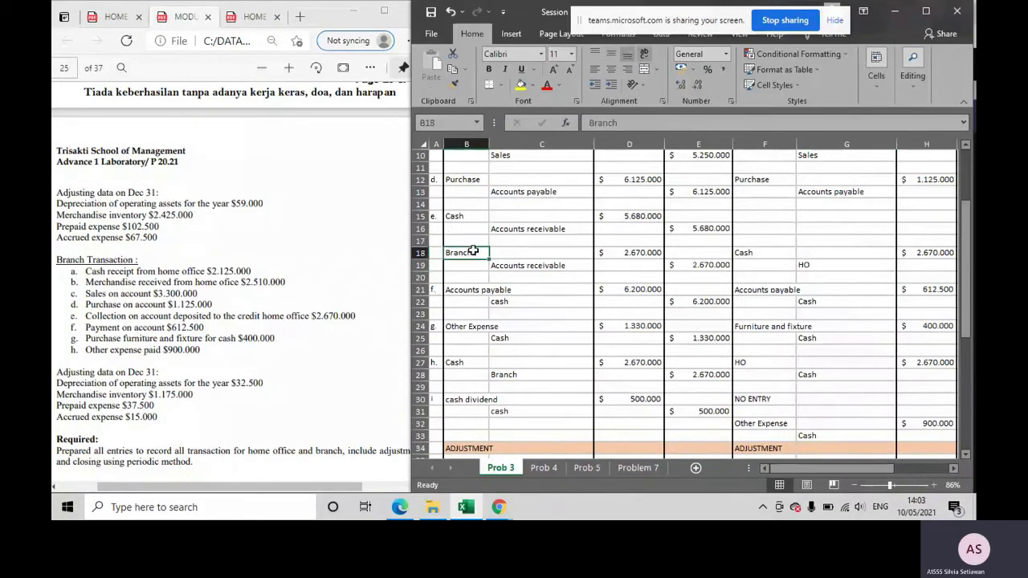
{"action": "left_click", "coordinate": [805, 267]}
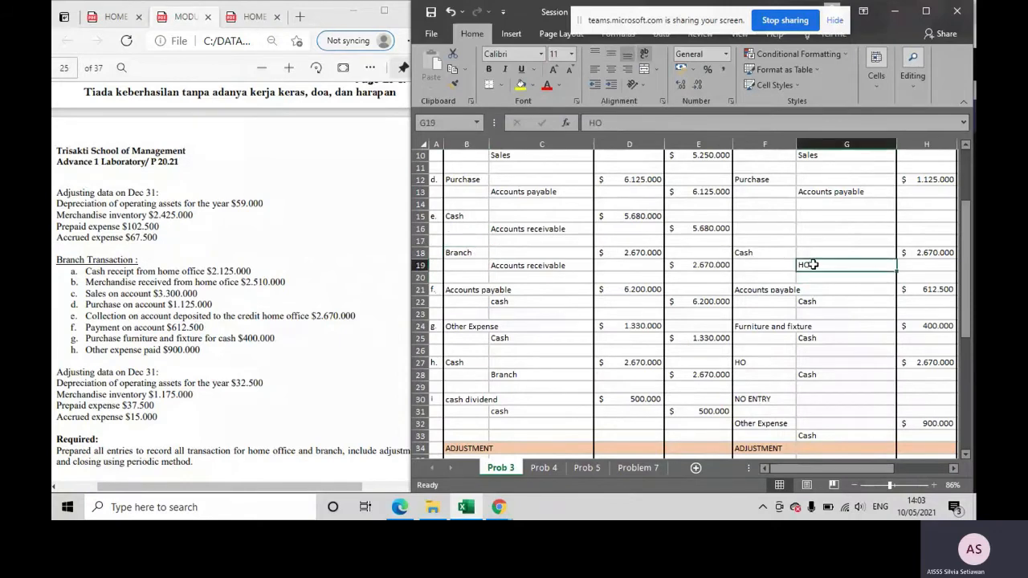
{"action": "left_click", "coordinate": [484, 251]}
{"action": "left_click", "coordinate": [804, 264]}
- Compare home office transaction f, payment on account, in the PDF with its Accounts payable and cash entry in rows 21 and 22
{"action": "scroll", "coordinate": [280, 338], "scroll_direction": "up", "scroll_amount": 3}
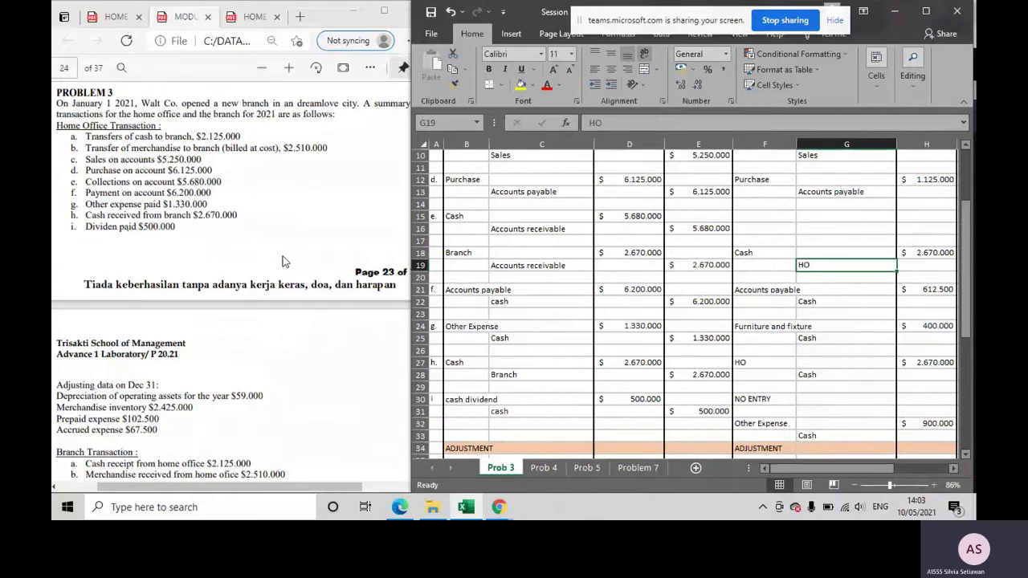
{"action": "left_click", "coordinate": [184, 193]}
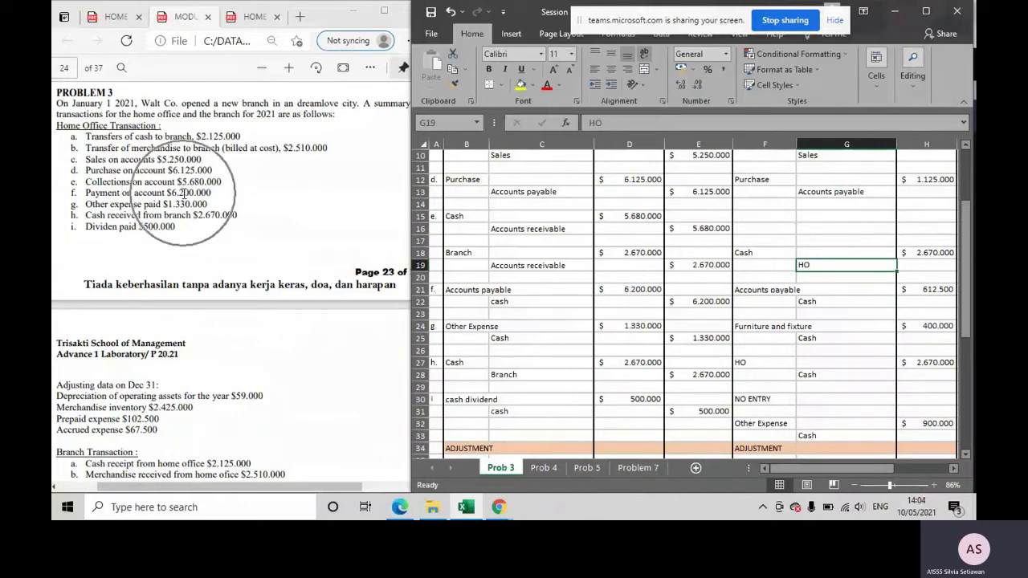
{"action": "left_click_drag", "start_coordinate": [450, 291], "coordinate": [531, 302]}
- Check the Branch payment on account in the PDF against its Accounts payable and Cash entry, including the debit amount
{"action": "scroll", "coordinate": [88, 346], "scroll_direction": "down", "scroll_amount": 4}
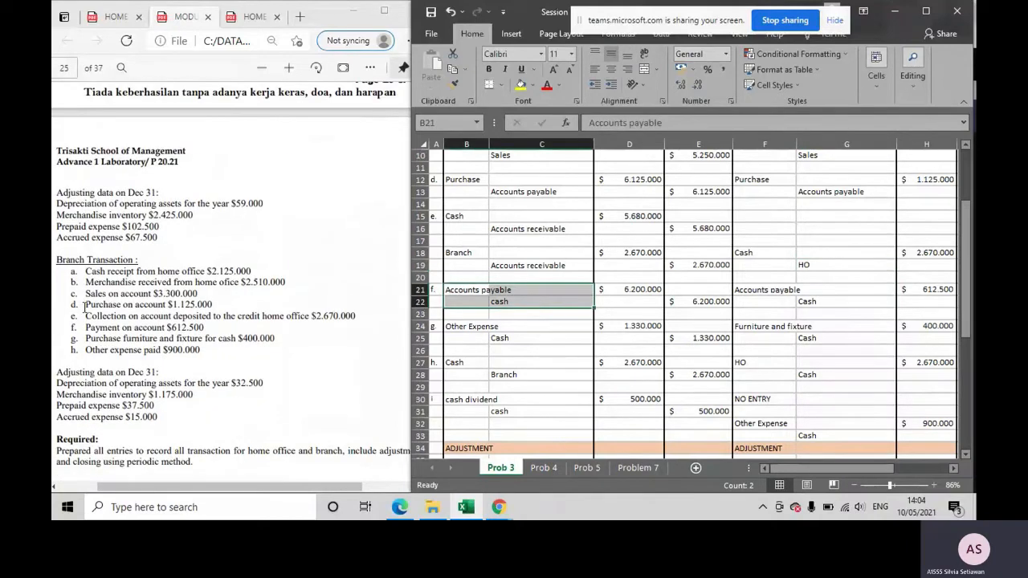
{"action": "key", "text": "ctrl"}
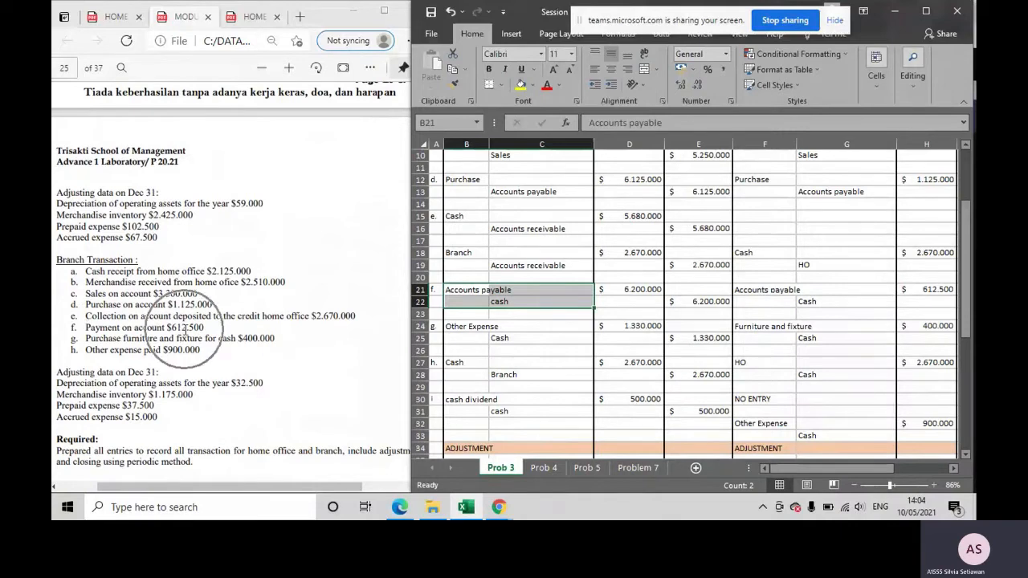
{"action": "key", "text": "ctrl+q"}
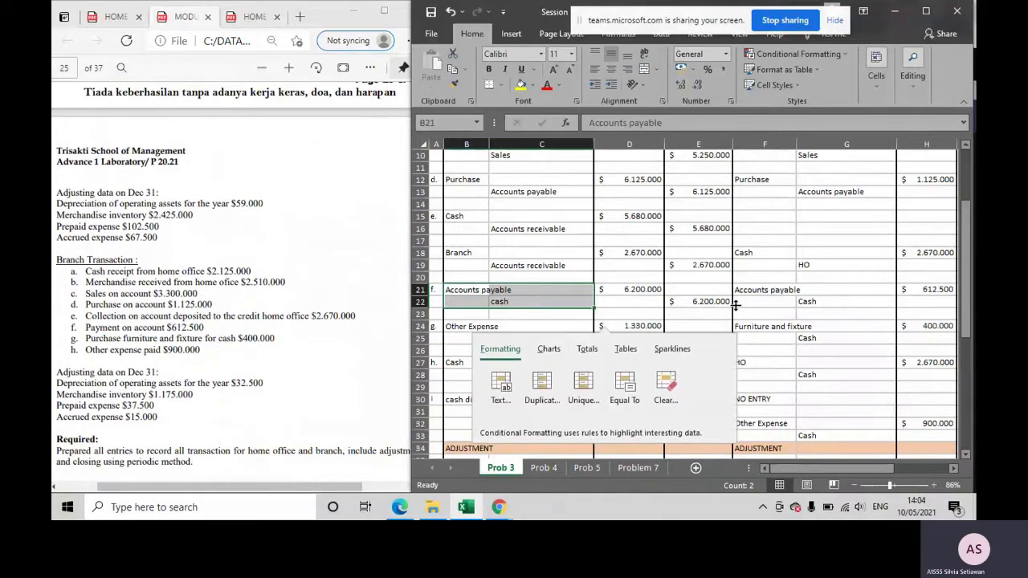
{"action": "left_click", "coordinate": [803, 313]}
{"action": "left_click_drag", "start_coordinate": [773, 290], "coordinate": [829, 301]}
{"action": "left_click", "coordinate": [927, 287]}
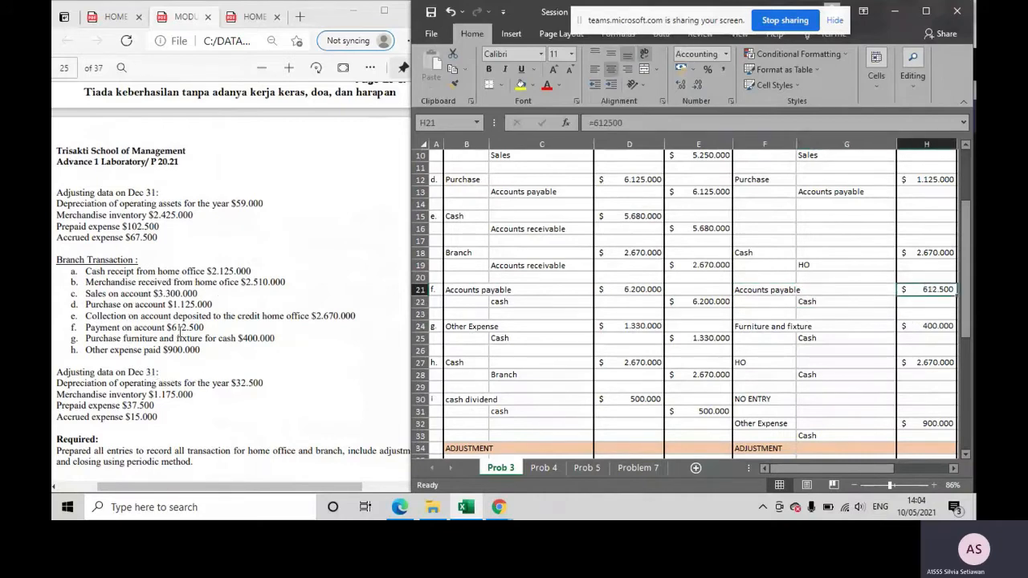
- Highlight home office transaction g, other expense paid, in the PDF and examine its Other Expense and Cash entry with both amounts
{"action": "scroll", "coordinate": [180, 327], "scroll_direction": "up", "scroll_amount": 5}
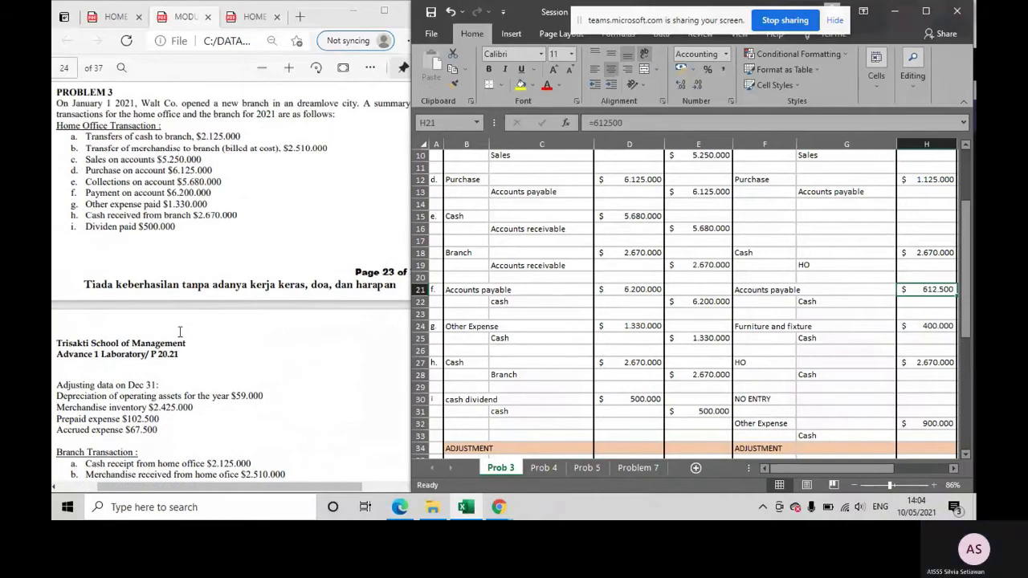
{"action": "scroll", "coordinate": [179, 330], "scroll_direction": "up", "scroll_amount": 2}
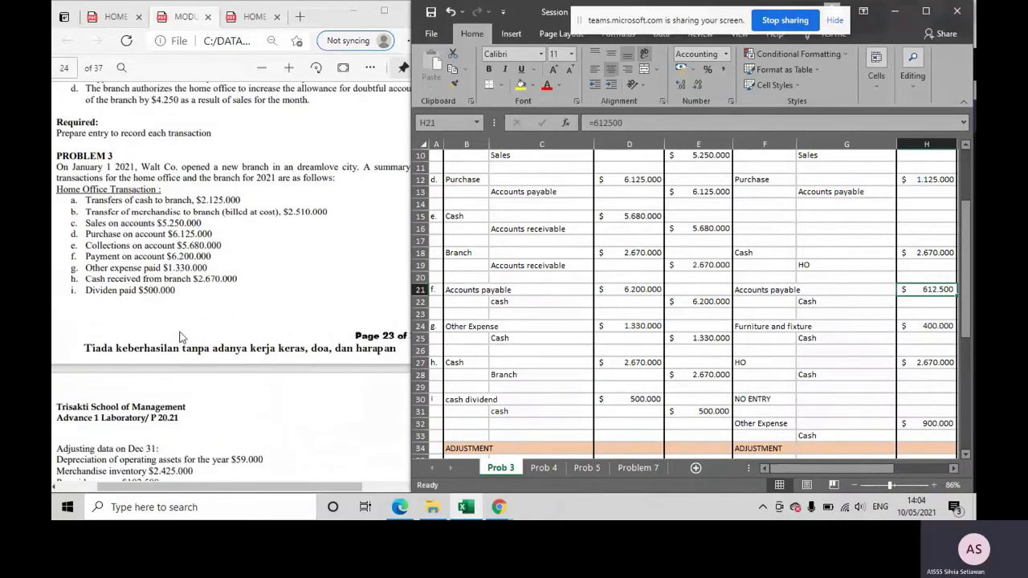
{"action": "left_click_drag", "start_coordinate": [87, 268], "coordinate": [209, 270]}
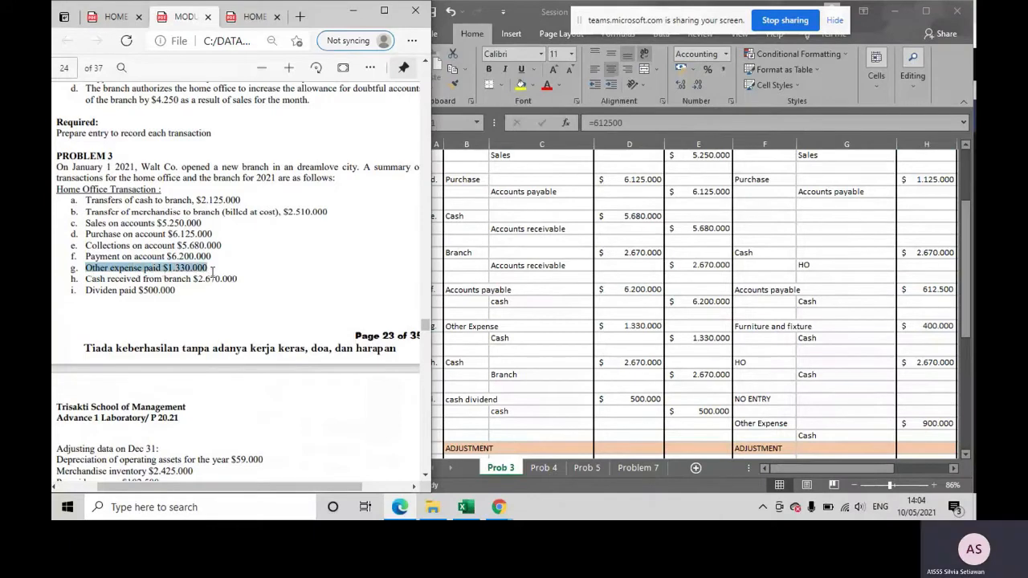
{"action": "left_click", "coordinate": [479, 318]}
{"action": "scroll", "coordinate": [478, 312], "scroll_direction": "down", "scroll_amount": 1}
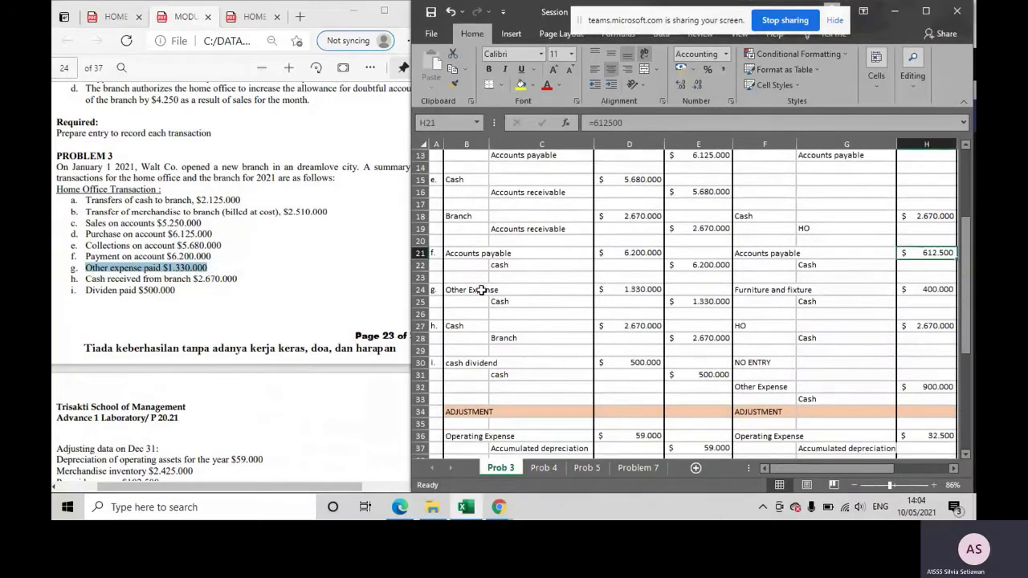
{"action": "left_click", "coordinate": [480, 291]}
{"action": "left_click", "coordinate": [522, 303]}
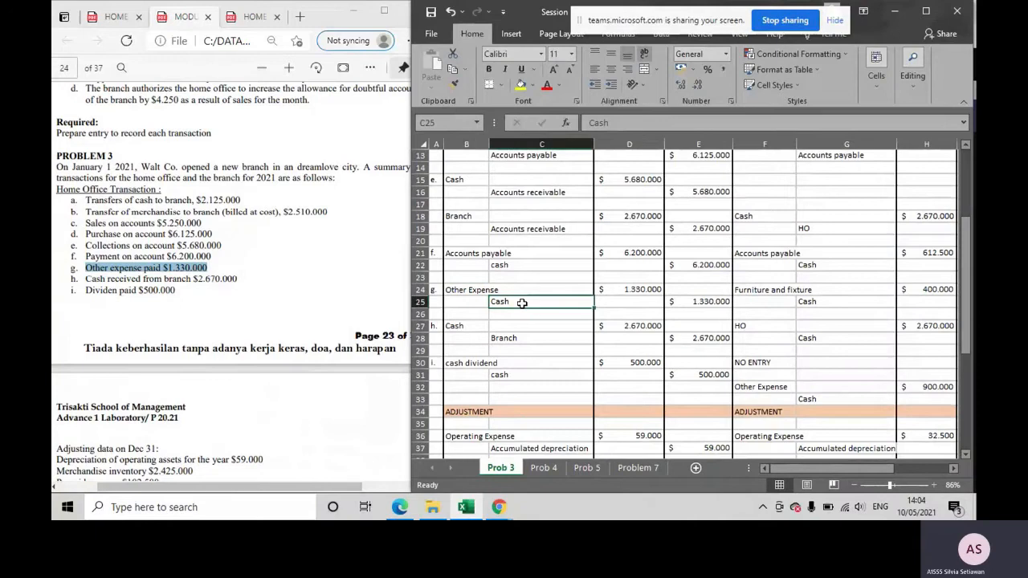
{"action": "left_click_drag", "start_coordinate": [646, 290], "coordinate": [698, 302]}
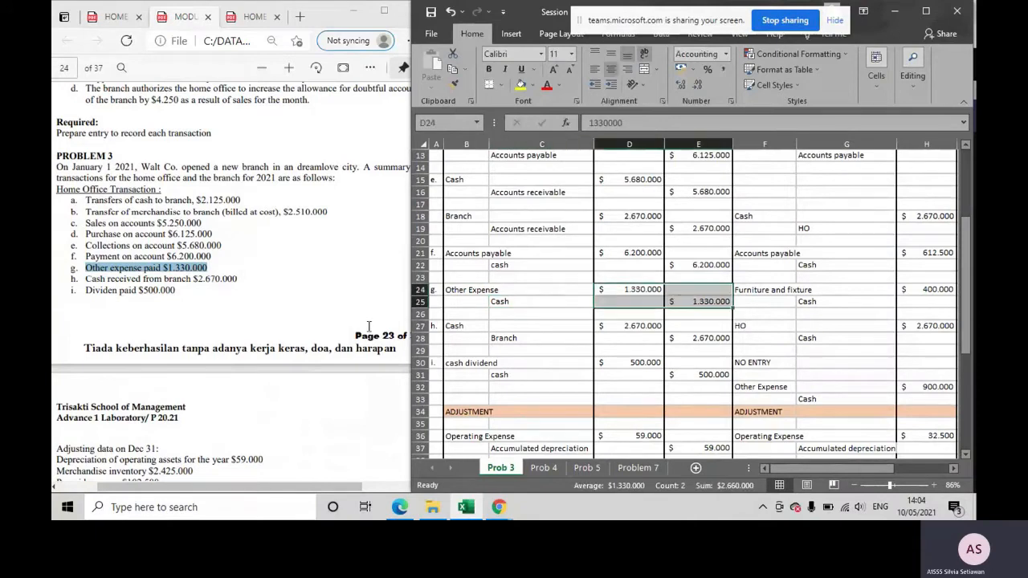
- Highlight the Branch's furniture and fixture purchase for cash in the PDF and examine its Furniture and fixture and Cash entry in rows 24 and 25
{"action": "scroll", "coordinate": [369, 326], "scroll_direction": "down", "scroll_amount": 3}
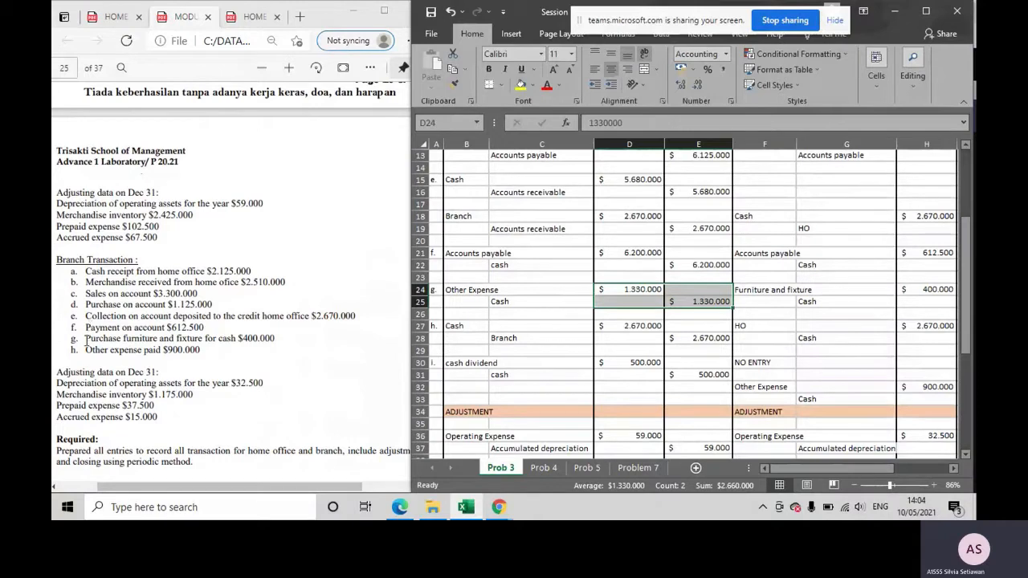
{"action": "left_click_drag", "start_coordinate": [85, 340], "coordinate": [277, 342]}
{"action": "left_click", "coordinate": [277, 342]}
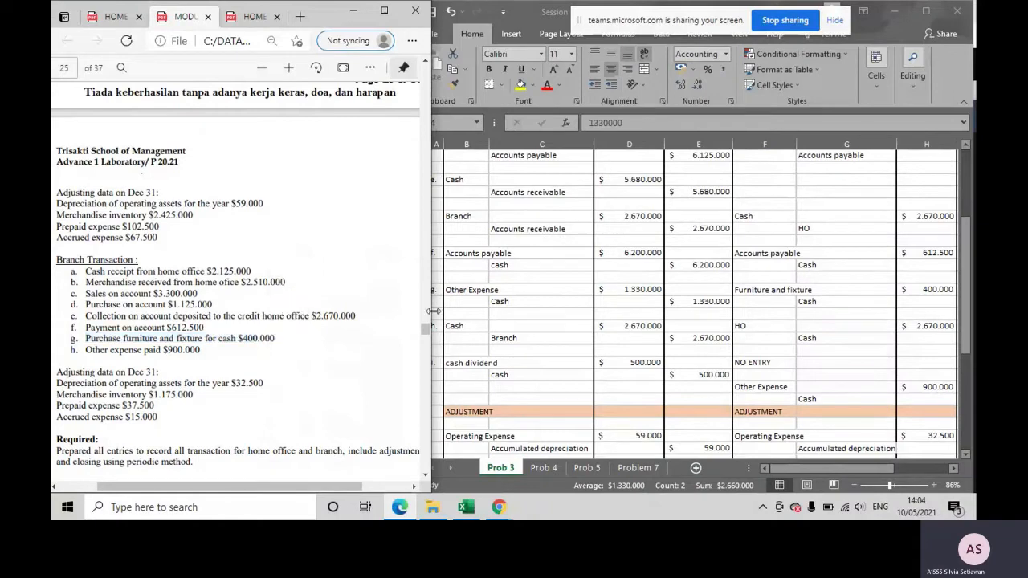
{"action": "left_click", "coordinate": [817, 289]}
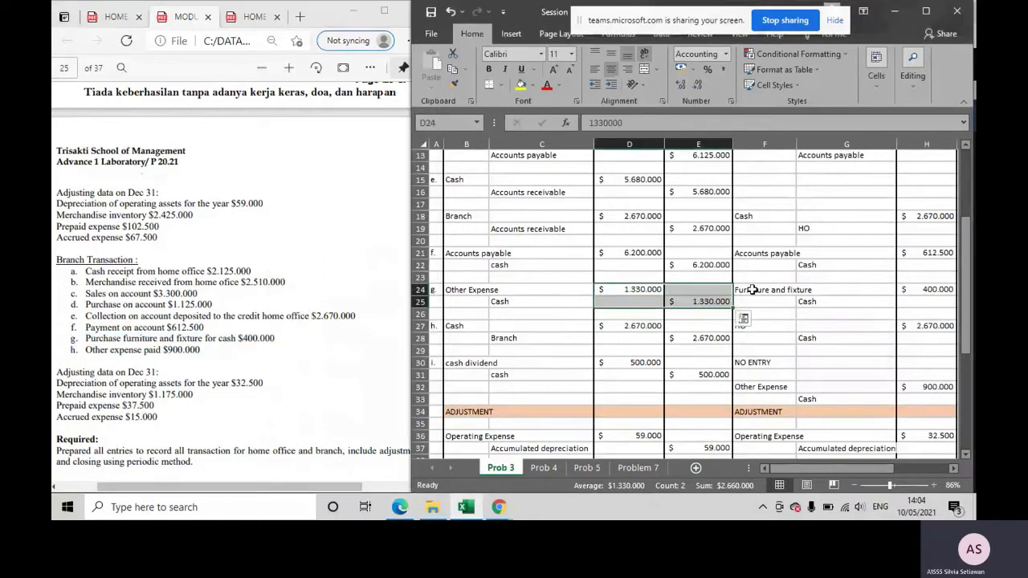
{"action": "left_click", "coordinate": [819, 301]}
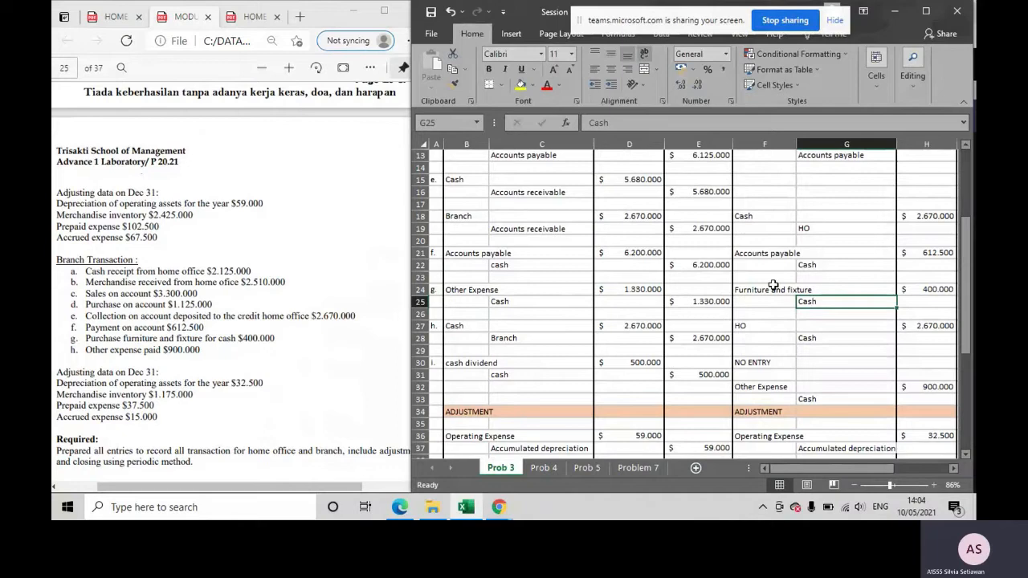
{"action": "left_click", "coordinate": [929, 289]}
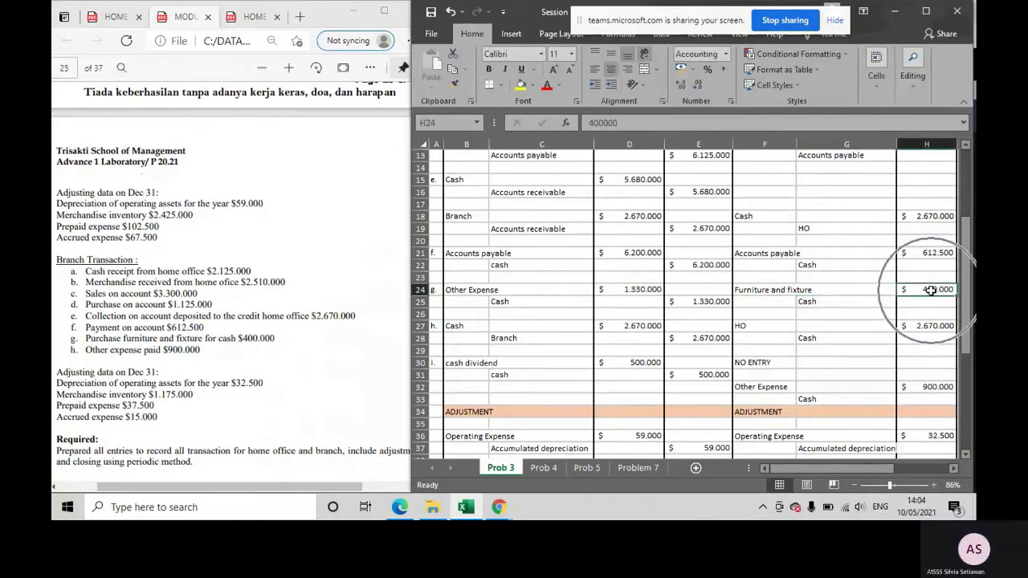
{"action": "key", "text": "ctrl"}
{"action": "key", "text": "ctrl"}
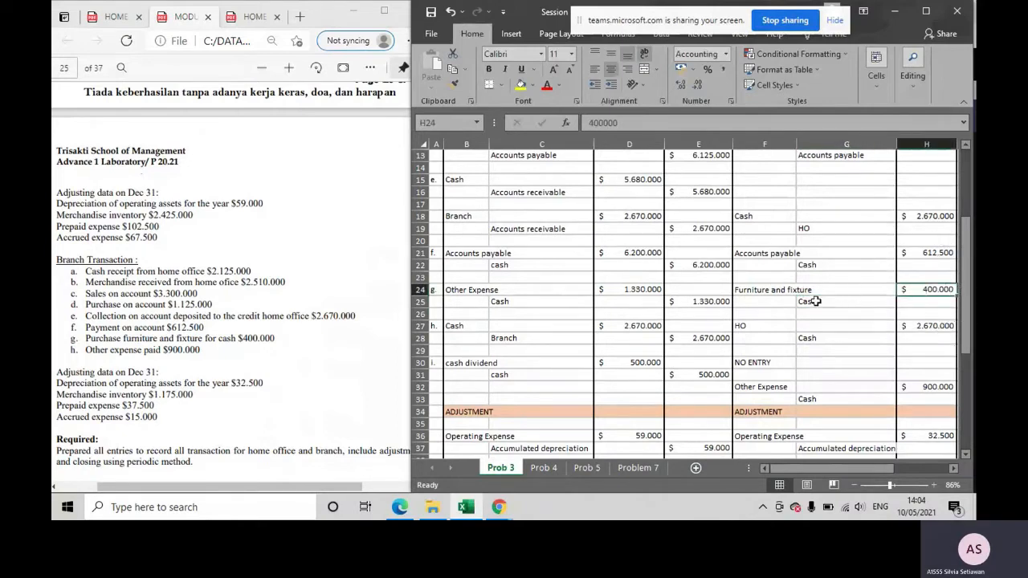
{"action": "left_click", "coordinate": [525, 290]}
{"action": "left_click", "coordinate": [799, 293]}
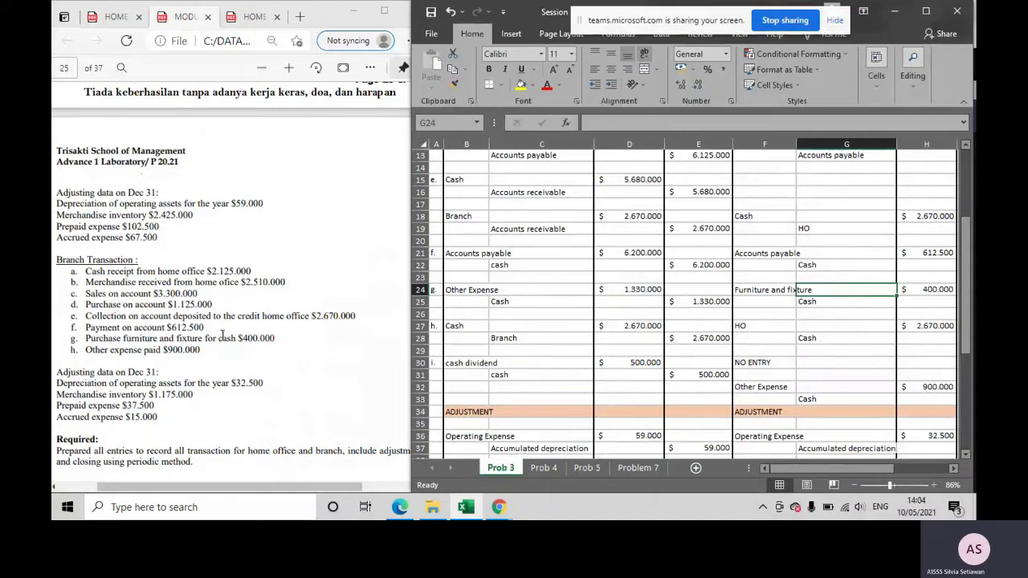
- Compare home office transaction h, cash received from branch, in the PDF with its Cash and Branch entry, including both amounts
{"action": "scroll", "coordinate": [222, 336], "scroll_direction": "up", "scroll_amount": 3}
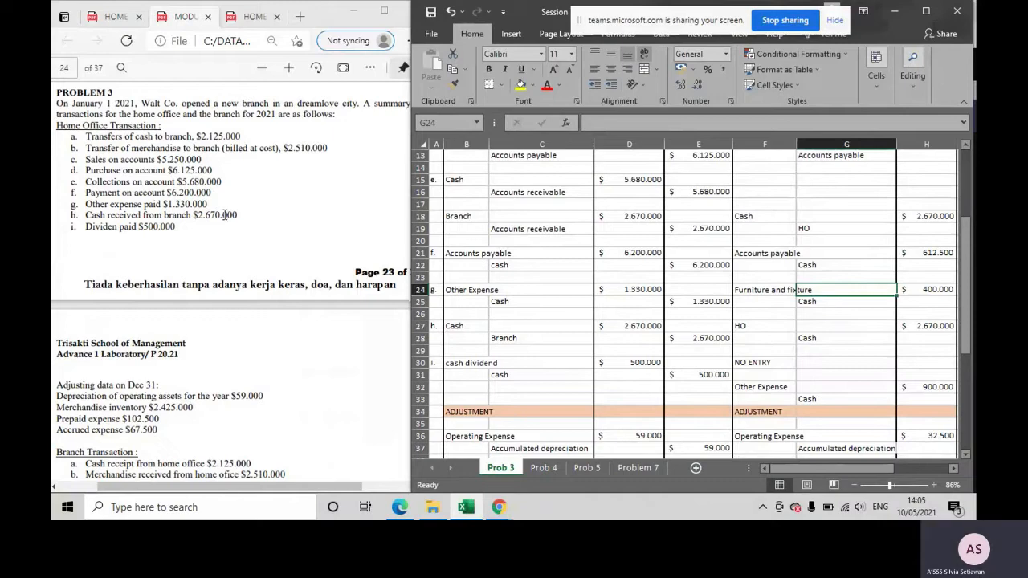
{"action": "left_click_drag", "start_coordinate": [477, 324], "coordinate": [561, 326]}
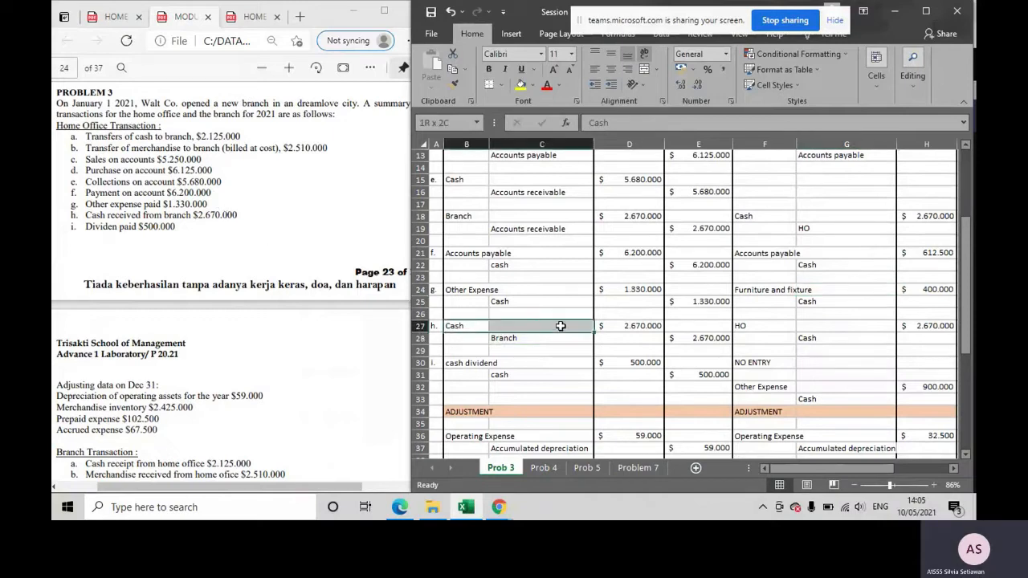
{"action": "left_click", "coordinate": [635, 324]}
{"action": "left_click", "coordinate": [539, 333]}
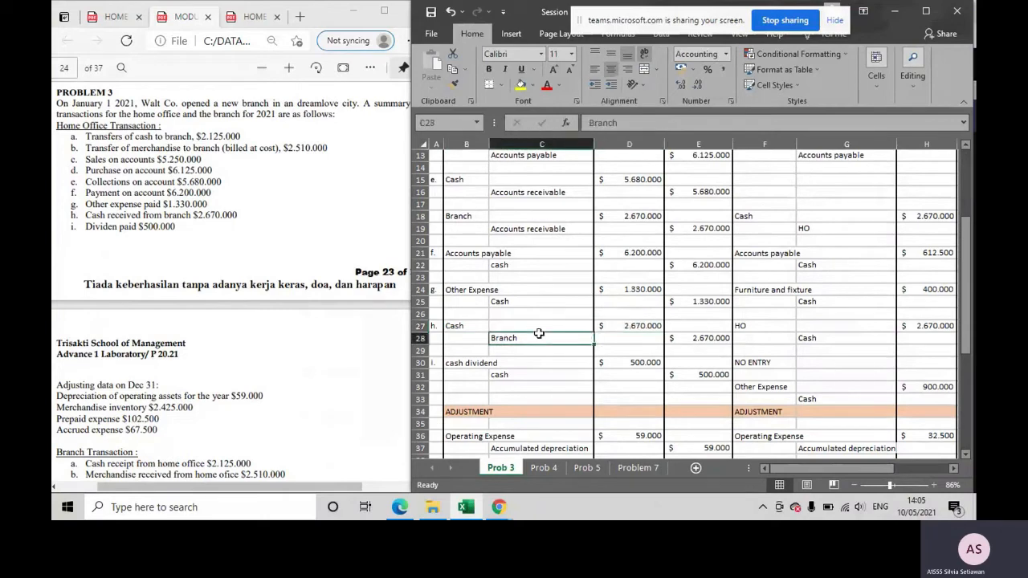
{"action": "left_click", "coordinate": [677, 341]}
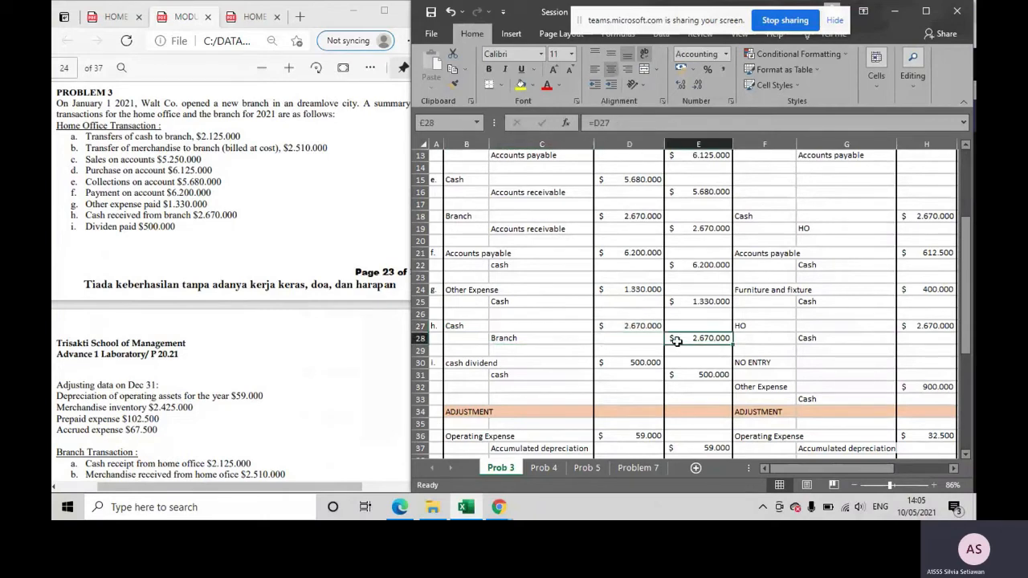
- Examine the Branch's HO and Cash entry for transaction h in rows 27 and 28, checking it against the PDF
{"action": "left_click", "coordinate": [770, 326]}
{"action": "left_click_drag", "start_coordinate": [769, 326], "coordinate": [850, 325]}
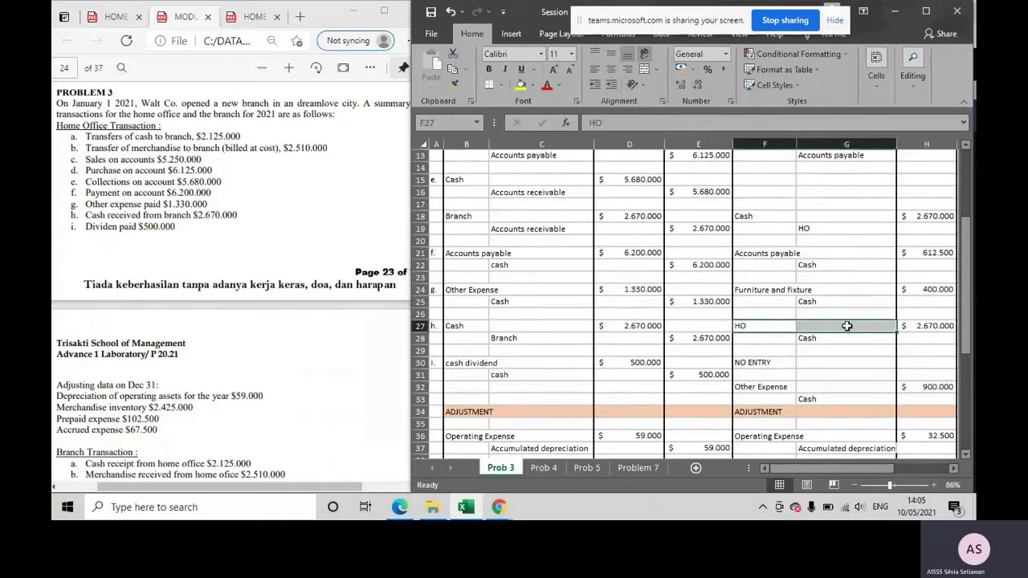
{"action": "left_click", "coordinate": [812, 338]}
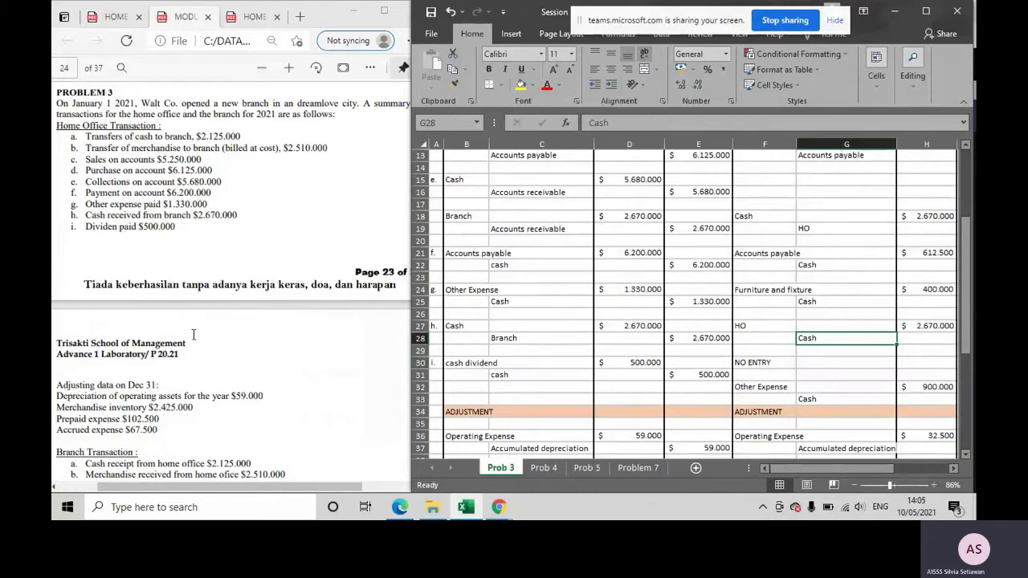
{"action": "scroll", "coordinate": [140, 345], "scroll_direction": "down", "scroll_amount": 3}
{"action": "scroll", "coordinate": [140, 345], "scroll_direction": "up", "scroll_amount": 1}
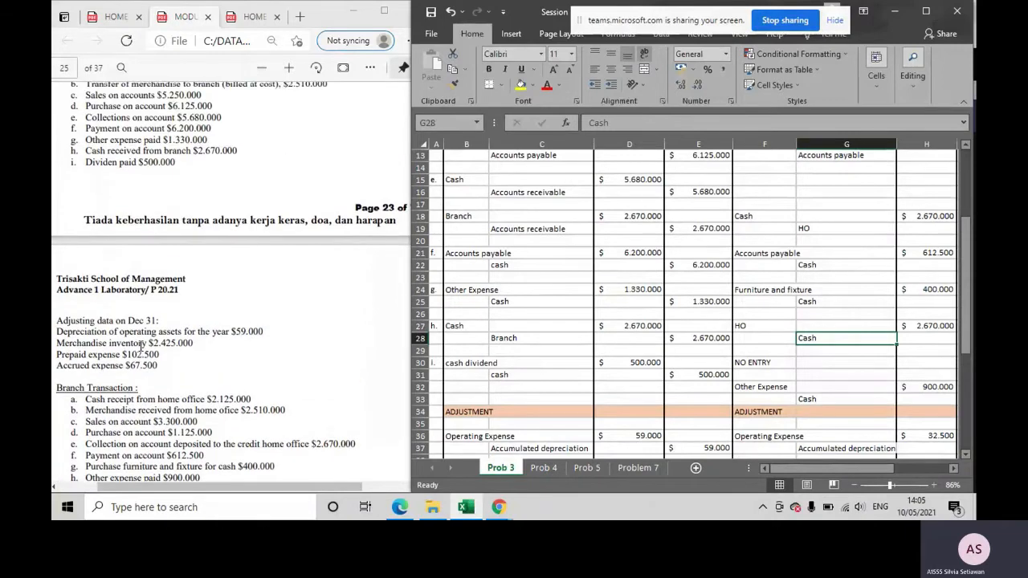
- Compare the home office's Cash and Branch entry with the Branch's HO and Cash entry for transaction h
{"action": "left_click_drag", "start_coordinate": [485, 331], "coordinate": [923, 340]}
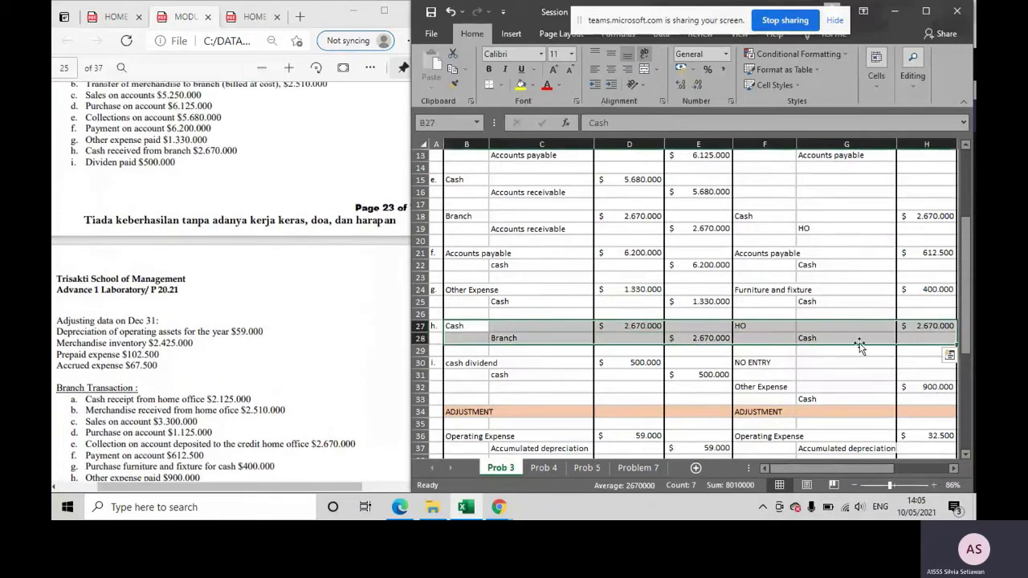
{"action": "left_click", "coordinate": [762, 328]}
{"action": "left_click_drag", "start_coordinate": [456, 330], "coordinate": [517, 336]}
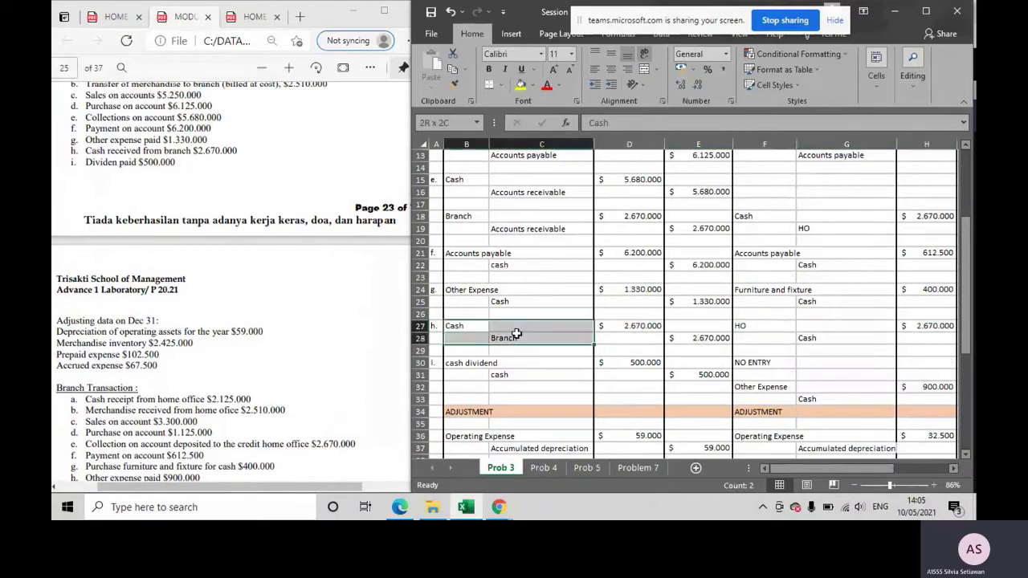
{"action": "left_click_drag", "start_coordinate": [756, 330], "coordinate": [778, 334]}
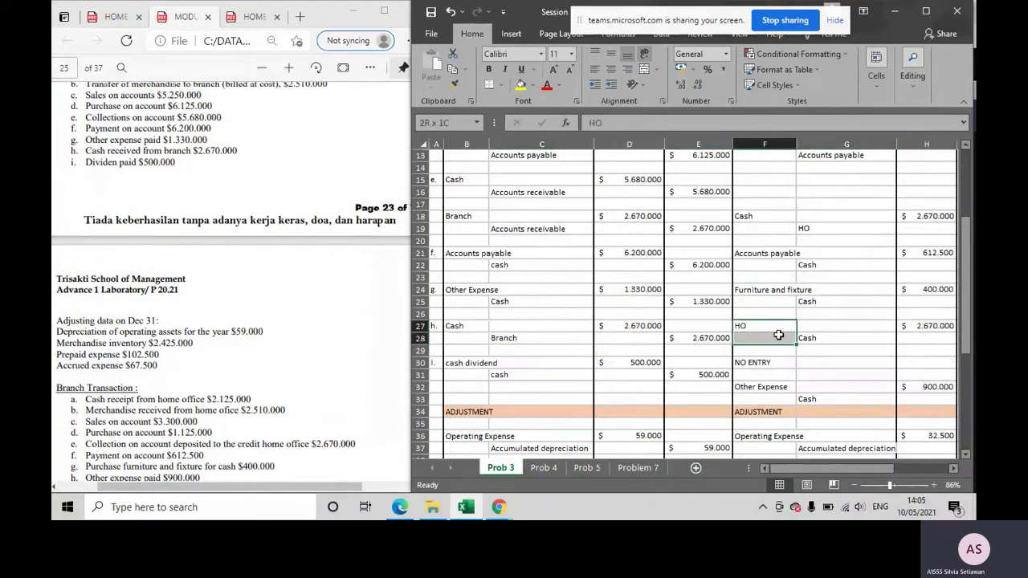
{"action": "left_click_drag", "start_coordinate": [466, 326], "coordinate": [522, 338]}
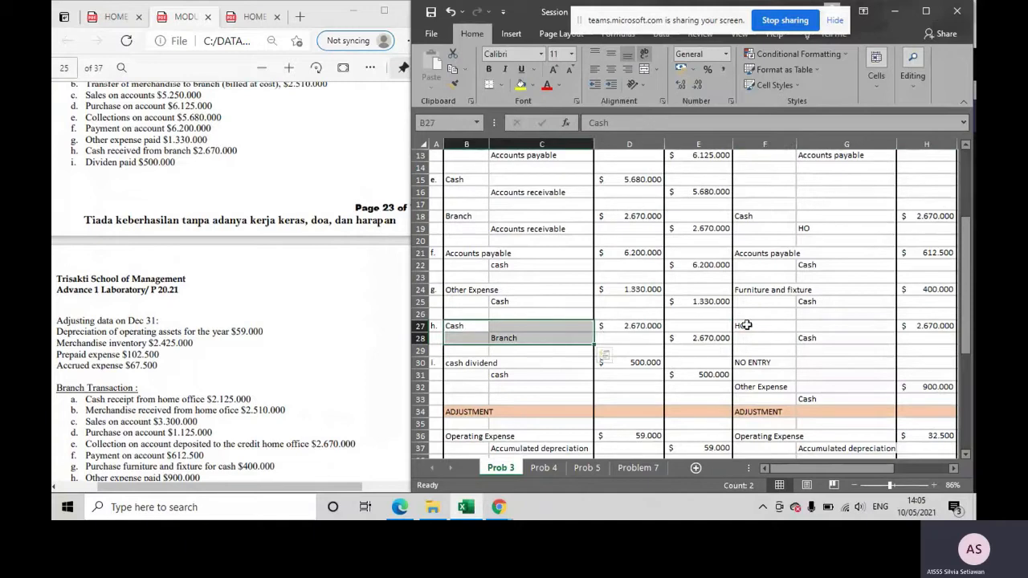
{"action": "left_click_drag", "start_coordinate": [746, 325], "coordinate": [823, 337]}
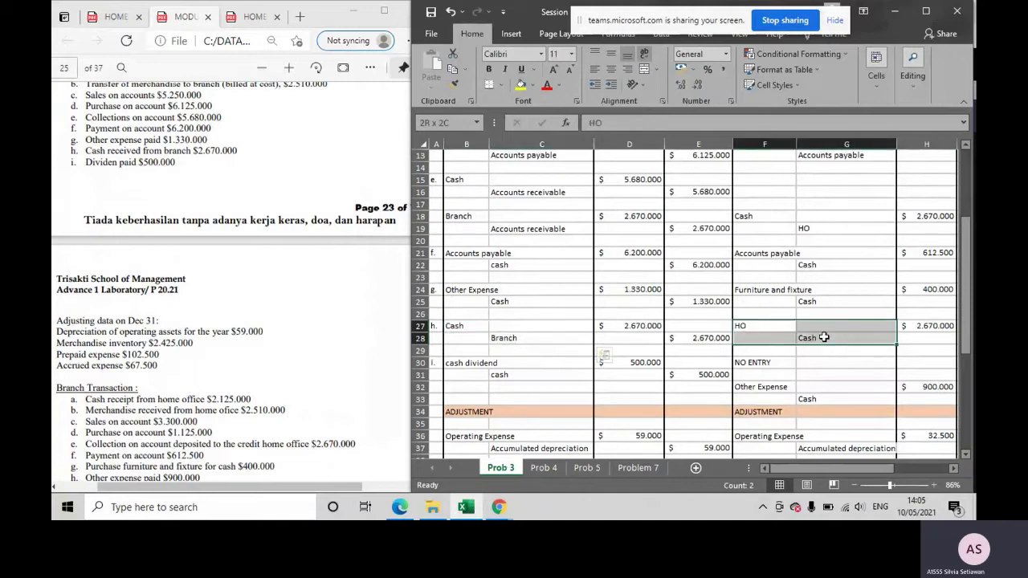
- Check the reciprocal Branch credit in C28 against the HO debit in F27, and review the PDF transaction lists
{"action": "left_click", "coordinate": [566, 336]}
{"action": "left_click", "coordinate": [738, 323]}
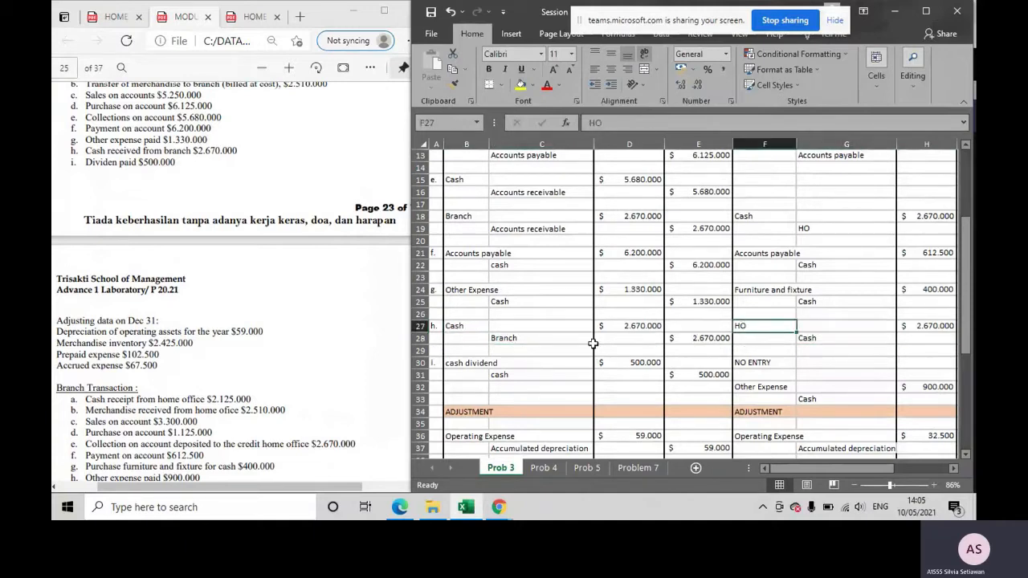
{"action": "left_click", "coordinate": [562, 341]}
{"action": "left_click", "coordinate": [746, 325]}
{"action": "left_click", "coordinate": [546, 343]}
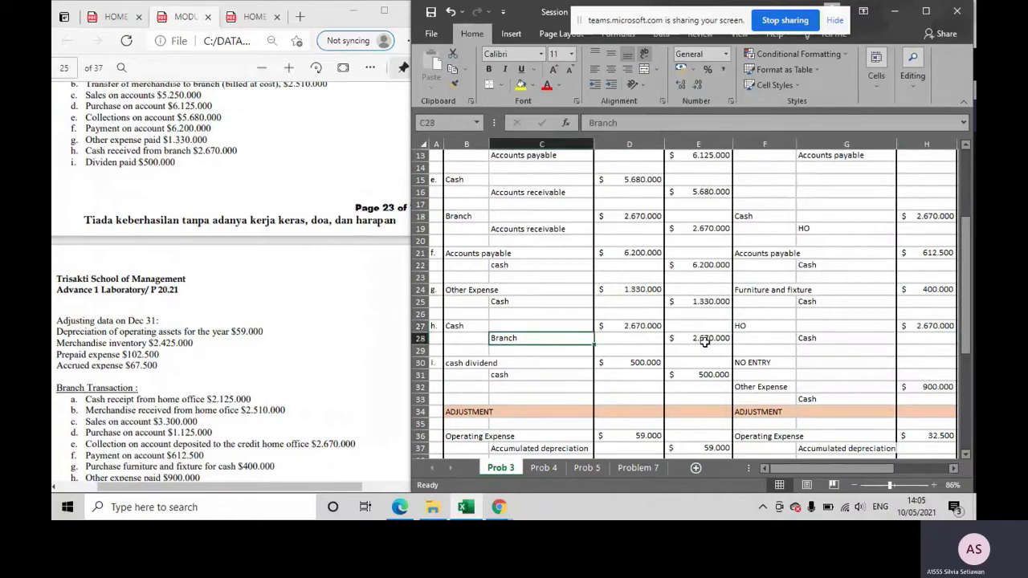
{"action": "left_click", "coordinate": [781, 329]}
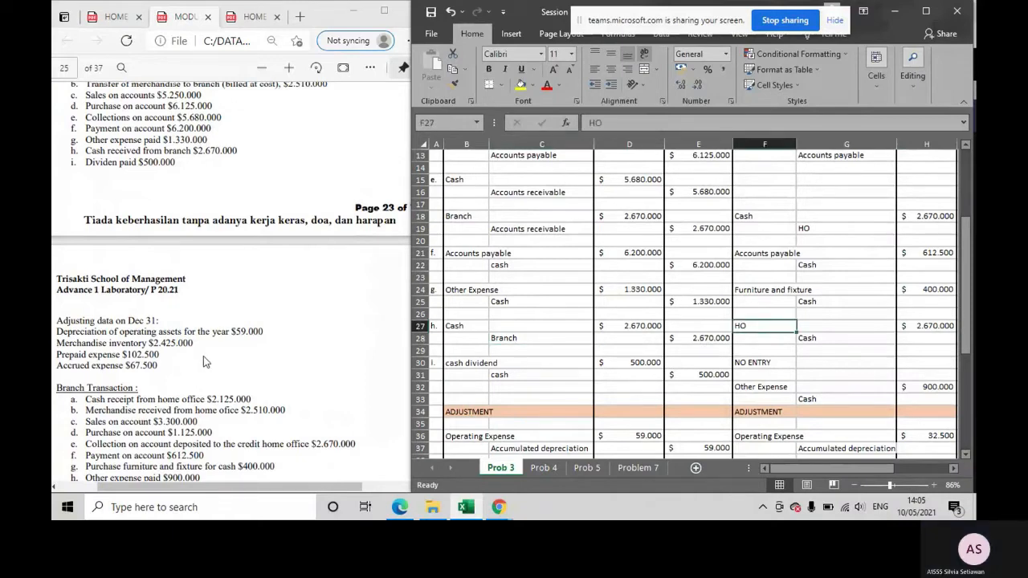
{"action": "scroll", "coordinate": [186, 340], "scroll_direction": "down", "scroll_amount": 1}
{"action": "scroll", "coordinate": [181, 325], "scroll_direction": "up", "scroll_amount": 1}
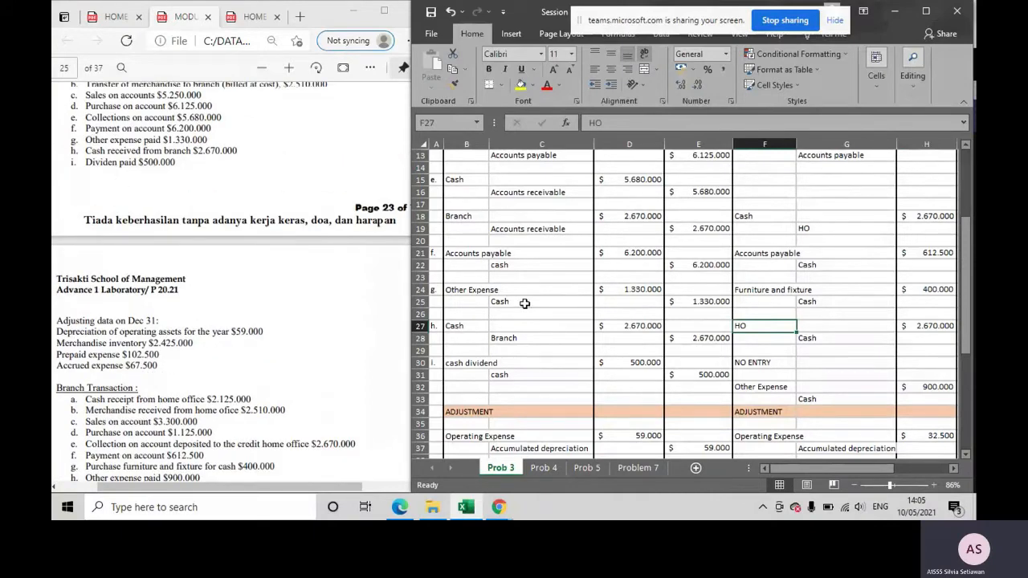
- Examine home office transaction i, dividend paid, with its cash dividend entry, both amounts and the Branch's NO ENTRY cell
{"action": "scroll", "coordinate": [198, 217], "scroll_direction": "up", "scroll_amount": 1}
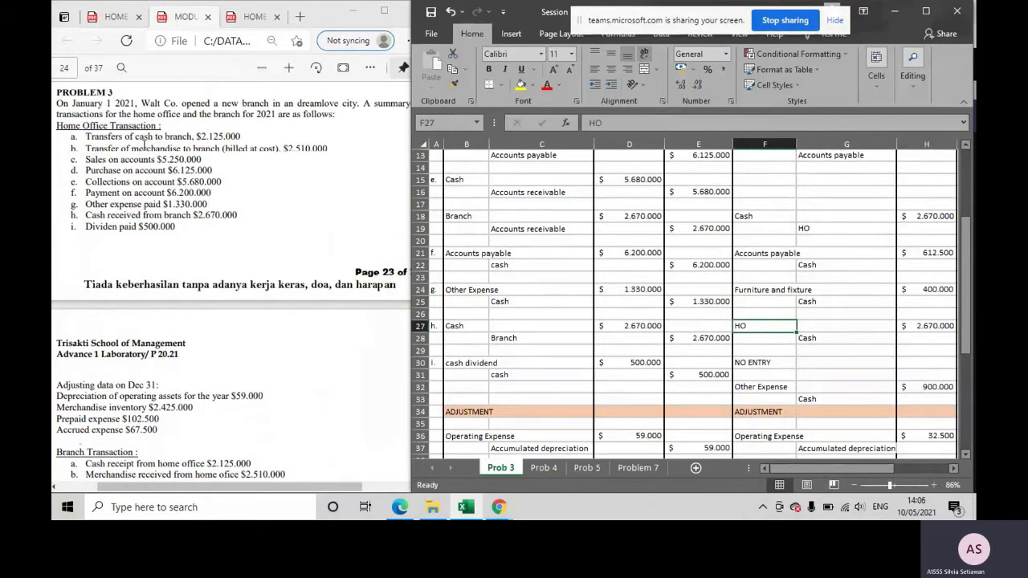
{"action": "left_click_drag", "start_coordinate": [471, 362], "coordinate": [522, 366]}
{"action": "left_click", "coordinate": [525, 374]}
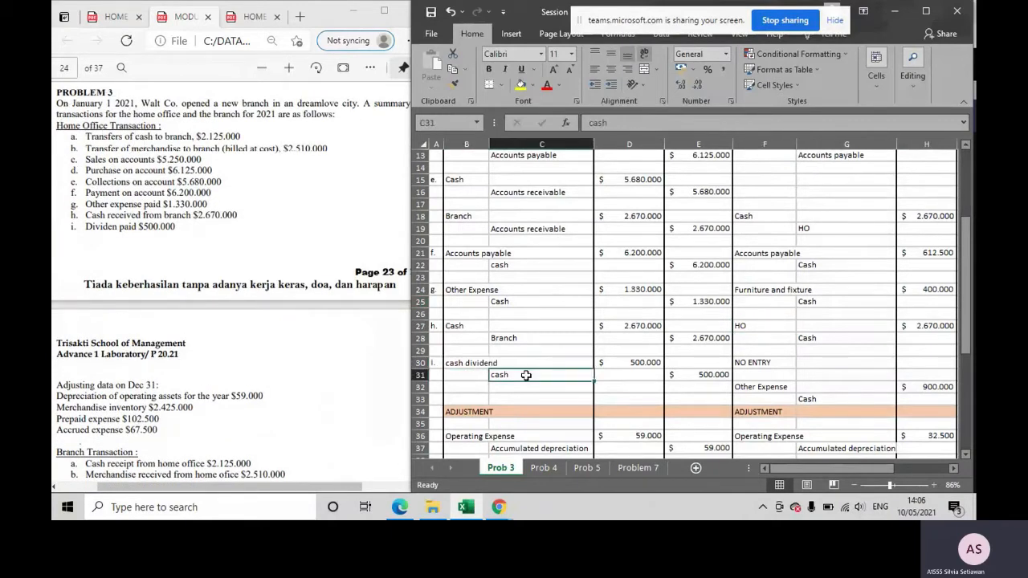
{"action": "left_click_drag", "start_coordinate": [623, 362], "coordinate": [674, 374]}
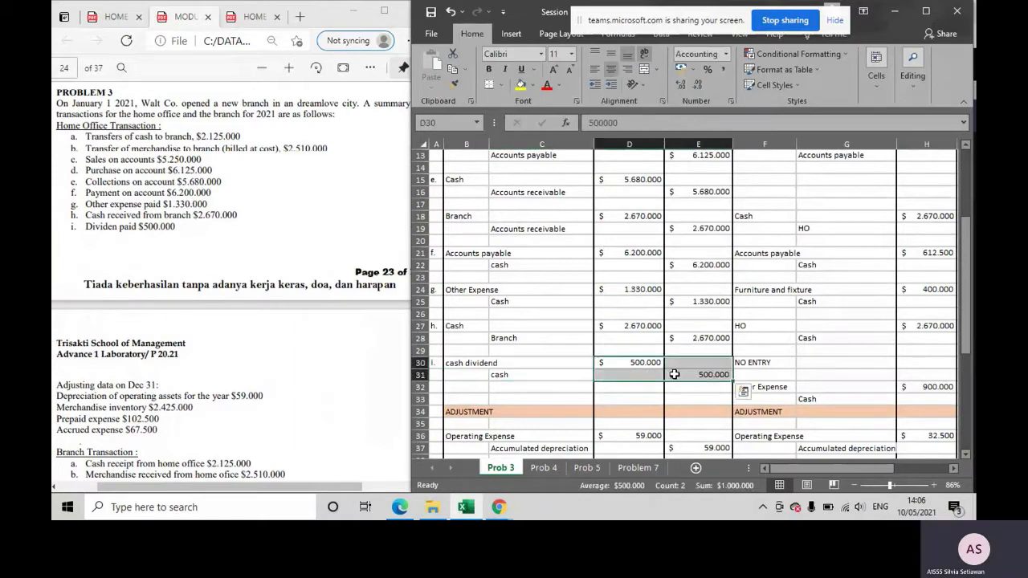
{"action": "left_click", "coordinate": [776, 363]}
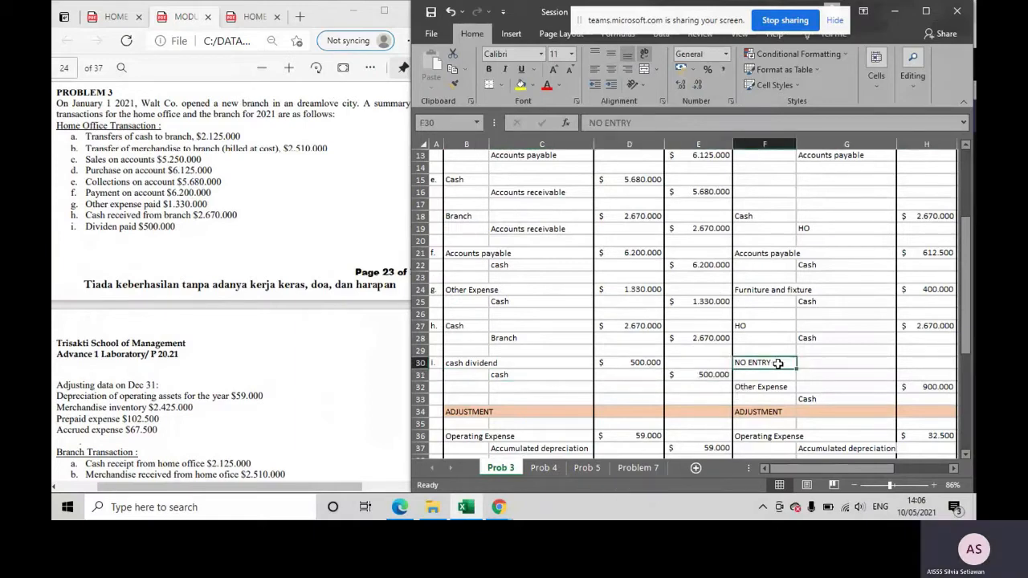
- Find and select the Branch's transaction h, other expense paid, in the PDF
{"action": "scroll", "coordinate": [167, 334], "scroll_direction": "down", "scroll_amount": 3}
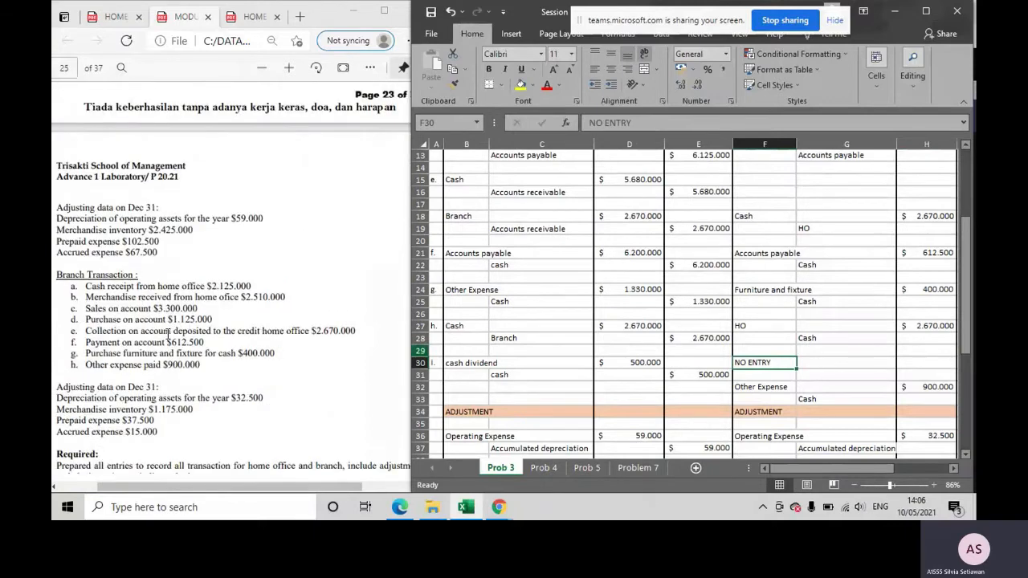
{"action": "scroll", "coordinate": [167, 333], "scroll_direction": "down", "scroll_amount": 1}
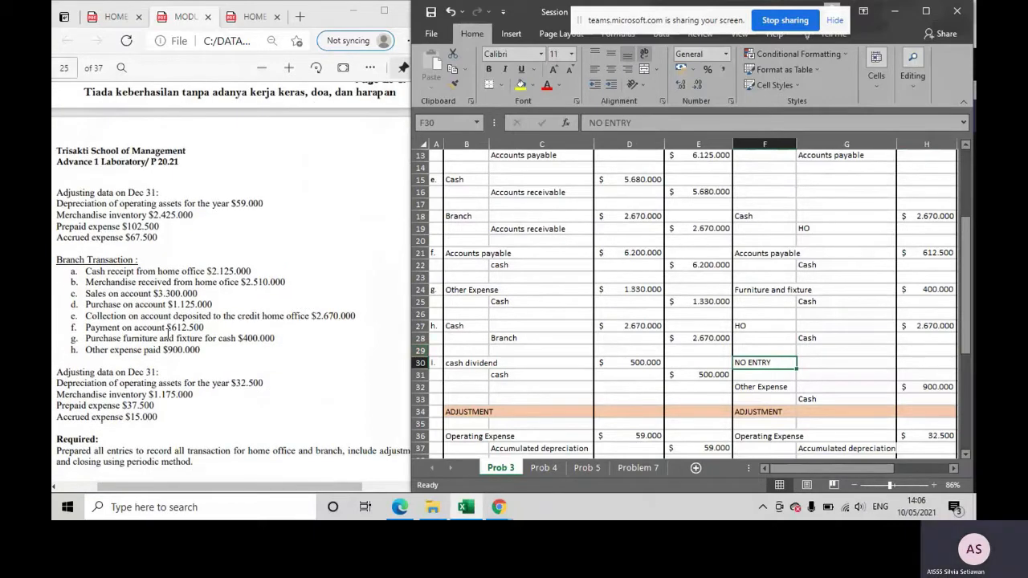
{"action": "left_click_drag", "start_coordinate": [86, 350], "coordinate": [201, 353]}
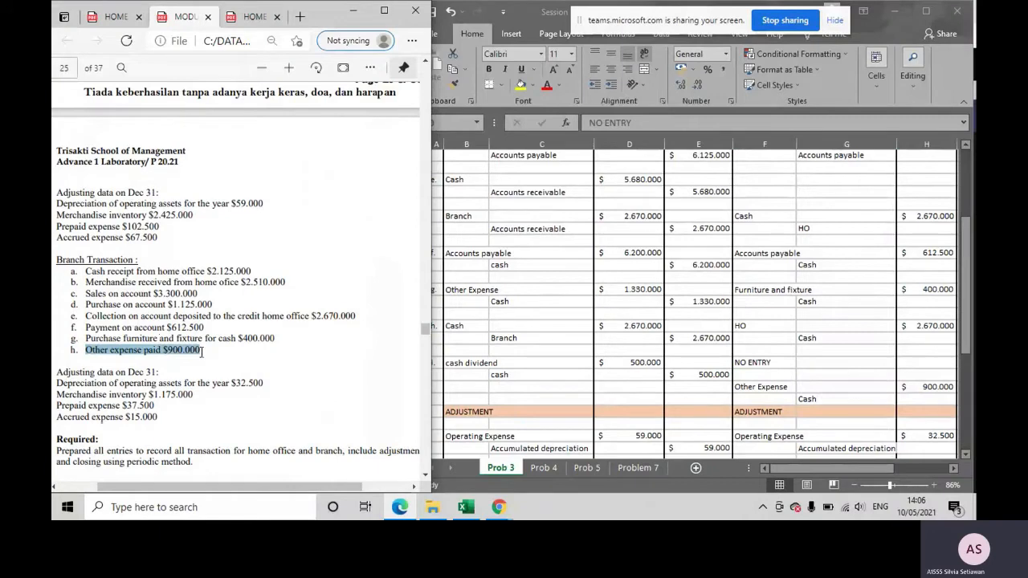
{"action": "left_click", "coordinate": [202, 352]}
{"action": "scroll", "coordinate": [202, 353], "scroll_direction": "up", "scroll_amount": 3}
{"action": "scroll", "coordinate": [202, 353], "scroll_direction": "down", "scroll_amount": 2}
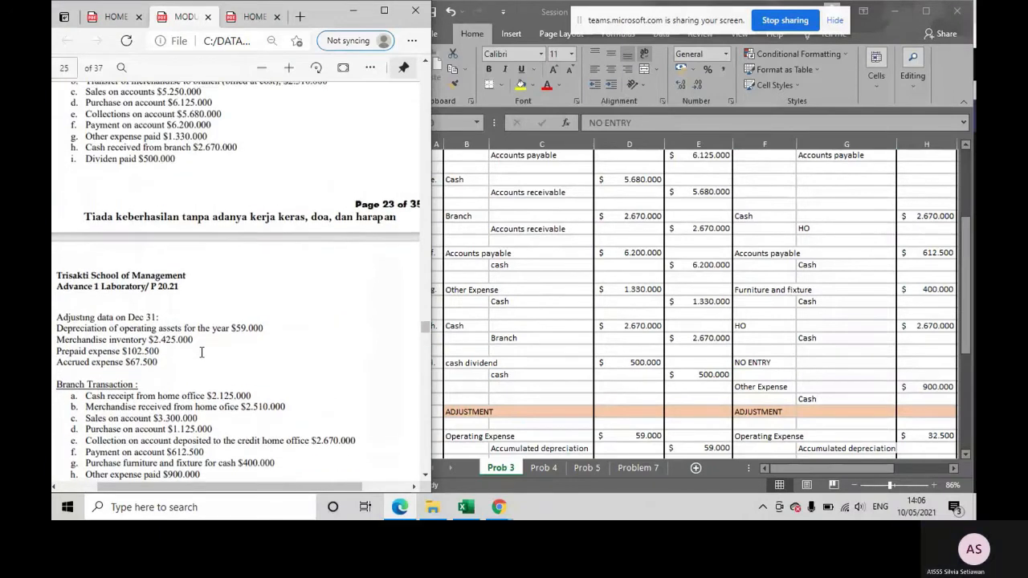
{"action": "scroll", "coordinate": [712, 364], "scroll_direction": "down", "scroll_amount": 1}
- Examine the Branch's Other Expense and Cash entry in rows 32 and 33 with its debit amount, rechecking the PDF item
{"action": "left_click", "coordinate": [787, 365]}
{"action": "left_click", "coordinate": [783, 354]}
{"action": "left_click", "coordinate": [824, 363]}
{"action": "left_click", "coordinate": [913, 353]}
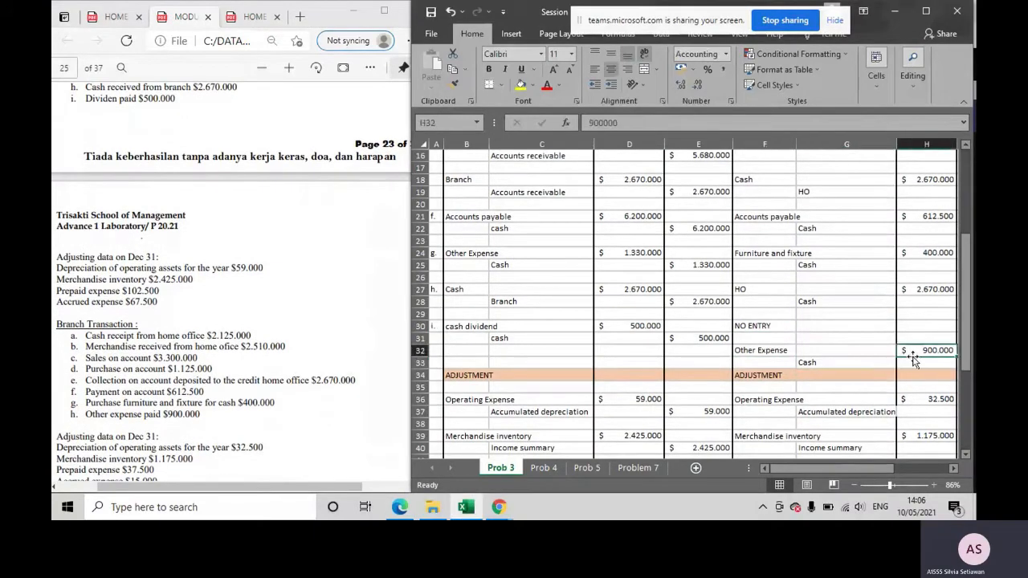
{"action": "scroll", "coordinate": [205, 394], "scroll_direction": "down", "scroll_amount": 1}
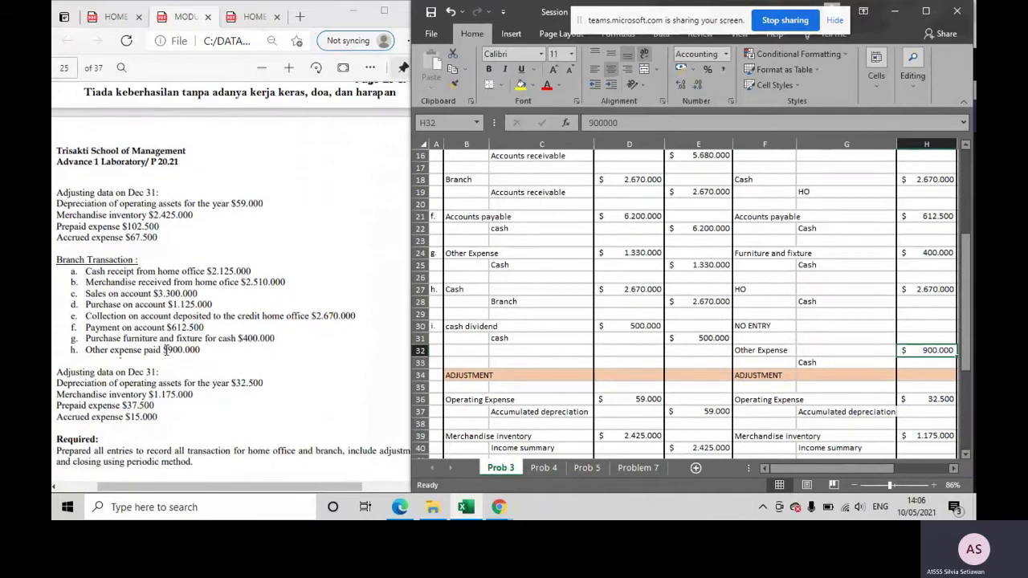
{"action": "left_click", "coordinate": [847, 362]}
{"action": "left_click", "coordinate": [780, 353]}
{"action": "left_click", "coordinate": [810, 362]}
{"action": "left_click", "coordinate": [923, 351]}
- Review the worksheet's adjustment section and the Problem 3 transactions and requirement for adjusting and closing entries in the PDF
{"action": "scroll", "coordinate": [921, 354], "scroll_direction": "down", "scroll_amount": 4}
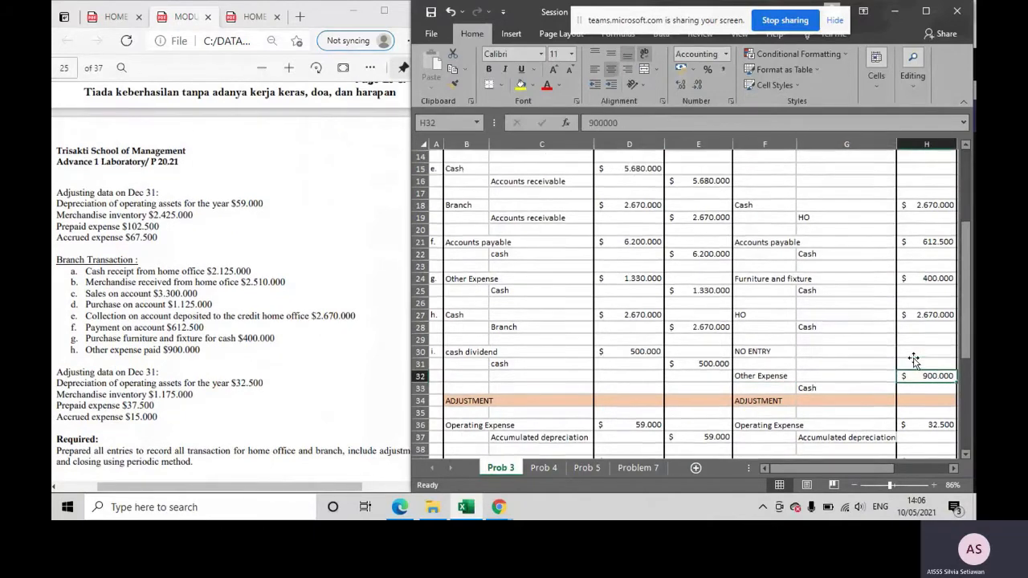
{"action": "scroll", "coordinate": [233, 290], "scroll_direction": "up", "scroll_amount": 3}
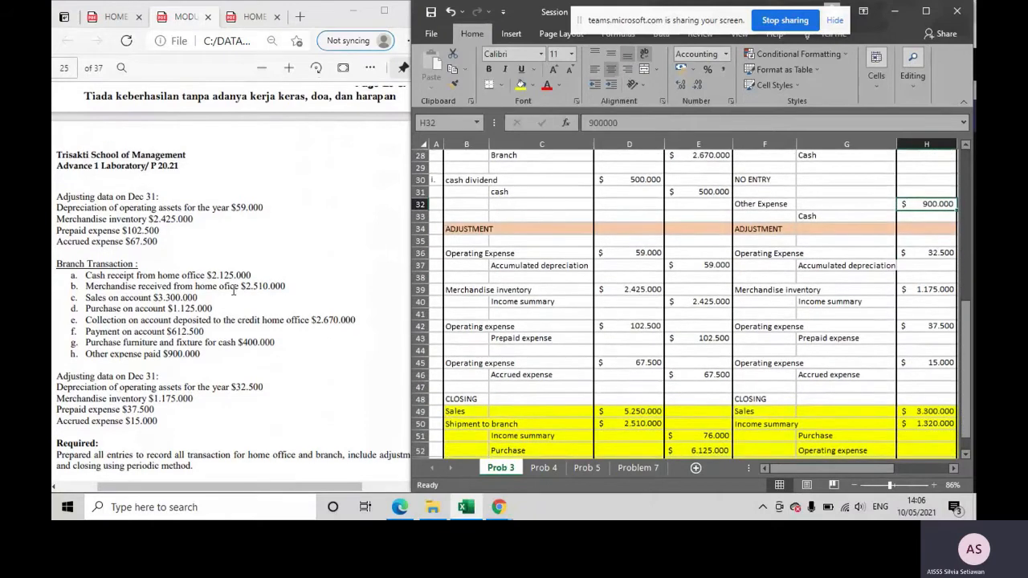
{"action": "scroll", "coordinate": [234, 290], "scroll_direction": "down", "scroll_amount": 4}
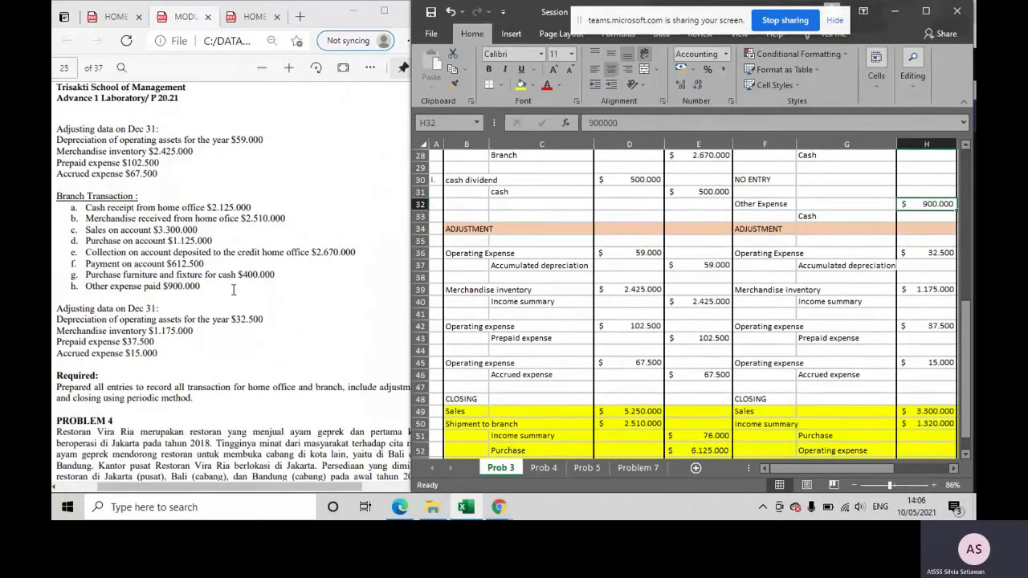
{"action": "left_click", "coordinate": [129, 389]}
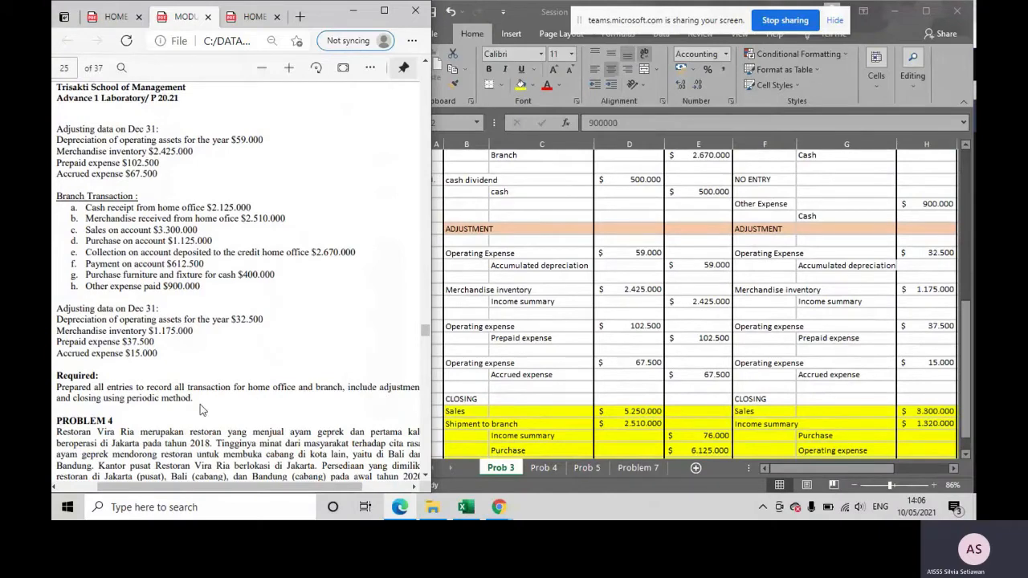
{"action": "scroll", "coordinate": [246, 361], "scroll_direction": "up", "scroll_amount": 5}
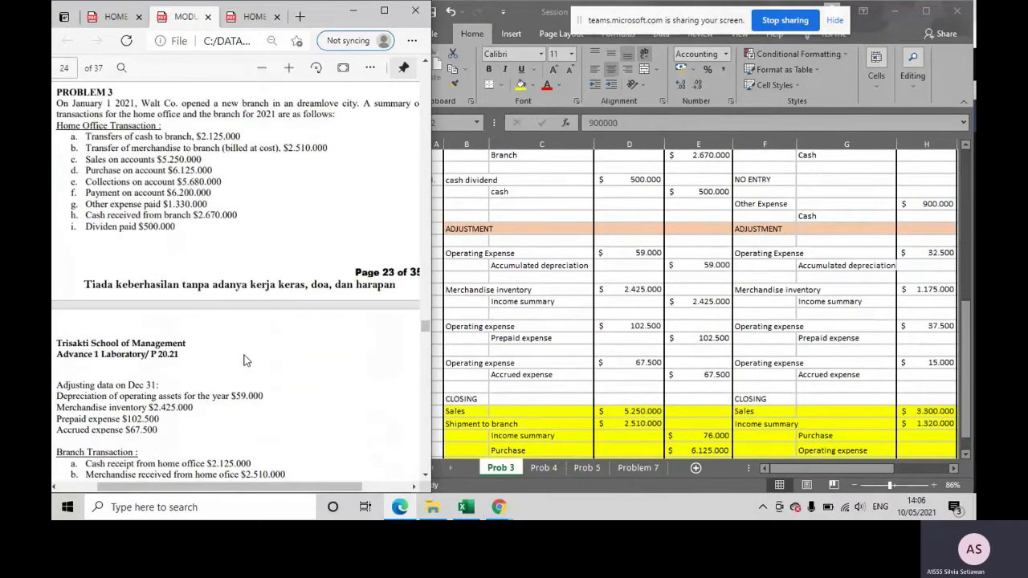
{"action": "scroll", "coordinate": [246, 360], "scroll_direction": "up", "scroll_amount": 2}
{"action": "scroll", "coordinate": [246, 360], "scroll_direction": "down", "scroll_amount": 5}
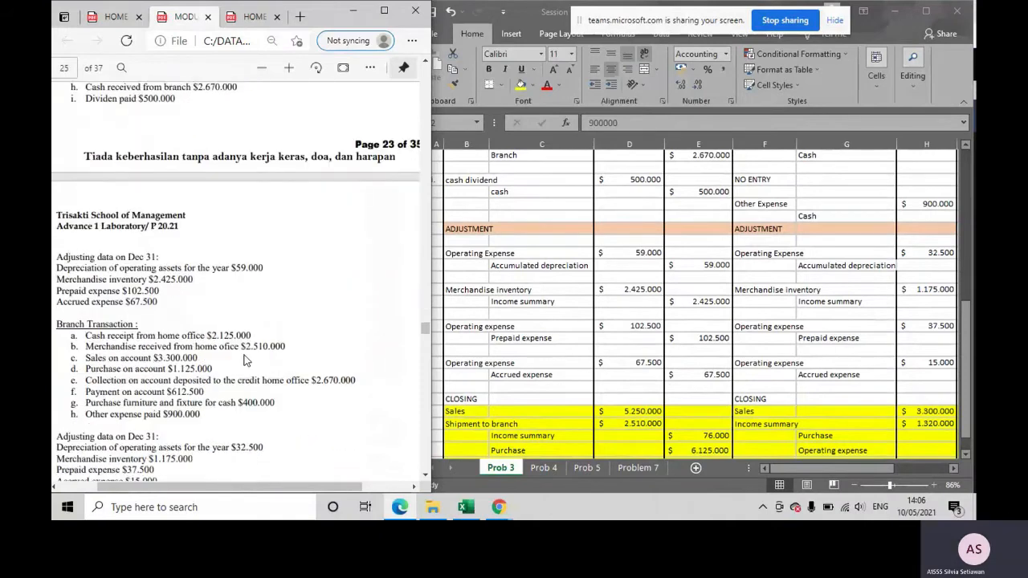
- Highlight the home office and Branch "Adjusting data on Dec 31" headings in yellow in the PDF
{"action": "left_click_drag", "start_coordinate": [58, 193], "coordinate": [155, 193]}
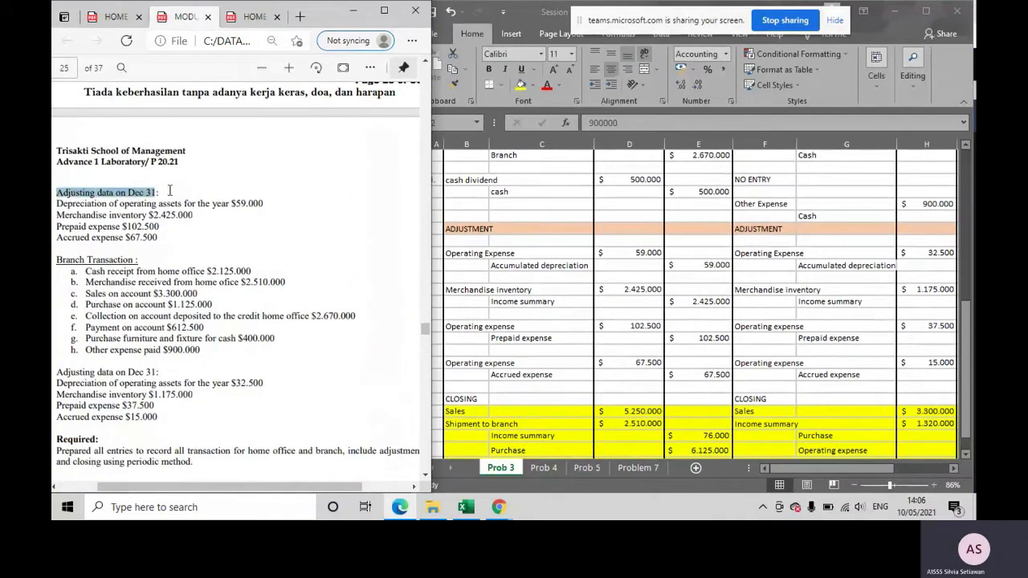
{"action": "mouse_move", "coordinate": [241, 129]}
{"action": "left_click", "coordinate": [292, 134]}
{"action": "left_click_drag", "start_coordinate": [53, 371], "coordinate": [159, 372]}
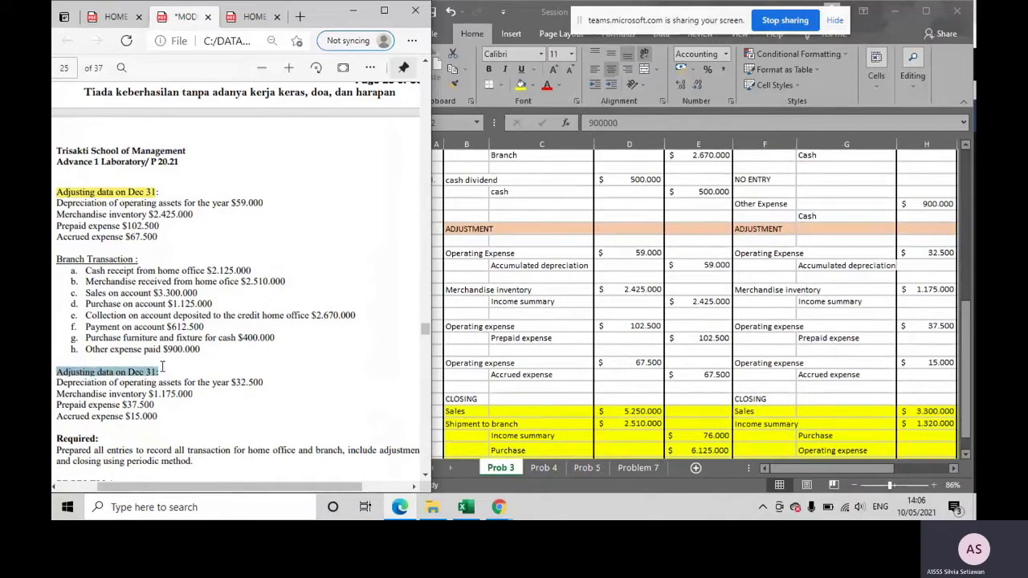
{"action": "mouse_move", "coordinate": [241, 305]}
{"action": "left_click", "coordinate": [294, 307]}
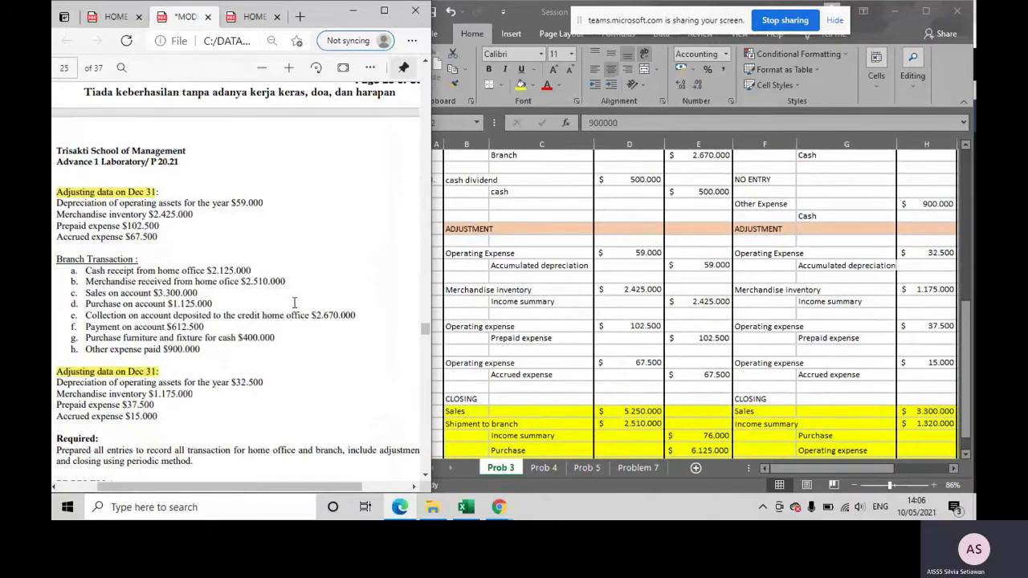
- Examine the home office's depreciation adjustment, Operating Expense and Accumulated depreciation, in rows 36 and 37 against the PDF's adjusting data
{"action": "left_click", "coordinate": [568, 310]}
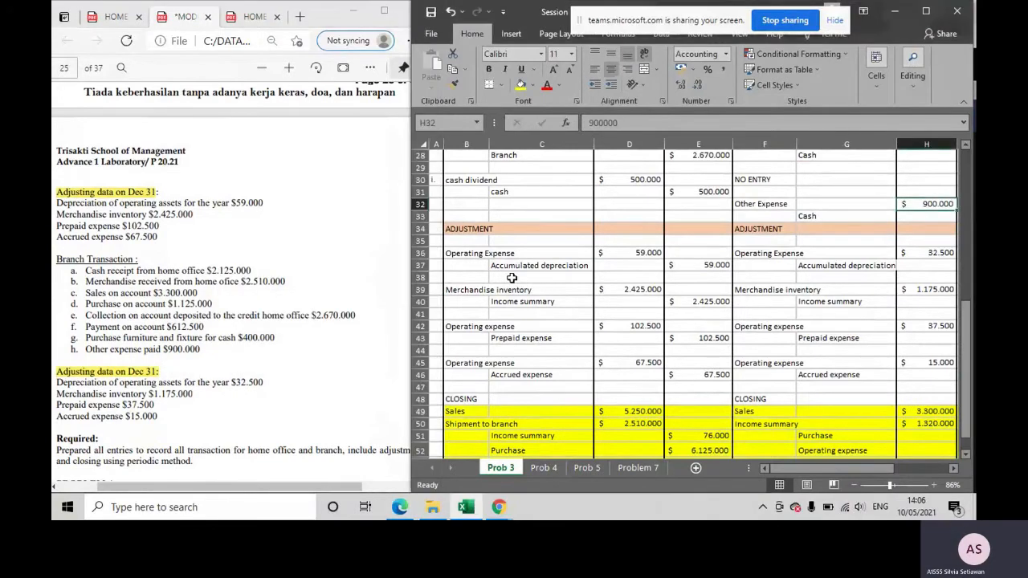
{"action": "scroll", "coordinate": [513, 284], "scroll_direction": "down", "scroll_amount": 1}
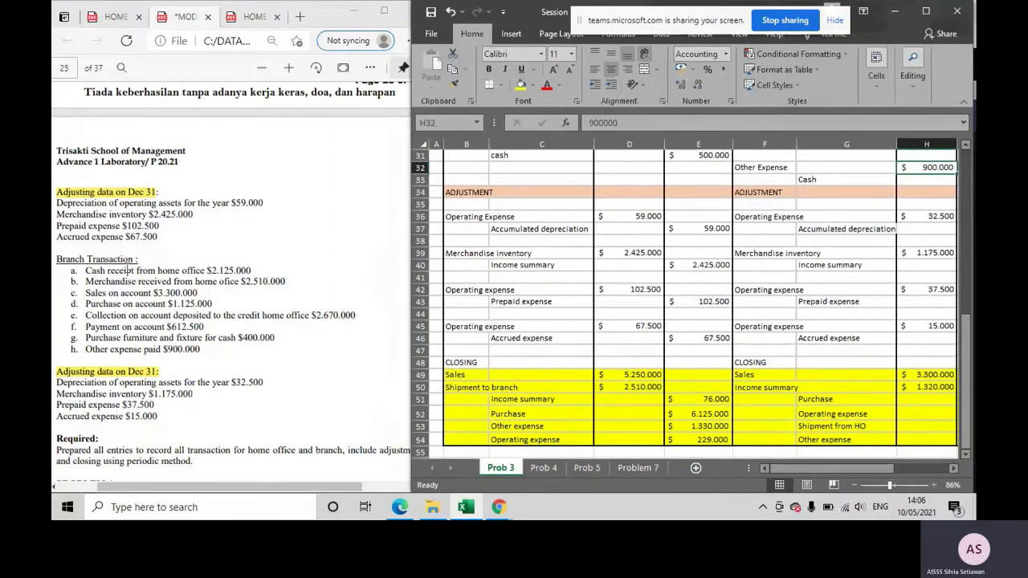
{"action": "scroll", "coordinate": [128, 270], "scroll_direction": "up", "scroll_amount": 3}
{"action": "scroll", "coordinate": [86, 210], "scroll_direction": "down", "scroll_amount": 3}
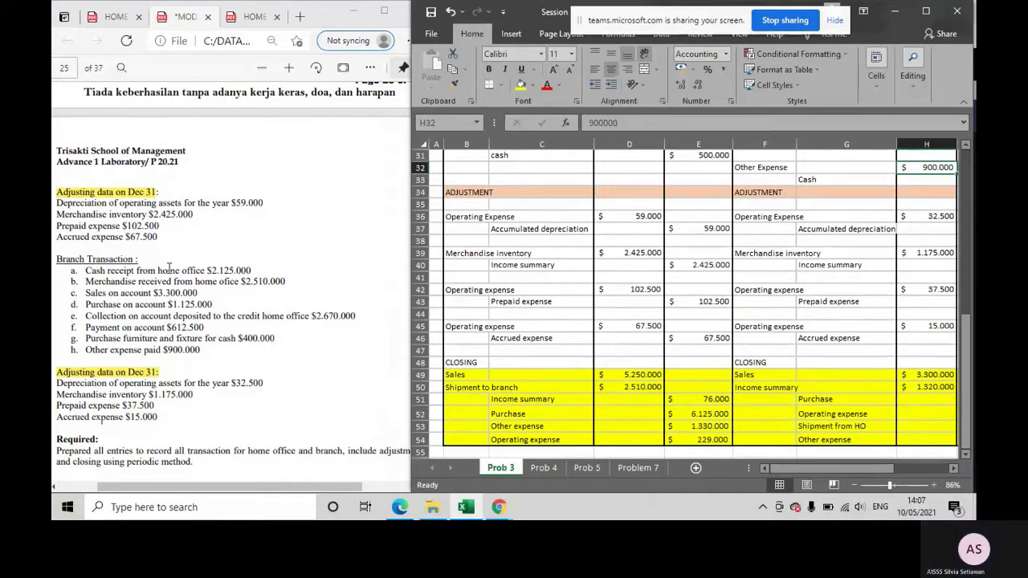
{"action": "left_click", "coordinate": [462, 218]}
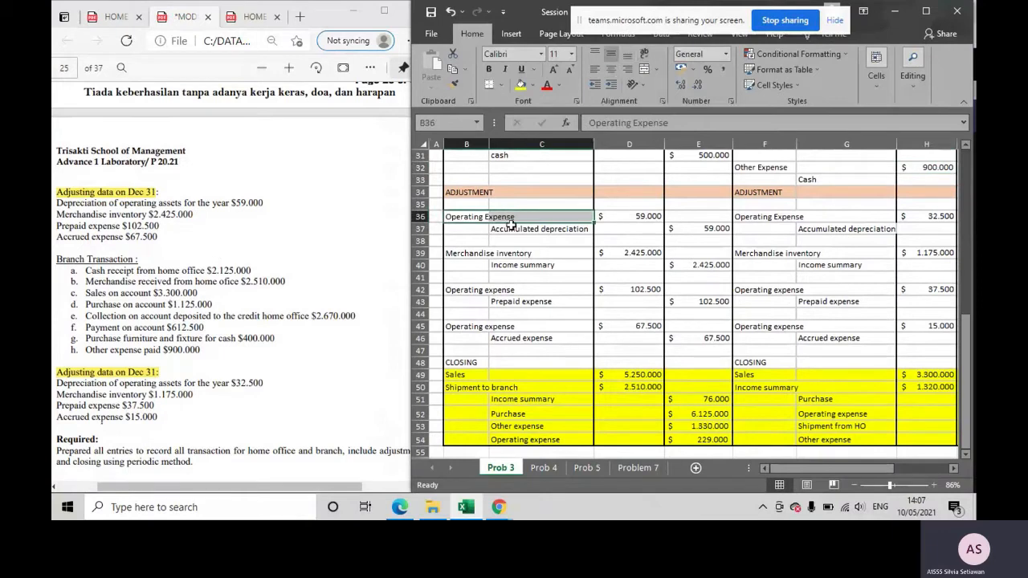
{"action": "left_click", "coordinate": [517, 230]}
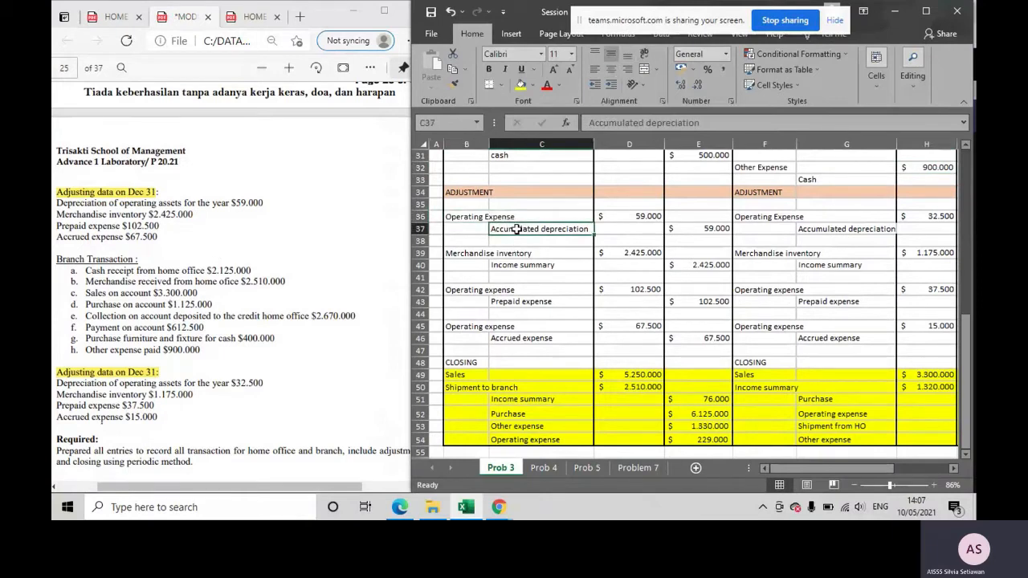
{"action": "left_click_drag", "start_coordinate": [472, 213], "coordinate": [499, 213]}
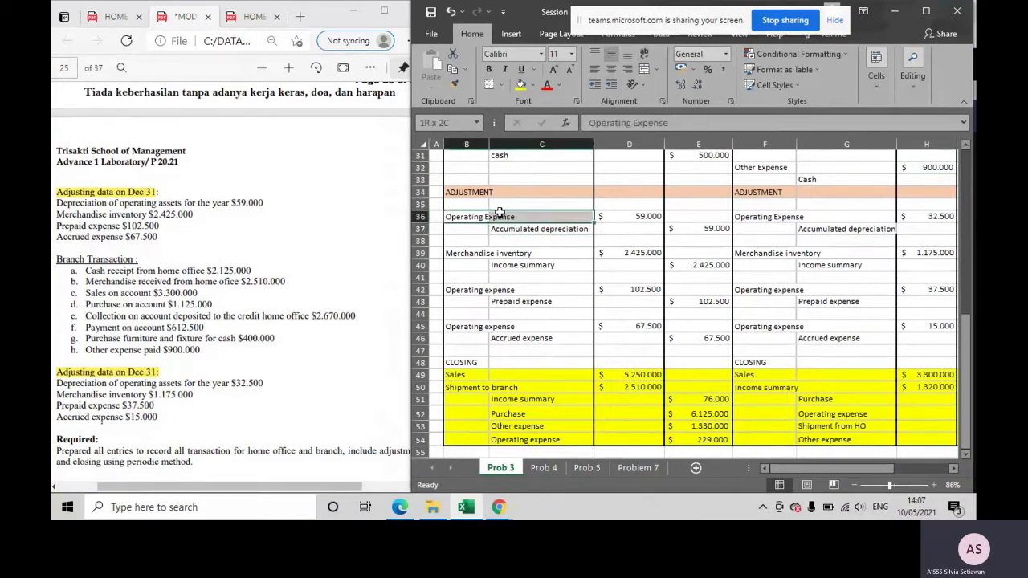
{"action": "left_click", "coordinate": [507, 229]}
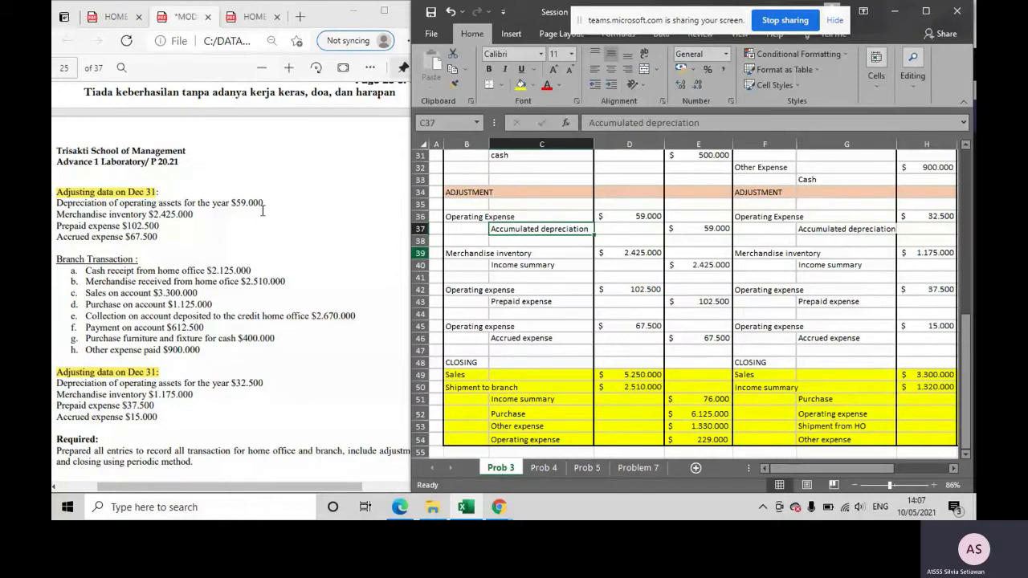
- Highlight the depreciation amounts $59.000 for the home office and $32.500 for the Branch in yellow in the PDF
{"action": "left_click_drag", "start_coordinate": [232, 203], "coordinate": [265, 205]}
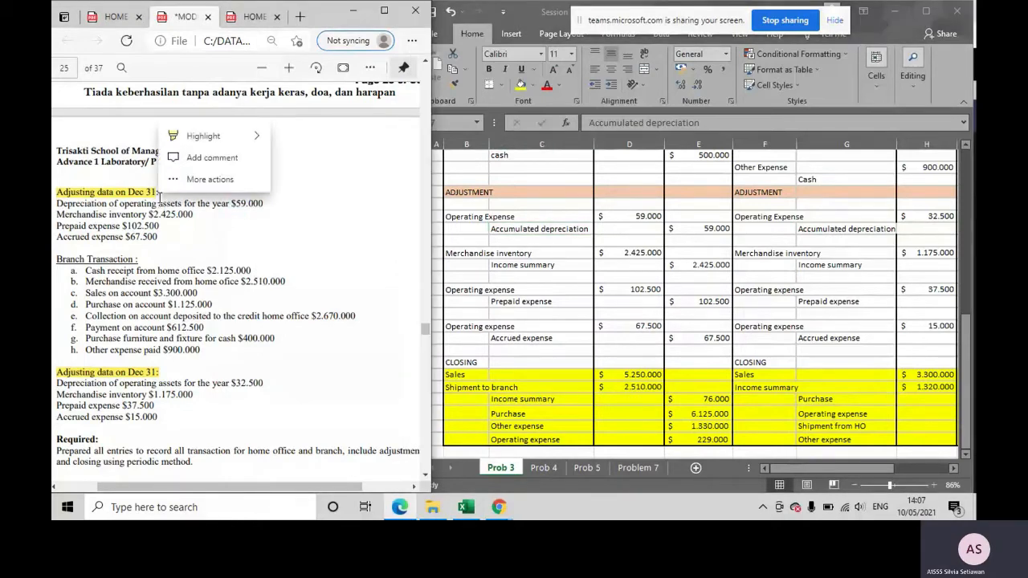
{"action": "left_click", "coordinate": [584, 234]}
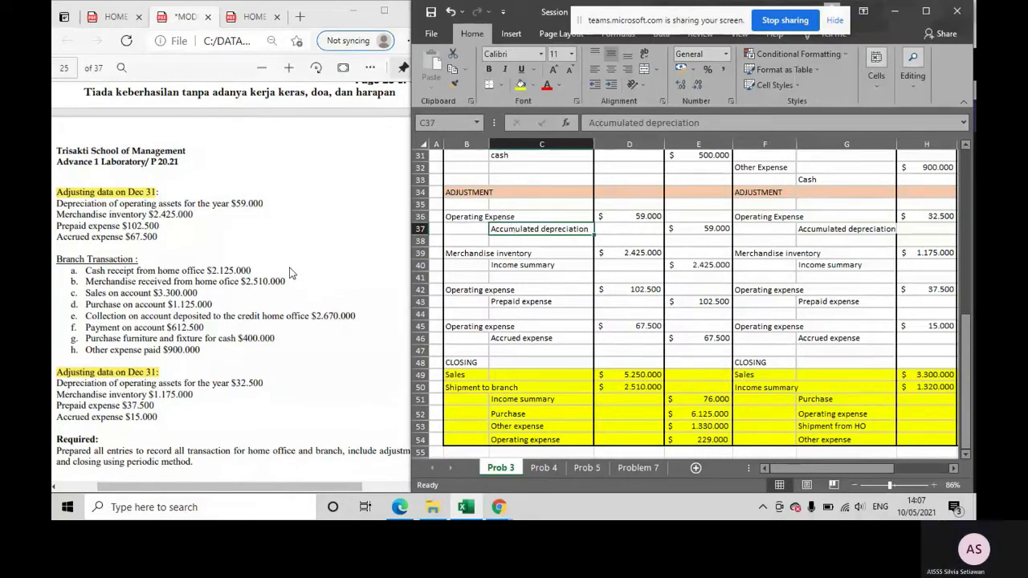
{"action": "scroll", "coordinate": [291, 273], "scroll_direction": "down", "scroll_amount": 3}
{"action": "scroll", "coordinate": [233, 288], "scroll_direction": "up", "scroll_amount": 3}
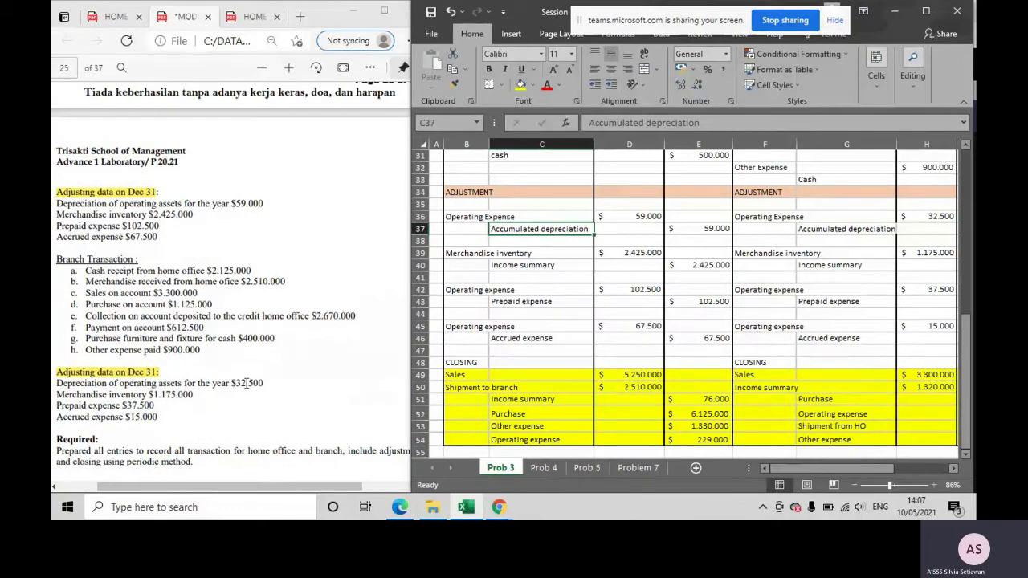
{"action": "left_click_drag", "start_coordinate": [230, 383], "coordinate": [262, 383]}
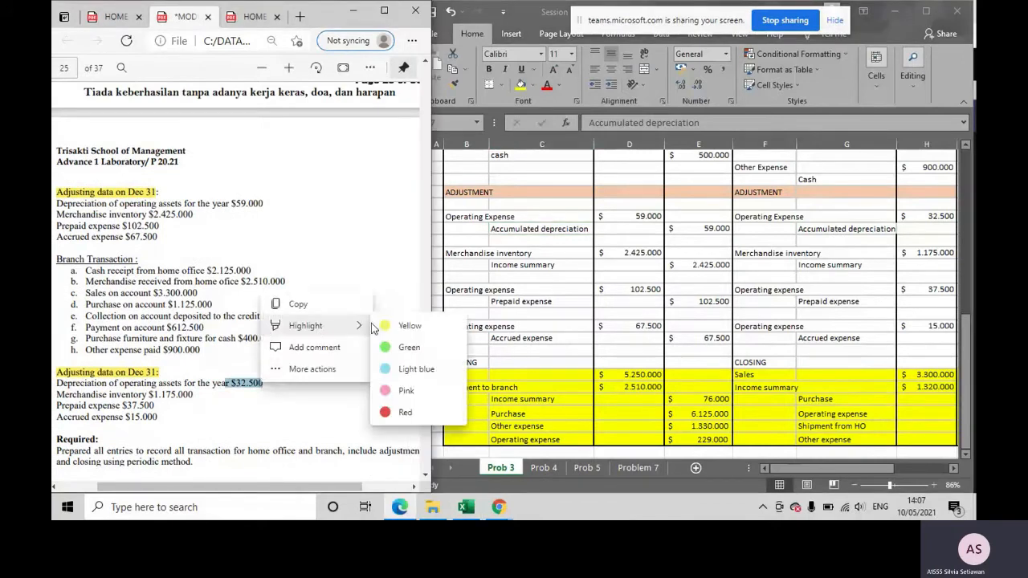
{"action": "left_click", "coordinate": [387, 326]}
{"action": "left_click_drag", "start_coordinate": [230, 203], "coordinate": [263, 204]}
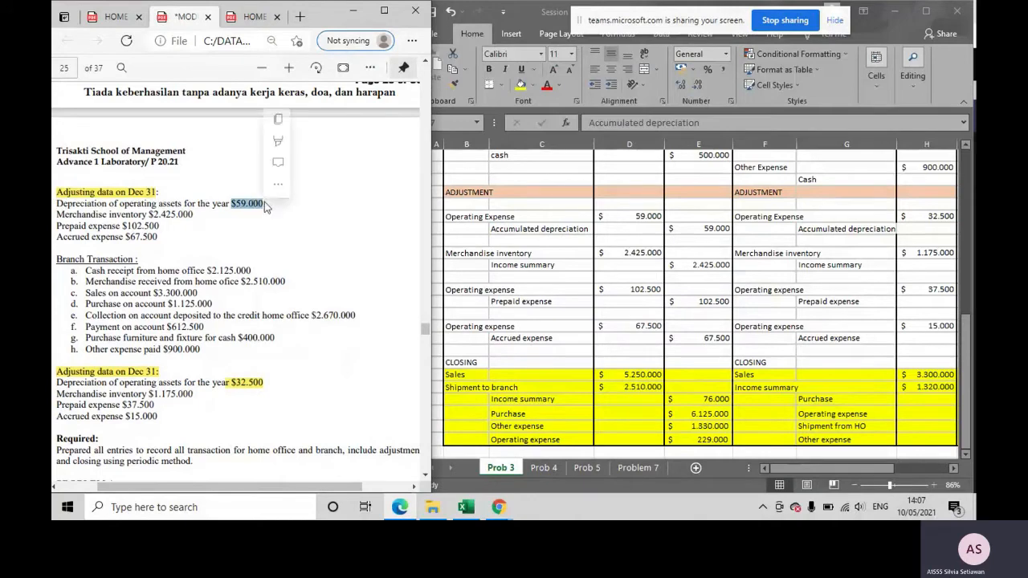
{"action": "mouse_move", "coordinate": [345, 143]}
{"action": "left_click", "coordinate": [399, 145]}
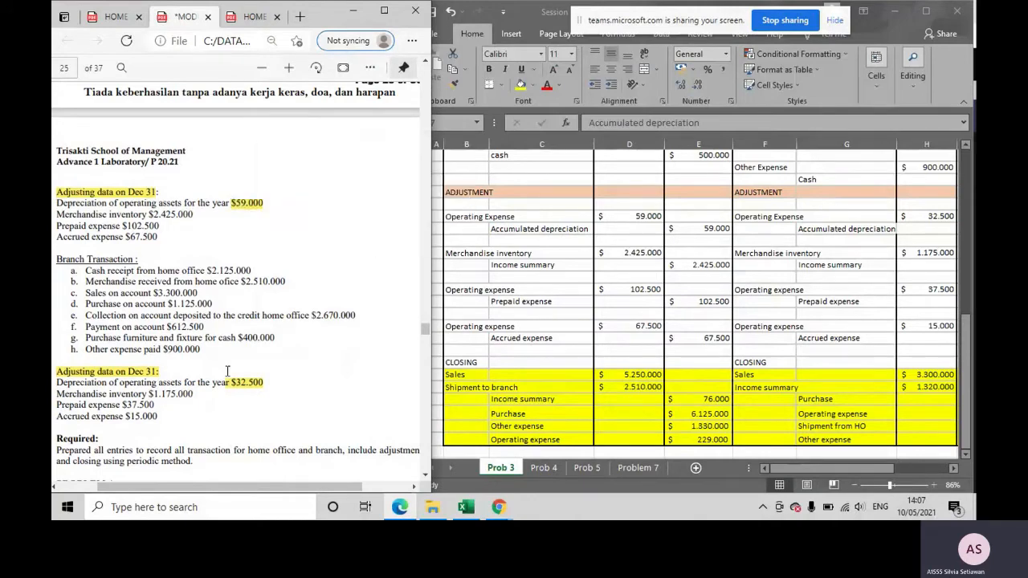
- Examine the Branch's depreciation adjustment, Operating Expense and Accumulated depreciation, in rows 36 and 37 with its debit amount
{"action": "left_click", "coordinate": [554, 229]}
{"action": "left_click", "coordinate": [768, 220]}
{"action": "left_click", "coordinate": [817, 226]}
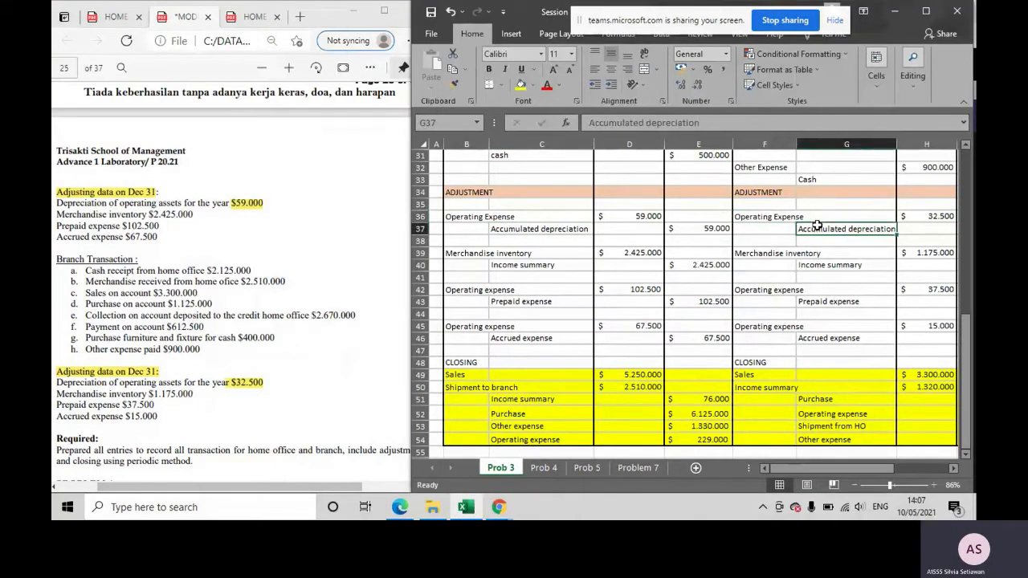
{"action": "left_click", "coordinate": [908, 216]}
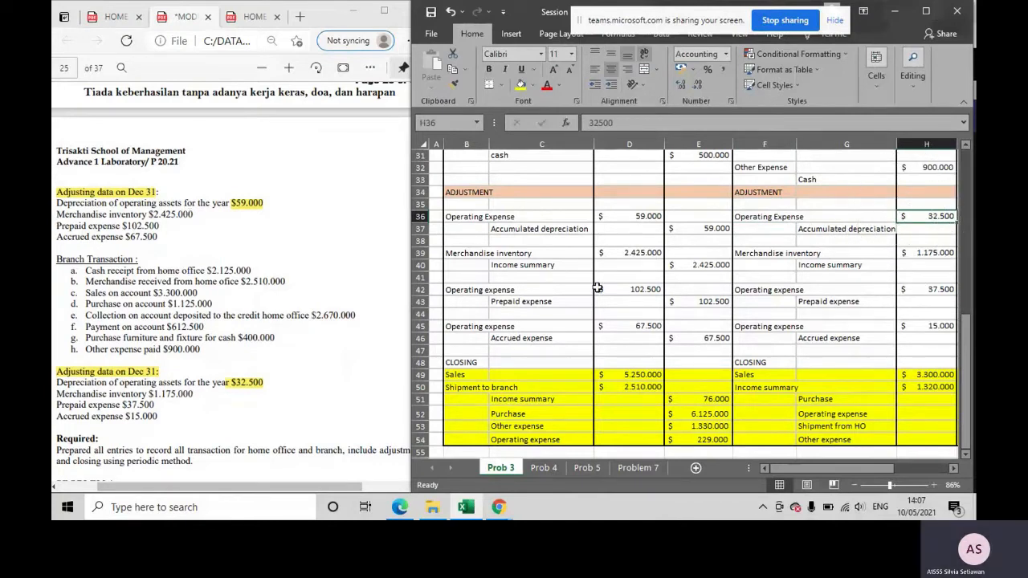
- Examine the Merchandise inventory and Income summary adjustments in rows 39 and 40 for the home office and the Branch
{"action": "left_click", "coordinate": [475, 254]}
{"action": "left_click", "coordinate": [514, 267]}
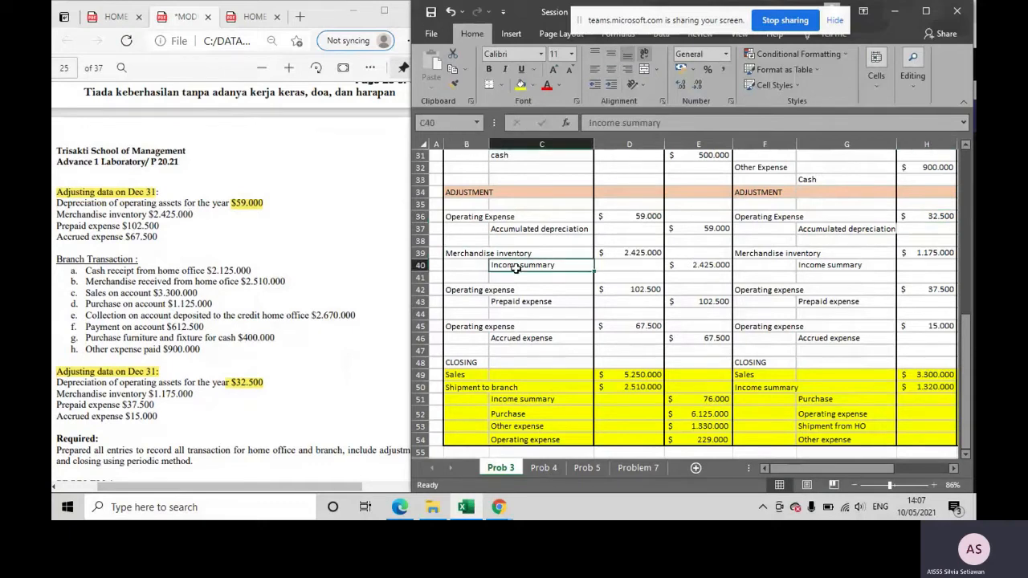
{"action": "left_click", "coordinate": [612, 253]}
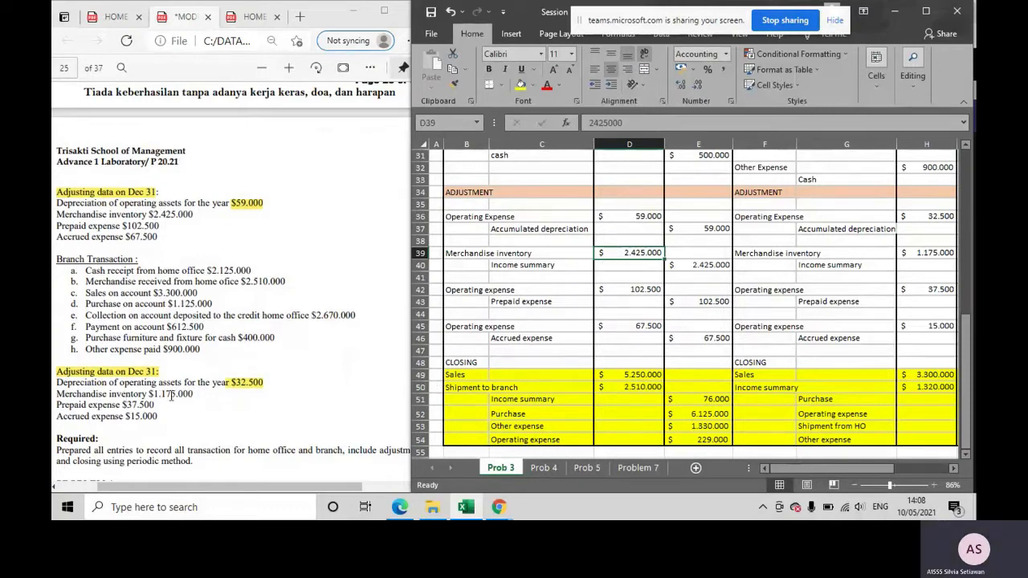
{"action": "left_click", "coordinate": [760, 252]}
{"action": "left_click", "coordinate": [829, 264]}
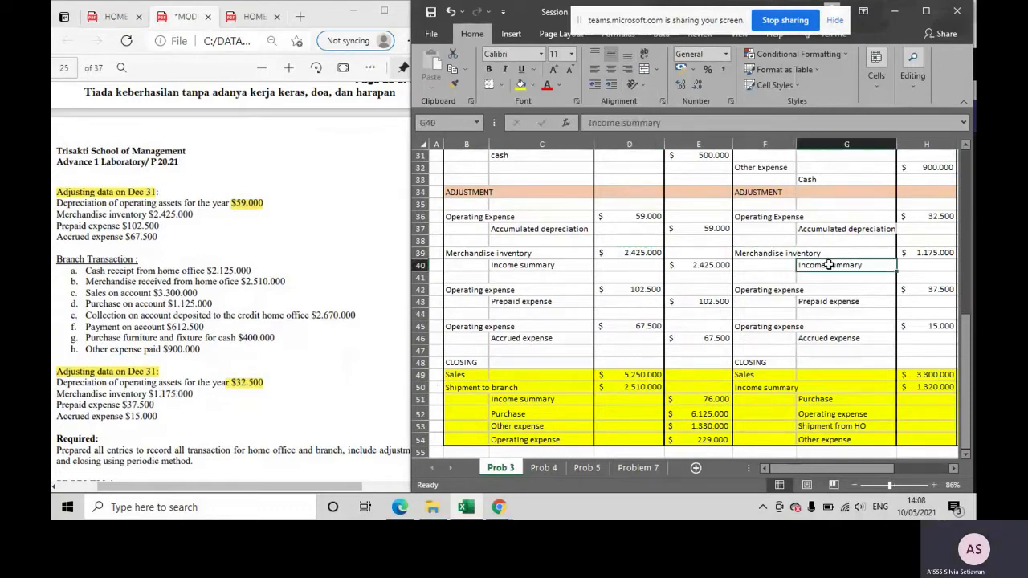
{"action": "left_click", "coordinate": [923, 250]}
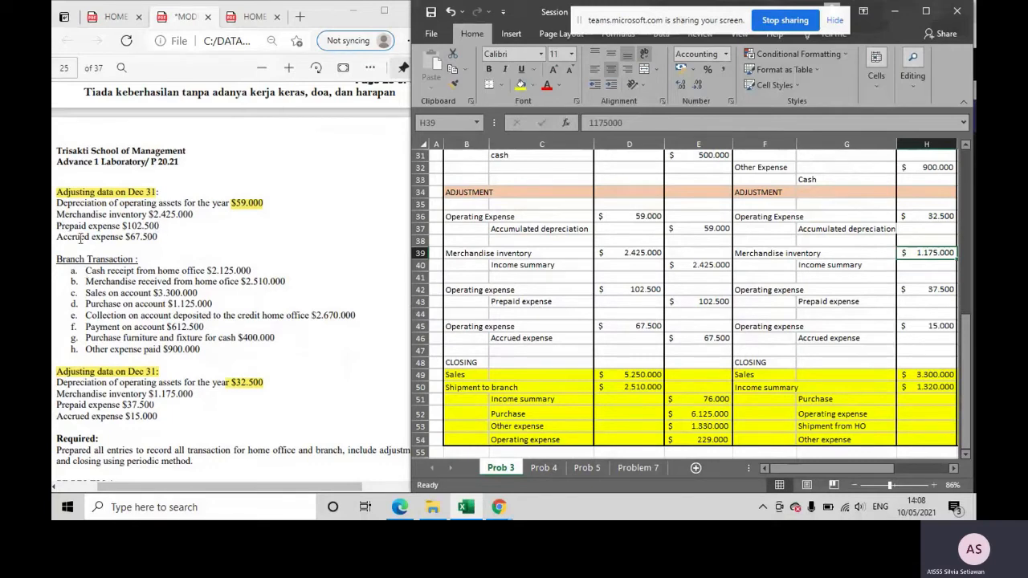
- Check the Expense and Accrued Expense adjusting entry in the reference journal PDF, and return to the Problem 3 adjusting data in the module
{"action": "left_click", "coordinate": [467, 287]}
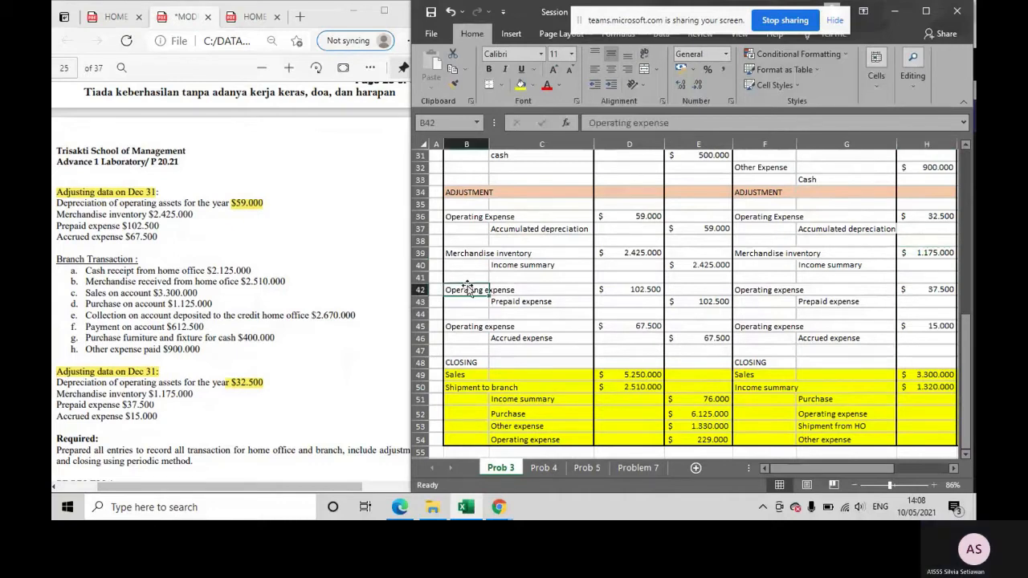
{"action": "left_click", "coordinate": [251, 16]}
{"action": "scroll", "coordinate": [233, 257], "scroll_direction": "down", "scroll_amount": 1}
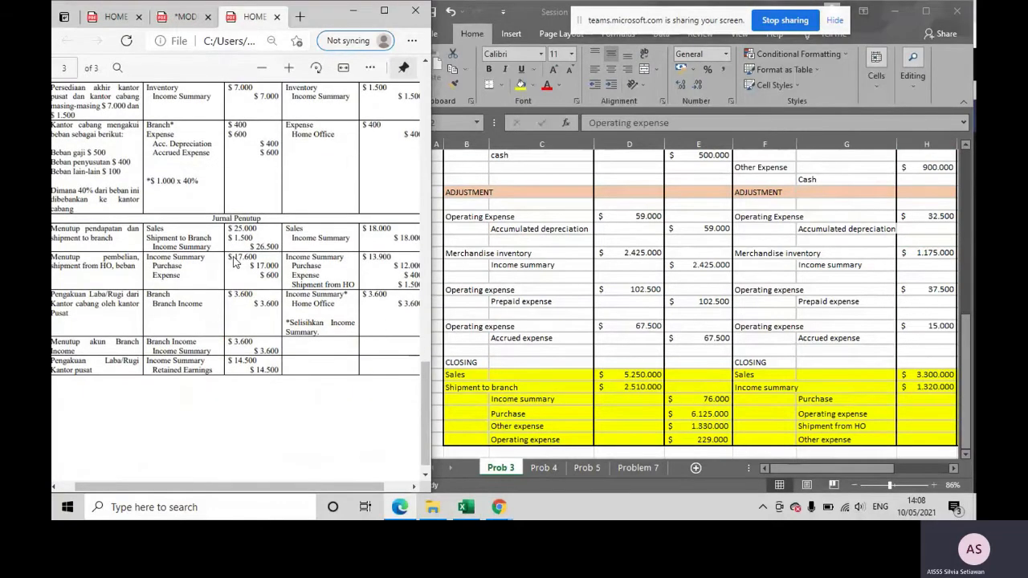
{"action": "scroll", "coordinate": [233, 257], "scroll_direction": "up", "scroll_amount": 3}
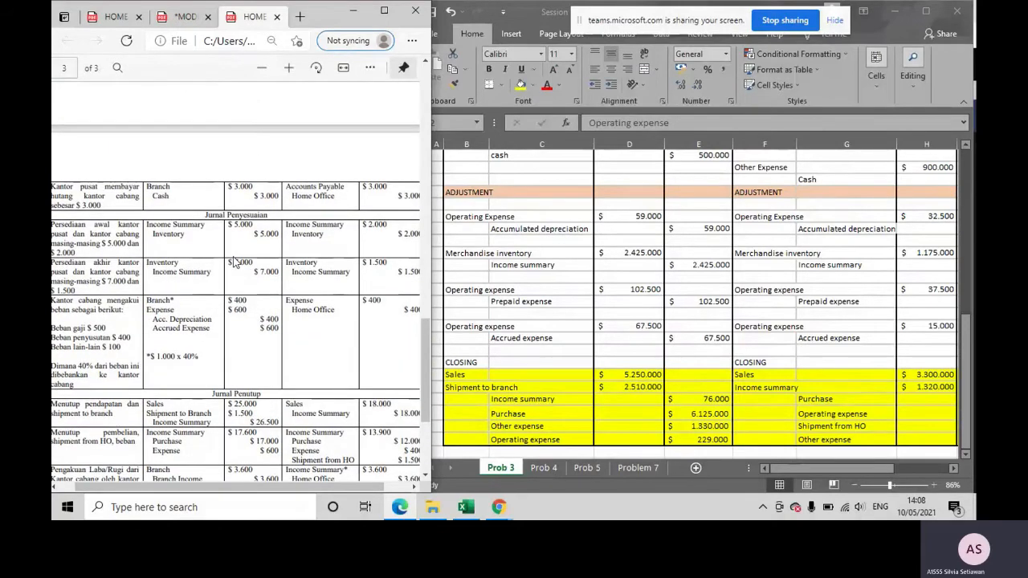
{"action": "scroll", "coordinate": [233, 261], "scroll_direction": "down", "scroll_amount": 3}
{"action": "scroll", "coordinate": [233, 261], "scroll_direction": "up", "scroll_amount": 1}
{"action": "scroll", "coordinate": [148, 186], "scroll_direction": "down", "scroll_amount": 1}
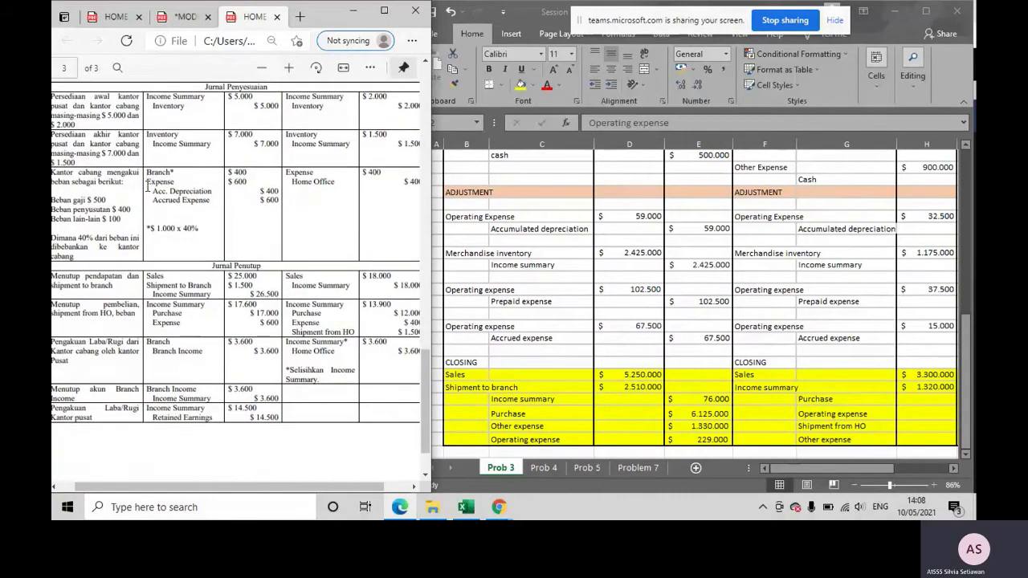
{"action": "double_click", "coordinate": [162, 184]}
{"action": "left_click", "coordinate": [158, 198]}
{"action": "left_click", "coordinate": [183, 18]}
{"action": "scroll", "coordinate": [171, 273], "scroll_direction": "down", "scroll_amount": 2}
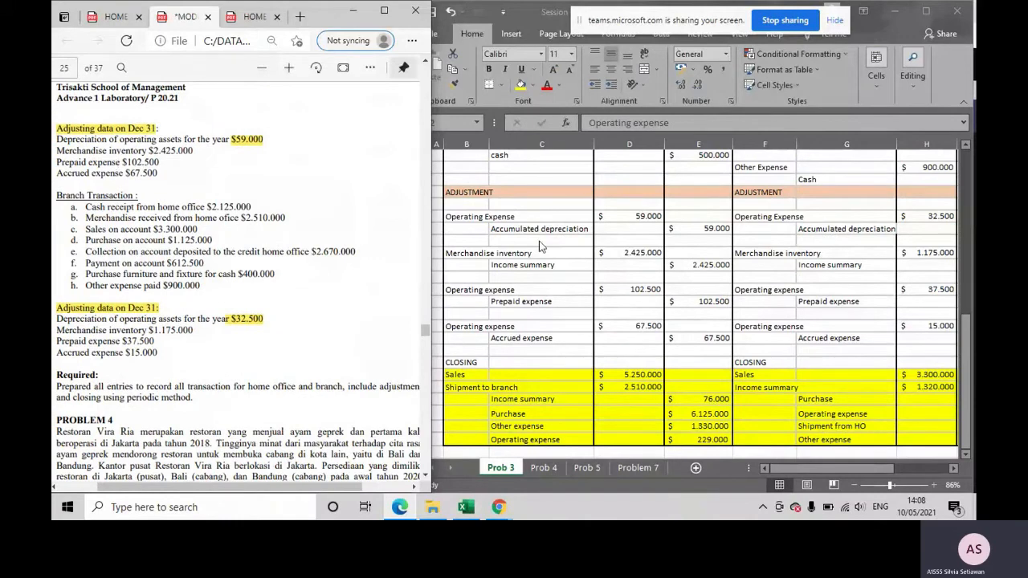
- Examine the Operating expense and Prepaid expense adjustments in rows 42 and 43 for the home office and the Branch
{"action": "left_click", "coordinate": [537, 291]}
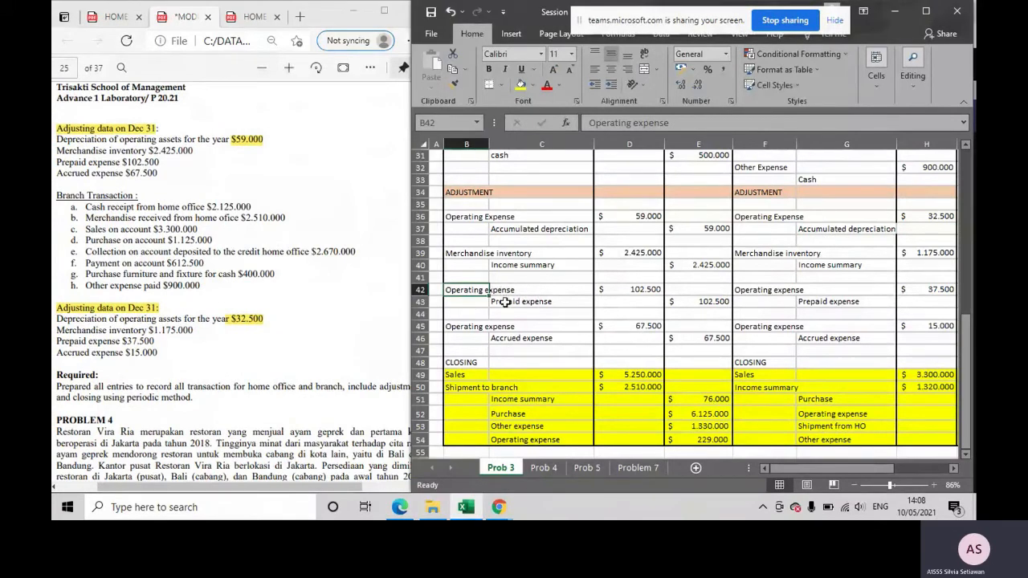
{"action": "left_click", "coordinate": [504, 302]}
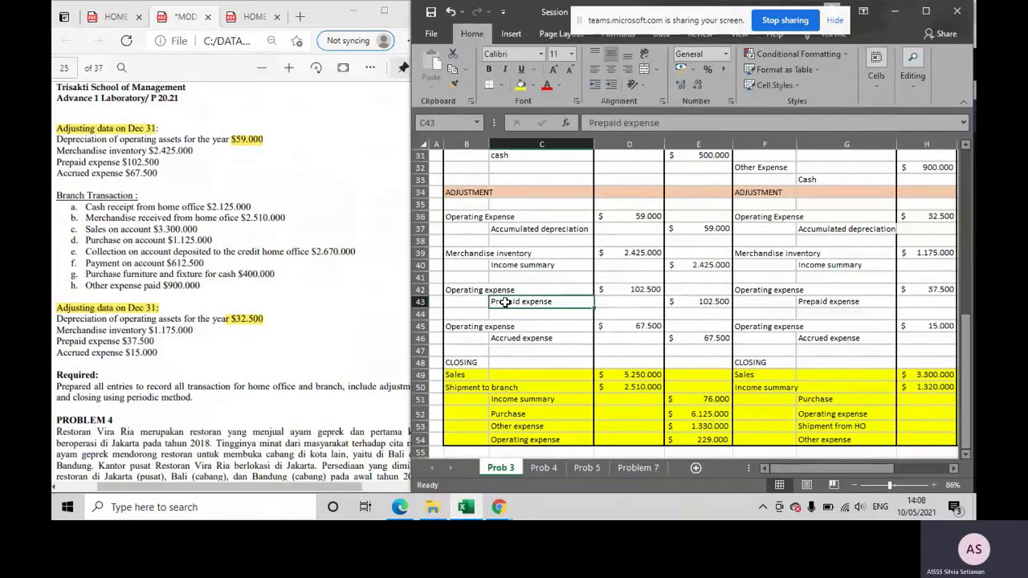
{"action": "left_click", "coordinate": [635, 289]}
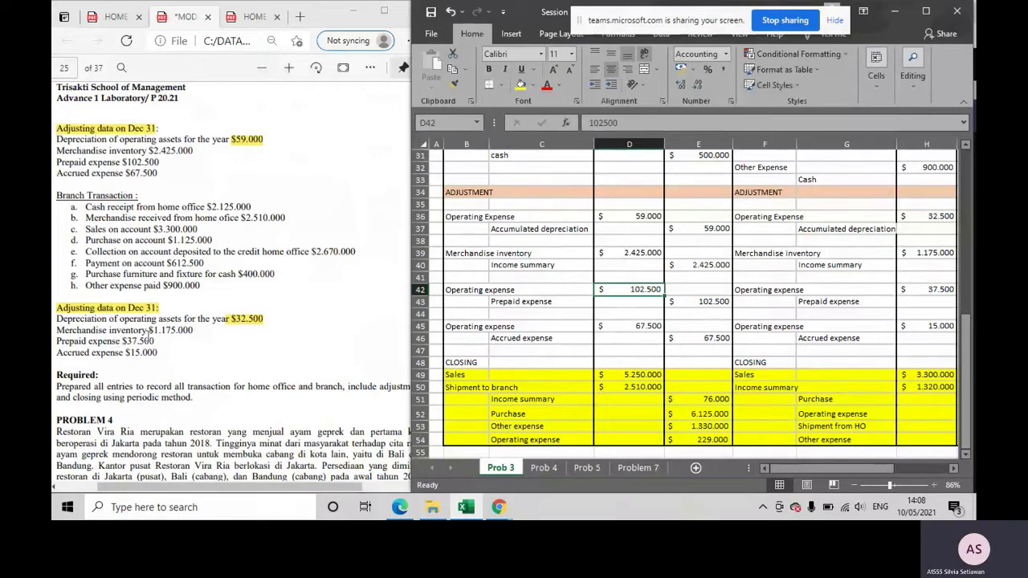
{"action": "left_click", "coordinate": [925, 291]}
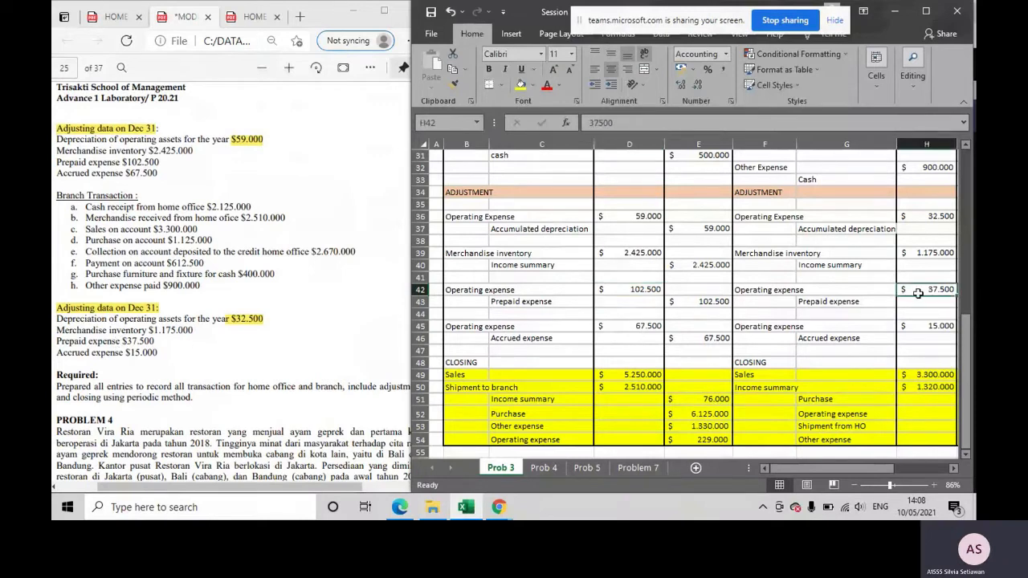
{"action": "left_click", "coordinate": [793, 292]}
{"action": "left_click", "coordinate": [808, 302]}
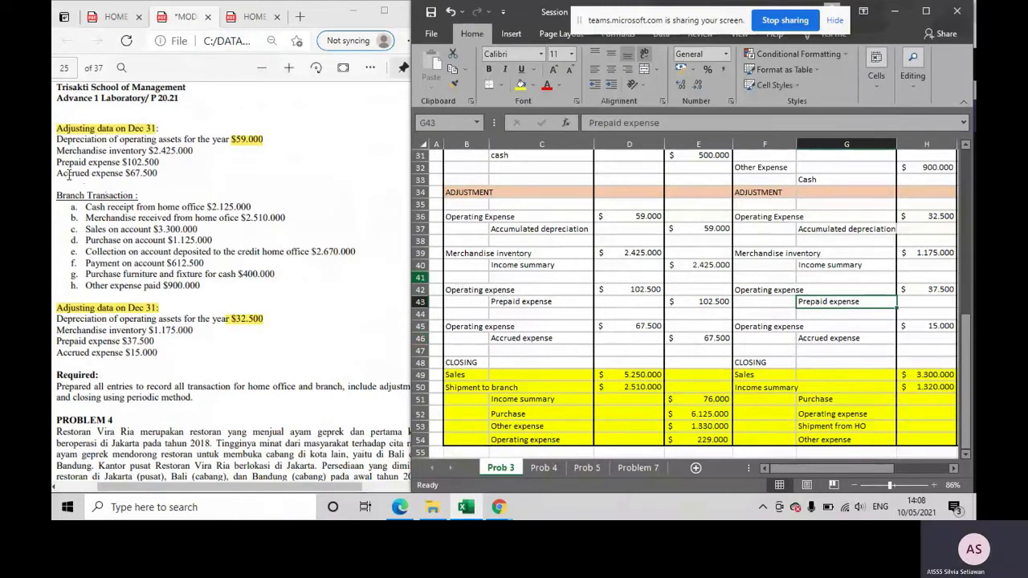
- Examine the Operating expense and Accrued expense adjustments in rows 45 and 46, rechecking the home office's accrued expense in the PDF
{"action": "left_click", "coordinate": [472, 326]}
{"action": "left_click", "coordinate": [504, 341]}
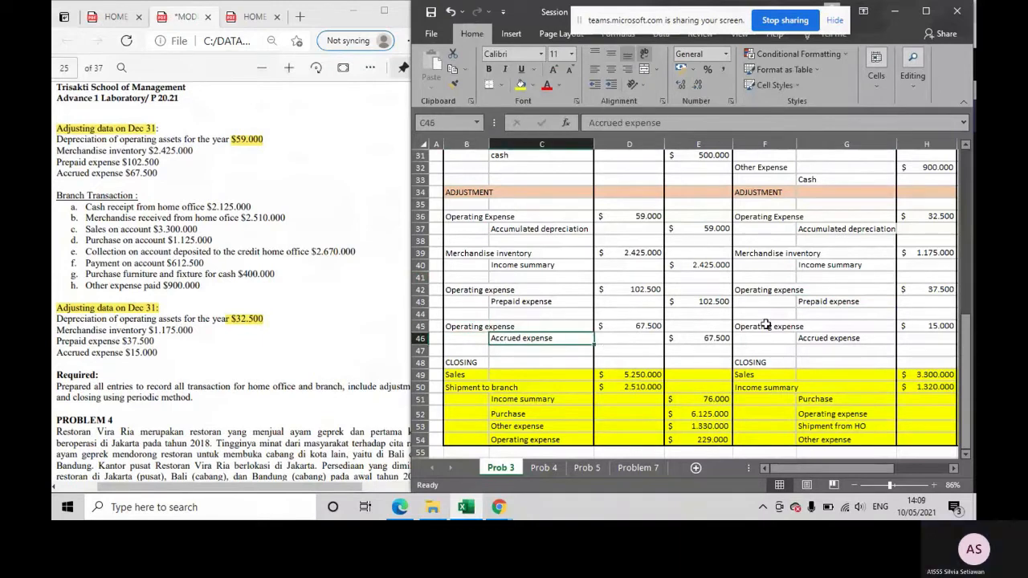
{"action": "left_click", "coordinate": [819, 341]}
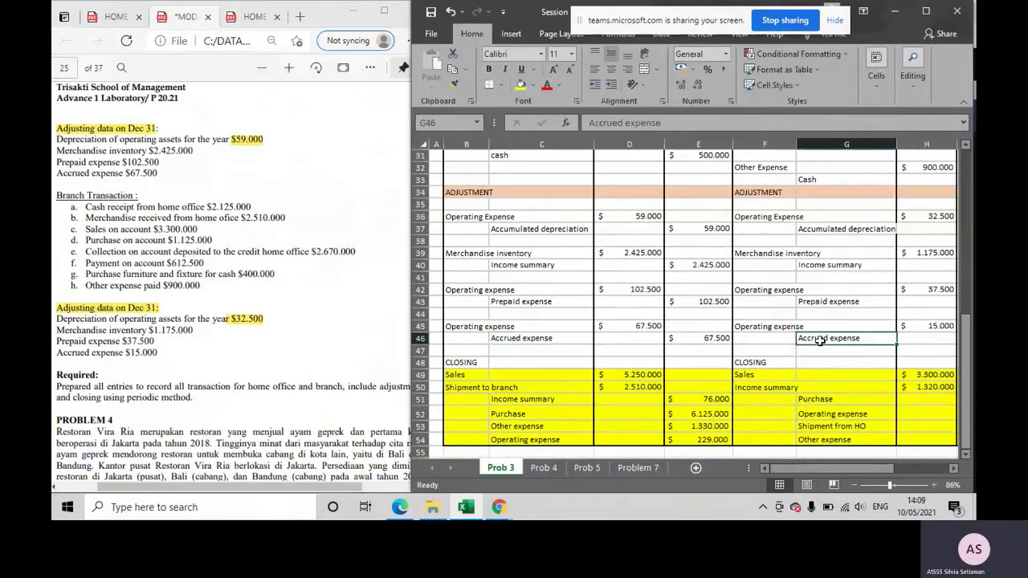
{"action": "left_click", "coordinate": [133, 175]}
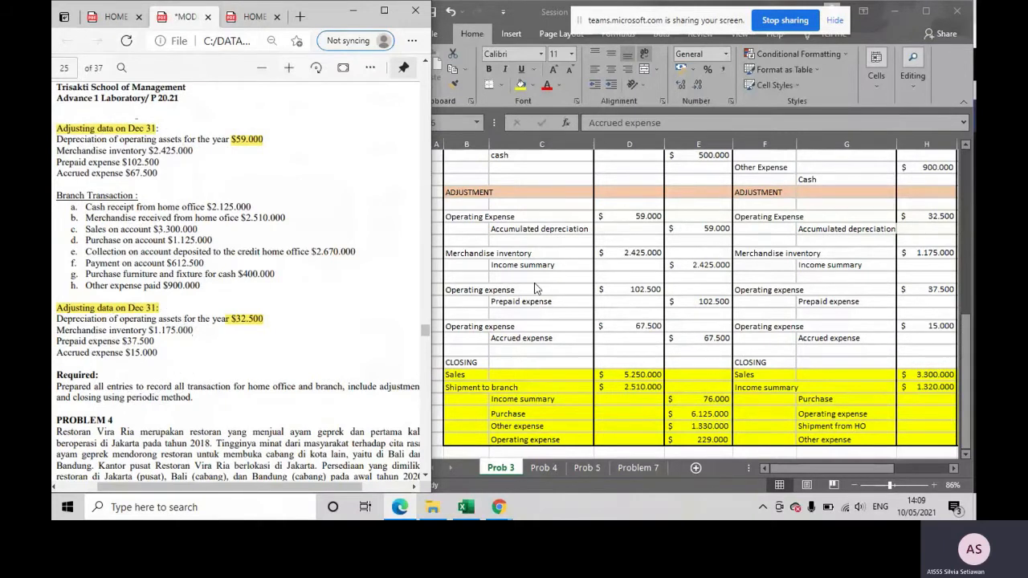
- Examine the home office's closing entry accounts in rows 49 to 54, from Sales and Shipment to branch through Operating expense
{"action": "scroll", "coordinate": [566, 307], "scroll_direction": "down", "scroll_amount": 1}
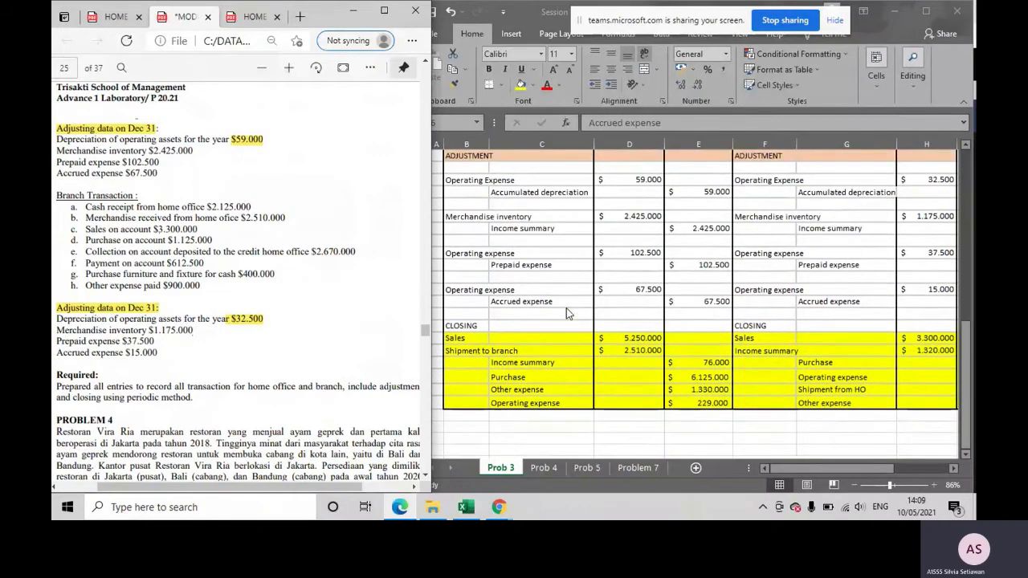
{"action": "left_click", "coordinate": [475, 338]}
{"action": "left_click_drag", "start_coordinate": [504, 367], "coordinate": [545, 399]}
{"action": "left_click", "coordinate": [468, 339]}
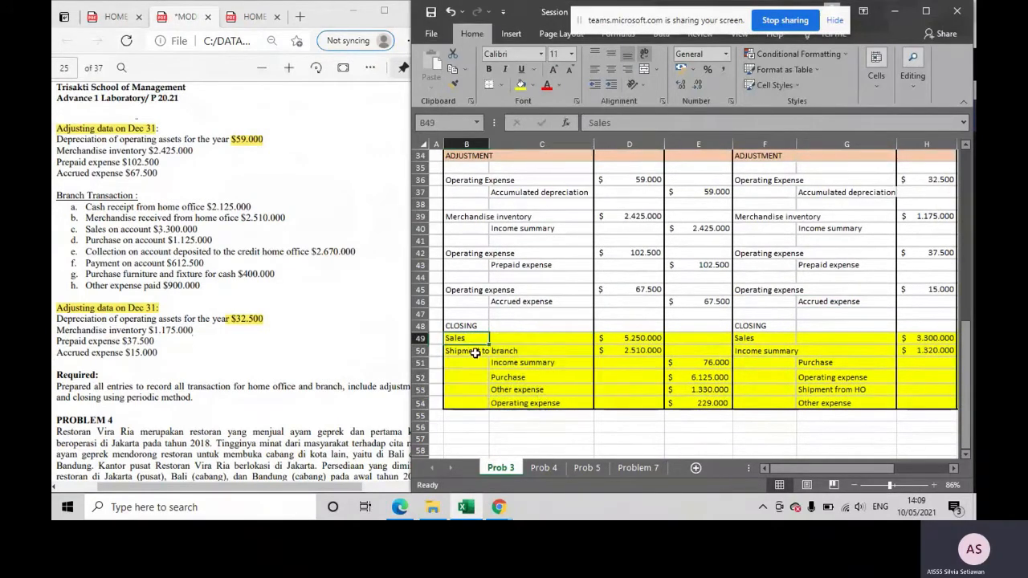
{"action": "left_click", "coordinate": [520, 364]}
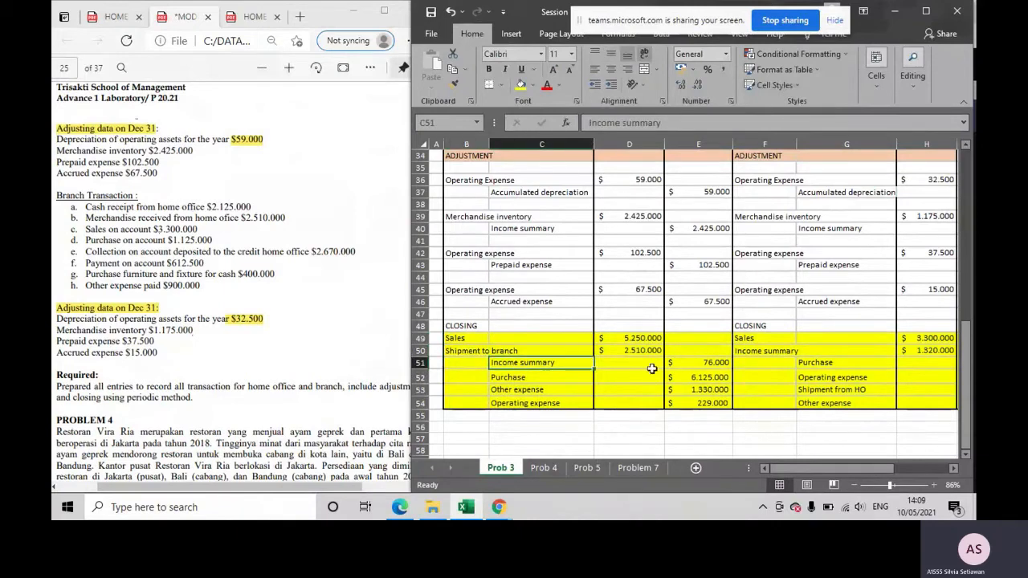
{"action": "left_click", "coordinate": [566, 378]}
{"action": "left_click", "coordinate": [565, 388]}
{"action": "left_click", "coordinate": [567, 403]}
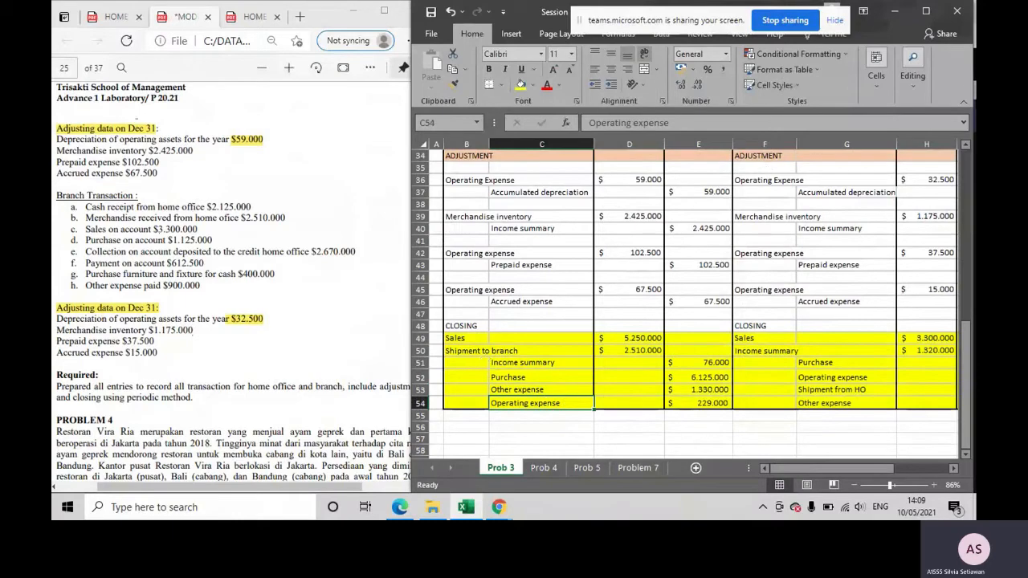
- Enlarge the workbook window to full screen and trace the home office's closing Sales amount in D49 back to its source entry
{"action": "left_click", "coordinate": [926, 11]}
{"action": "scroll", "coordinate": [273, 377], "scroll_direction": "up", "scroll_amount": 1}
{"action": "scroll", "coordinate": [277, 361], "scroll_direction": "down", "scroll_amount": 1}
{"action": "left_click", "coordinate": [288, 347]}
{"action": "left_click", "coordinate": [287, 335]}
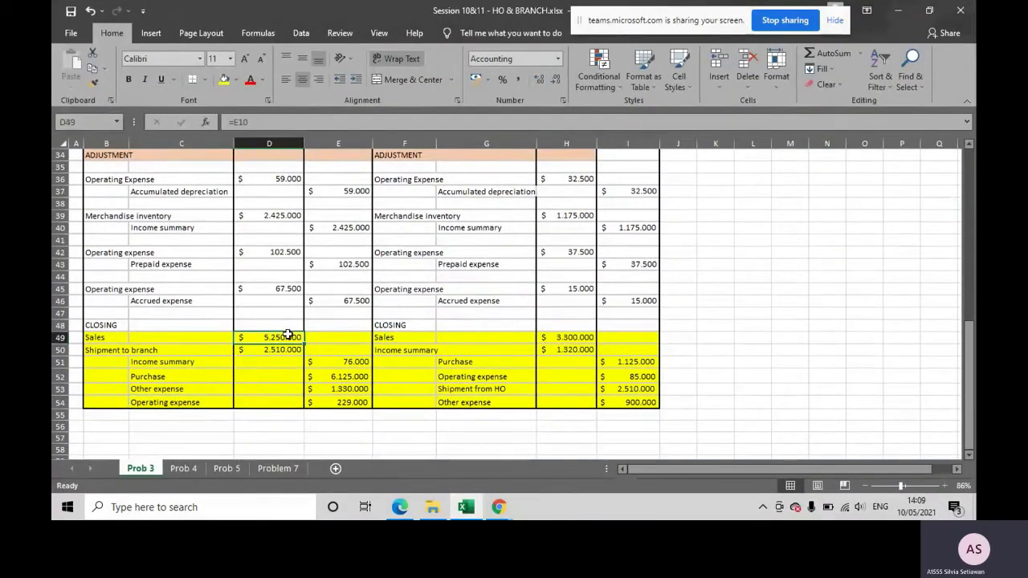
{"action": "double_click", "coordinate": [287, 336]}
{"action": "scroll", "coordinate": [289, 338], "scroll_direction": "up", "scroll_amount": 9}
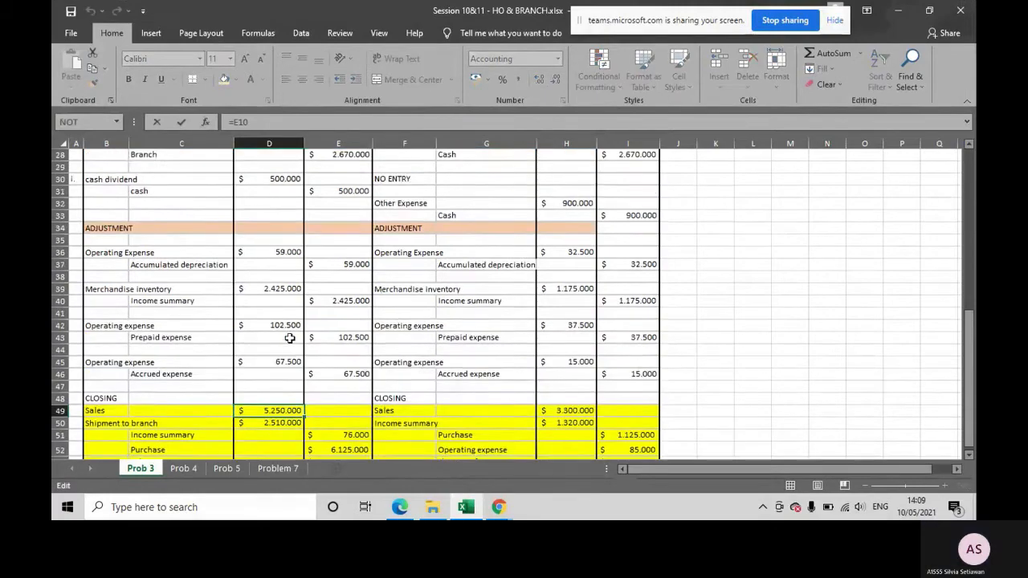
{"action": "scroll", "coordinate": [290, 338], "scroll_direction": "up", "scroll_amount": 1}
{"action": "key", "text": "ctrl"}
{"action": "scroll", "coordinate": [341, 327], "scroll_direction": "down", "scroll_amount": 10}
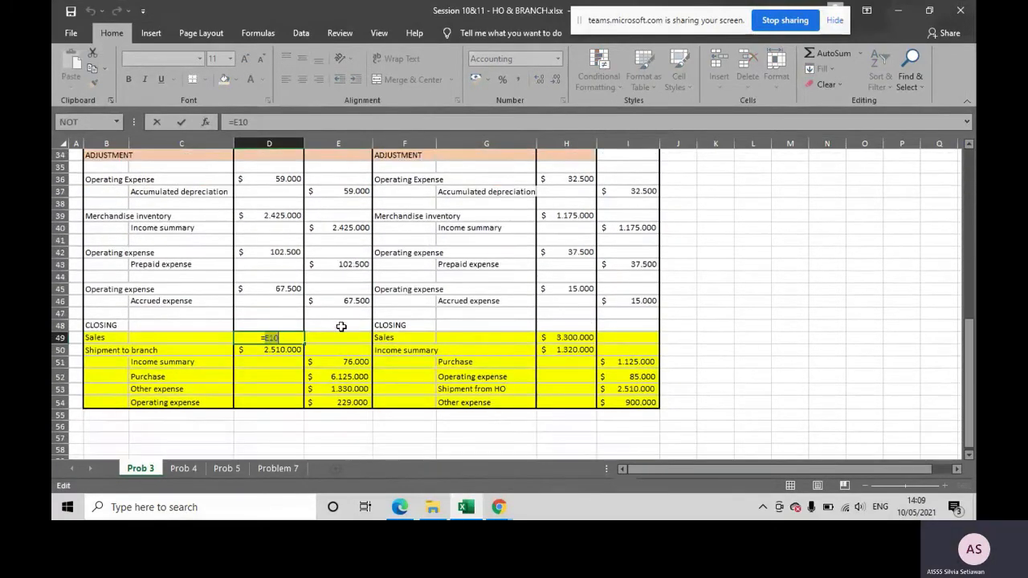
{"action": "key", "text": "Return"}
- Trace the home office's closing Shipment to branch and Purchase amounts back to transactions b and d
{"action": "type", "text": "=E7"}
{"action": "scroll", "coordinate": [337, 281], "scroll_direction": "up", "scroll_amount": 11}
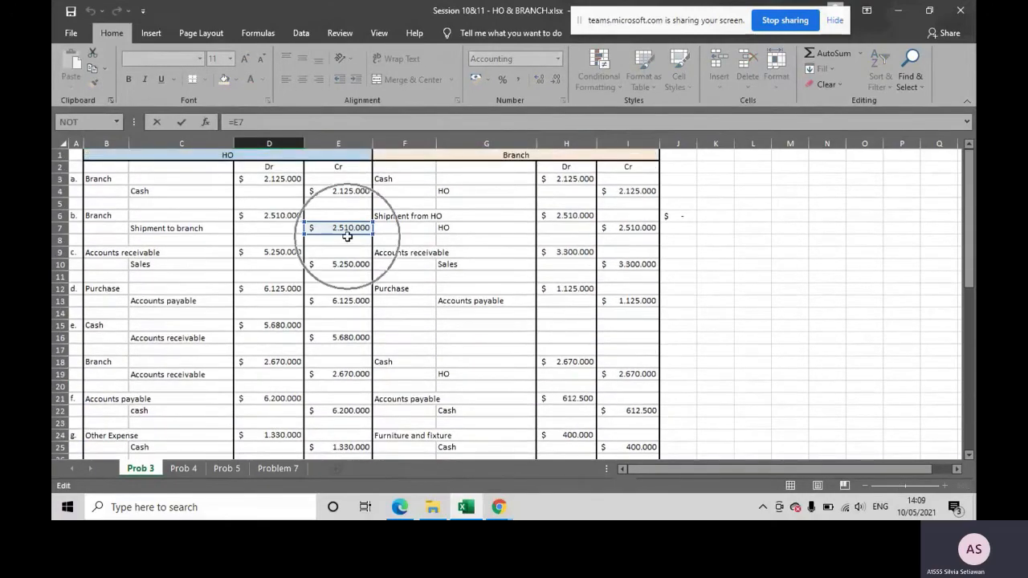
{"action": "scroll", "coordinate": [346, 236], "scroll_direction": "down", "scroll_amount": 11}
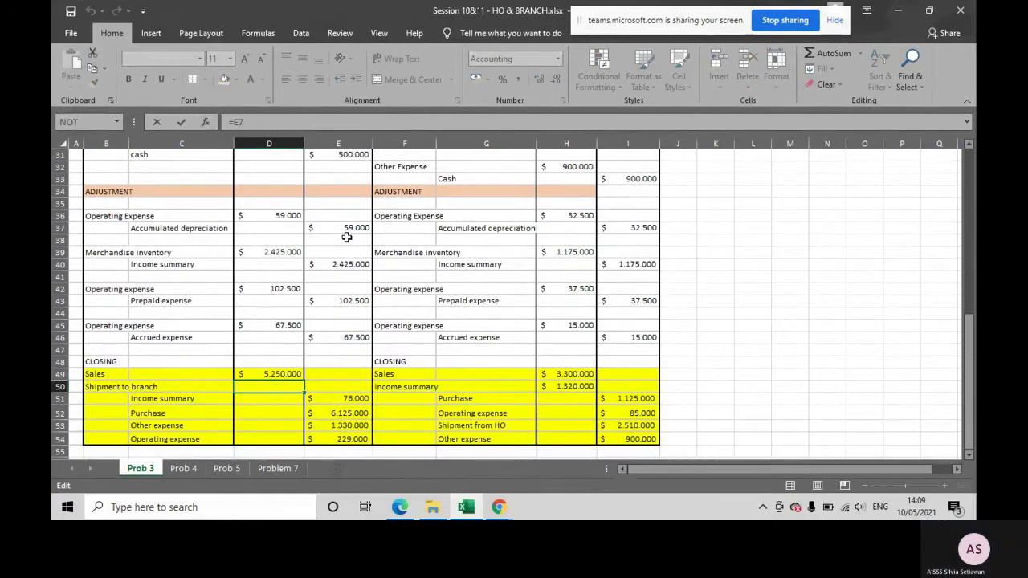
{"action": "key", "text": "Return"}
{"action": "double_click", "coordinate": [359, 376]}
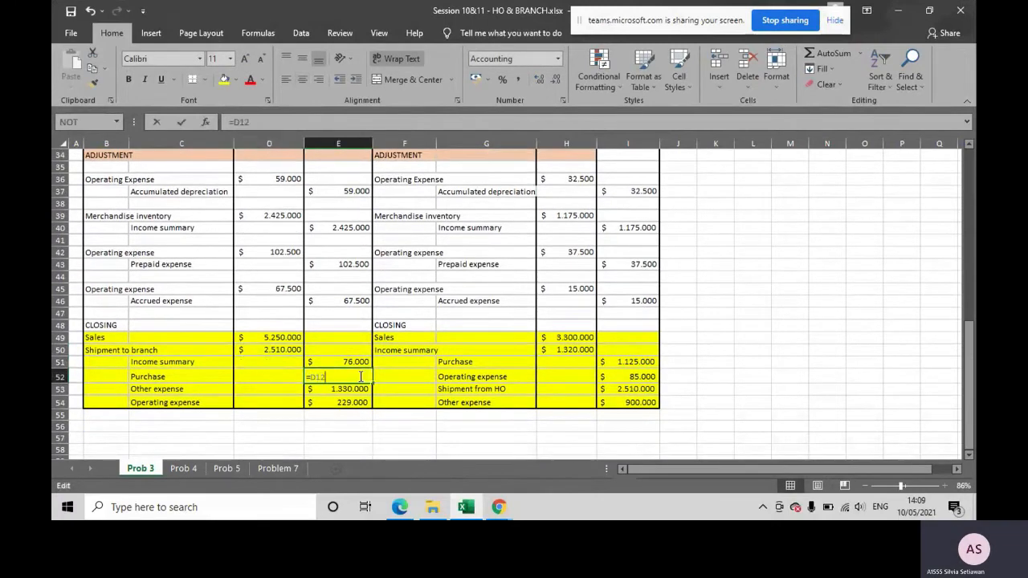
{"action": "scroll", "coordinate": [358, 376], "scroll_direction": "up", "scroll_amount": 4}
{"action": "scroll", "coordinate": [359, 376], "scroll_direction": "up", "scroll_amount": 7}
{"action": "key", "text": "ctrl"}
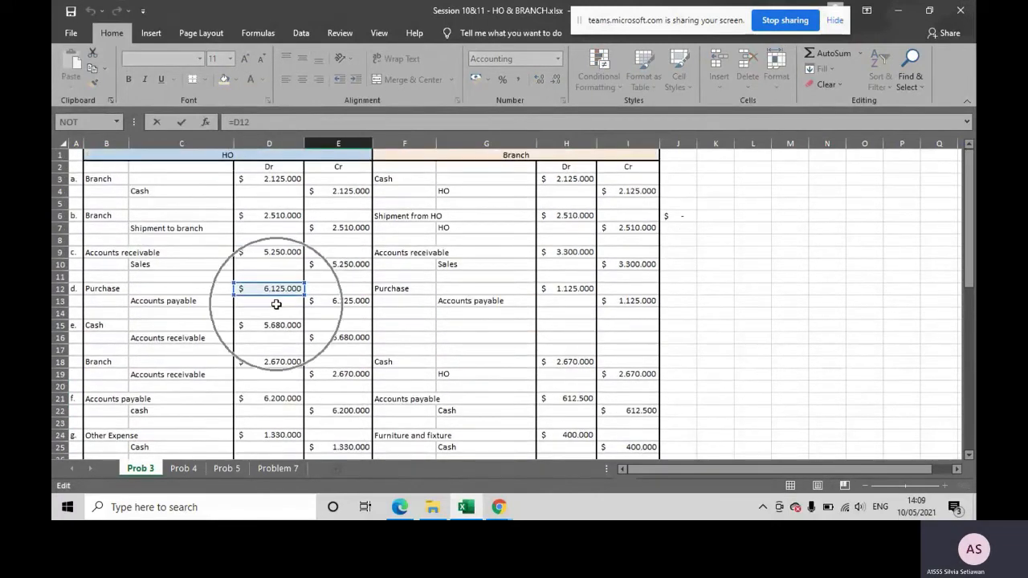
{"action": "scroll", "coordinate": [277, 304], "scroll_direction": "down", "scroll_amount": 12}
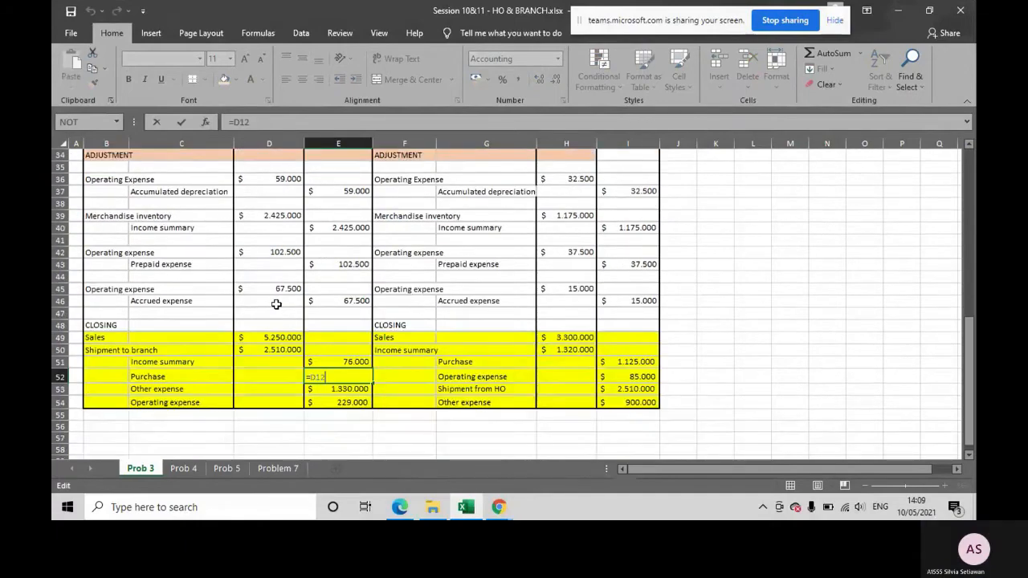
{"action": "key", "text": "Return"}
- Trace the home office's closing Other expense amount in E53 back to transaction g
{"action": "double_click", "coordinate": [334, 353]}
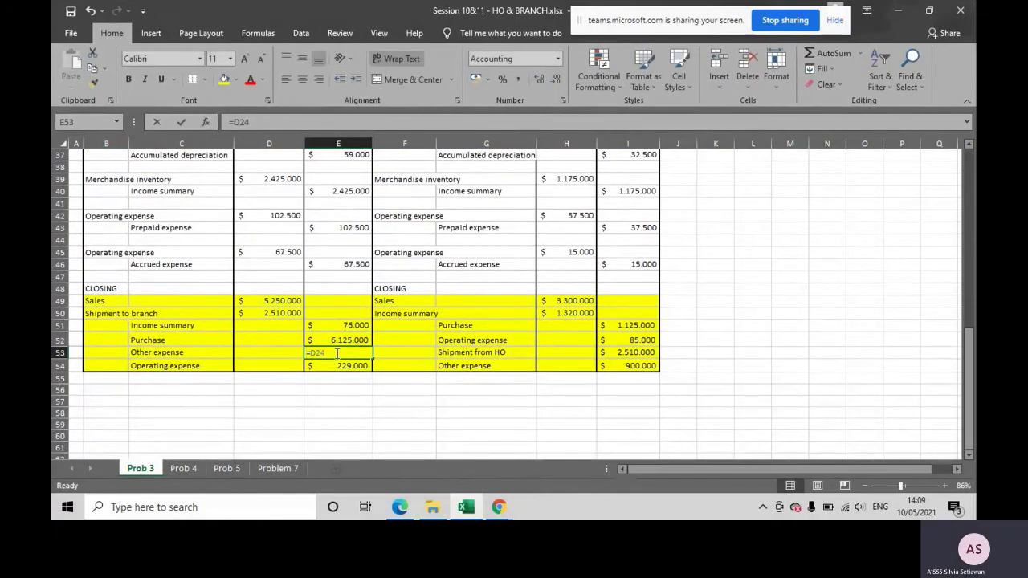
{"action": "scroll", "coordinate": [341, 346], "scroll_direction": "up", "scroll_amount": 8}
{"action": "scroll", "coordinate": [290, 345], "scroll_direction": "up", "scroll_amount": 1}
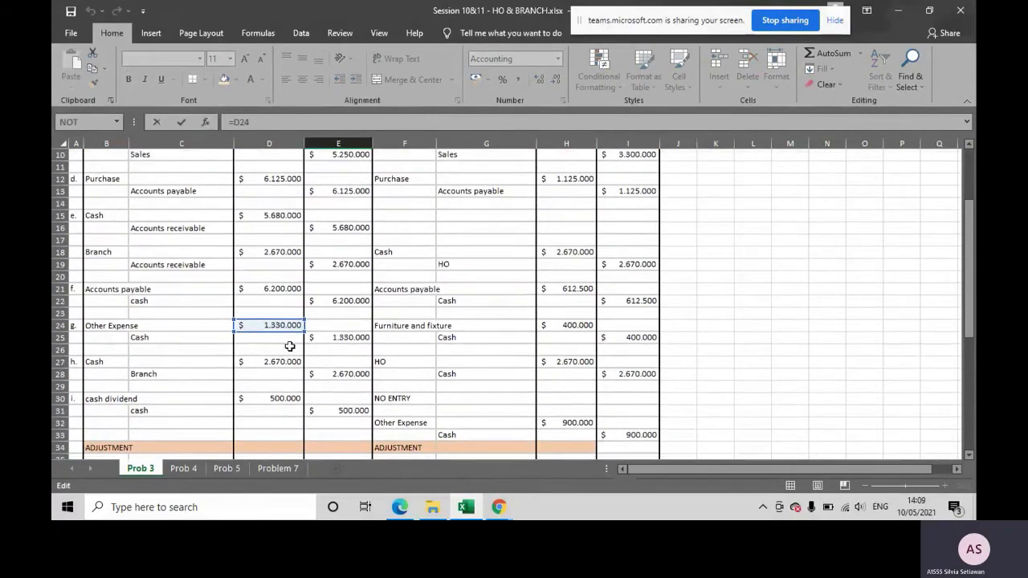
{"action": "scroll", "coordinate": [289, 342], "scroll_direction": "down", "scroll_amount": 10}
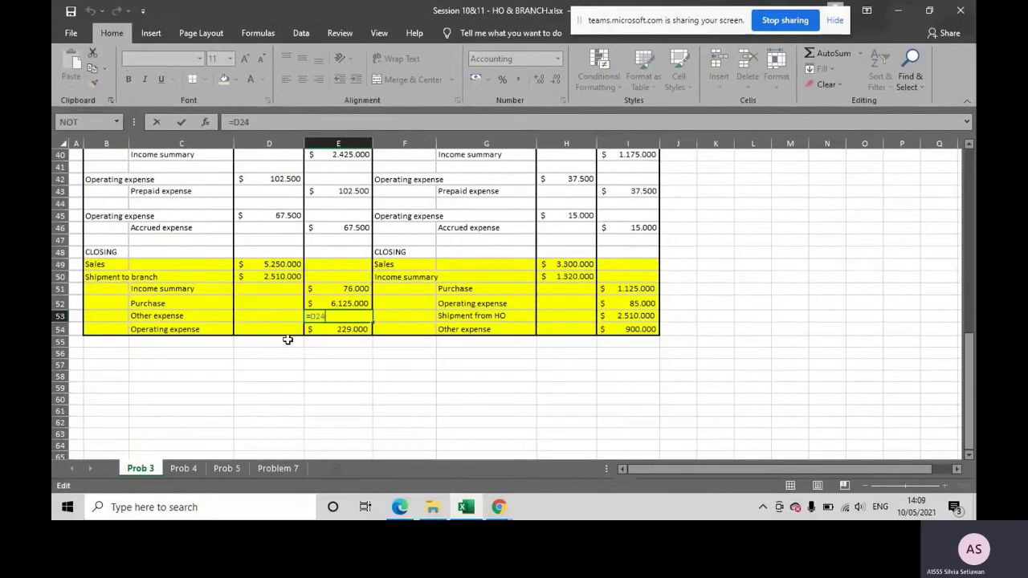
{"action": "key", "text": "Return"}
- Inspect the formulas behind the home office's closing Operating expense in E54 and Income summary in E51
{"action": "double_click", "coordinate": [325, 330]}
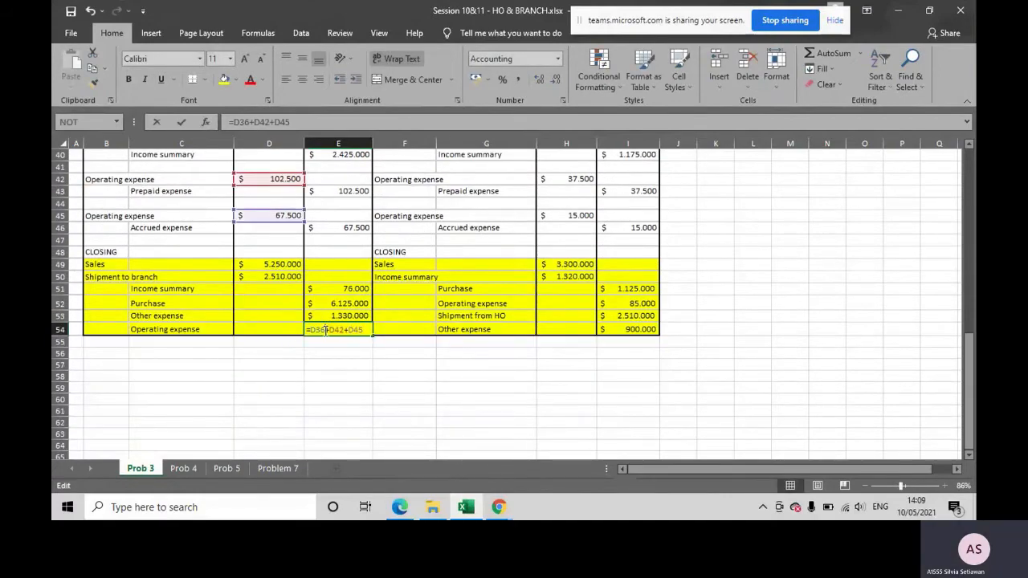
{"action": "scroll", "coordinate": [252, 287], "scroll_direction": "up", "scroll_amount": 3}
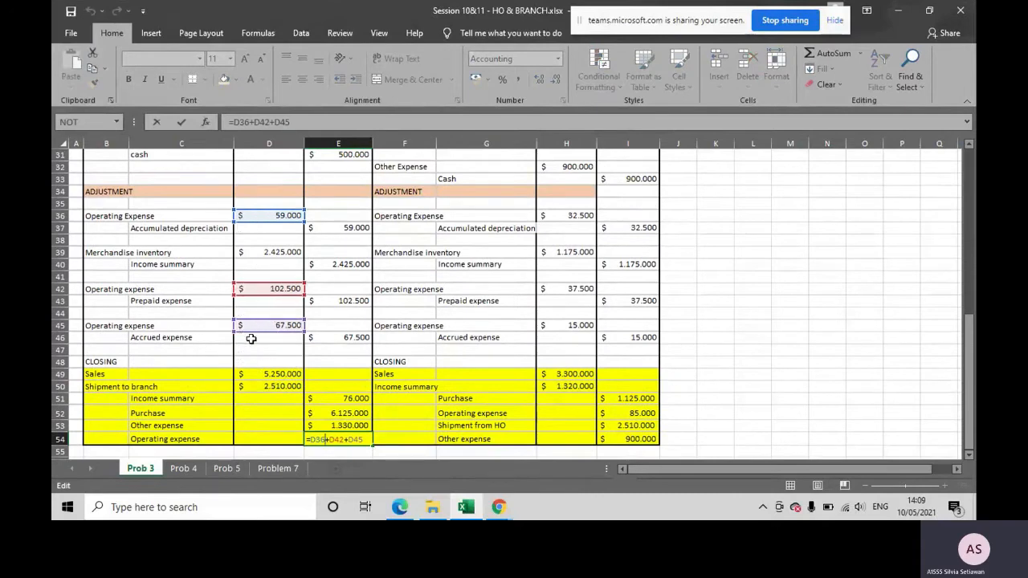
{"action": "key", "text": "Return"}
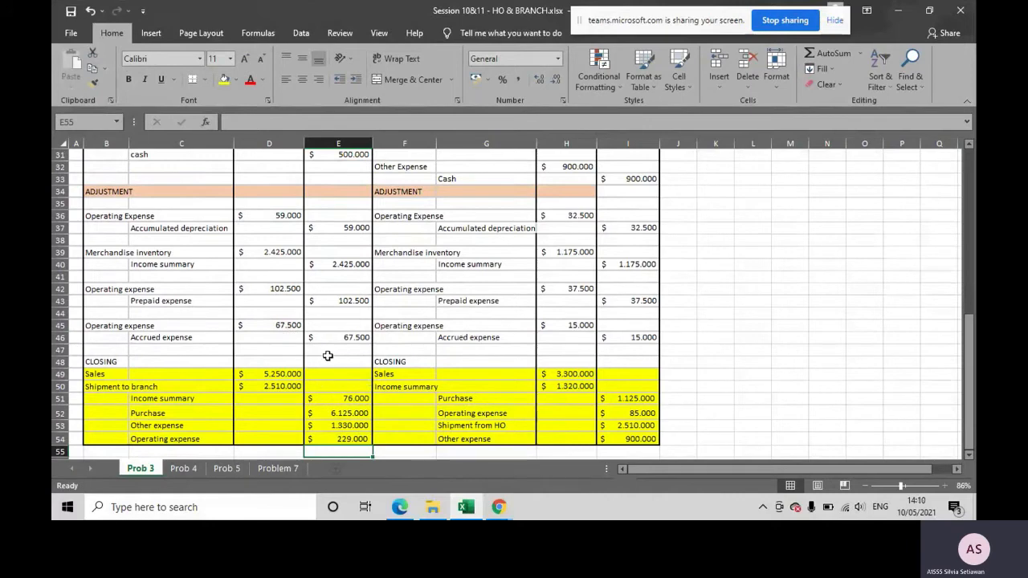
{"action": "double_click", "coordinate": [352, 404]}
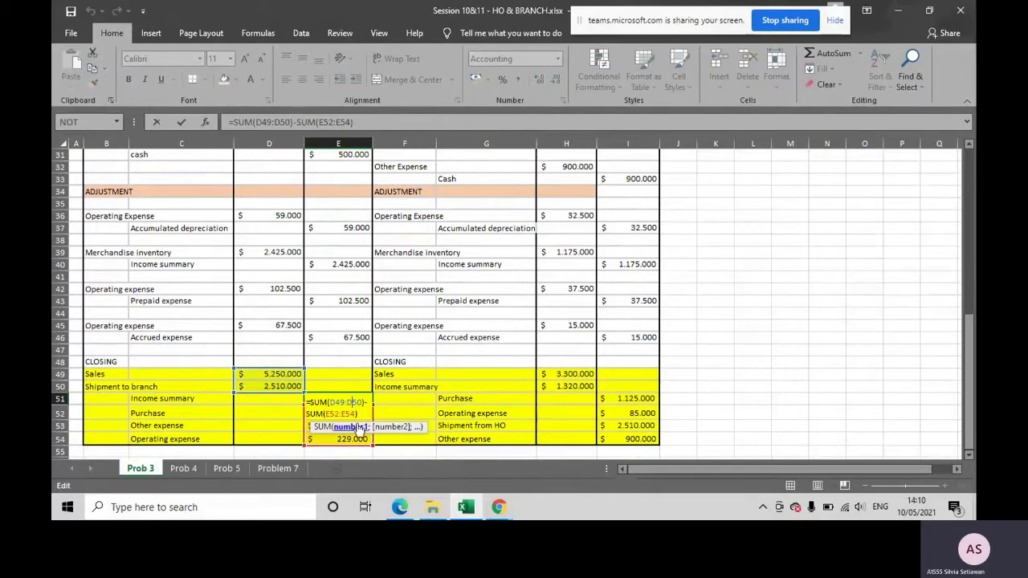
{"action": "key", "text": "Escape"}
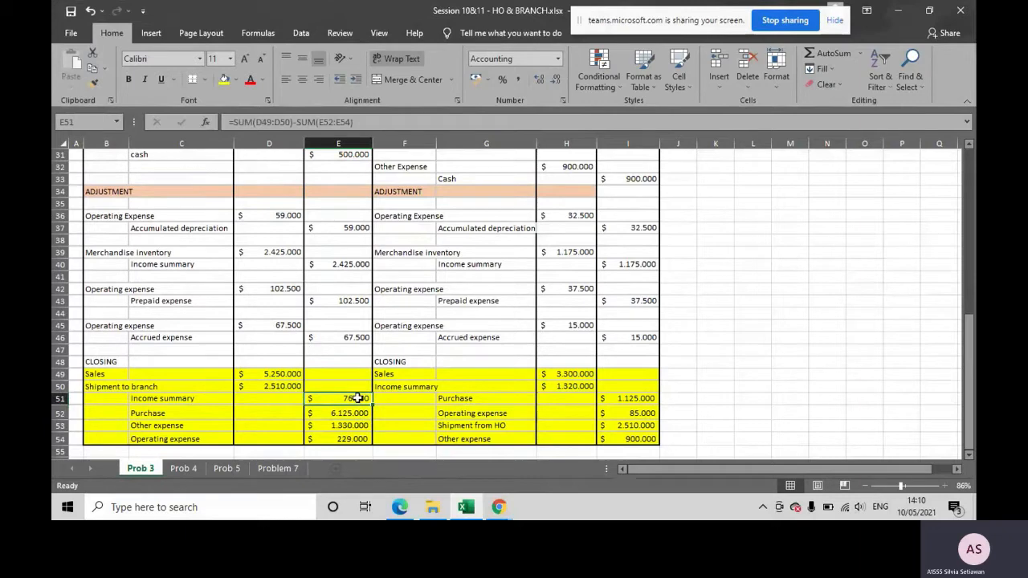
- Add the labels "debit" in C56 and "kredit" in C57 below the home office closing entry
{"action": "scroll", "coordinate": [358, 398], "scroll_direction": "down", "scroll_amount": 2}
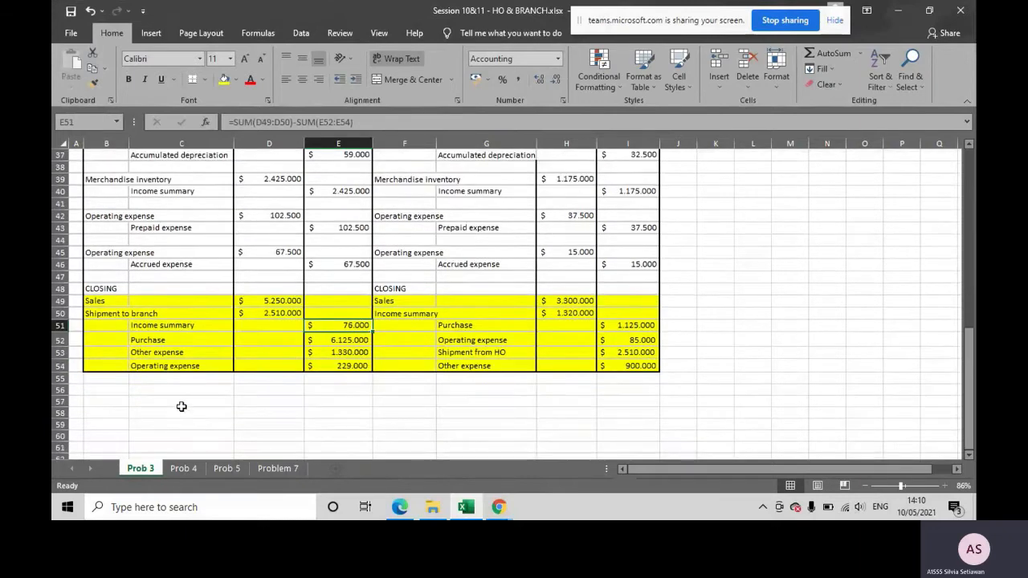
{"action": "left_click", "coordinate": [198, 390]}
{"action": "type", "text": "debit"}
{"action": "key", "text": "Return"}
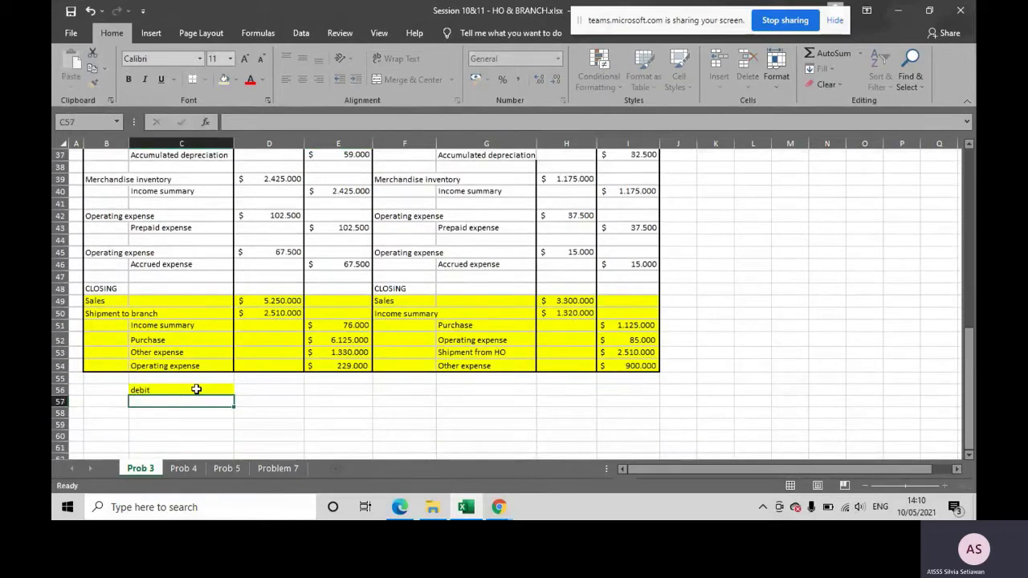
{"action": "type", "text": "kredit"}
{"action": "key", "text": "Tab"}
{"action": "key", "text": "Up"}
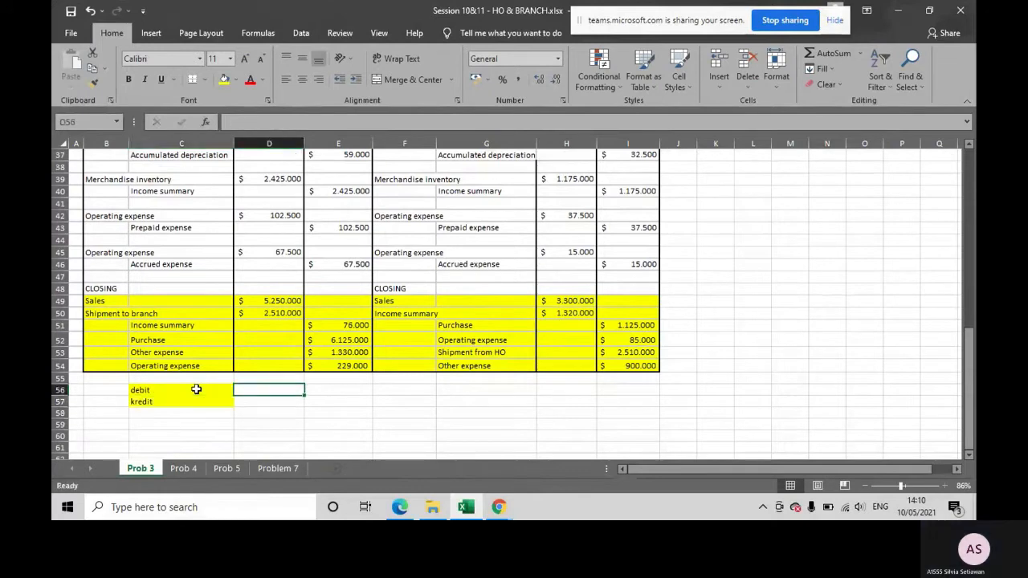
- Sum D49:D50 in D56 and E52:E54 in D57, and compare the two totals with the Income summary in row 51
{"action": "type", "text": "=sum("}
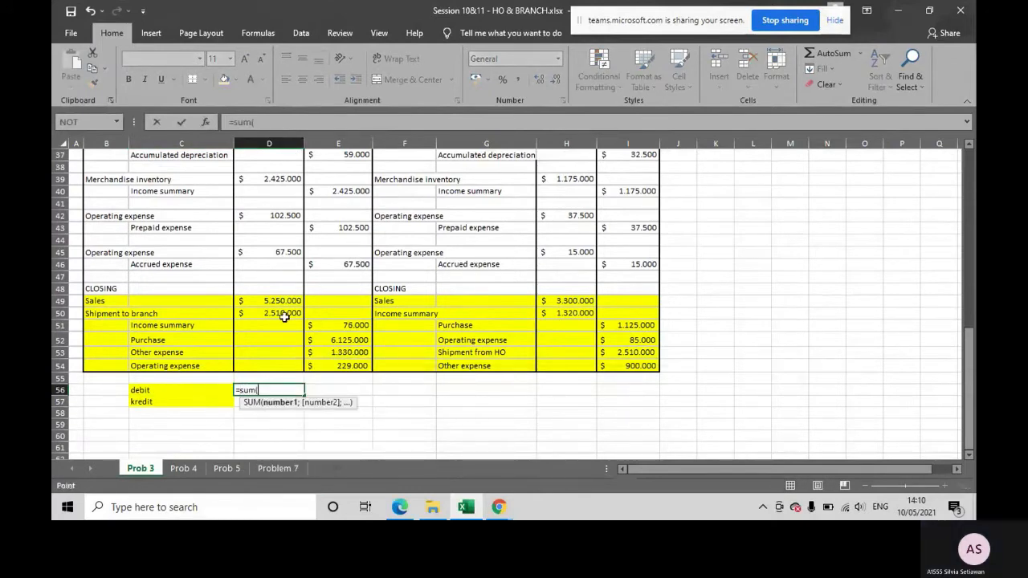
{"action": "left_click_drag", "start_coordinate": [284, 316], "coordinate": [283, 301]}
{"action": "key", "text": "Return"}
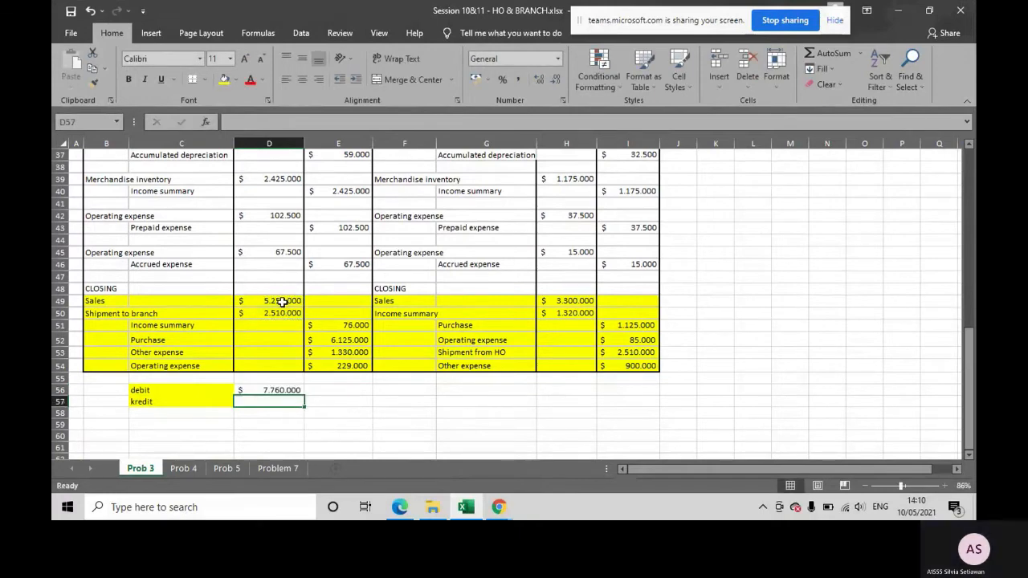
{"action": "type", "text": "=sum("}
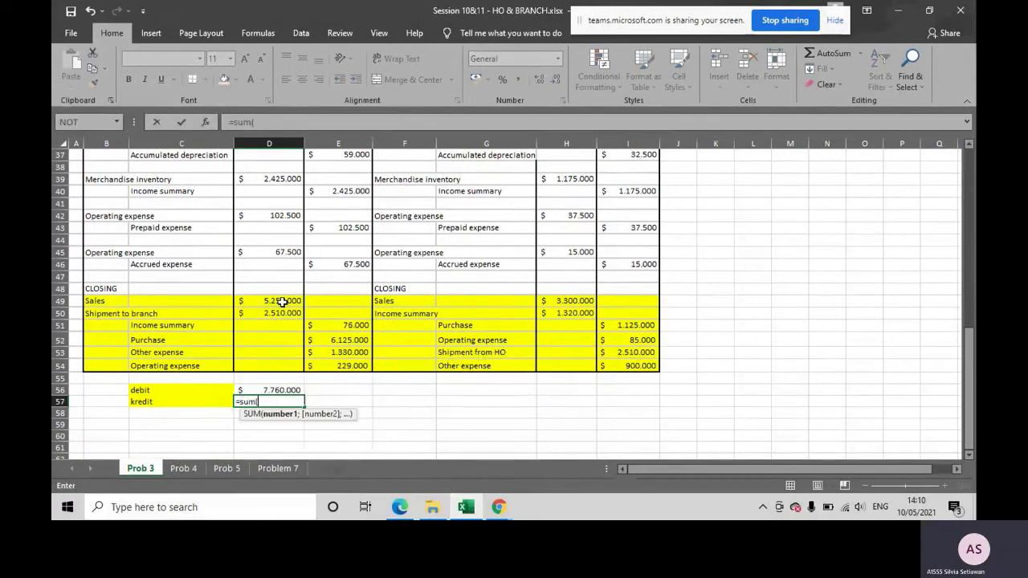
{"action": "left_click_drag", "start_coordinate": [347, 334], "coordinate": [348, 362]}
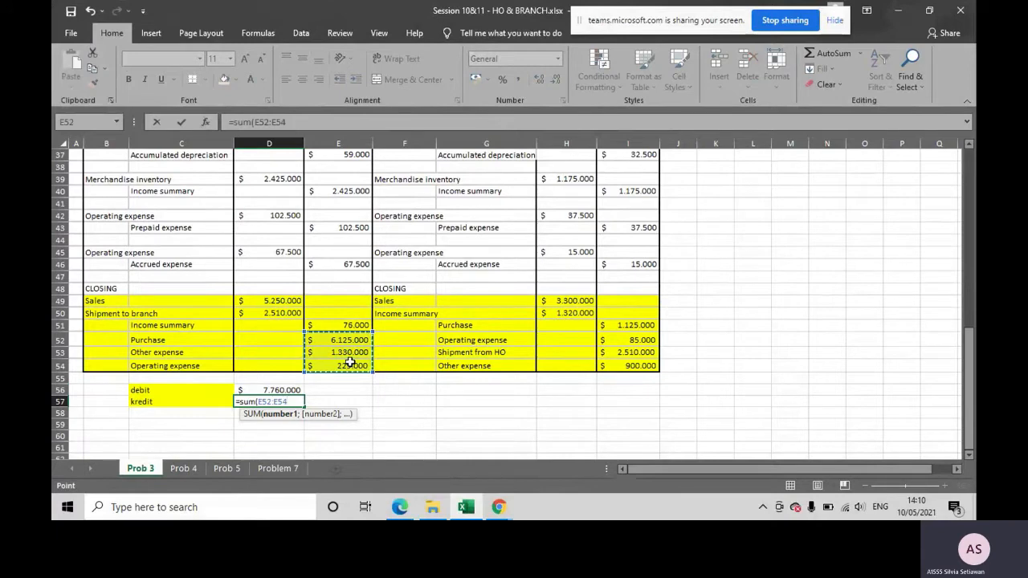
{"action": "key", "text": "Return"}
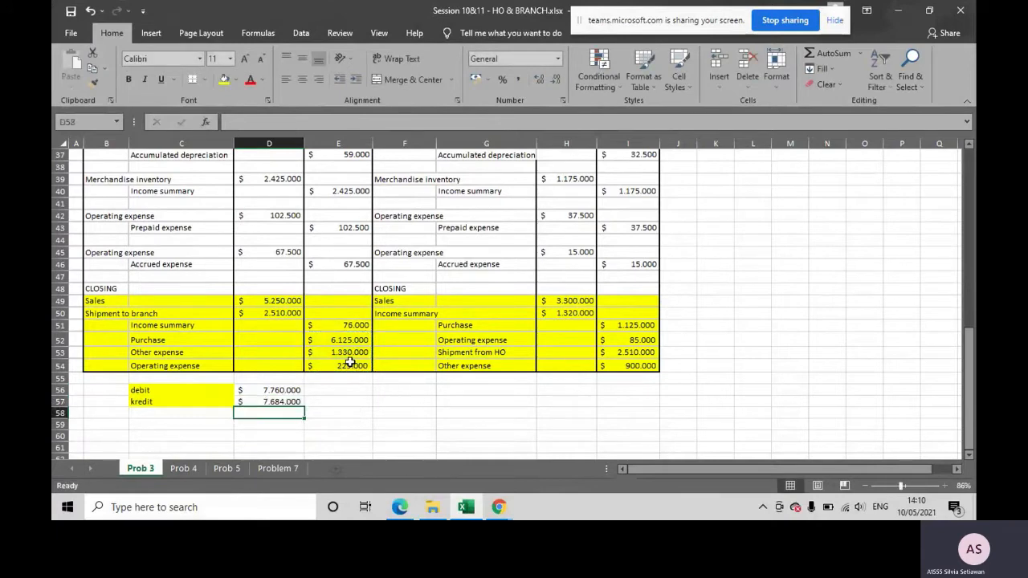
{"action": "left_click", "coordinate": [284, 401]}
{"action": "left_click_drag", "start_coordinate": [347, 329], "coordinate": [207, 332]}
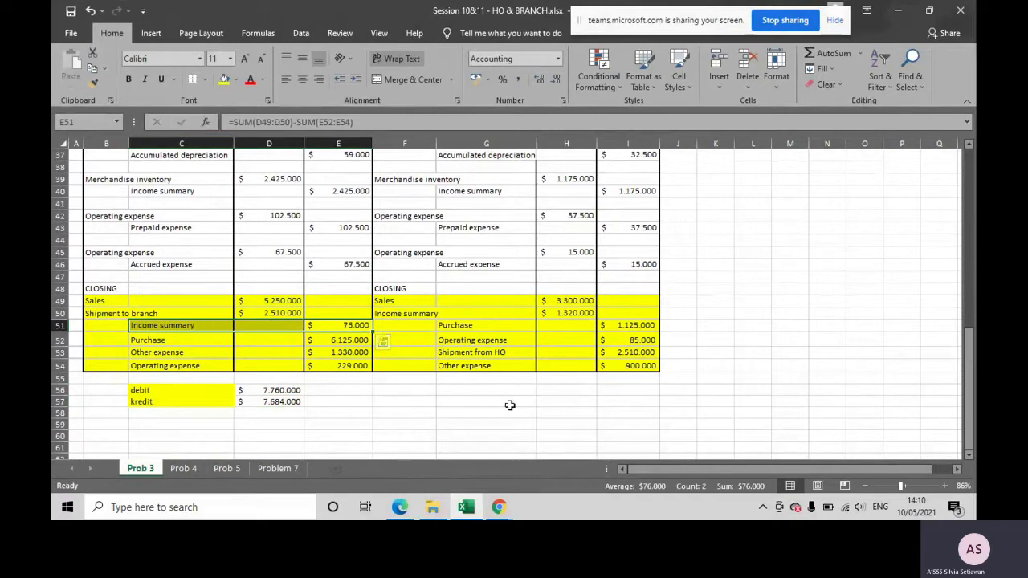
- Trace the Branch's closing Sales amount in H49 back to transaction c
{"action": "left_click", "coordinate": [453, 339]}
{"action": "scroll", "coordinate": [519, 349], "scroll_direction": "up", "scroll_amount": 1}
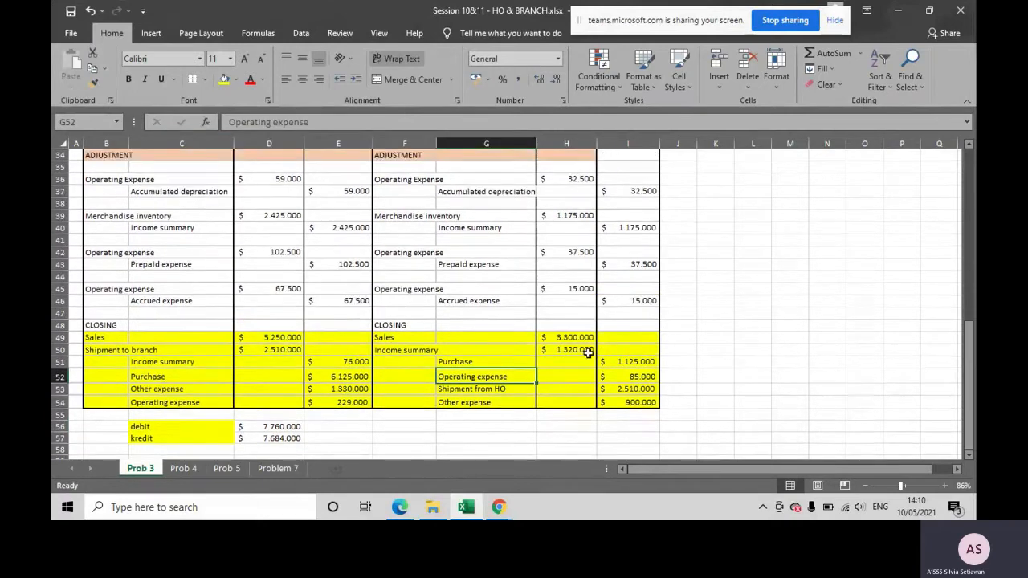
{"action": "left_click", "coordinate": [575, 338]}
{"action": "type", "text": "=I10"}
{"action": "scroll", "coordinate": [575, 337], "scroll_direction": "up", "scroll_amount": 9}
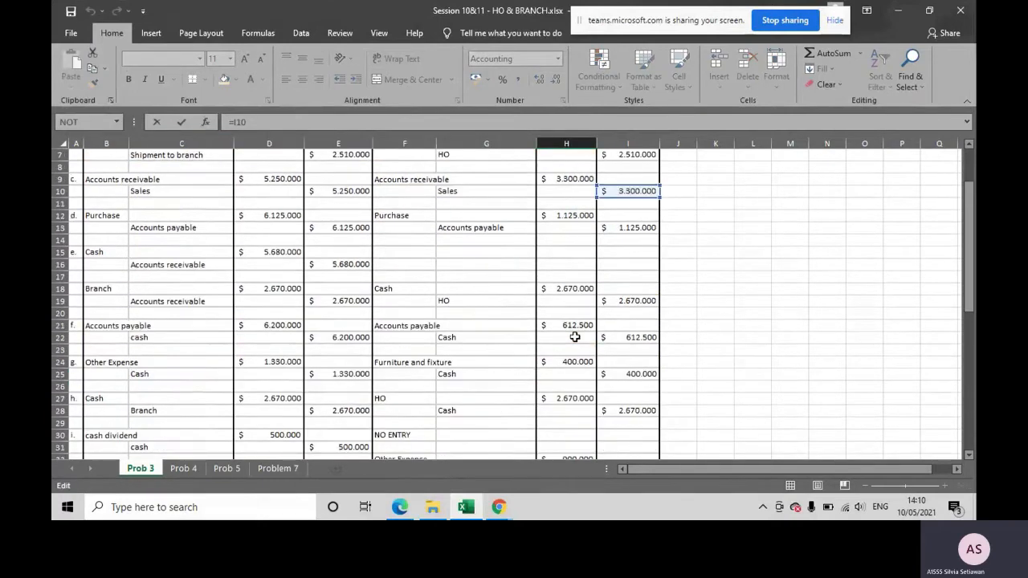
{"action": "key", "text": "Return"}
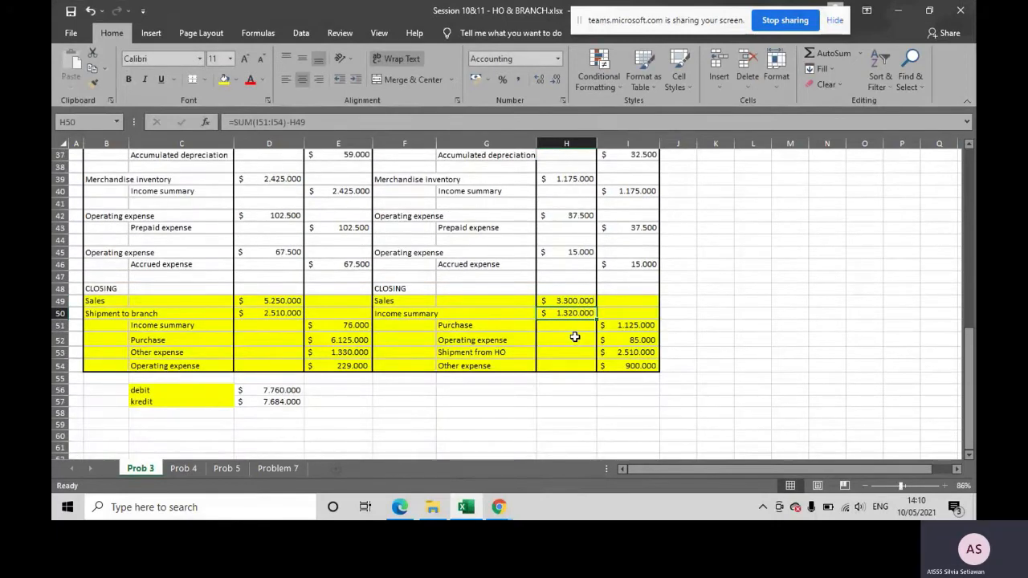
- Trace the Branch's closing Purchase amount in I51 back to transaction d
{"action": "left_click", "coordinate": [624, 325]}
{"action": "type", "text": "=H12"}
{"action": "scroll", "coordinate": [623, 325], "scroll_direction": "up", "scroll_amount": 11}
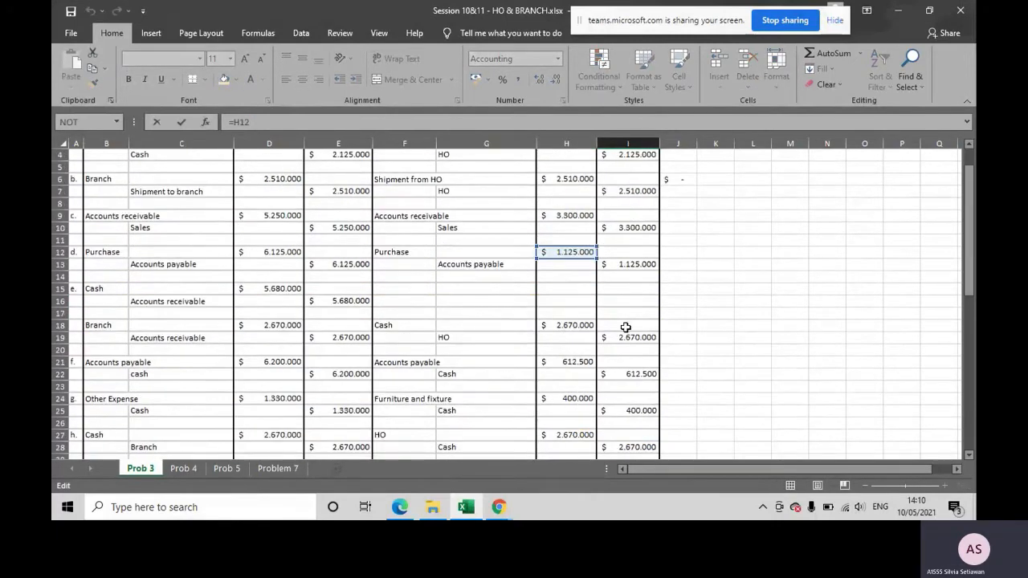
{"action": "key", "text": "ctrl"}
{"action": "key", "text": "ctrl"}
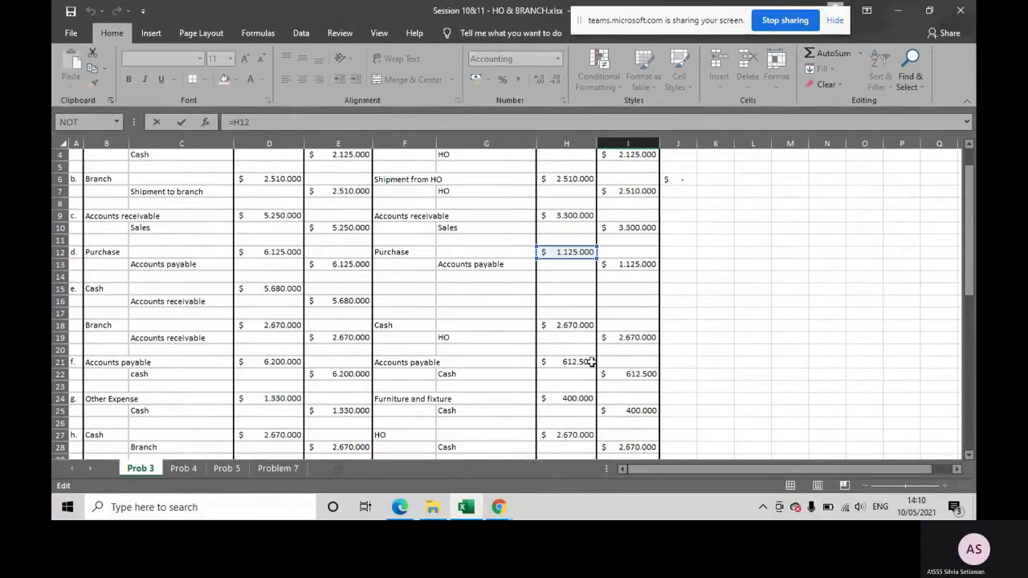
{"action": "scroll", "coordinate": [591, 362], "scroll_direction": "down", "scroll_amount": 11}
{"action": "key", "text": "Return"}
- Trace the Branch's closing Operating expense amount in I52 back to the adjustment entries in H36, H42 and H45
{"action": "double_click", "coordinate": [618, 339]}
{"action": "scroll", "coordinate": [618, 340], "scroll_direction": "up", "scroll_amount": 3}
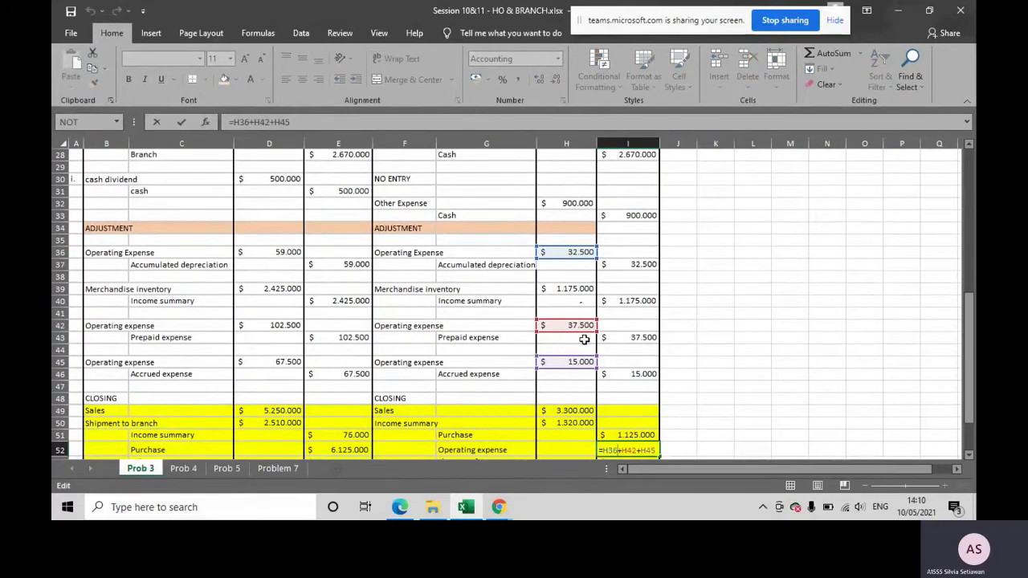
{"action": "scroll", "coordinate": [584, 339], "scroll_direction": "down", "scroll_amount": 2}
{"action": "key", "text": "Return"}
- Trace the Branch's closing Shipment from HO amount in I53 back to transaction b in H6
{"action": "double_click", "coordinate": [621, 389]}
{"action": "scroll", "coordinate": [626, 389], "scroll_direction": "up", "scroll_amount": 11}
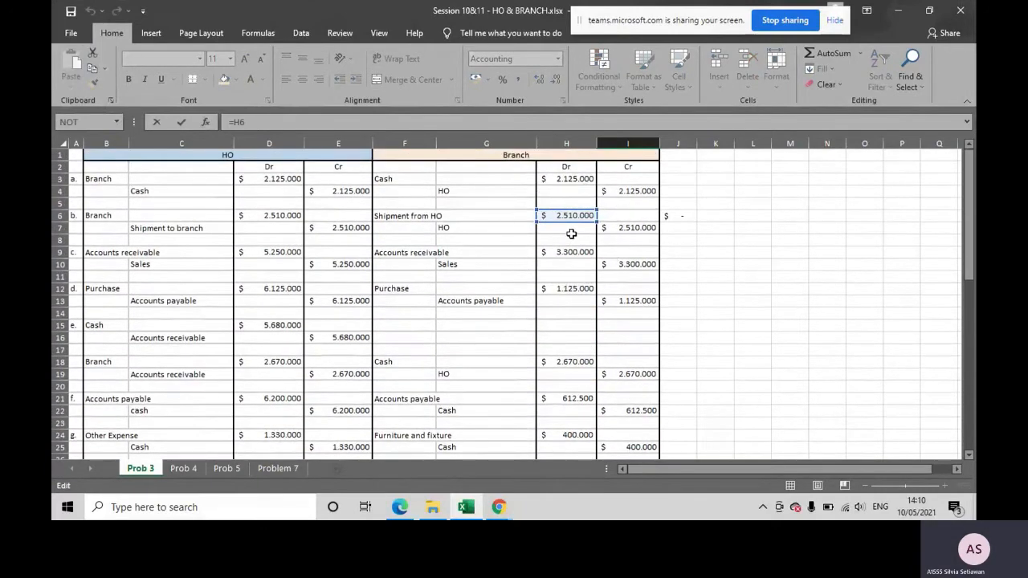
{"action": "scroll", "coordinate": [616, 354], "scroll_direction": "down", "scroll_amount": 12}
{"action": "key", "text": "Return"}
- Trace the Branch's closing Other expense amount in I54 back to its entry in H32
{"action": "double_click", "coordinate": [632, 365]}
{"action": "scroll", "coordinate": [632, 366], "scroll_direction": "up", "scroll_amount": 6}
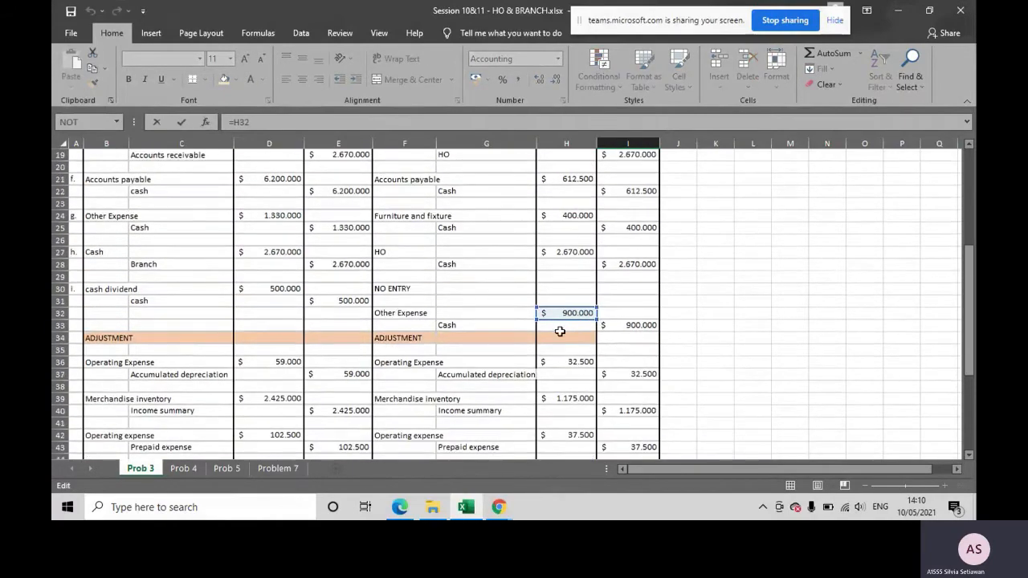
{"action": "scroll", "coordinate": [573, 361], "scroll_direction": "down", "scroll_amount": 7}
{"action": "key", "text": "Return"}
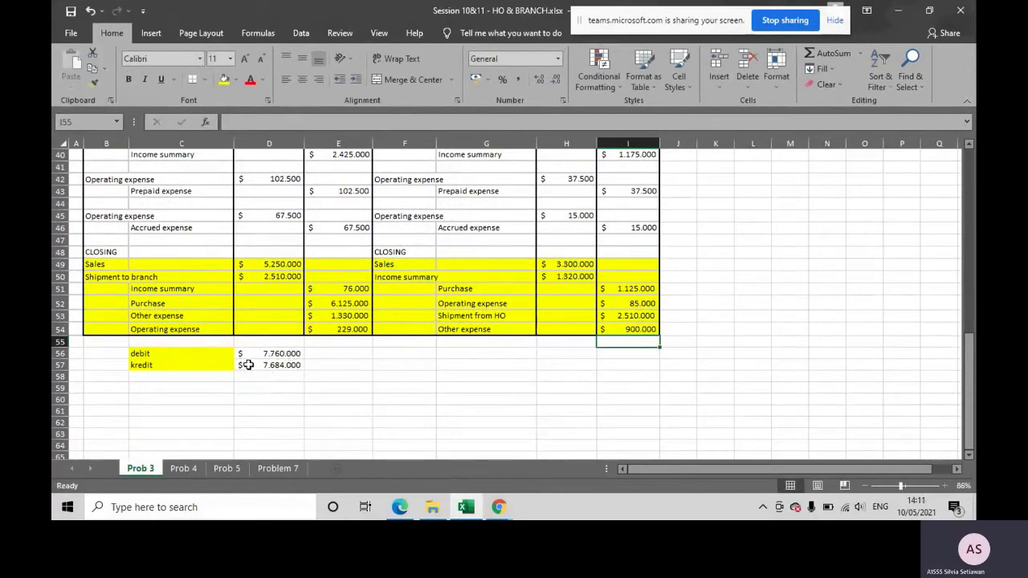
- Review the Branch's closing Income summary line in row 50 together with the journal entries above it
{"action": "left_click_drag", "start_coordinate": [421, 276], "coordinate": [562, 276]}
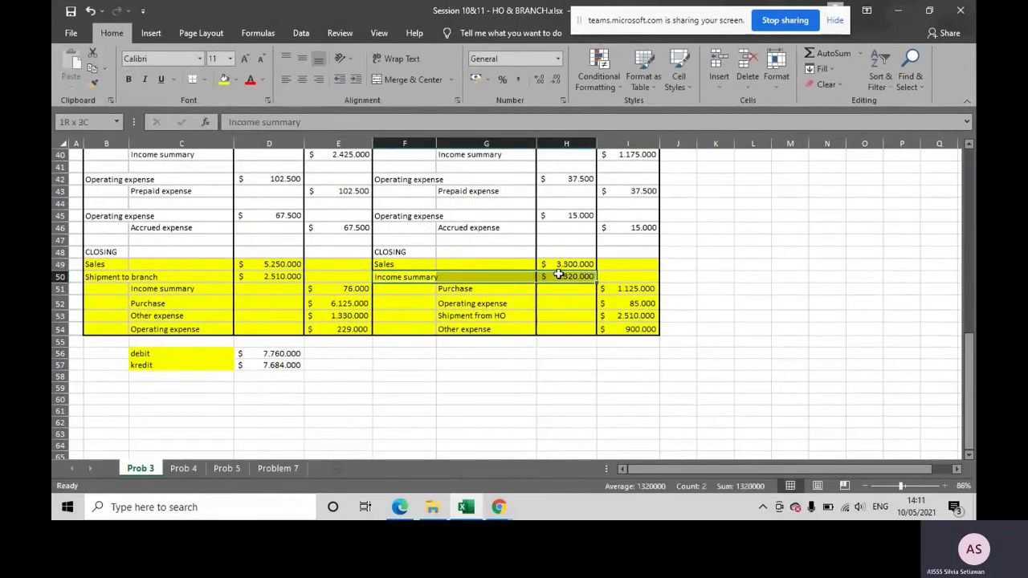
{"action": "scroll", "coordinate": [550, 316], "scroll_direction": "up", "scroll_amount": 12}
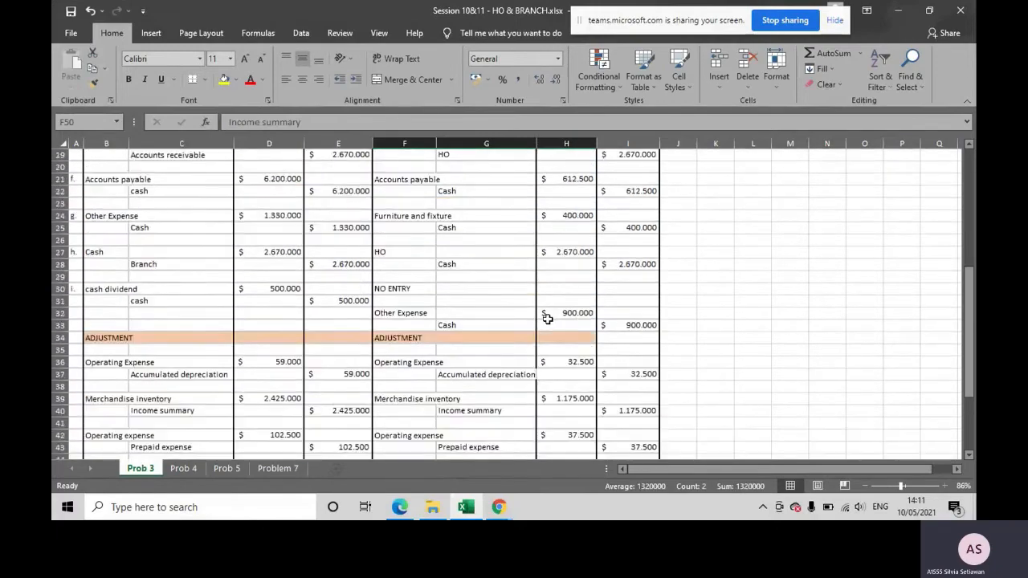
{"action": "left_click", "coordinate": [678, 205]}
{"action": "scroll", "coordinate": [411, 355], "scroll_direction": "down", "scroll_amount": 9}
{"action": "scroll", "coordinate": [411, 354], "scroll_direction": "down", "scroll_amount": 1}
{"action": "scroll", "coordinate": [394, 347], "scroll_direction": "up", "scroll_amount": 1}
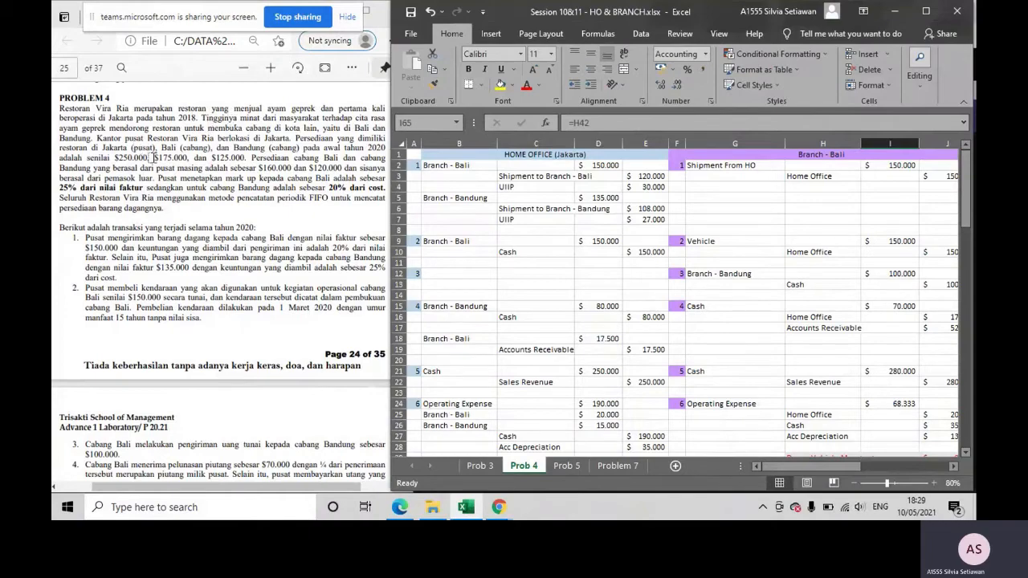
- Compare the Problem 3 and Problem 4 texts, and view the Branch - Bandung columns on the Prob 4 sheet
{"action": "scroll", "coordinate": [294, 267], "scroll_direction": "up", "scroll_amount": 10}
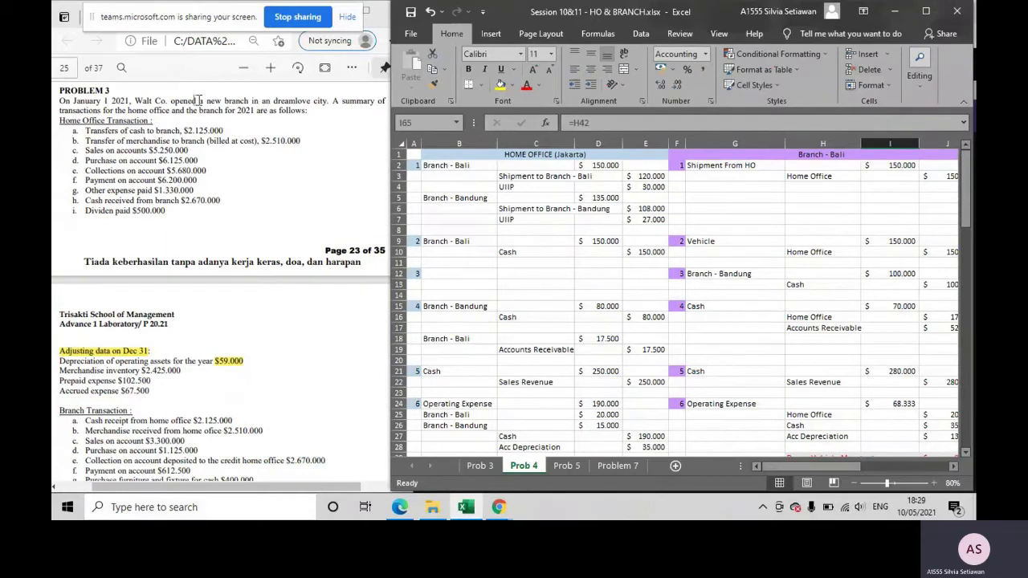
{"action": "scroll", "coordinate": [221, 229], "scroll_direction": "down", "scroll_amount": 10}
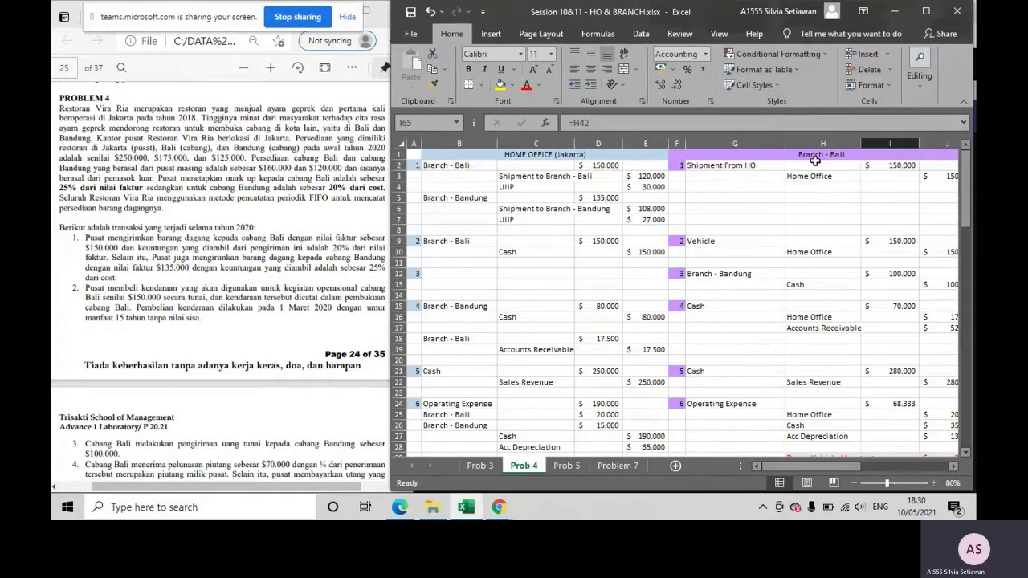
{"action": "left_click_drag", "start_coordinate": [832, 465], "coordinate": [915, 465]}
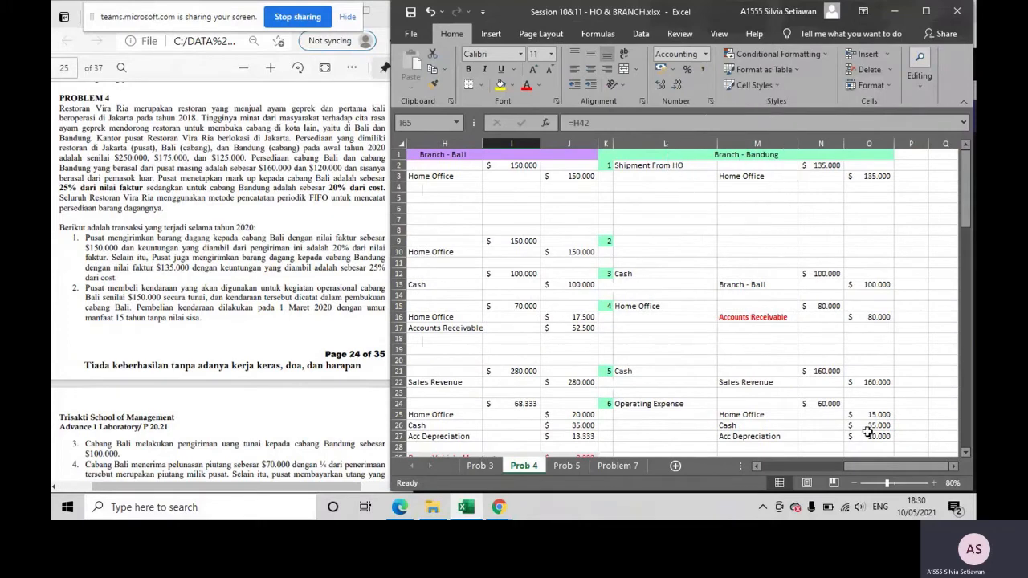
{"action": "left_click_drag", "start_coordinate": [870, 466], "coordinate": [733, 463]}
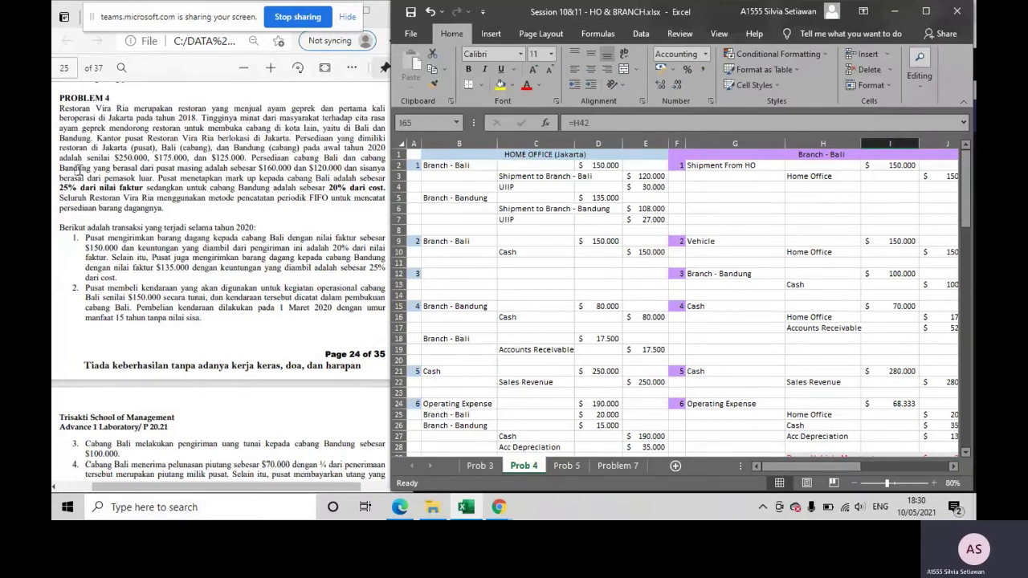
- In the Problem 4 text, highlight the inventories "$250.000, $175.000, dan $125.000", the amounts $160.000 and $120.000, and "yang berasal dari pusat"
{"action": "left_click_drag", "start_coordinate": [114, 157], "coordinate": [250, 157]}
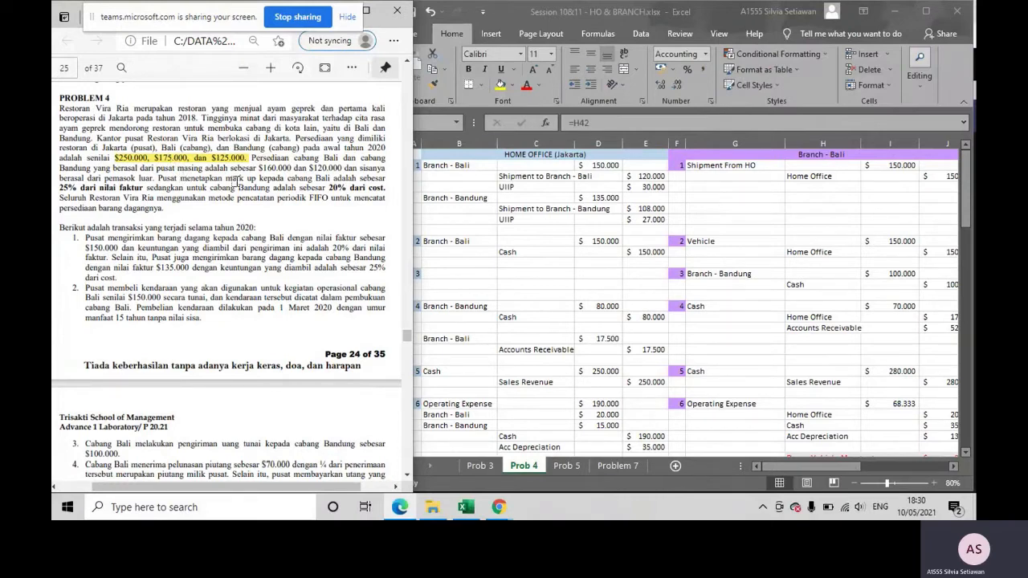
{"action": "left_click_drag", "start_coordinate": [255, 169], "coordinate": [342, 167]}
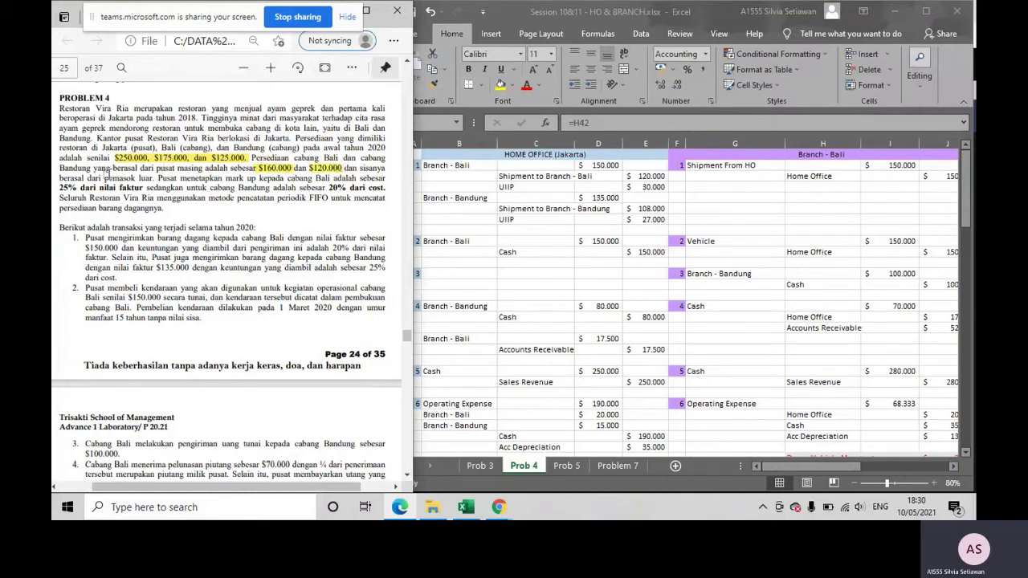
{"action": "left_click_drag", "start_coordinate": [94, 171], "coordinate": [159, 171]}
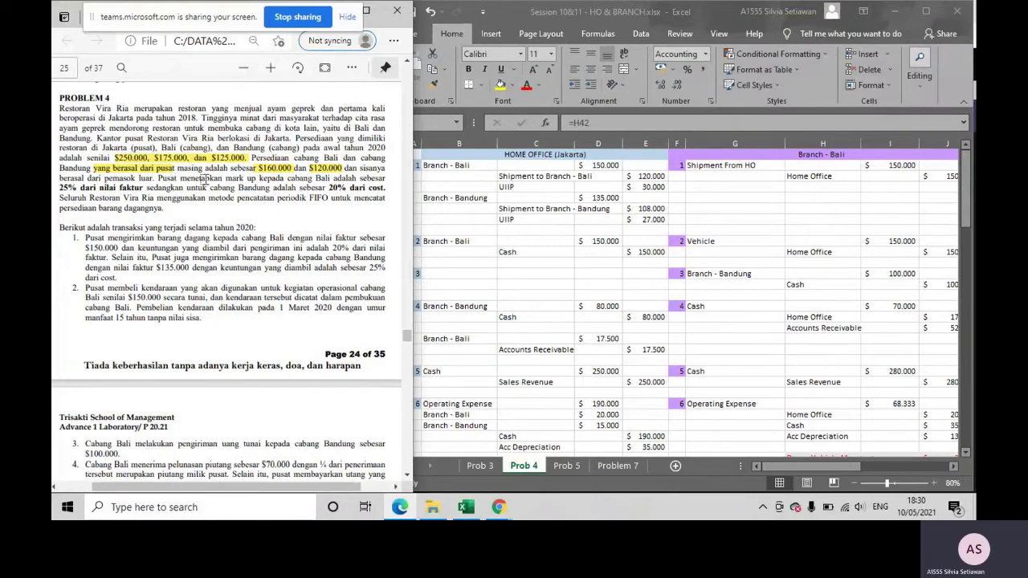
- Highlight the mark-ups "25% dari nilai faktur" and "20% dari cost" and the method "periodik FIFO" in the Problem 4 text
{"action": "left_click_drag", "start_coordinate": [59, 187], "coordinate": [146, 188]}
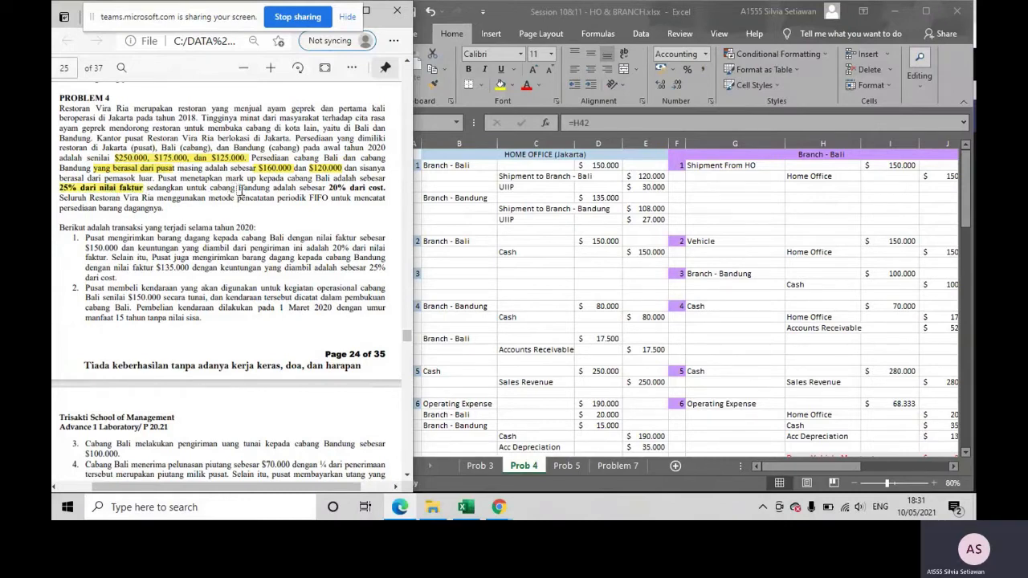
{"action": "left_click_drag", "start_coordinate": [330, 188], "coordinate": [386, 190]}
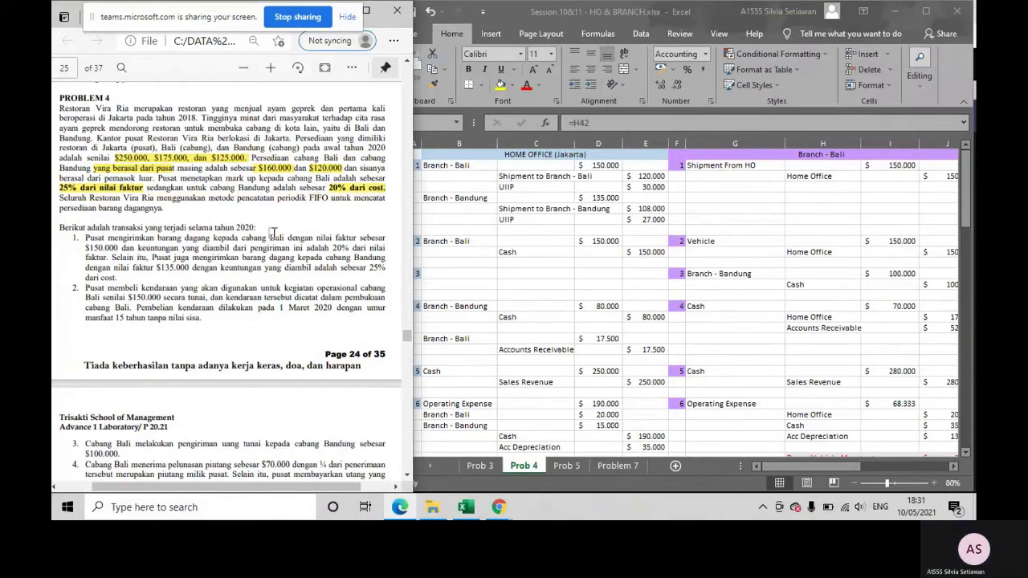
{"action": "scroll", "coordinate": [273, 232], "scroll_direction": "down", "scroll_amount": 2}
{"action": "scroll", "coordinate": [273, 232], "scroll_direction": "up", "scroll_amount": 1}
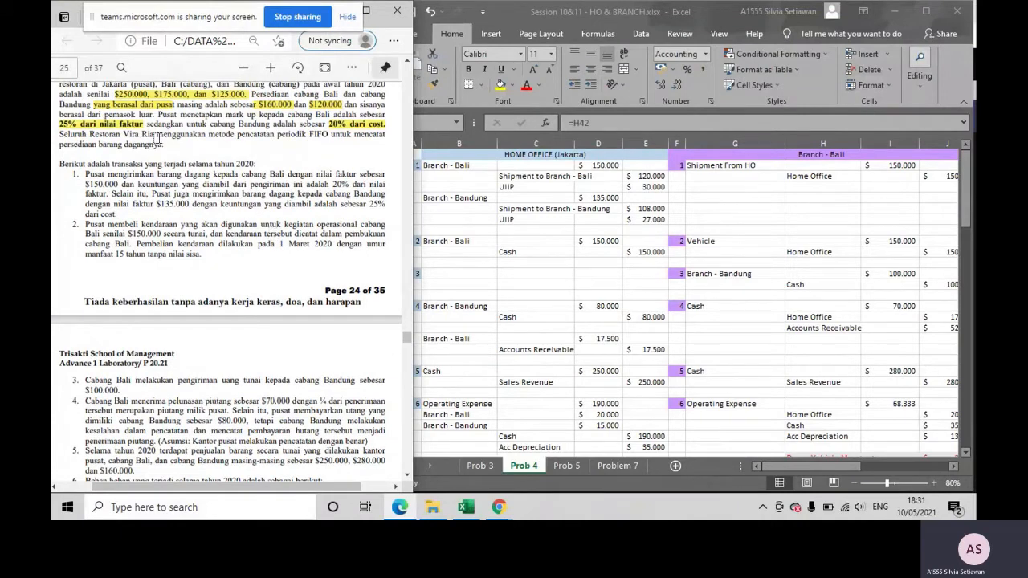
{"action": "left_click_drag", "start_coordinate": [277, 134], "coordinate": [329, 135]}
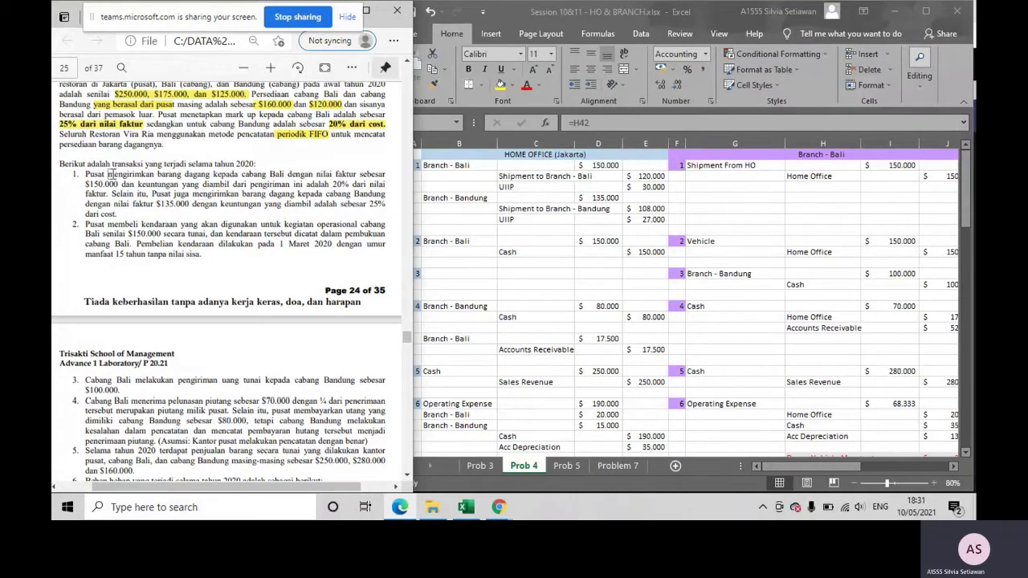
- Highlight "20% dari nilai faktur" in transaction 1 of the Problem 4 text
{"action": "scroll", "coordinate": [112, 174], "scroll_direction": "down", "scroll_amount": 2}
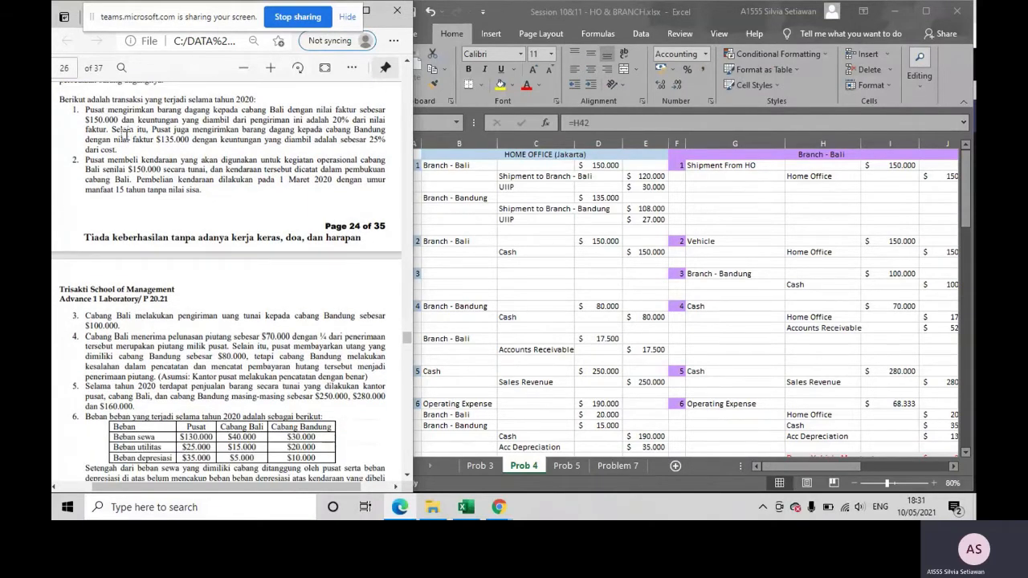
{"action": "left_click", "coordinate": [583, 263]}
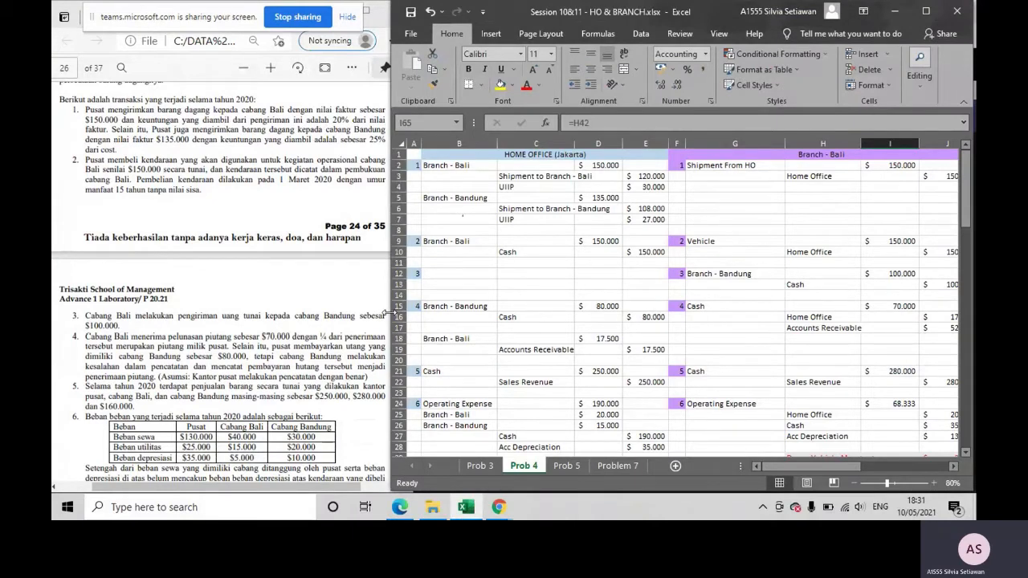
{"action": "left_click_drag", "start_coordinate": [387, 311], "coordinate": [387, 306]}
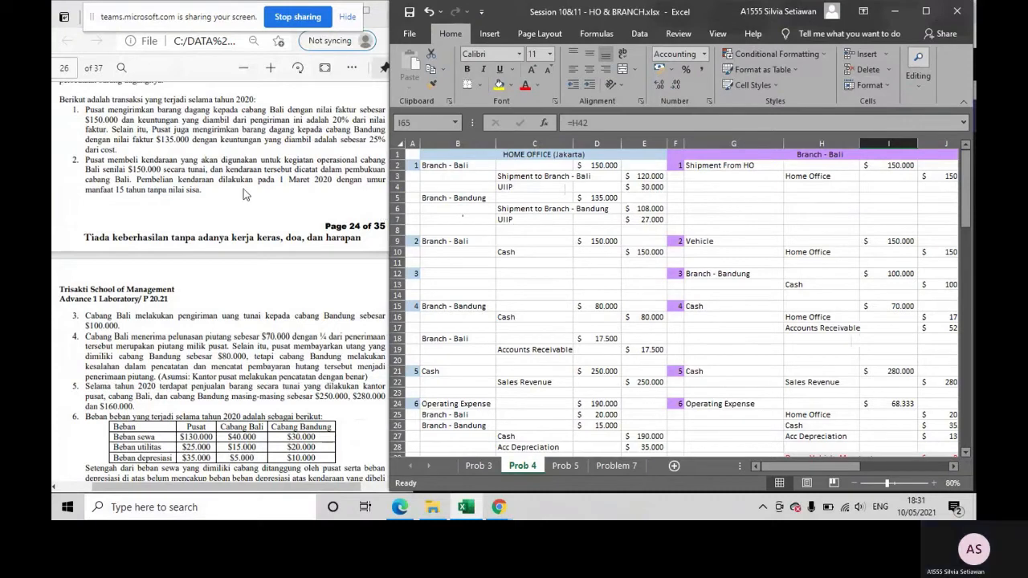
{"action": "left_click_drag", "start_coordinate": [258, 488], "coordinate": [262, 492]}
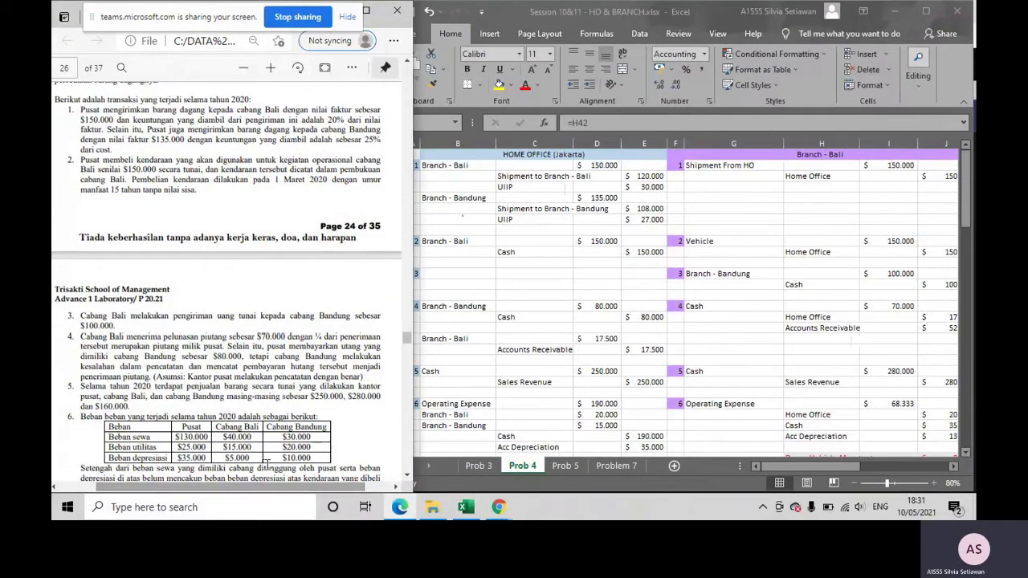
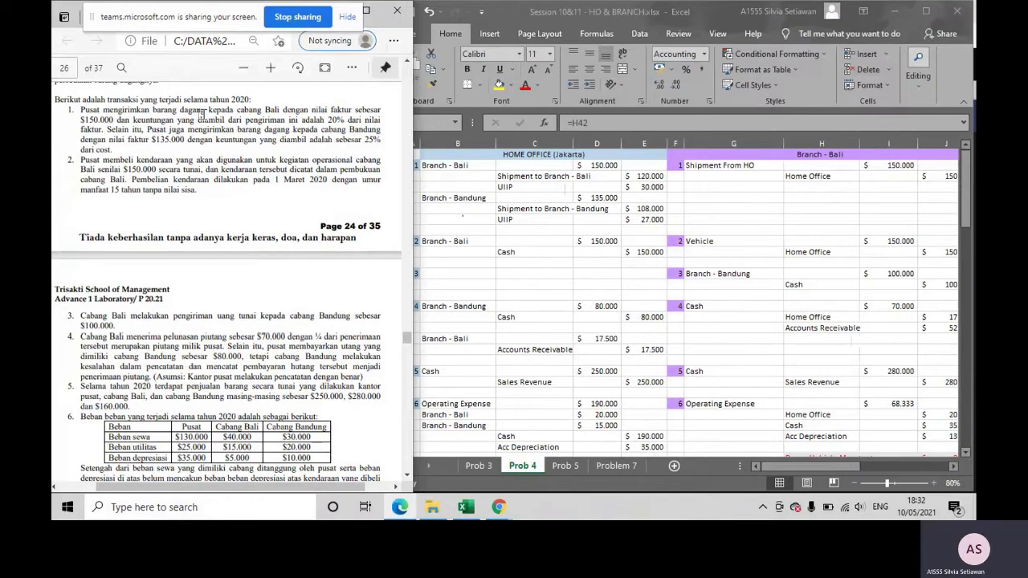
{"action": "left_click", "coordinate": [802, 161]}
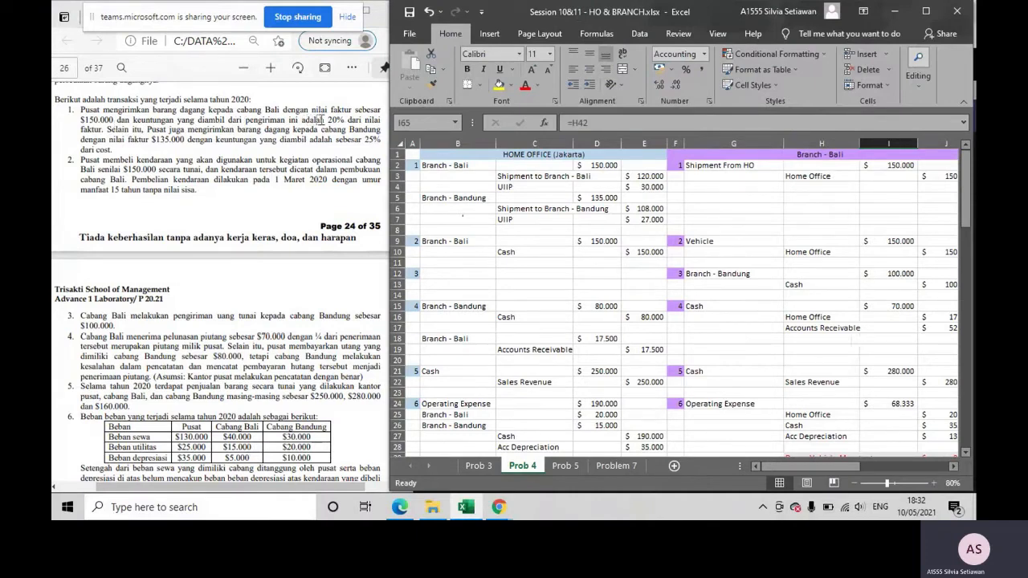
{"action": "left_click_drag", "start_coordinate": [324, 119], "coordinate": [103, 131]}
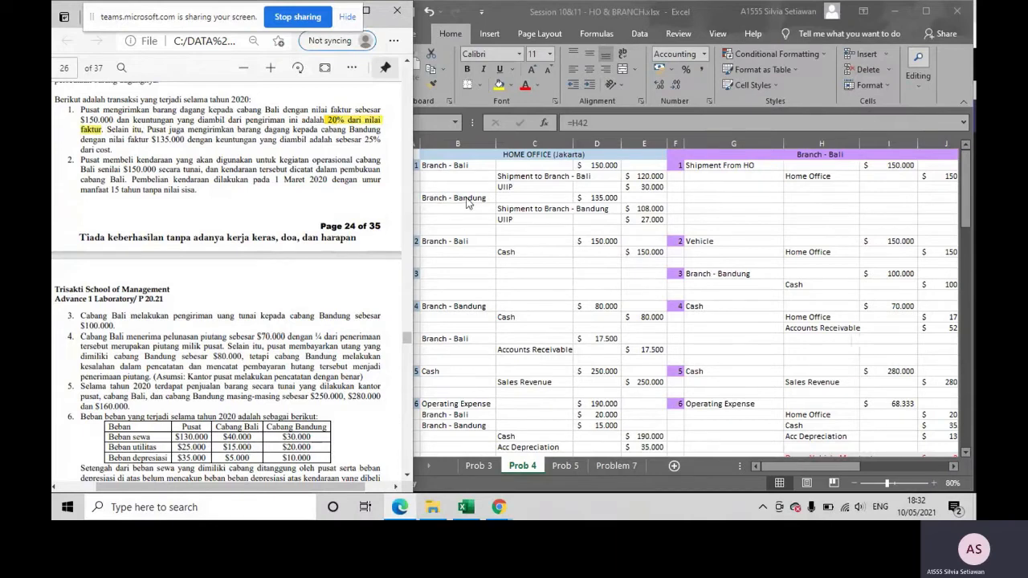
- Compare the Branch - Bali debit in row 2 of Prob 4 with the shipment entry of transaction b on the Prob 3 sheet
{"action": "left_click", "coordinate": [535, 197]}
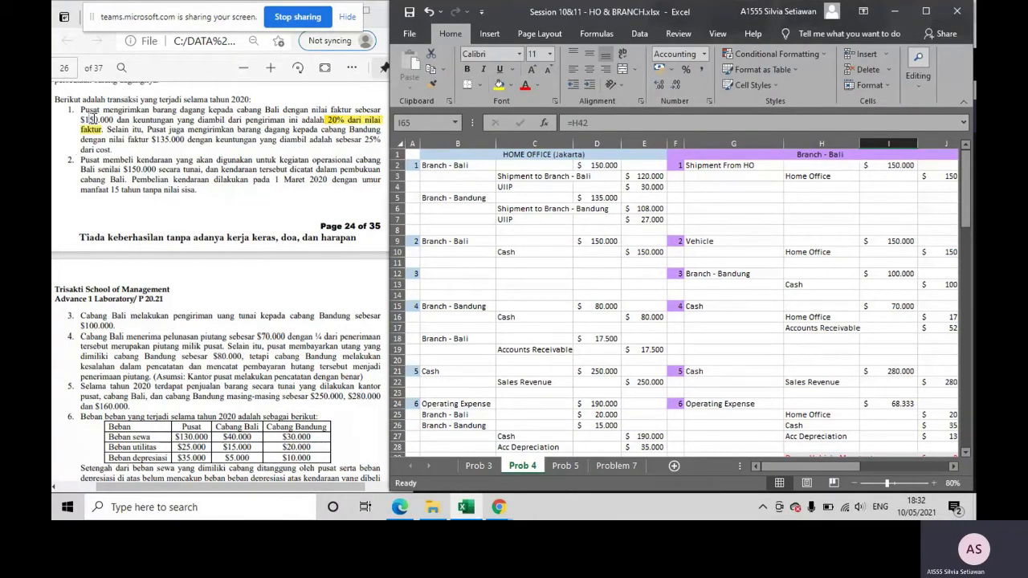
{"action": "left_click", "coordinate": [475, 166]}
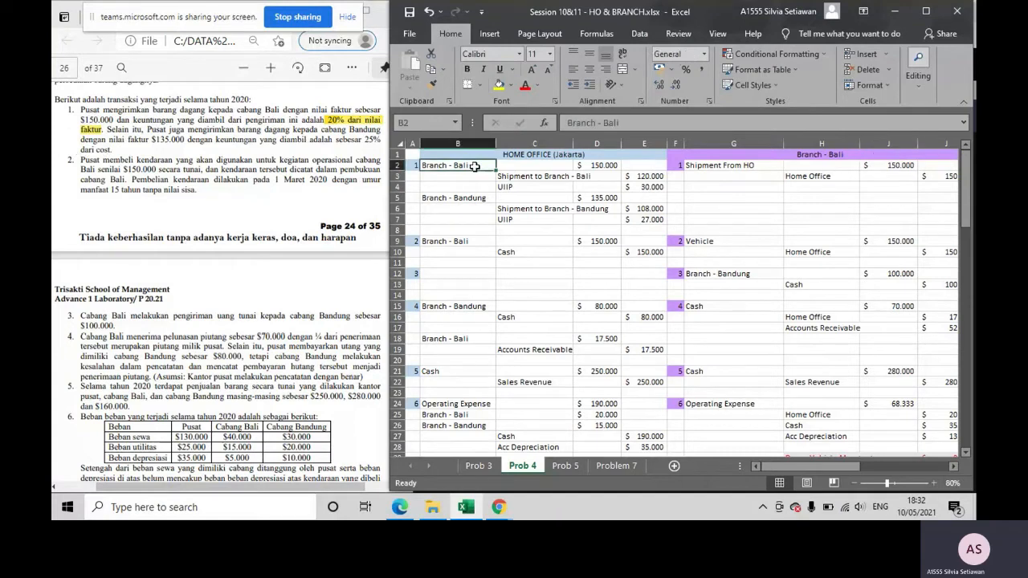
{"action": "left_click", "coordinate": [604, 165]}
{"action": "left_click", "coordinate": [481, 465]}
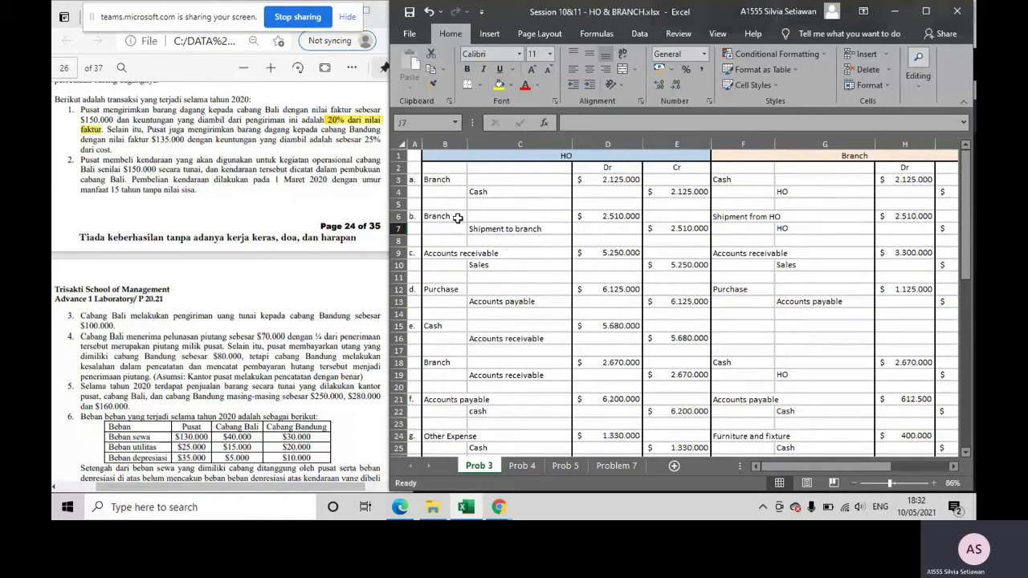
{"action": "left_click", "coordinate": [522, 465]}
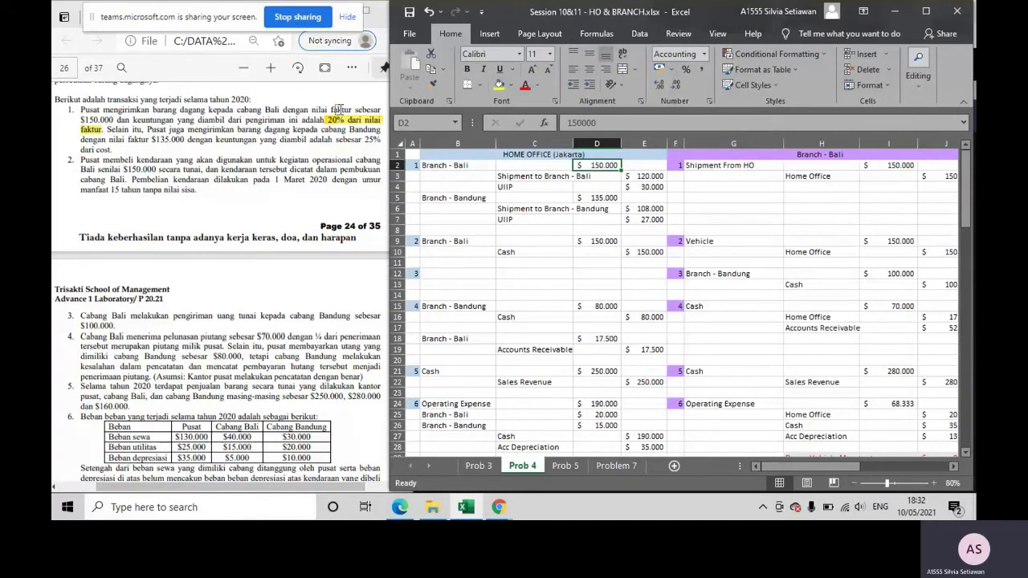
- Examine the Shipment to Branch - Bali line in row 3 and how the UIIP amount in E4 is calculated
{"action": "left_click", "coordinate": [518, 178]}
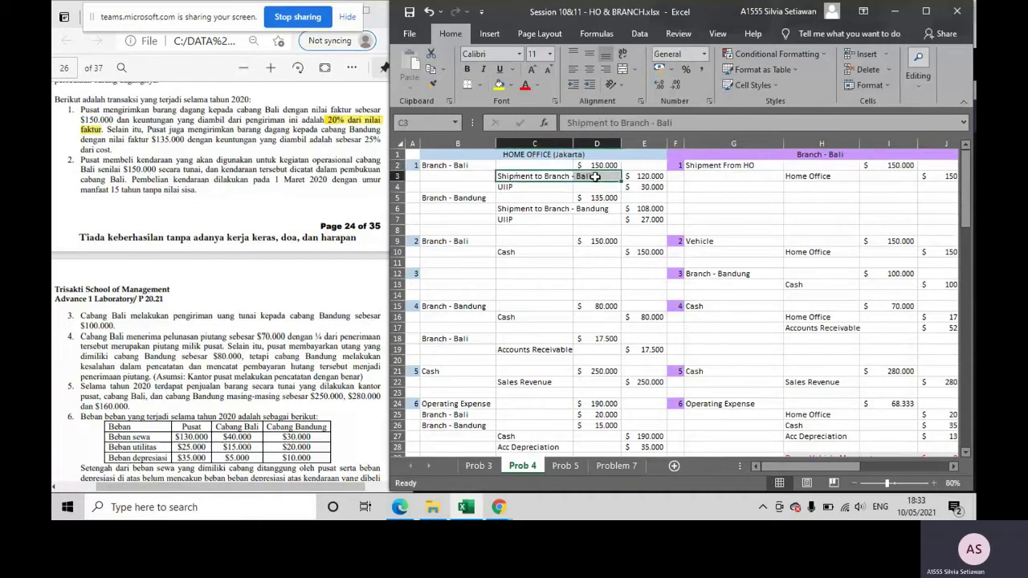
{"action": "left_click", "coordinate": [515, 176]}
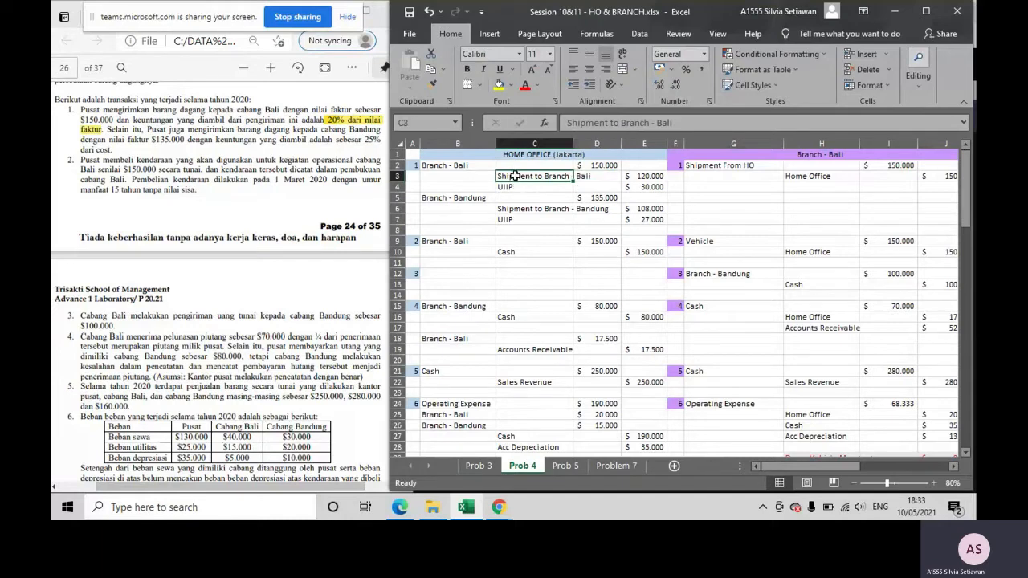
{"action": "left_click", "coordinate": [515, 187]}
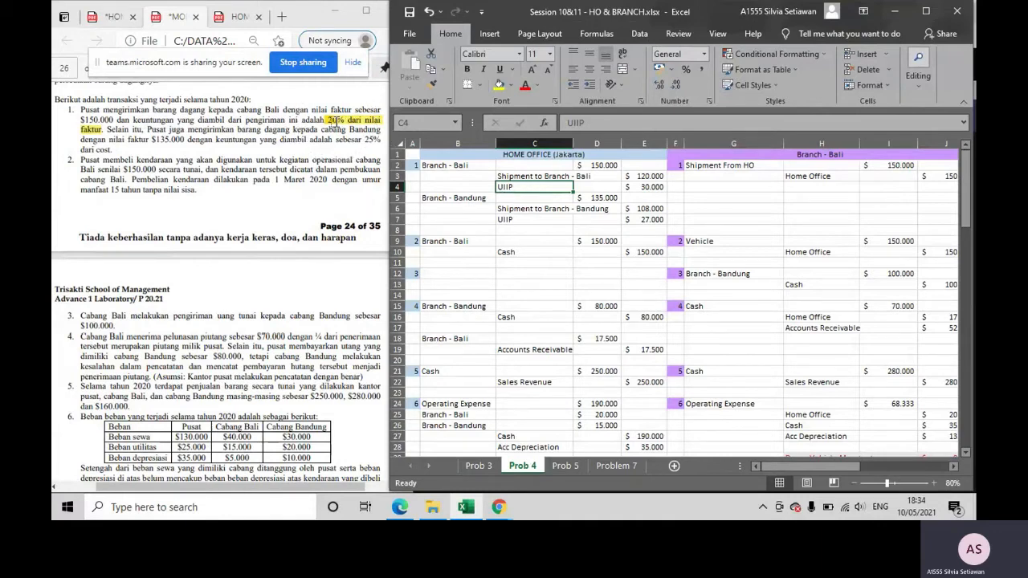
{"action": "left_click", "coordinate": [645, 187]}
{"action": "type", "text": "=D2-E3"}
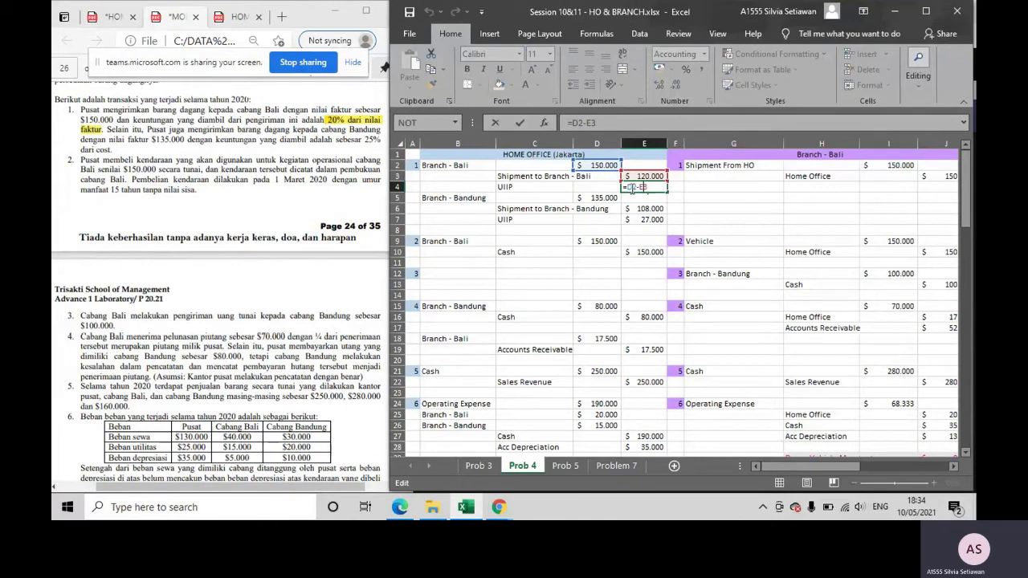
{"action": "key", "text": "Return"}
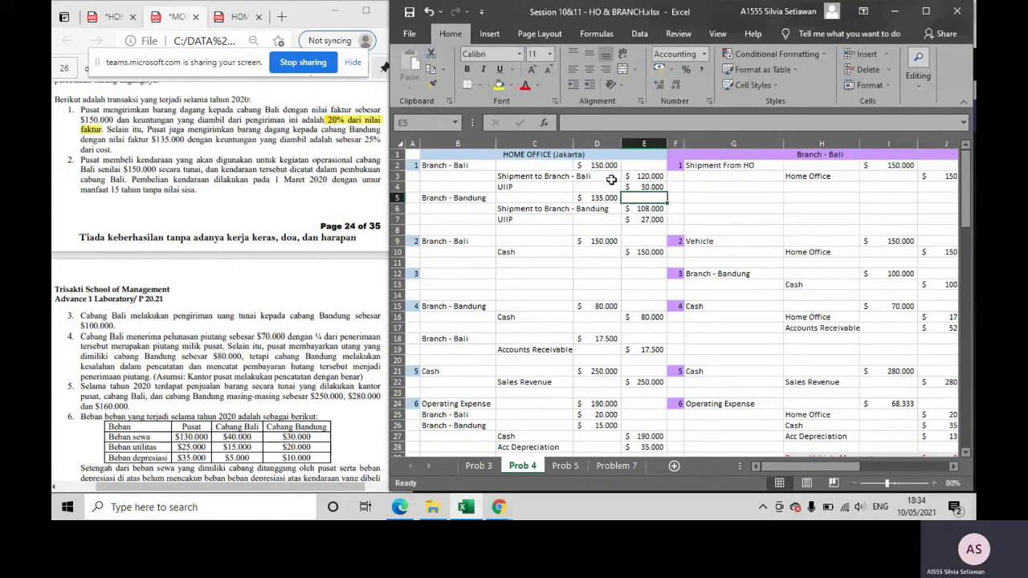
- Set the Branch - Bali UIIP amount in E4 to =20%*D2
{"action": "left_click", "coordinate": [632, 186]}
{"action": "type", "text": "=20"}
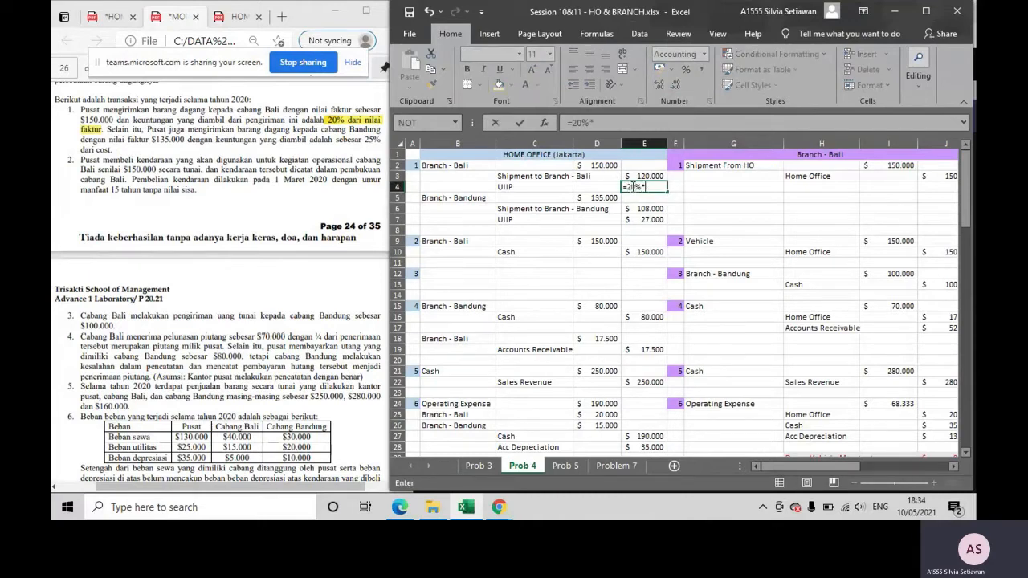
{"action": "type", "text": "%*"}
{"action": "left_click", "coordinate": [606, 165]}
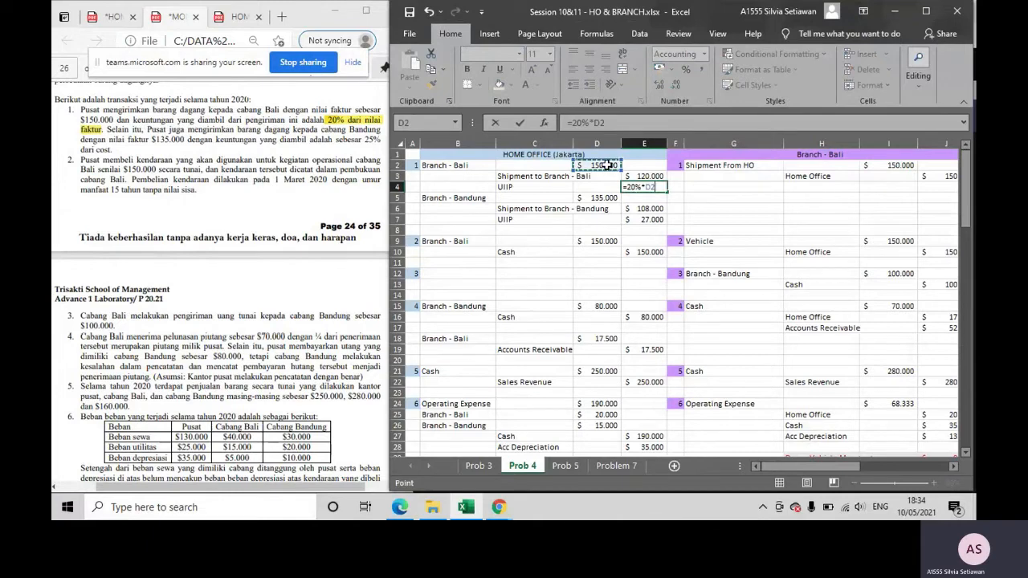
{"action": "key", "text": "Return"}
- Compare the UIIP formula in E4 with the Branch - Bali debit in D2 and the Shipment to Branch - Bali formula in E3
{"action": "left_click", "coordinate": [640, 187]}
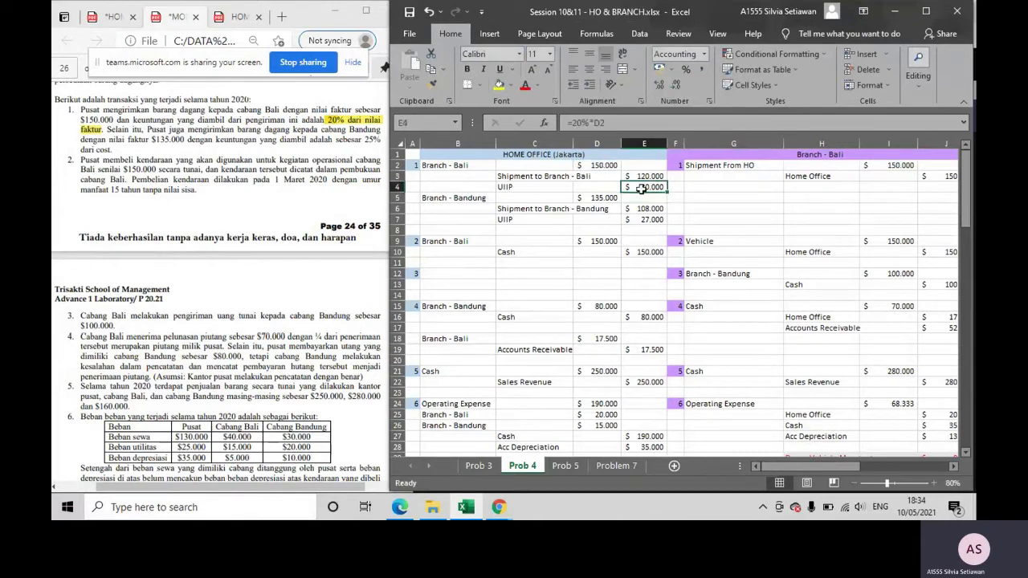
{"action": "left_click", "coordinate": [606, 166]}
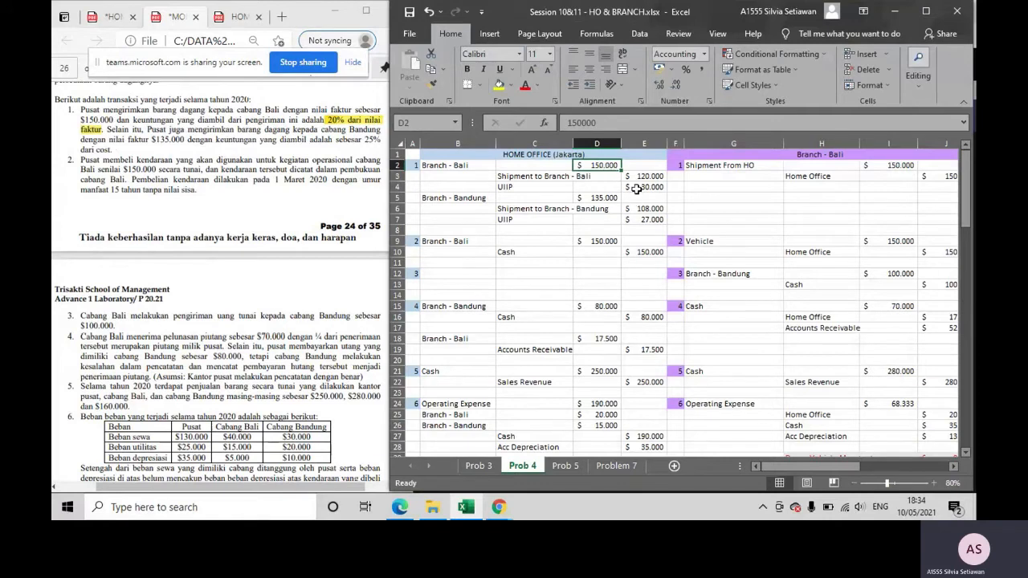
{"action": "left_click", "coordinate": [636, 186]}
{"action": "left_click", "coordinate": [634, 176]}
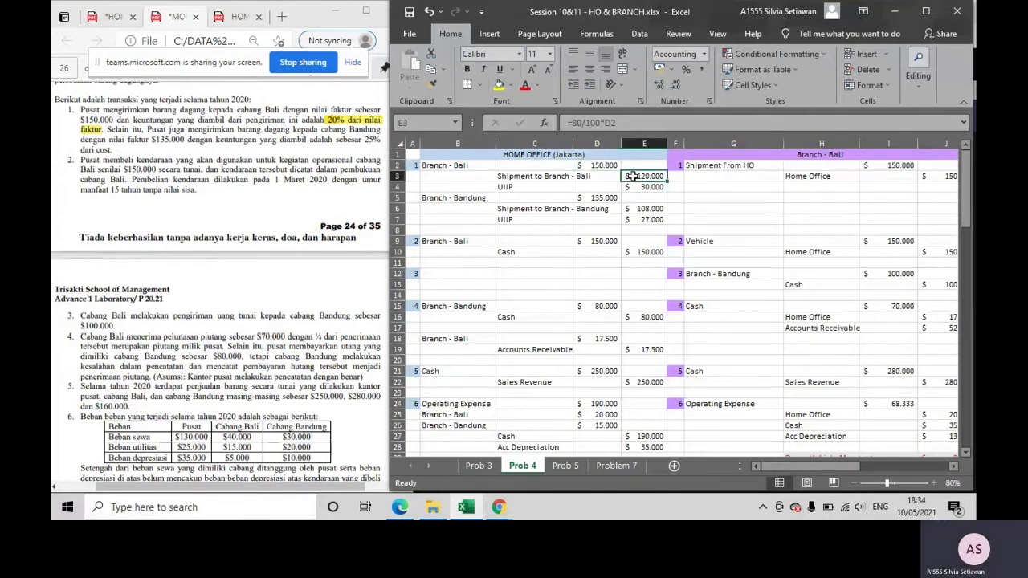
{"action": "left_click", "coordinate": [561, 176]}
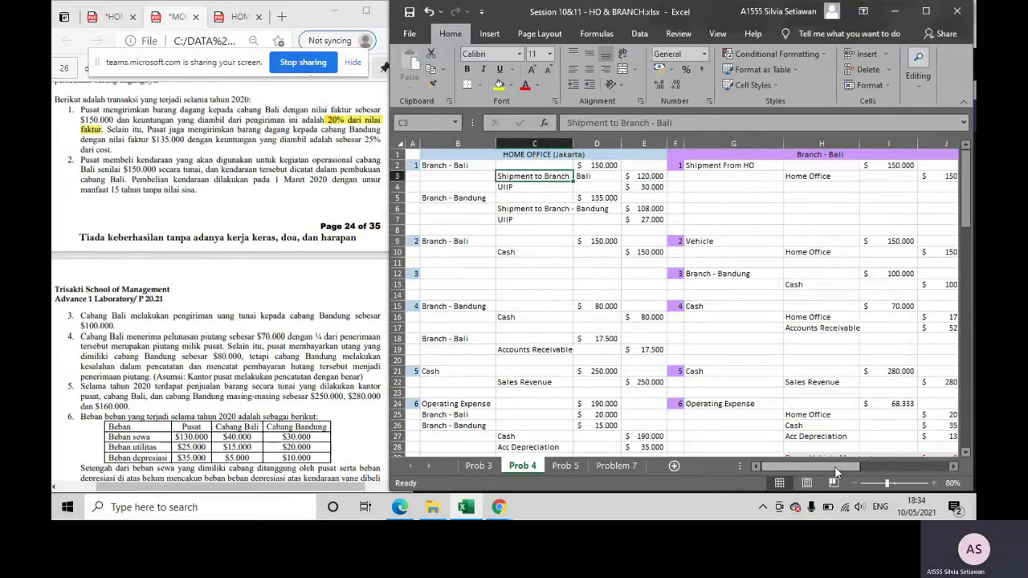
- Start a side calculation beyond the Branch - Bandung journal with the label "harga jual" in R4 and 150000 in T4
{"action": "left_click_drag", "start_coordinate": [834, 466], "coordinate": [946, 464]}
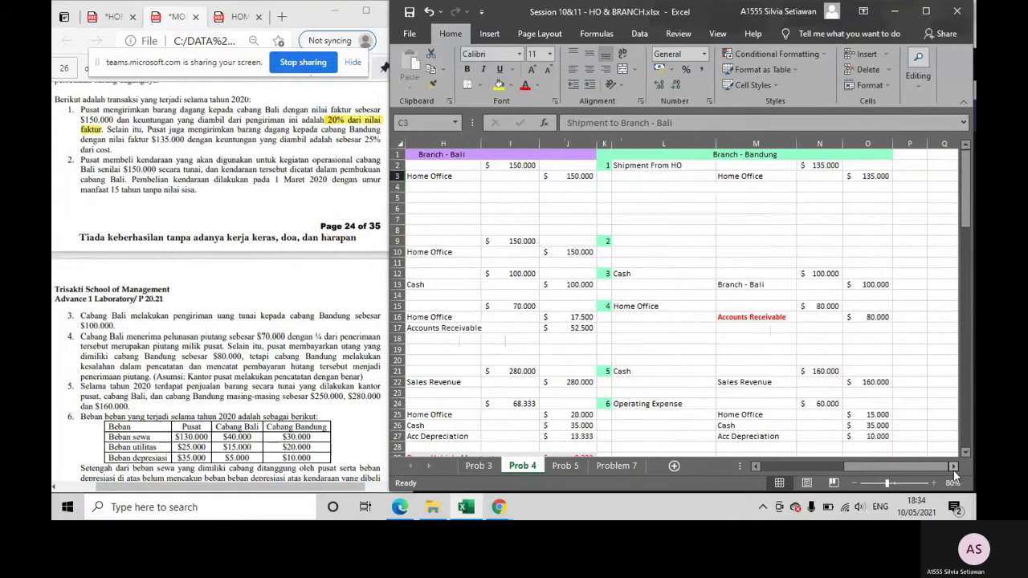
{"action": "left_click", "coordinate": [954, 466]}
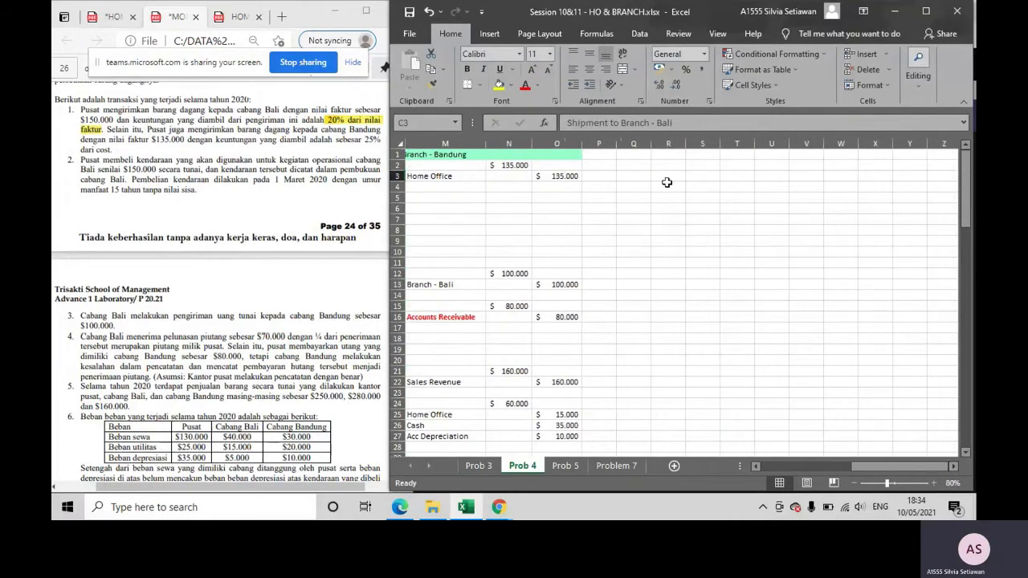
{"action": "left_click", "coordinate": [668, 193]}
{"action": "left_click", "coordinate": [670, 178]}
{"action": "left_click", "coordinate": [674, 187]}
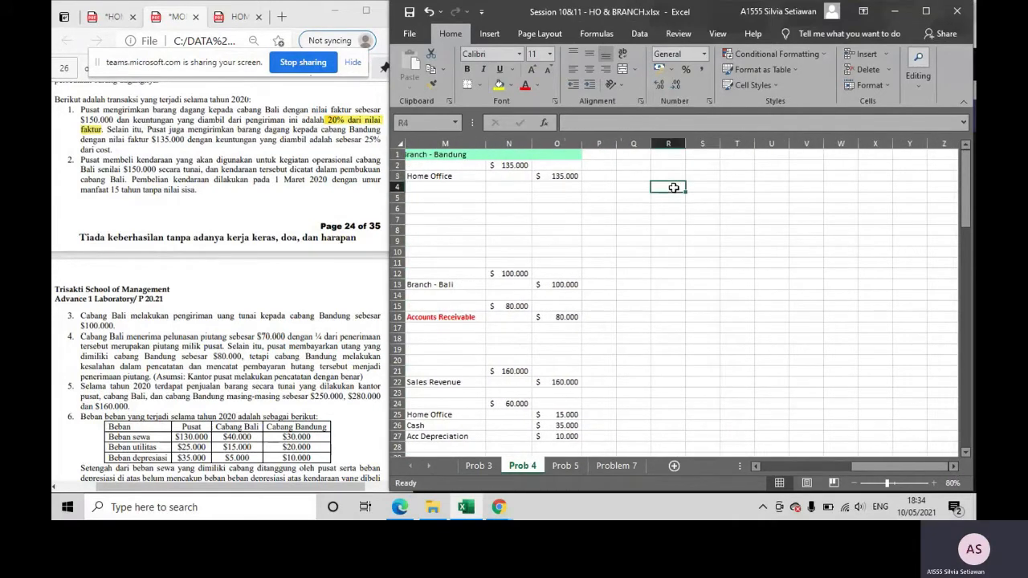
{"action": "type", "text": "harga jual"}
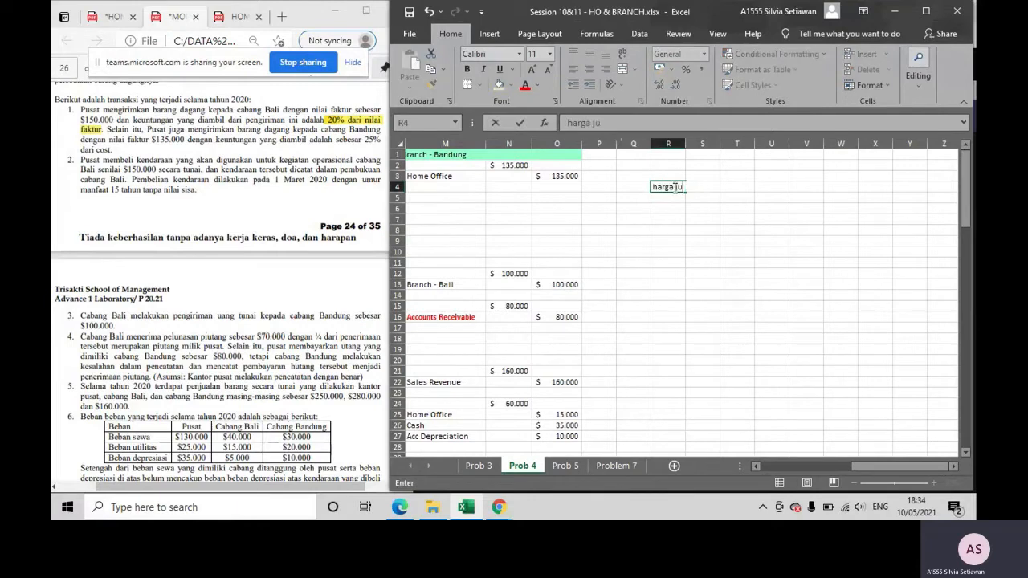
{"action": "key", "text": "Tab"}
{"action": "key", "text": "Tab"}
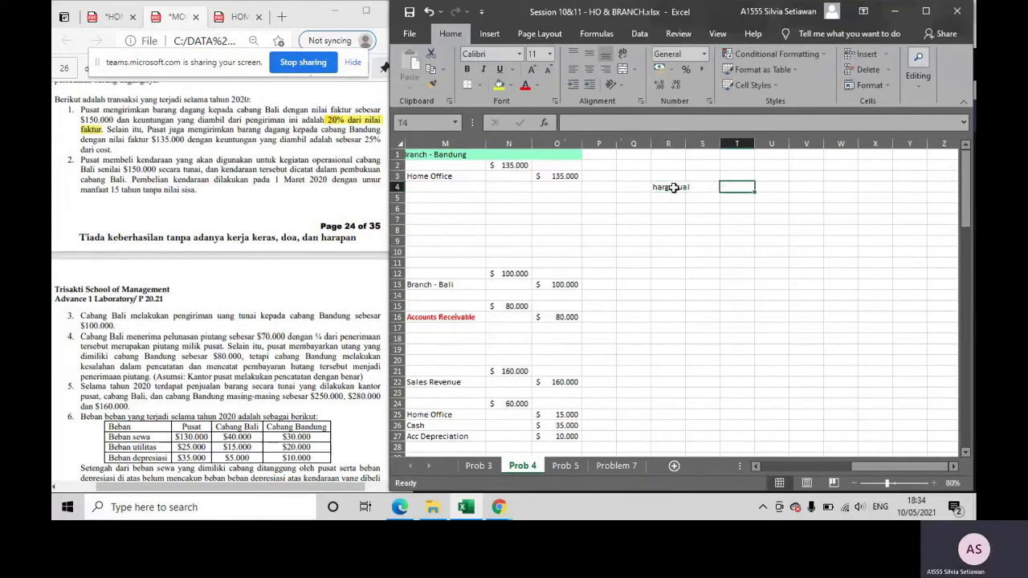
{"action": "type", "text": "150000"}
{"action": "key", "text": "Return"}
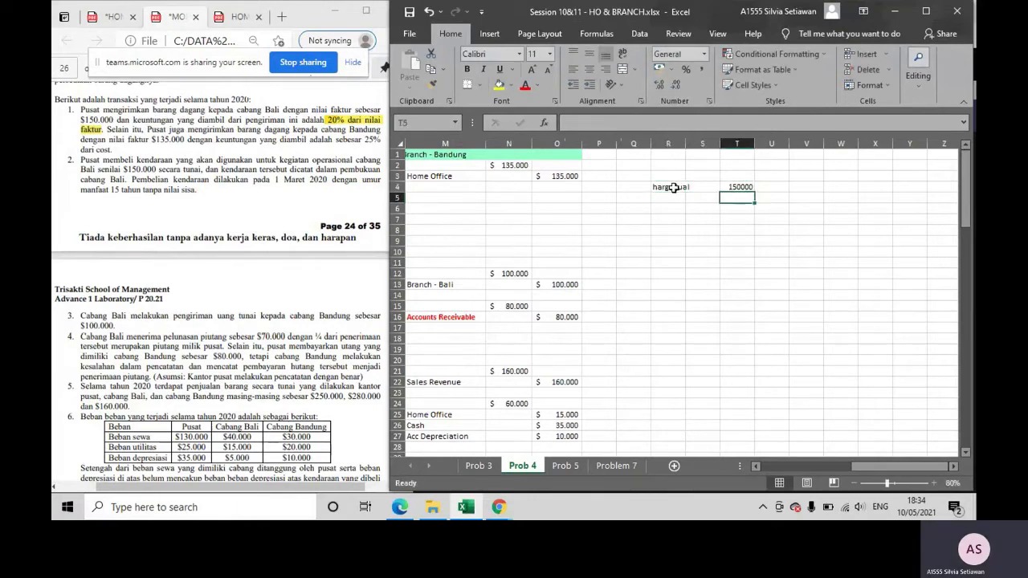
- Add the labels "cost" in R5 and "g/p" in R6 below "harga jual"
{"action": "type", "text": "cost"}
{"action": "key", "text": "Return"}
{"action": "type", "text": "g"}
{"action": "key", "text": "Right"}
{"action": "key", "text": "Right"}
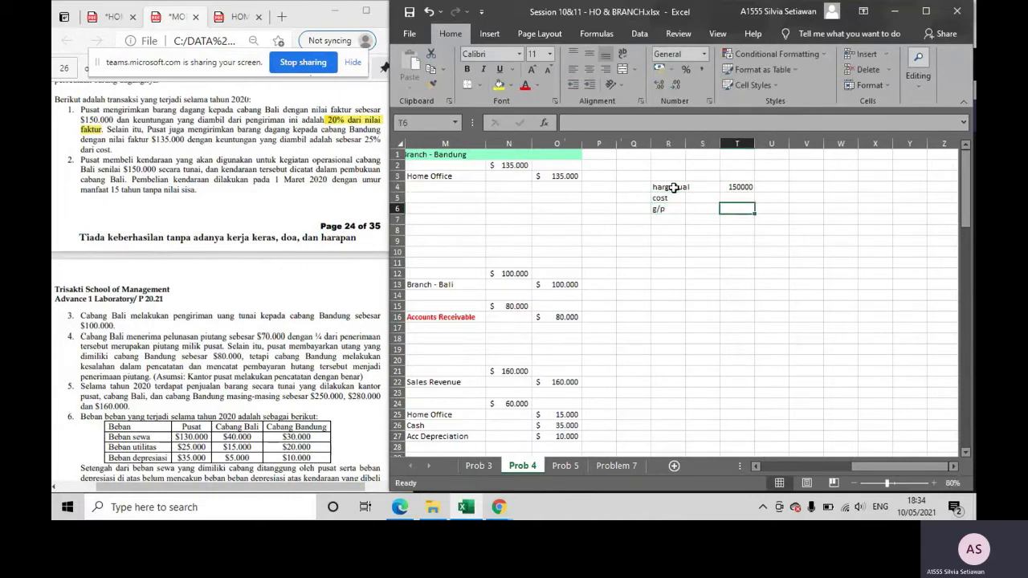
- Calculate the g/p amount in T6 with the formula =T4*20%
{"action": "type", "text": "="}
{"action": "key", "text": "Up"}
{"action": "key", "text": "Up"}
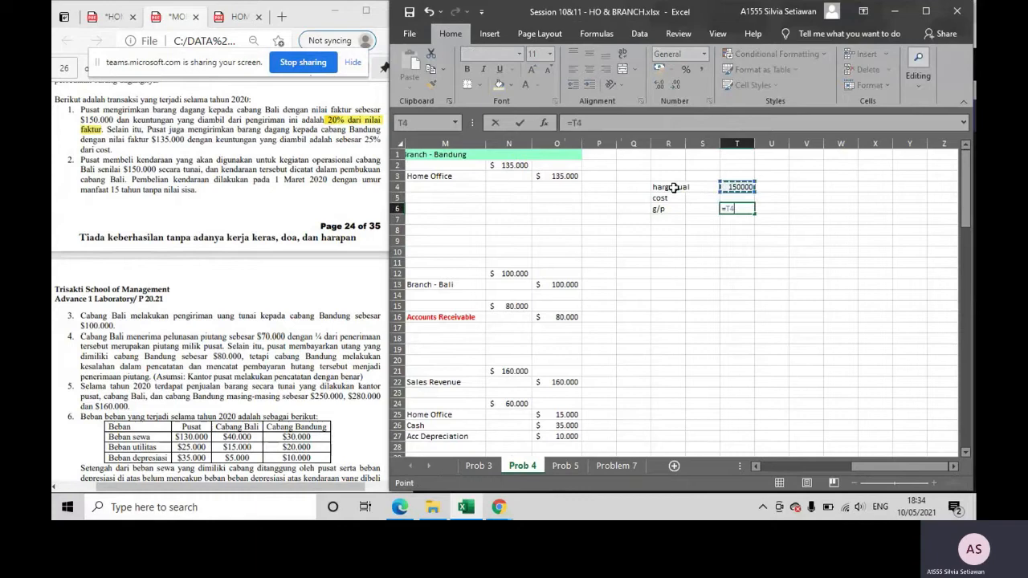
{"action": "type", "text": "*20%"}
{"action": "key", "text": "Return"}
- Calculate the cost in T5 as the selling price in T4 minus the g/p amount in T6
{"action": "key", "text": "Up"}
{"action": "key", "text": "Up"}
{"action": "type", "text": "="}
{"action": "key", "text": "Up"}
{"action": "type", "text": "-"}
{"action": "key", "text": "Down"}
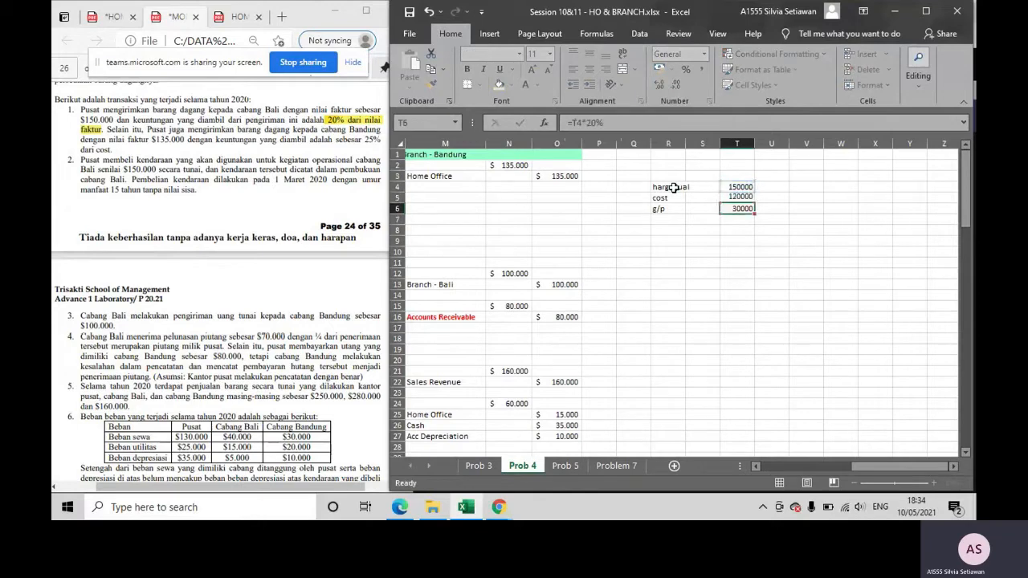
{"action": "key", "text": "Return"}
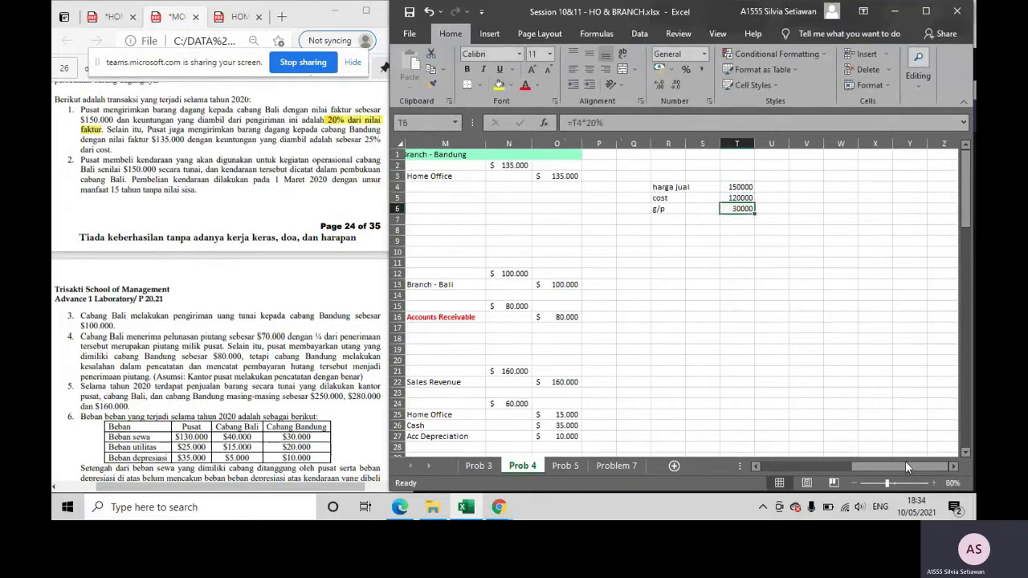
- Compare the Home Office shipment entries for Branch - Bali and Branch - Bandung, including the Bandung debit in D5
{"action": "left_click_drag", "start_coordinate": [905, 463], "coordinate": [739, 447]}
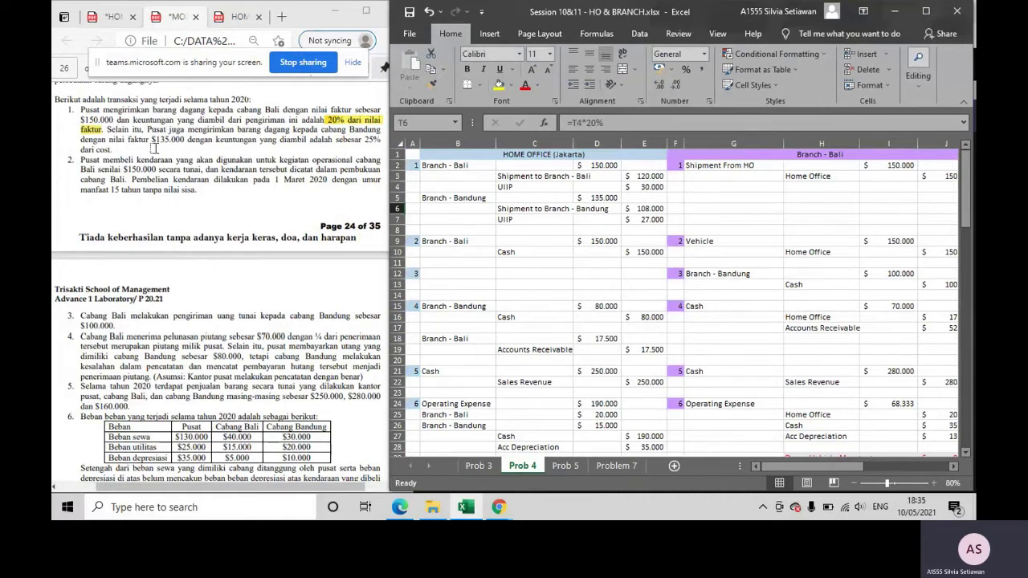
{"action": "left_click", "coordinate": [489, 209]}
{"action": "left_click_drag", "start_coordinate": [484, 198], "coordinate": [530, 219]}
{"action": "left_click_drag", "start_coordinate": [461, 164], "coordinate": [514, 187]}
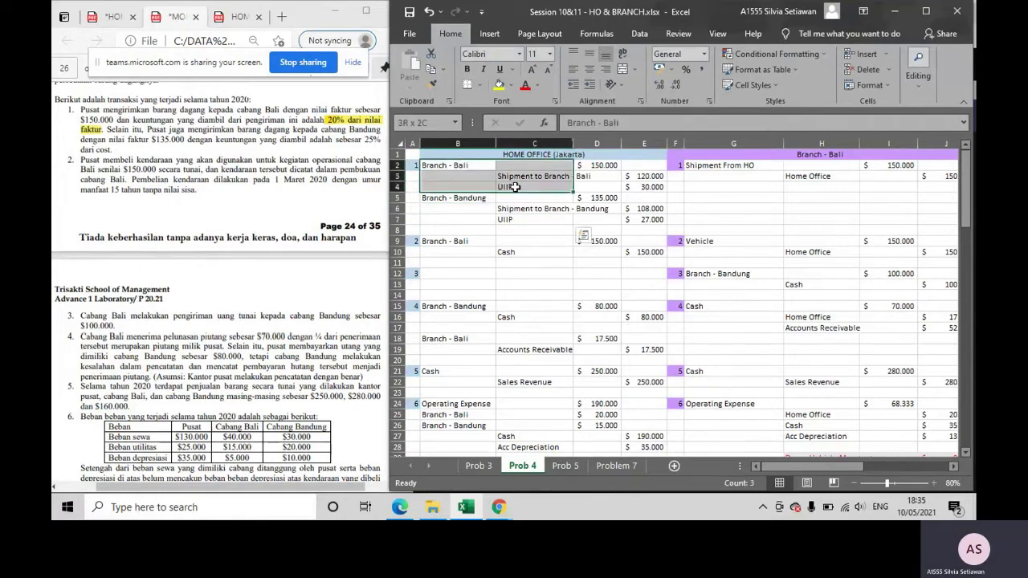
{"action": "left_click", "coordinate": [480, 198]}
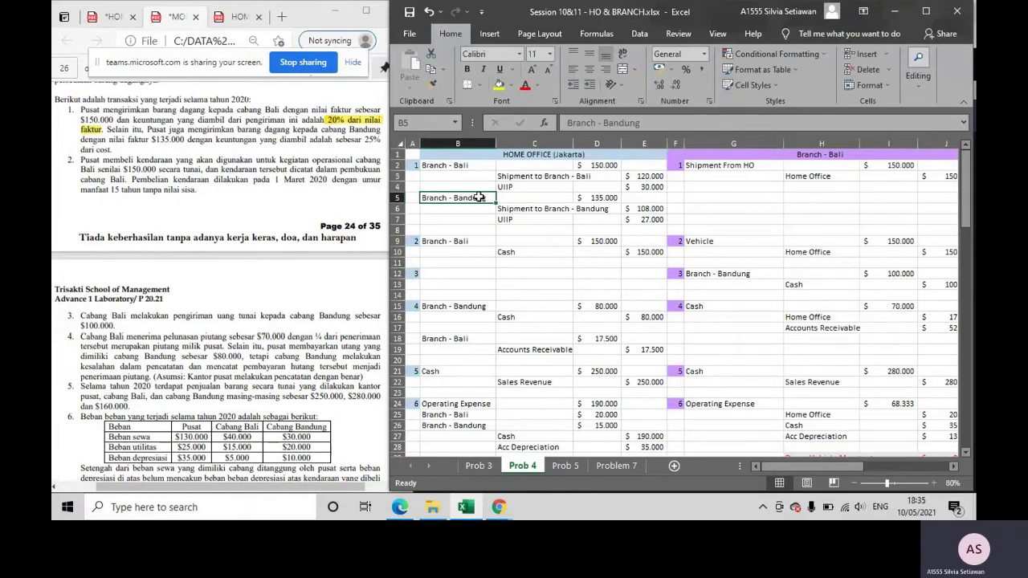
{"action": "left_click", "coordinate": [597, 197]}
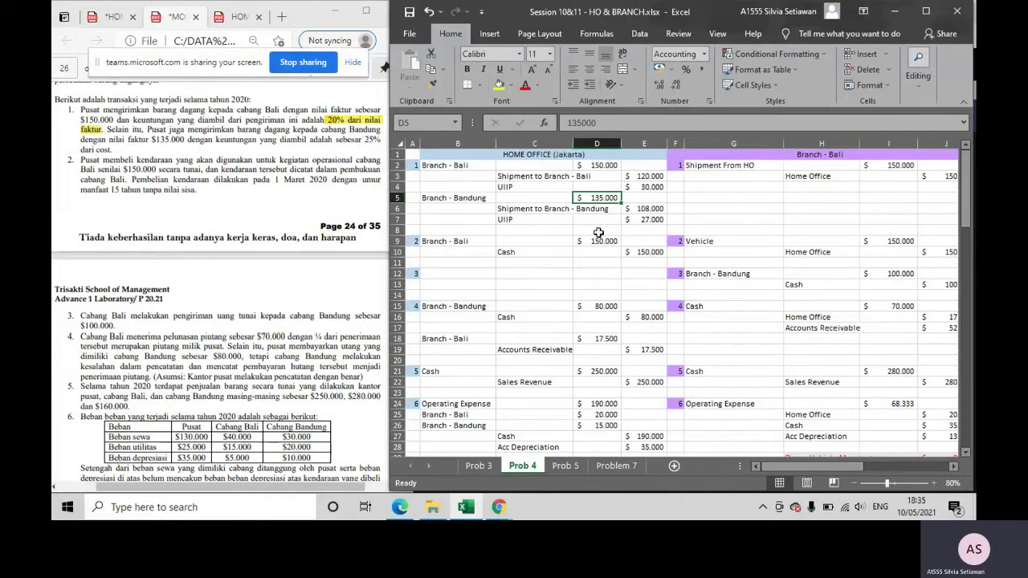
- Replace the Shipment to Branch - Bandung formula in E6 with =D5/125%
{"action": "left_click", "coordinate": [635, 210]}
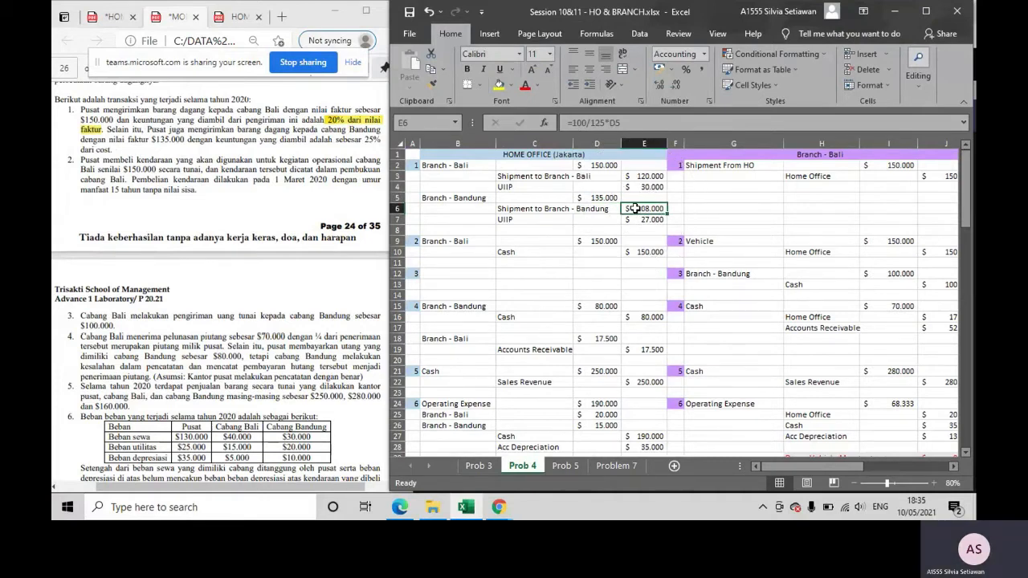
{"action": "type", "text": "="}
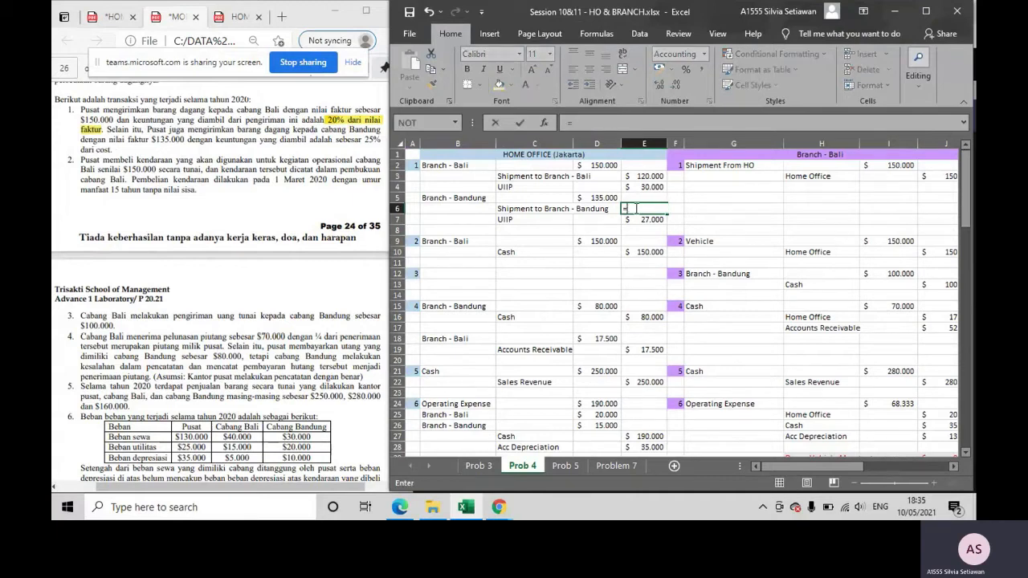
{"action": "left_click", "coordinate": [608, 199]}
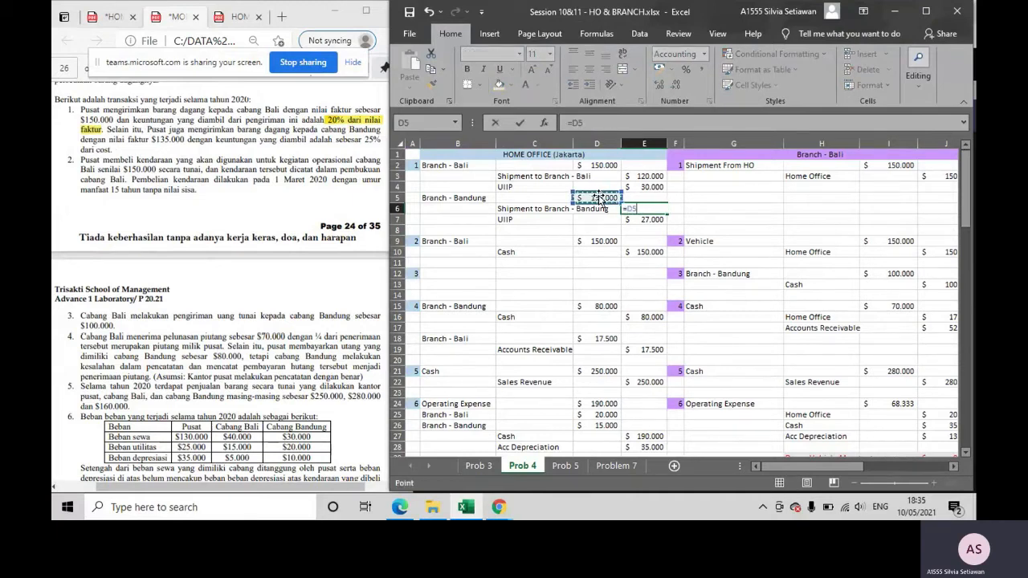
{"action": "type", "text": "/125%"}
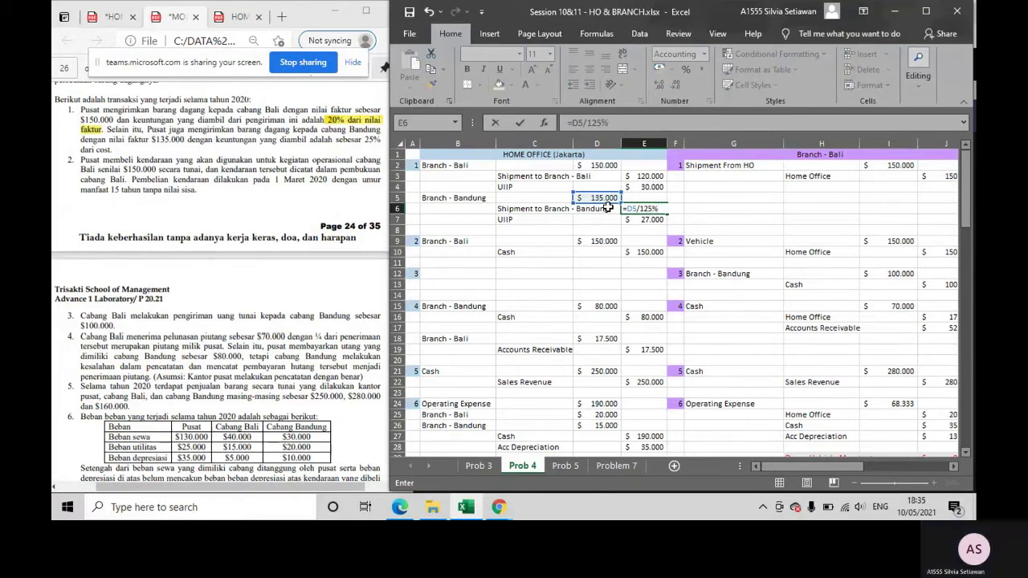
{"action": "key", "text": "Return"}
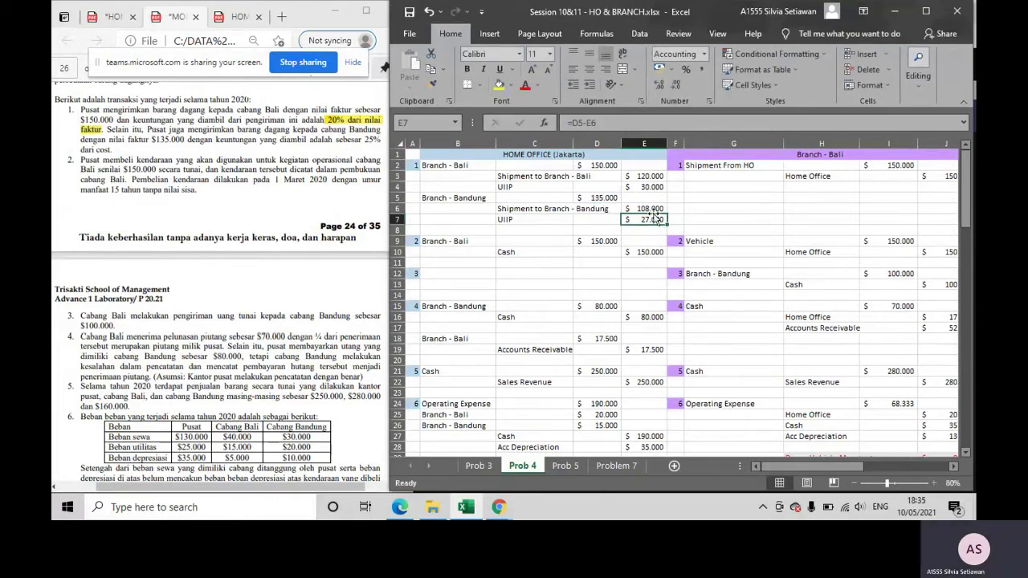
- Set the Branch - Bandung UIIP in E7 to =E6*25%, highlighting "25% dari cost" in transaction 1 of the problem text
{"action": "double_click", "coordinate": [638, 219]}
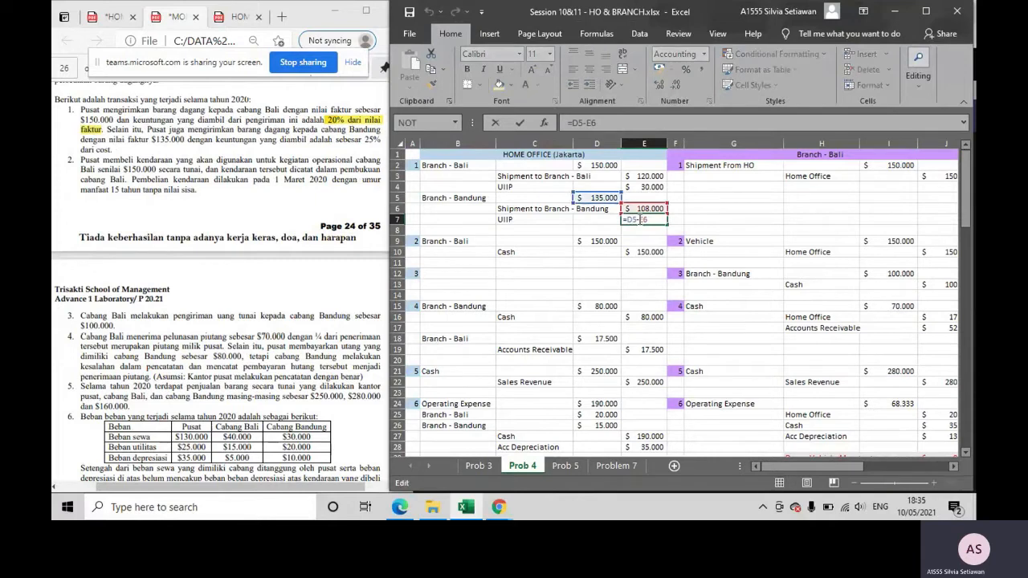
{"action": "key", "text": "BackSpace"}
{"action": "key", "text": "BackSpace"}
{"action": "key", "text": "BackSpace"}
{"action": "key", "text": "BackSpace"}
{"action": "key", "text": "BackSpace"}
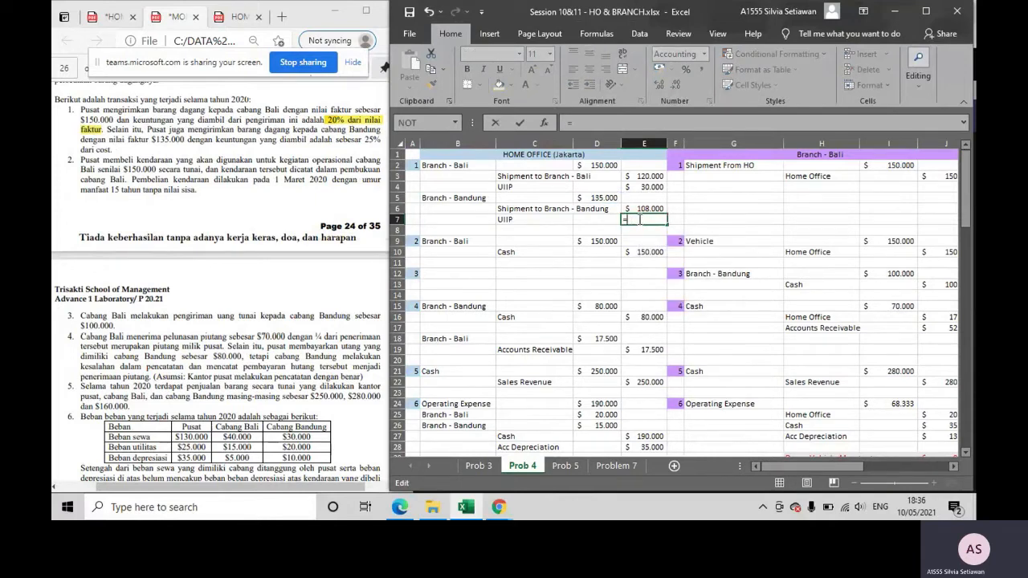
{"action": "left_click", "coordinate": [646, 209]}
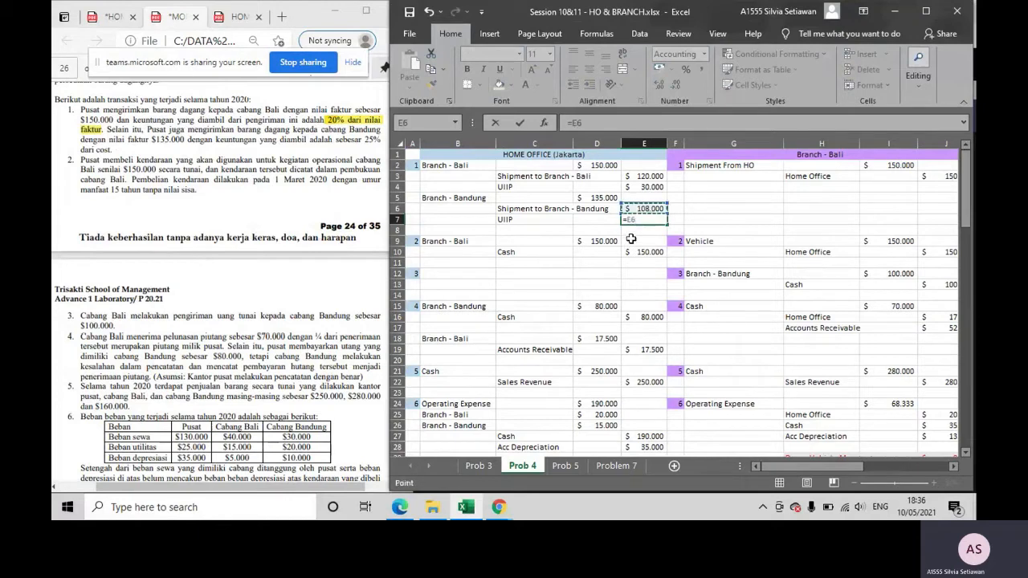
{"action": "type", "text": "*25%$"}
{"action": "mouse_move", "coordinate": [364, 139]}
{"action": "left_mouse_down"}
{"action": "mouse_move", "coordinate": [233, 165]}
{"action": "mouse_move", "coordinate": [93, 149]}
{"action": "mouse_move", "coordinate": [110, 153]}
{"action": "left_mouse_up"}
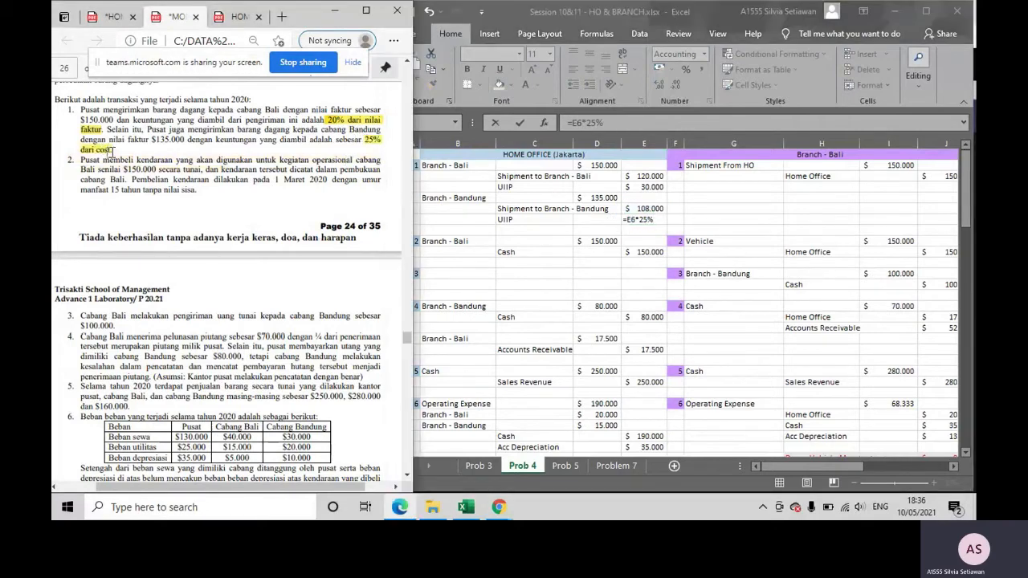
{"action": "left_click", "coordinate": [653, 217]}
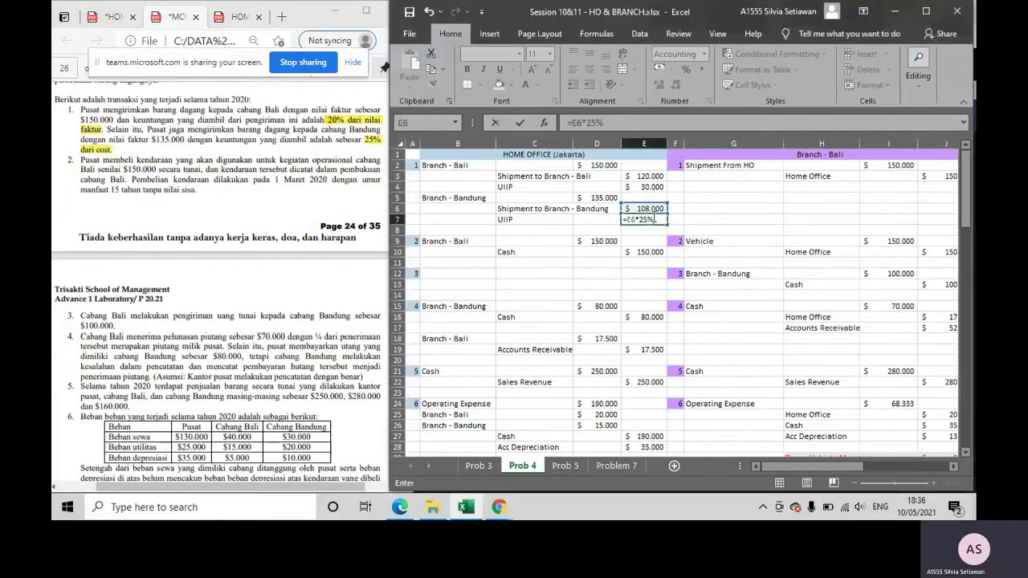
{"action": "key", "text": "Return"}
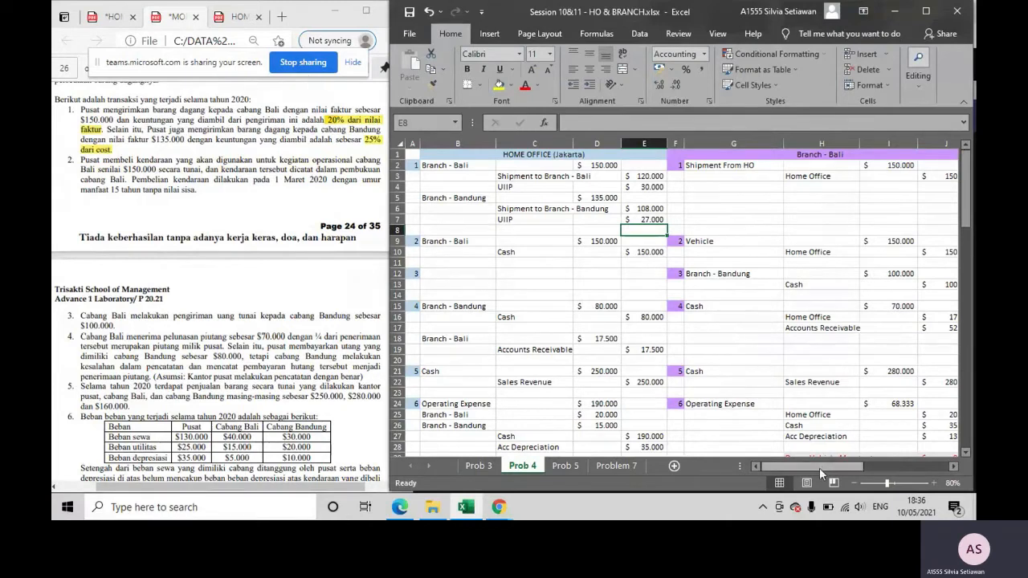
- Compare the Shipment to Branch - Bali line with the Shipment From HO and Home Office lines in the Branch - Bali journal
{"action": "mouse_move", "coordinate": [819, 468]}
{"action": "left_mouse_down"}
{"action": "mouse_move", "coordinate": [873, 466]}
{"action": "mouse_move", "coordinate": [823, 463]}
{"action": "left_mouse_up"}
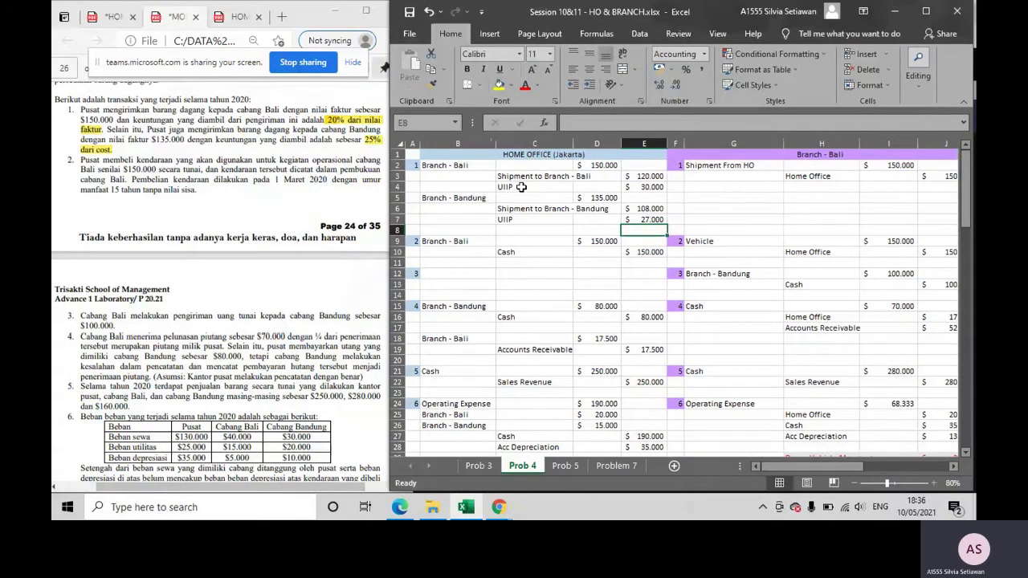
{"action": "key", "text": "ctrl"}
{"action": "key", "text": "ctrl"}
{"action": "left_click", "coordinate": [727, 167]}
{"action": "left_click", "coordinate": [558, 178]}
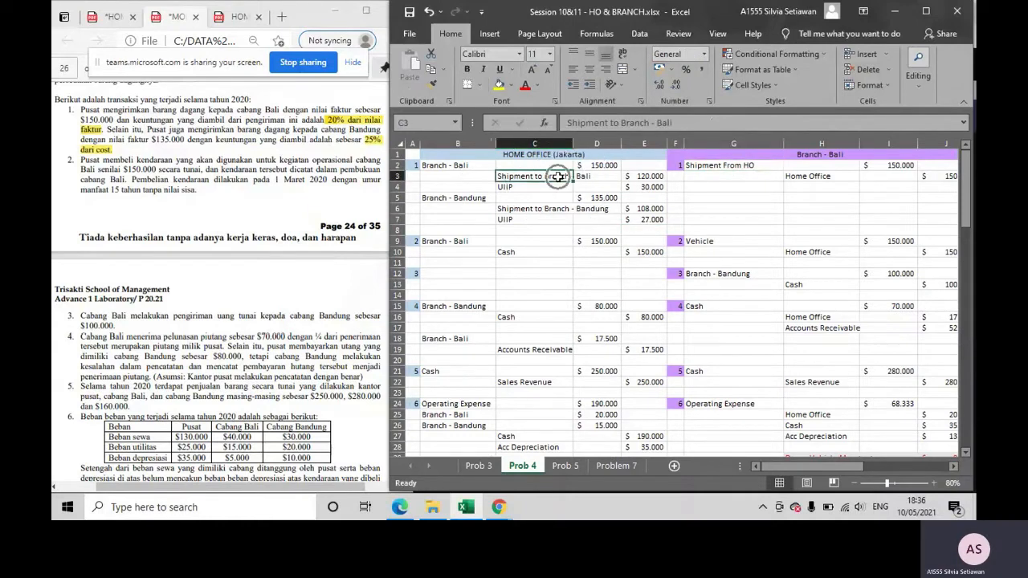
{"action": "left_click", "coordinate": [700, 171]}
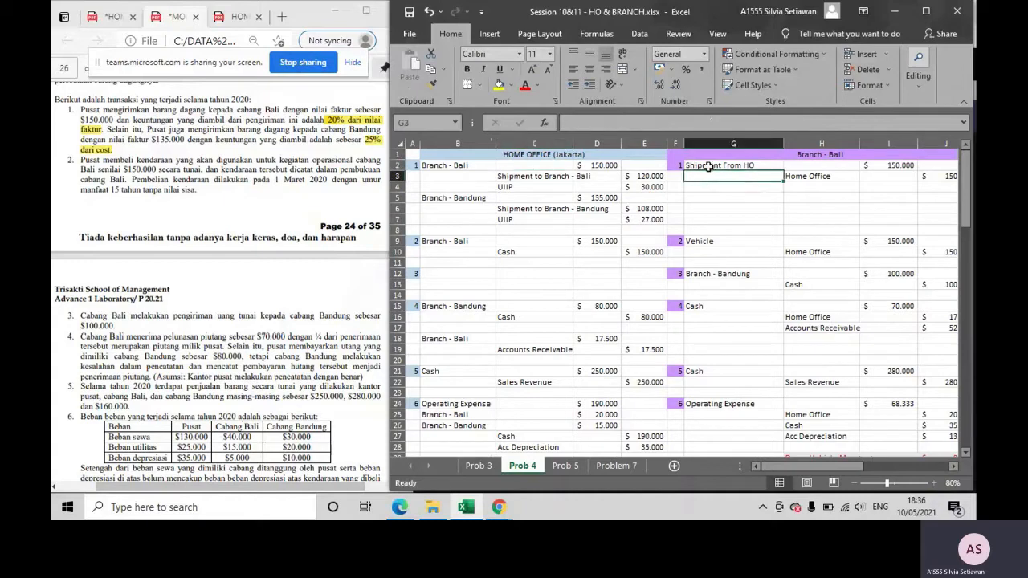
{"action": "left_click", "coordinate": [791, 176]}
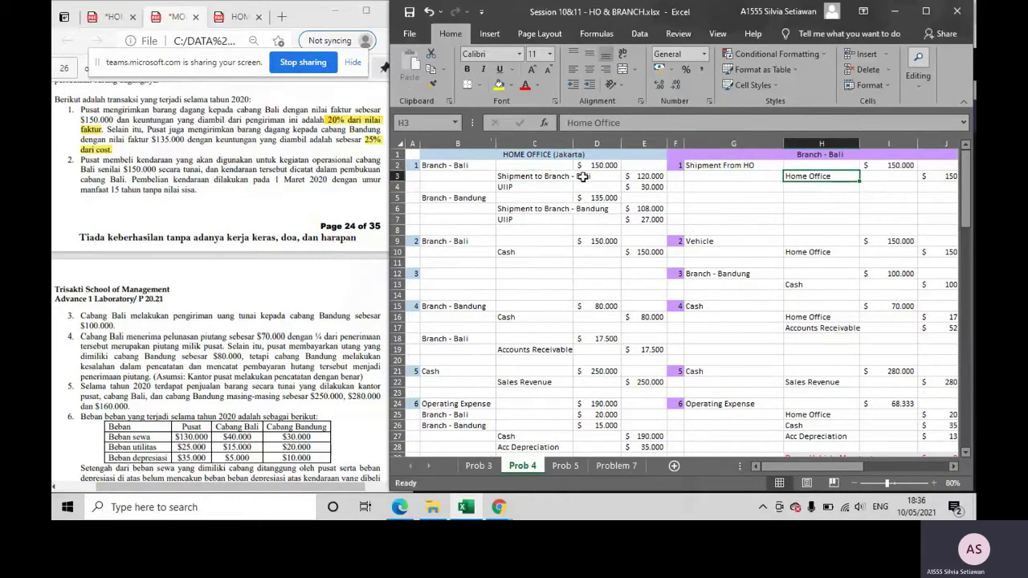
- Compare the Home Office shipment entries for transaction 1 with the Shipment From HO and Home Office lines in the Branch - Bandung journal
{"action": "left_click", "coordinate": [481, 166]}
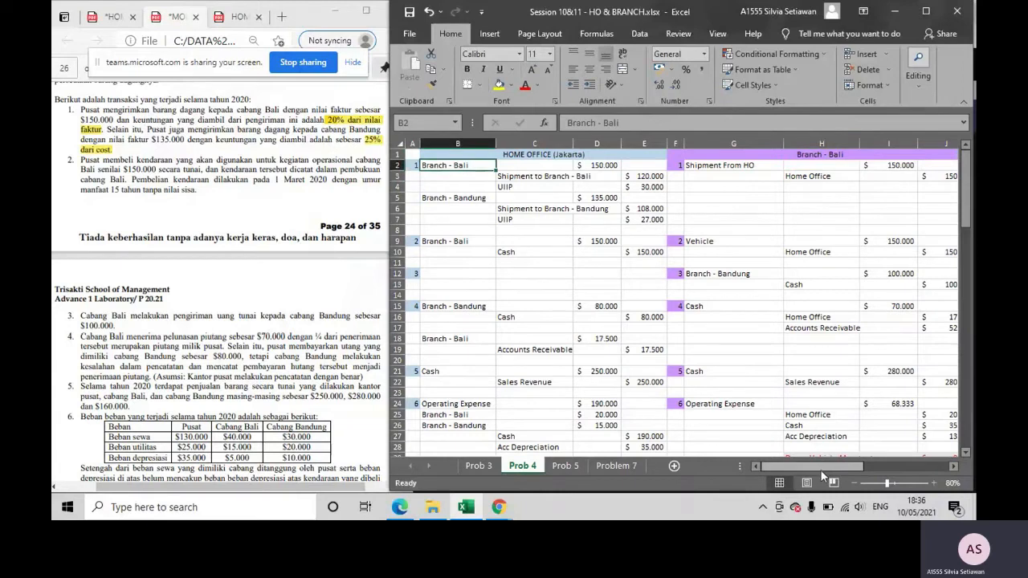
{"action": "left_click_drag", "start_coordinate": [821, 466], "coordinate": [932, 461]}
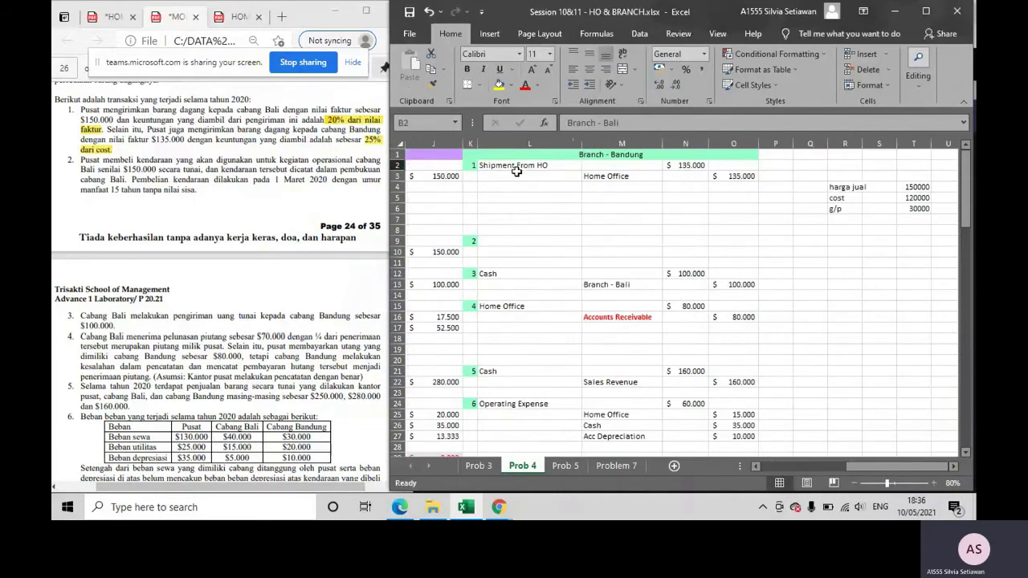
{"action": "left_click_drag", "start_coordinate": [917, 467], "coordinate": [845, 464]}
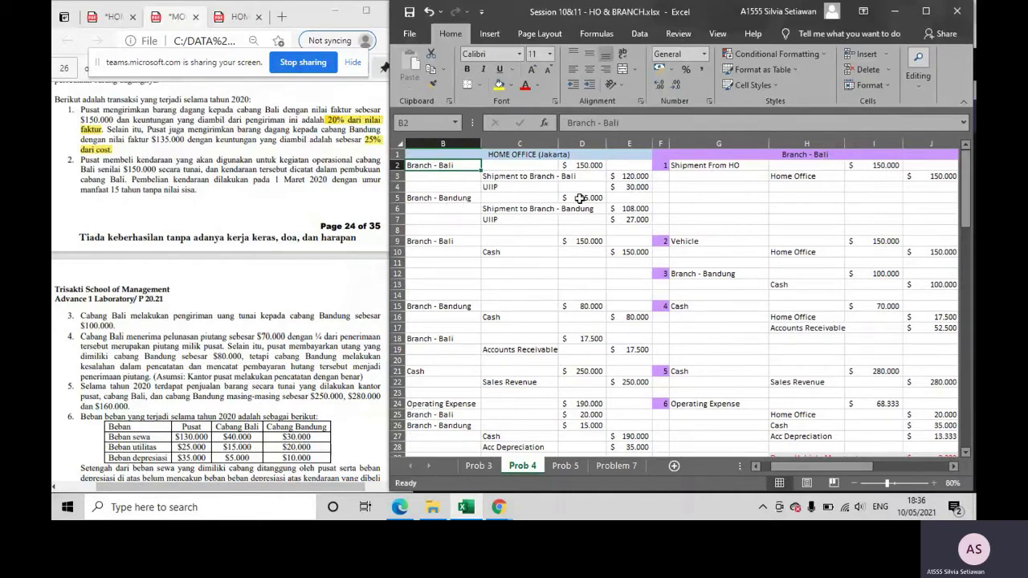
{"action": "left_click_drag", "start_coordinate": [853, 467], "coordinate": [929, 466]}
{"action": "key", "text": "ctrl"}
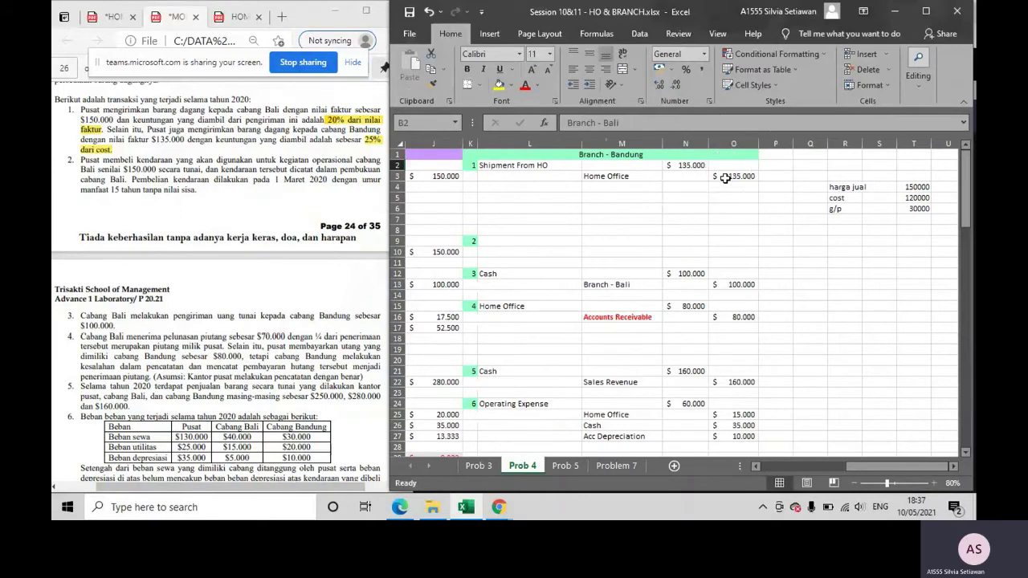
{"action": "left_click_drag", "start_coordinate": [910, 469], "coordinate": [825, 467]}
- Highlight "cabang Bali" in transaction 2 of the problem text
{"action": "scroll", "coordinate": [610, 305], "scroll_direction": "down", "scroll_amount": 2}
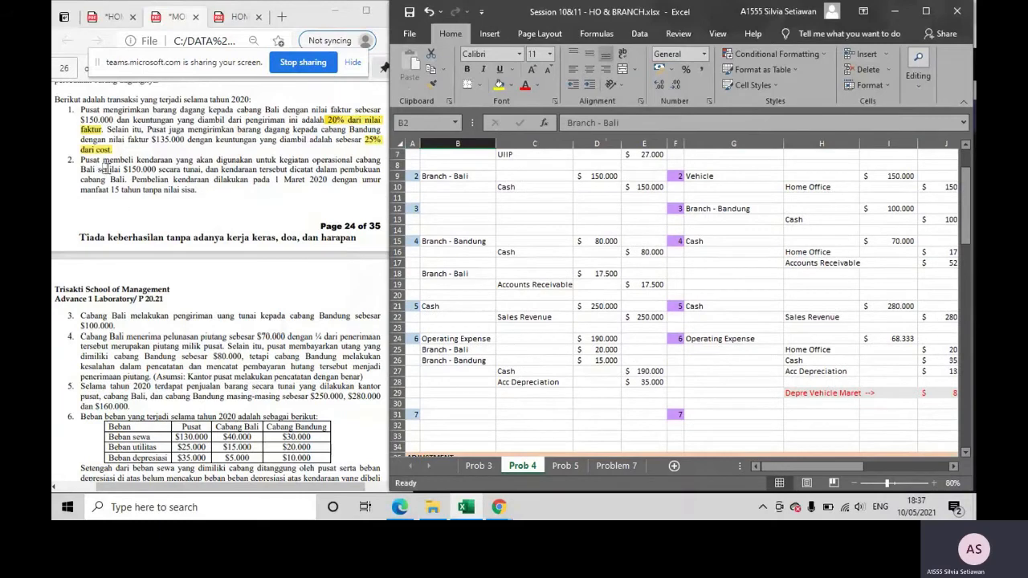
{"action": "scroll", "coordinate": [134, 172], "scroll_direction": "down", "scroll_amount": 1}
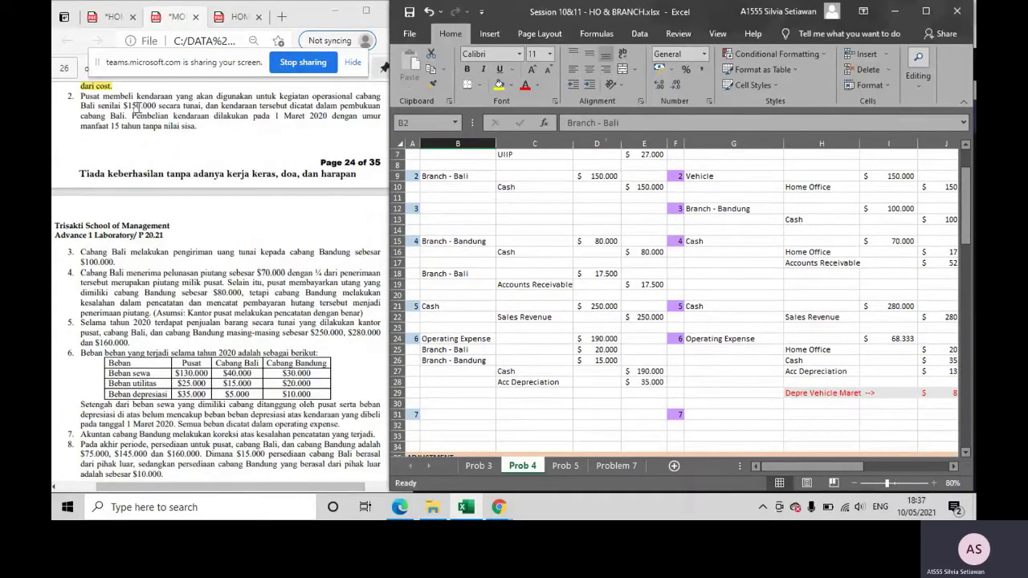
{"action": "left_click_drag", "start_coordinate": [354, 97], "coordinate": [98, 106]}
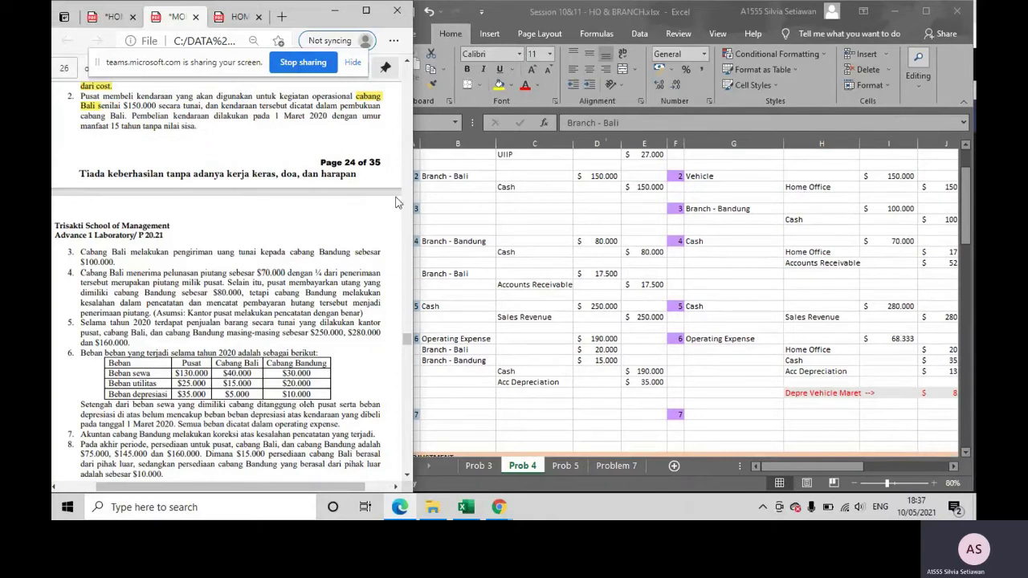
- Review the Home Office Cash and Branch - Bali lines for transaction 2, and highlight "pembukuan cabang Bali" in the problem text
{"action": "left_click", "coordinate": [524, 212]}
{"action": "scroll", "coordinate": [534, 253], "scroll_direction": "up", "scroll_amount": 2}
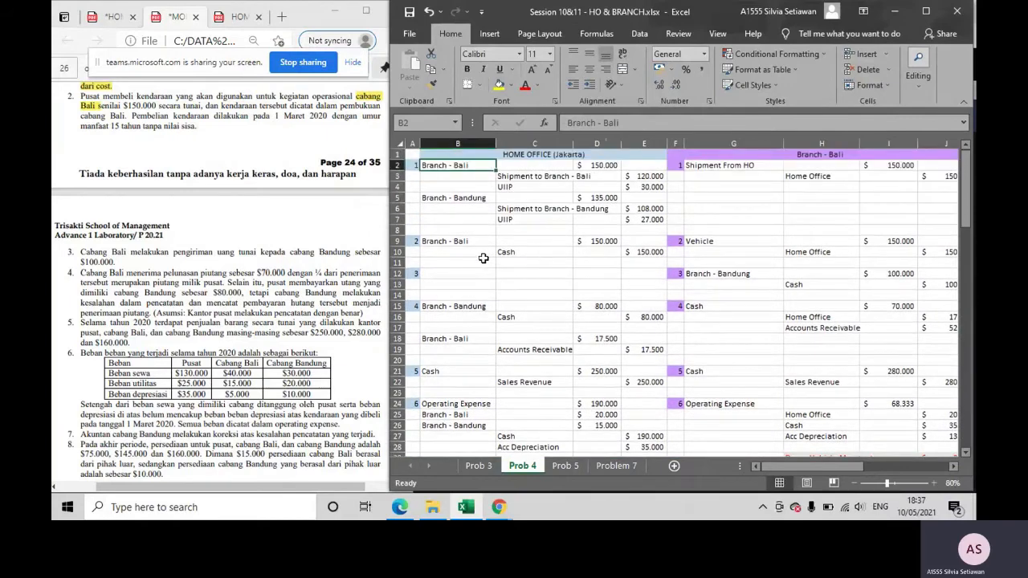
{"action": "left_click", "coordinate": [505, 251]}
{"action": "key", "text": "ctrl"}
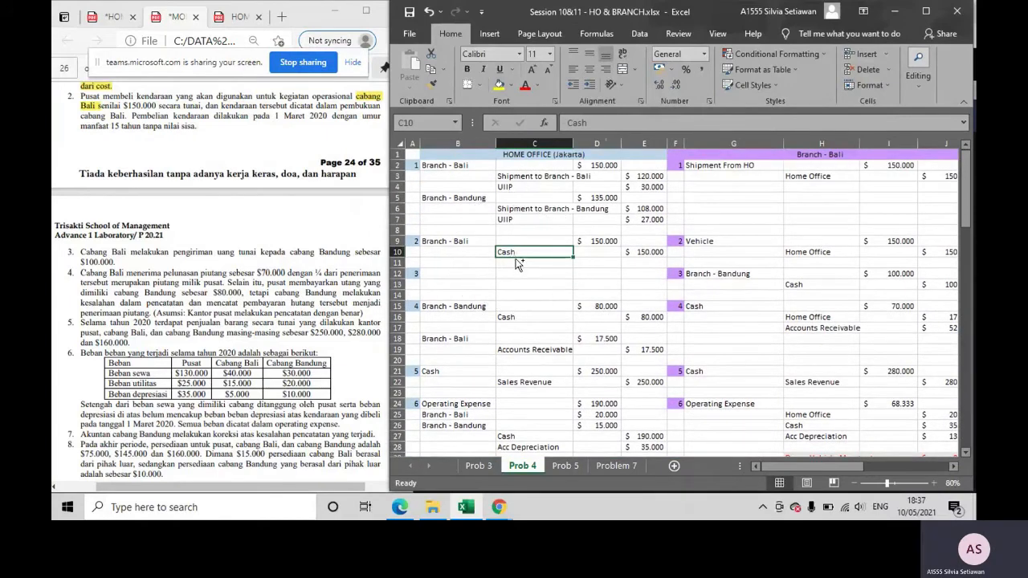
{"action": "left_click", "coordinate": [445, 244]}
{"action": "key", "text": "ctrl"}
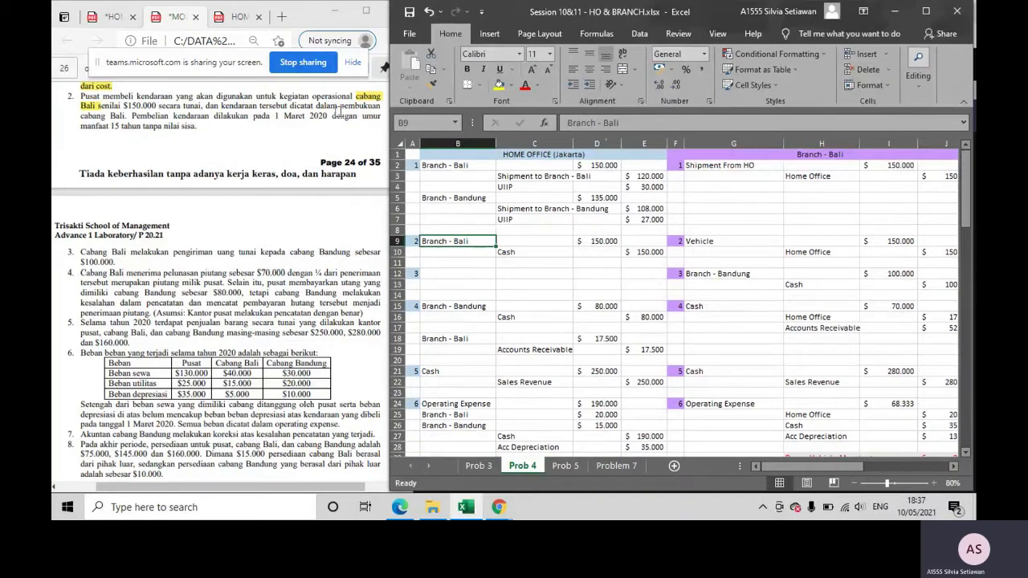
{"action": "left_click_drag", "start_coordinate": [340, 105], "coordinate": [131, 114]}
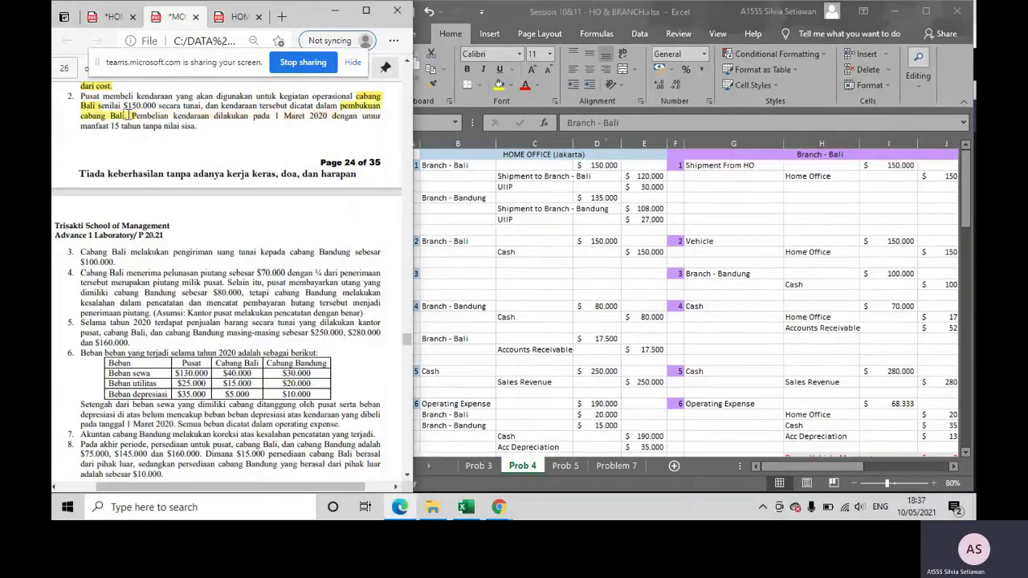
- Compare the transaction 2 vehicle purchase accounts and amounts across the Home Office, Branch - Bali and Branch - Bandung journals
{"action": "key", "text": "alt+Tab"}
{"action": "left_click", "coordinate": [764, 240]}
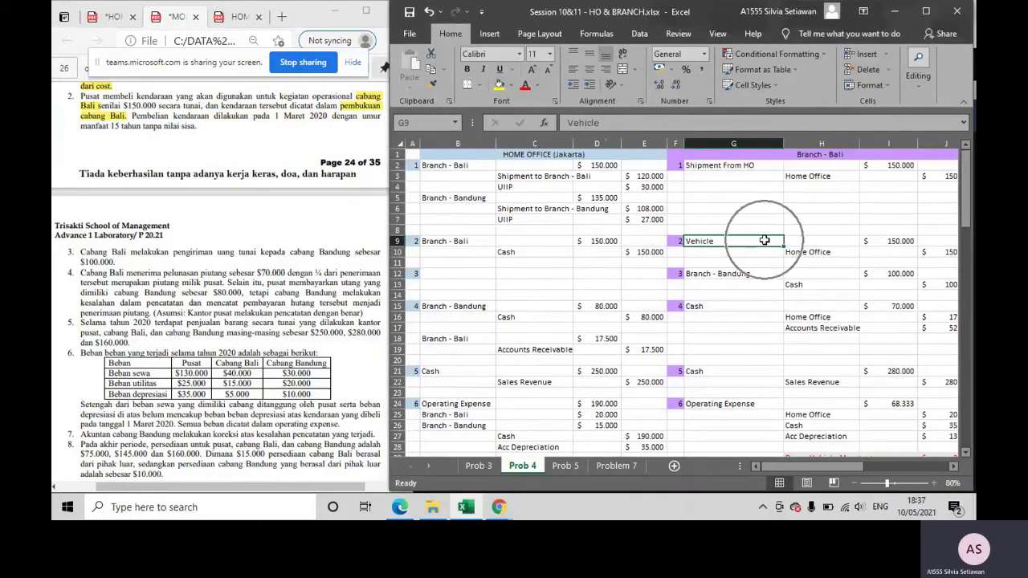
{"action": "left_click", "coordinate": [537, 250]}
{"action": "key", "text": "ctrl"}
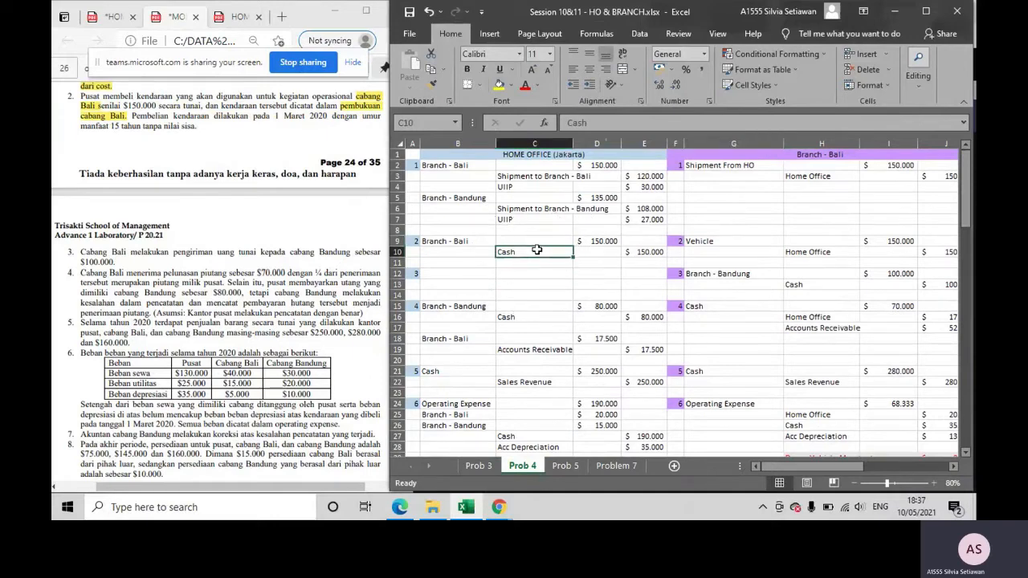
{"action": "left_click", "coordinate": [473, 240]}
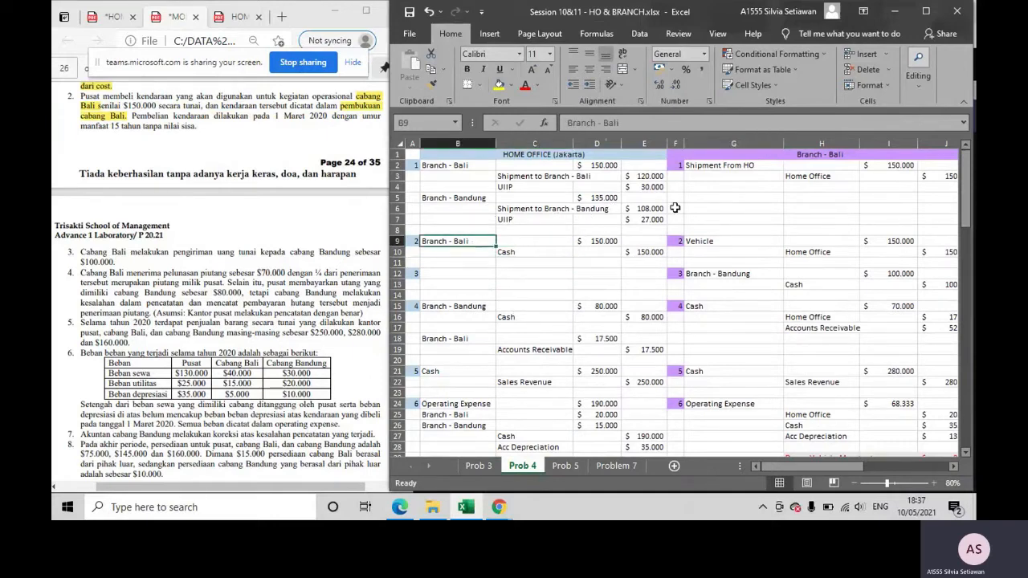
{"action": "left_click", "coordinate": [704, 239]}
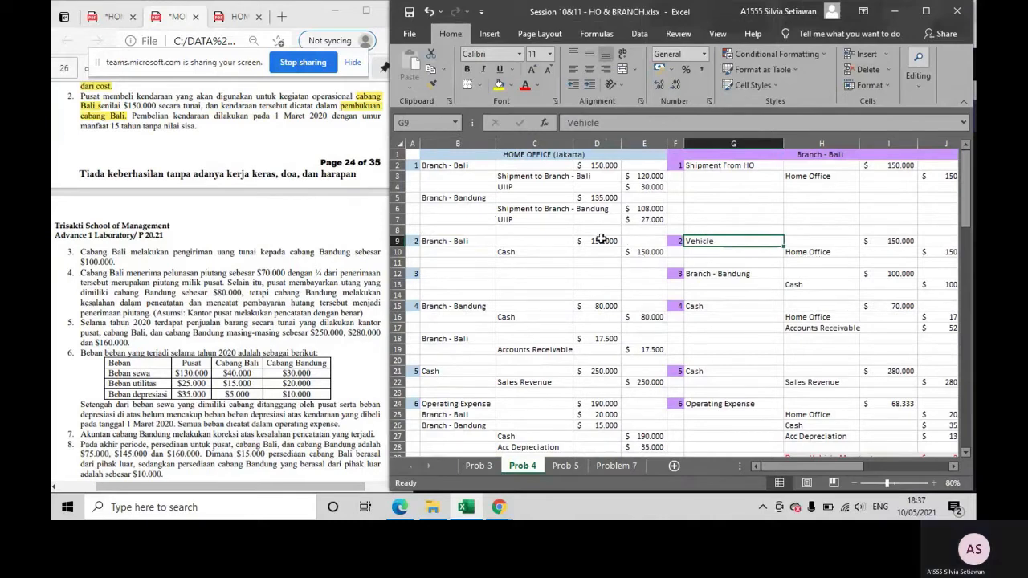
{"action": "left_click", "coordinate": [601, 239]}
{"action": "left_click", "coordinate": [642, 251]}
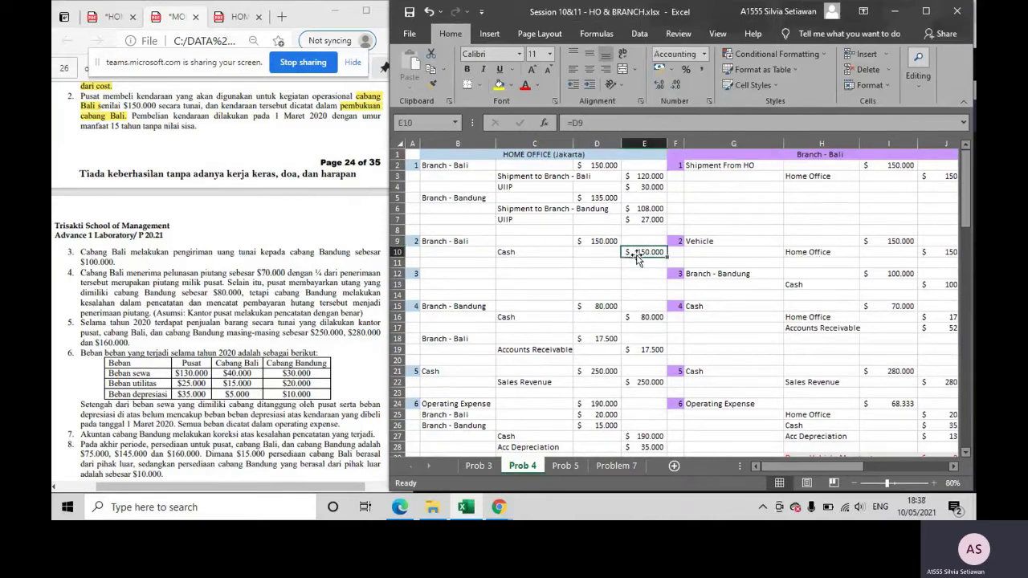
{"action": "left_click", "coordinate": [863, 251]}
{"action": "left_click", "coordinate": [919, 255]}
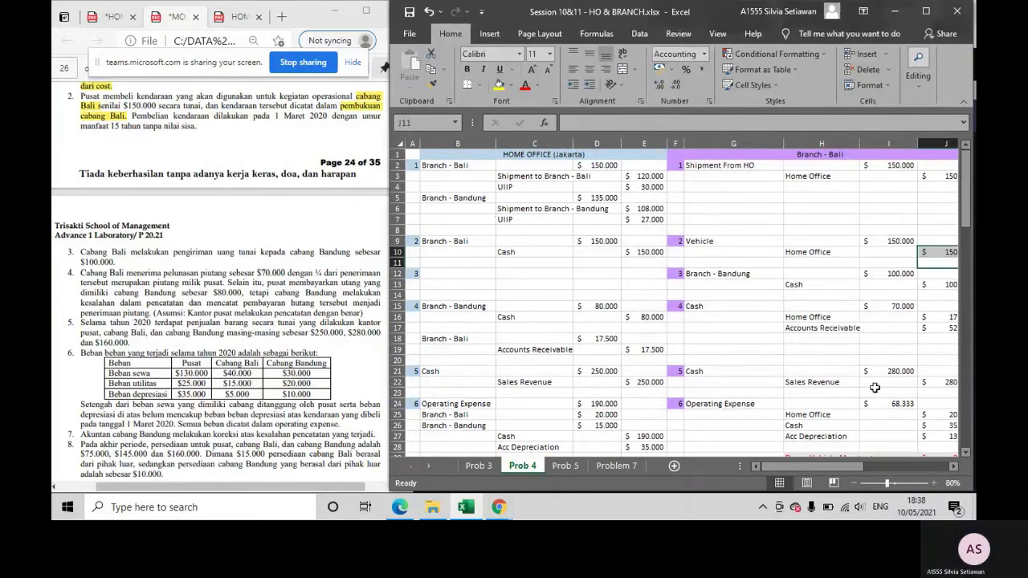
{"action": "left_click_drag", "start_coordinate": [845, 467], "coordinate": [913, 455]}
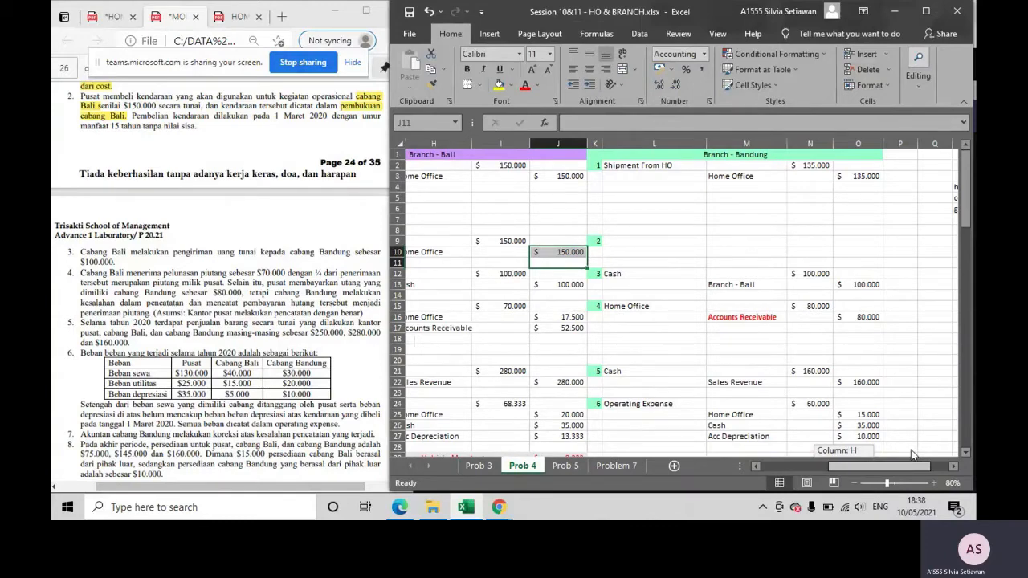
{"action": "left_click_drag", "start_coordinate": [913, 454], "coordinate": [904, 458]}
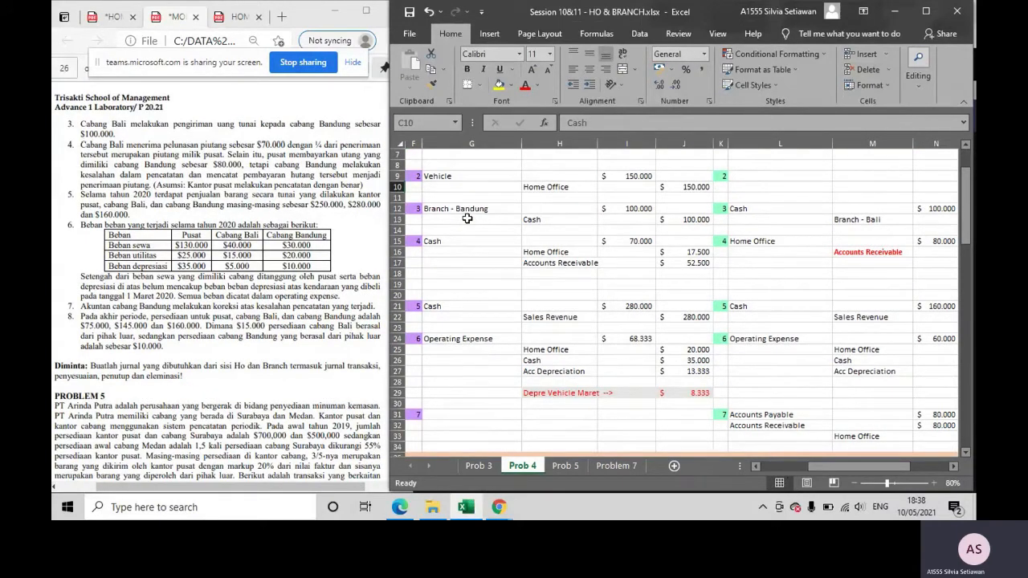
- Compare the transaction 3 Cash and inter-branch accounts in the Branch - Bali and Branch - Bandung journals
{"action": "left_click", "coordinate": [535, 221]}
{"action": "key", "text": "ctrl"}
{"action": "key", "text": "ctrl"}
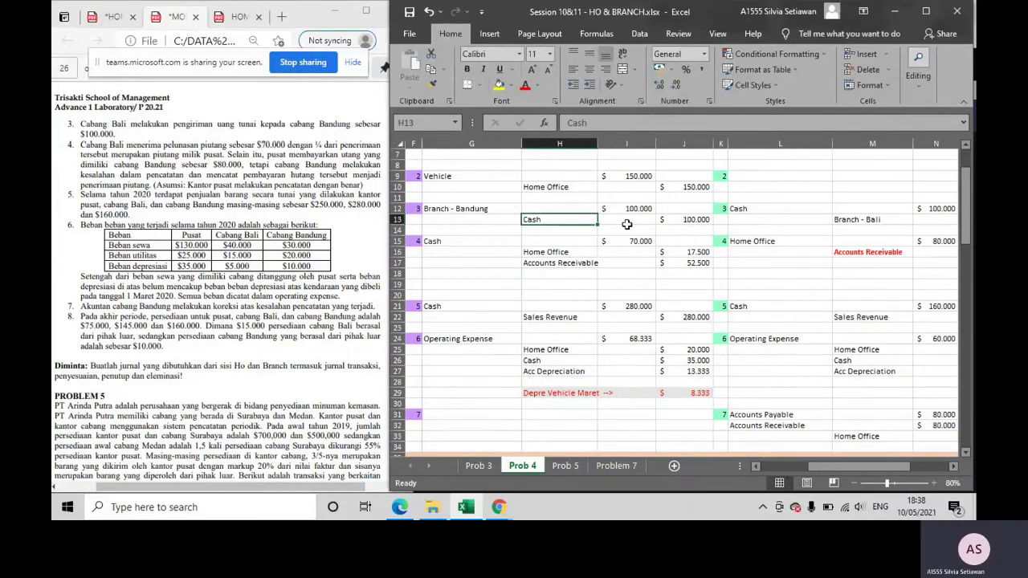
{"action": "left_click", "coordinate": [476, 209]}
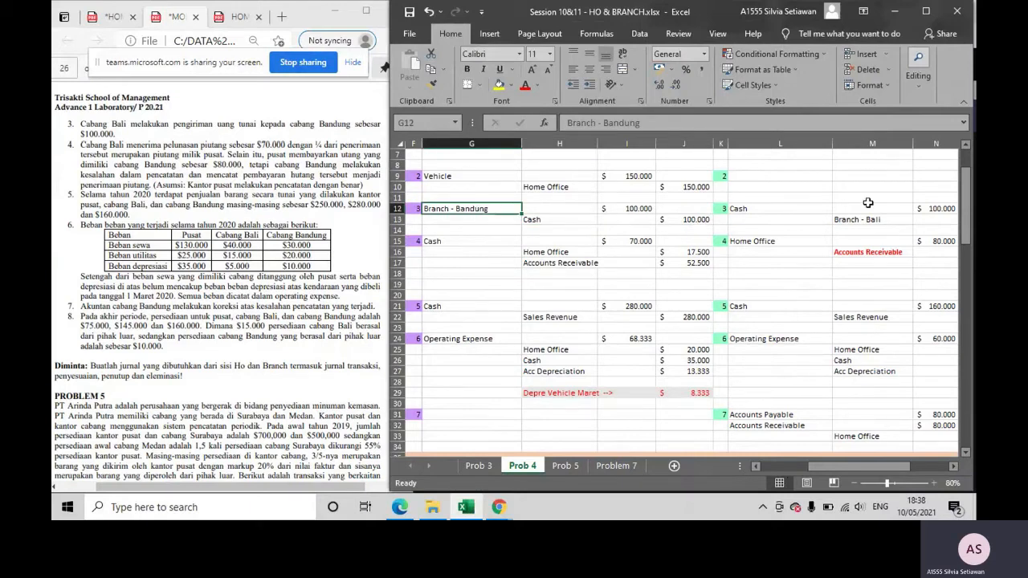
{"action": "left_click", "coordinate": [812, 207]}
{"action": "key", "text": "ctrl"}
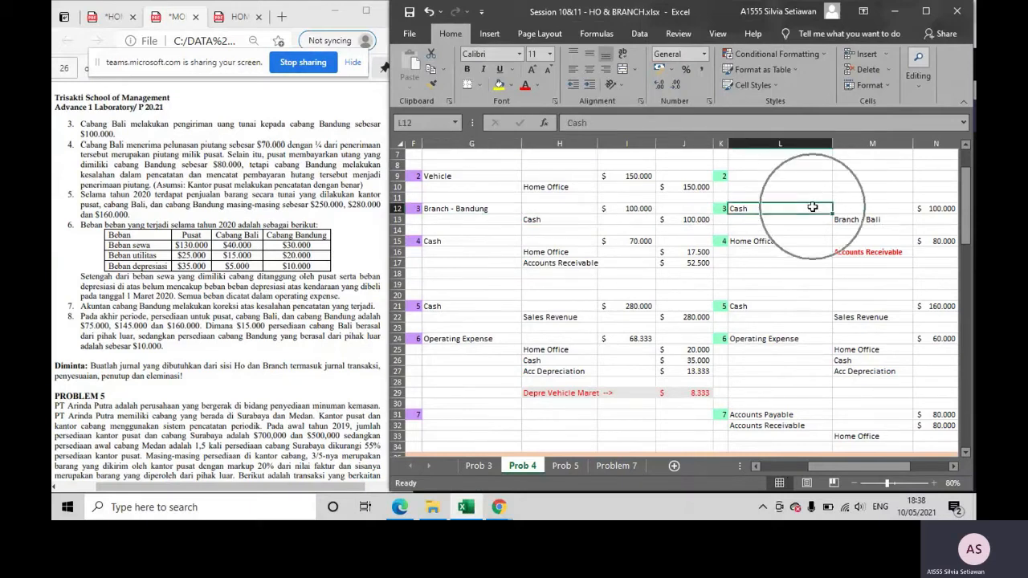
{"action": "left_click", "coordinate": [851, 219]}
{"action": "key", "text": "ctrl"}
{"action": "key", "text": "ctrl"}
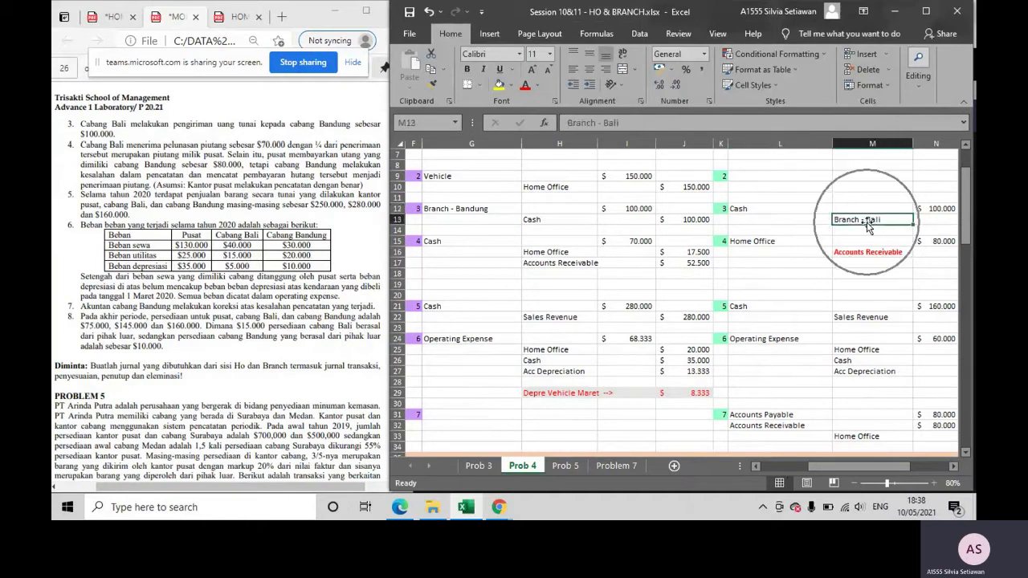
- Check the transaction 3 debit and credit amounts in the Branch - Bali journal against those in the Branch - Bandung journal
{"action": "scroll", "coordinate": [559, 226], "scroll_direction": "up", "scroll_amount": 2}
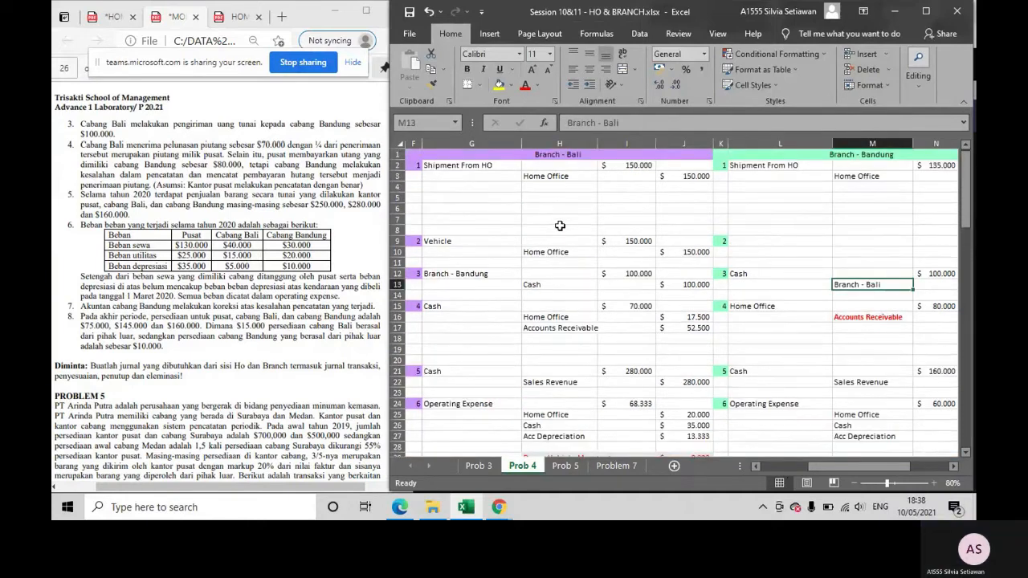
{"action": "scroll", "coordinate": [559, 225], "scroll_direction": "down", "scroll_amount": 2}
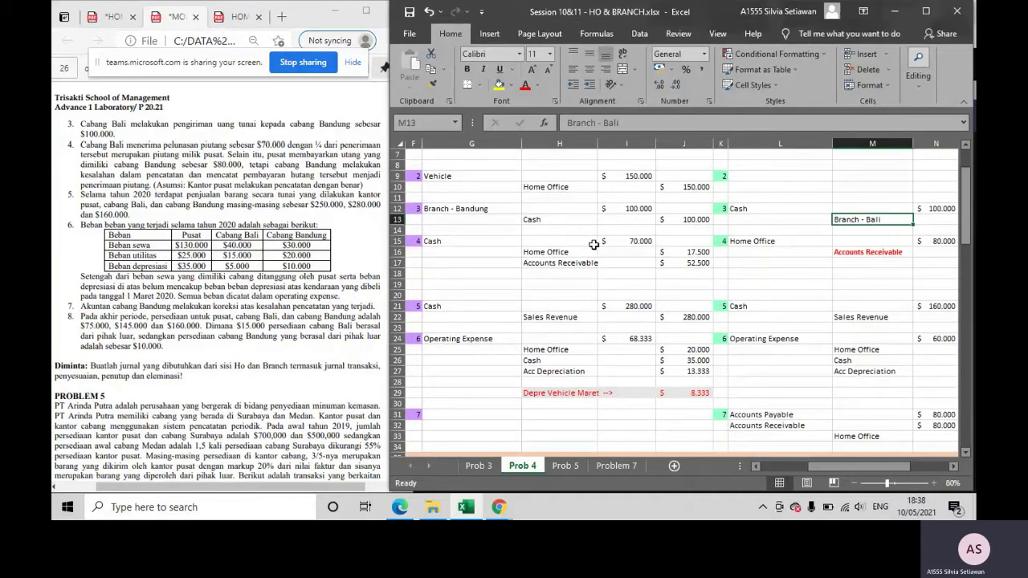
{"action": "left_click", "coordinate": [479, 207]}
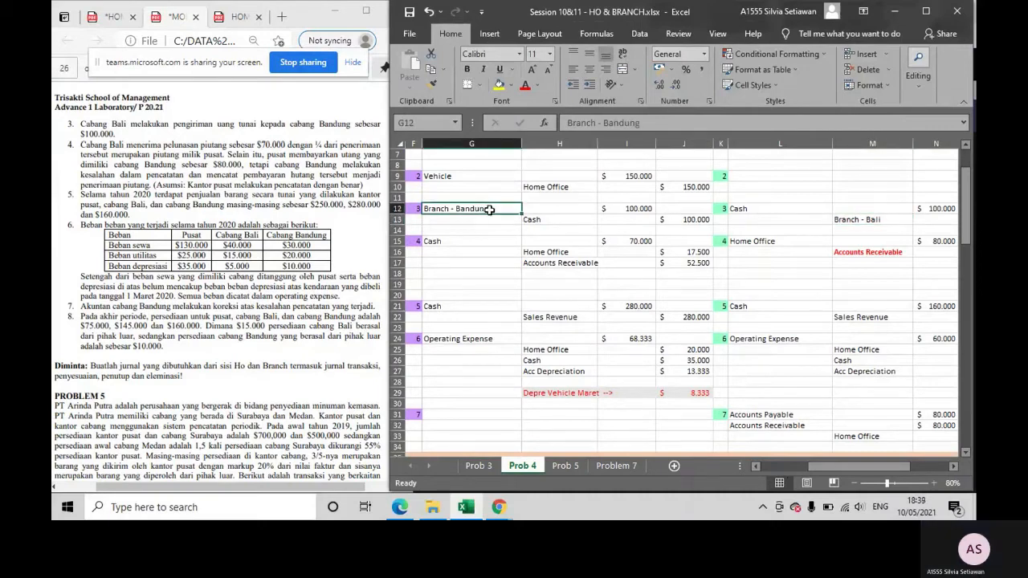
{"action": "left_click", "coordinate": [529, 220]}
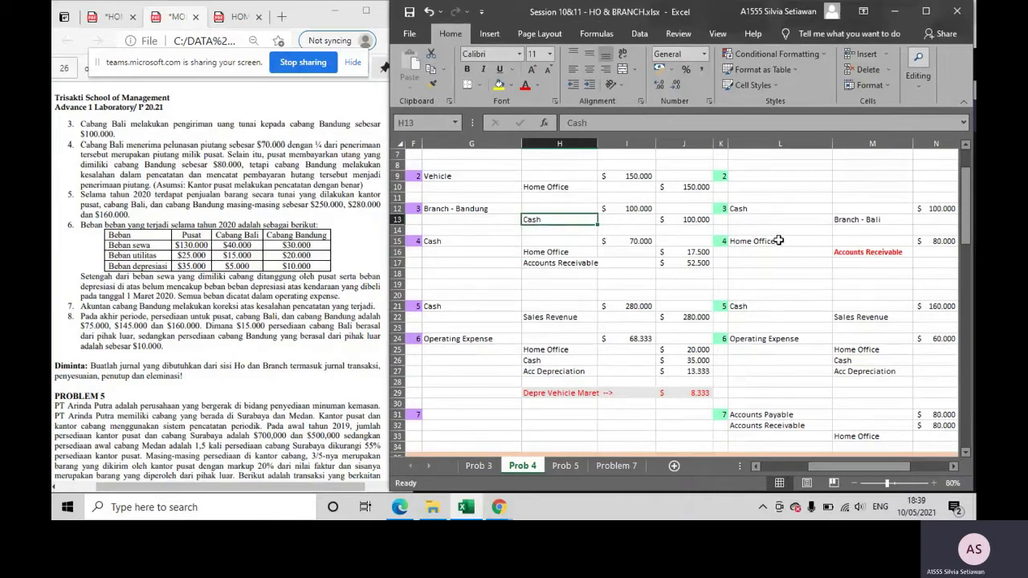
{"action": "scroll", "coordinate": [778, 240], "scroll_direction": "up", "scroll_amount": 2}
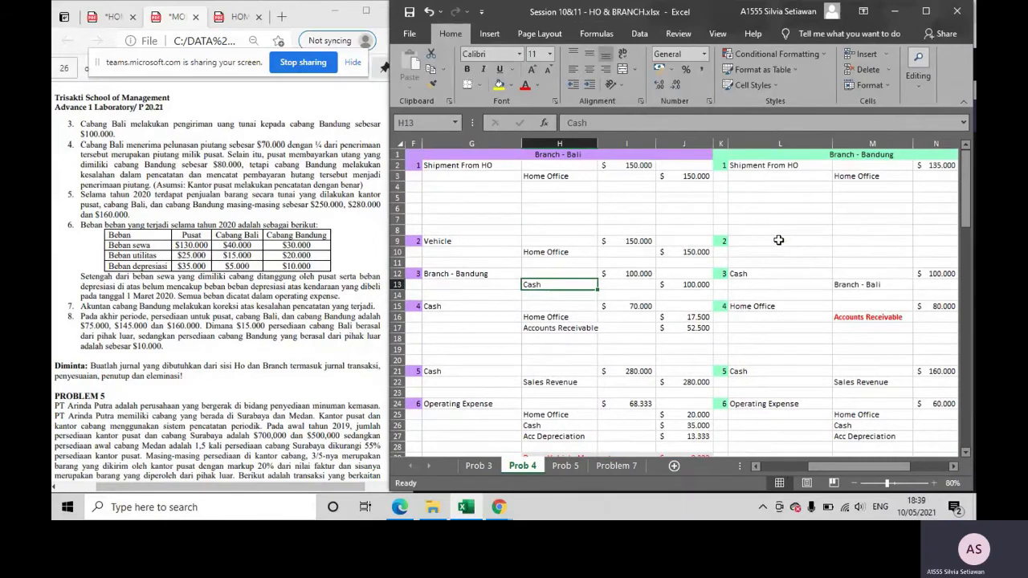
{"action": "scroll", "coordinate": [778, 240], "scroll_direction": "down", "scroll_amount": 1}
{"action": "left_click_drag", "start_coordinate": [628, 243], "coordinate": [666, 257]}
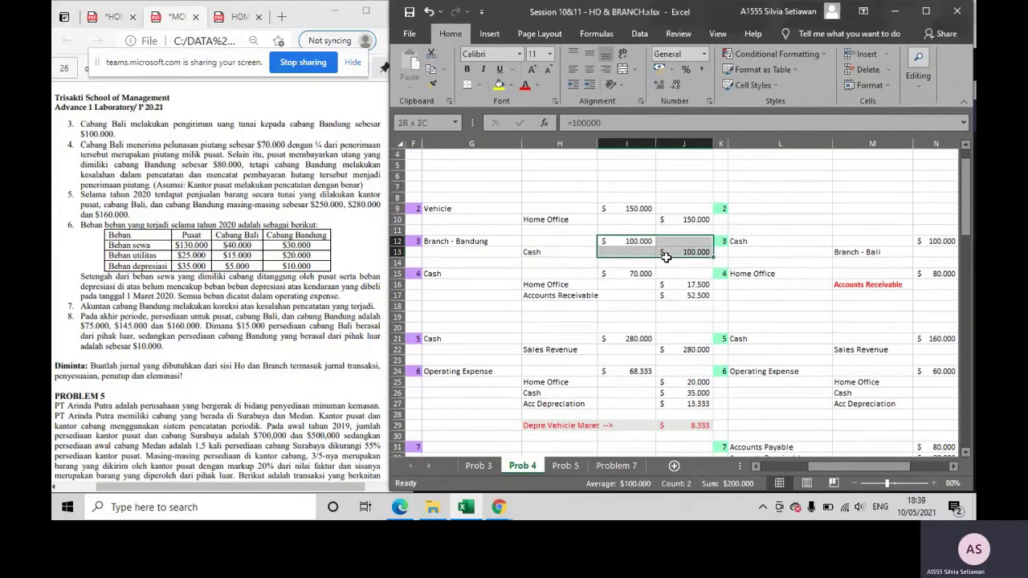
{"action": "left_click_drag", "start_coordinate": [933, 242], "coordinate": [881, 262]}
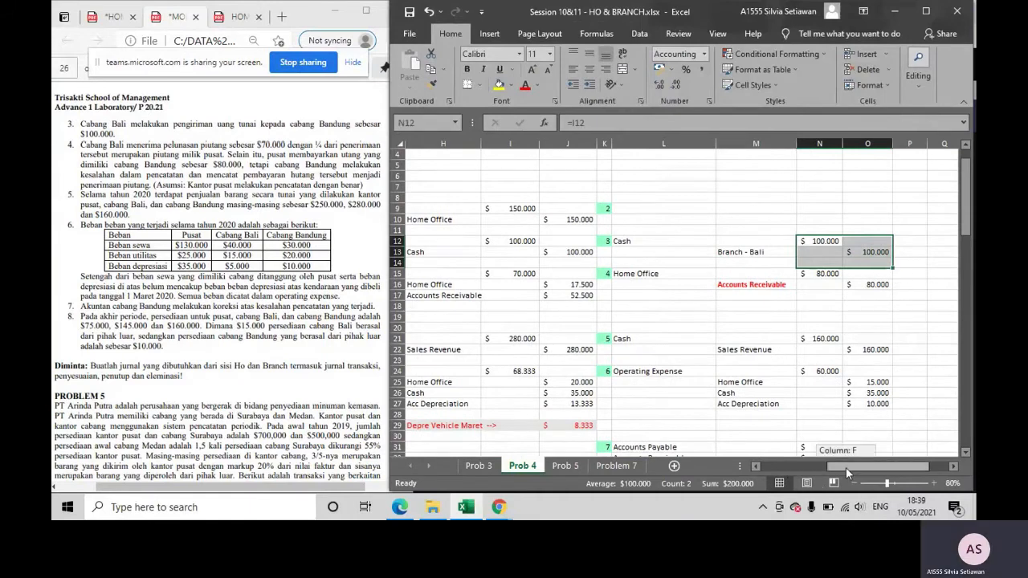
- Highlight "¼", "merupakan piutang milik pusat", "tetapi cabang Bandung melakukan kesalahan" and "mencatat pembayaran hutang" in transaction 4 of the problem text
{"action": "left_click_drag", "start_coordinate": [846, 467], "coordinate": [660, 460]}
{"action": "scroll", "coordinate": [485, 338], "scroll_direction": "down", "scroll_amount": 3}
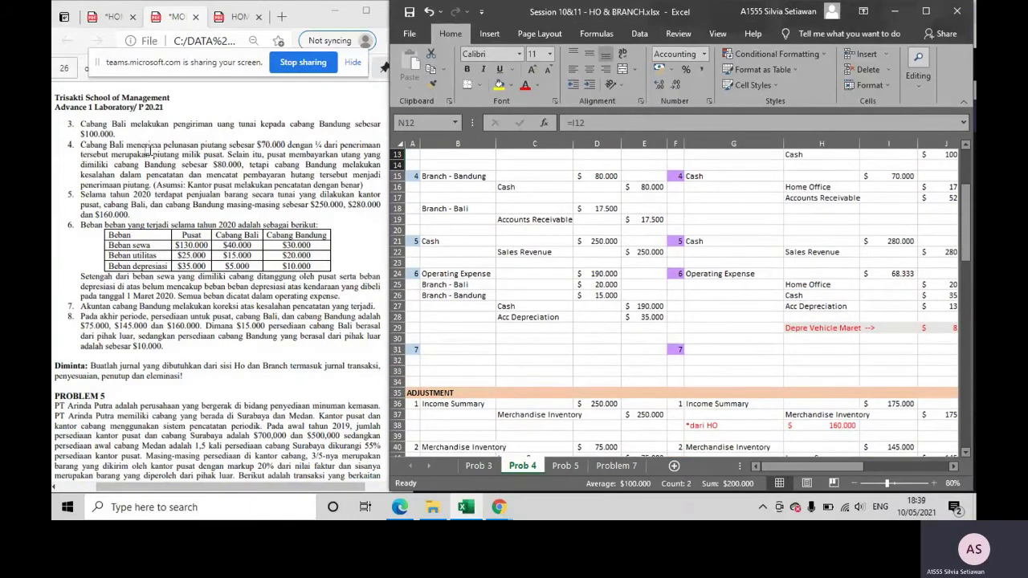
{"action": "left_click", "coordinate": [314, 144]}
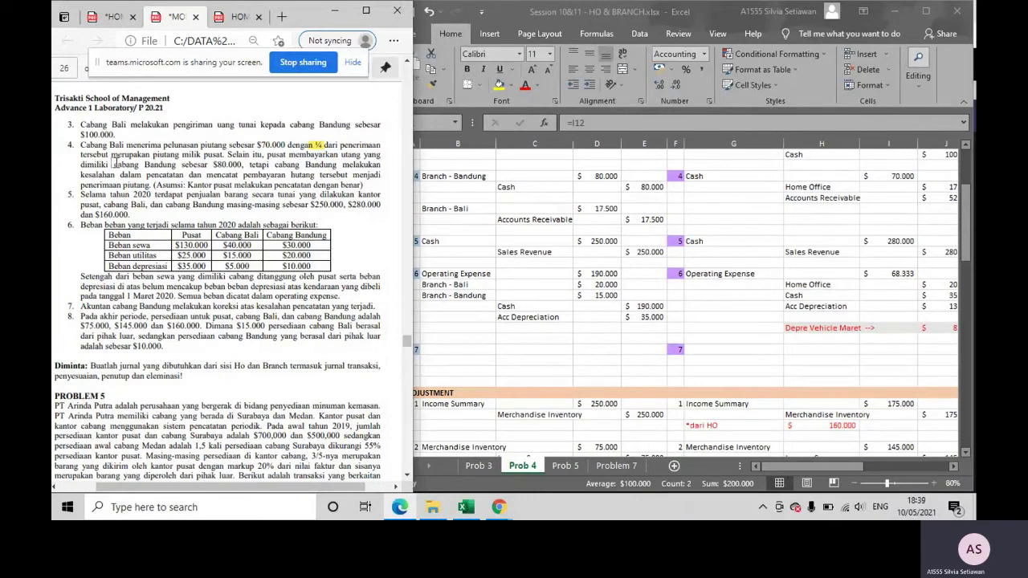
{"action": "left_click_drag", "start_coordinate": [113, 155], "coordinate": [228, 155]}
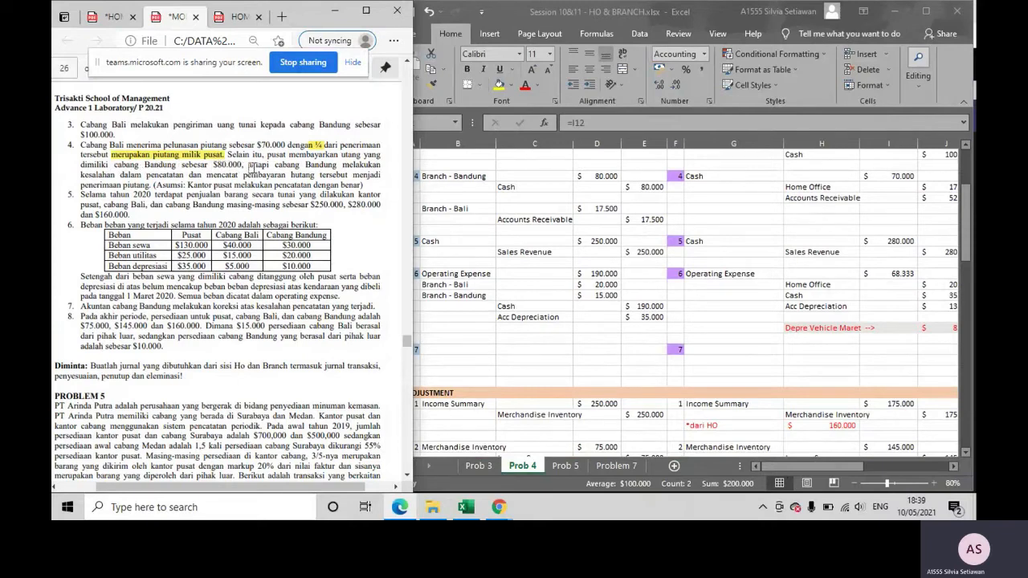
{"action": "left_click_drag", "start_coordinate": [249, 165], "coordinate": [122, 176]}
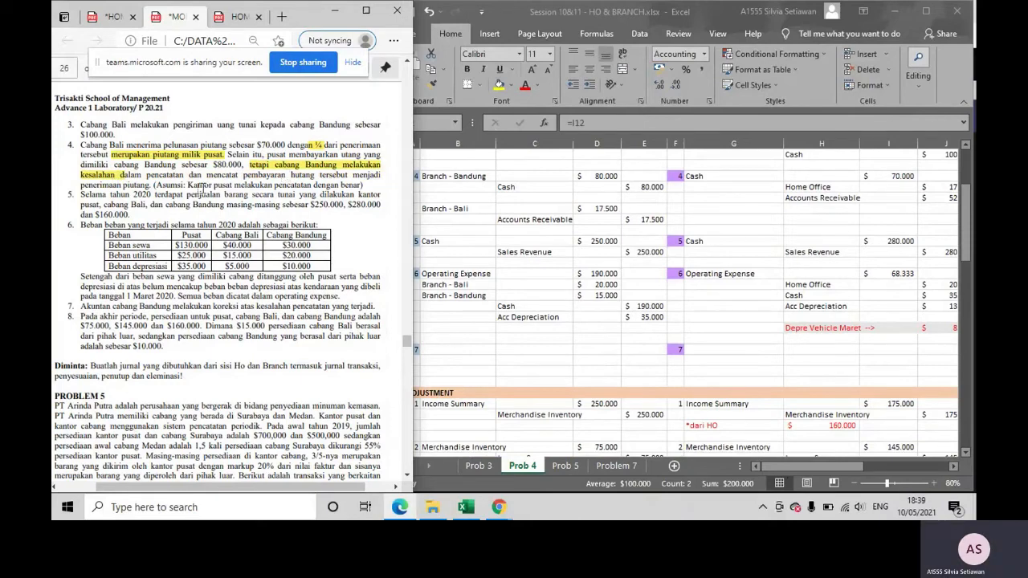
{"action": "left_click_drag", "start_coordinate": [210, 175], "coordinate": [314, 177]}
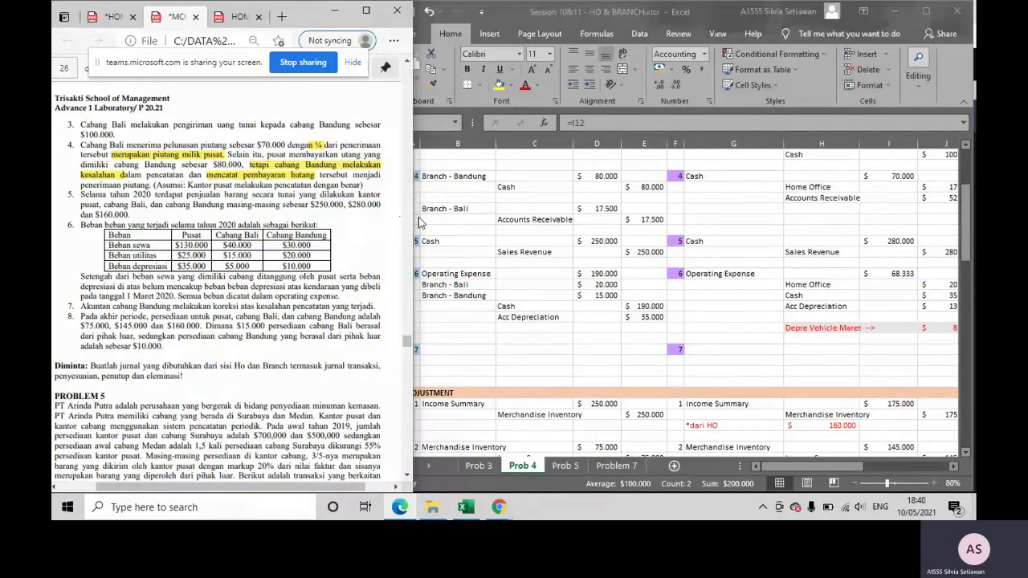
- Locate the transaction 4 entry in the Branch - Bali journal and check its Cash account and debit amount
{"action": "left_click", "coordinate": [485, 217]}
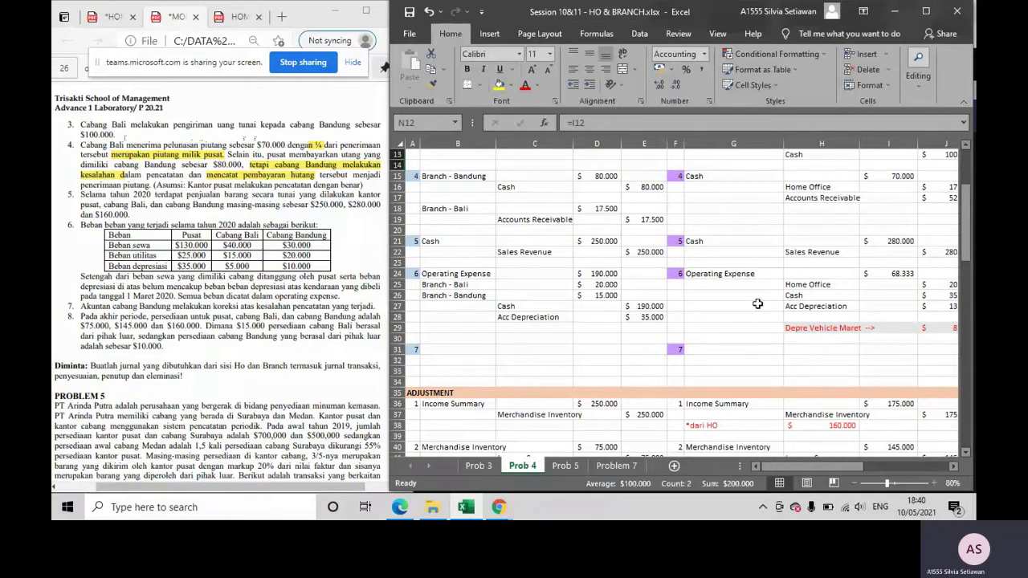
{"action": "left_click_drag", "start_coordinate": [784, 465], "coordinate": [817, 465]}
{"action": "scroll", "coordinate": [699, 285], "scroll_direction": "up", "scroll_amount": 4}
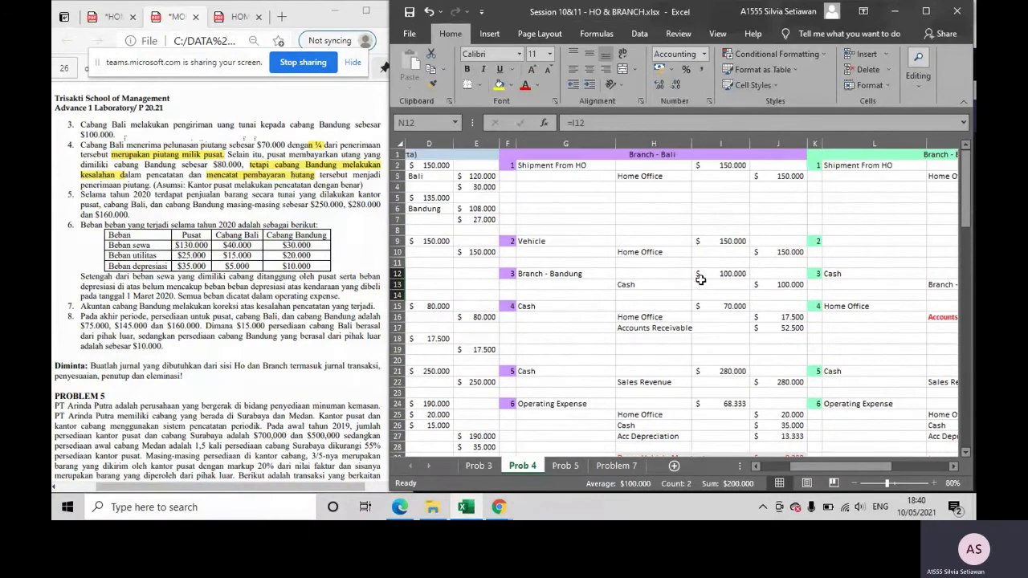
{"action": "scroll", "coordinate": [701, 286], "scroll_direction": "down", "scroll_amount": 3}
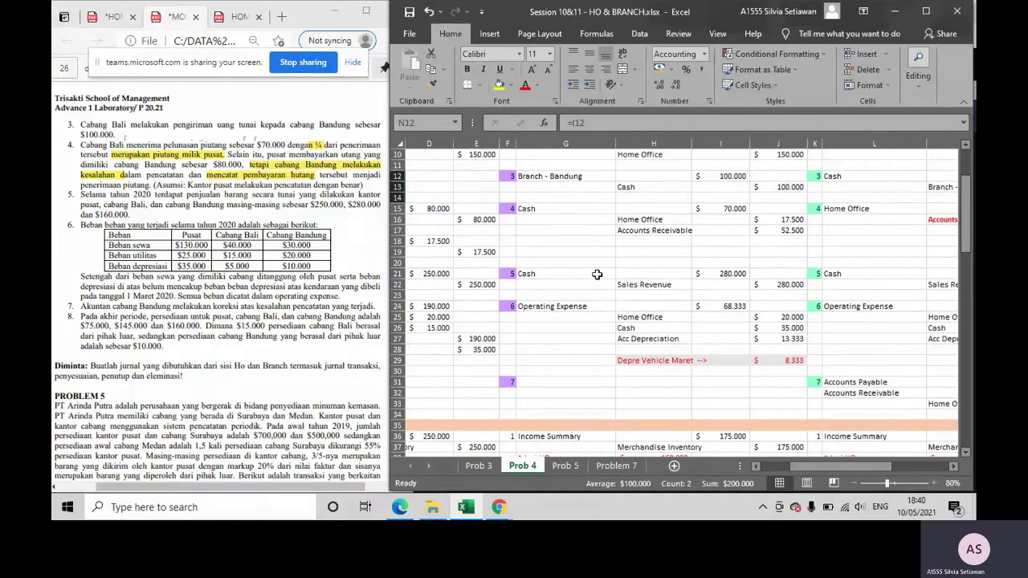
{"action": "scroll", "coordinate": [586, 242], "scroll_direction": "up", "scroll_amount": 1}
{"action": "scroll", "coordinate": [586, 243], "scroll_direction": "down", "scroll_amount": 1}
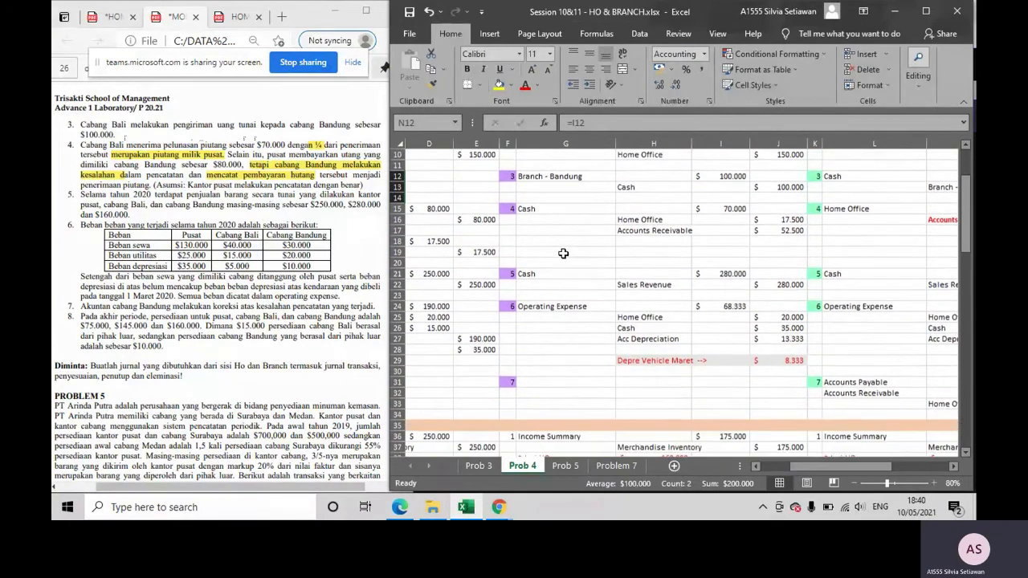
{"action": "left_click", "coordinate": [557, 211]}
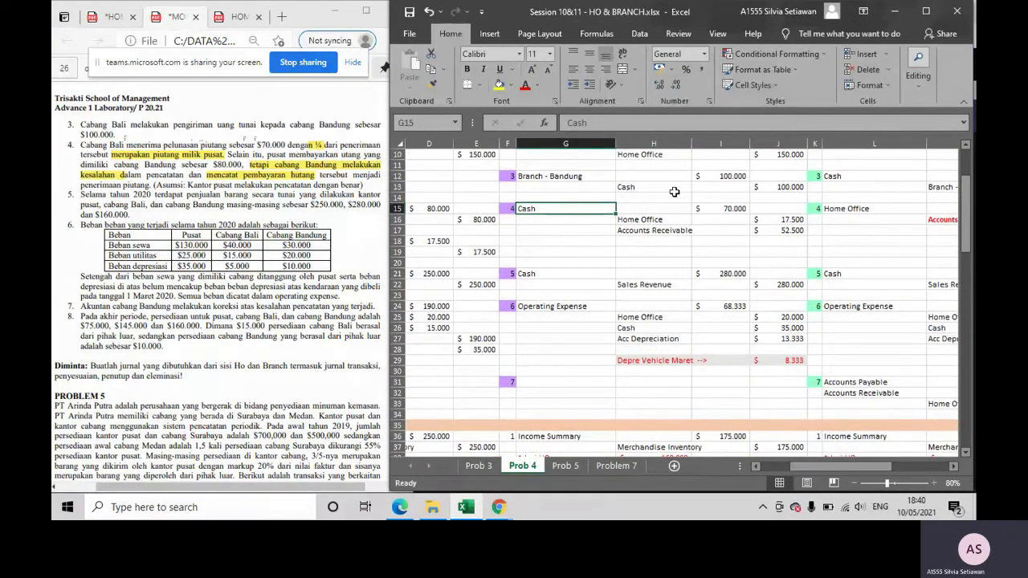
{"action": "left_click", "coordinate": [723, 208]}
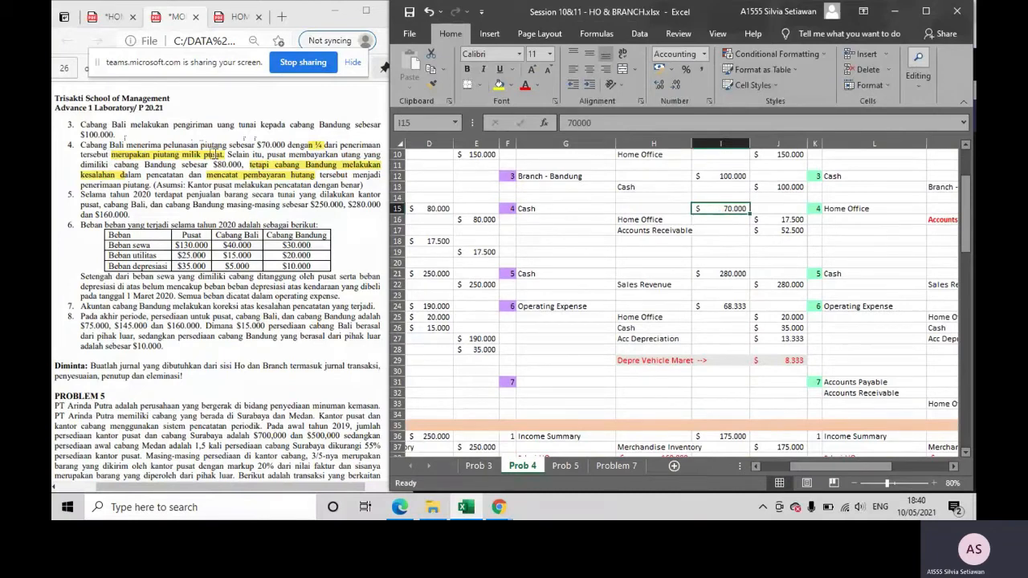
- Inspect the formula behind the Home Office credit in Branch - Bali's transaction 4 entry
{"action": "left_click", "coordinate": [641, 220]}
{"action": "left_click", "coordinate": [781, 221]}
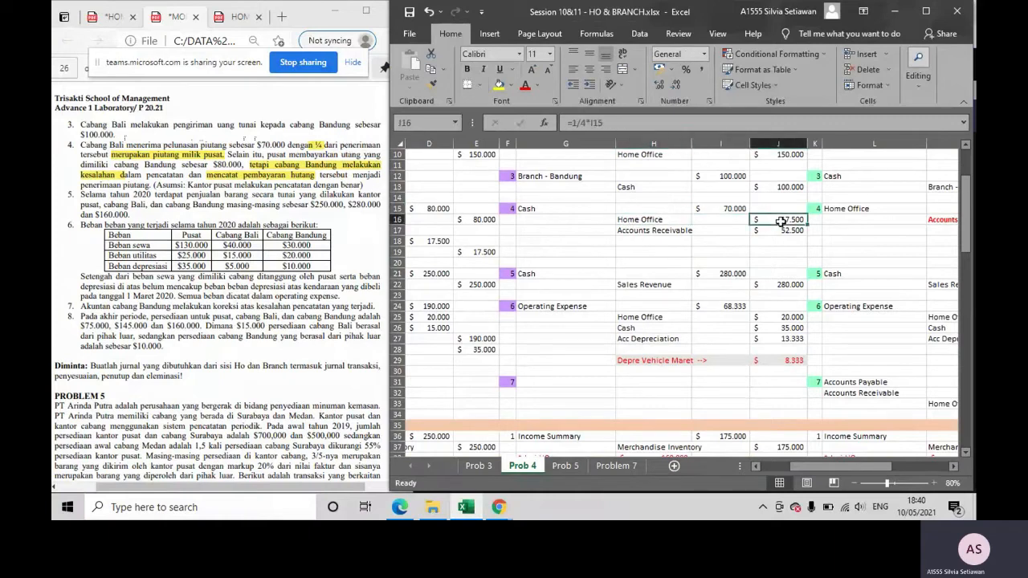
{"action": "double_click", "coordinate": [781, 222]}
{"action": "key", "text": "ctrl"}
{"action": "key", "text": "ctrl"}
{"action": "key", "text": "ctrl"}
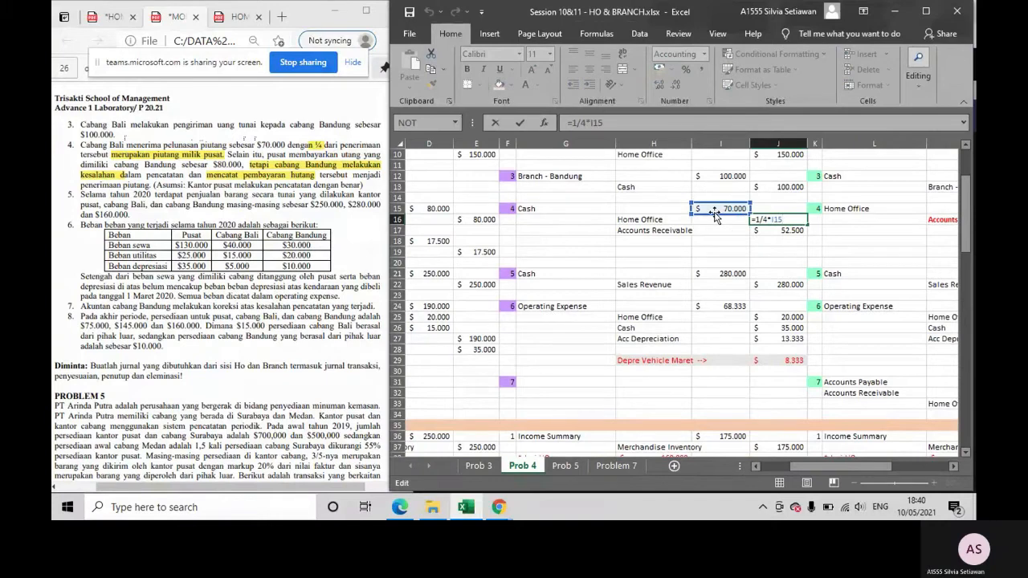
{"action": "key", "text": "Return"}
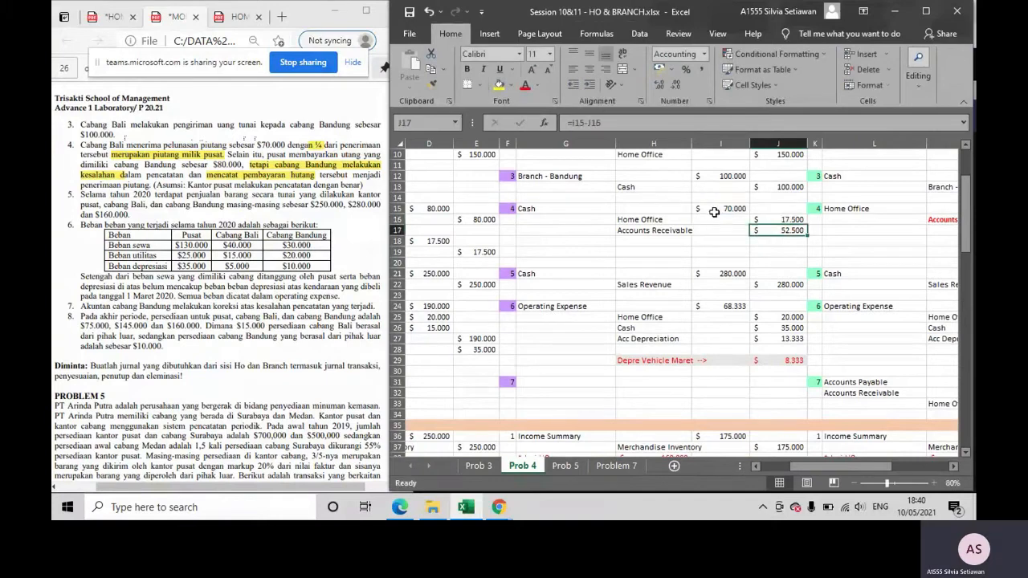
- Set the Accounts Receivable credit in Branch - Bali's transaction 4 entry to =I15-J16
{"action": "left_click", "coordinate": [673, 228]}
{"action": "left_click", "coordinate": [778, 229]}
{"action": "type", "text": "="}
{"action": "left_click", "coordinate": [732, 209]}
{"action": "type", "text": "-"}
{"action": "left_click", "coordinate": [757, 218]}
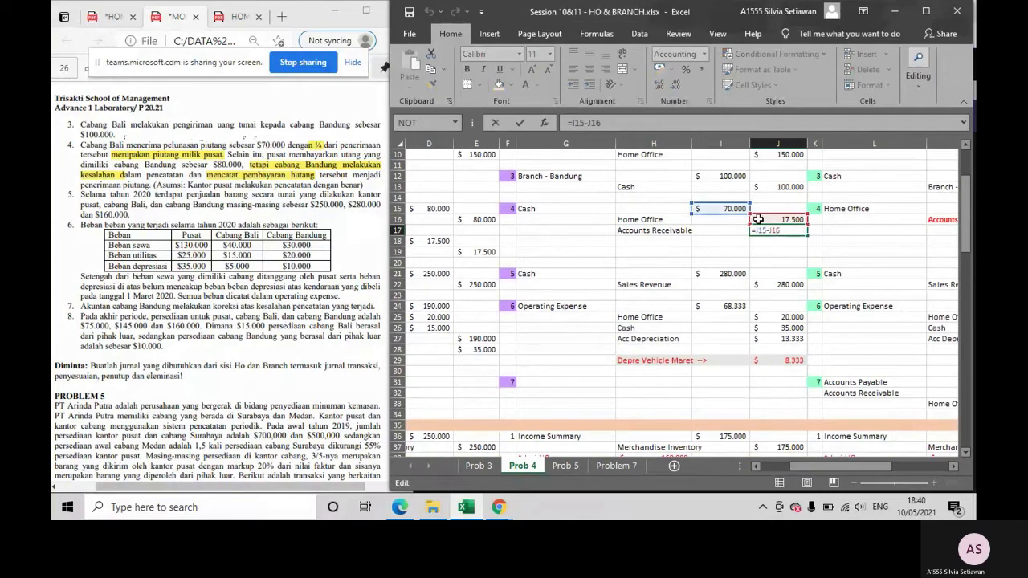
{"action": "key", "text": "Return"}
- Compare the Home Office credit in Branch - Bali's transaction 4 with the Branch - Bali and Accounts Receivable entry in the Home Office journal
{"action": "scroll", "coordinate": [757, 218], "scroll_direction": "up", "scroll_amount": 1}
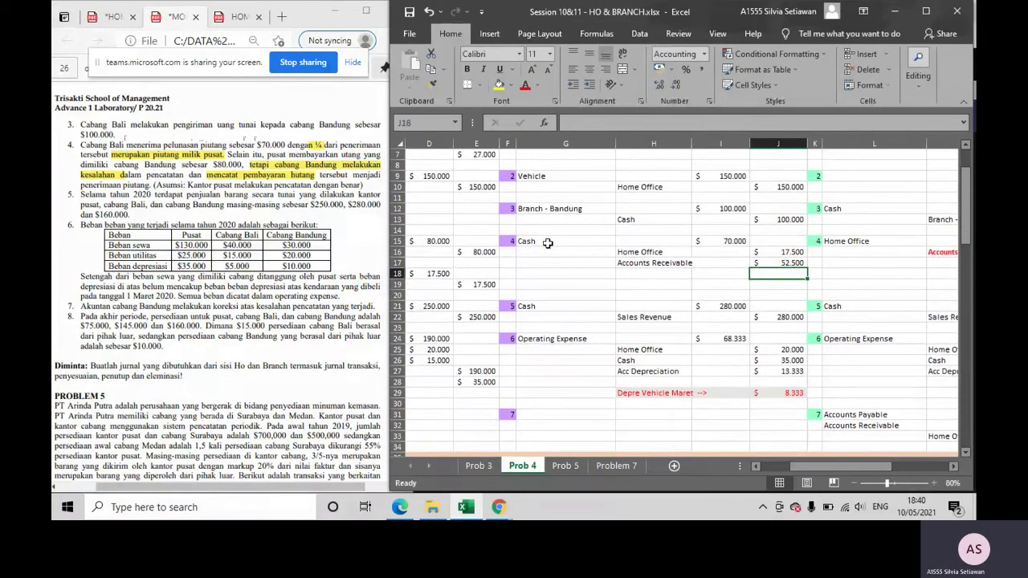
{"action": "left_click", "coordinate": [650, 265]}
{"action": "scroll", "coordinate": [650, 271], "scroll_direction": "down", "scroll_amount": 1}
{"action": "left_click", "coordinate": [658, 216]}
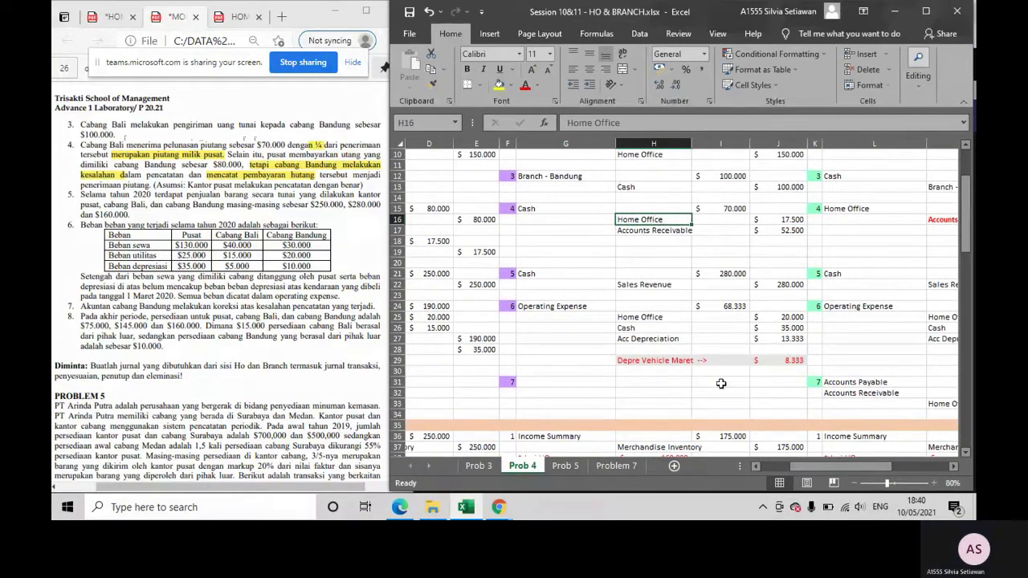
{"action": "left_click_drag", "start_coordinate": [818, 468], "coordinate": [781, 476]}
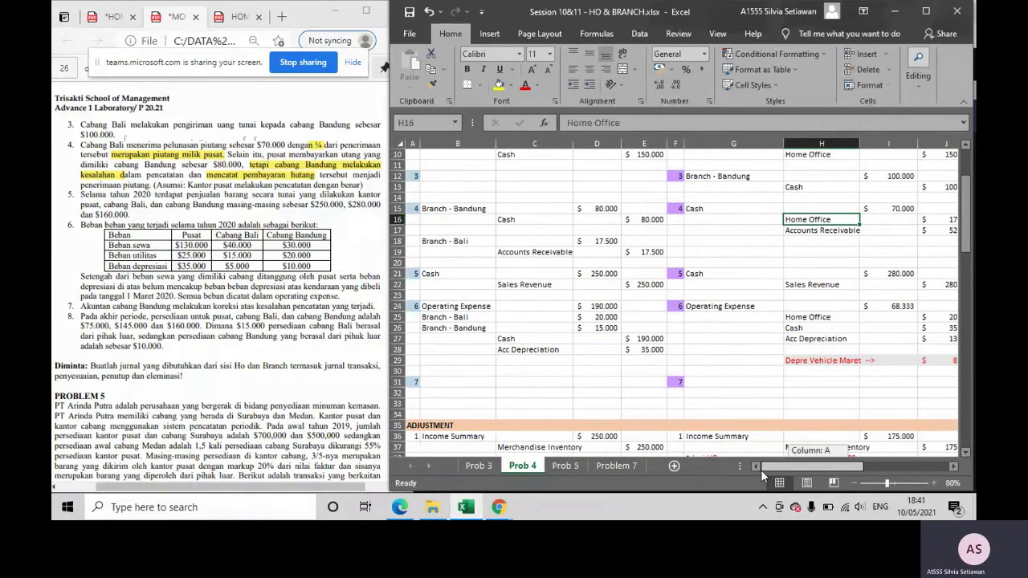
{"action": "left_click_drag", "start_coordinate": [762, 476], "coordinate": [761, 476]}
{"action": "left_click", "coordinate": [469, 241]}
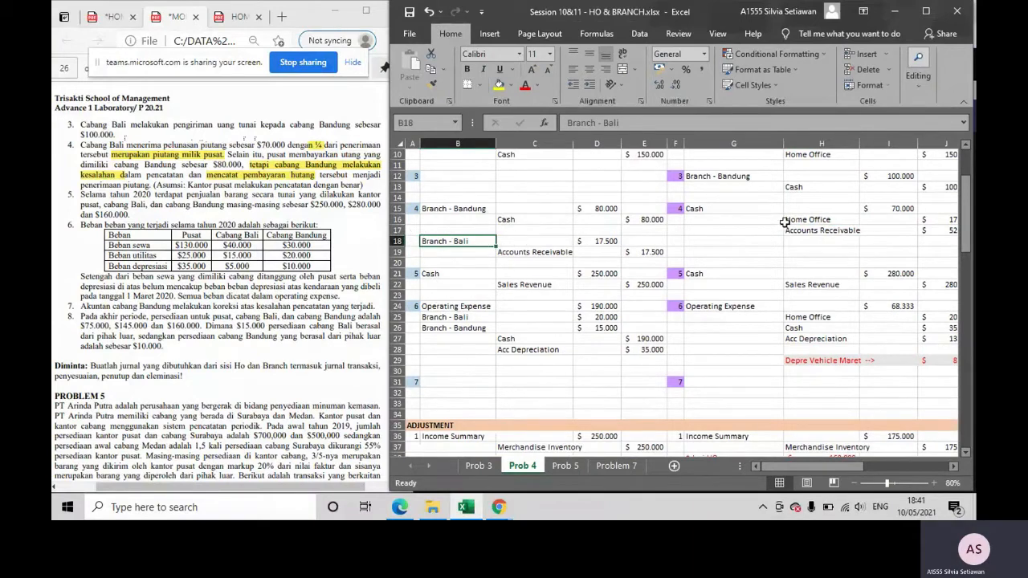
{"action": "left_click", "coordinate": [504, 254]}
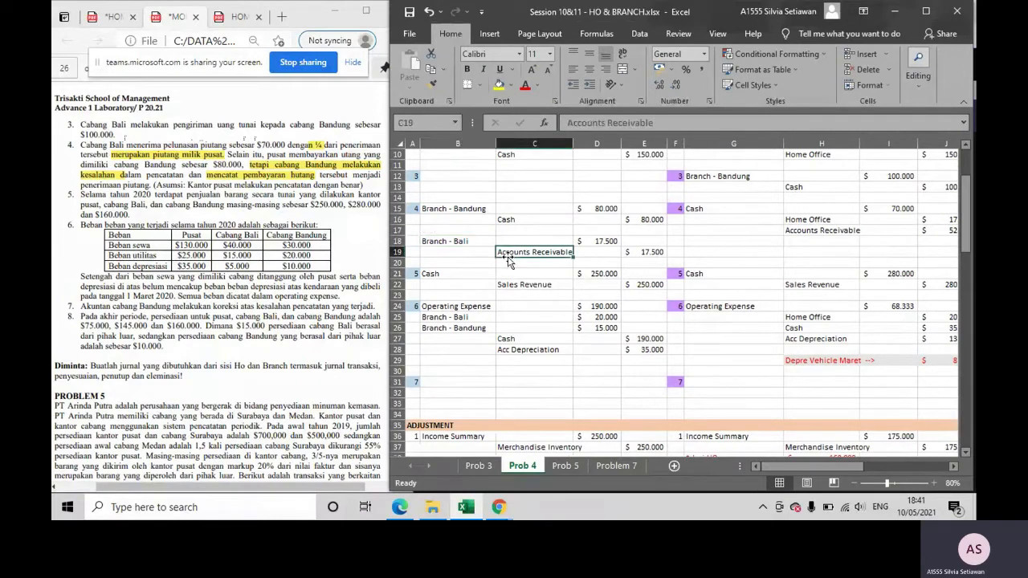
{"action": "left_click", "coordinate": [923, 219]}
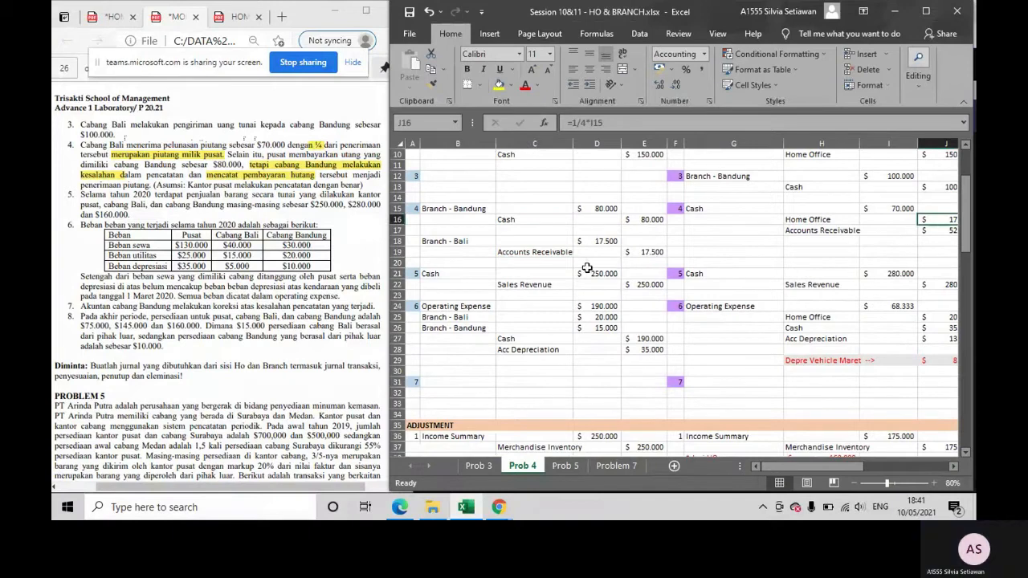
- Reorder the Home Office transaction 4 entries so the Branch - Bali entry is in rows 15-16 and the Branch - Bandung entry in rows 18-19
{"action": "left_click_drag", "start_coordinate": [849, 469], "coordinate": [861, 469]}
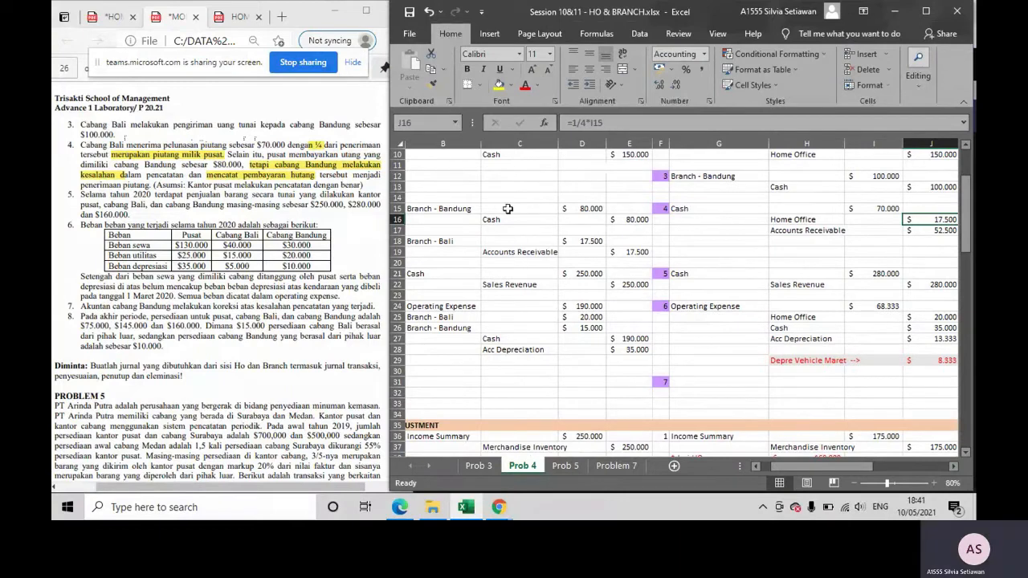
{"action": "left_click_drag", "start_coordinate": [841, 464], "coordinate": [832, 465]}
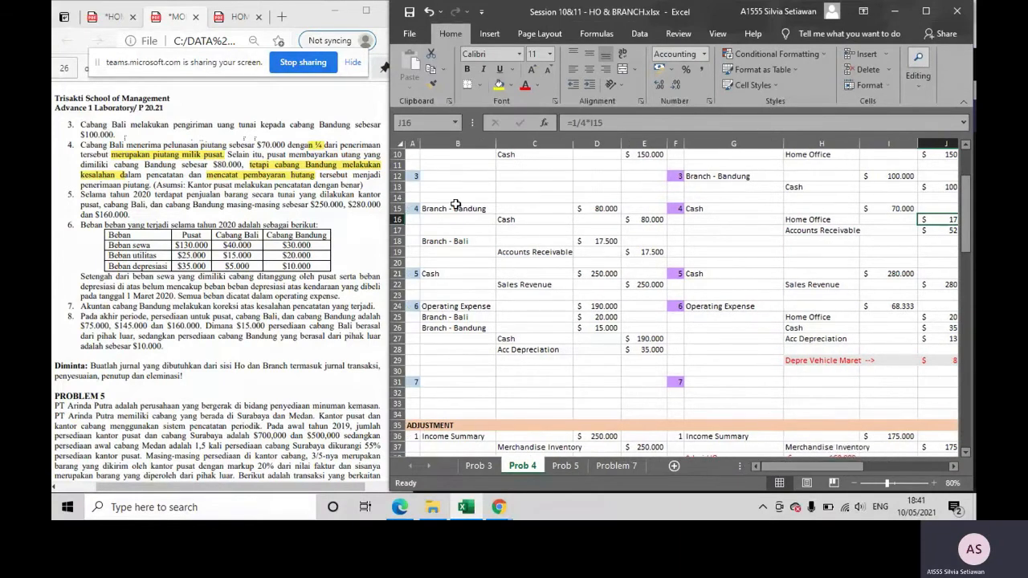
{"action": "left_click_drag", "start_coordinate": [462, 242], "coordinate": [630, 174]}
{"action": "left_click_drag", "start_coordinate": [474, 210], "coordinate": [570, 241]}
{"action": "left_click_drag", "start_coordinate": [450, 176], "coordinate": [633, 205]}
{"action": "left_click", "coordinate": [534, 230]}
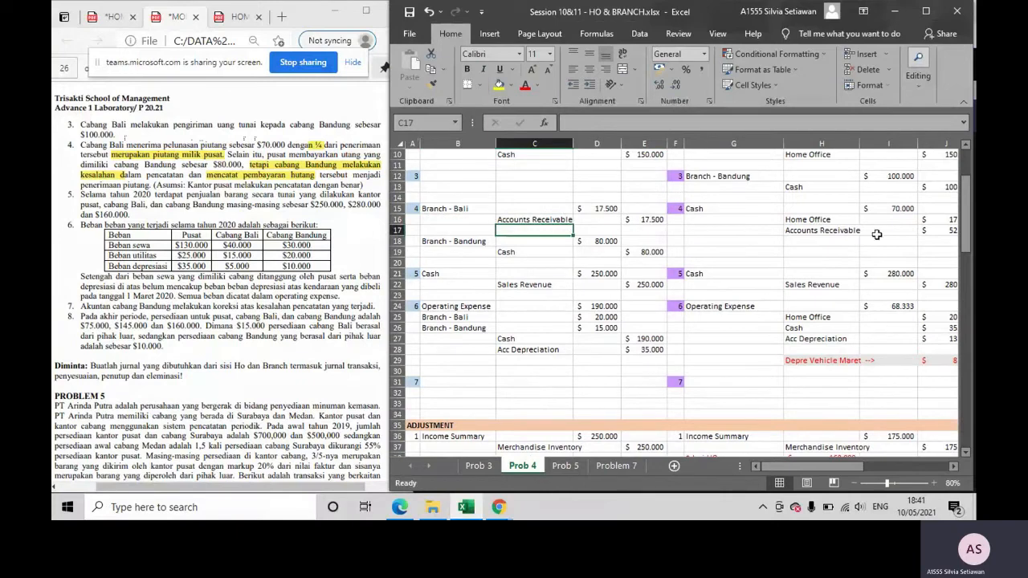
- Check the Home Office journal's transaction 4 Branch - Bandung debit and Cash credit for the debt payment
{"action": "left_click", "coordinate": [931, 219]}
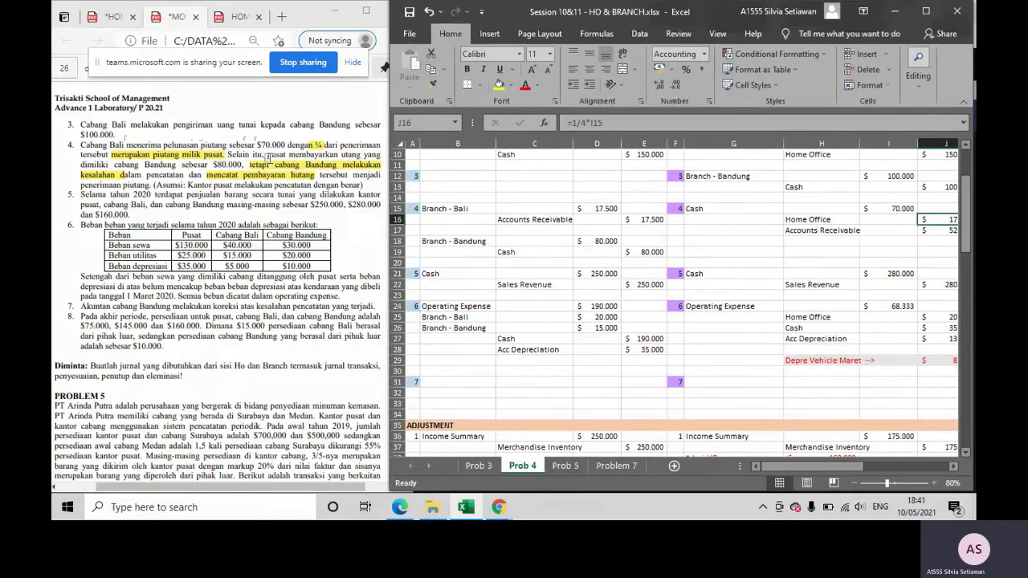
{"action": "left_click", "coordinate": [522, 252]}
{"action": "left_click", "coordinate": [602, 241]}
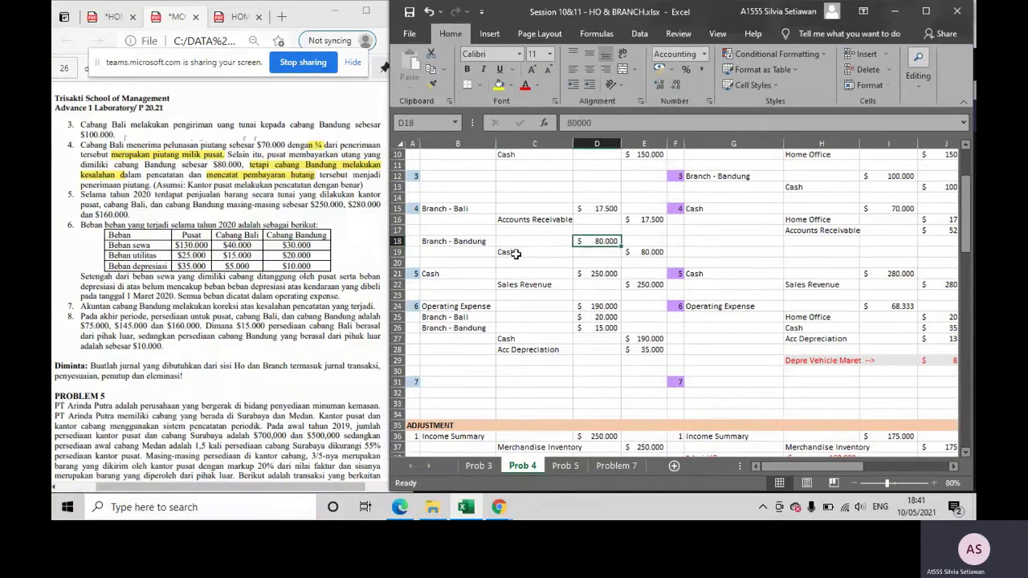
{"action": "left_click_drag", "start_coordinate": [470, 243], "coordinate": [635, 259]}
{"action": "left_click", "coordinate": [634, 253]}
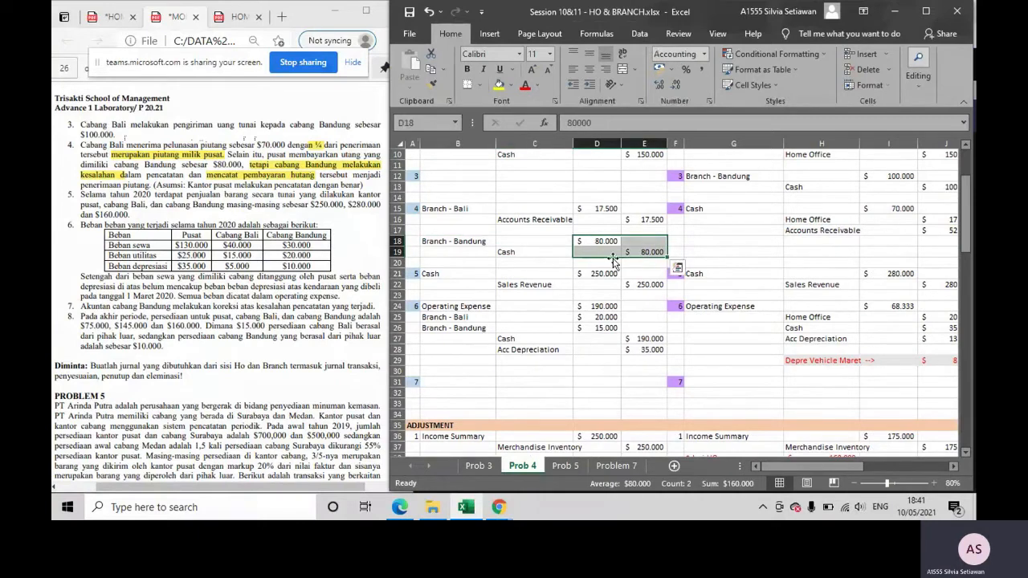
- Compare Branch - Bandung's incorrect transaction 4 entry with the Home Office journal's transaction 4 entries
{"action": "left_click_drag", "start_coordinate": [824, 463], "coordinate": [901, 469]}
{"action": "left_click_drag", "start_coordinate": [595, 213], "coordinate": [784, 221]}
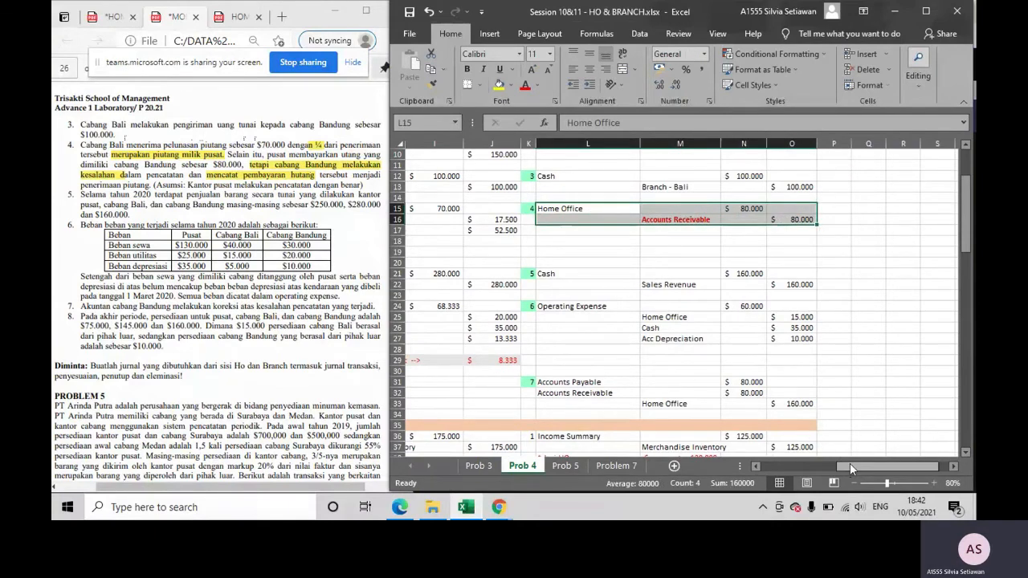
{"action": "mouse_move", "coordinate": [849, 463]}
{"action": "left_mouse_down"}
{"action": "mouse_move", "coordinate": [770, 465]}
{"action": "mouse_move", "coordinate": [852, 472]}
{"action": "left_mouse_up"}
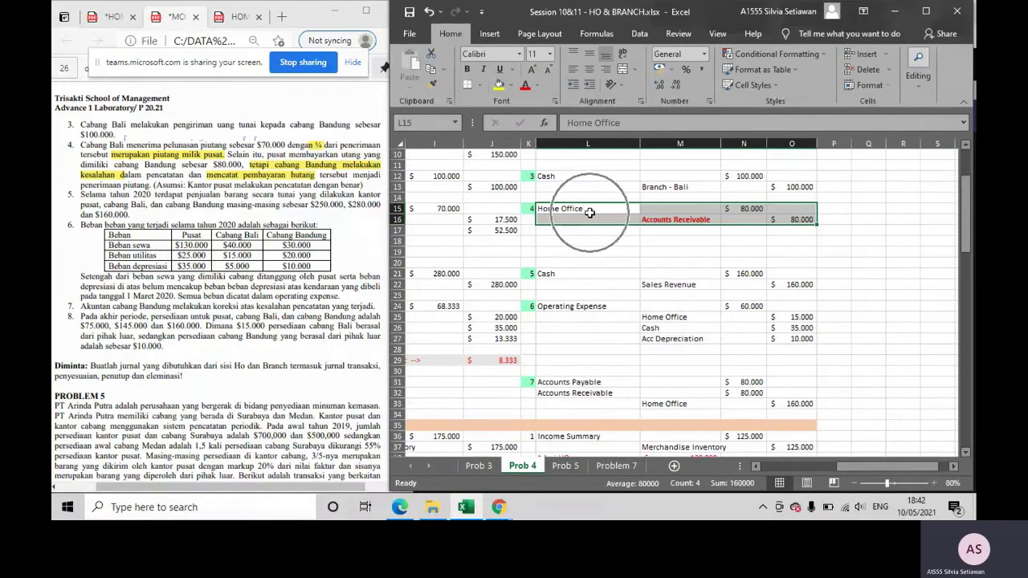
{"action": "key", "text": "ctrl+q"}
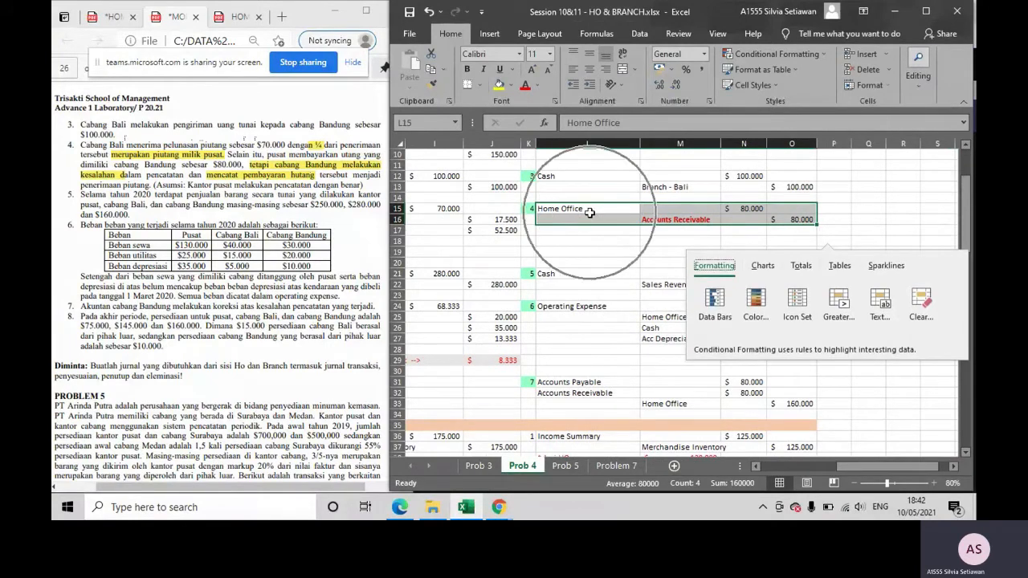
{"action": "left_click_drag", "start_coordinate": [870, 470], "coordinate": [740, 474]}
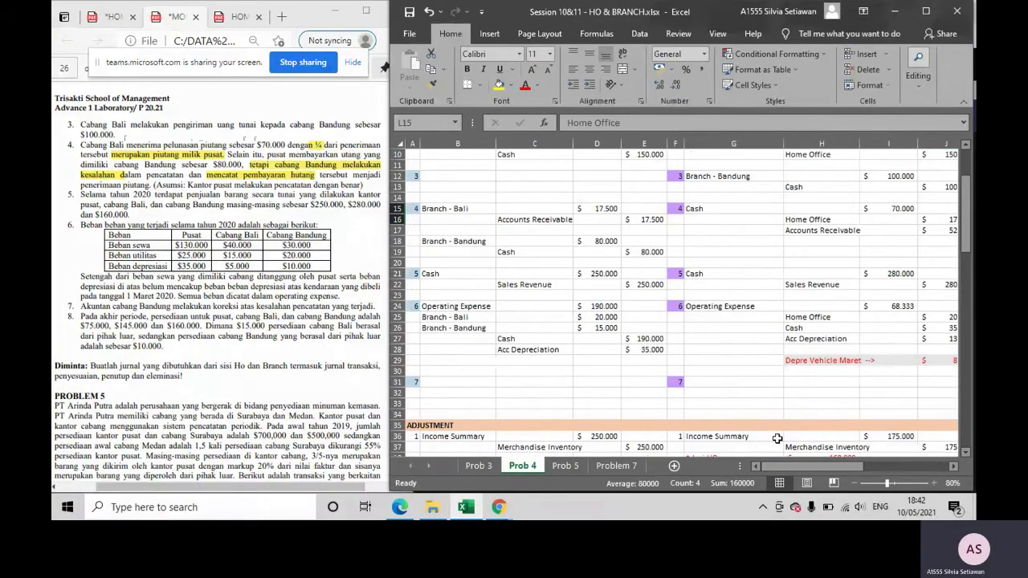
{"action": "left_click_drag", "start_coordinate": [795, 466], "coordinate": [875, 469]}
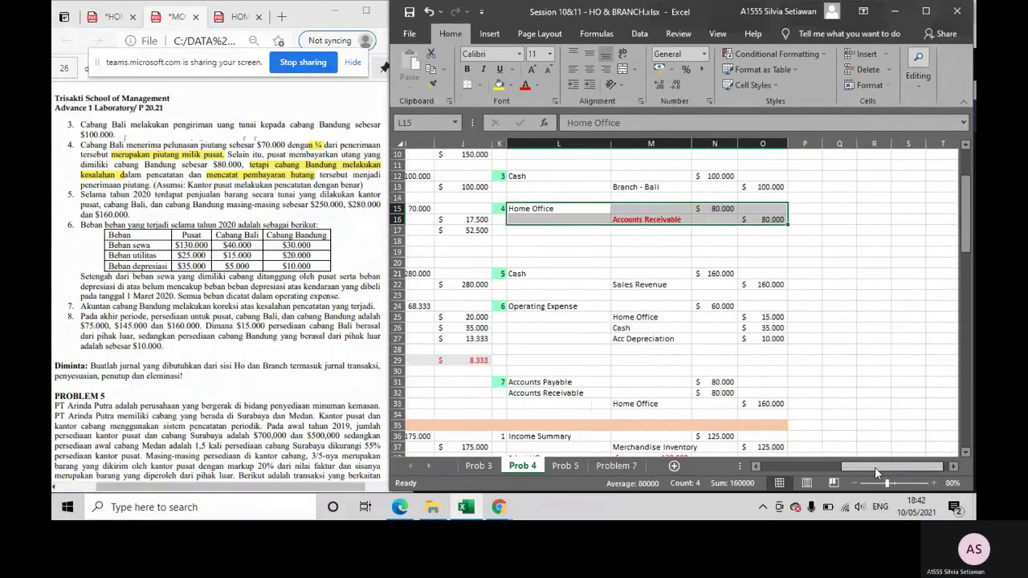
- Add the notes "tulis dulu yang salah" in P15 and "karena koreksinya dibawah" in P16, beside Branch - Bandung's transaction 4 entry
{"action": "left_click", "coordinate": [521, 219]}
{"action": "left_click", "coordinate": [787, 208]}
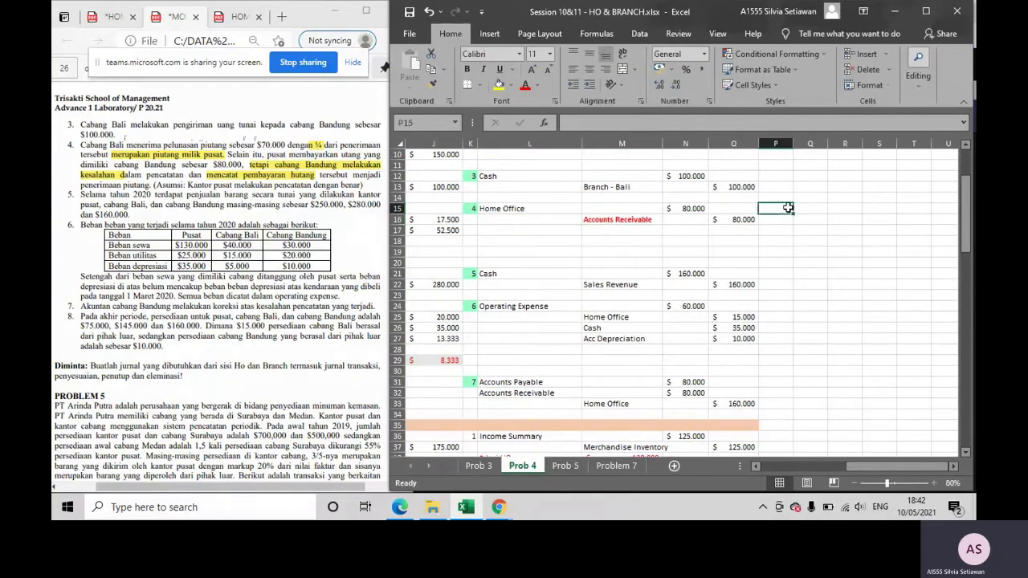
{"action": "type", "text": "tulis du"}
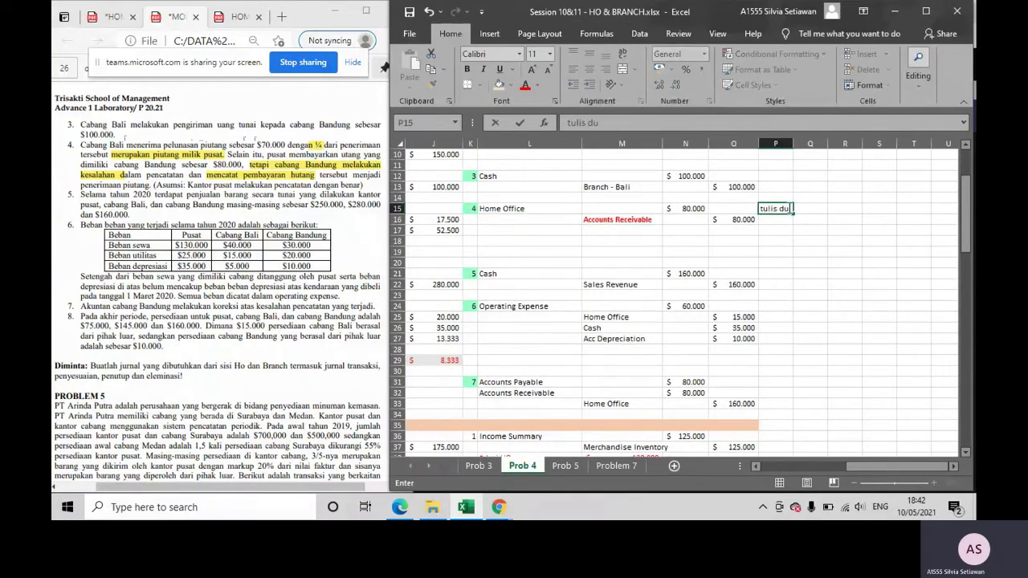
{"action": "type", "text": "lu yang salah"}
{"action": "key", "text": "Return"}
{"action": "type", "text": "karena k"}
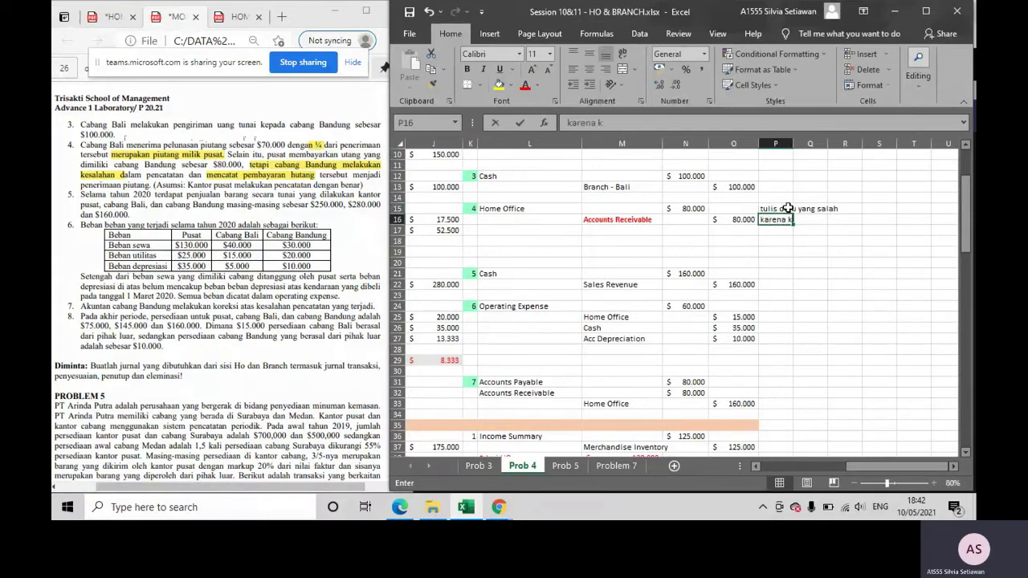
{"action": "type", "text": "oreksinya dibawah"}
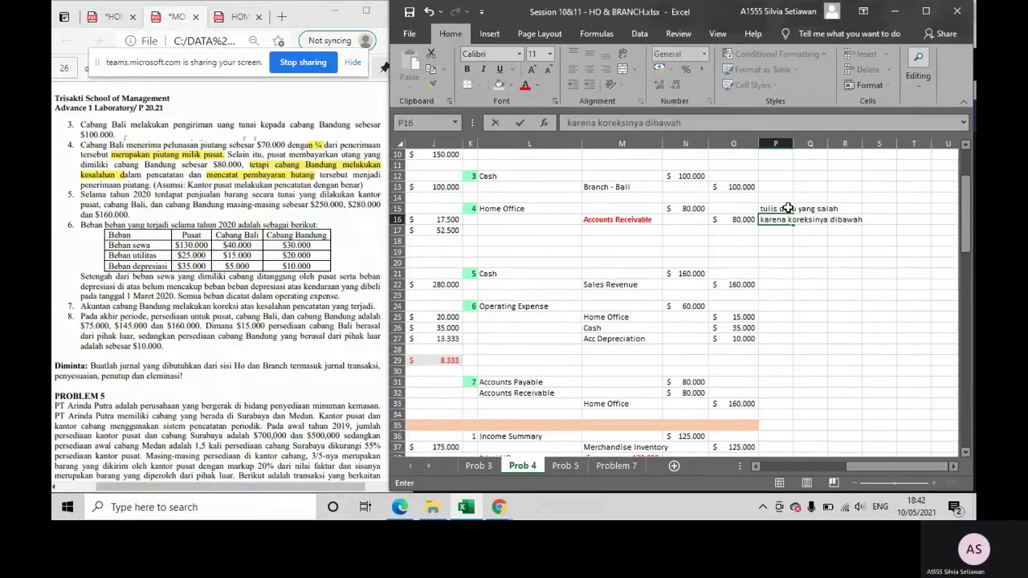
{"action": "key", "text": "Return"}
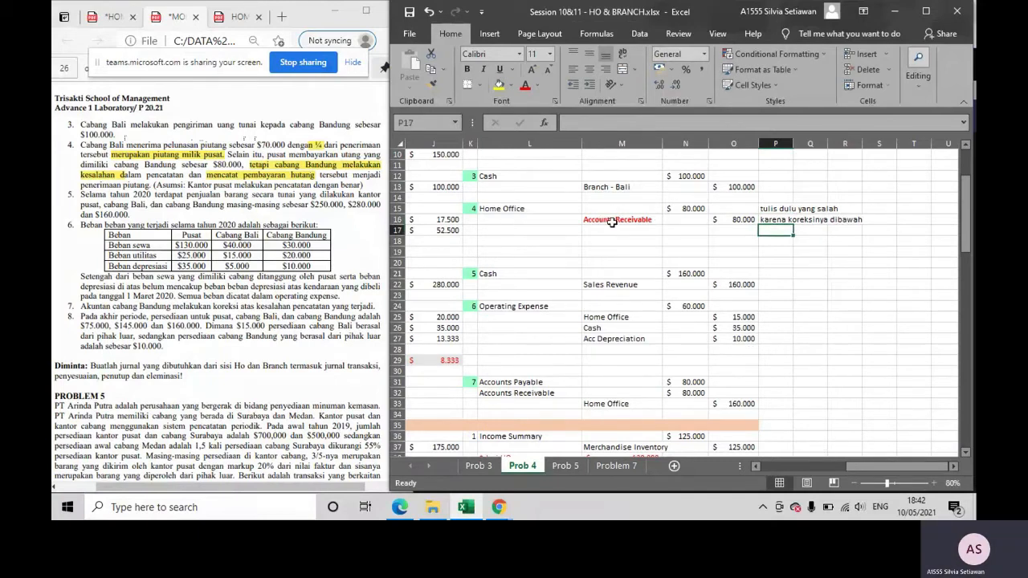
- Check the Accounts Receivable account in Branch - Bandung's transaction 4 entry, and bring the Home Office and Branch - Bali transaction 5 entries into view
{"action": "left_click", "coordinate": [554, 208]}
{"action": "left_click", "coordinate": [607, 223]}
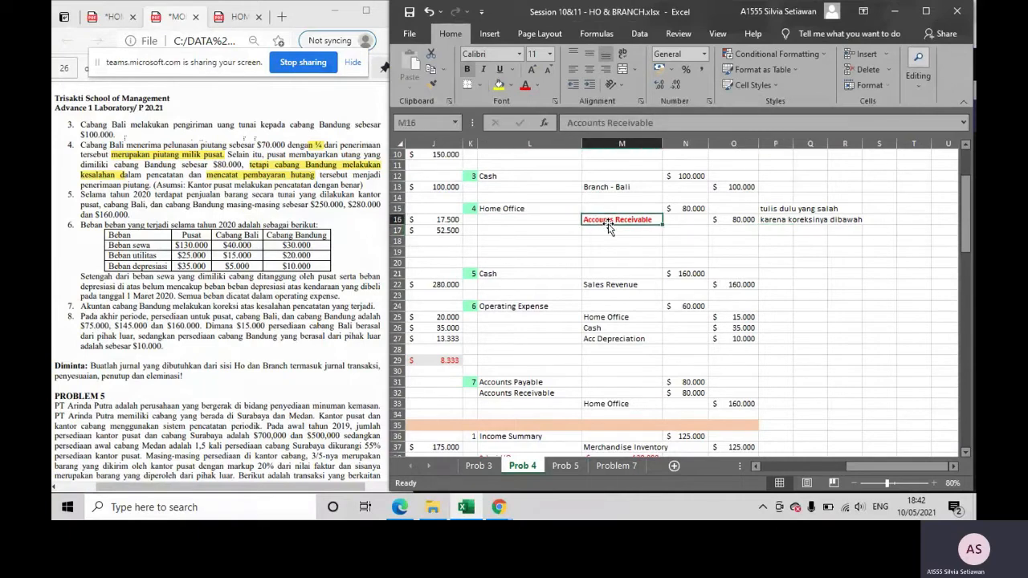
{"action": "left_click_drag", "start_coordinate": [937, 470], "coordinate": [835, 469]}
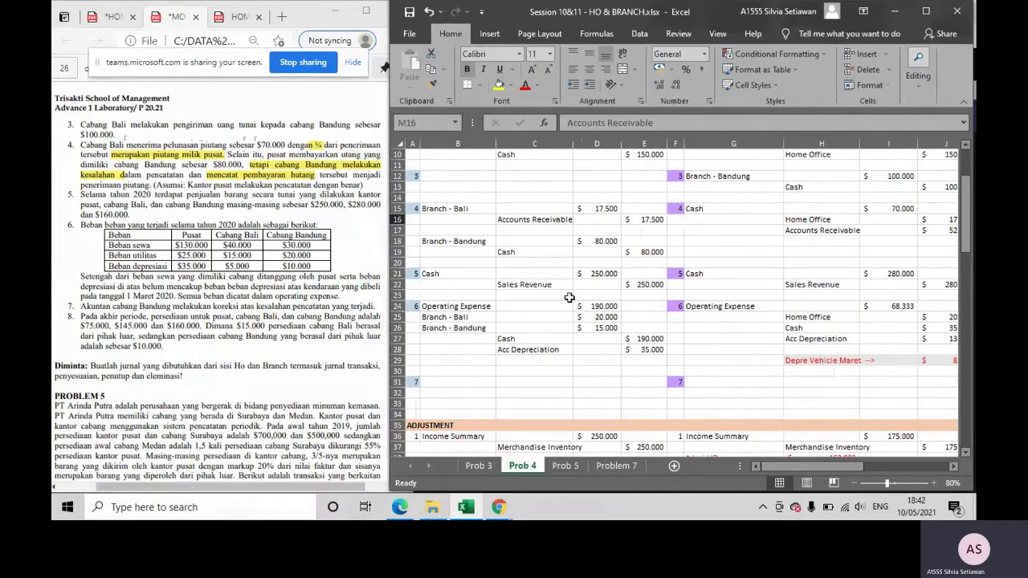
{"action": "scroll", "coordinate": [569, 298], "scroll_direction": "down", "scroll_amount": 3}
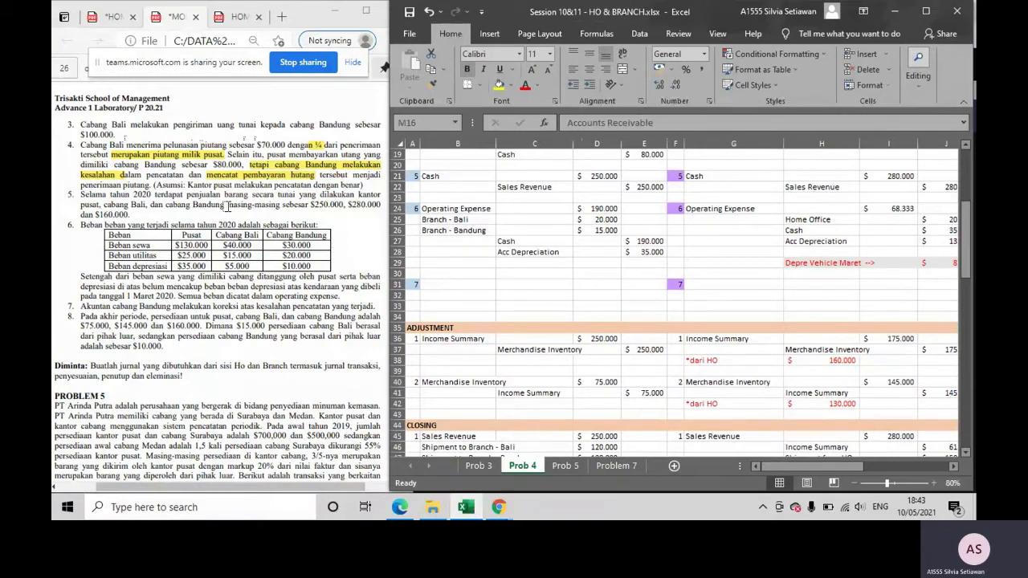
- Highlight "masing-masing" in the problem's transaction 5 and check the Cash and Sales Revenue entries for Home Office, Branch - Bali and Branch - Bandung
{"action": "left_click_drag", "start_coordinate": [227, 206], "coordinate": [278, 208]}
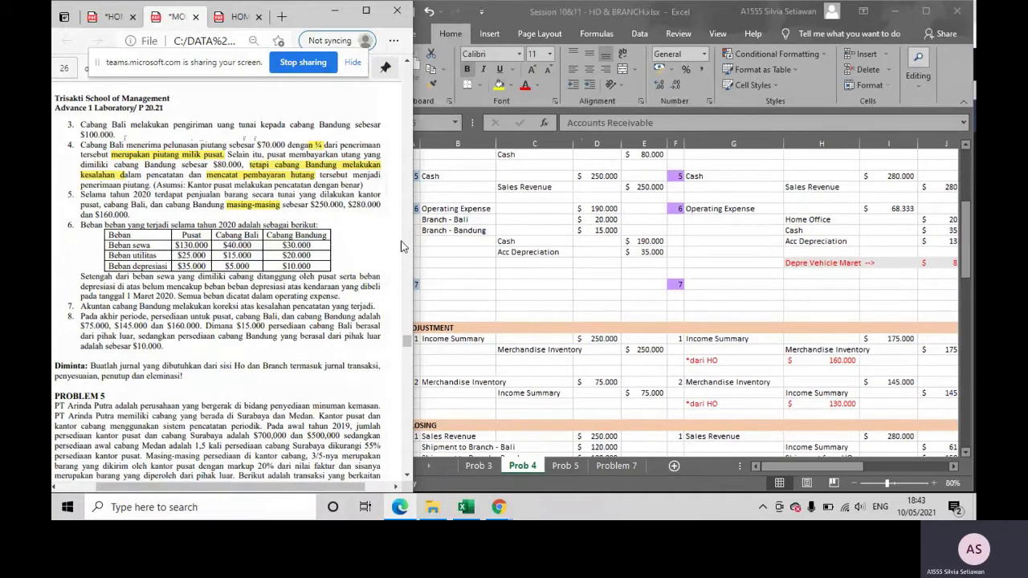
{"action": "left_click", "coordinate": [492, 215]}
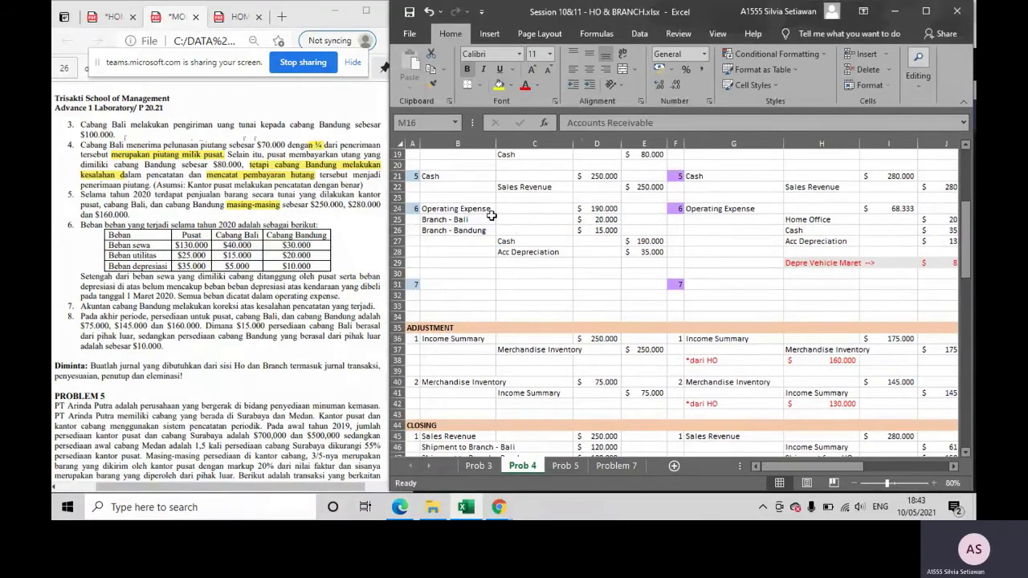
{"action": "left_click_drag", "start_coordinate": [461, 176], "coordinate": [528, 186]}
{"action": "left_click_drag", "start_coordinate": [733, 177], "coordinate": [827, 187]}
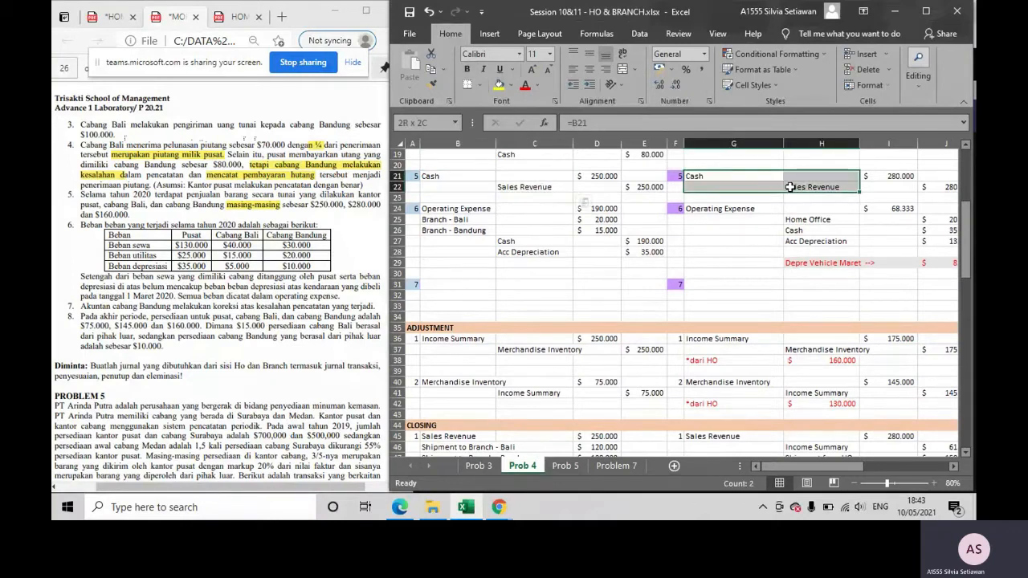
{"action": "left_click_drag", "start_coordinate": [835, 474], "coordinate": [884, 474]}
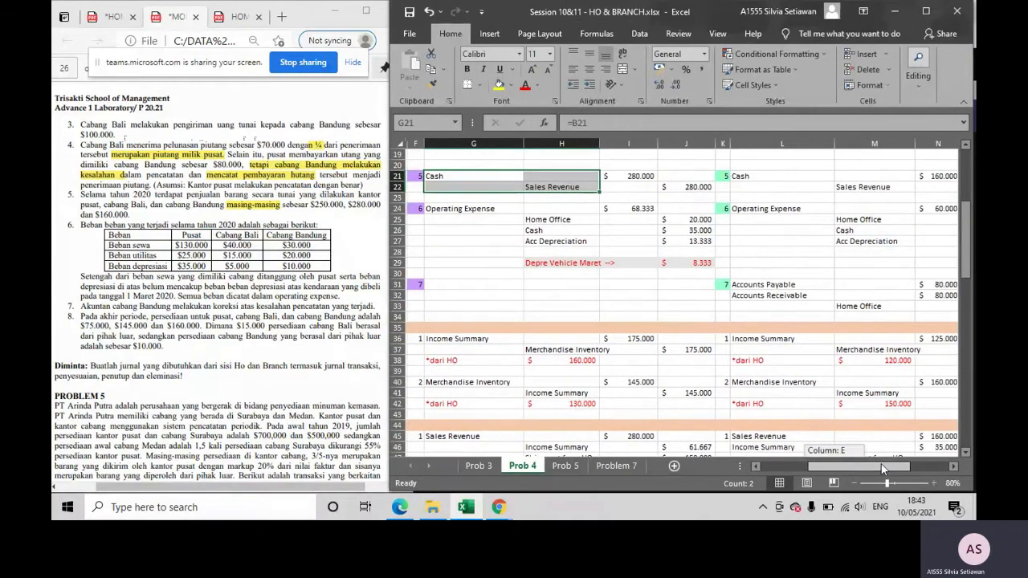
{"action": "left_click_drag", "start_coordinate": [774, 176], "coordinate": [847, 188]}
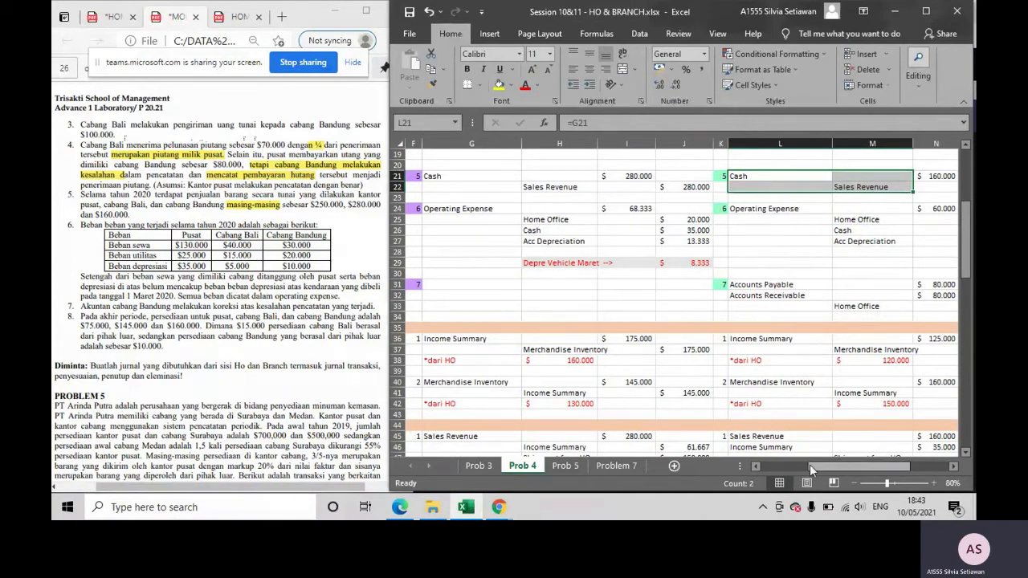
{"action": "left_click_drag", "start_coordinate": [809, 464], "coordinate": [763, 465]}
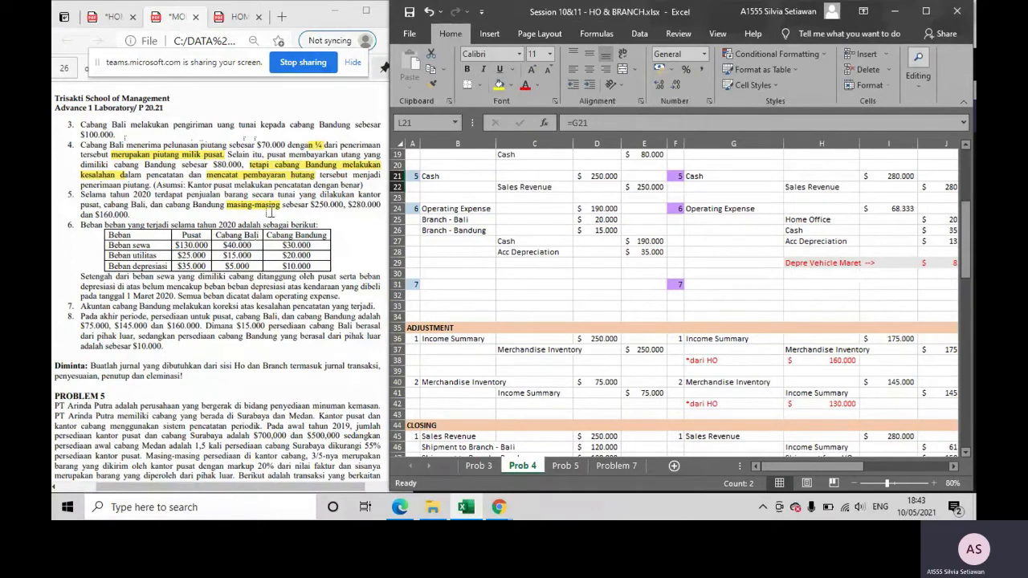
- Highlight the sales amounts "$250.000, $280.000 dan $160.000" in transaction 5 and bring the transaction 6 journal entries into view
{"action": "left_click_drag", "start_coordinate": [310, 204], "coordinate": [128, 215]}
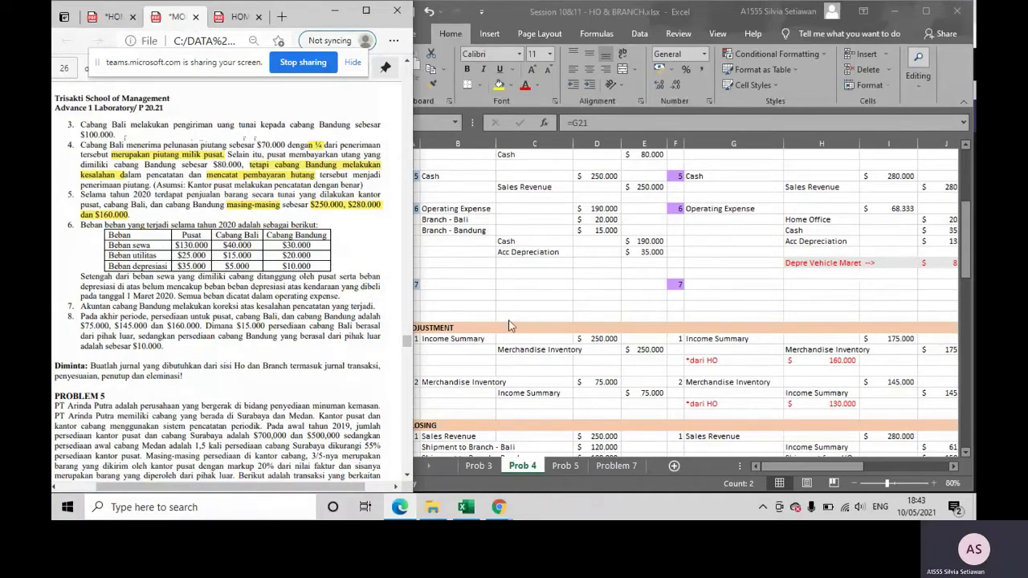
{"action": "left_click", "coordinate": [487, 309]}
{"action": "left_click", "coordinate": [459, 294]}
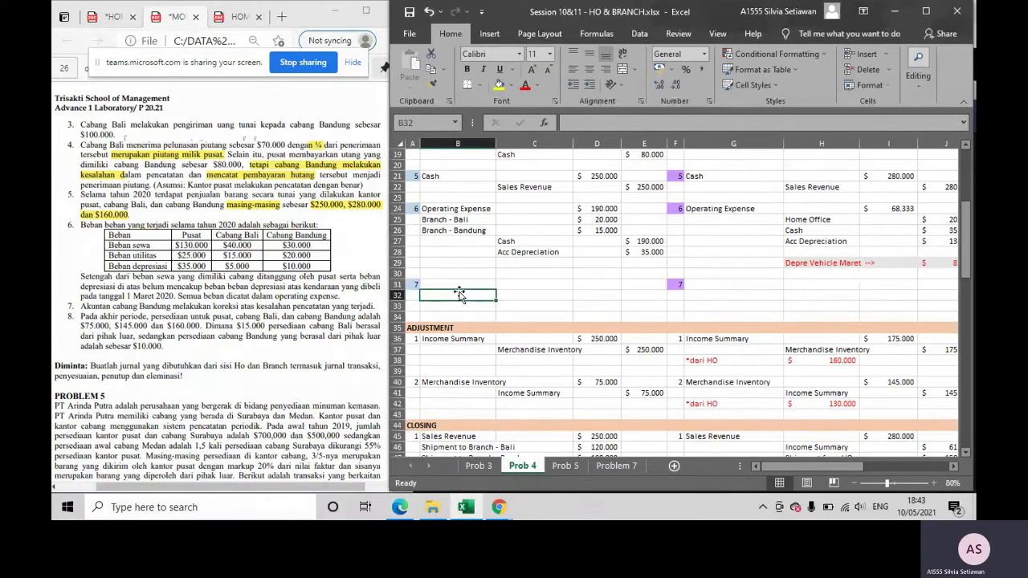
{"action": "scroll", "coordinate": [460, 295], "scroll_direction": "down", "scroll_amount": 1}
{"action": "scroll", "coordinate": [460, 295], "scroll_direction": "up", "scroll_amount": 1}
{"action": "scroll", "coordinate": [494, 246], "scroll_direction": "up", "scroll_amount": 1}
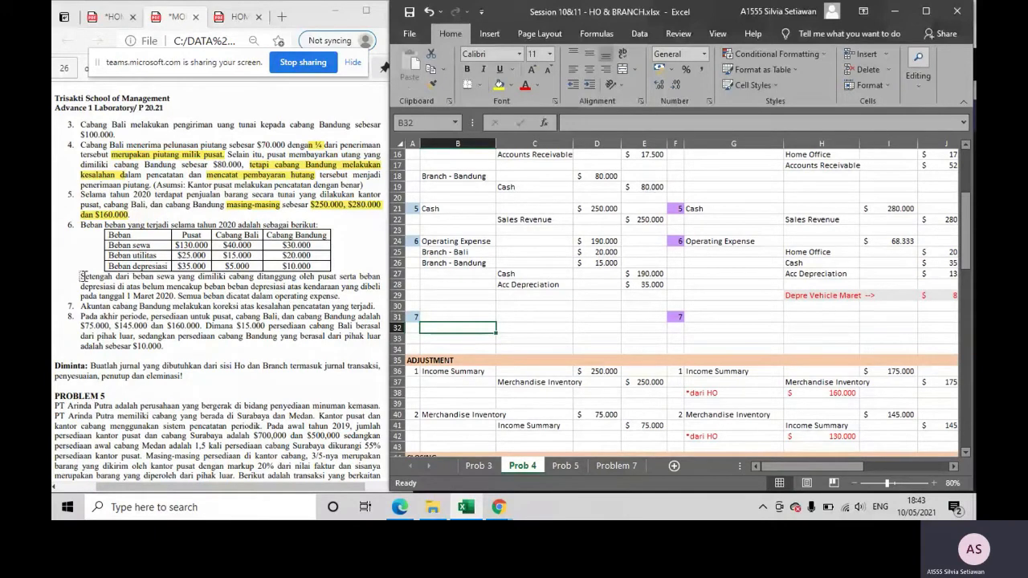
- Highlight "Setengah dari beban sewa", "ditanggung oleh pusat", "beban depresiasi", "belum mencakup beban beban depresiasi atas kendaraan" and "1 Maret 2020" in transaction 6
{"action": "left_click_drag", "start_coordinate": [81, 276], "coordinate": [175, 277]}
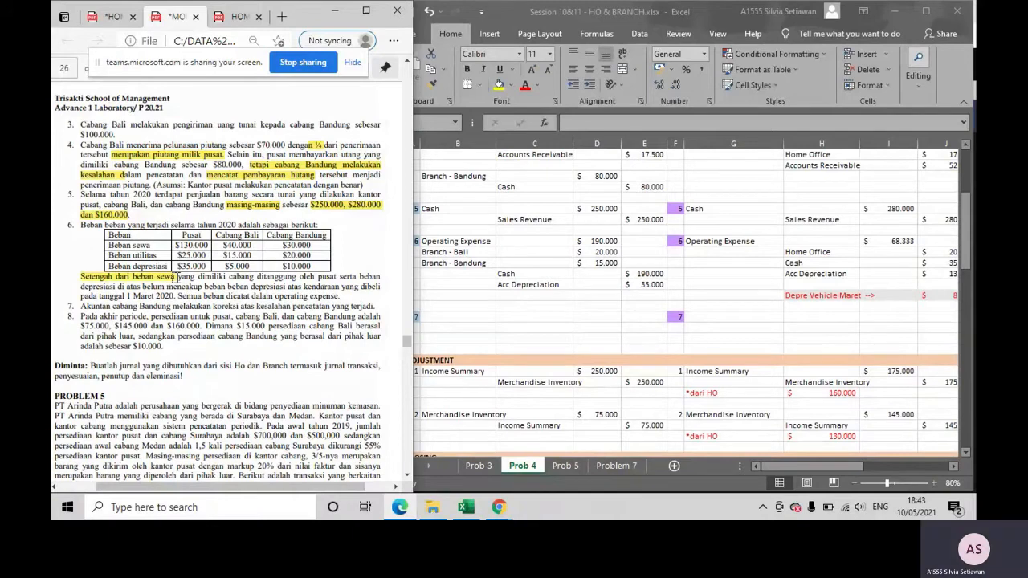
{"action": "left_click_drag", "start_coordinate": [258, 276], "coordinate": [332, 276]}
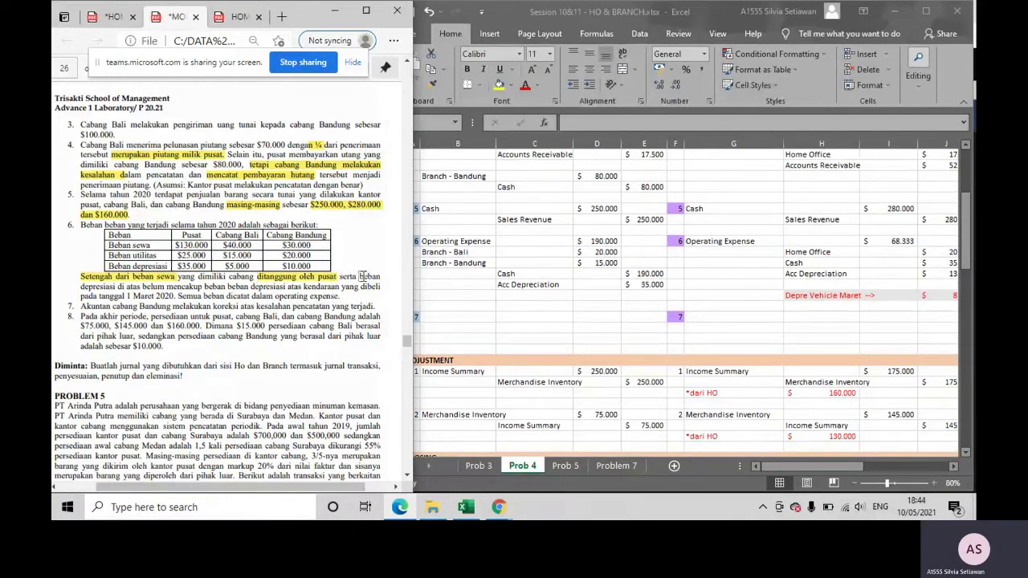
{"action": "left_click_drag", "start_coordinate": [359, 276], "coordinate": [331, 286]}
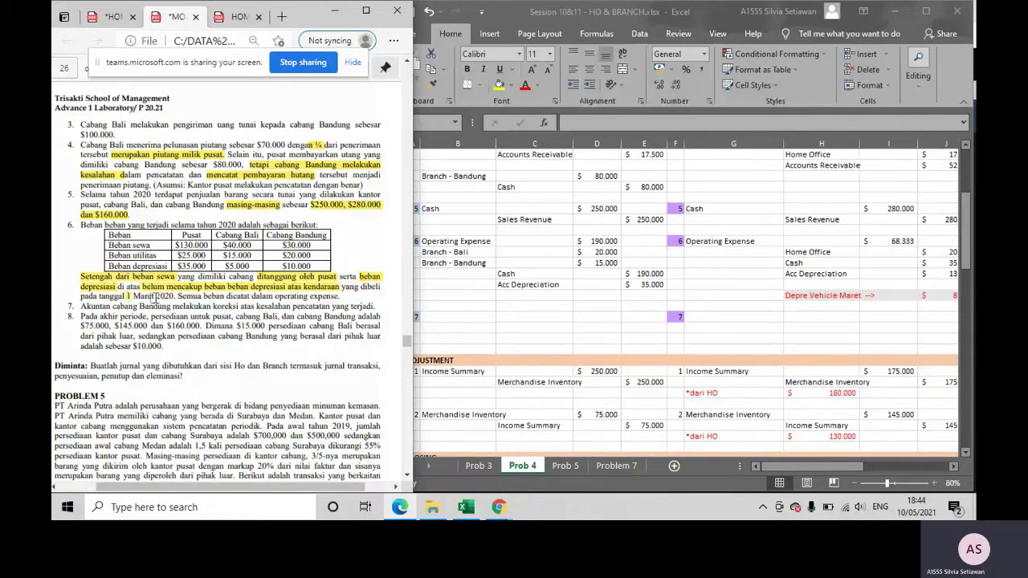
- Highlight "1 Maret 2020 dengan umur manfaat 15 tahun tanpa nilai sisa" in the problem's transaction 2 vehicle purchase
{"action": "scroll", "coordinate": [172, 281], "scroll_direction": "up", "scroll_amount": 3}
{"action": "scroll", "coordinate": [172, 281], "scroll_direction": "up", "scroll_amount": 2}
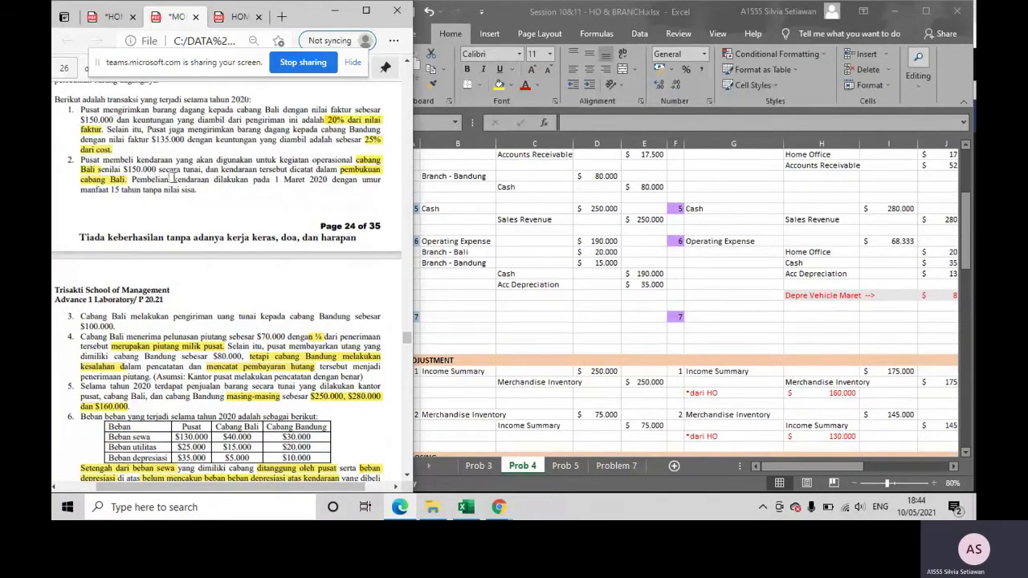
{"action": "left_click_drag", "start_coordinate": [273, 180], "coordinate": [213, 199]}
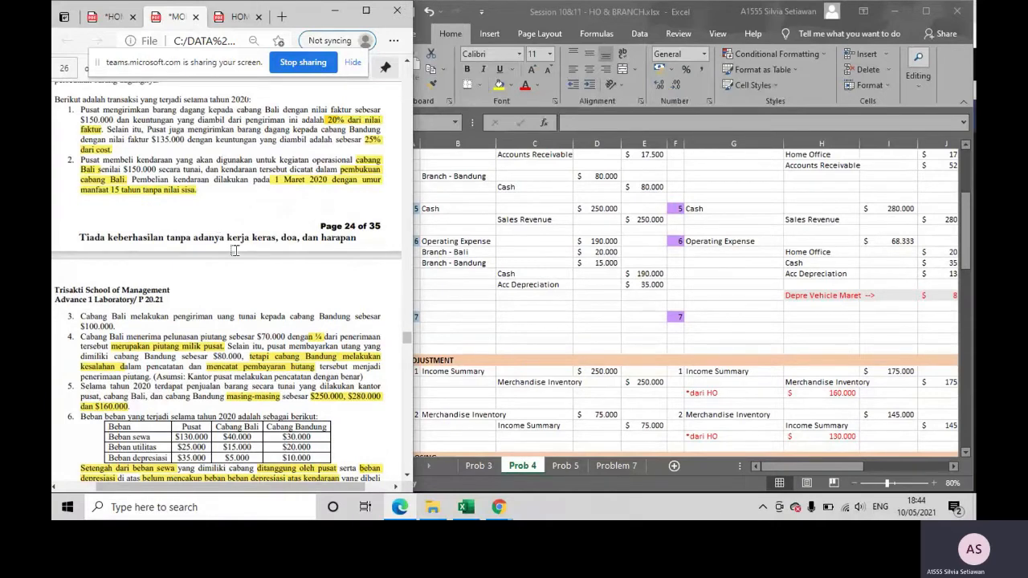
- Compare the transaction 6 Operating Expense entries of Home Office, Branch - Bali and Branch - Bandung with the problem's expense table
{"action": "scroll", "coordinate": [235, 251], "scroll_direction": "down", "scroll_amount": 3}
{"action": "left_click", "coordinate": [654, 359]}
{"action": "left_click", "coordinate": [491, 305]}
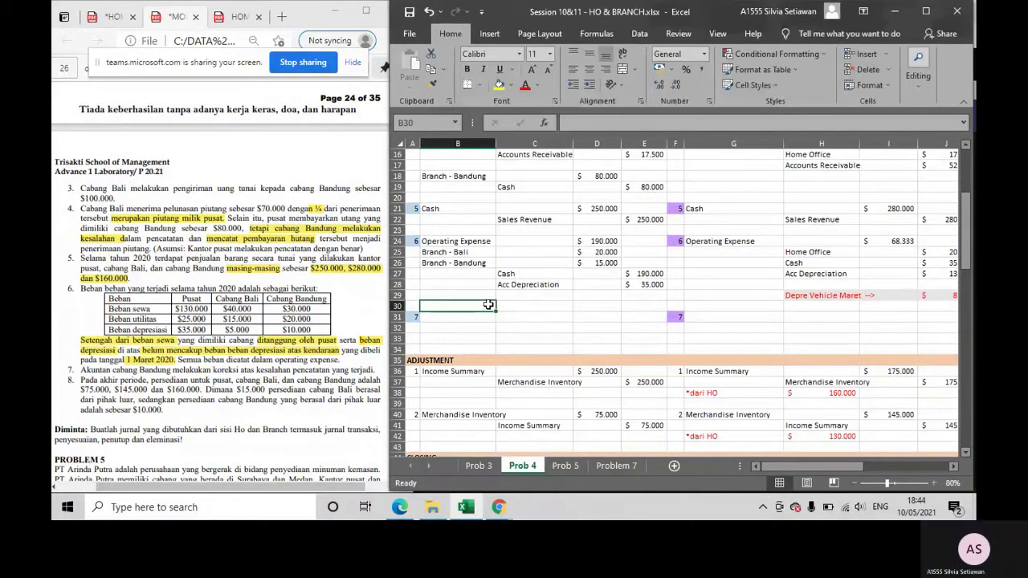
{"action": "left_click", "coordinate": [444, 241]}
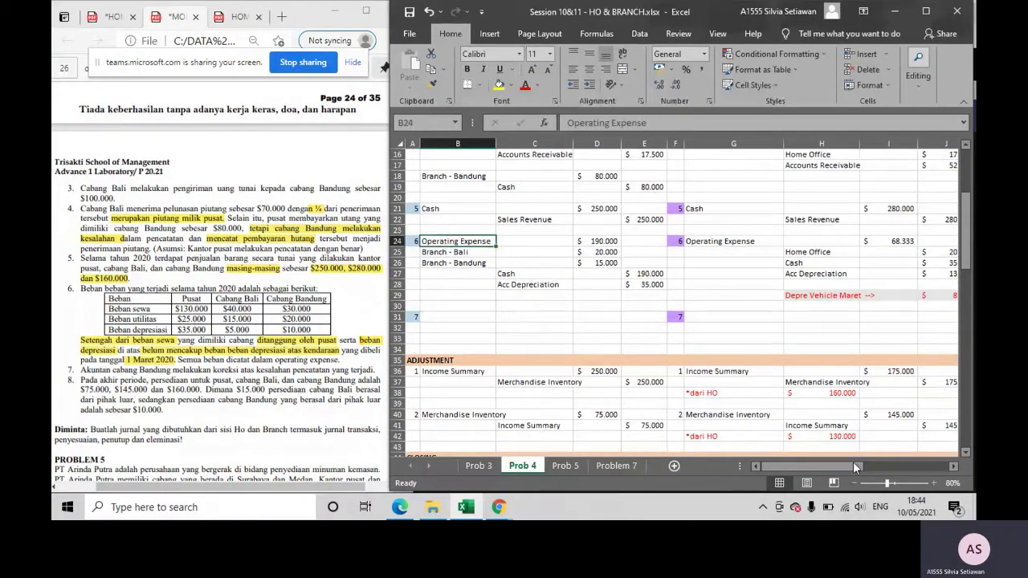
{"action": "left_click_drag", "start_coordinate": [841, 467], "coordinate": [889, 464]}
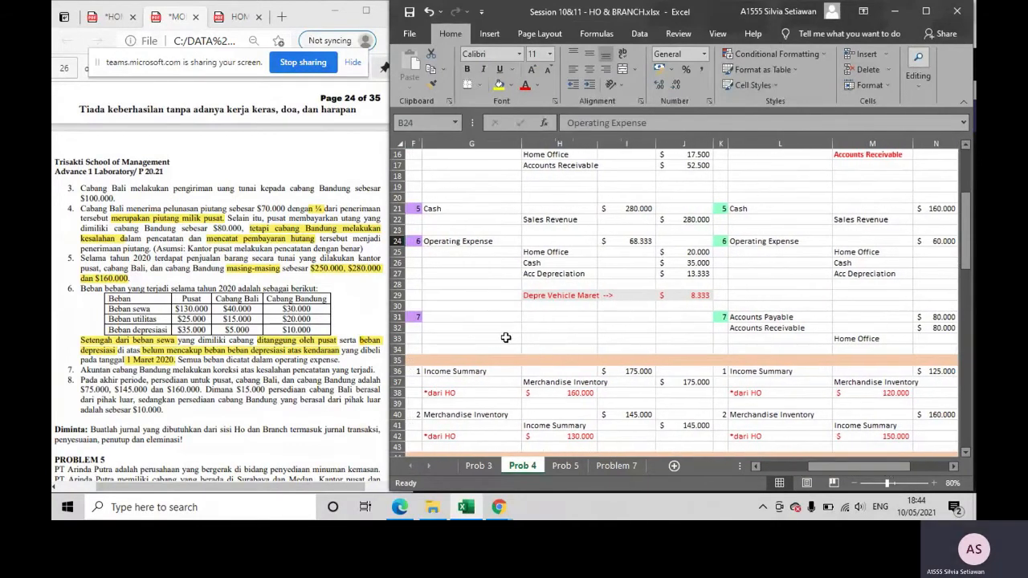
{"action": "scroll", "coordinate": [228, 309], "scroll_direction": "down", "scroll_amount": 2}
{"action": "scroll", "coordinate": [228, 308], "scroll_direction": "up", "scroll_amount": 2}
{"action": "scroll", "coordinate": [486, 282], "scroll_direction": "down", "scroll_amount": 1}
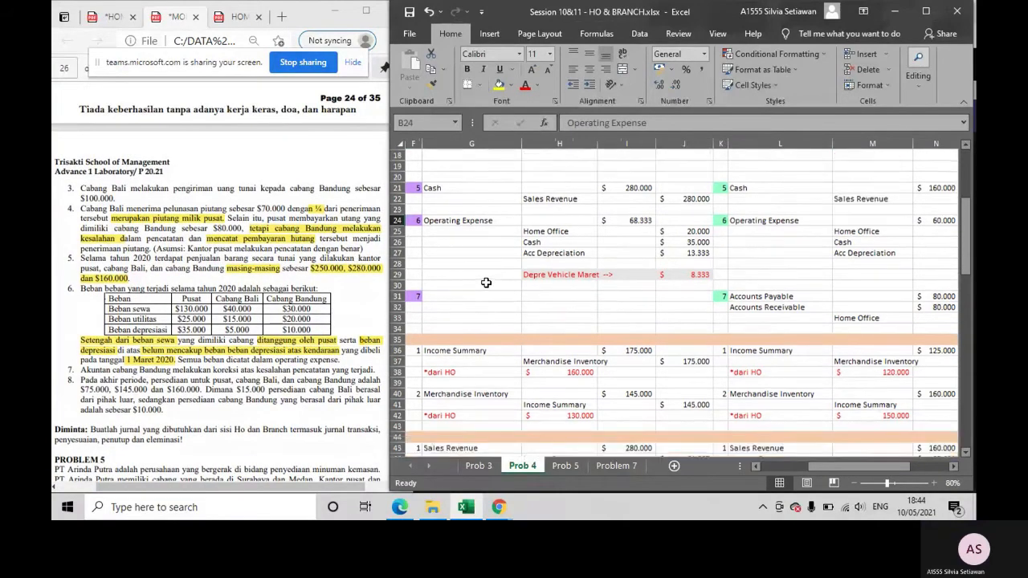
- Examine the Home Office amount in J25 against the problem's expense rules and Cabang Bali's vehicle purchase in item 2
{"action": "scroll", "coordinate": [225, 221], "scroll_direction": "down", "scroll_amount": 3}
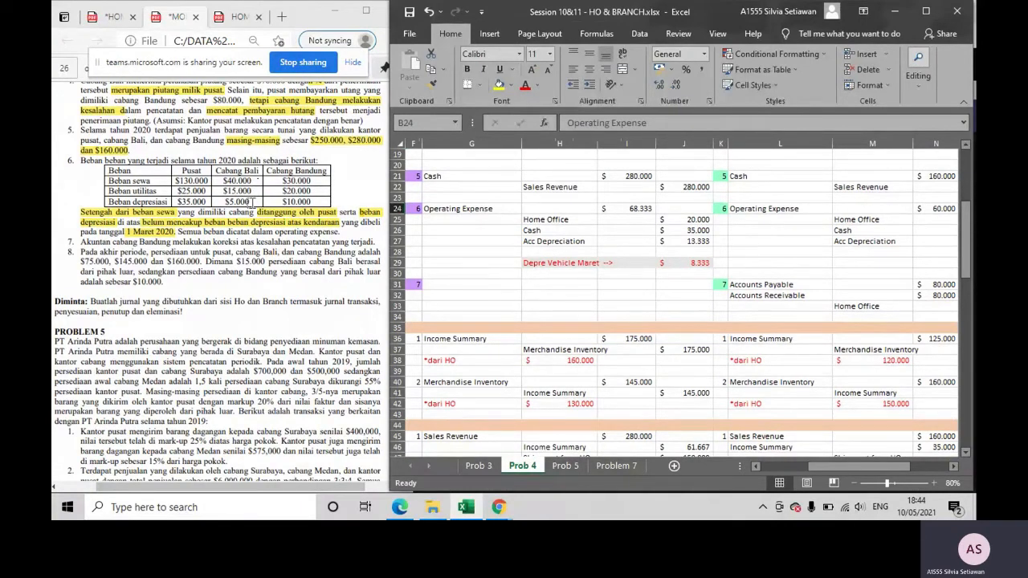
{"action": "left_click", "coordinate": [673, 223]}
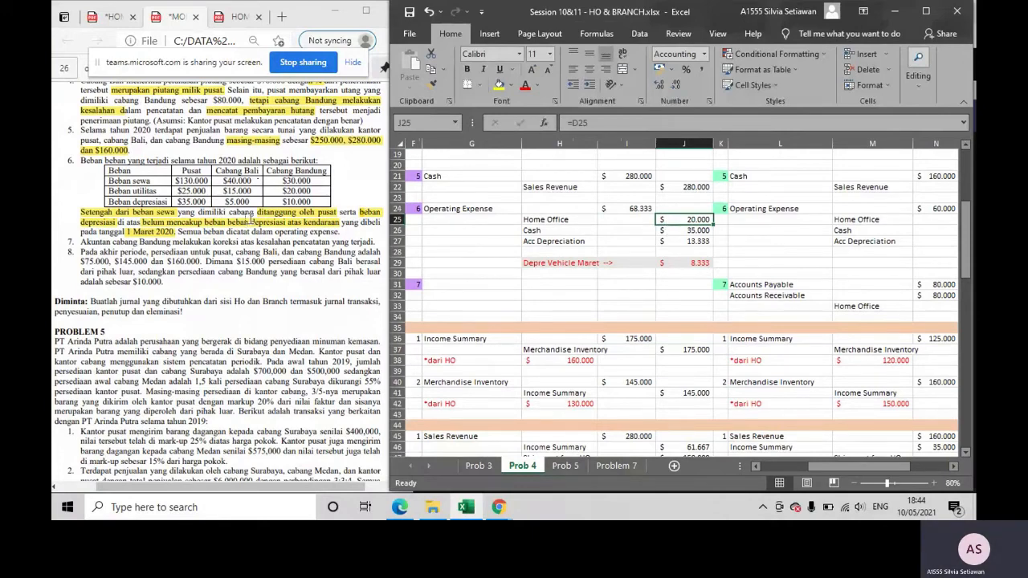
{"action": "scroll", "coordinate": [253, 219], "scroll_direction": "up", "scroll_amount": 5}
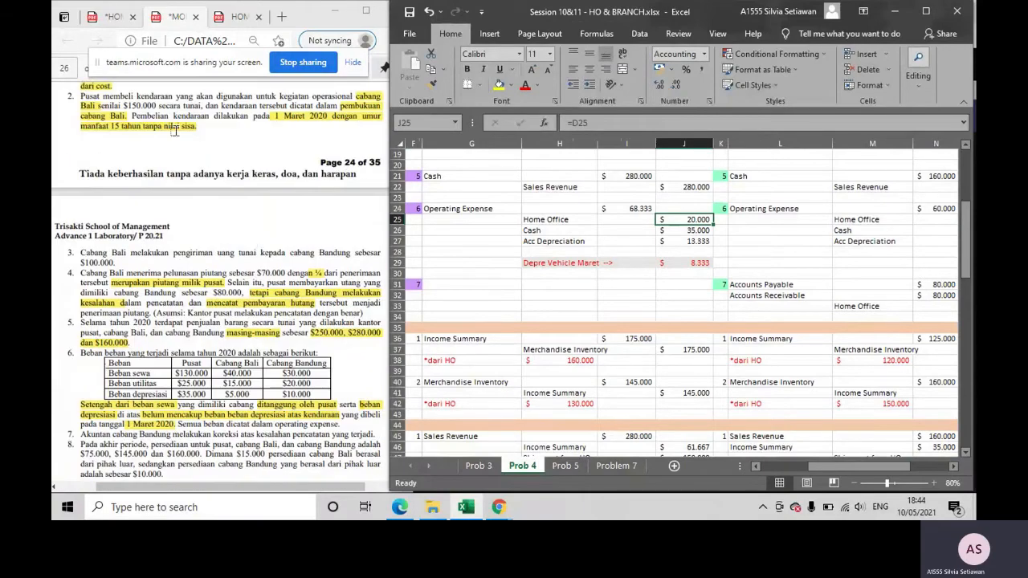
{"action": "key", "text": "ctrl"}
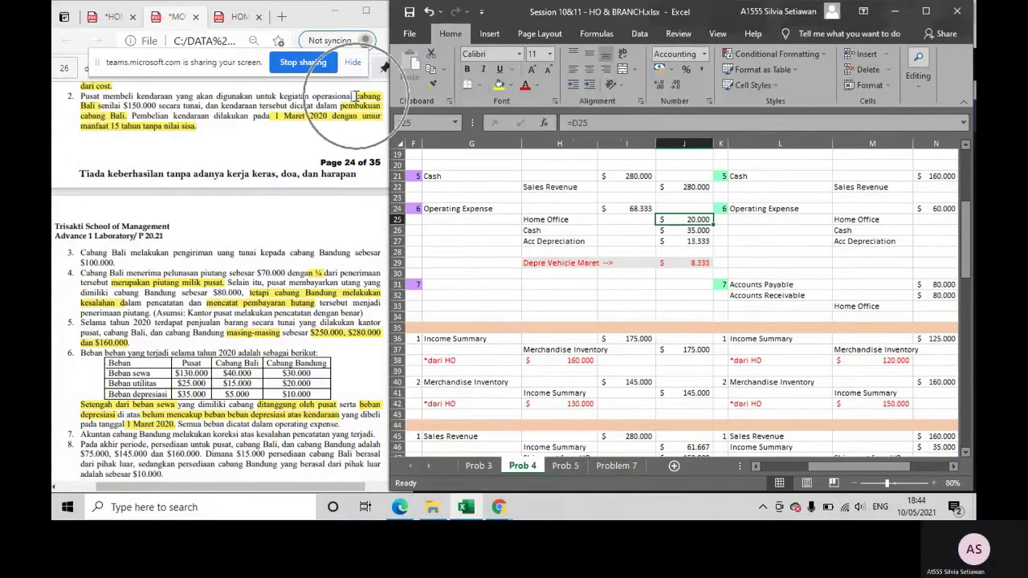
{"action": "key", "text": "ctrl"}
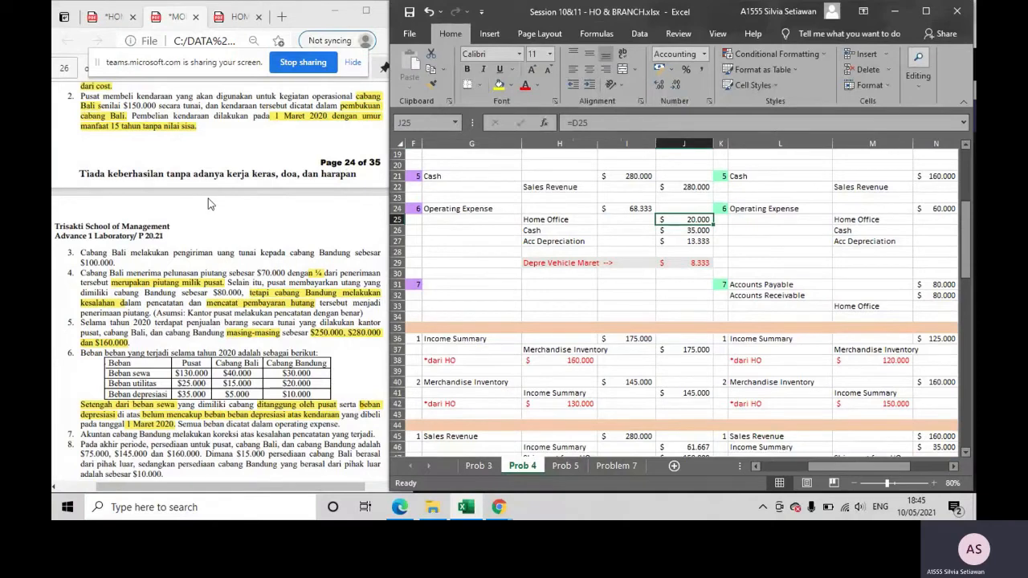
{"action": "key", "text": "ctrl"}
{"action": "key", "text": "ctrl"}
{"action": "key", "text": "ctrl"}
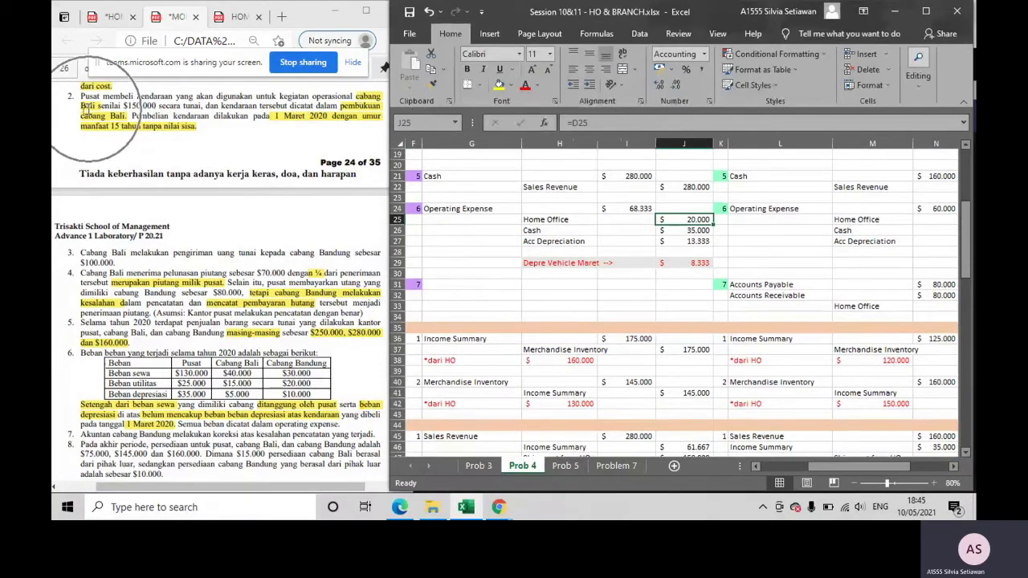
{"action": "scroll", "coordinate": [271, 359], "scroll_direction": "down", "scroll_amount": 1}
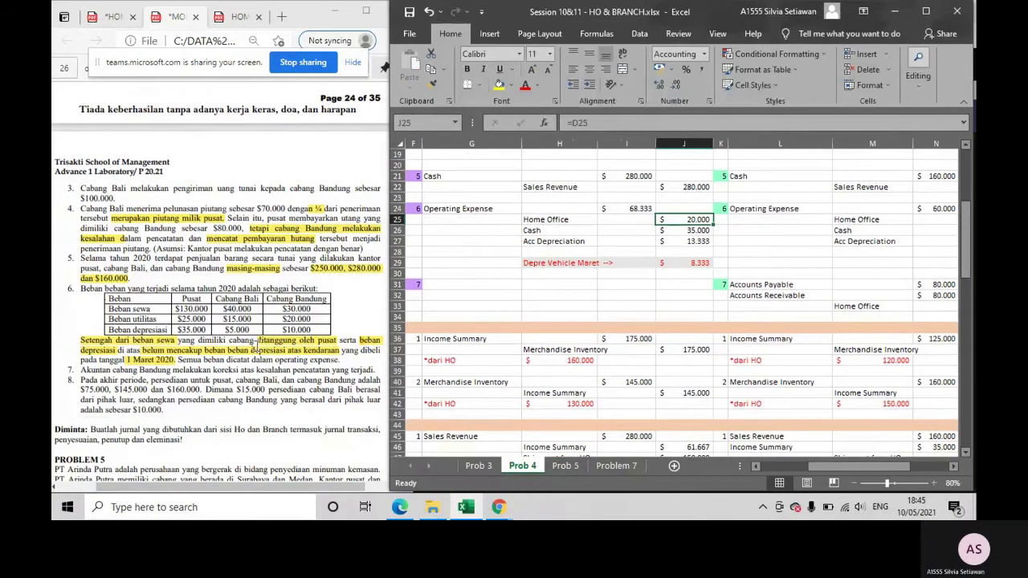
- Highlight Cabang Bali's $40.000 rent and $15.000 utility expenses in yellow in the item 6 table of the PDF
{"action": "scroll", "coordinate": [237, 299], "scroll_direction": "down", "scroll_amount": 1}
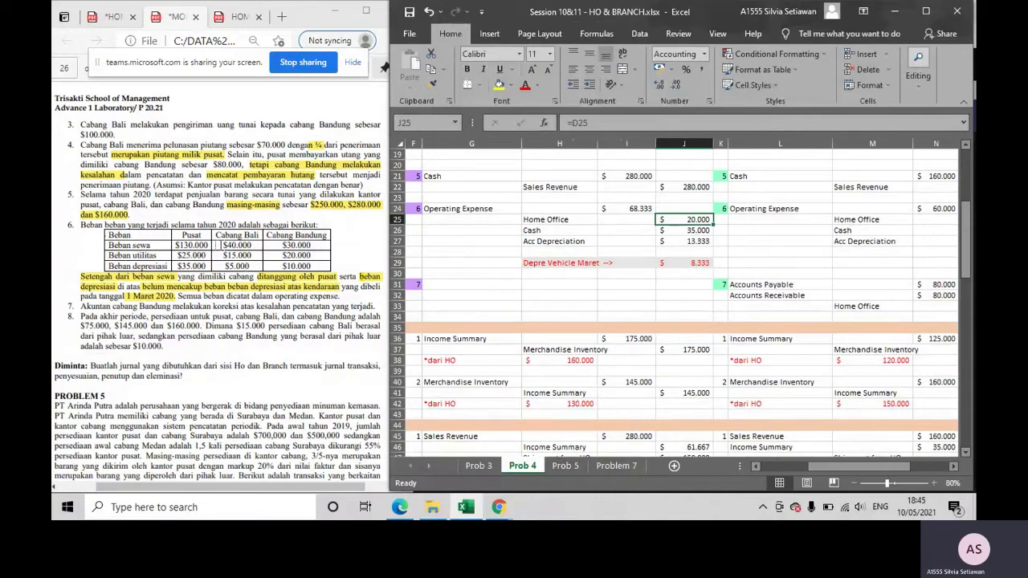
{"action": "left_click_drag", "start_coordinate": [218, 245], "coordinate": [253, 257]}
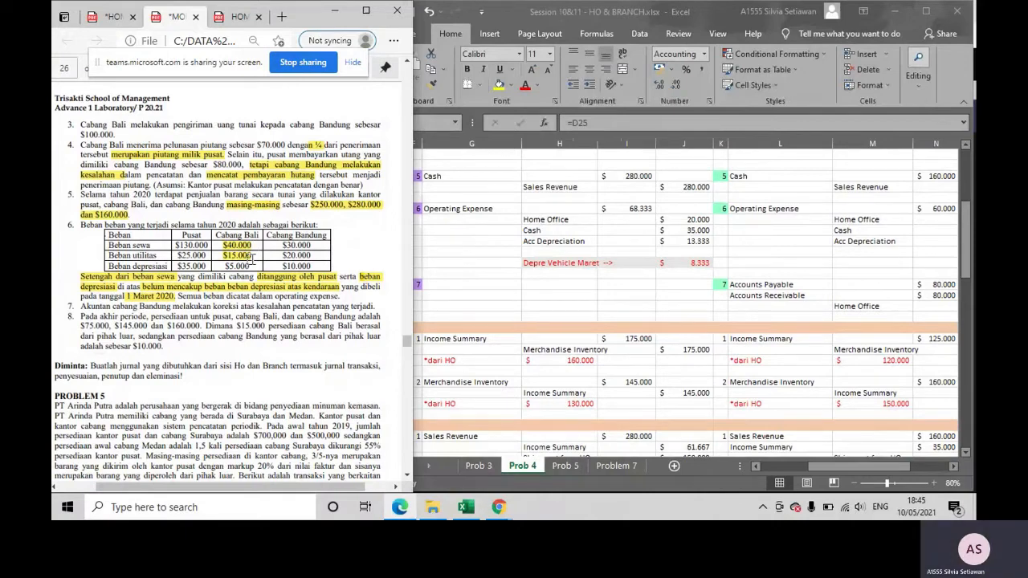
{"action": "left_click", "coordinate": [632, 226]}
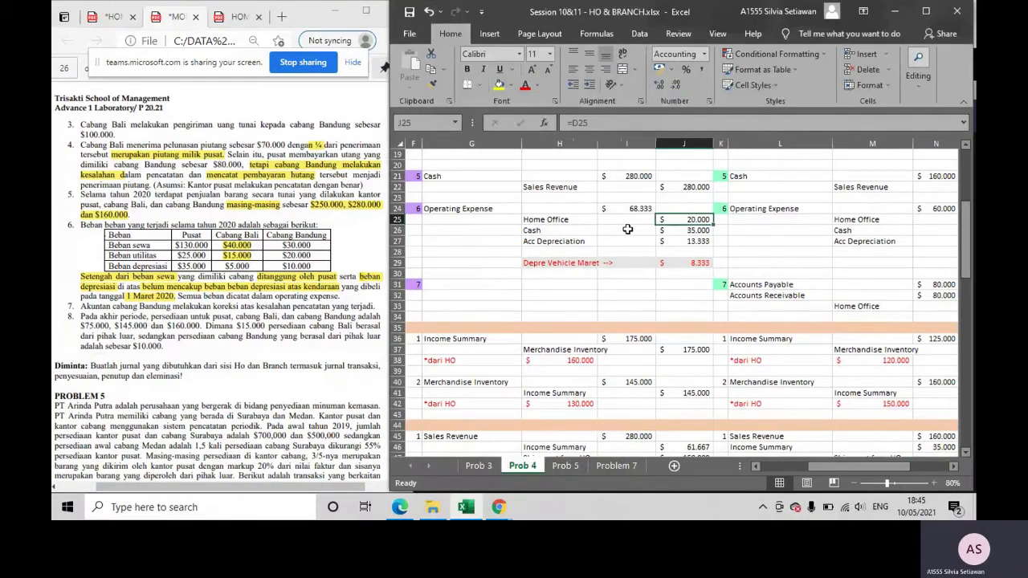
- Enter the note "kita fokus pada beban sewa dan beban utilitas (40.000 + 15.000 = 55.000)" in cell G28
{"action": "left_click_drag", "start_coordinate": [553, 218], "coordinate": [556, 231]}
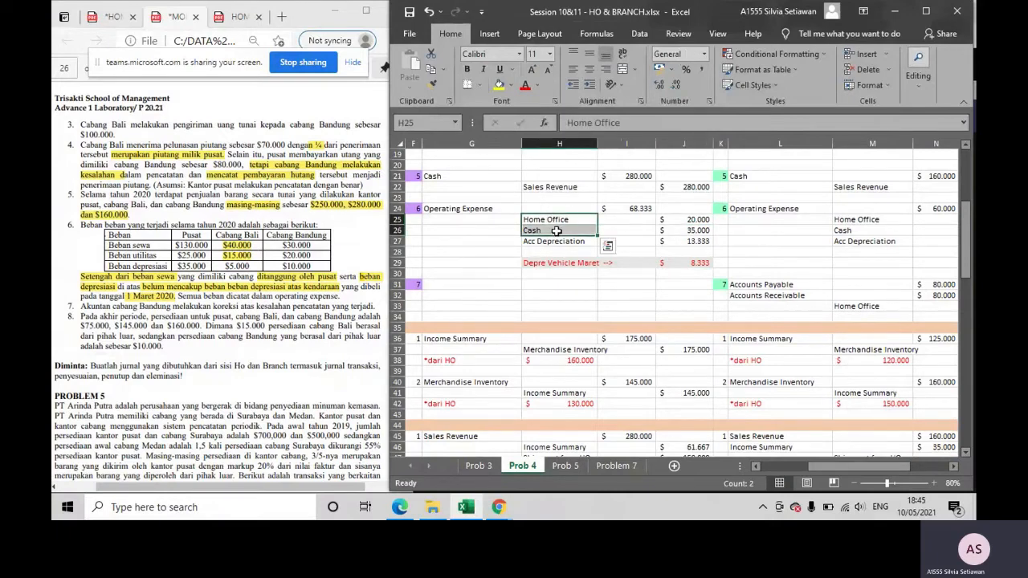
{"action": "left_click", "coordinate": [559, 241]}
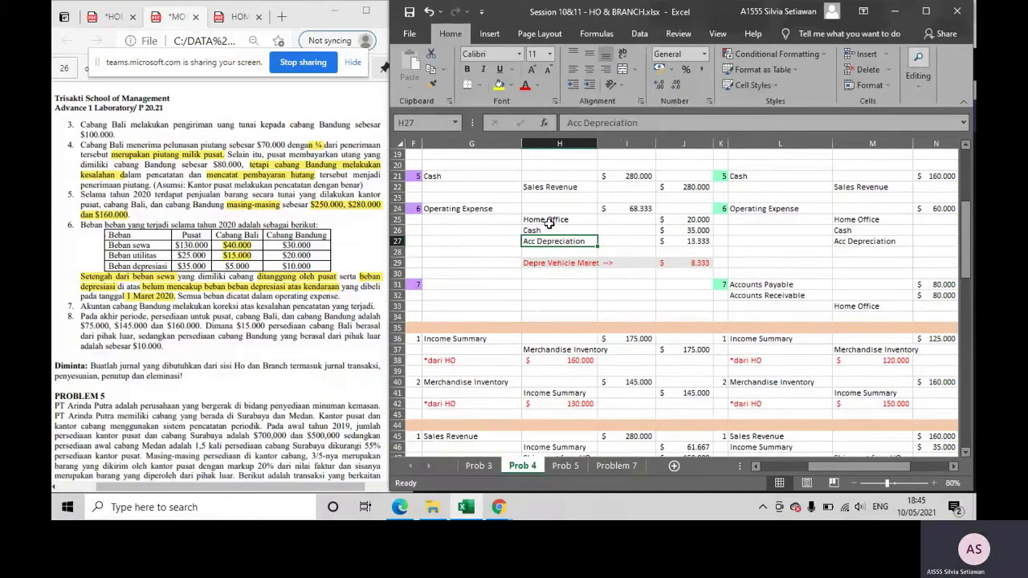
{"action": "left_click", "coordinate": [548, 222]}
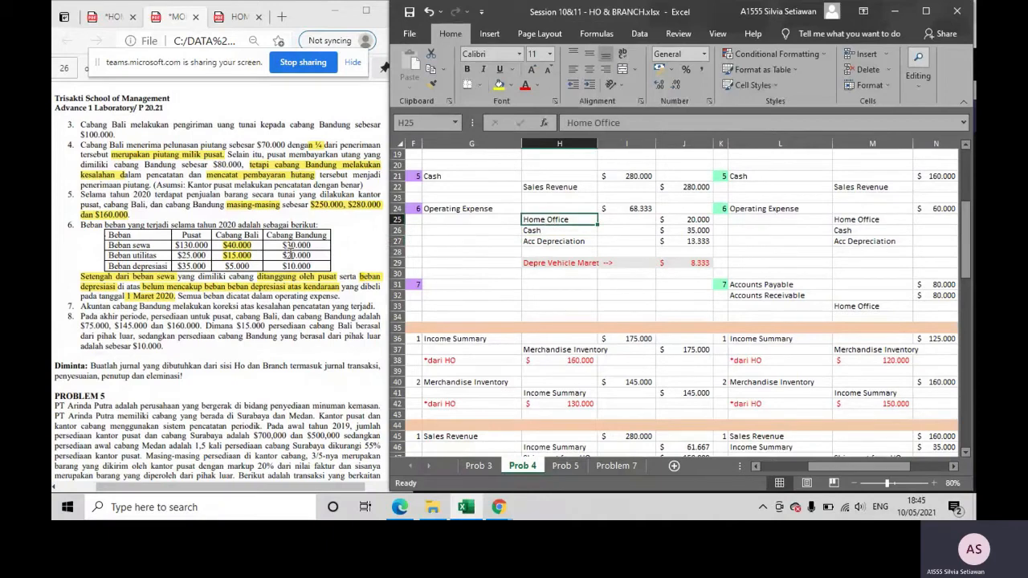
{"action": "left_click", "coordinate": [436, 251]}
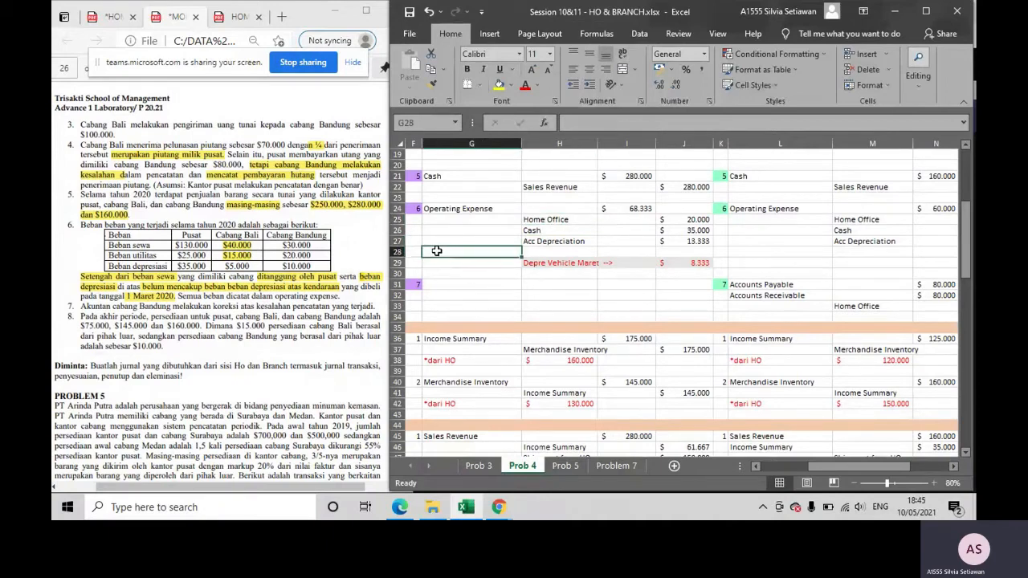
{"action": "type", "text": "kita fokus pada beban sewa dan b"}
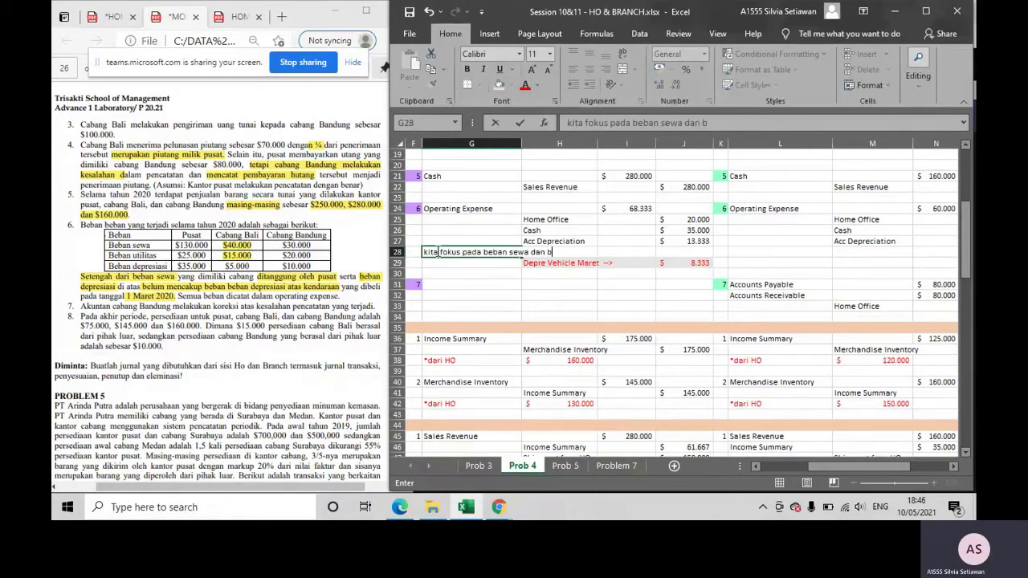
{"action": "type", "text": "eban utilitas "}
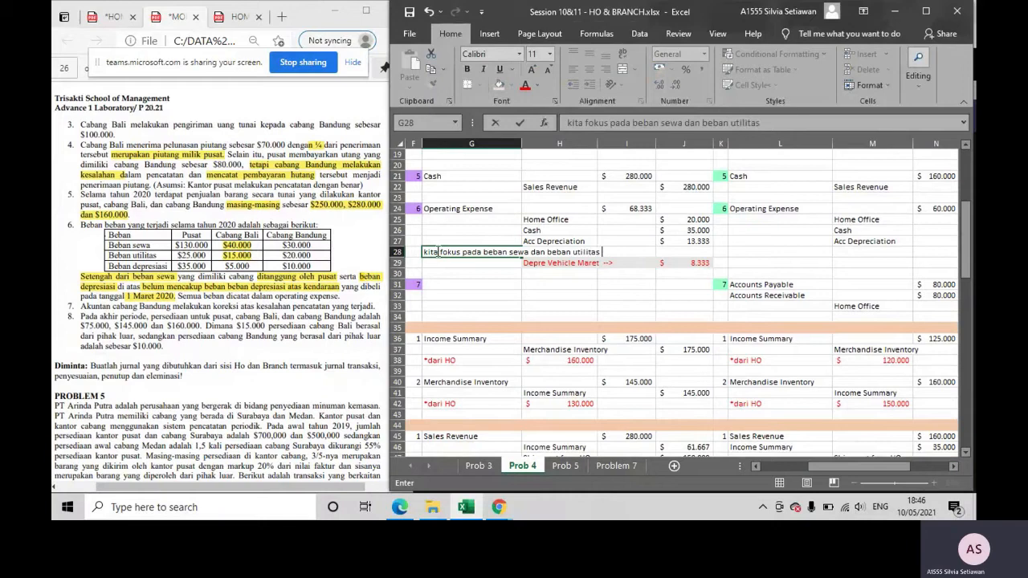
{"action": "type", "text": "(40.000 + 15.000"}
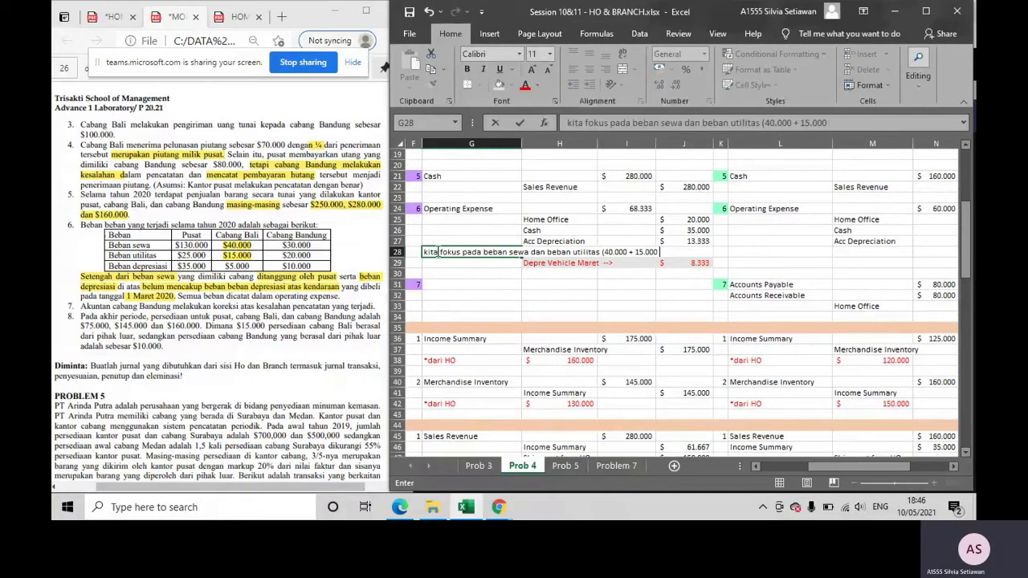
{"action": "type", "text": " = 55.000)"}
{"action": "key", "text": "Return"}
- Examine the Home Office and Cash credits in rows 25 and 26 against the rule on who bears half the rent
{"action": "left_click_drag", "start_coordinate": [692, 219], "coordinate": [562, 230]}
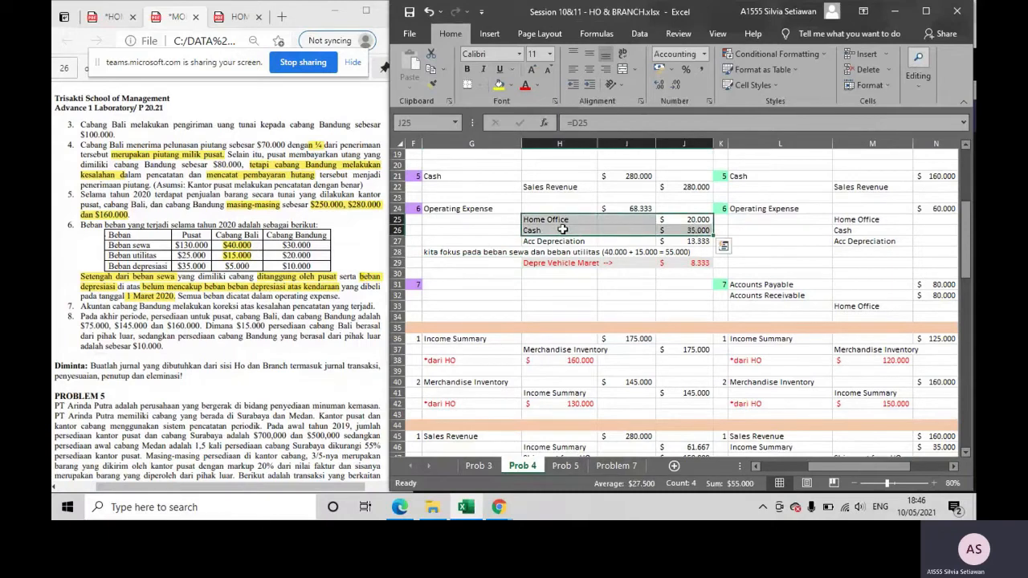
{"action": "left_click", "coordinate": [674, 219]}
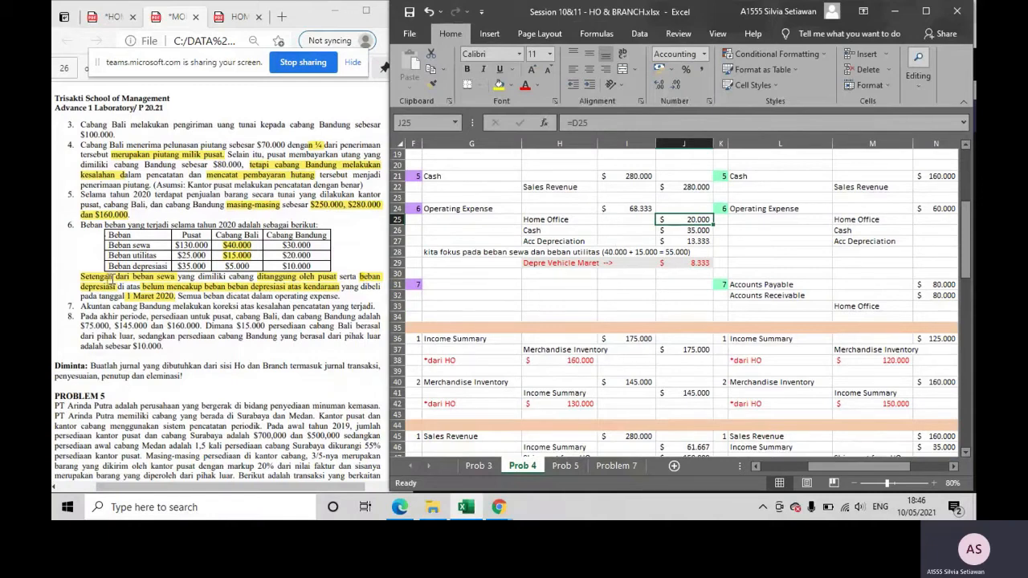
{"action": "key", "text": "ctrl"}
{"action": "key", "text": "ctrl"}
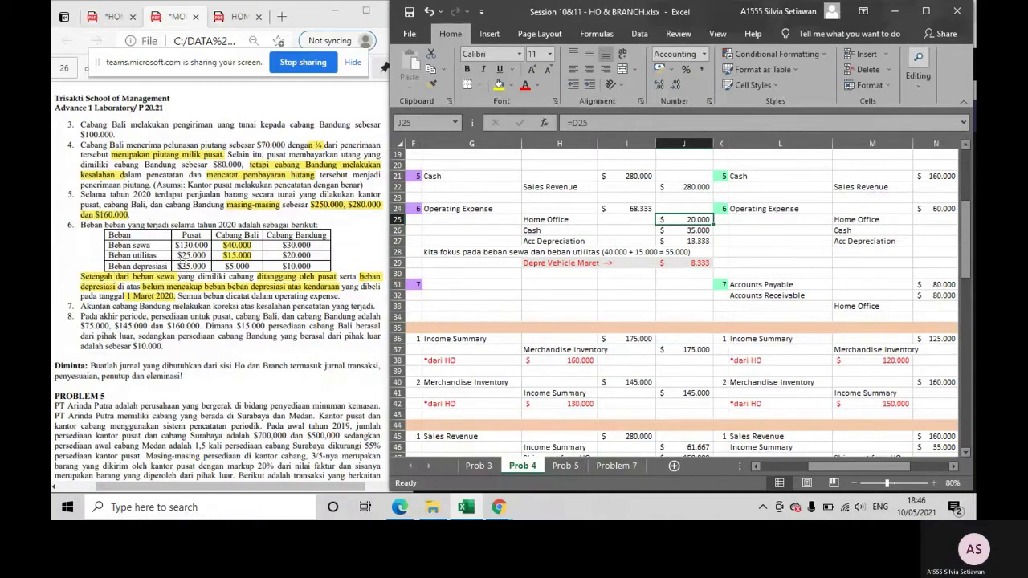
{"action": "key", "text": "ctrl"}
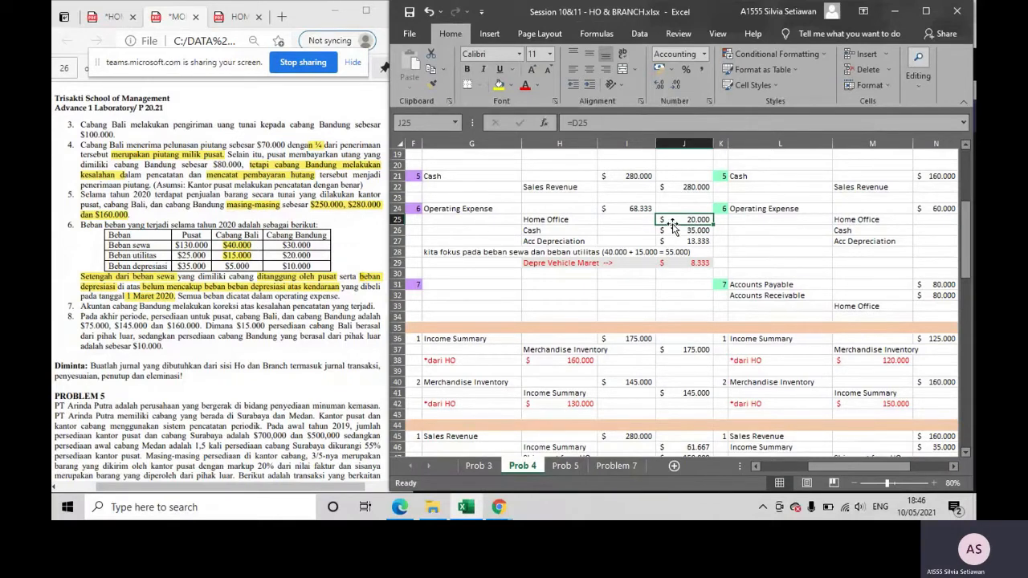
{"action": "left_click", "coordinate": [677, 231]}
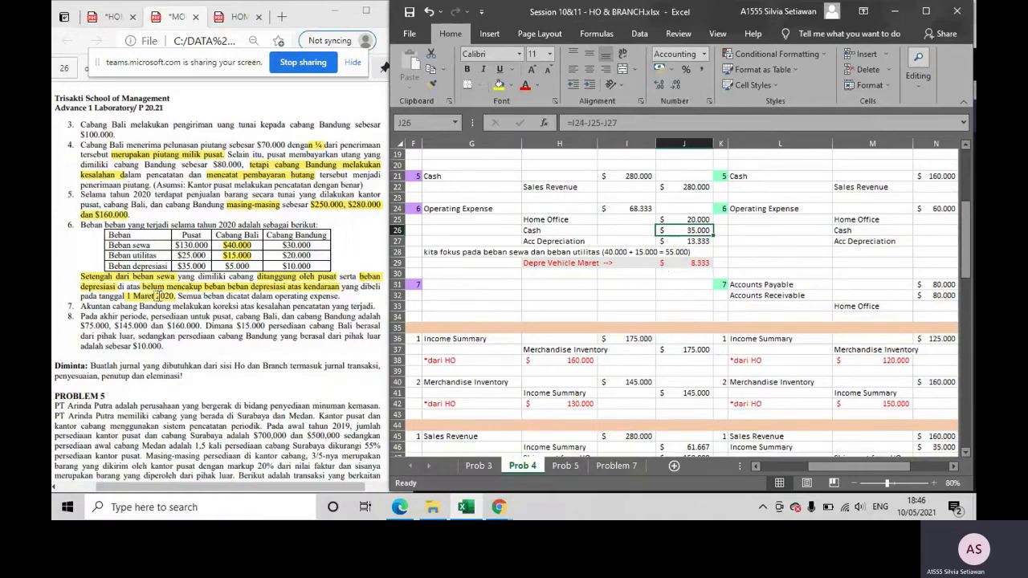
- Highlight the $150.000 vehicle price in item 2 of the PDF in yellow and return to the workbook
{"action": "scroll", "coordinate": [158, 296], "scroll_direction": "up", "scroll_amount": 3}
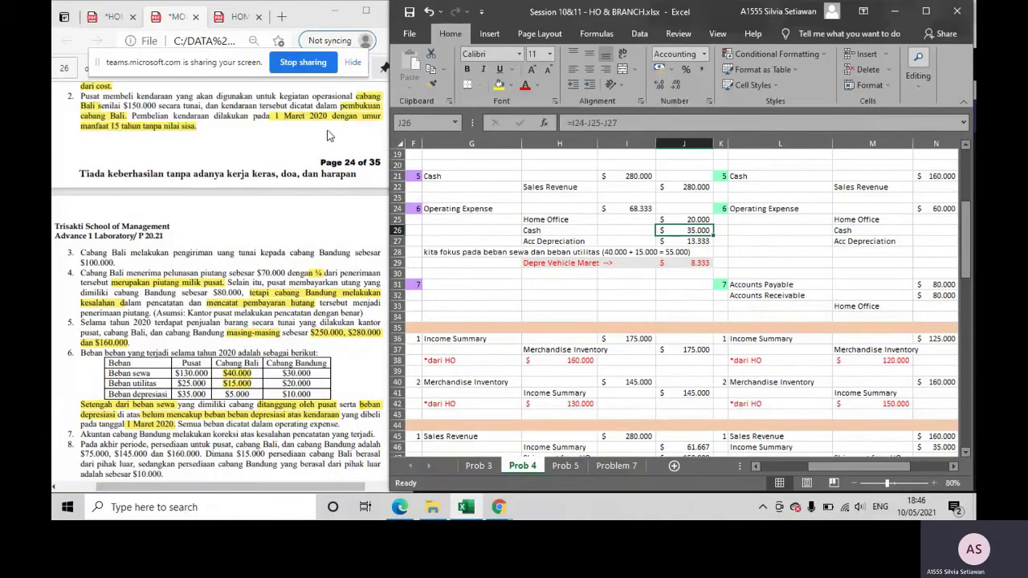
{"action": "left_click", "coordinate": [124, 105]}
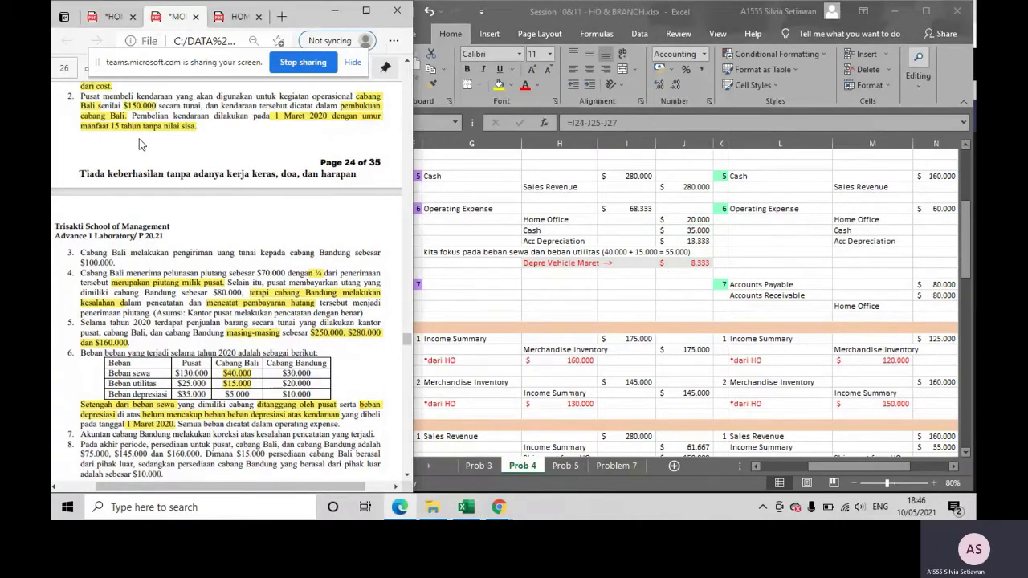
{"action": "left_click", "coordinate": [706, 277]}
- Replace the D9 reference in the Depre Vehicle Maret formula in J29 with 150000, giving =10/12*150000/15
{"action": "double_click", "coordinate": [683, 263]}
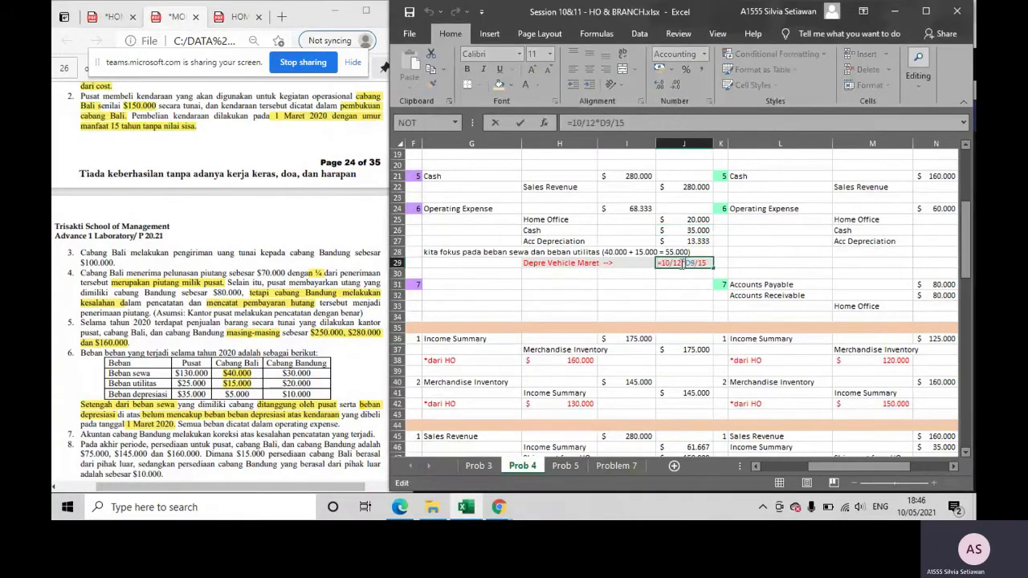
{"action": "left_click_drag", "start_coordinate": [687, 264], "coordinate": [704, 265]}
{"action": "type", "text": "1/15"}
{"action": "type", "text": "50000"}
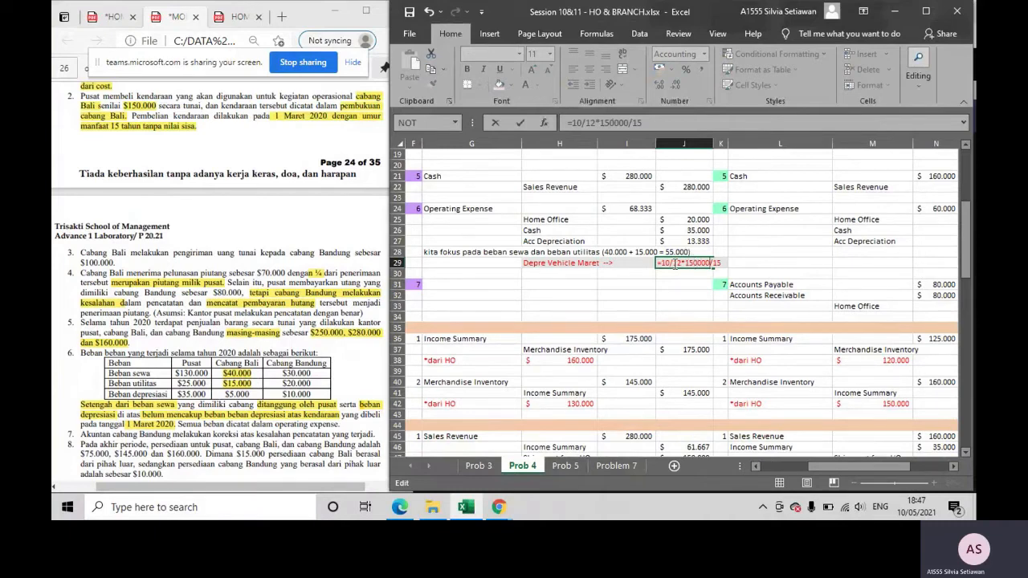
{"action": "key", "text": "ctrl"}
{"action": "key", "text": "ctrl"}
{"action": "key", "text": "ctrl"}
{"action": "key", "text": "ctrl"}
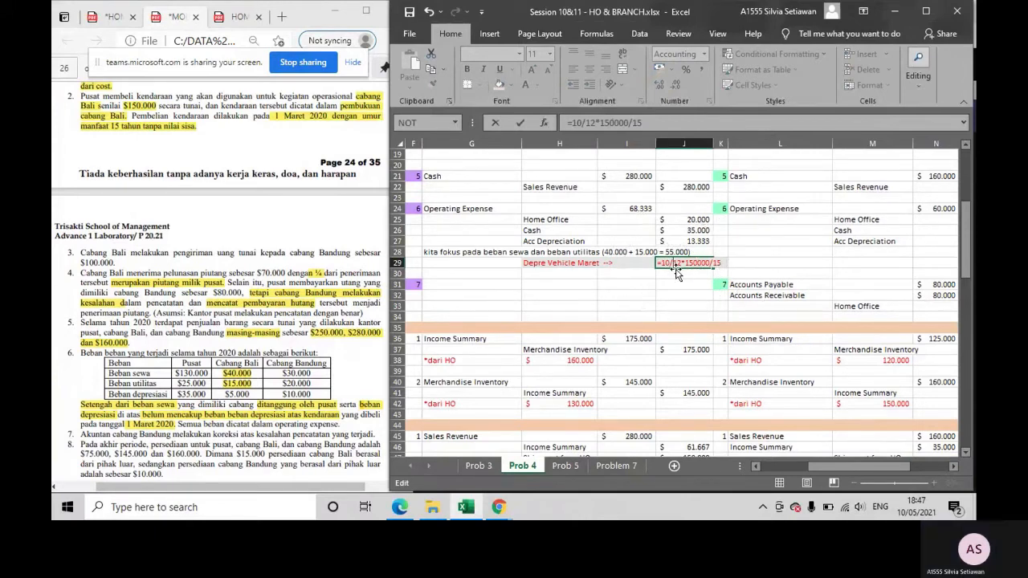
{"action": "key", "text": "Return"}
{"action": "left_click", "coordinate": [676, 264]}
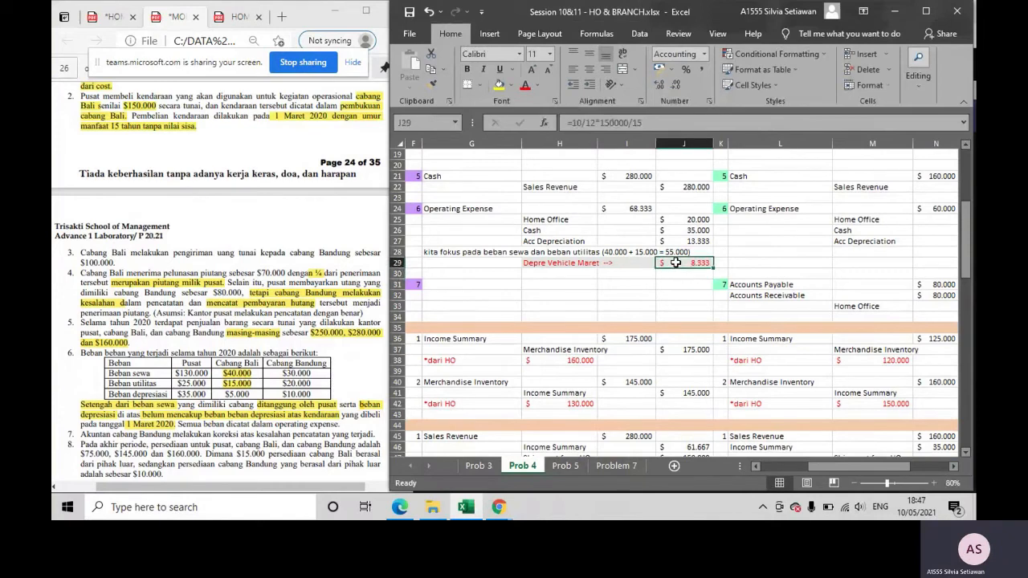
- Set the Acc Depreciation amount in J27 to =5000+J29, highlighting Cabang Bali's $5.000 depreciation in the PDF table
{"action": "left_click", "coordinate": [682, 242]}
{"action": "type", "text": "=5000"}
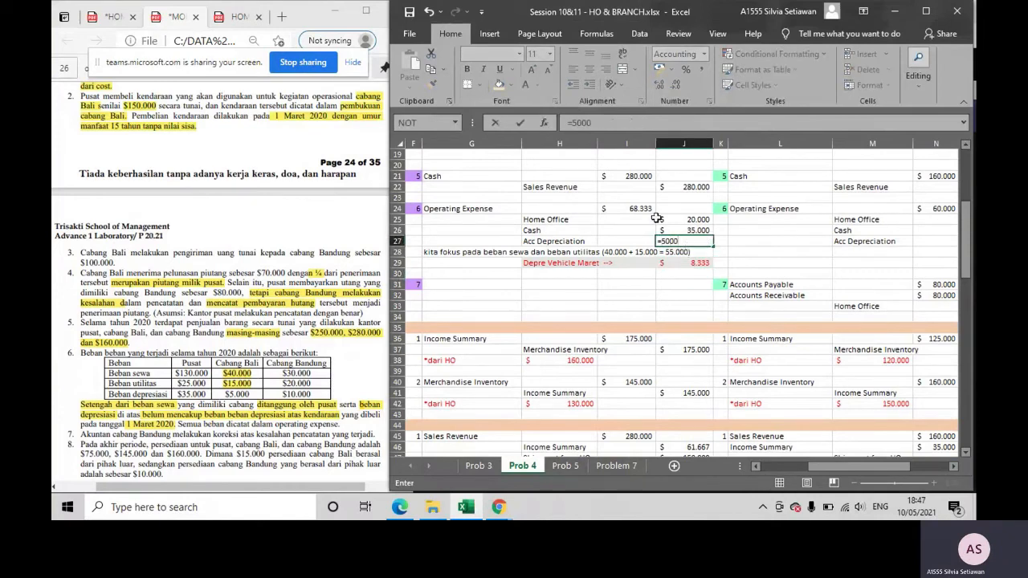
{"action": "scroll", "coordinate": [215, 198], "scroll_direction": "down", "scroll_amount": 5}
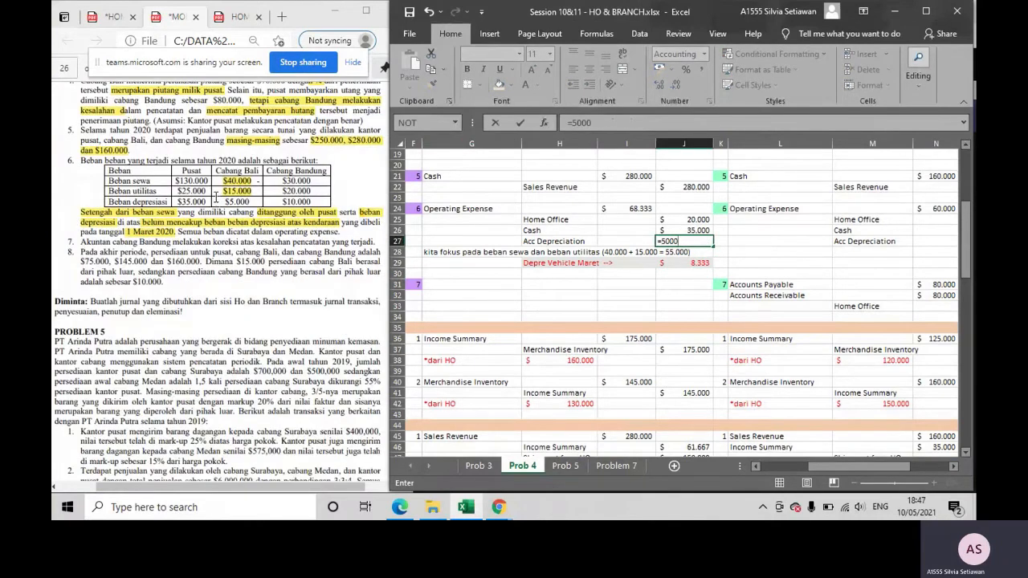
{"action": "left_click", "coordinate": [215, 201]}
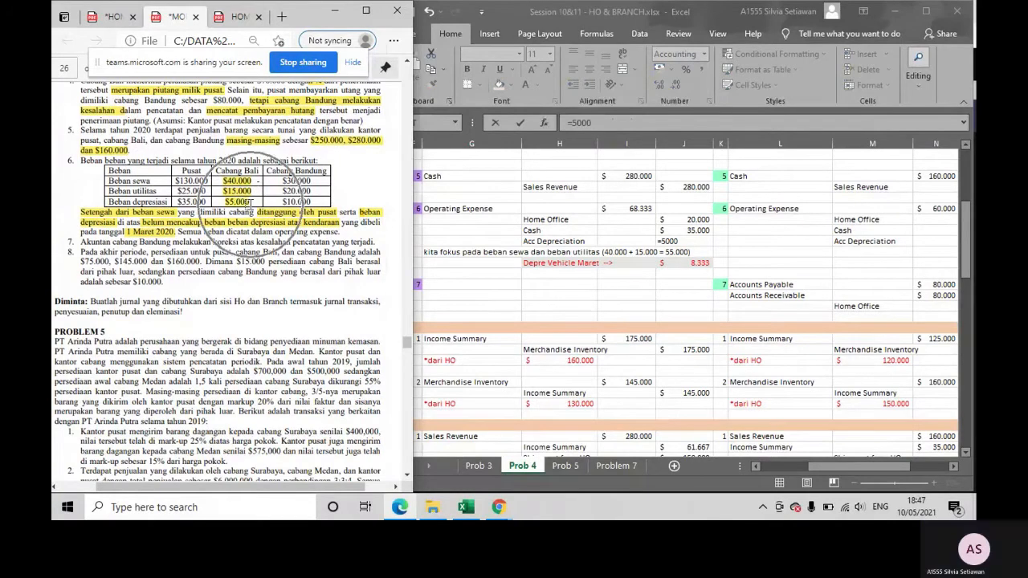
{"action": "left_click", "coordinate": [705, 241]}
{"action": "type", "text": "+"}
{"action": "left_click", "coordinate": [697, 262]}
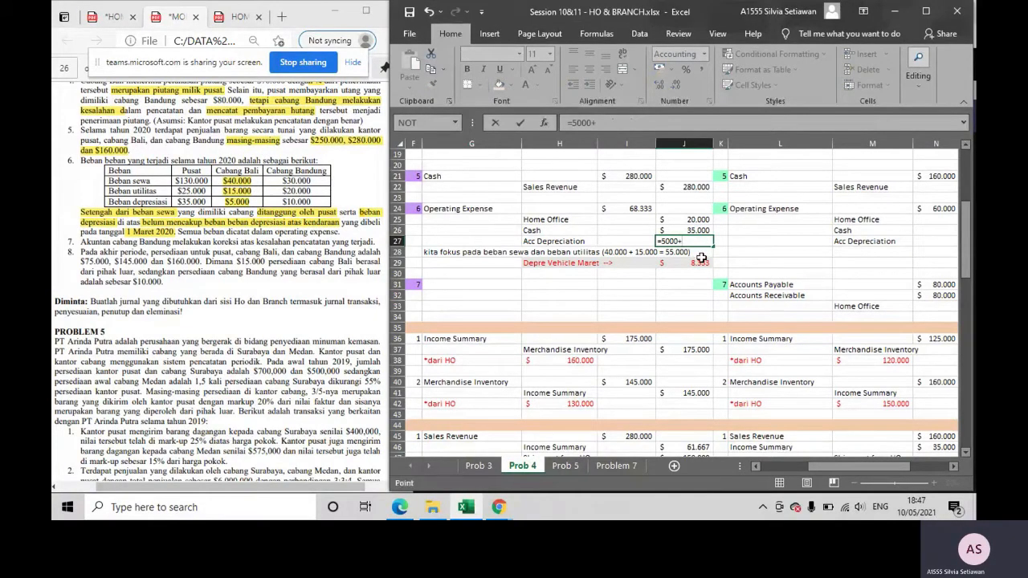
{"action": "key", "text": "Return"}
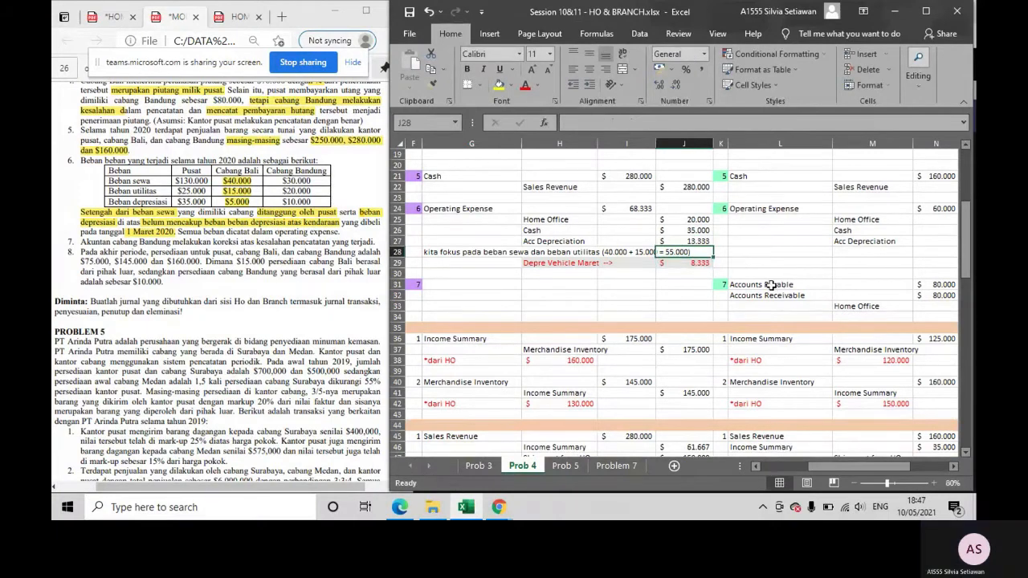
- Review the Operating Expense formula in I24 and select the explanatory note in G28
{"action": "left_click", "coordinate": [627, 208]}
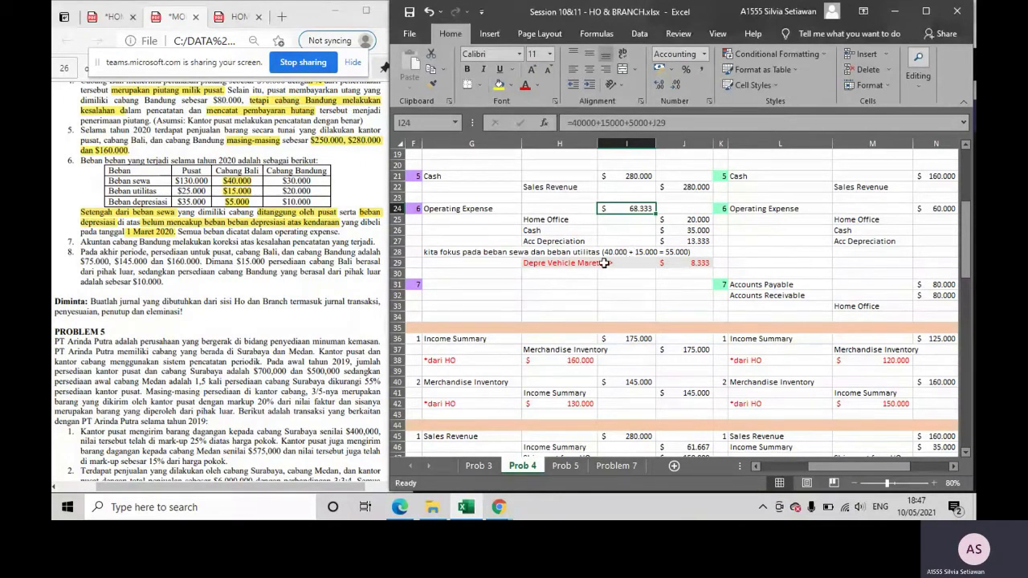
{"action": "left_click", "coordinate": [507, 254]}
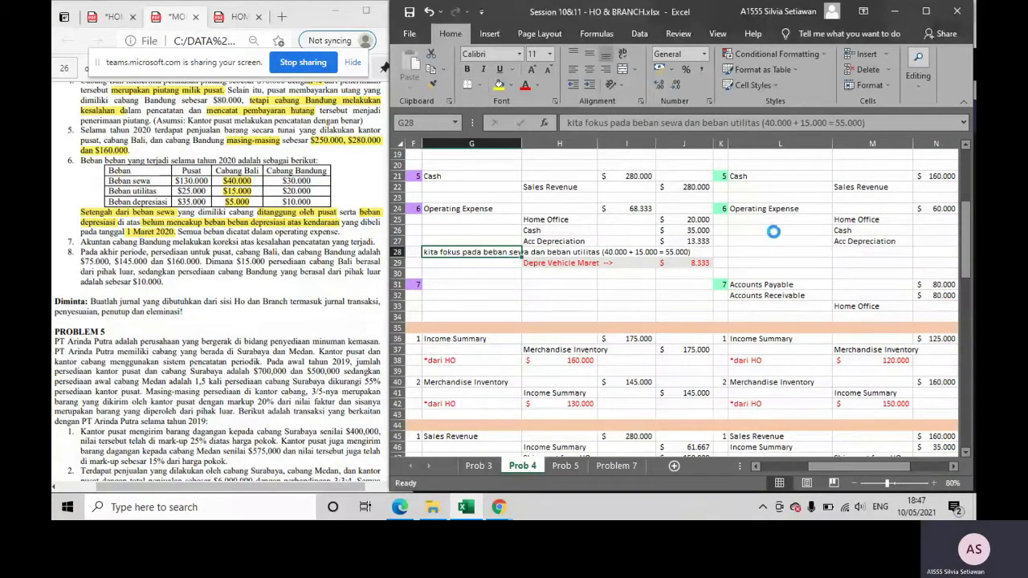
- Make the explanatory note in G28 bold
{"action": "key", "text": "ctrl+b"}
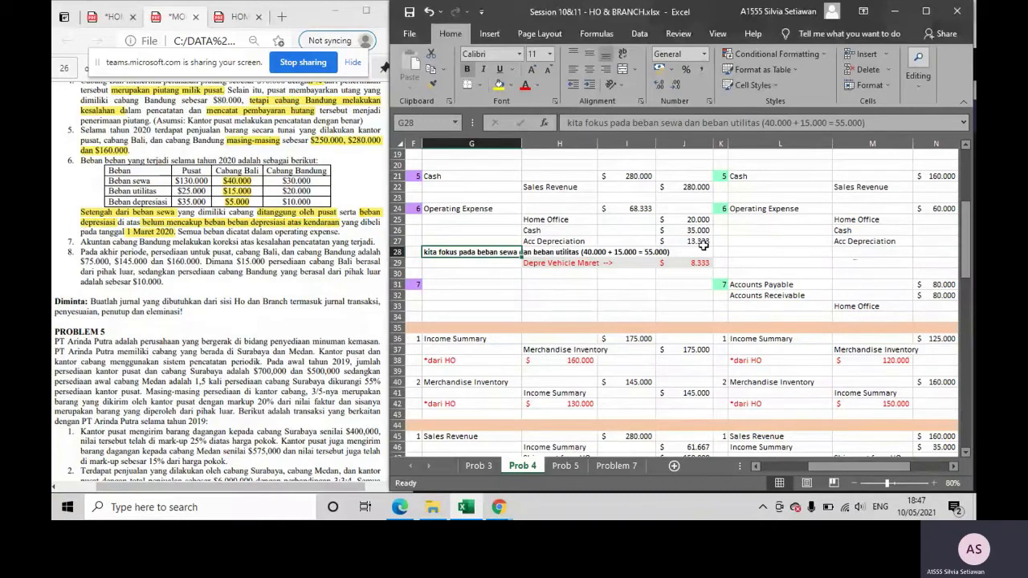
- Check Bandung's Acc Depreciation amount in O27 and highlight Cabang Bandung's $30.000 and $10.000 expenses in yellow in the PDF table
{"action": "left_click_drag", "start_coordinate": [814, 465], "coordinate": [834, 447]}
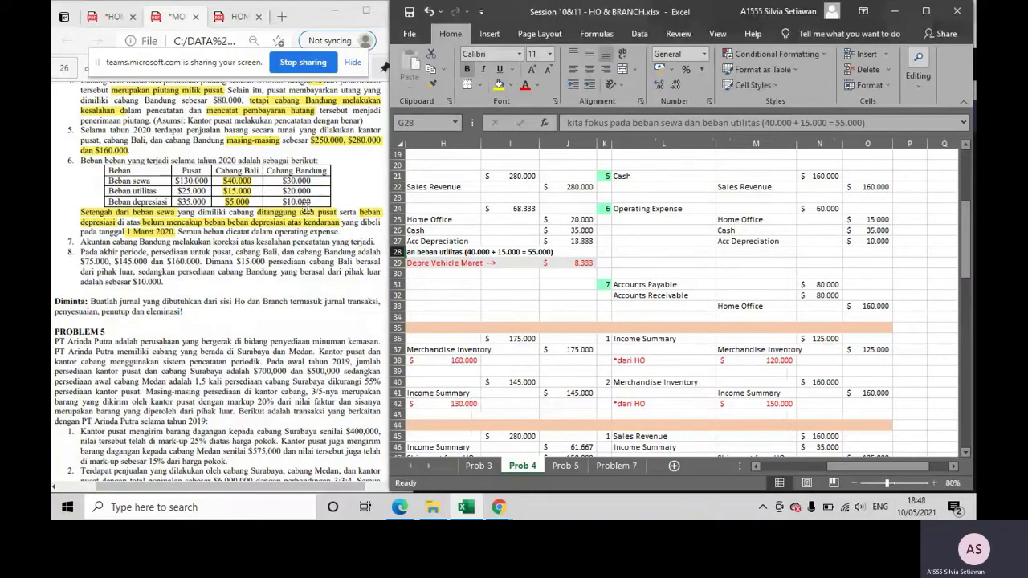
{"action": "left_click", "coordinate": [768, 242]}
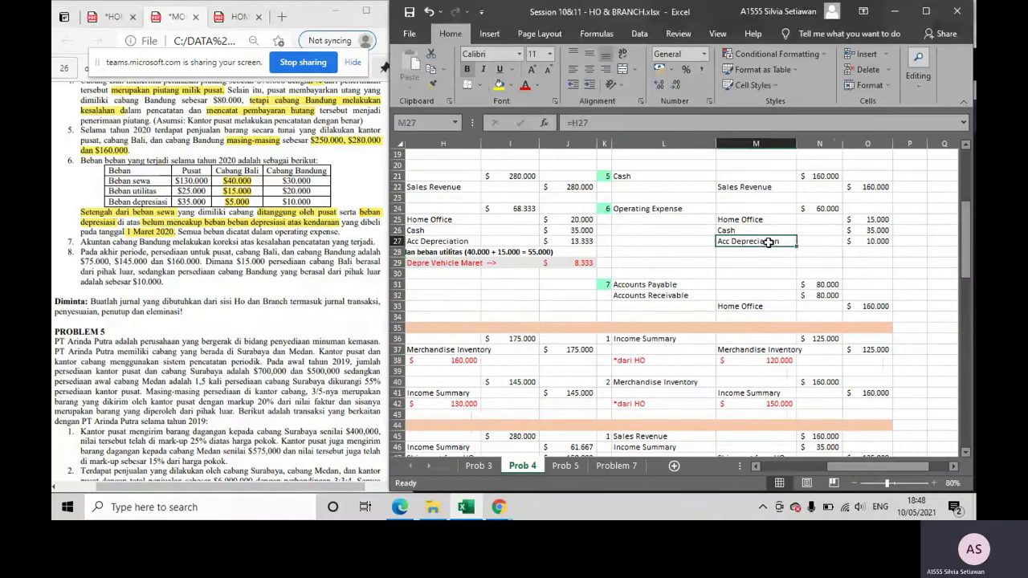
{"action": "left_click", "coordinate": [867, 241]}
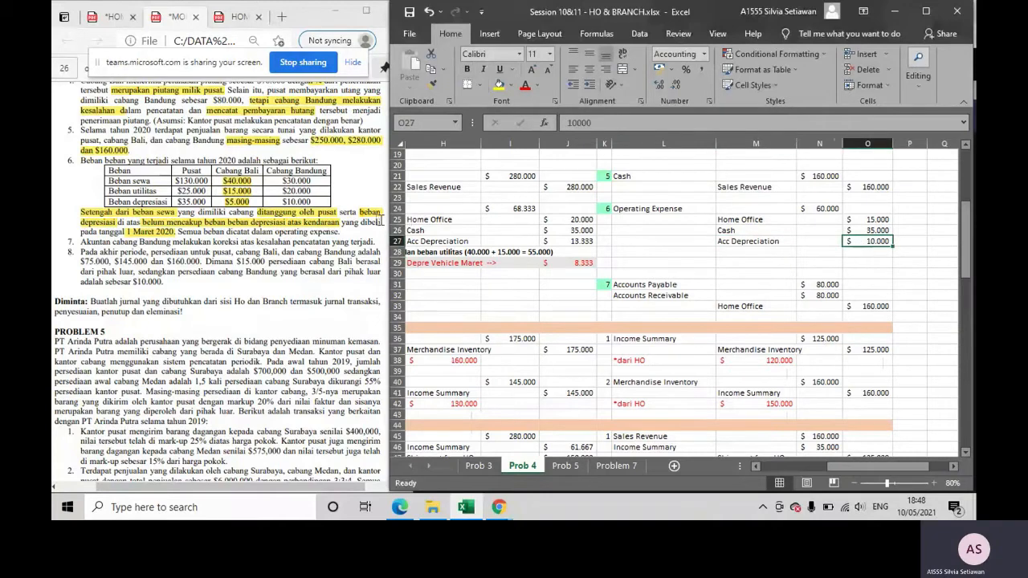
{"action": "left_click", "coordinate": [290, 203]}
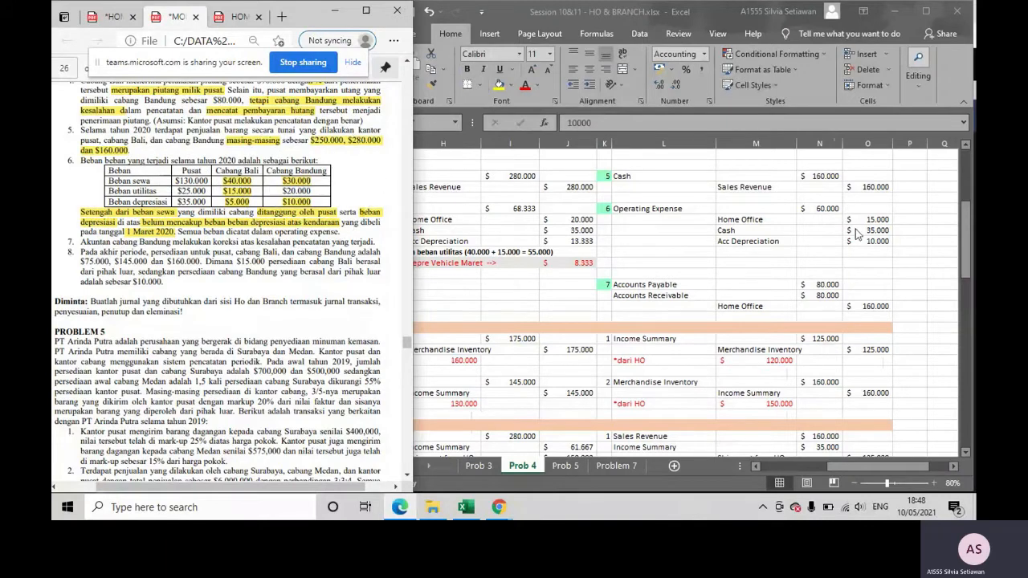
- Add the bold note "(30.000 x 50%)" in P25, beside Bandung's Home Office amount
{"action": "left_click", "coordinate": [879, 237]}
{"action": "left_click", "coordinate": [880, 219]}
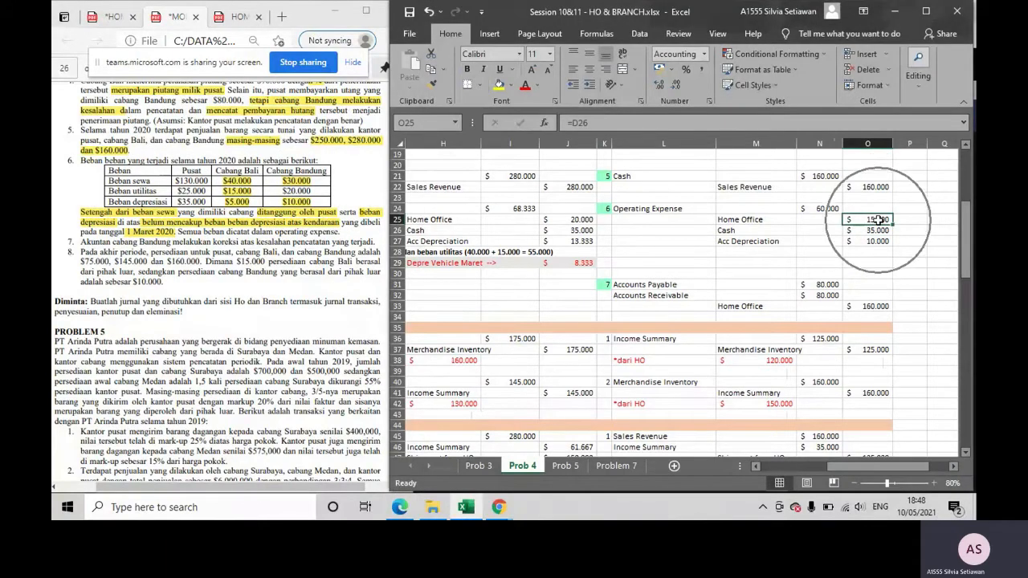
{"action": "left_click", "coordinate": [899, 220]}
{"action": "type", "text": "(30.000 x 50%)"}
{"action": "key", "text": "Return"}
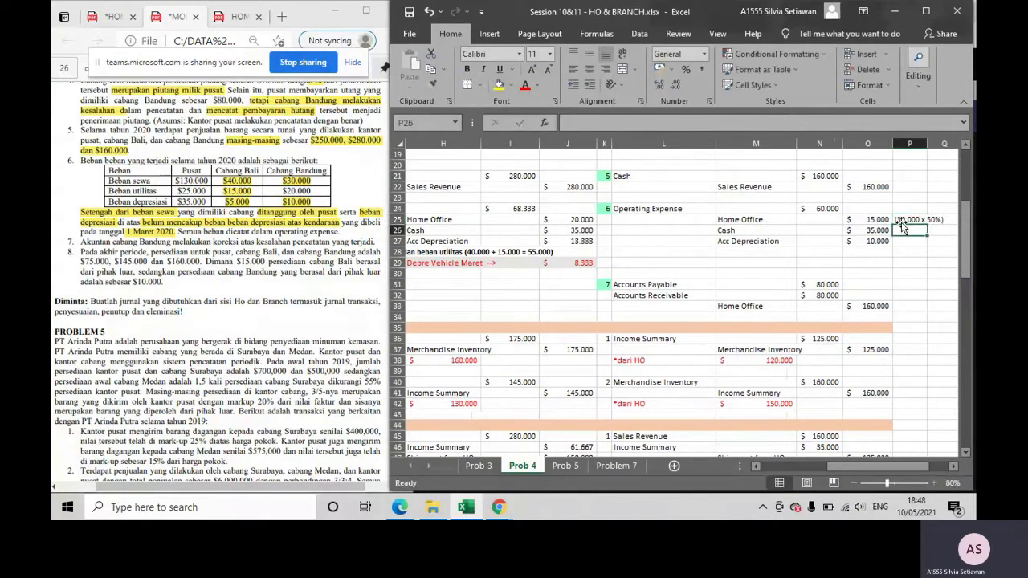
{"action": "left_click", "coordinate": [904, 218]}
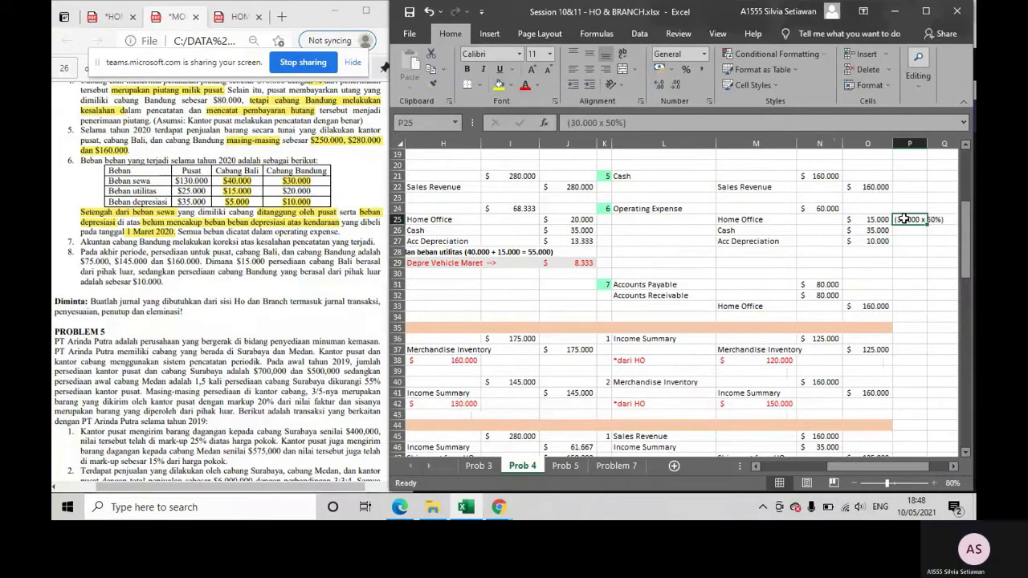
{"action": "key", "text": "ctrl+b"}
{"action": "left_click", "coordinate": [921, 262]}
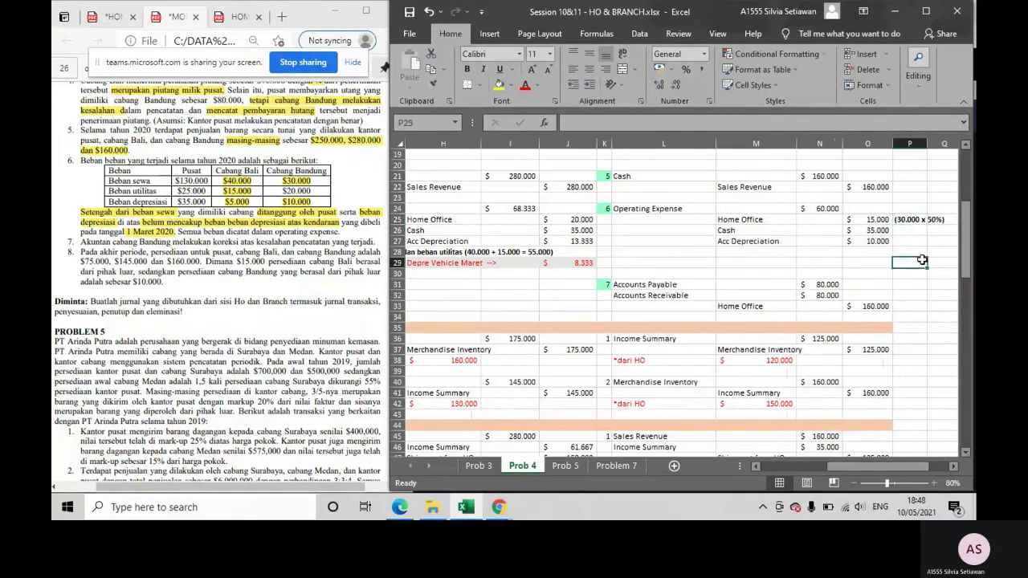
- Set Bandung's Cash amount in O26 to =60000-O25-O27, with Cabang Bandung's $20.000 utilities expense highlighted in the PDF table
{"action": "left_click", "coordinate": [864, 231]}
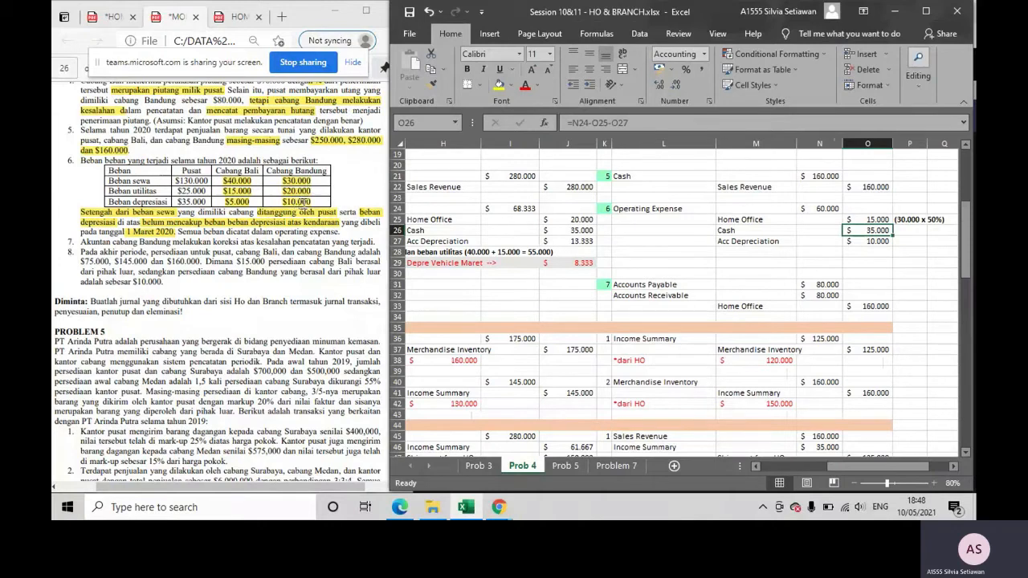
{"action": "left_click", "coordinate": [856, 220]}
{"action": "left_click", "coordinate": [861, 243]}
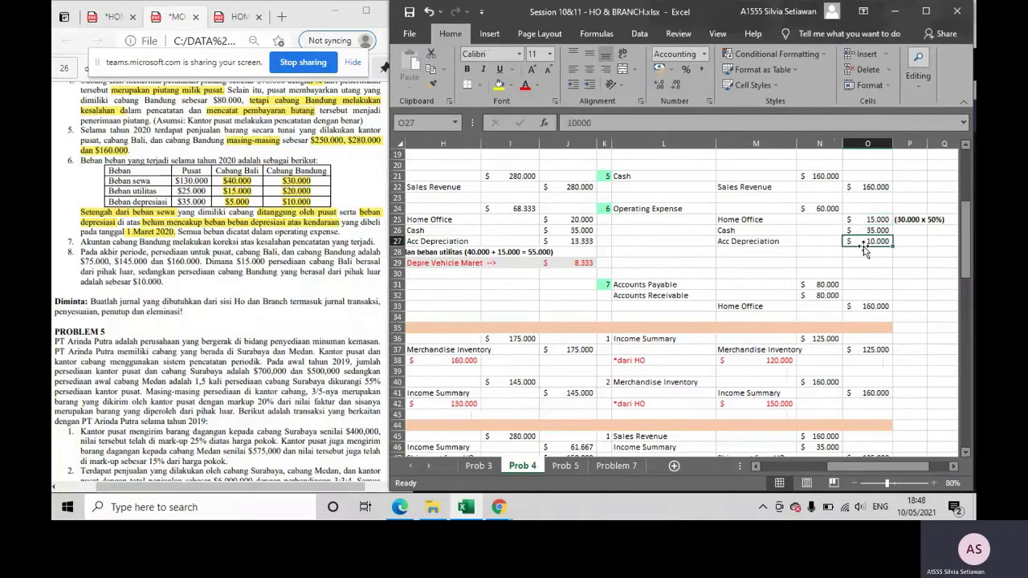
{"action": "left_click", "coordinate": [856, 230]}
{"action": "type", "text": "=60000-"}
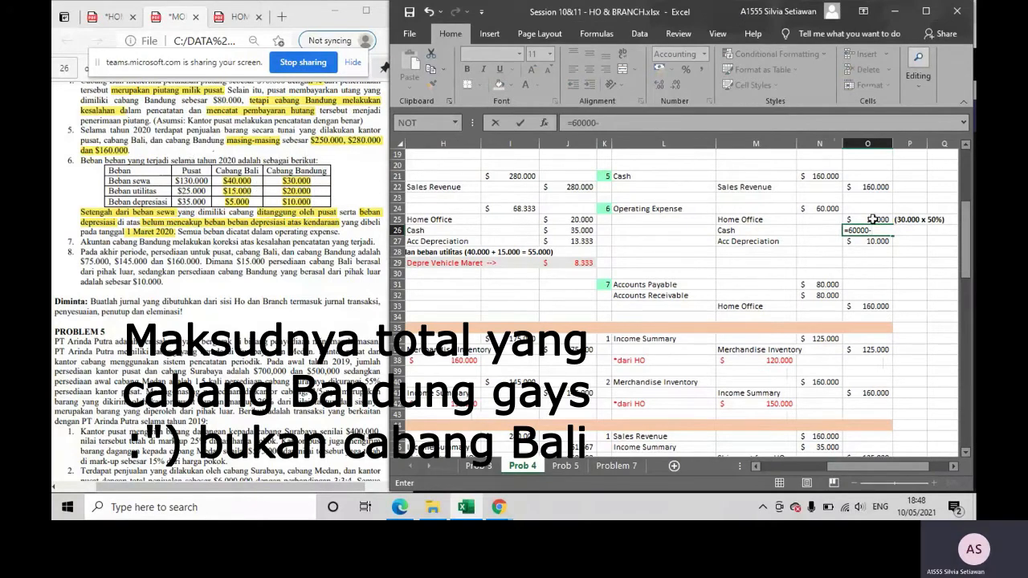
{"action": "left_click", "coordinate": [872, 219]}
{"action": "type", "text": "-"}
{"action": "left_click", "coordinate": [883, 245]}
{"action": "key", "text": "Return"}
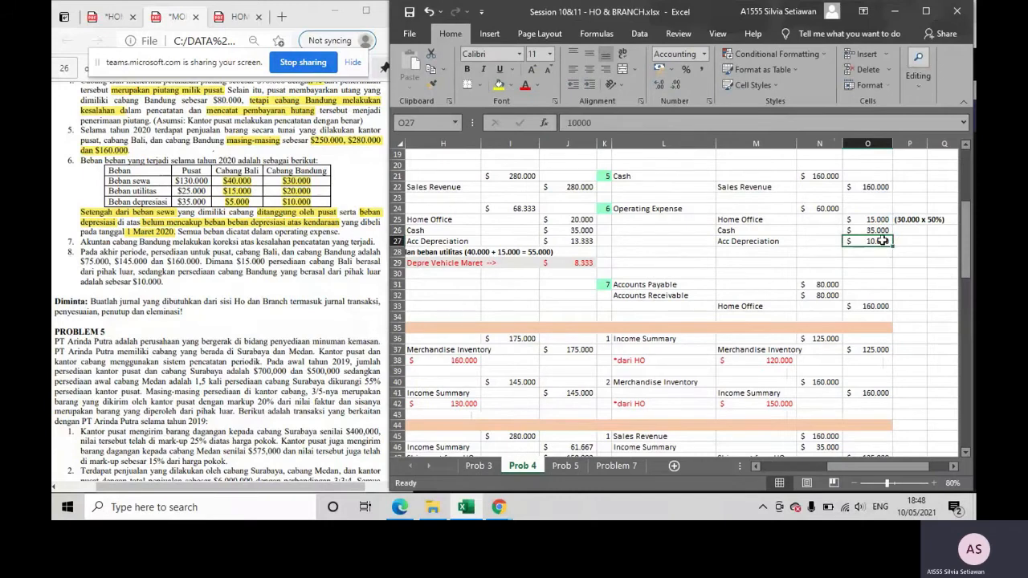
- Review the Bandung and Bali operating expense entries and consult the adjustment and closing entries on the Prob 3 sheet before returning to Prob 4
{"action": "left_click", "coordinate": [810, 209]}
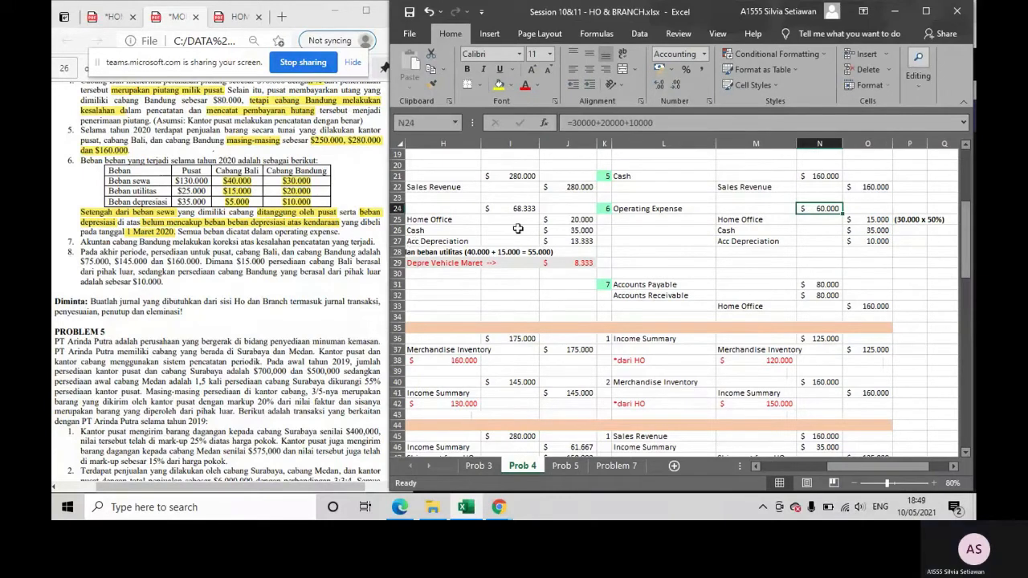
{"action": "left_click_drag", "start_coordinate": [671, 211], "coordinate": [727, 241]}
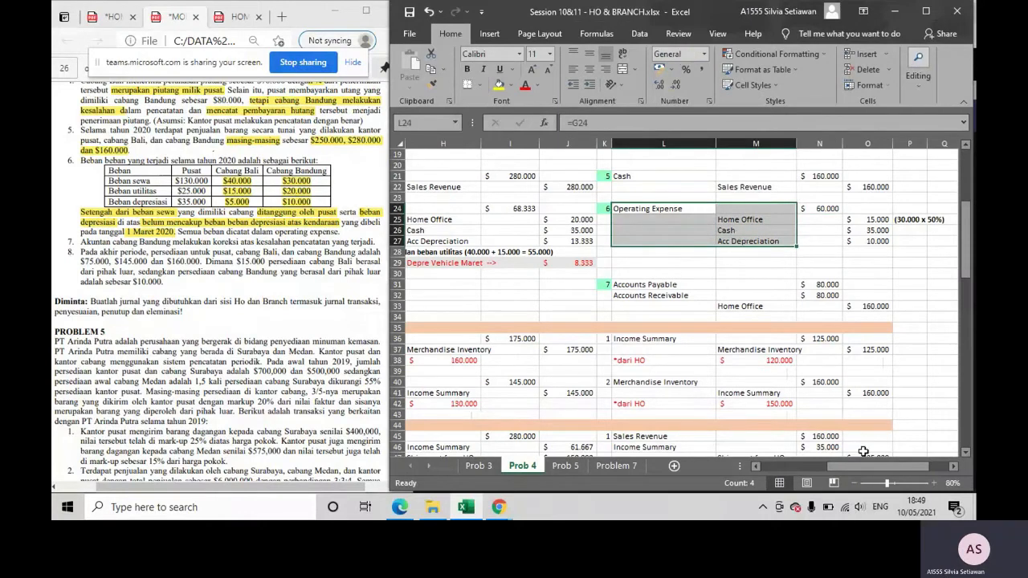
{"action": "left_click_drag", "start_coordinate": [873, 466], "coordinate": [838, 477]}
{"action": "left_click_drag", "start_coordinate": [546, 218], "coordinate": [643, 216]}
{"action": "left_click", "coordinate": [586, 207]}
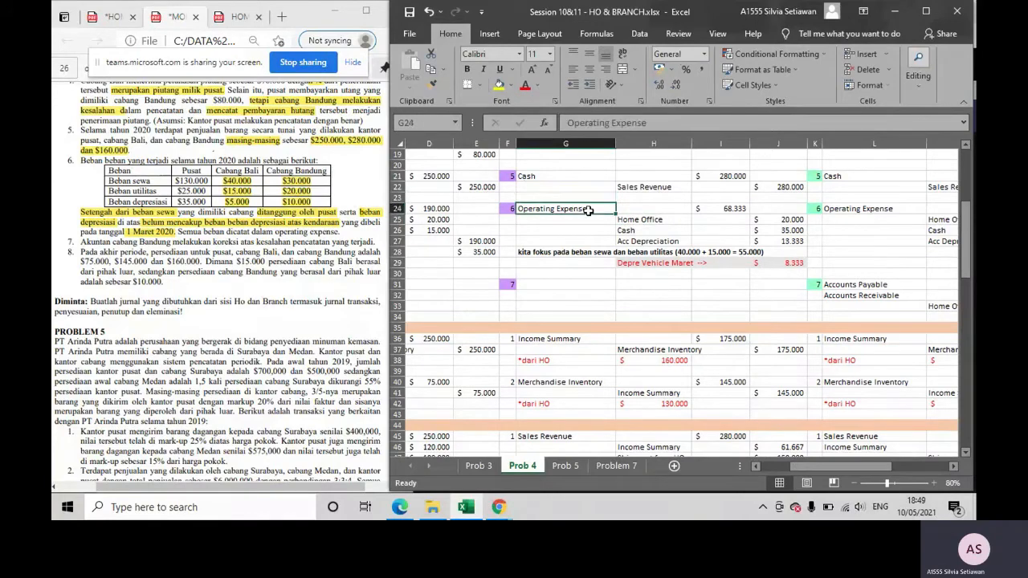
{"action": "left_click", "coordinate": [486, 468]}
{"action": "scroll", "coordinate": [477, 308], "scroll_direction": "down", "scroll_amount": 10}
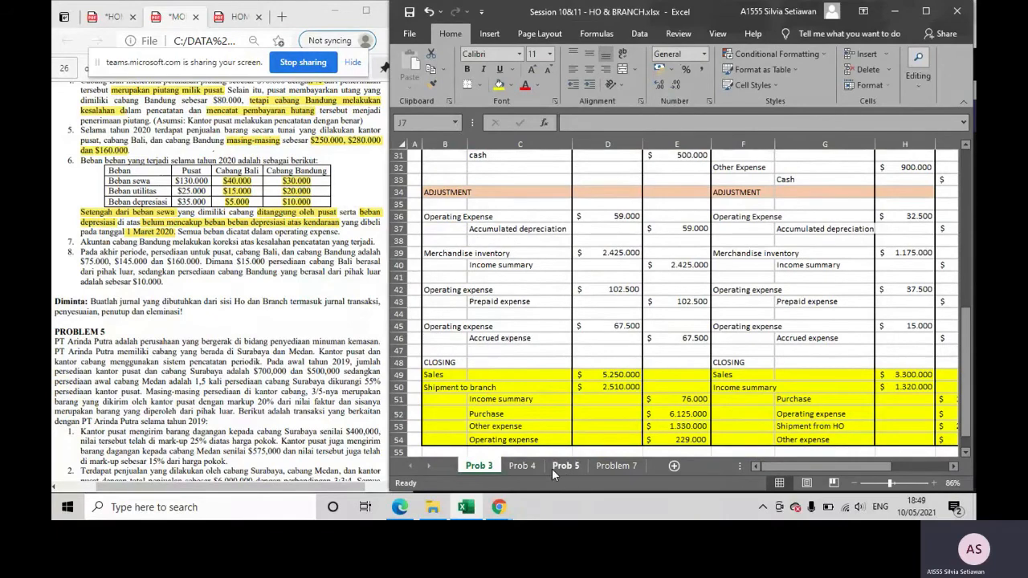
{"action": "left_click", "coordinate": [530, 466]}
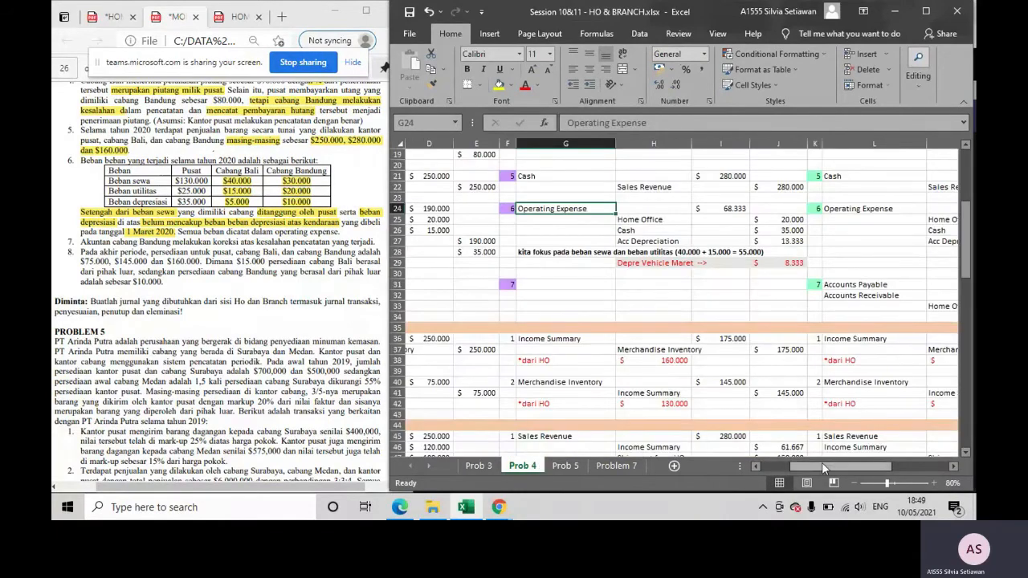
- Inspect the home office Operating Expense formula in D24 and highlight Pusat's $130.000, $25.000 and $35.000 in yellow in the PDF table
{"action": "left_click_drag", "start_coordinate": [822, 466], "coordinate": [757, 463]}
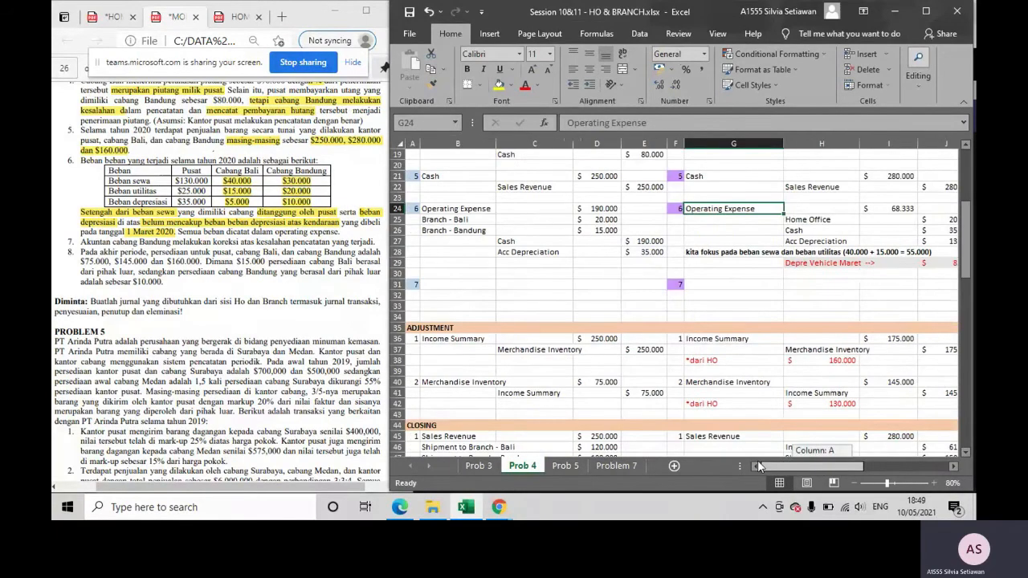
{"action": "left_click", "coordinate": [539, 252]}
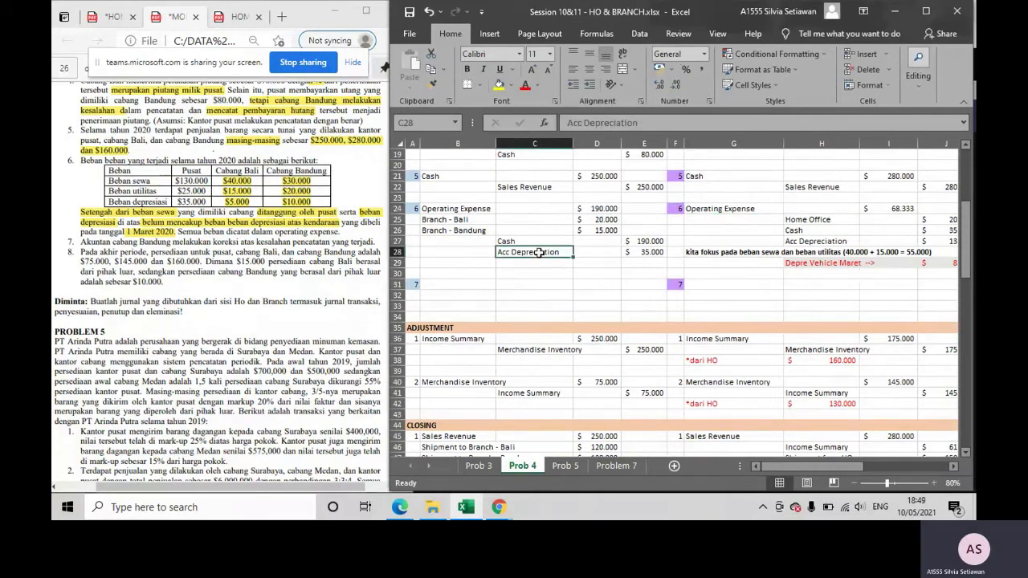
{"action": "left_click_drag", "start_coordinate": [466, 211], "coordinate": [603, 211]}
{"action": "double_click", "coordinate": [604, 209]}
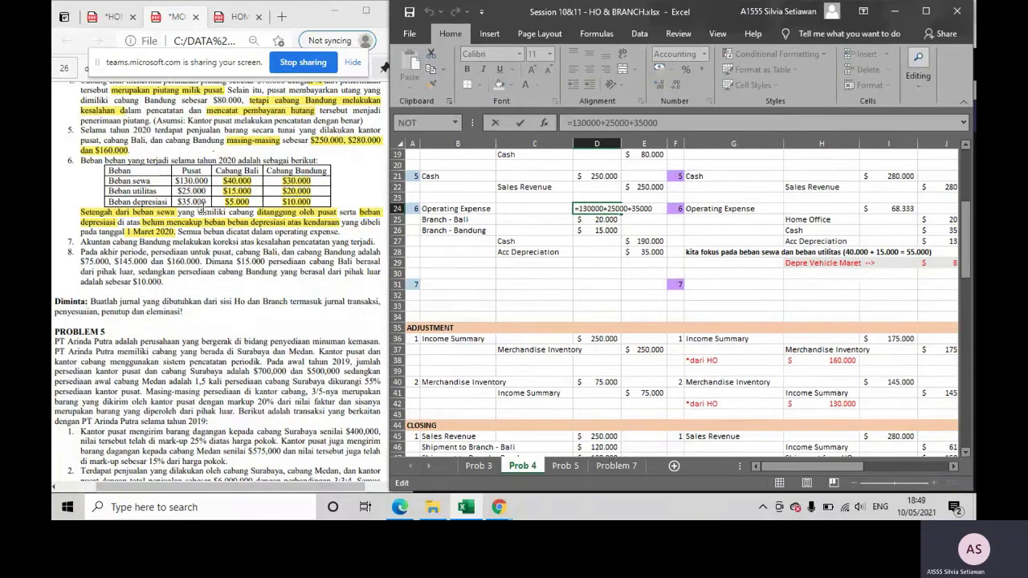
{"action": "key", "text": "Return"}
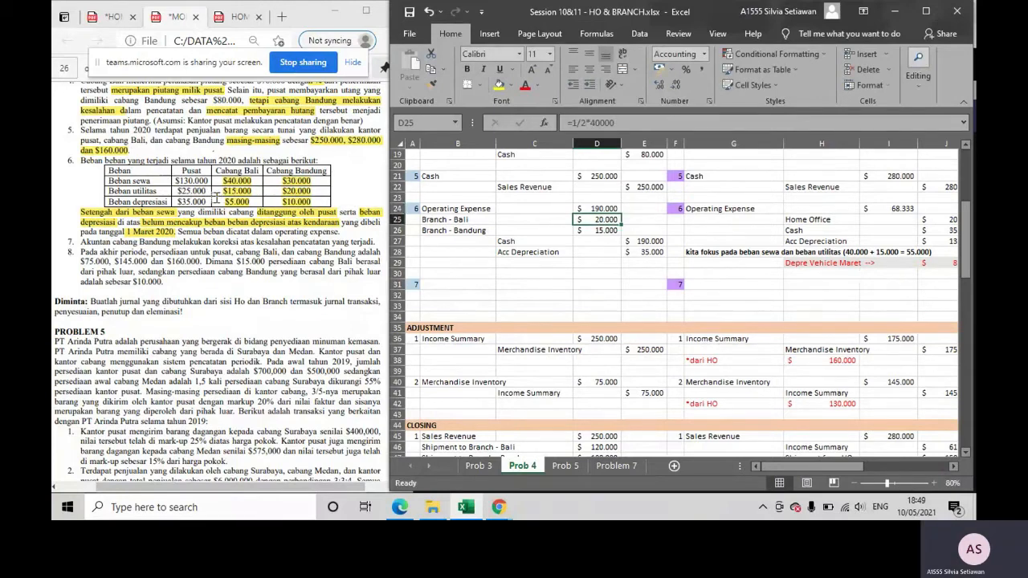
{"action": "left_click", "coordinate": [172, 179]}
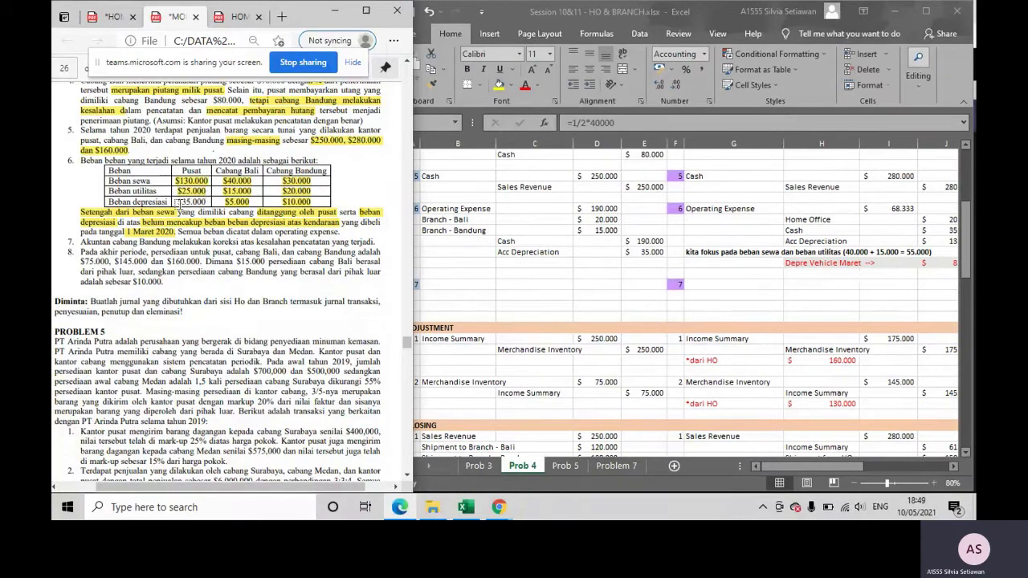
- Review the formulas in D24 and the Branch - Bali cell D25 against Bali's Home Office amount
{"action": "left_click", "coordinate": [603, 208]}
{"action": "double_click", "coordinate": [602, 208]}
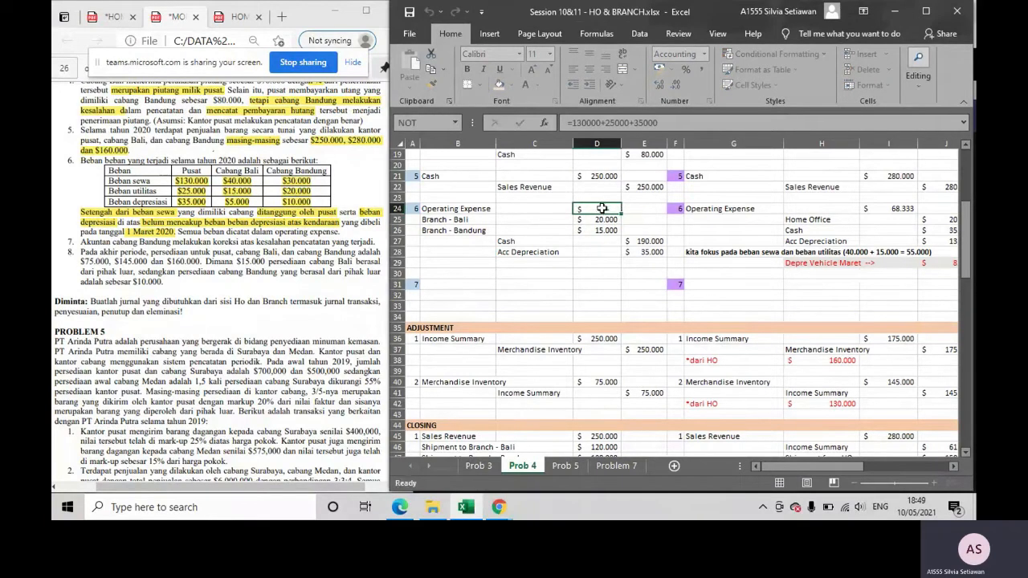
{"action": "key", "text": "Return"}
{"action": "double_click", "coordinate": [606, 216]}
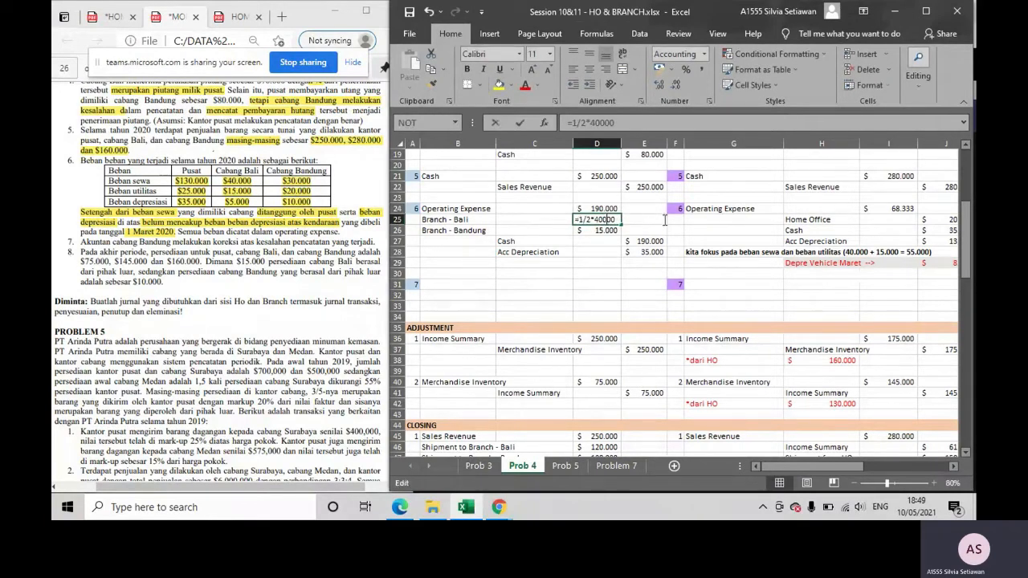
{"action": "left_click_drag", "start_coordinate": [855, 467], "coordinate": [887, 469]}
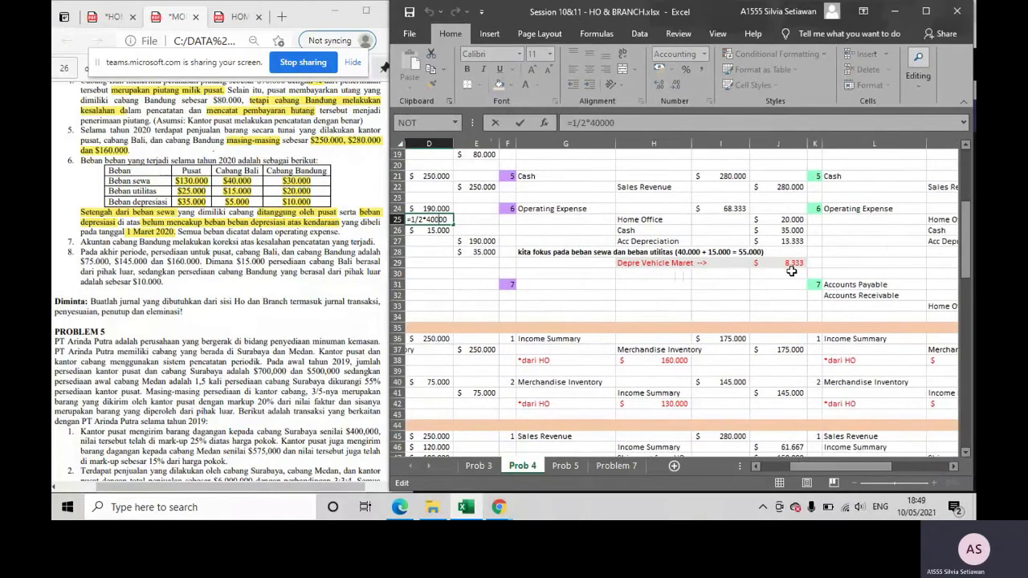
{"action": "key", "text": "Escape"}
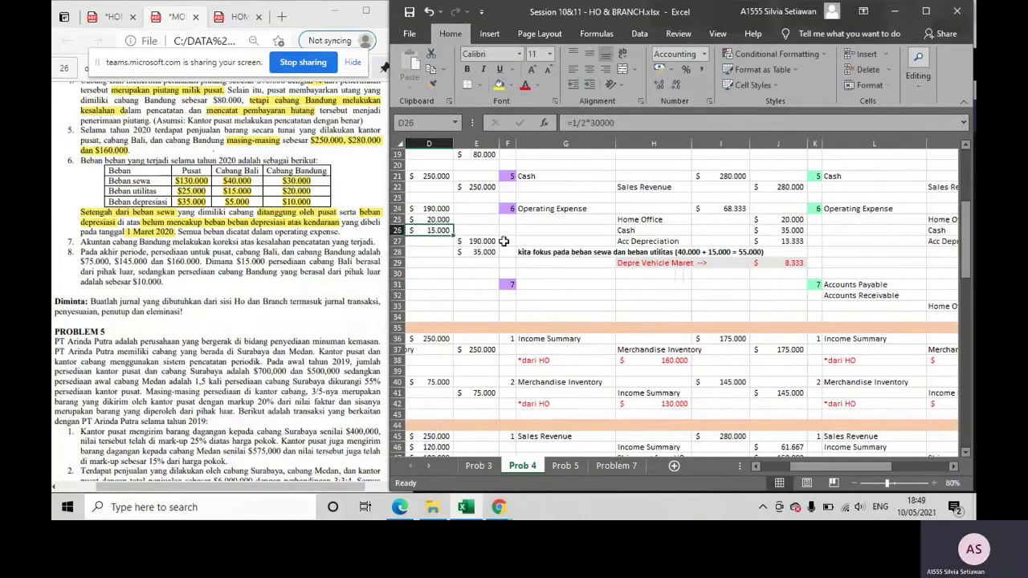
{"action": "type", "text": "="}
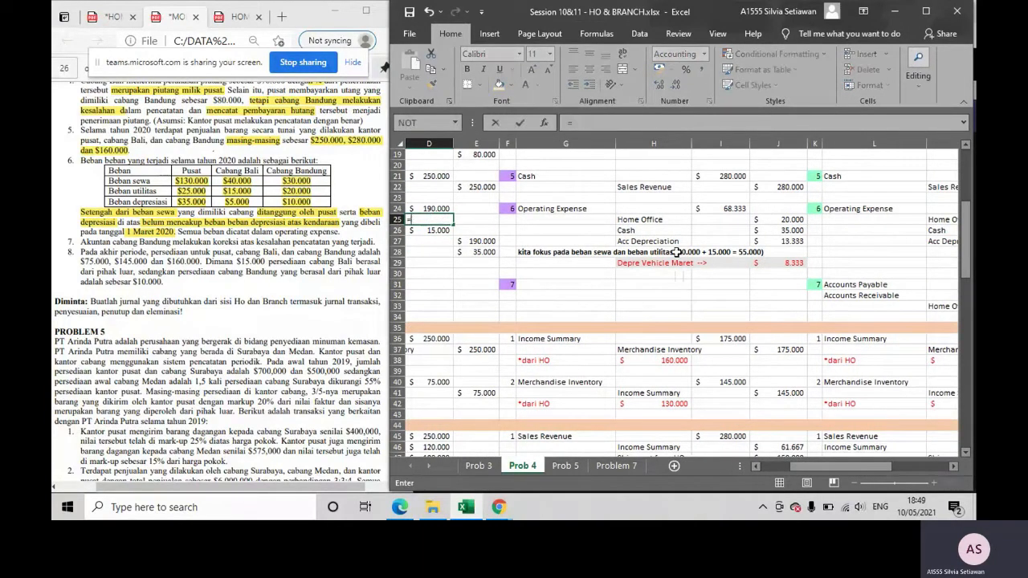
{"action": "left_click", "coordinate": [773, 219]}
{"action": "key", "text": "Escape"}
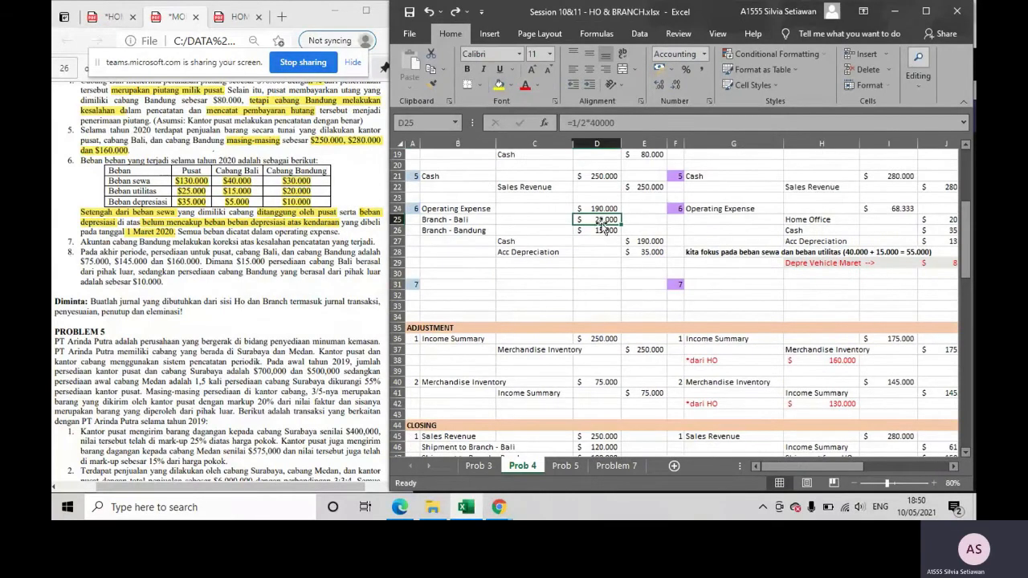
- Review the Branch - Bandung formula in D26 against Bandung's entry, and check the home office Acc Depreciation amount in E28
{"action": "key", "text": "Down"}
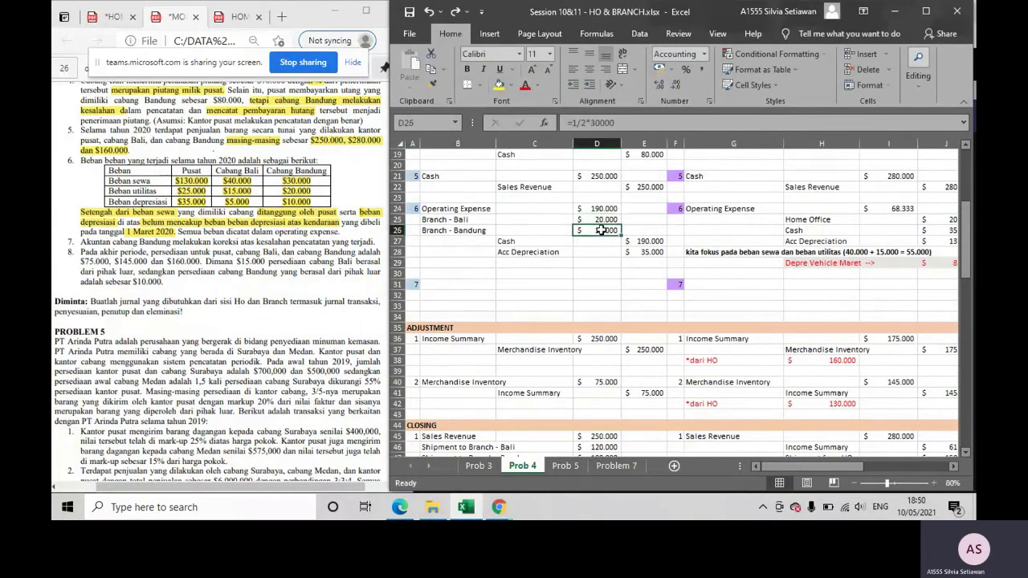
{"action": "left_click", "coordinate": [604, 237]}
{"action": "left_click_drag", "start_coordinate": [839, 467], "coordinate": [921, 468]}
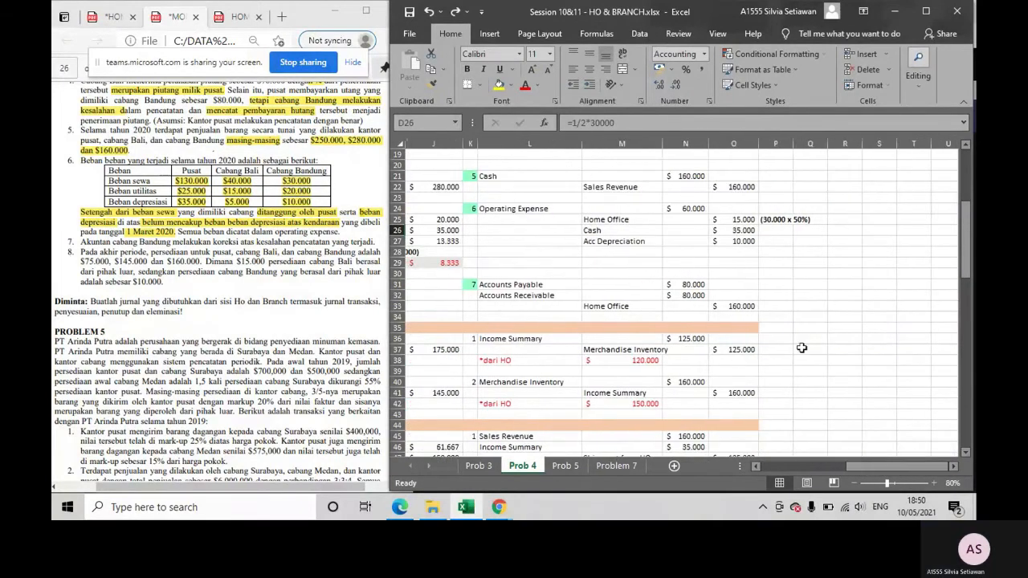
{"action": "key", "text": "ctrl"}
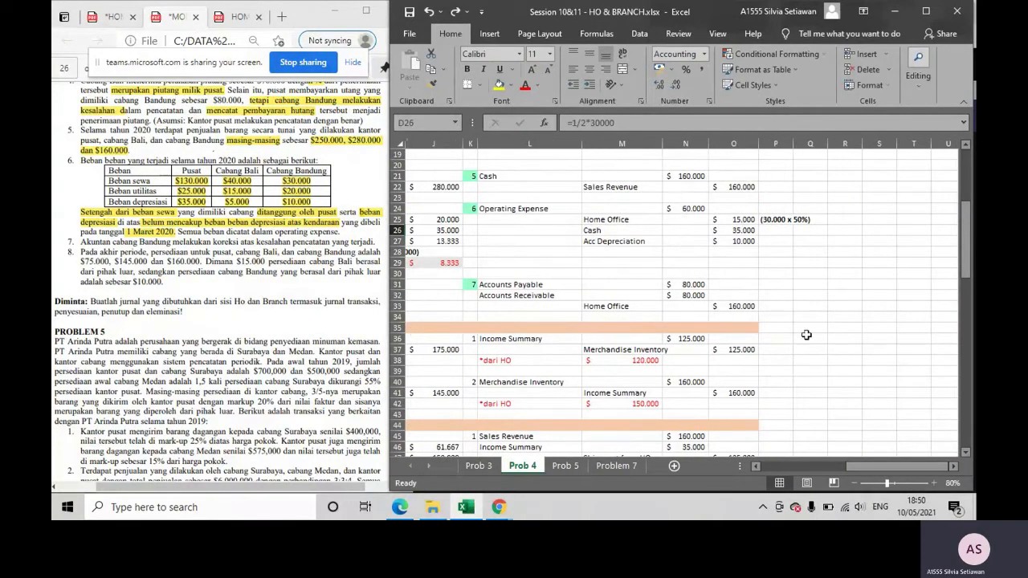
{"action": "left_click_drag", "start_coordinate": [859, 466], "coordinate": [761, 459]}
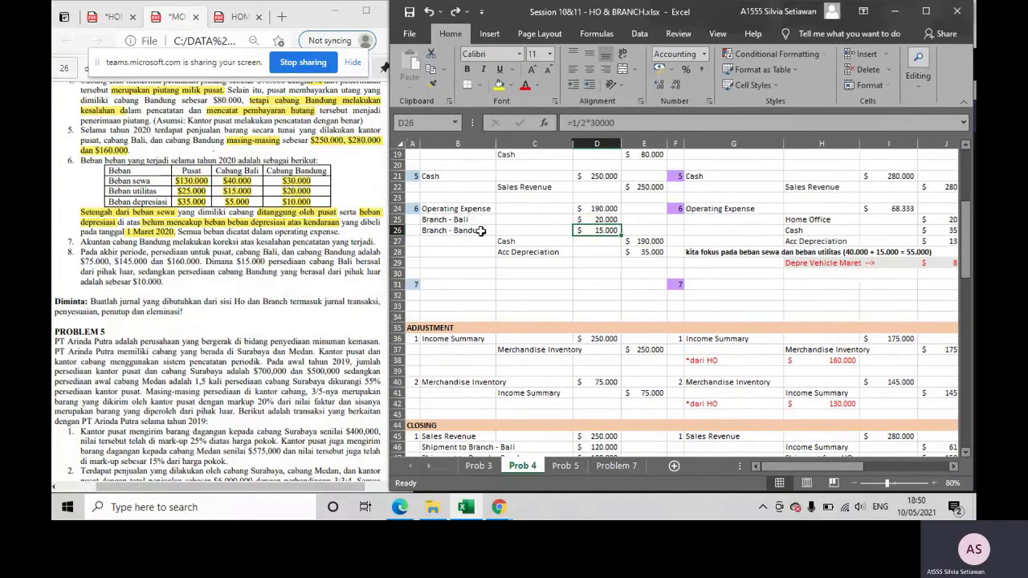
{"action": "left_click", "coordinate": [643, 263]}
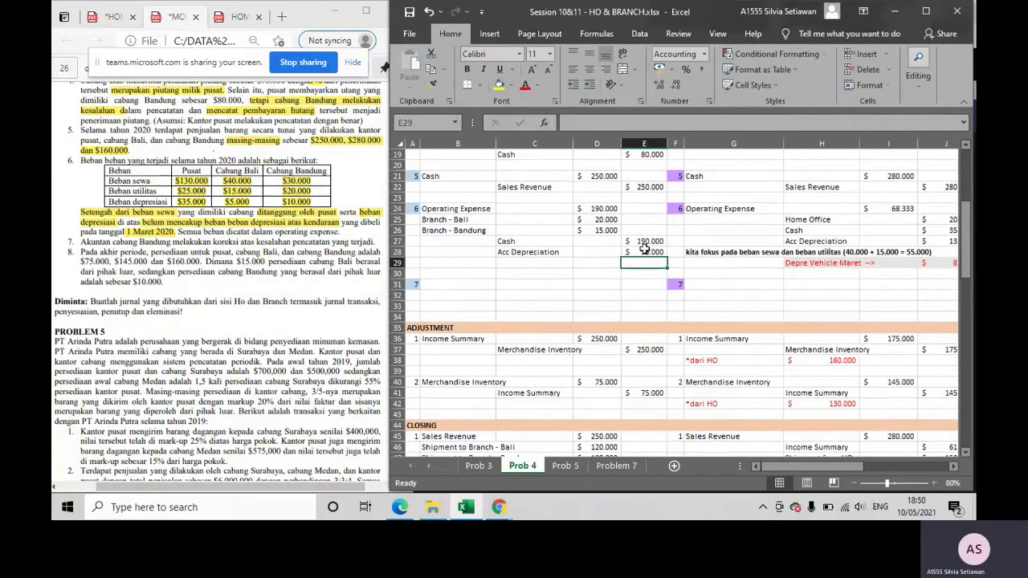
{"action": "left_click", "coordinate": [643, 251]}
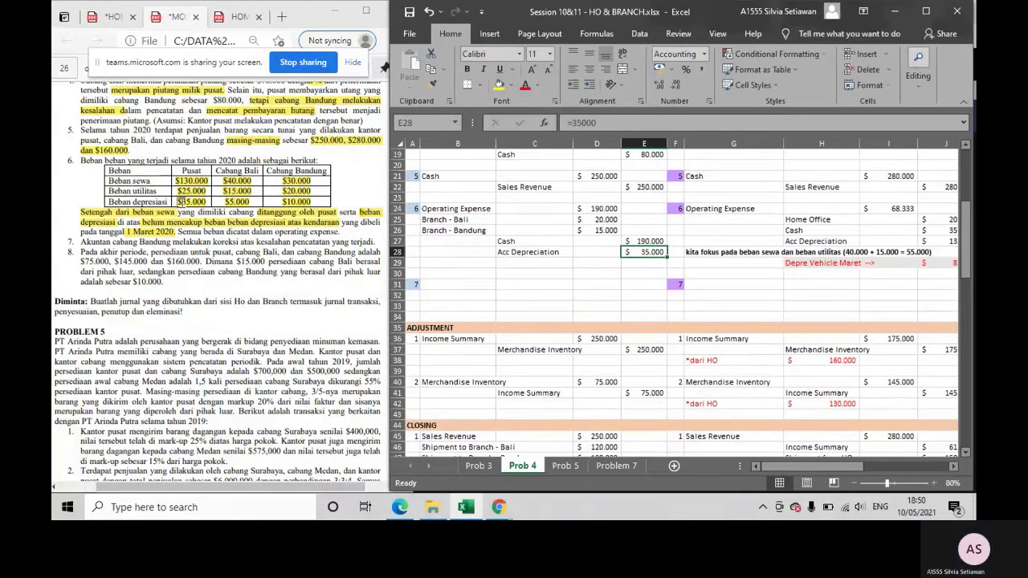
- Recalculate the home office Cash credit in E27 as =SUM(D24:D26)-E28
{"action": "left_click", "coordinate": [550, 240]}
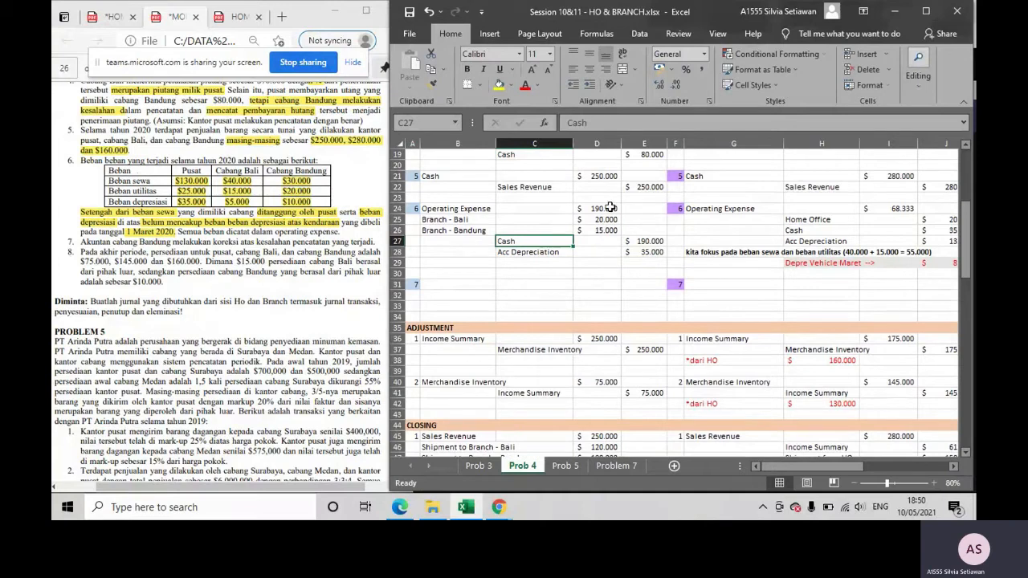
{"action": "left_click", "coordinate": [640, 241]}
{"action": "type", "text": "="}
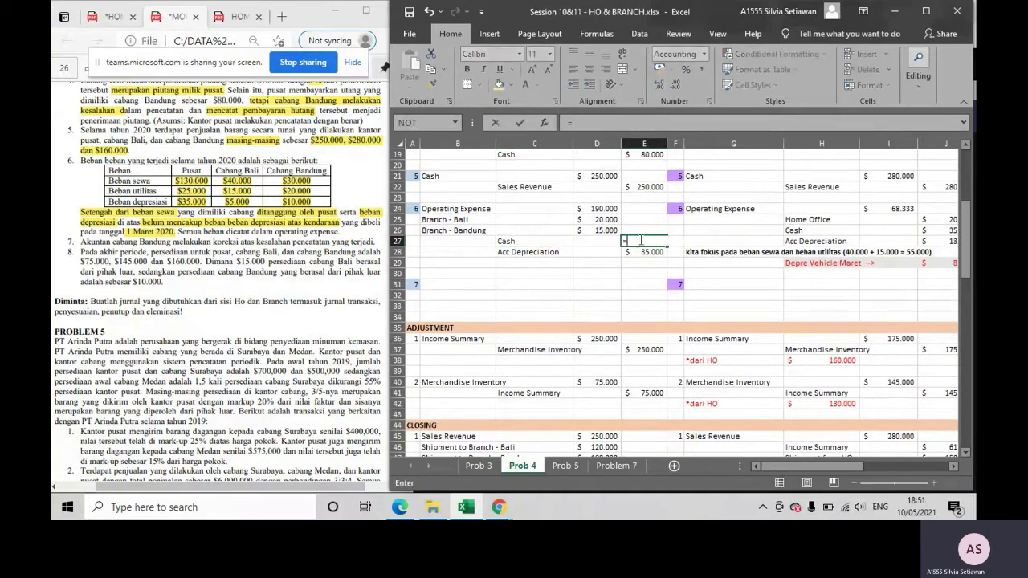
{"action": "type", "text": "sum("}
{"action": "left_click_drag", "start_coordinate": [604, 209], "coordinate": [609, 234]}
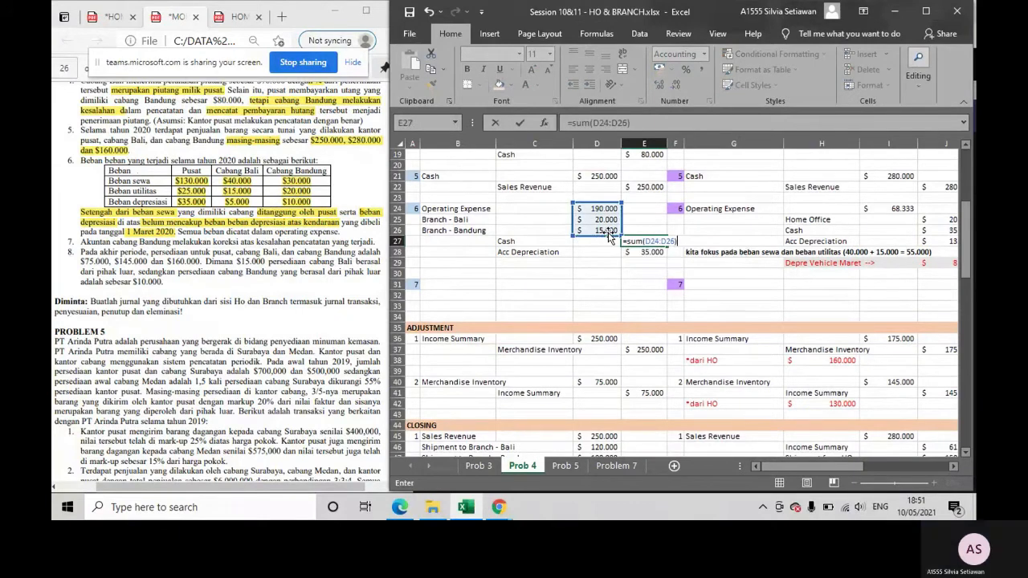
{"action": "key", "text": "Return"}
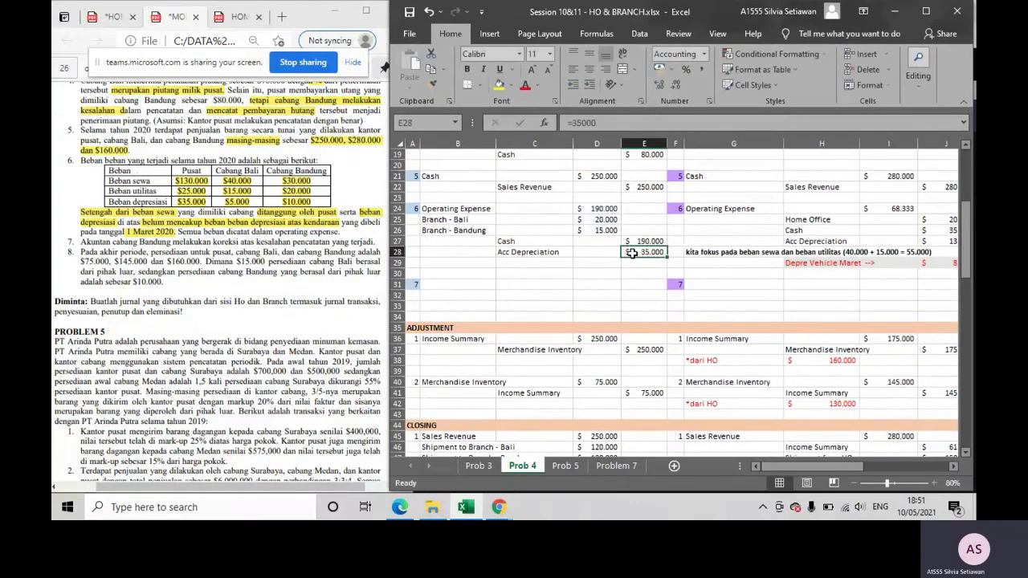
{"action": "left_click", "coordinate": [633, 242]}
- Review the Bandung branch's correcting entry 7 and its accounts alongside the erroneous entry 4
{"action": "scroll", "coordinate": [633, 242], "scroll_direction": "down", "scroll_amount": 1}
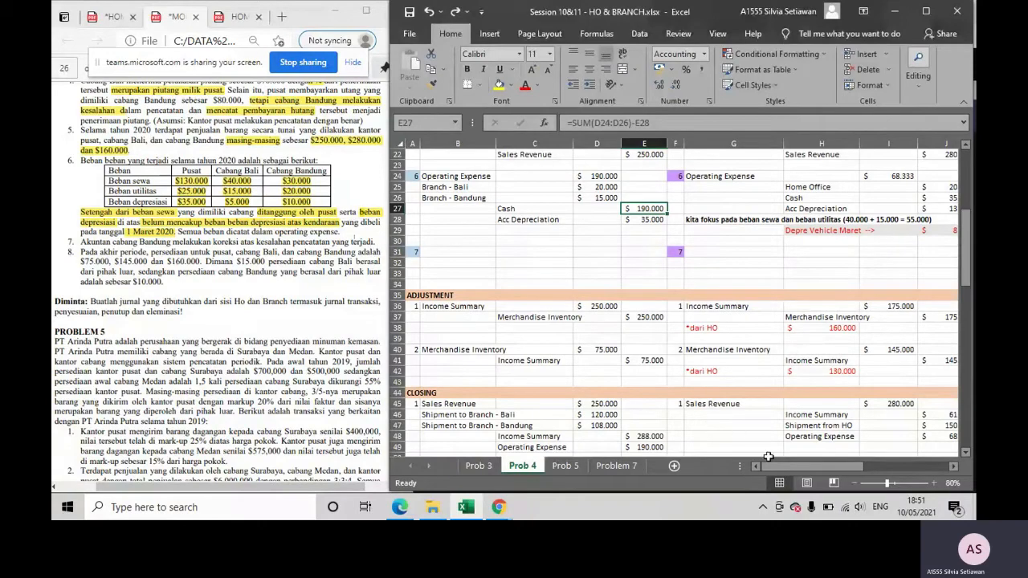
{"action": "left_click_drag", "start_coordinate": [780, 470], "coordinate": [866, 468]}
{"action": "scroll", "coordinate": [818, 365], "scroll_direction": "up", "scroll_amount": 1}
{"action": "scroll", "coordinate": [818, 364], "scroll_direction": "up", "scroll_amount": 7}
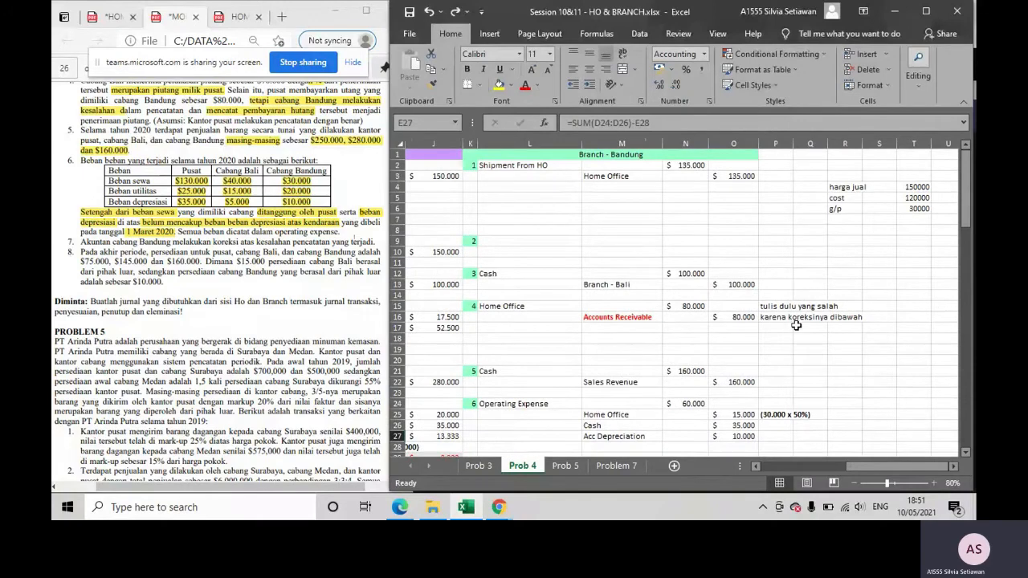
{"action": "scroll", "coordinate": [788, 328], "scroll_direction": "down", "scroll_amount": 5}
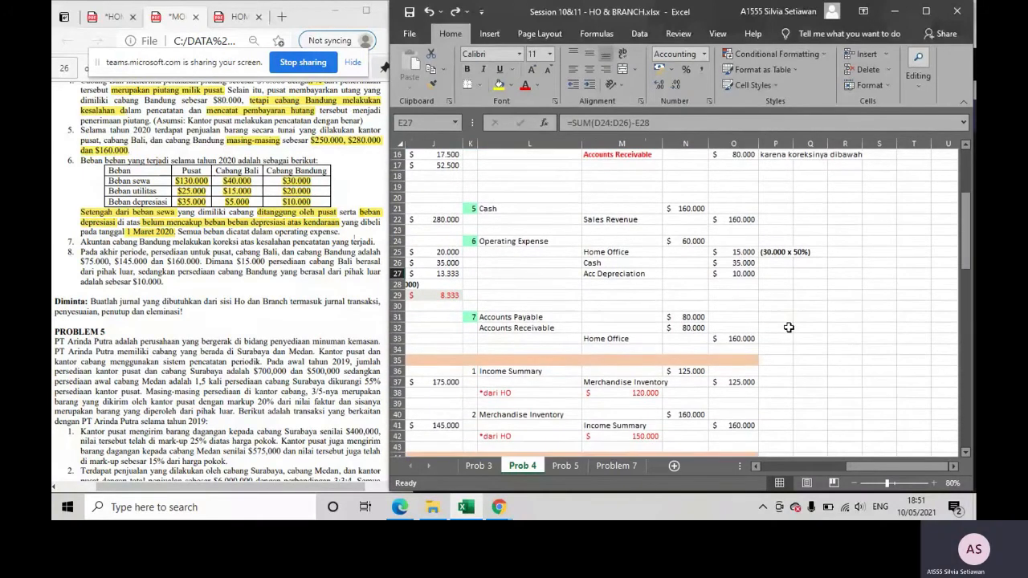
{"action": "scroll", "coordinate": [625, 347], "scroll_direction": "down", "scroll_amount": 1}
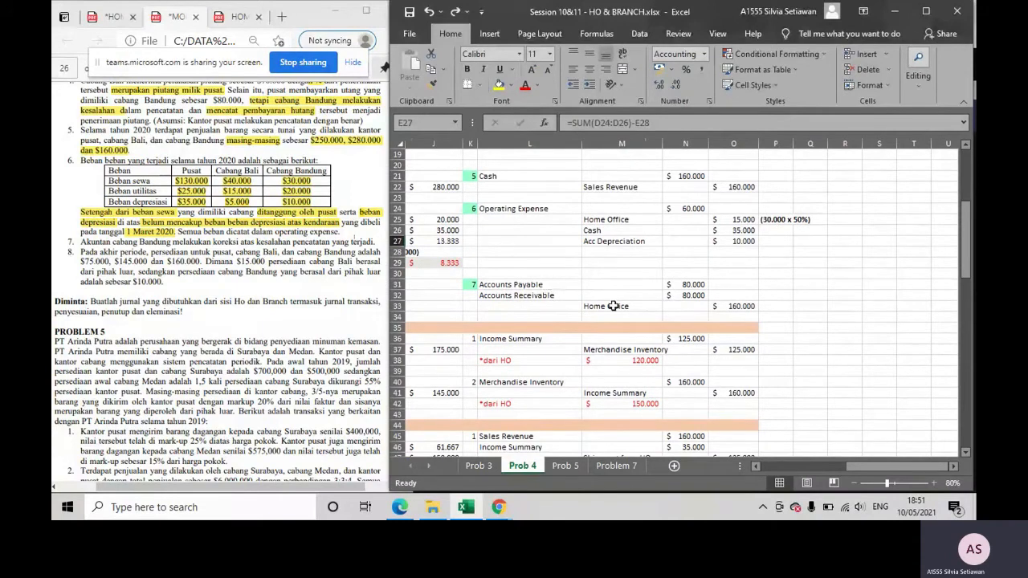
{"action": "left_click", "coordinate": [589, 307]}
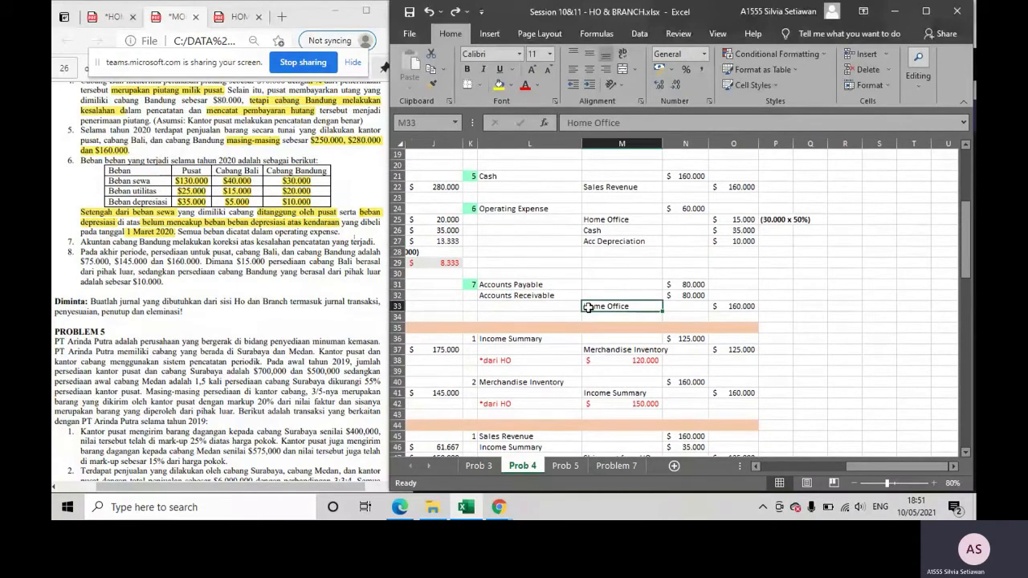
{"action": "scroll", "coordinate": [624, 231], "scroll_direction": "up", "scroll_amount": 3}
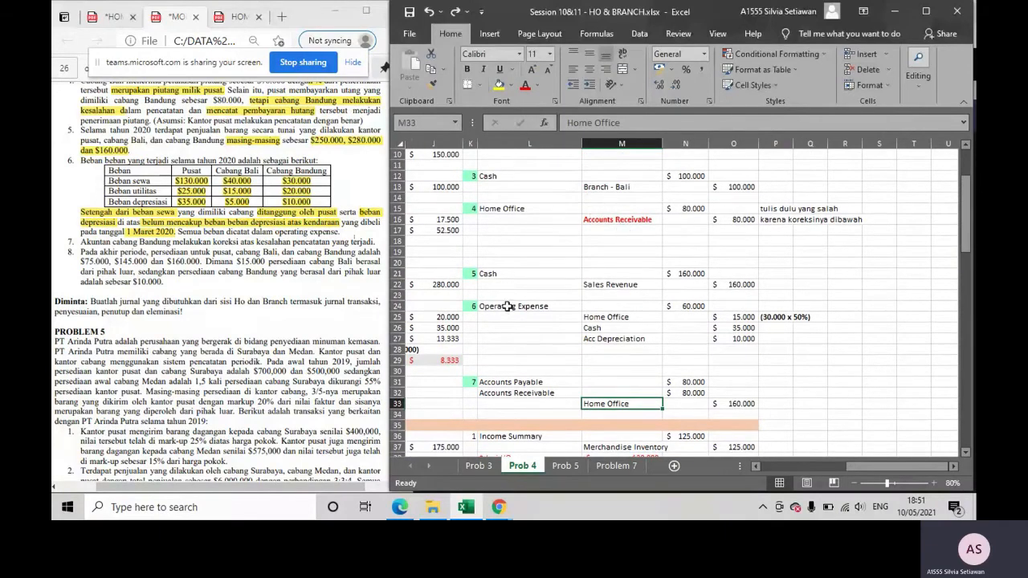
{"action": "left_click", "coordinate": [521, 392]}
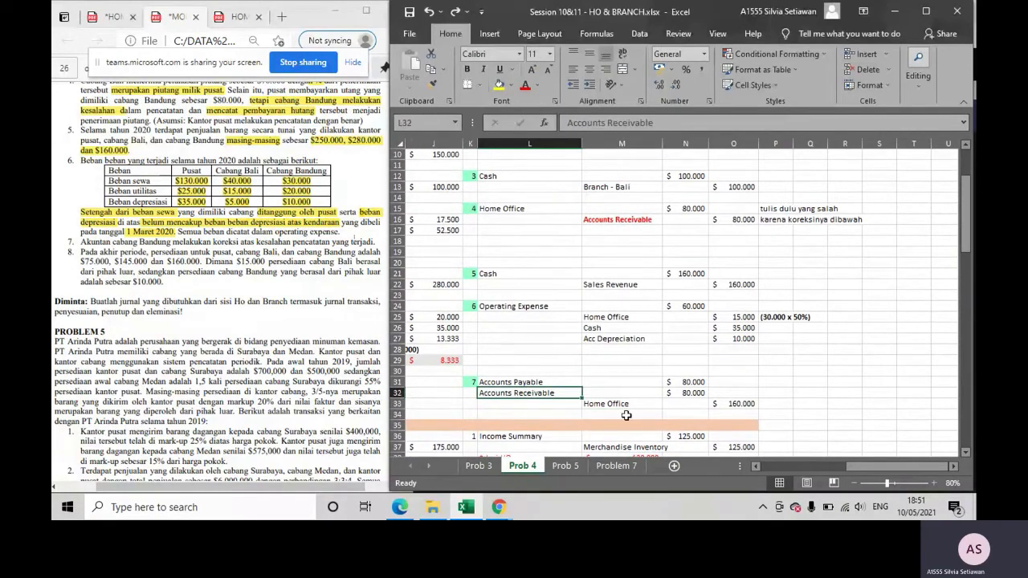
- Check the amounts behind Bandung's Accounts Payable, Accounts Receivable and Home Office lines in entry 7 against entry 4
{"action": "scroll", "coordinate": [627, 417], "scroll_direction": "down", "scroll_amount": 1}
{"action": "left_click", "coordinate": [690, 361]}
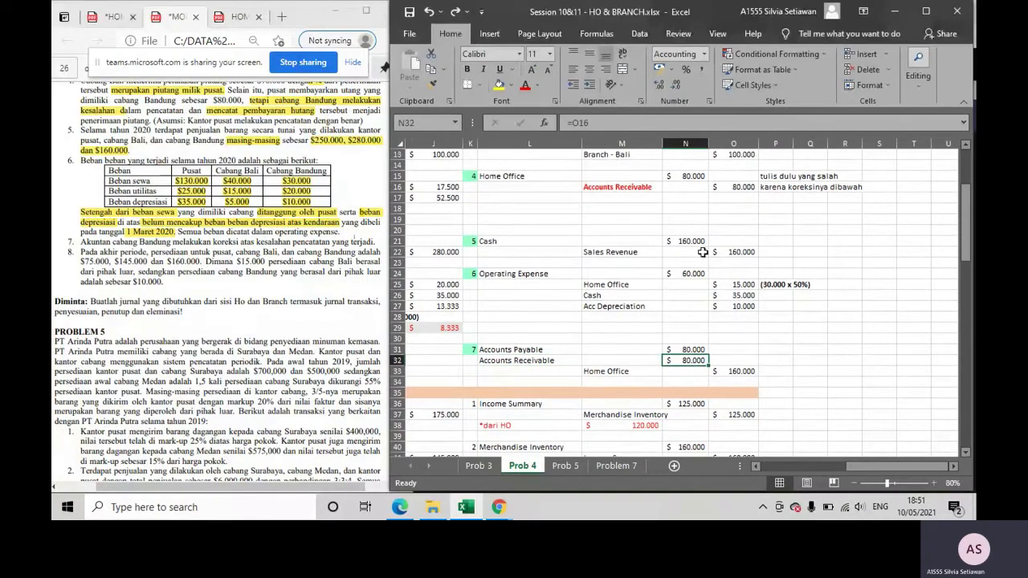
{"action": "left_click", "coordinate": [697, 176]}
{"action": "left_click", "coordinate": [698, 360]}
{"action": "scroll", "coordinate": [698, 360], "scroll_direction": "down", "scroll_amount": 2}
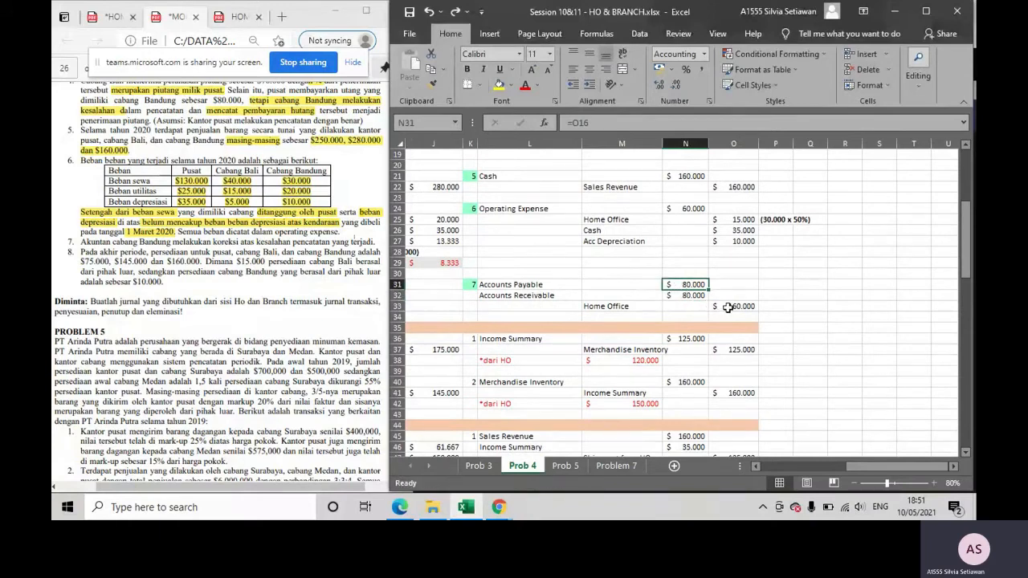
{"action": "left_click", "coordinate": [728, 306]}
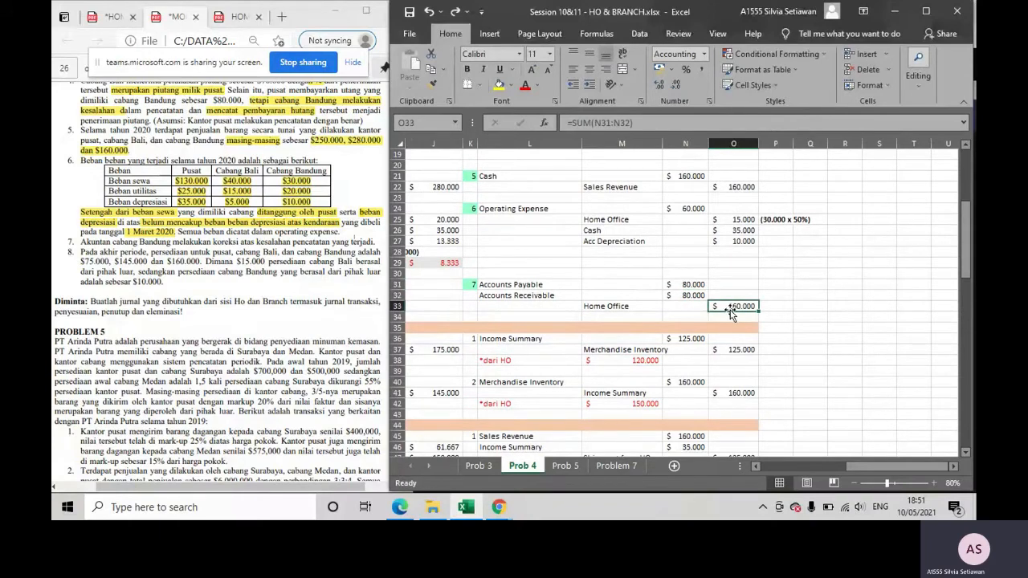
- Highlight the word "koreksi" in yellow in item 7 of Problem 4 in the PDF
{"action": "left_click_drag", "start_coordinate": [868, 464], "coordinate": [783, 464]}
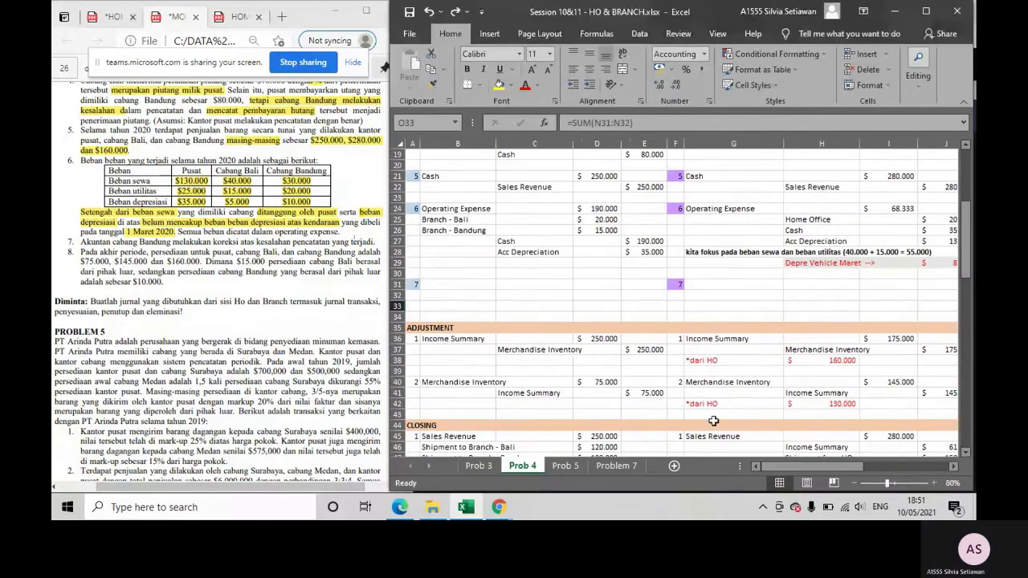
{"action": "scroll", "coordinate": [663, 313], "scroll_direction": "down", "scroll_amount": 5}
{"action": "scroll", "coordinate": [167, 289], "scroll_direction": "down", "scroll_amount": 1}
{"action": "scroll", "coordinate": [167, 289], "scroll_direction": "up", "scroll_amount": 2}
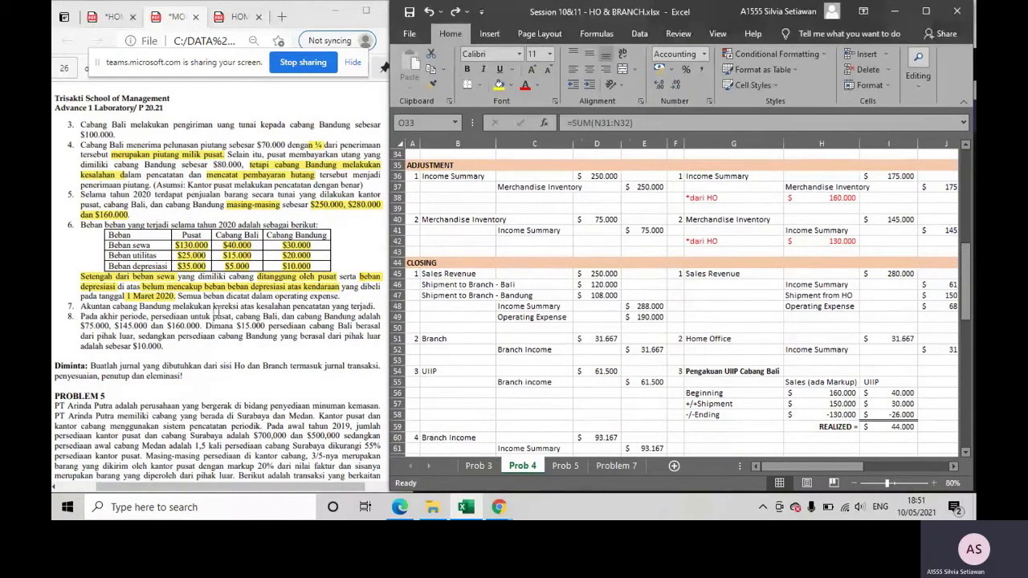
{"action": "left_click_drag", "start_coordinate": [214, 306], "coordinate": [240, 306]}
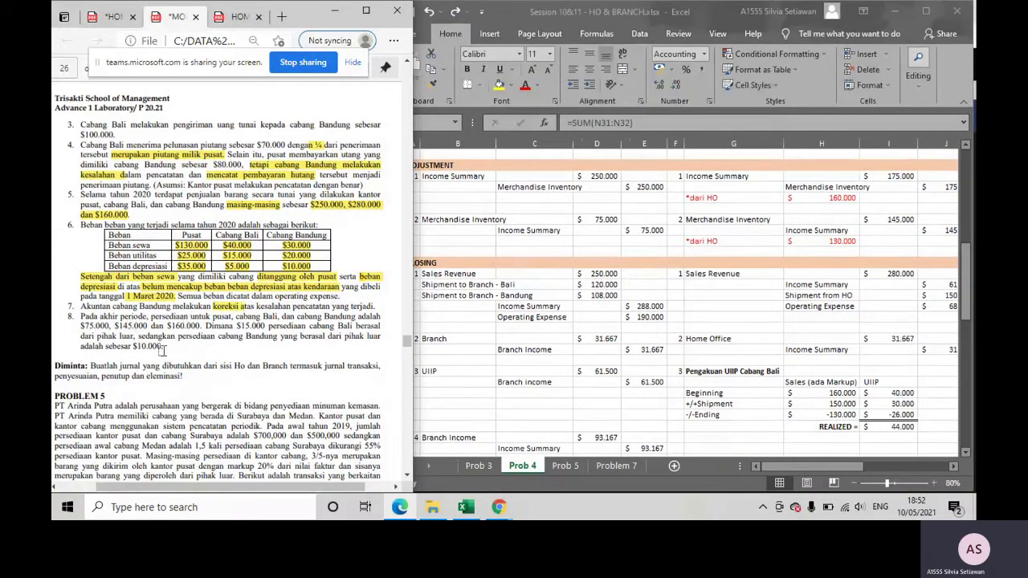
{"action": "left_click", "coordinate": [545, 307]}
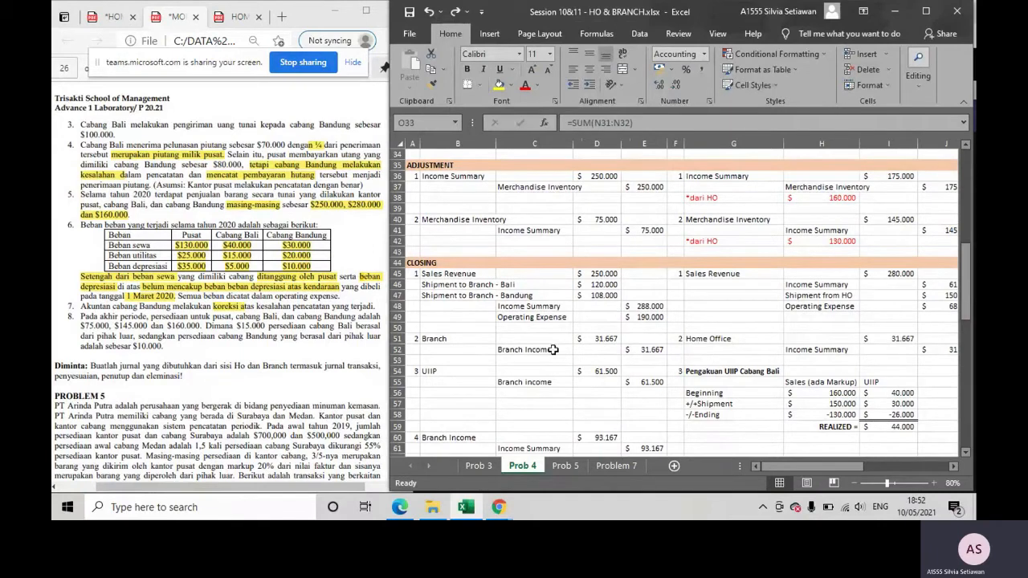
- Highlight "penyesuaian, penutup dan eleminasi!" in yellow in Problem 4's Diminta section and consult the preceding page
{"action": "left_click_drag", "start_coordinate": [53, 376], "coordinate": [183, 379]}
{"action": "scroll", "coordinate": [215, 336], "scroll_direction": "up", "scroll_amount": 10}
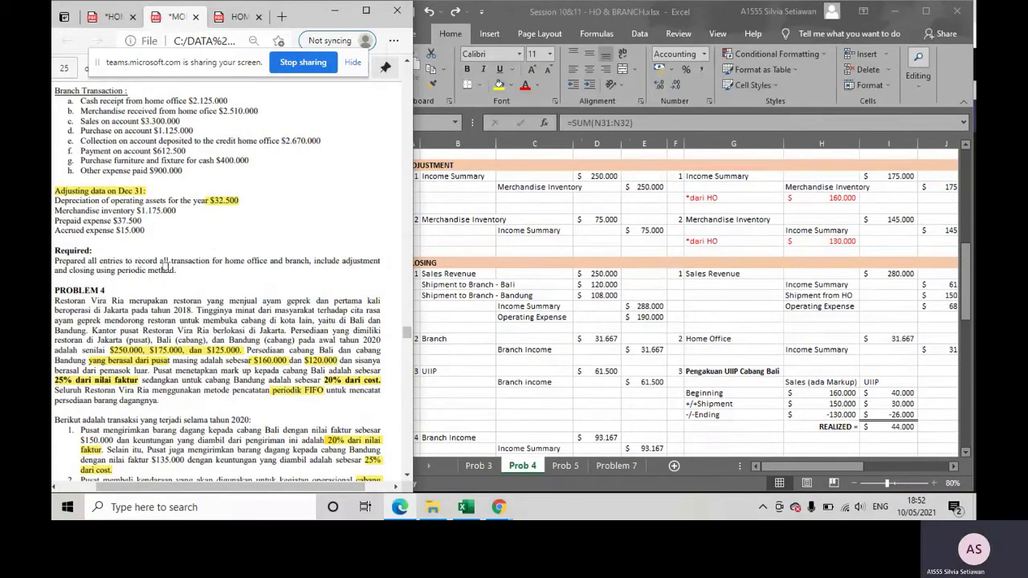
{"action": "scroll", "coordinate": [249, 345], "scroll_direction": "down", "scroll_amount": 10}
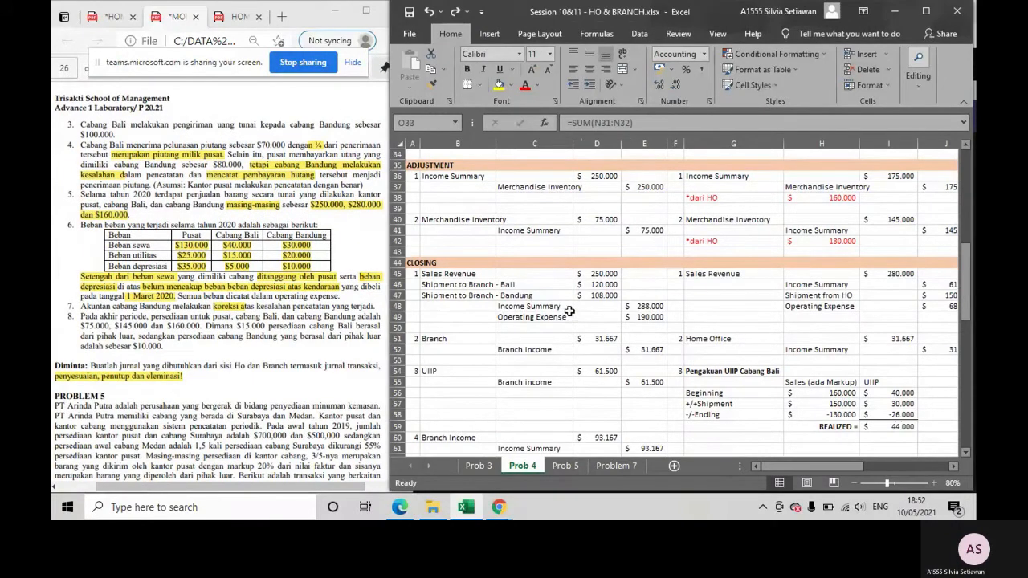
- Widen the workbook window and review the home office's first adjustment entry between Income Summary and Merchandise Inventory
{"action": "left_click_drag", "start_coordinate": [386, 362], "coordinate": [286, 362]}
{"action": "left_click_drag", "start_coordinate": [229, 72], "coordinate": [205, 35]}
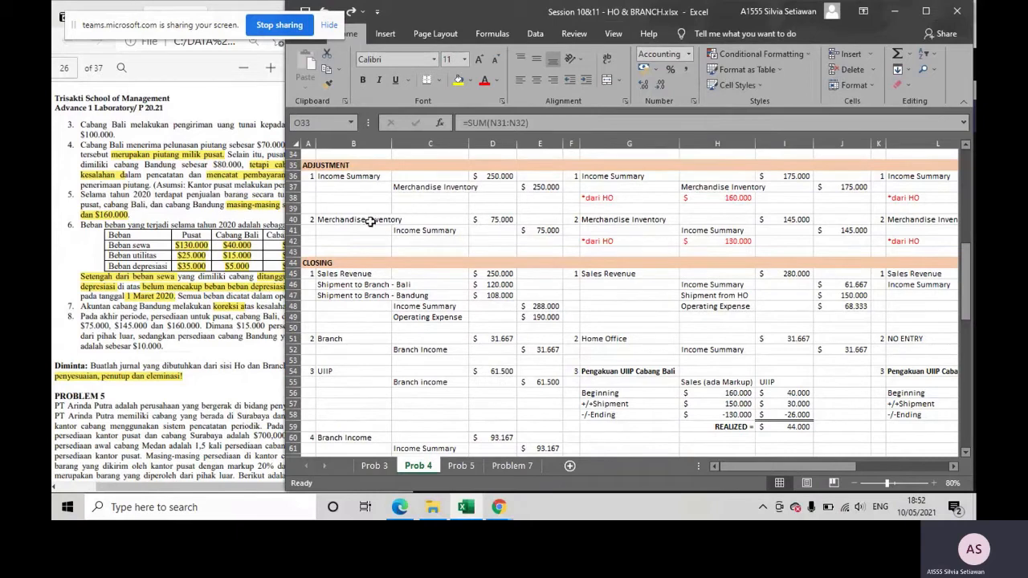
{"action": "left_click", "coordinate": [366, 177]}
{"action": "left_click", "coordinate": [416, 188]}
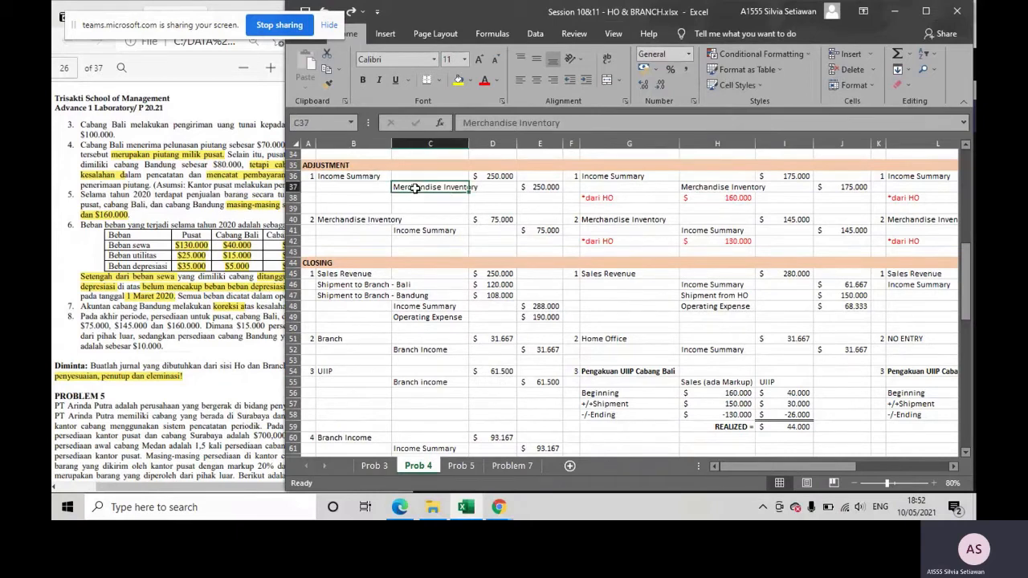
{"action": "left_click", "coordinate": [383, 175]}
{"action": "left_click", "coordinate": [416, 187]}
{"action": "left_click", "coordinate": [492, 175]}
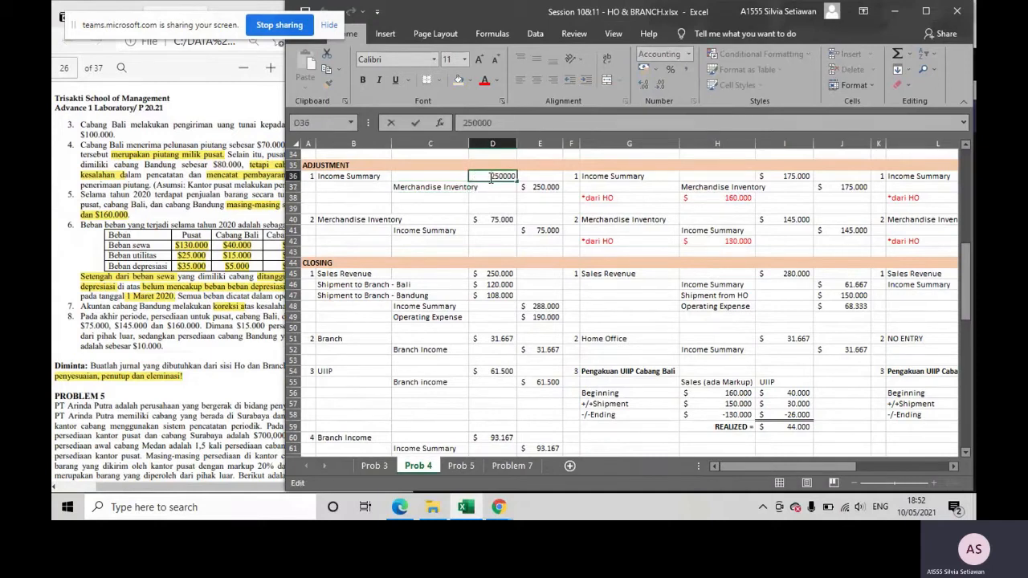
{"action": "left_click", "coordinate": [492, 187]}
- Compare the first adjustment amounts of the home office, Bali and Bandung with the beginning inventories in the Problem 4 text
{"action": "scroll", "coordinate": [253, 296], "scroll_direction": "up", "scroll_amount": 5}
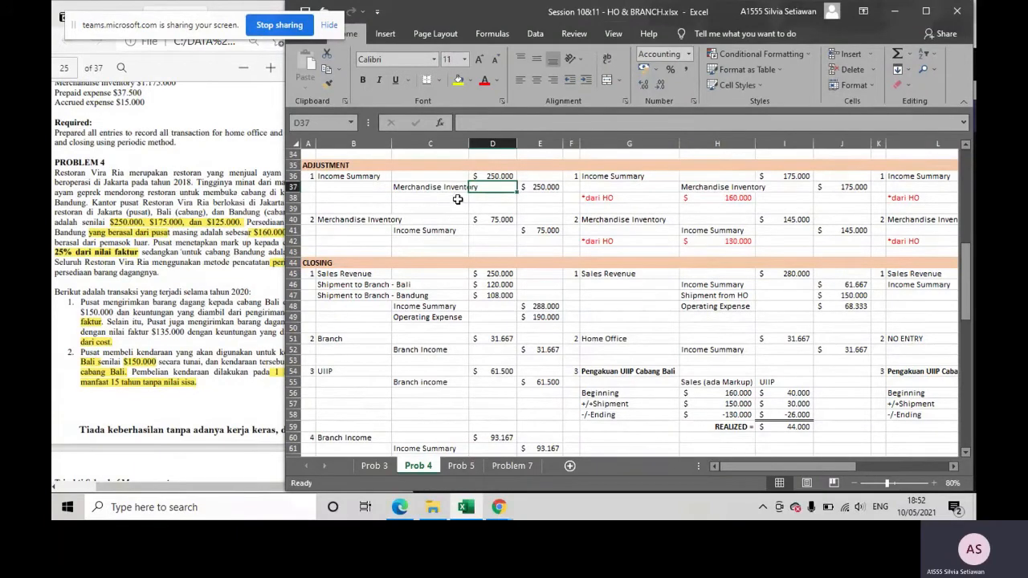
{"action": "left_click", "coordinate": [487, 177]}
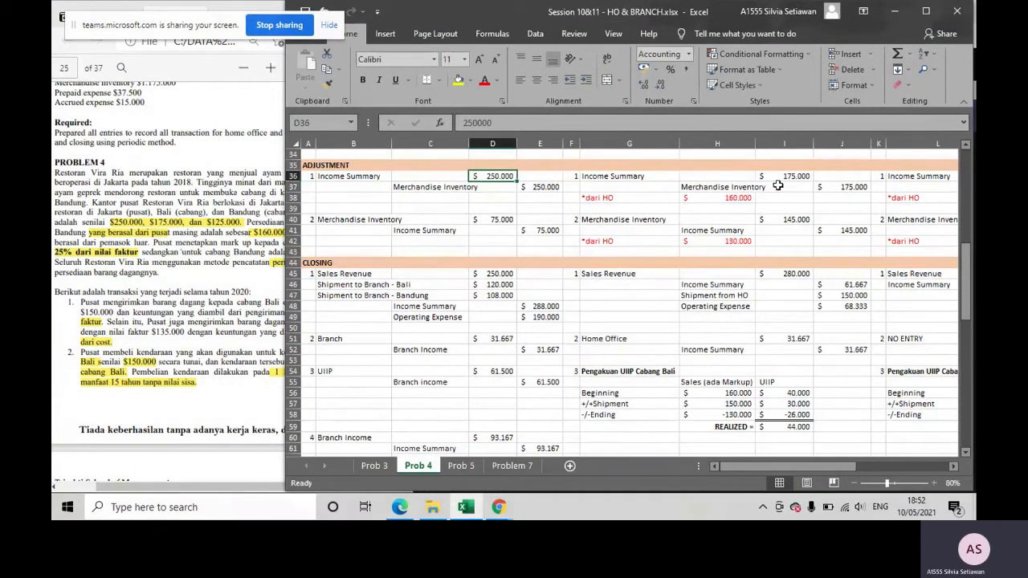
{"action": "left_click", "coordinate": [778, 180]}
{"action": "left_click_drag", "start_coordinate": [798, 464], "coordinate": [854, 467]}
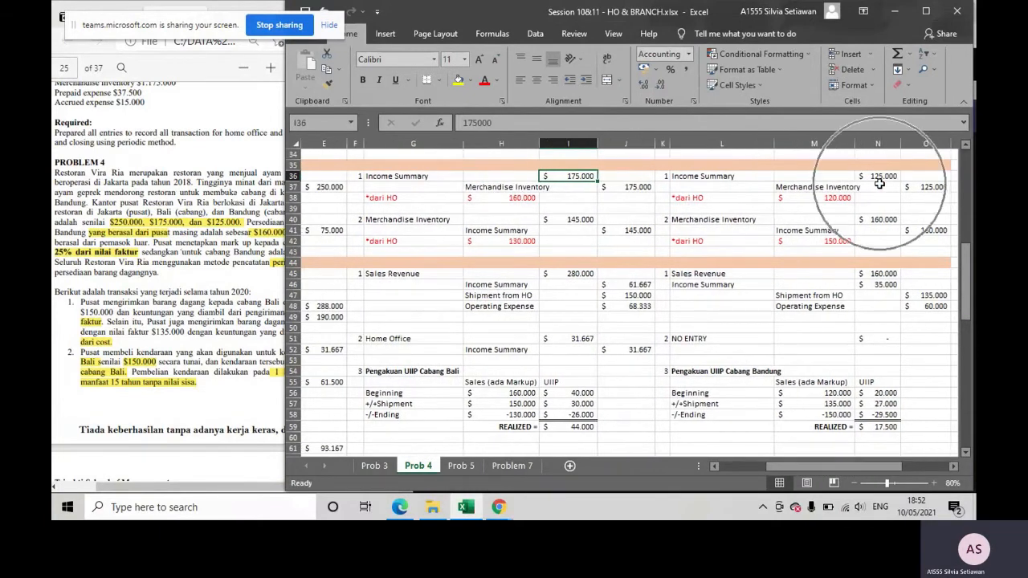
{"action": "left_click_drag", "start_coordinate": [816, 465], "coordinate": [737, 473]}
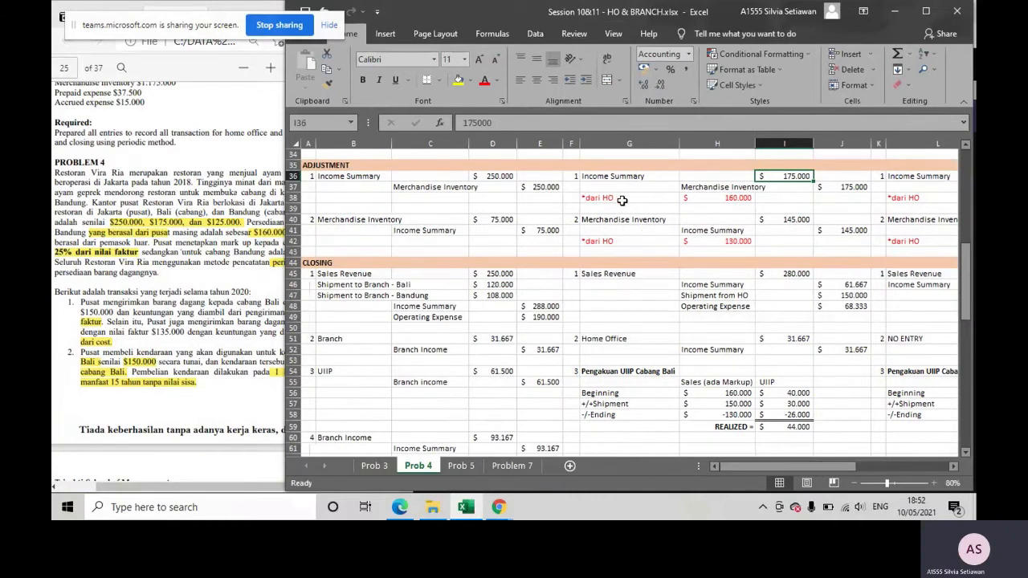
- Compare the "*dari HO" amounts of Bali and Bandung with the Problem 4 text and inspect Bandung's NO ENTRY cell
{"action": "left_click_drag", "start_coordinate": [757, 468], "coordinate": [819, 467]}
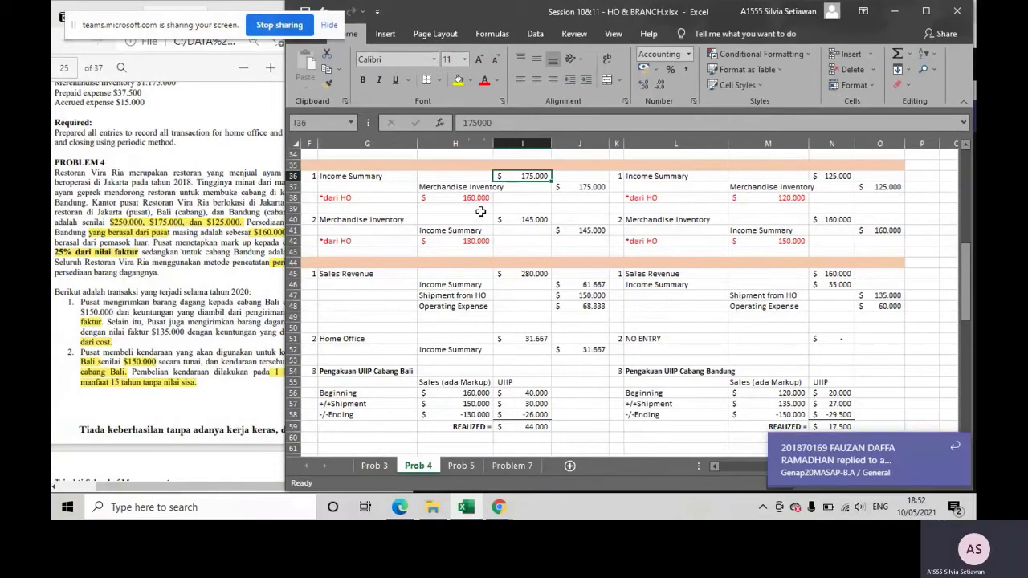
{"action": "scroll", "coordinate": [250, 273], "scroll_direction": "up", "scroll_amount": 5}
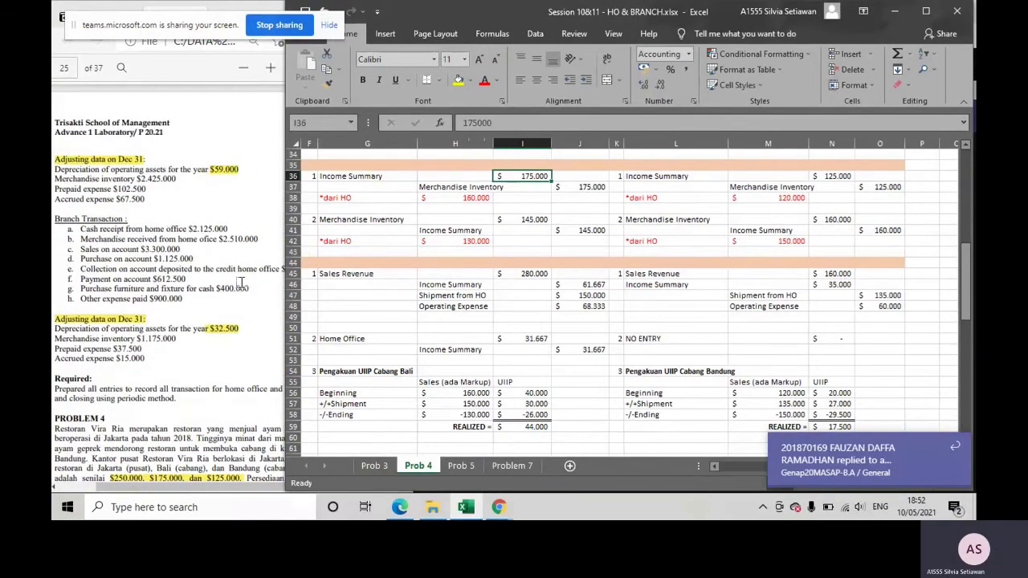
{"action": "scroll", "coordinate": [239, 281], "scroll_direction": "down", "scroll_amount": 5}
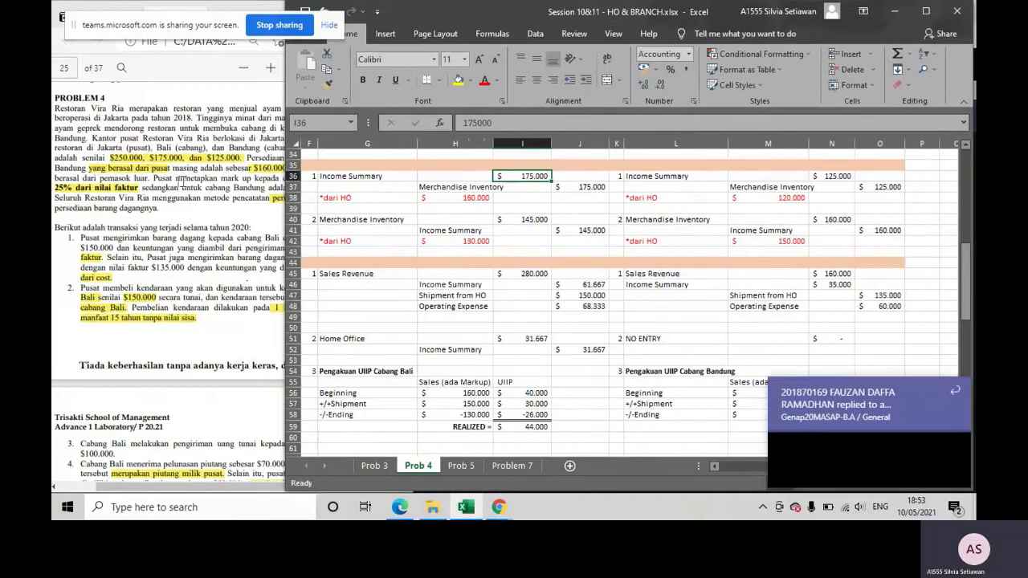
{"action": "left_click", "coordinate": [182, 182]}
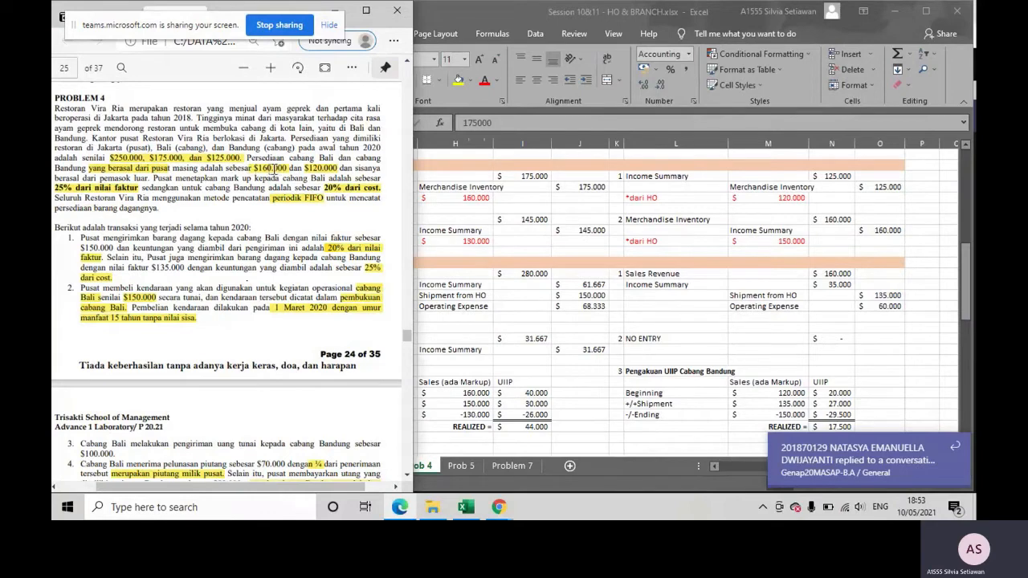
{"action": "left_click", "coordinate": [472, 205]}
{"action": "left_click", "coordinate": [258, 203]}
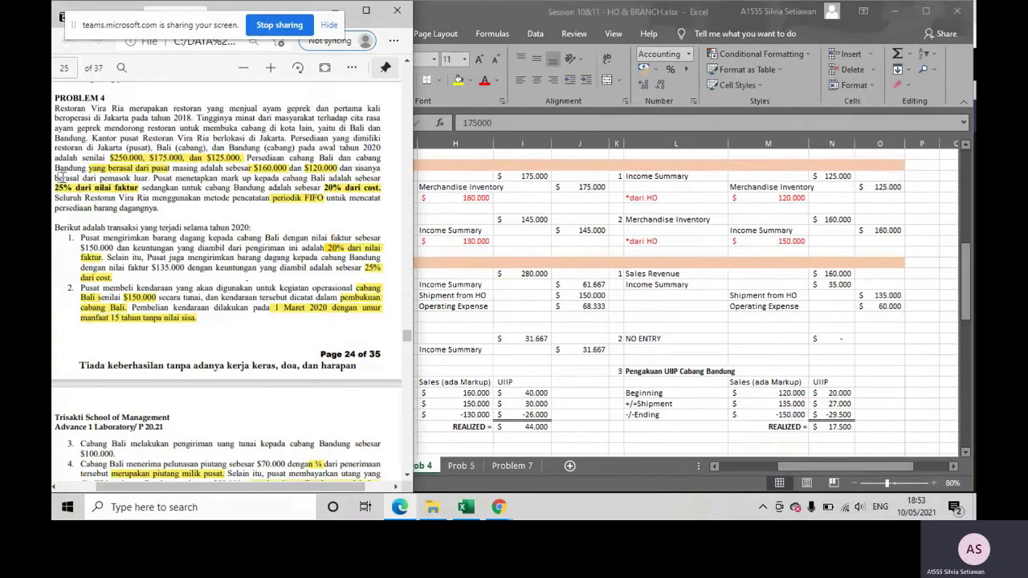
{"action": "left_click", "coordinate": [793, 242]}
{"action": "key", "text": "ctrl"}
{"action": "key", "text": "ctrl"}
{"action": "key", "text": "ctrl"}
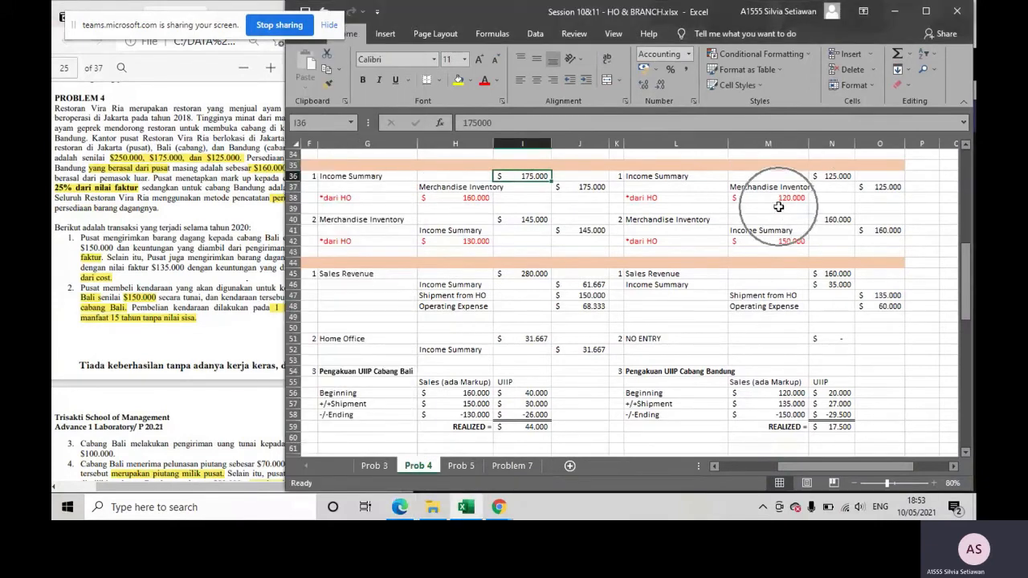
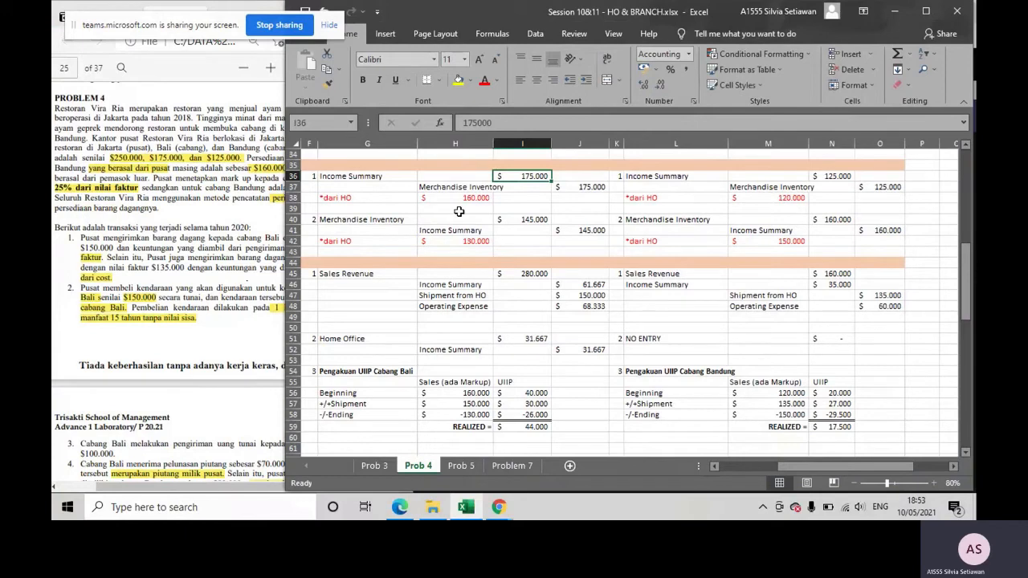
{"action": "left_click", "coordinate": [707, 339]}
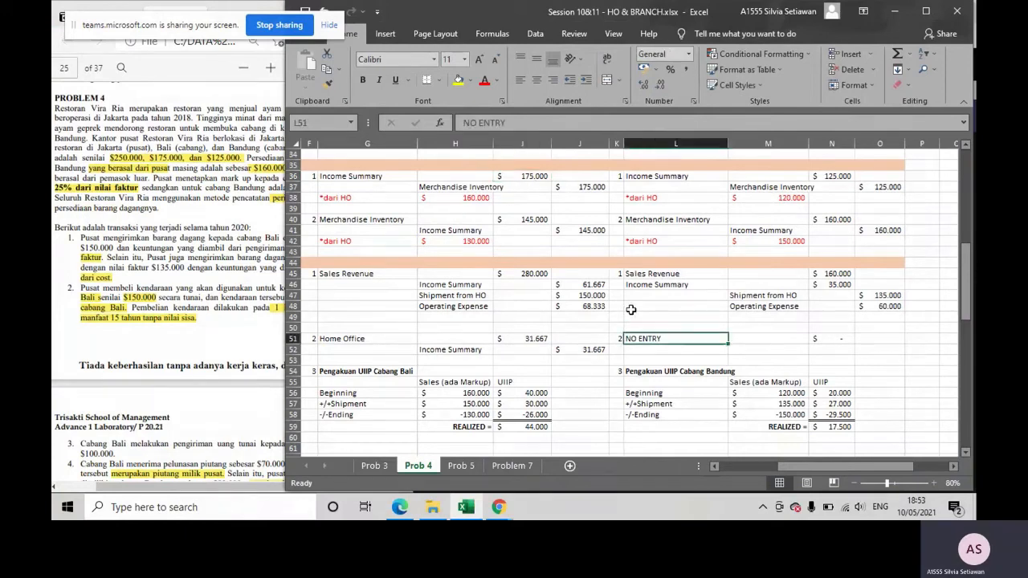
- Review the accounts in the home office's second adjustment entry between Merchandise Inventory and Income Summary
{"action": "left_click_drag", "start_coordinate": [798, 462], "coordinate": [747, 468]}
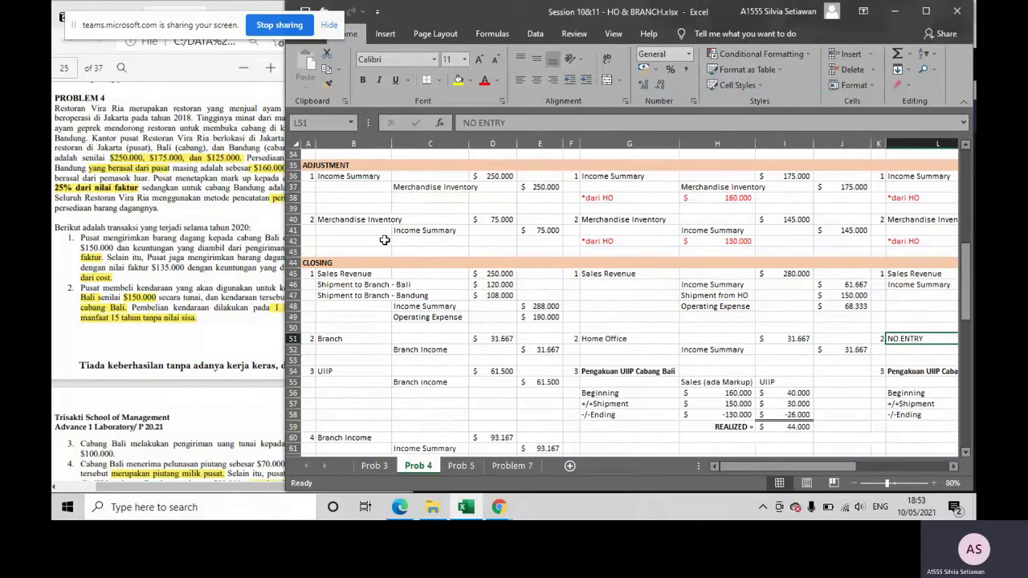
{"action": "left_click", "coordinate": [374, 218]}
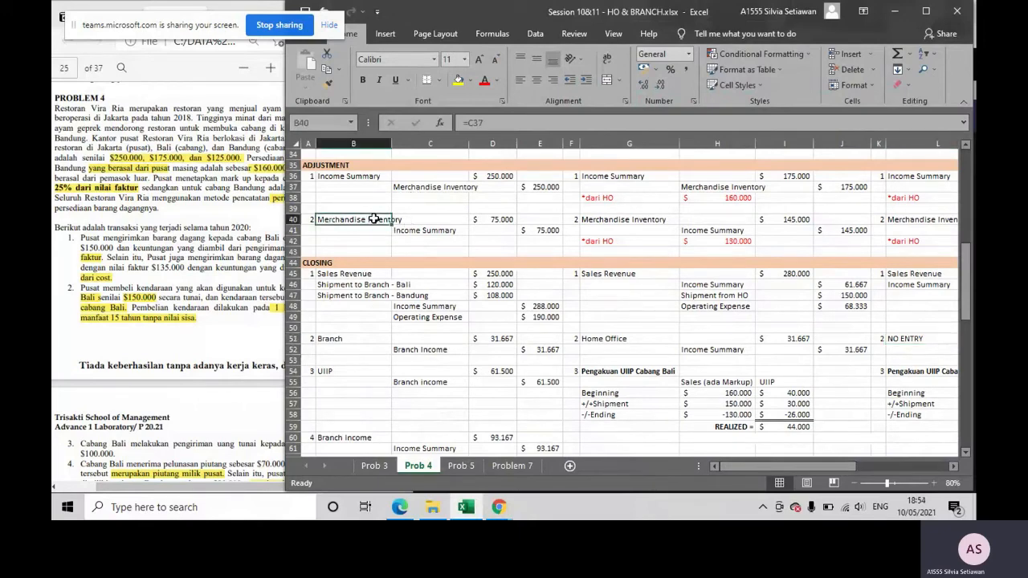
{"action": "left_click", "coordinate": [409, 229]}
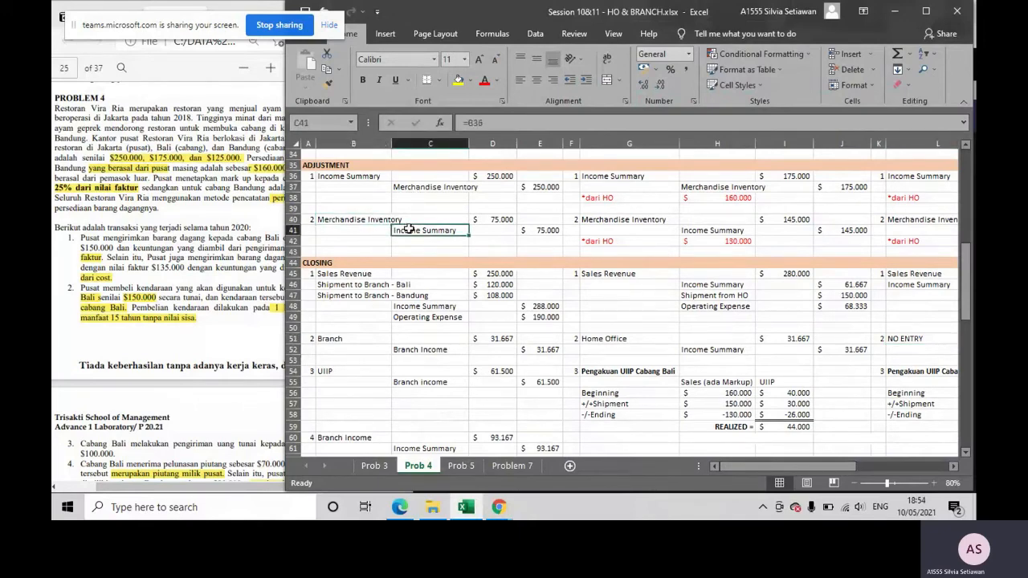
- Highlight the ending inventories "$75.000, $145.000 dan $160.000" in yellow in item 8 of the Problem 4 text
{"action": "scroll", "coordinate": [181, 228], "scroll_direction": "down", "scroll_amount": 10}
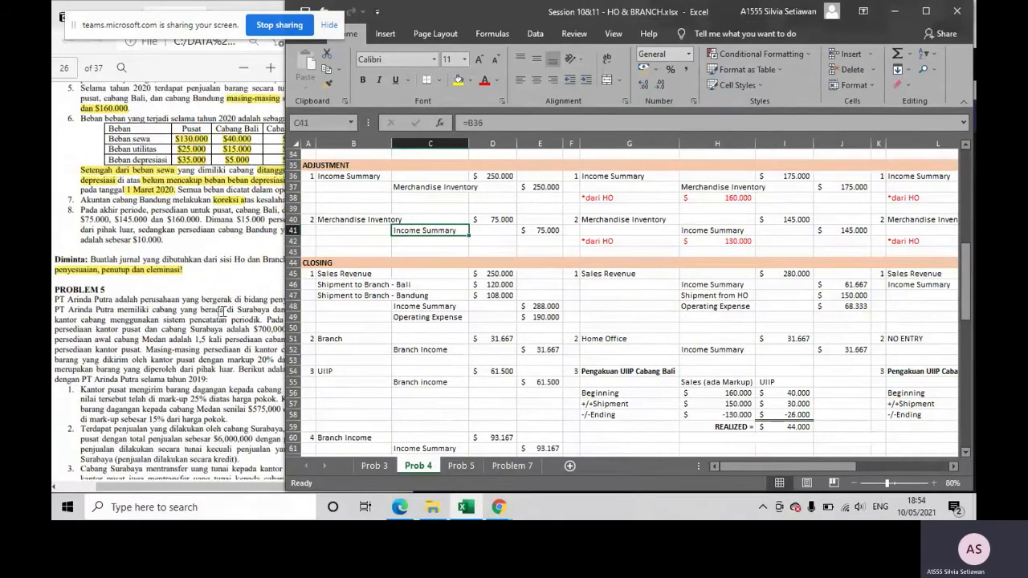
{"action": "scroll", "coordinate": [181, 229], "scroll_direction": "up", "scroll_amount": 2}
{"action": "left_click", "coordinate": [82, 262]}
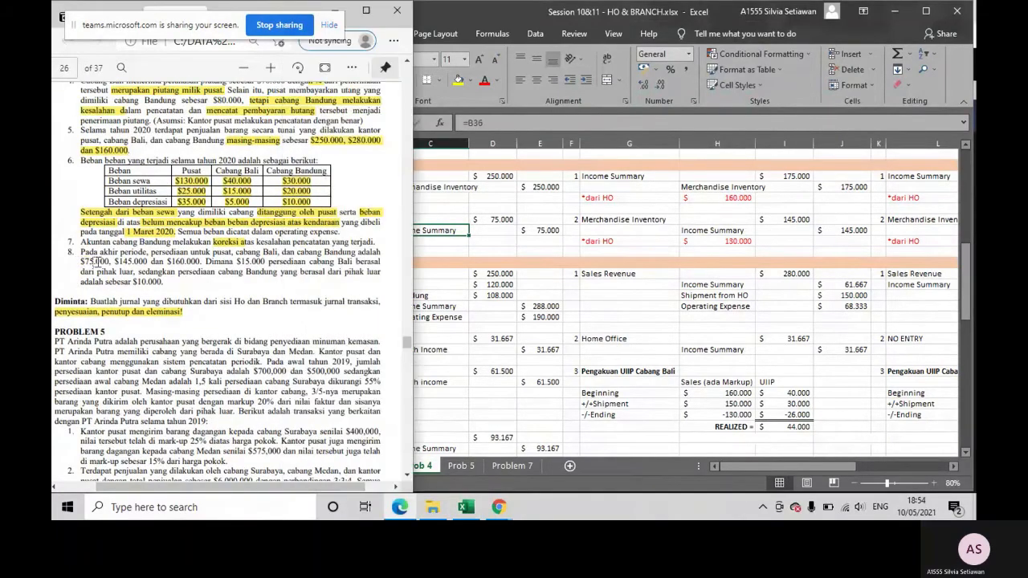
{"action": "left_click_drag", "start_coordinate": [166, 262], "coordinate": [203, 261]}
- Compare the second adjustment amounts of the home office, Bali and Bandung with the highlighted ending inventories
{"action": "left_click", "coordinate": [426, 231]}
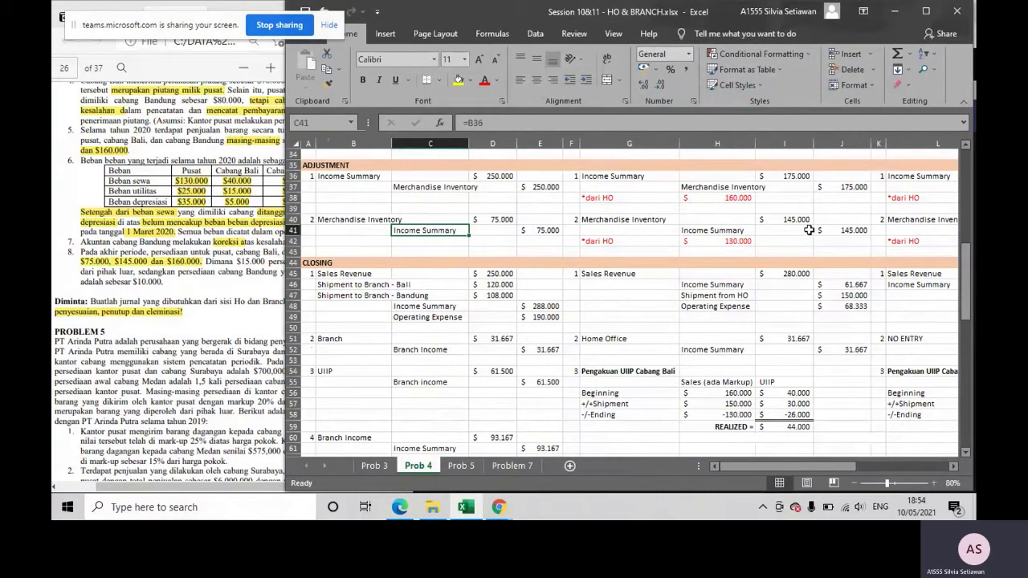
{"action": "left_click_drag", "start_coordinate": [766, 470], "coordinate": [869, 466]}
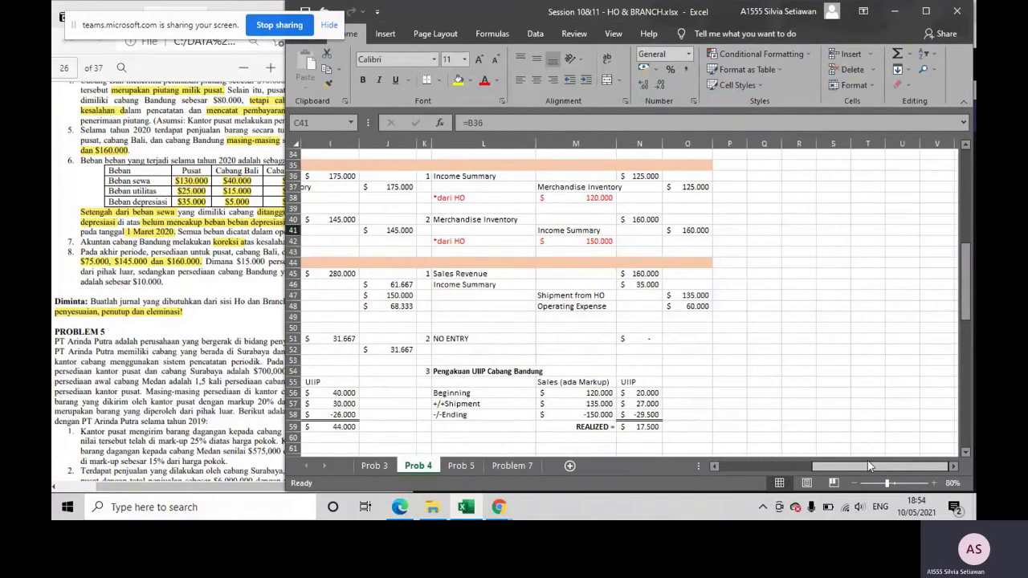
{"action": "left_click_drag", "start_coordinate": [820, 463], "coordinate": [794, 466]}
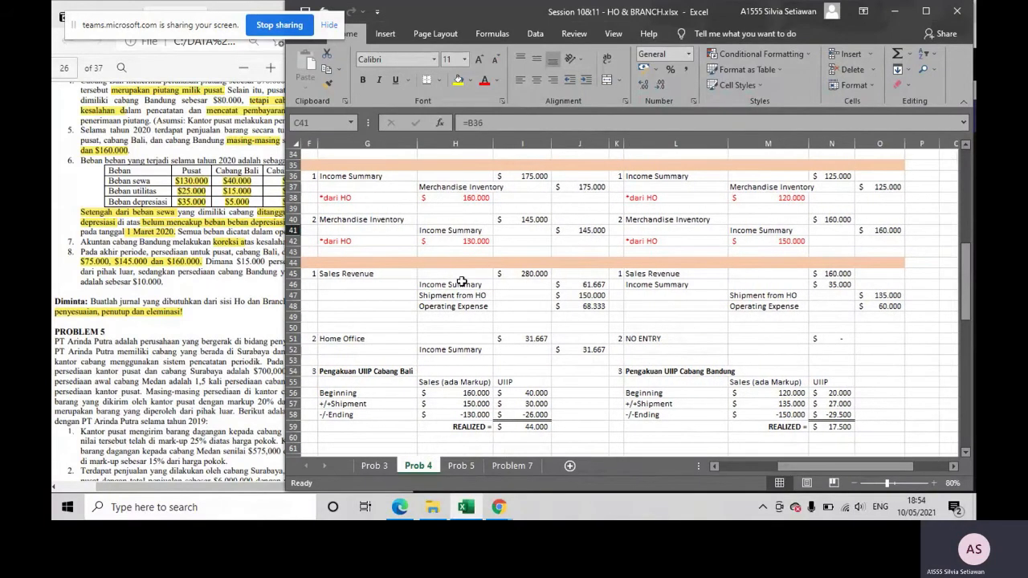
- Check the formula behind Bali's ending "*dari HO" amount against the outside-supplier inventory in item 8
{"action": "left_click", "coordinate": [224, 290]}
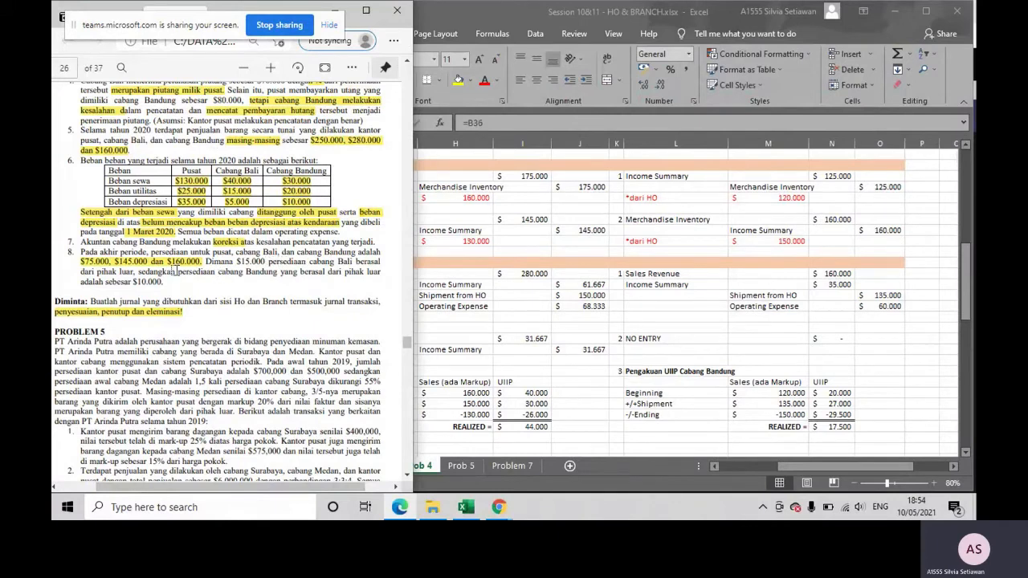
{"action": "left_click", "coordinate": [546, 252]}
{"action": "left_click", "coordinate": [471, 245]}
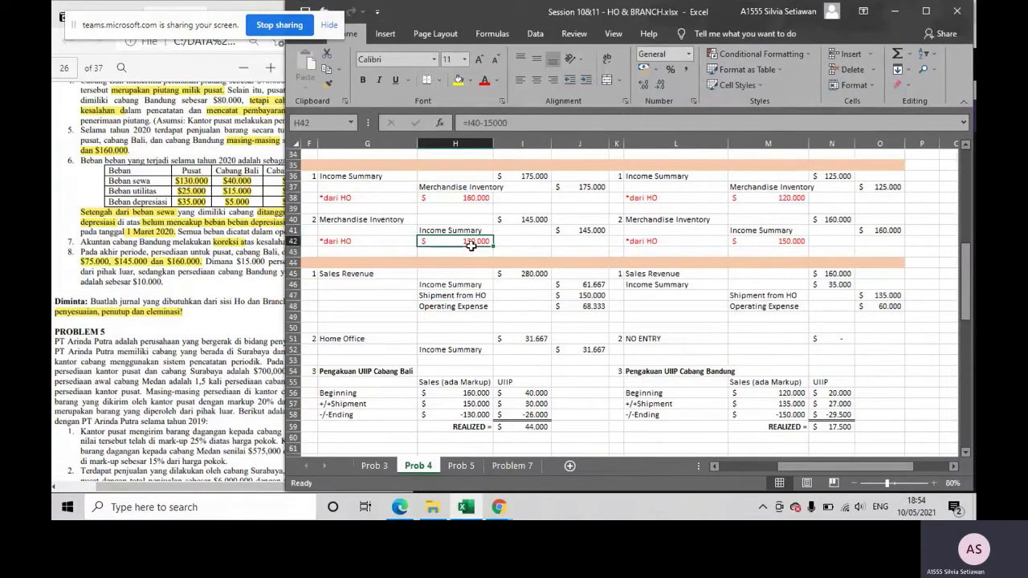
{"action": "double_click", "coordinate": [471, 244]}
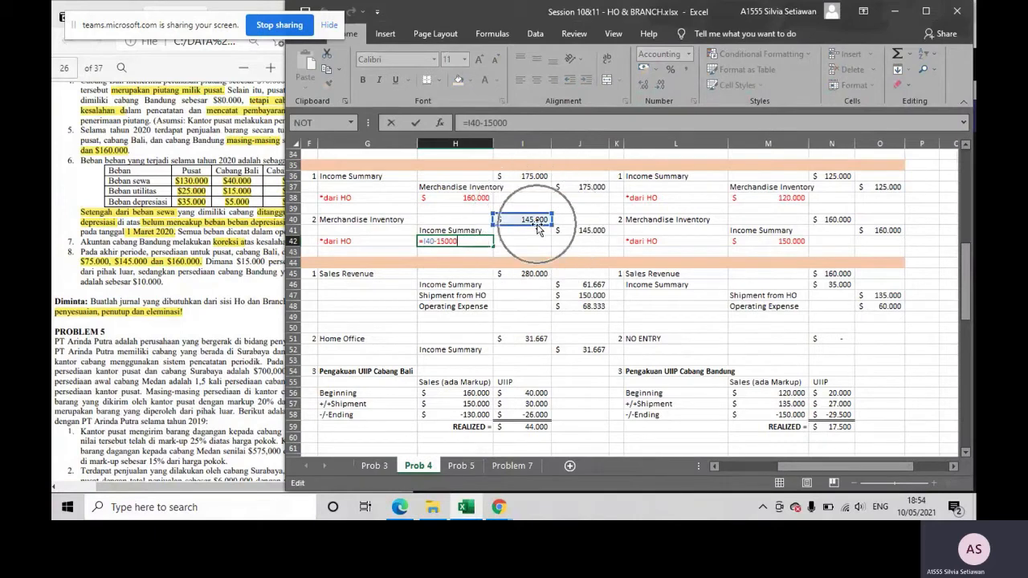
{"action": "left_click", "coordinate": [459, 241]}
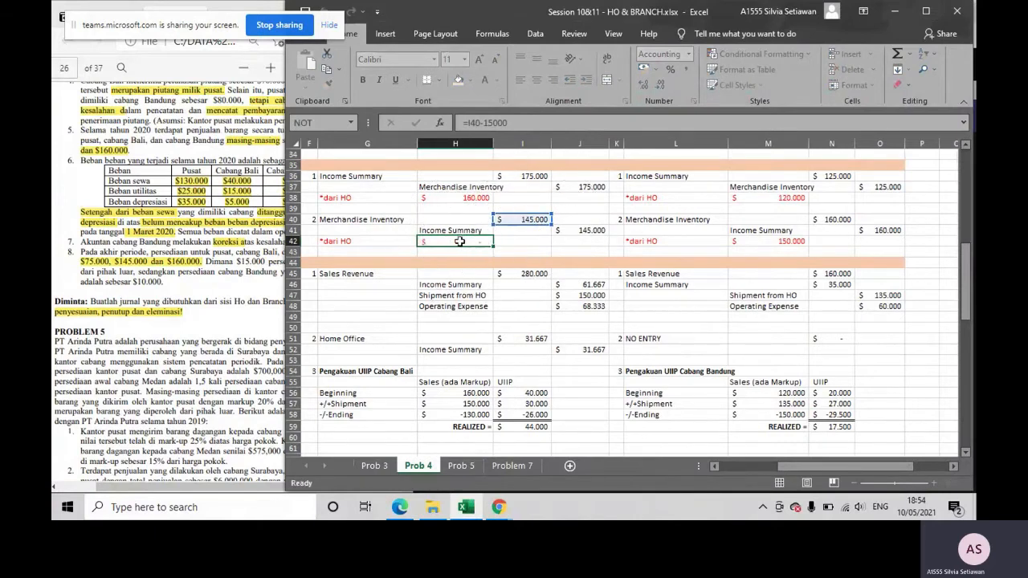
- Check the formula behind Bandung's ending "*dari HO" amount against the outside-supplier inventory in item 8
{"action": "left_click", "coordinate": [175, 289]}
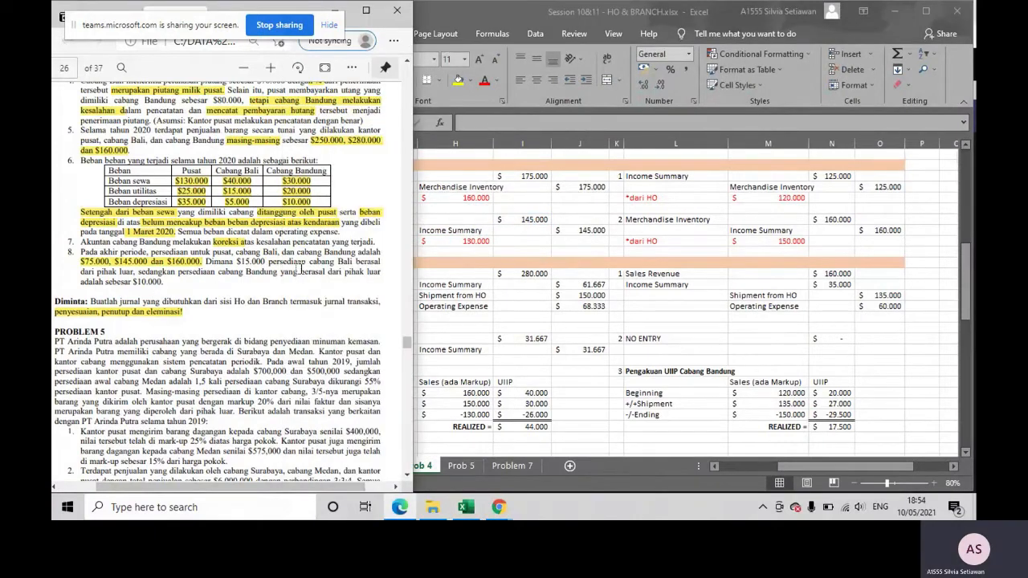
{"action": "key", "text": "alt+Tab"}
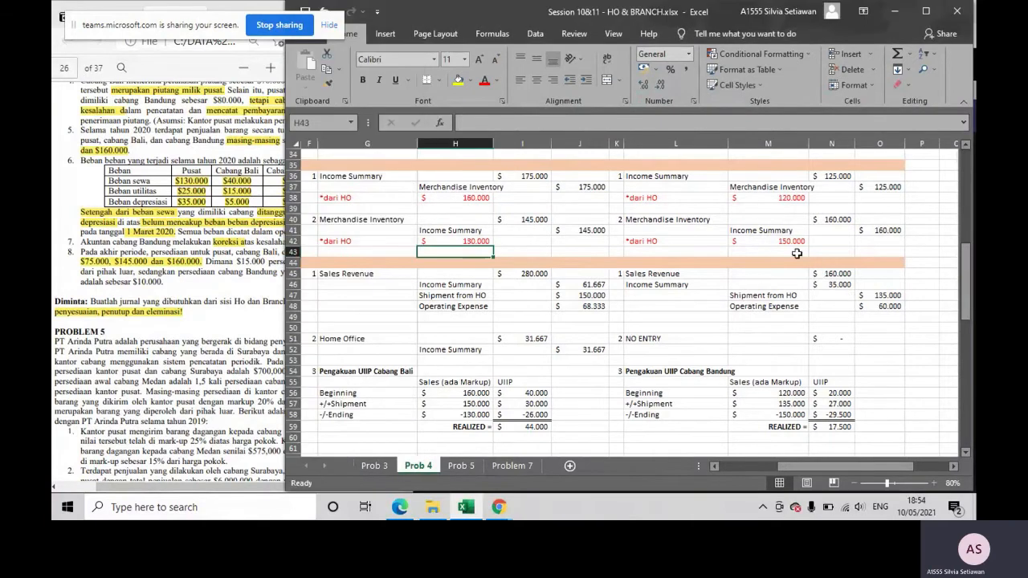
{"action": "double_click", "coordinate": [791, 243]}
{"action": "left_click", "coordinate": [756, 248]}
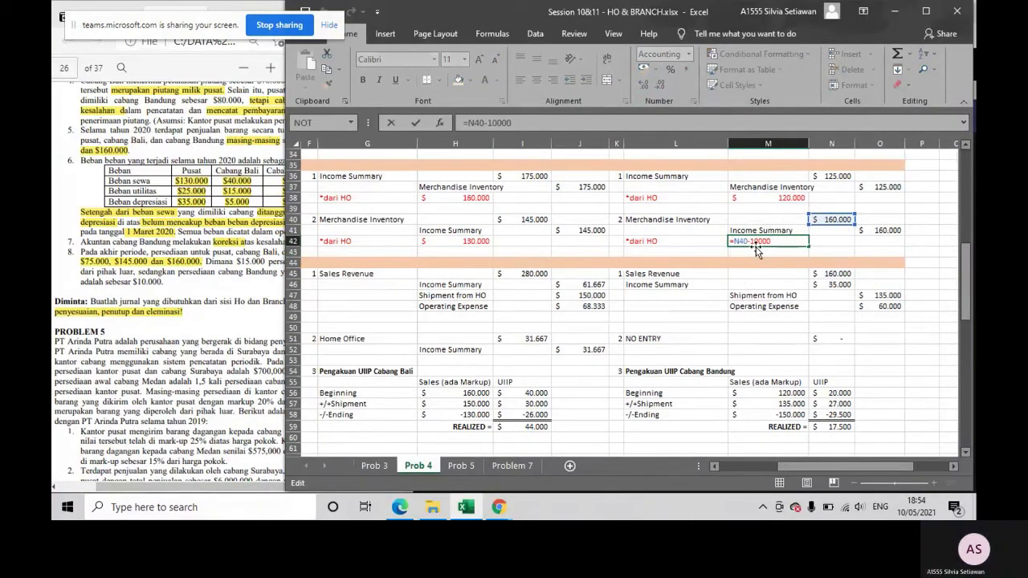
{"action": "key", "text": "Return"}
- Review the accounts in the home office's first closing entry, from Sales Revenue and the branch shipments to Operating Expense
{"action": "left_click_drag", "start_coordinate": [817, 462], "coordinate": [735, 467]}
{"action": "scroll", "coordinate": [540, 311], "scroll_direction": "down", "scroll_amount": 2}
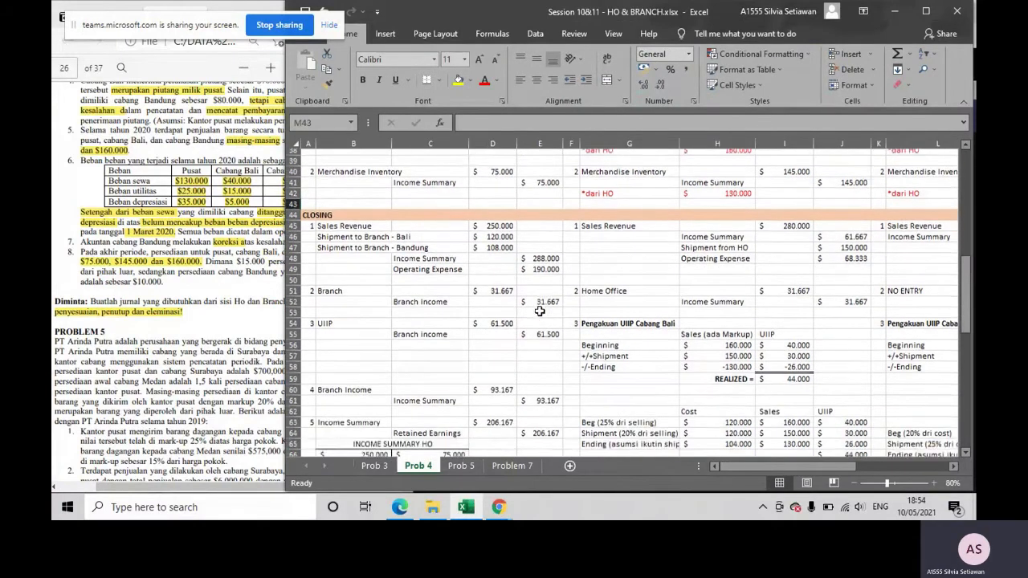
{"action": "scroll", "coordinate": [539, 311], "scroll_direction": "down", "scroll_amount": 2}
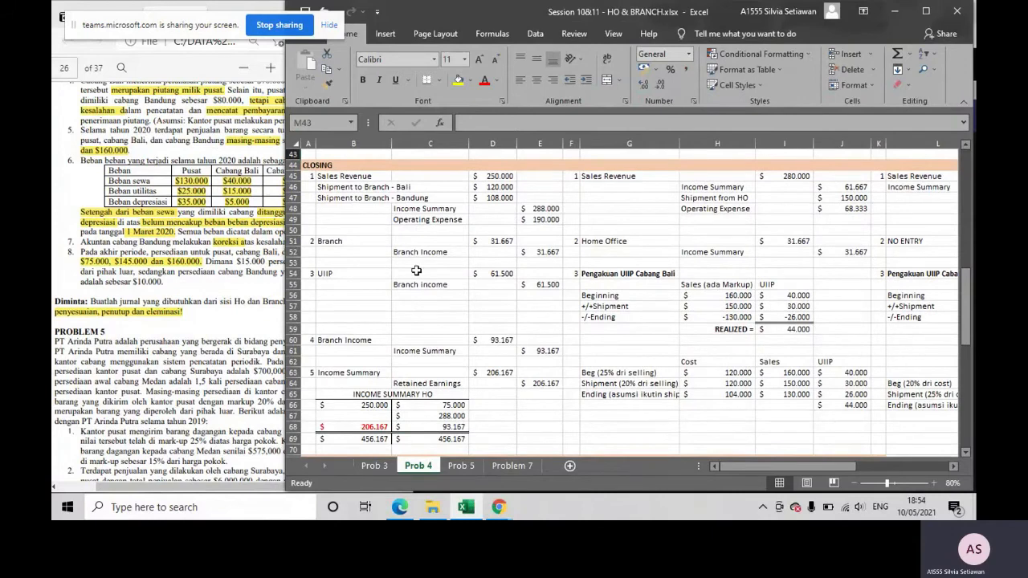
{"action": "left_click_drag", "start_coordinate": [349, 176], "coordinate": [432, 219]}
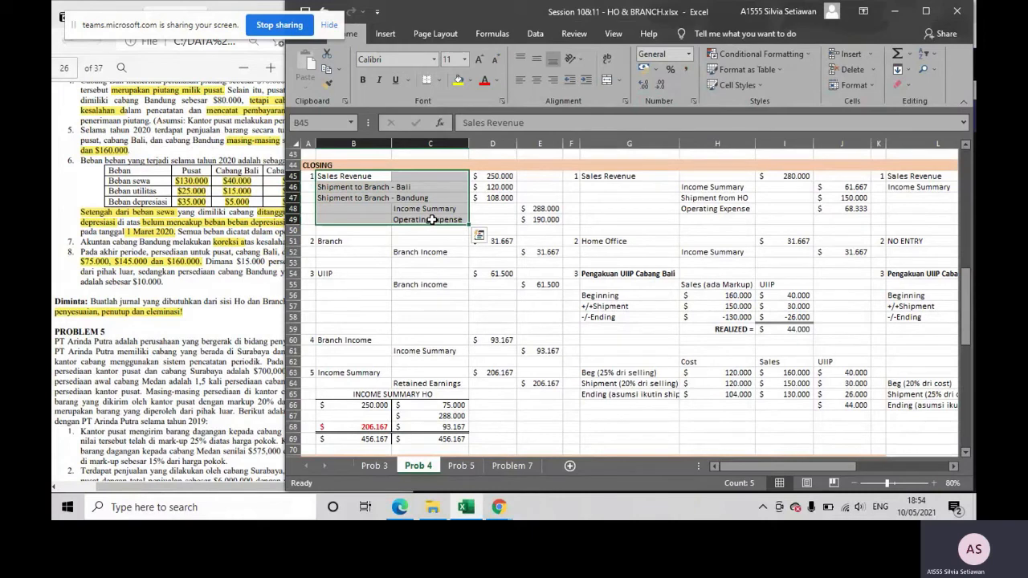
{"action": "left_click", "coordinate": [369, 174]}
{"action": "left_click", "coordinate": [372, 187]}
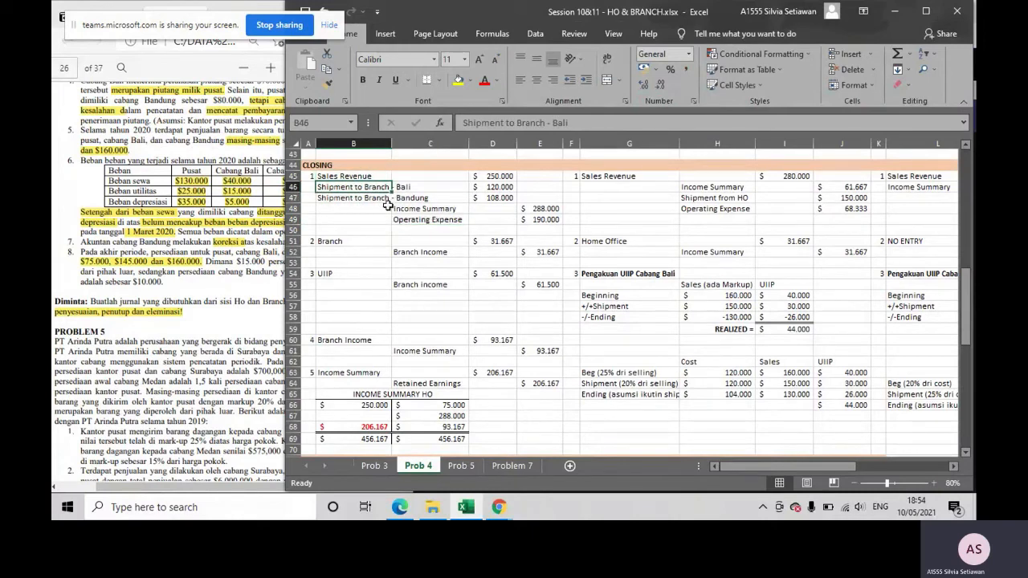
{"action": "left_click", "coordinate": [423, 220]}
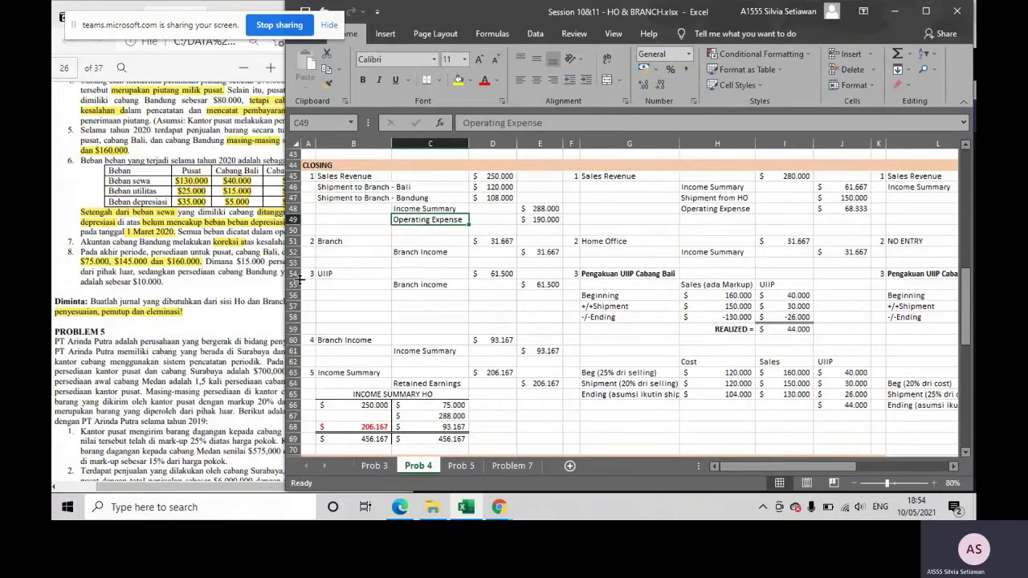
- Widen the workbook window to the full screen and trace the home office's closing Sales Revenue to its sales journal entry
{"action": "left_click_drag", "start_coordinate": [285, 283], "coordinate": [57, 257]}
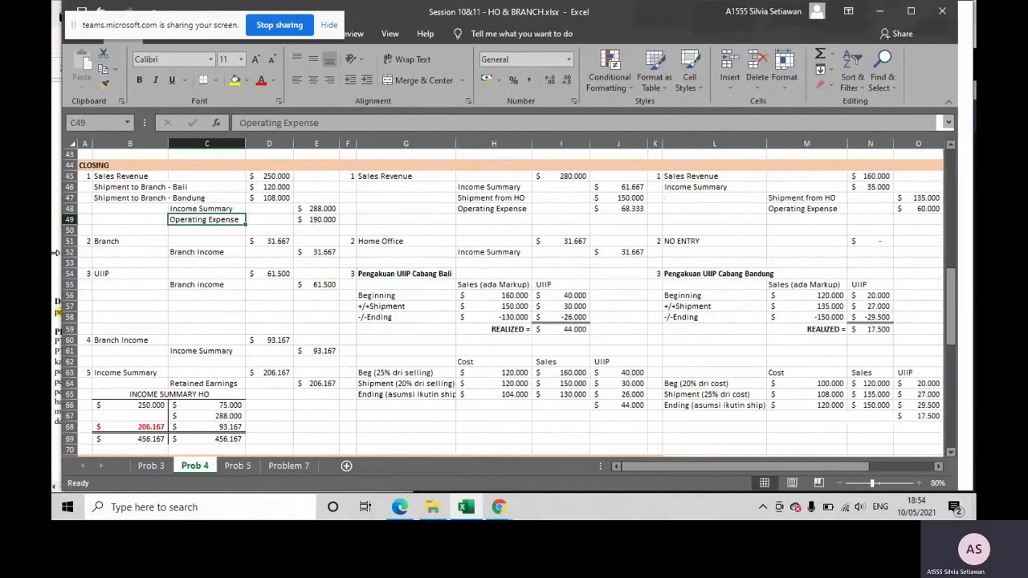
{"action": "left_click", "coordinate": [273, 178]}
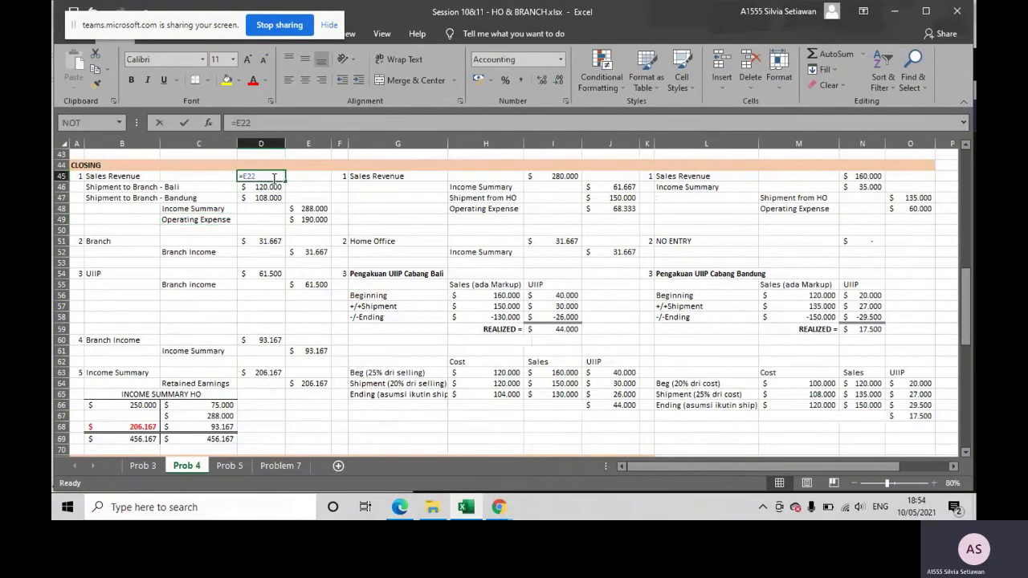
{"action": "type", "text": "="}
{"action": "scroll", "coordinate": [290, 200], "scroll_direction": "up", "scroll_amount": 9}
{"action": "left_click", "coordinate": [303, 223]}
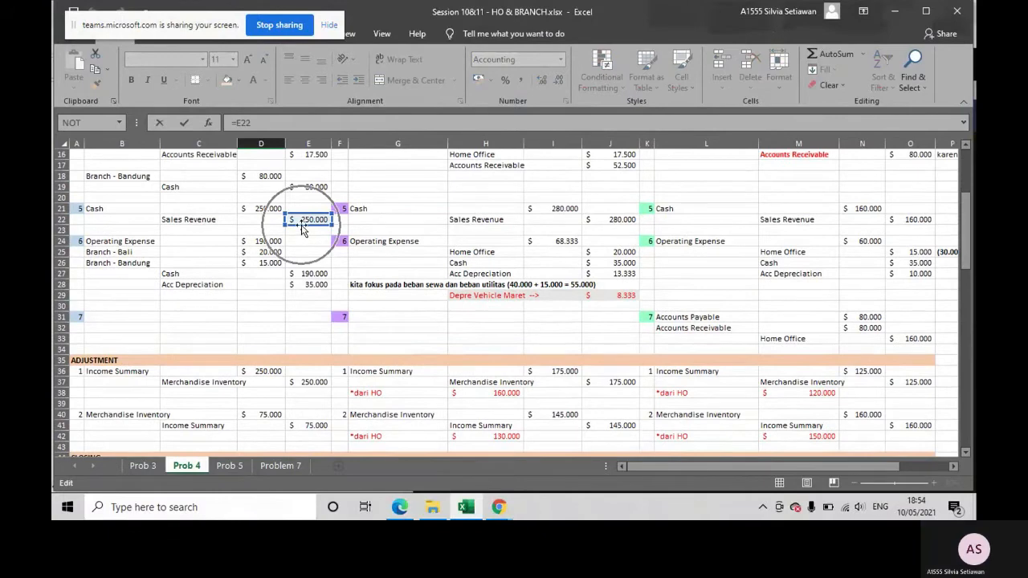
{"action": "scroll", "coordinate": [309, 247], "scroll_direction": "down", "scroll_amount": 1}
{"action": "scroll", "coordinate": [311, 250], "scroll_direction": "down", "scroll_amount": 4}
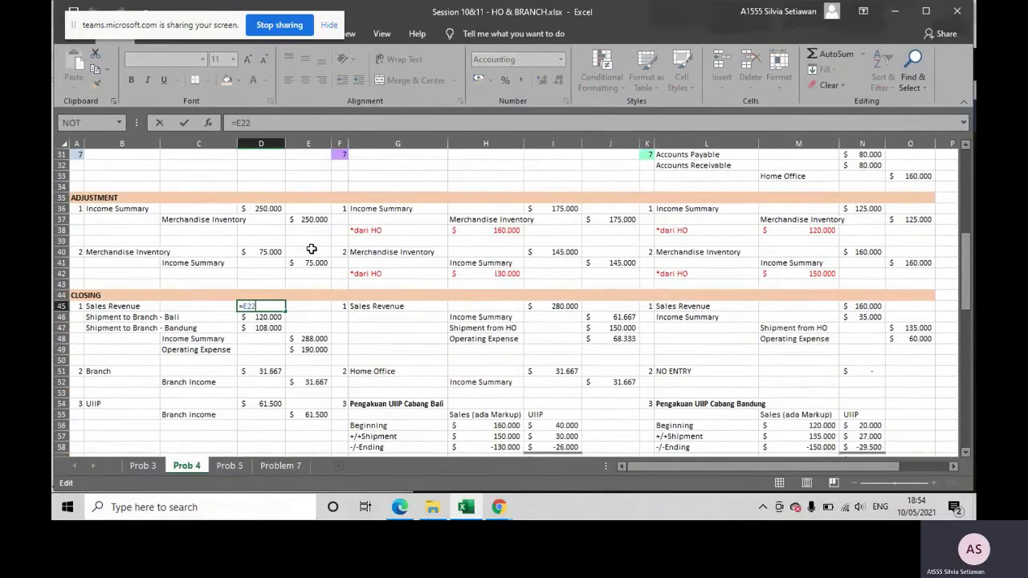
{"action": "key", "text": "Return"}
- Trace the home office's closing Shipment to Branch amounts for Bali and Bandung to the first transaction's journal entries
{"action": "type", "text": "=E3"}
{"action": "scroll", "coordinate": [274, 317], "scroll_direction": "up", "scroll_amount": 10}
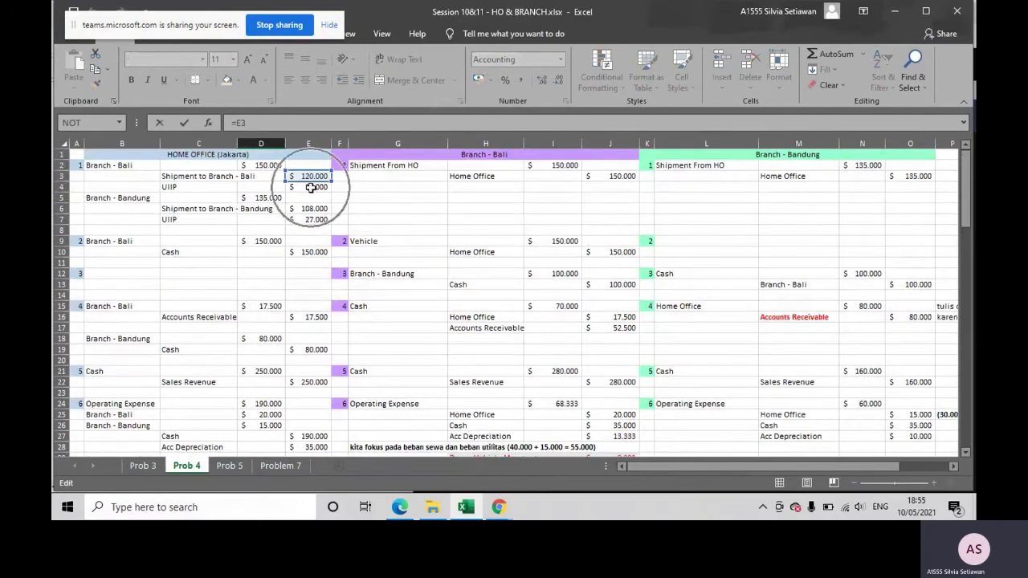
{"action": "key", "text": "Return"}
{"action": "type", "text": "=E6"}
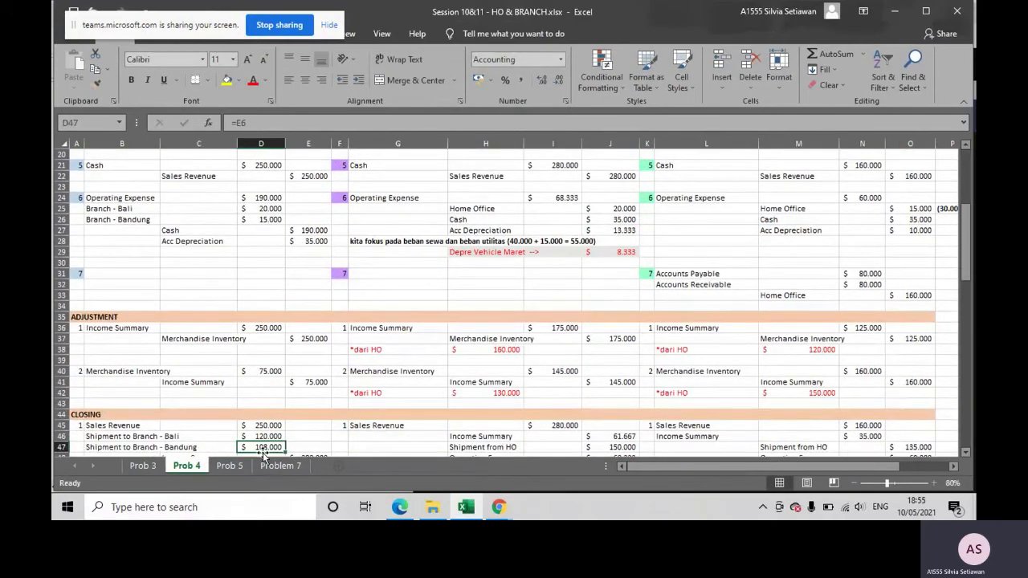
{"action": "scroll", "coordinate": [297, 378], "scroll_direction": "up", "scroll_amount": 6}
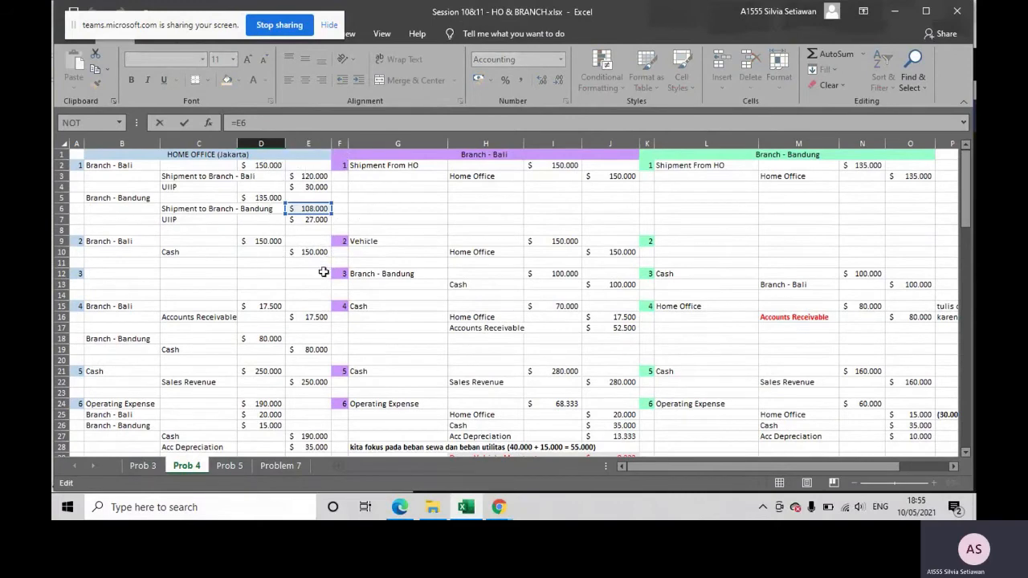
{"action": "scroll", "coordinate": [323, 273], "scroll_direction": "down", "scroll_amount": 10}
{"action": "key", "text": "Return"}
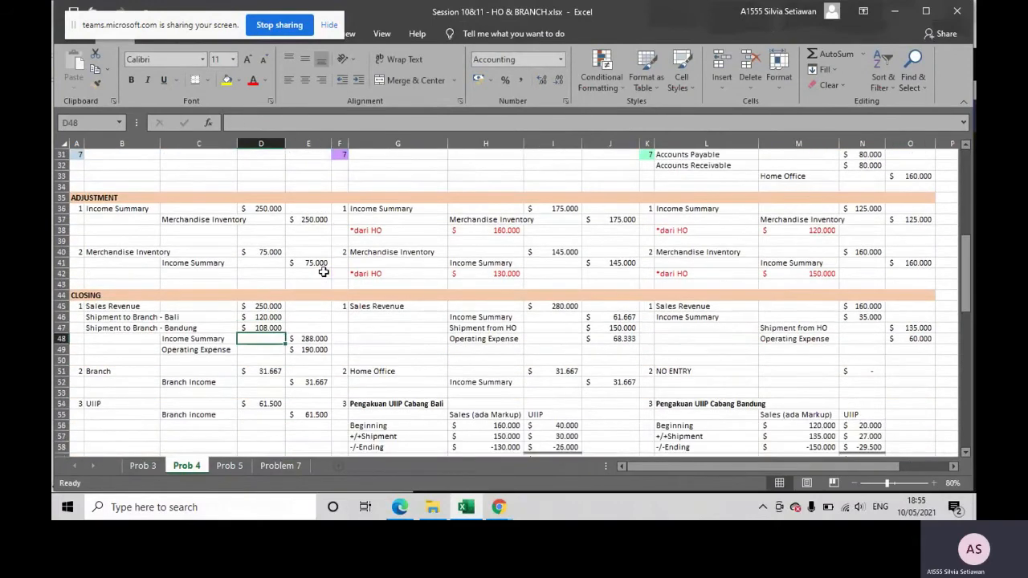
- Trace the home office's closing Operating Expense to its source entry and inspect the formula of the Income Summary amount
{"action": "double_click", "coordinate": [317, 351]}
{"action": "scroll", "coordinate": [318, 350], "scroll_direction": "up", "scroll_amount": 7}
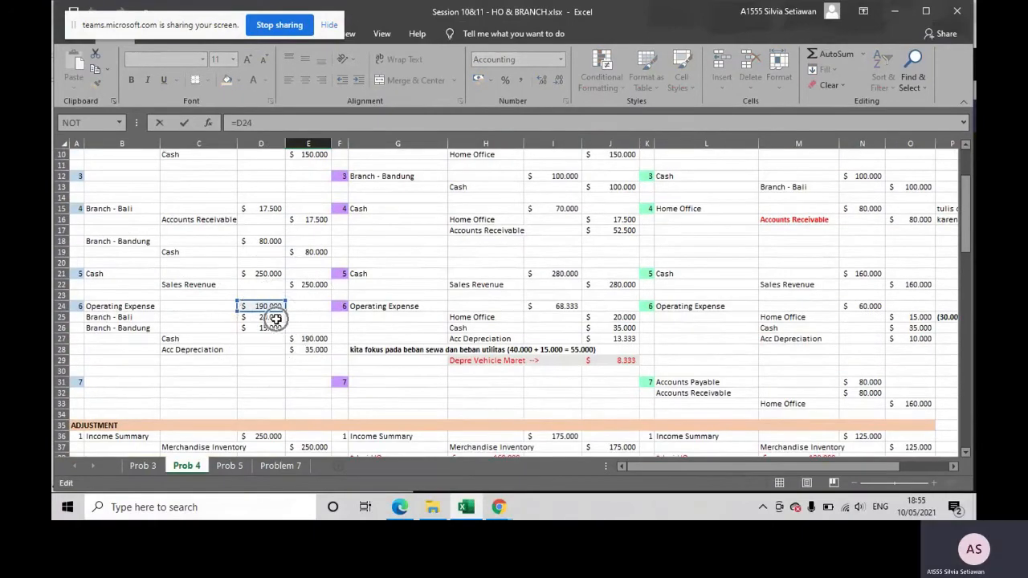
{"action": "scroll", "coordinate": [276, 320], "scroll_direction": "down", "scroll_amount": 5}
{"action": "scroll", "coordinate": [275, 319], "scroll_direction": "down", "scroll_amount": 4}
{"action": "key", "text": "Return"}
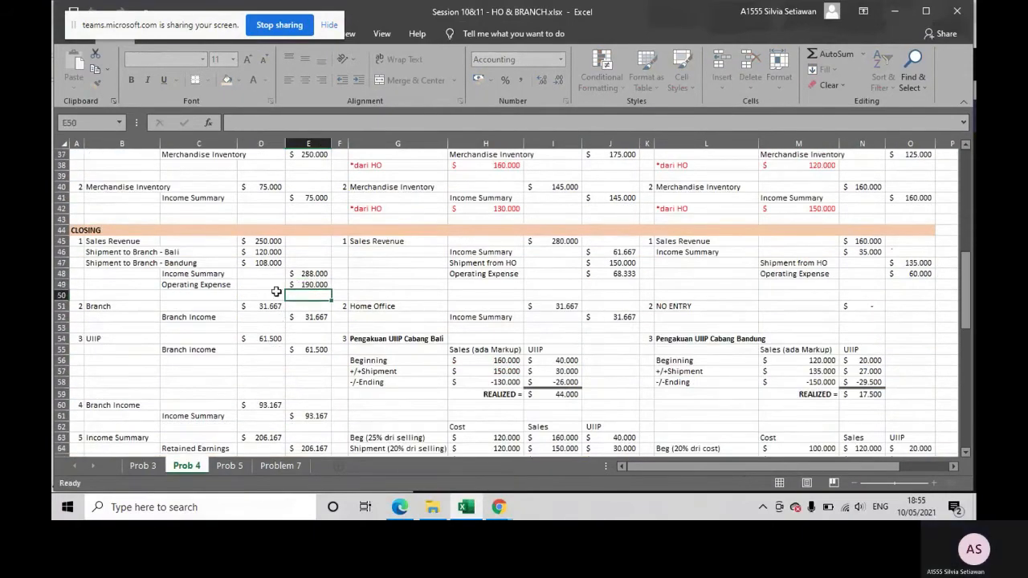
{"action": "double_click", "coordinate": [299, 274]}
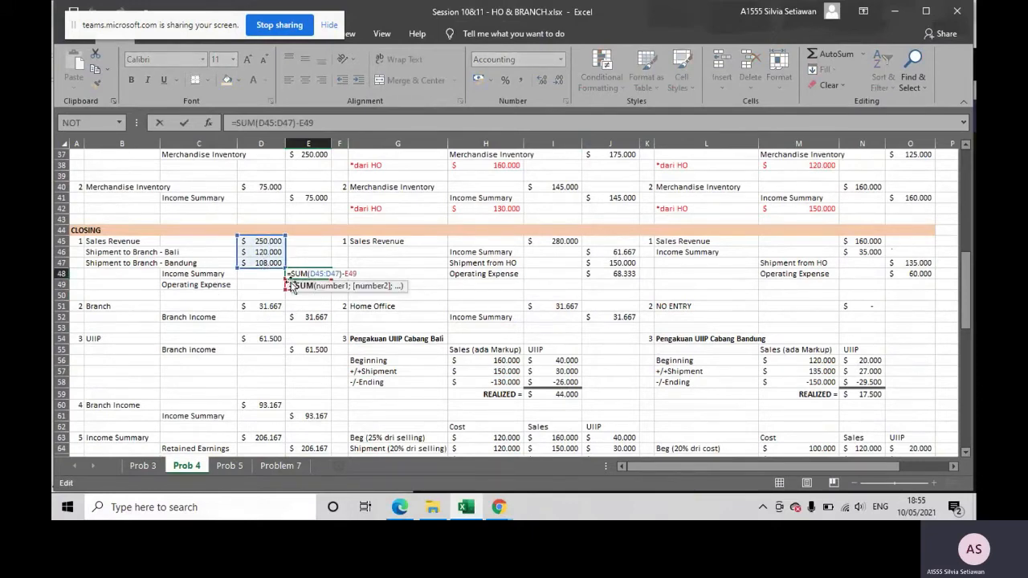
{"action": "left_click", "coordinate": [291, 284]}
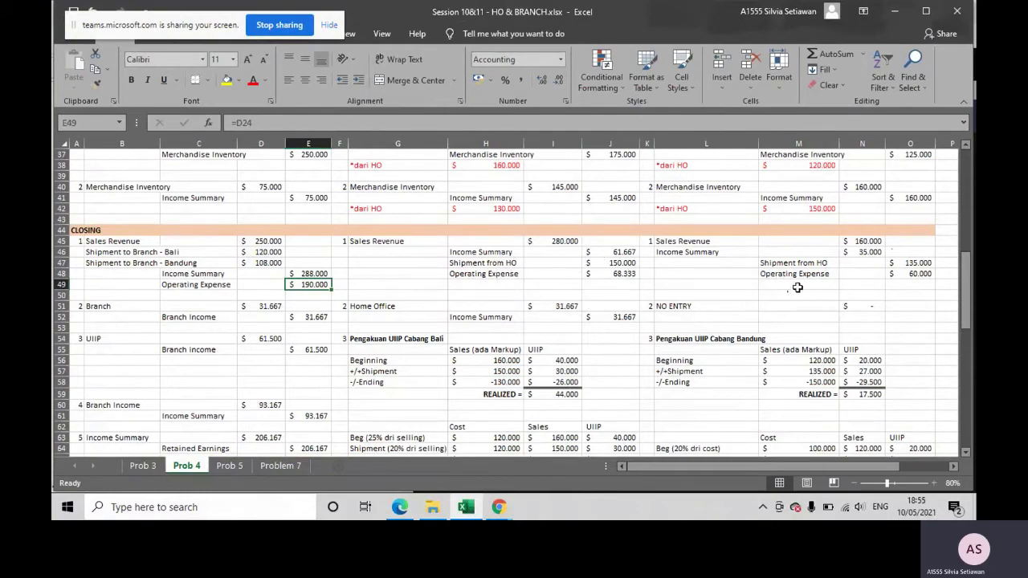
- Trace Bali's closing Sales Revenue to the Sales Revenue credit in its transaction 5 entry
{"action": "left_click", "coordinate": [553, 241]}
{"action": "type", "text": "="}
{"action": "scroll", "coordinate": [554, 241], "scroll_direction": "up", "scroll_amount": 7}
{"action": "left_click", "coordinate": [604, 222]}
{"action": "scroll", "coordinate": [604, 230], "scroll_direction": "down", "scroll_amount": 7}
{"action": "key", "text": "Return"}
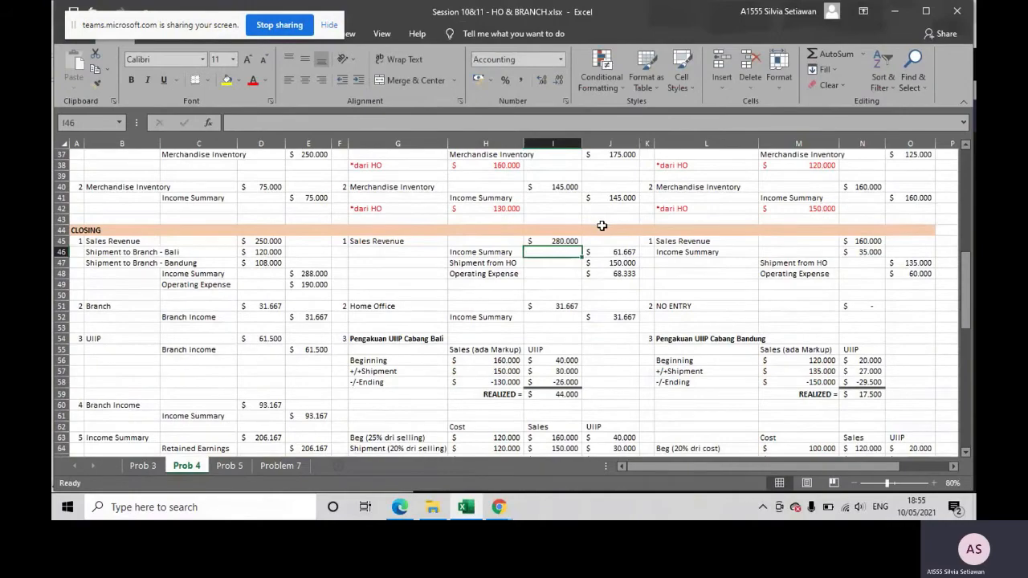
- Check the source reference of Bali's closing Shipment from HO amount against the first transaction's entries
{"action": "left_click", "coordinate": [624, 265]}
{"action": "double_click", "coordinate": [625, 265]}
{"action": "scroll", "coordinate": [618, 241], "scroll_direction": "up", "scroll_amount": 12}
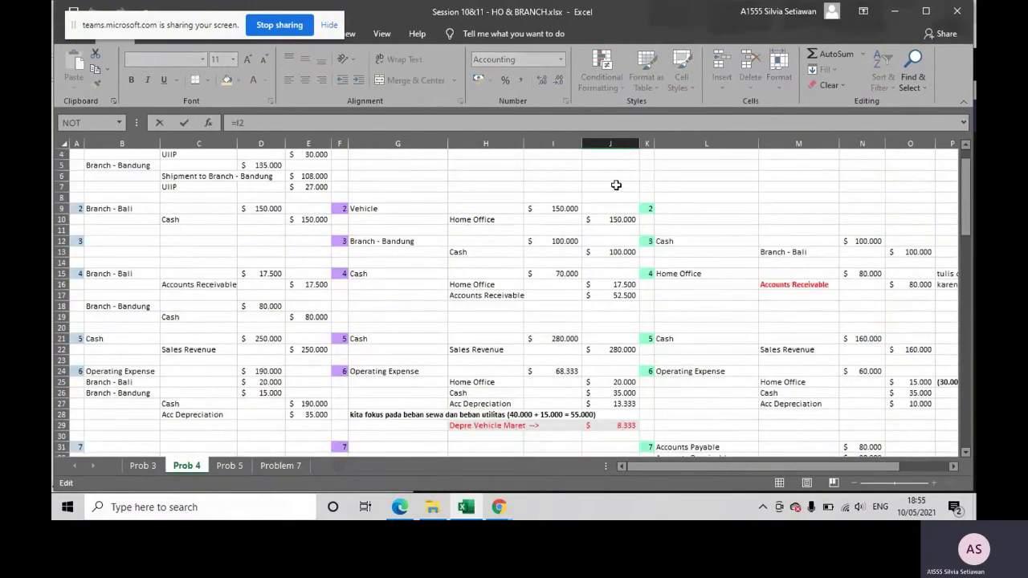
{"action": "scroll", "coordinate": [564, 199], "scroll_direction": "down", "scroll_amount": 9}
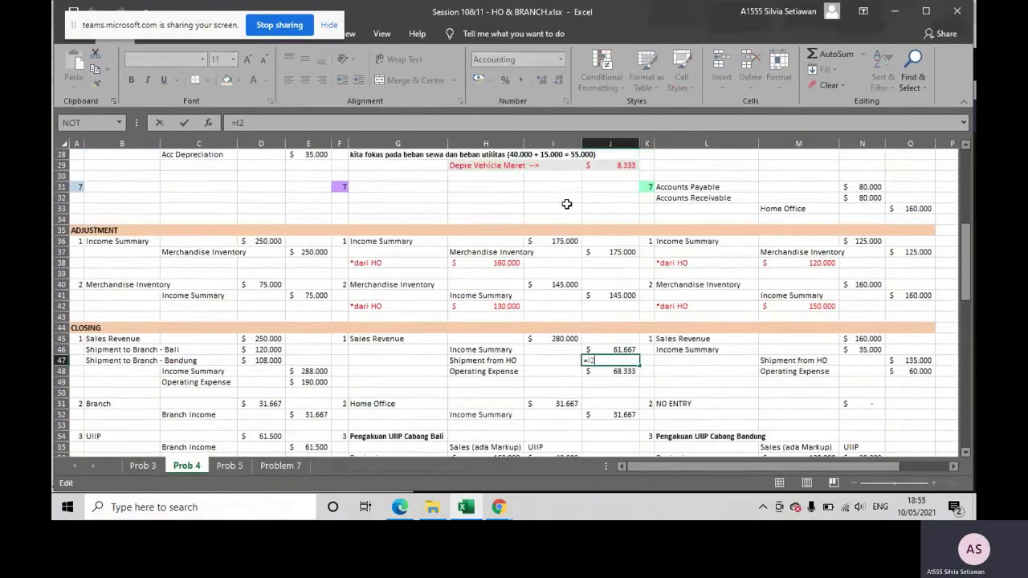
{"action": "key", "text": "Return"}
{"action": "scroll", "coordinate": [564, 207], "scroll_direction": "down", "scroll_amount": 3}
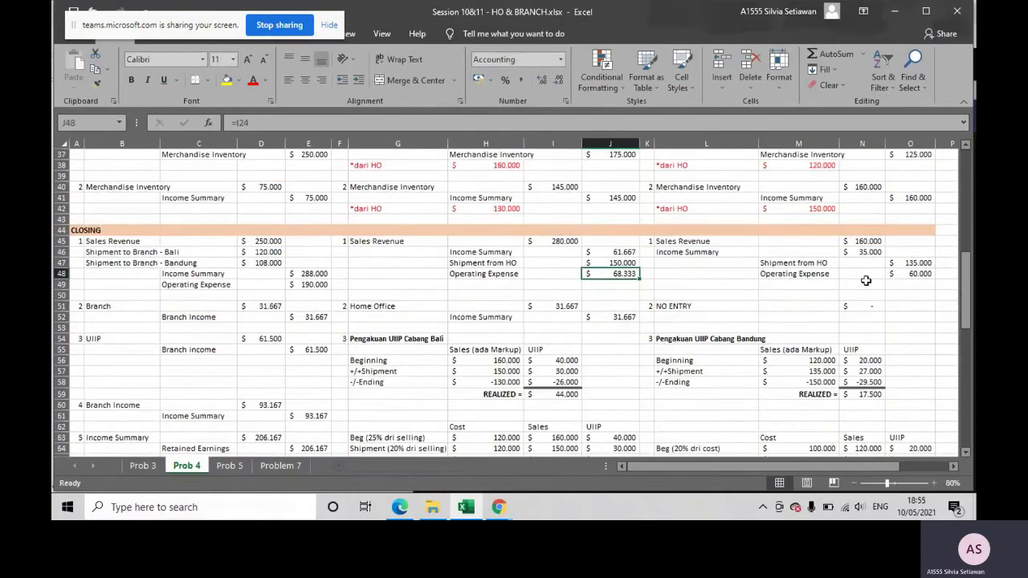
- Trace the branches' closing Operating Expense to the transaction 6 entries and return to the closing section
{"action": "scroll", "coordinate": [727, 273], "scroll_direction": "up", "scroll_amount": 3}
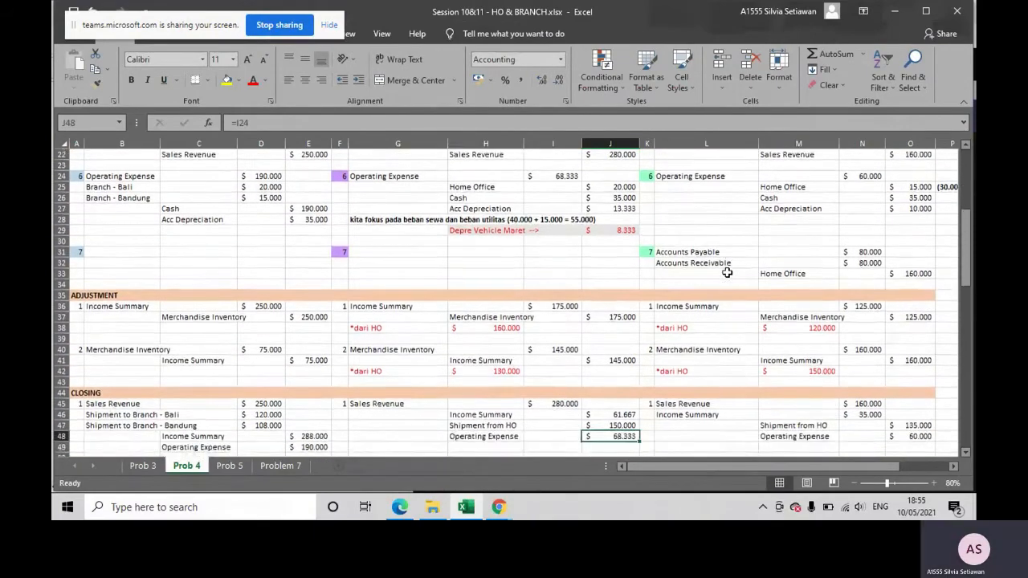
{"action": "scroll", "coordinate": [726, 273], "scroll_direction": "down", "scroll_amount": 3}
{"action": "scroll", "coordinate": [727, 273], "scroll_direction": "down", "scroll_amount": 3}
{"action": "scroll", "coordinate": [726, 273], "scroll_direction": "up", "scroll_amount": 1}
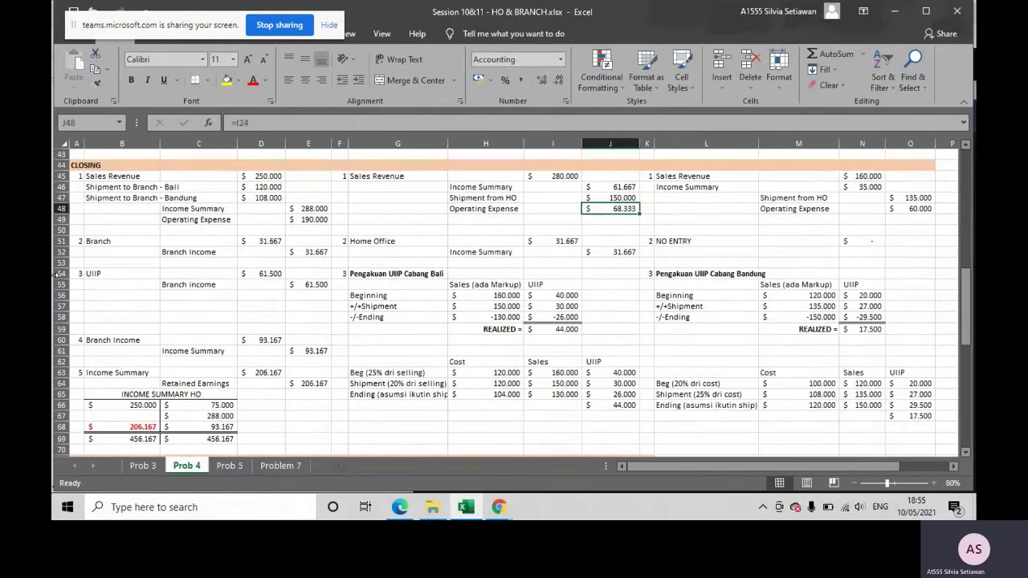
- Narrow the workbook window to uncover the PDF viewer and move the screen-sharing bar off the document tabs
{"action": "left_click_drag", "start_coordinate": [55, 275], "coordinate": [59, 273]}
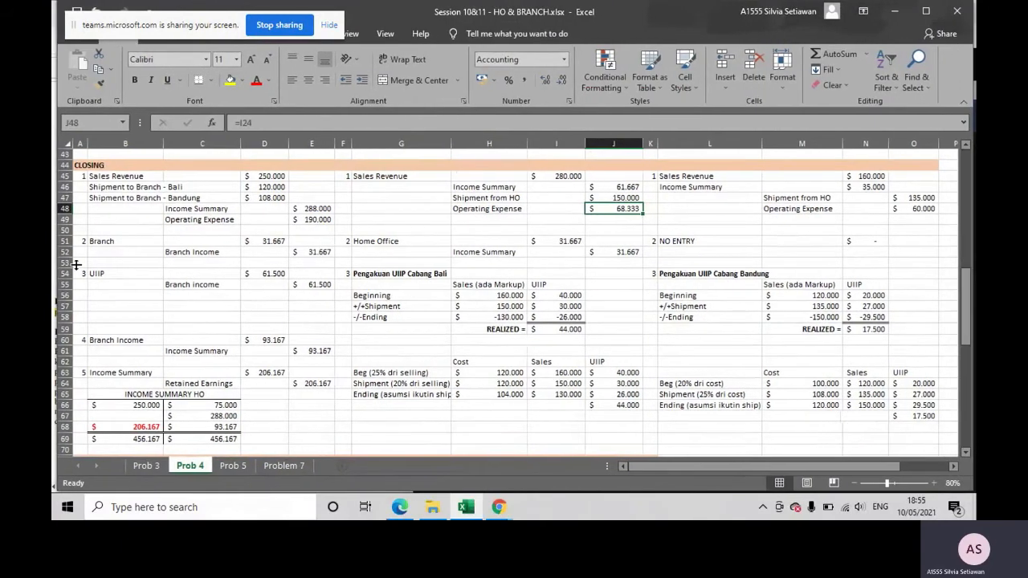
{"action": "left_click_drag", "start_coordinate": [57, 273], "coordinate": [357, 263]}
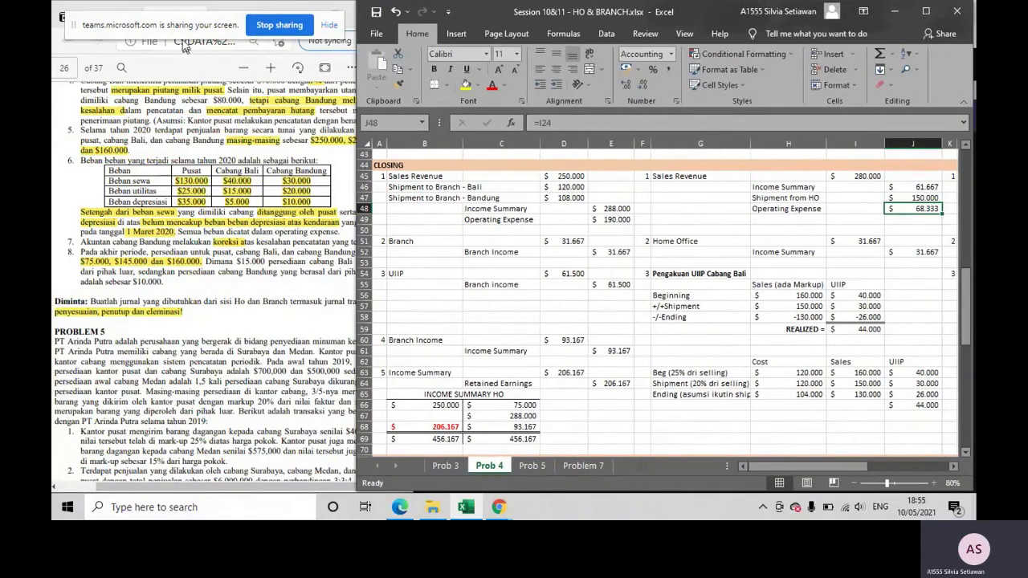
{"action": "left_click", "coordinate": [178, 8]}
{"action": "left_click_drag", "start_coordinate": [183, 24], "coordinate": [326, 34]}
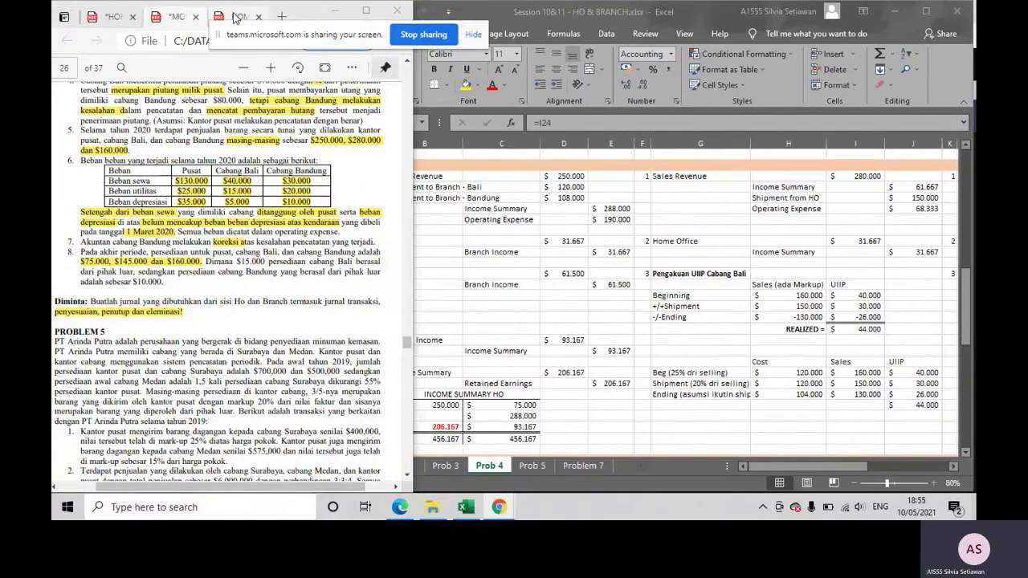
- Point out the row "Pengakuan Laba/Rugi dari Kantor cabang oleh kantor Pusat" in the example closing journal, and return to the problem PDF
{"action": "left_click", "coordinate": [114, 16]}
{"action": "left_click_drag", "start_coordinate": [67, 245], "coordinate": [94, 261]}
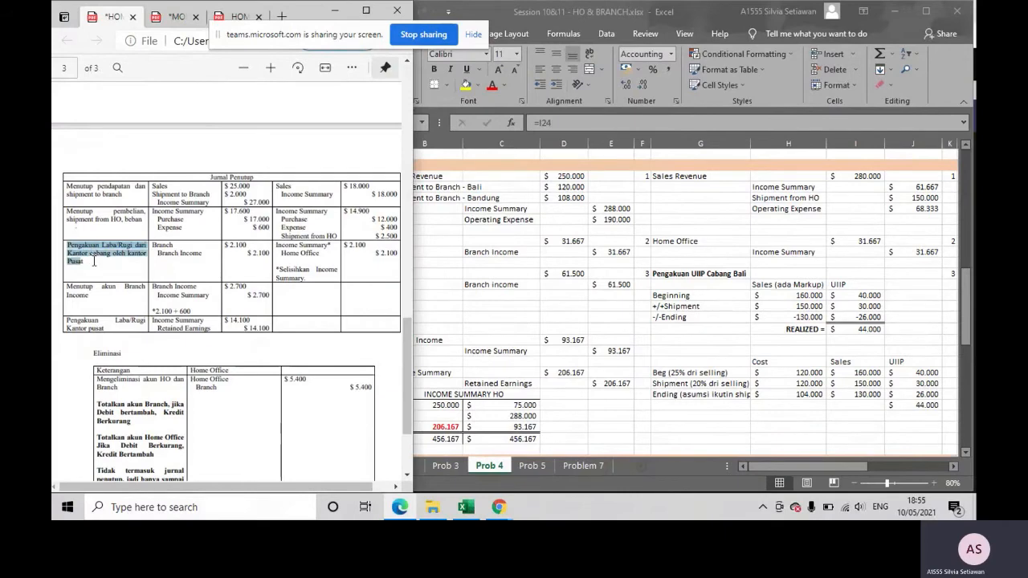
{"action": "left_click", "coordinate": [94, 265]}
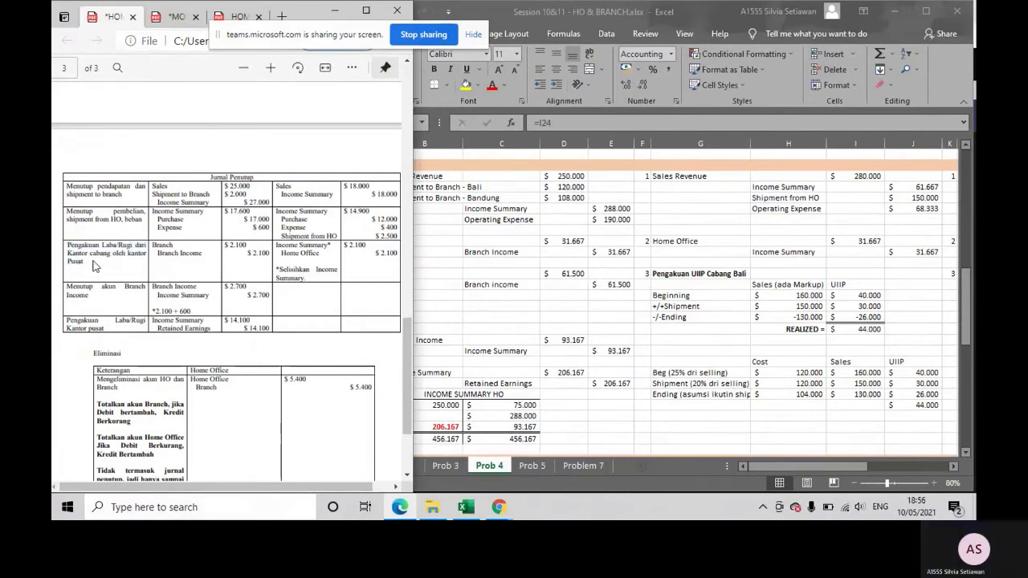
{"action": "left_click", "coordinate": [176, 18]}
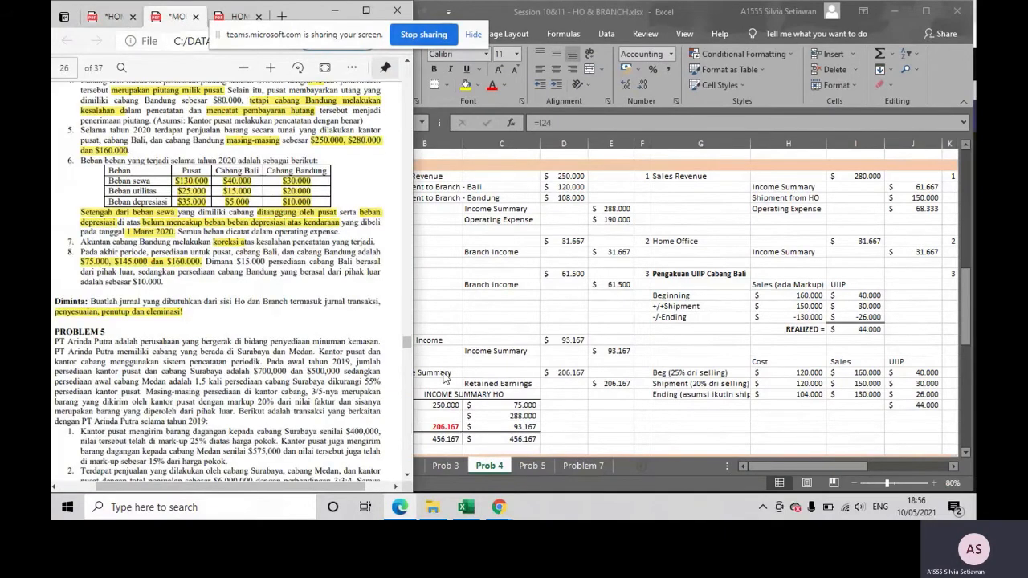
- Widen the workbook window partly over the PDF and glance once more at the example closing journal
{"action": "left_click", "coordinate": [684, 377]}
{"action": "left_click_drag", "start_coordinate": [351, 320], "coordinate": [263, 311]}
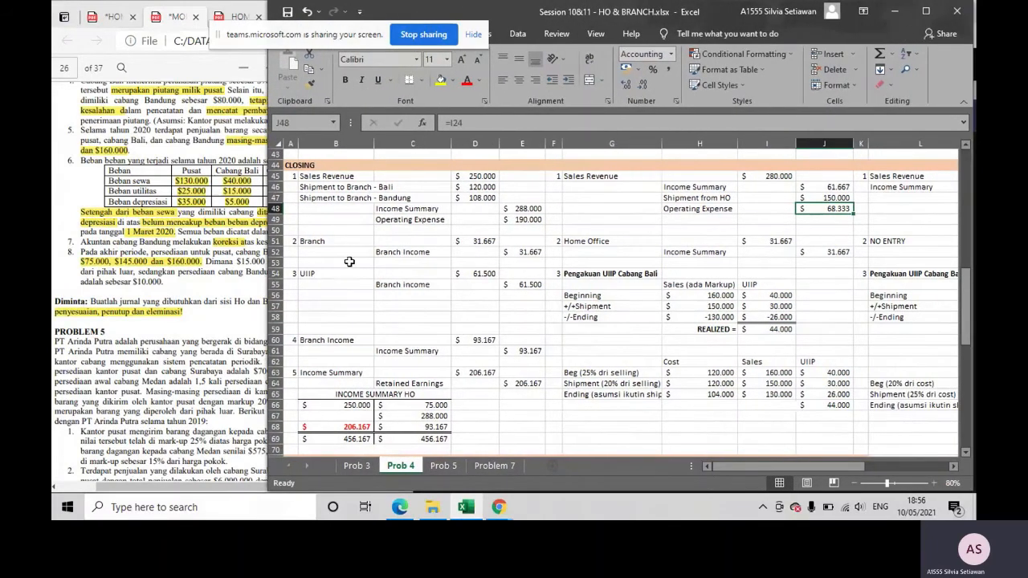
{"action": "left_click", "coordinate": [110, 16]}
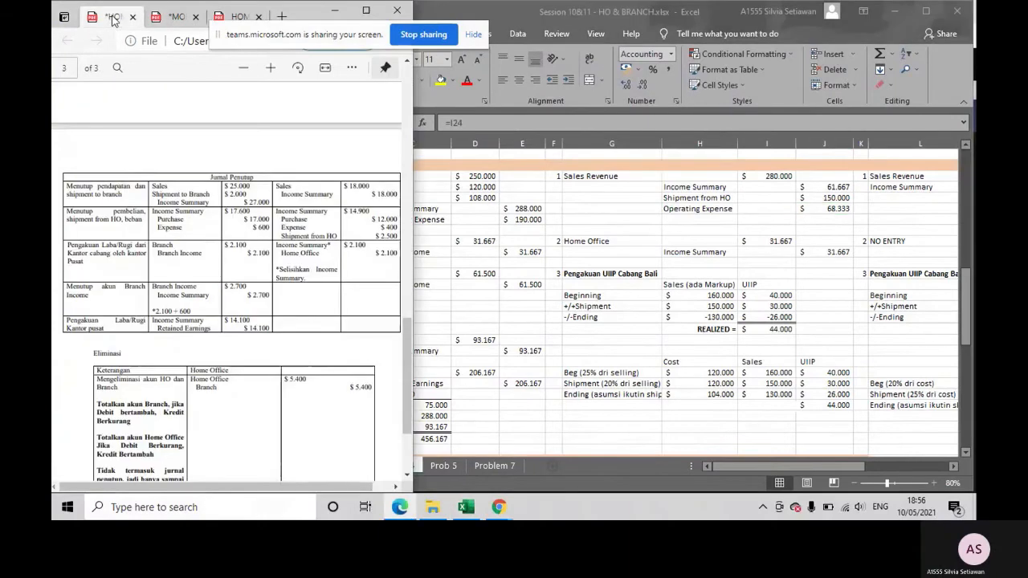
{"action": "left_click", "coordinate": [169, 17]}
{"action": "left_click", "coordinate": [532, 286]}
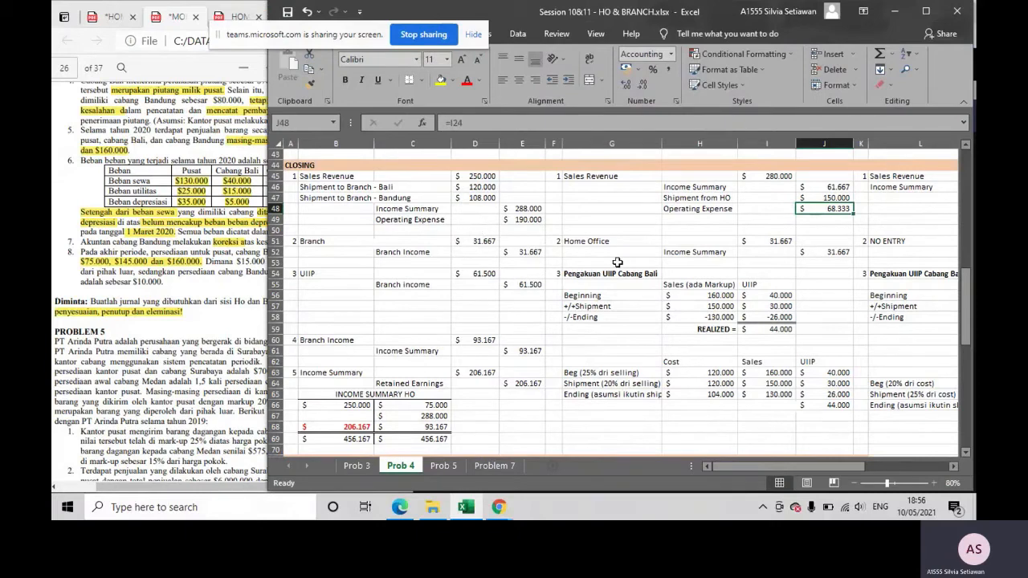
- Point out Bali's closing Income Summary line and inspect the formulas of its second closing entry
{"action": "left_click_drag", "start_coordinate": [705, 186], "coordinate": [827, 187]}
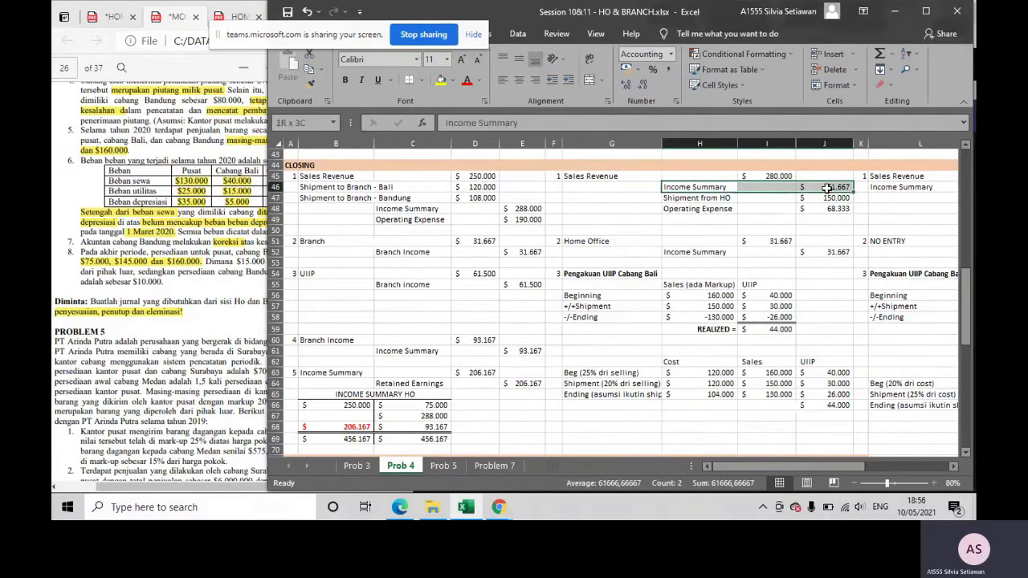
{"action": "left_click_drag", "start_coordinate": [826, 187], "coordinate": [826, 187]}
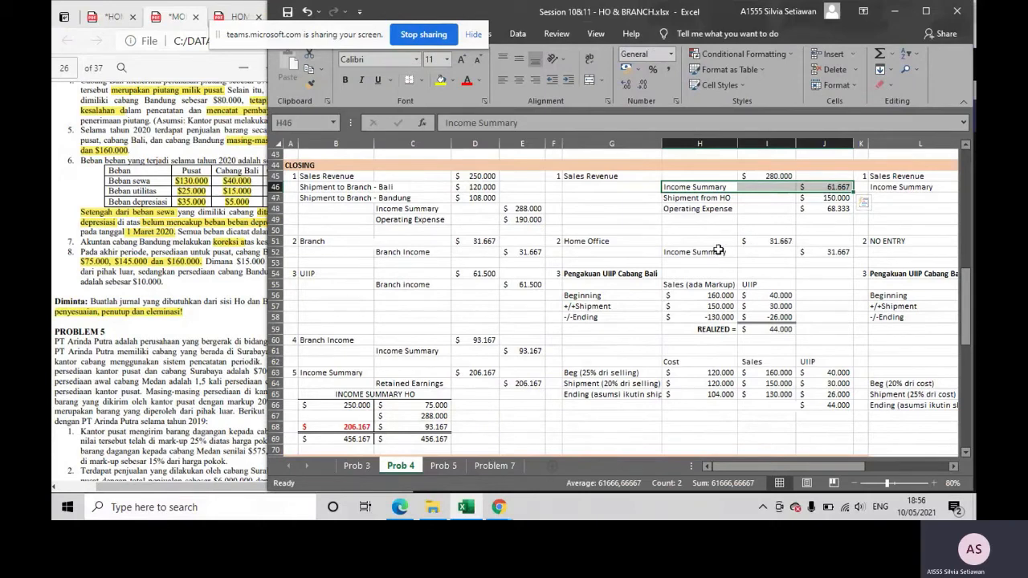
{"action": "left_click", "coordinate": [772, 240]}
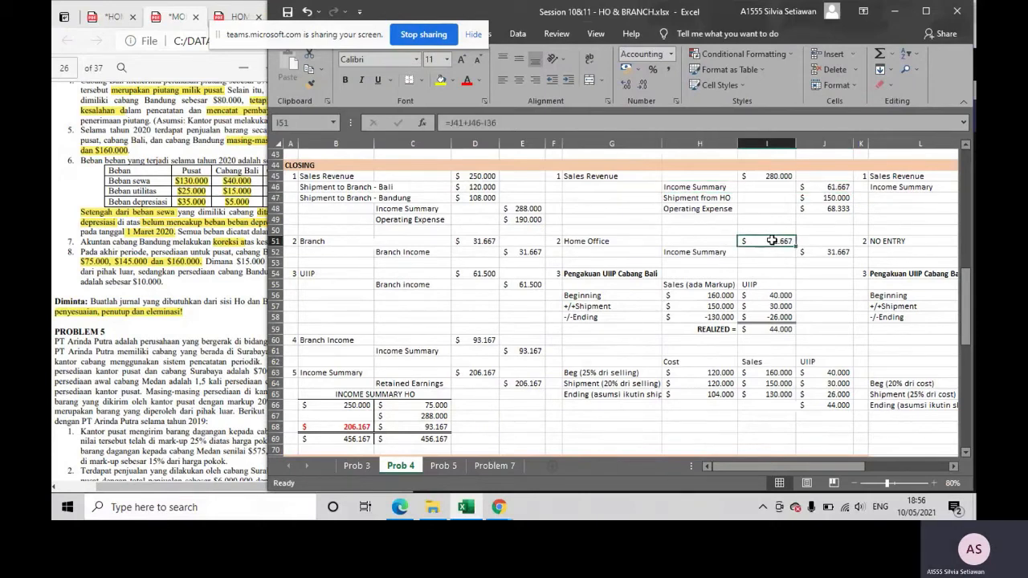
{"action": "double_click", "coordinate": [812, 251]}
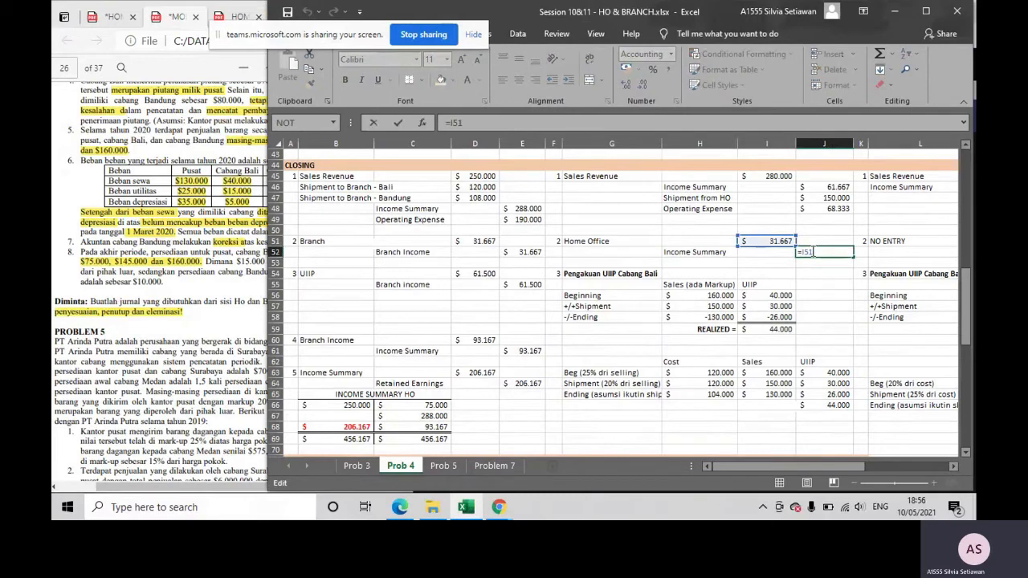
{"action": "key", "text": "Return"}
- Trace Bali's closing Home Office amount to the Income Summary cells in the adjustment and closing entries
{"action": "left_click", "coordinate": [782, 242]}
{"action": "double_click", "coordinate": [782, 242]}
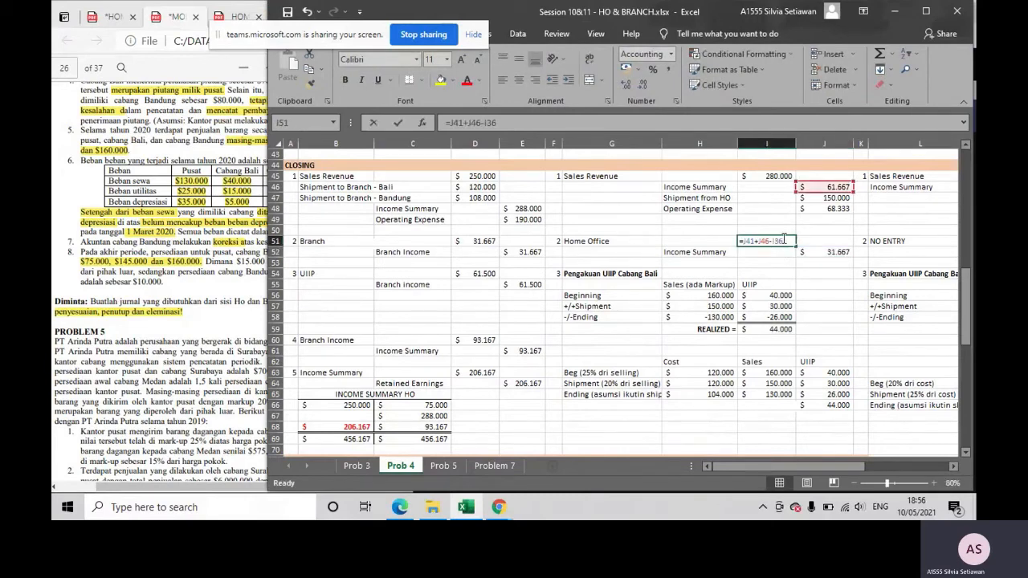
{"action": "scroll", "coordinate": [811, 286], "scroll_direction": "up", "scroll_amount": 3}
{"action": "scroll", "coordinate": [809, 285], "scroll_direction": "up", "scroll_amount": 1}
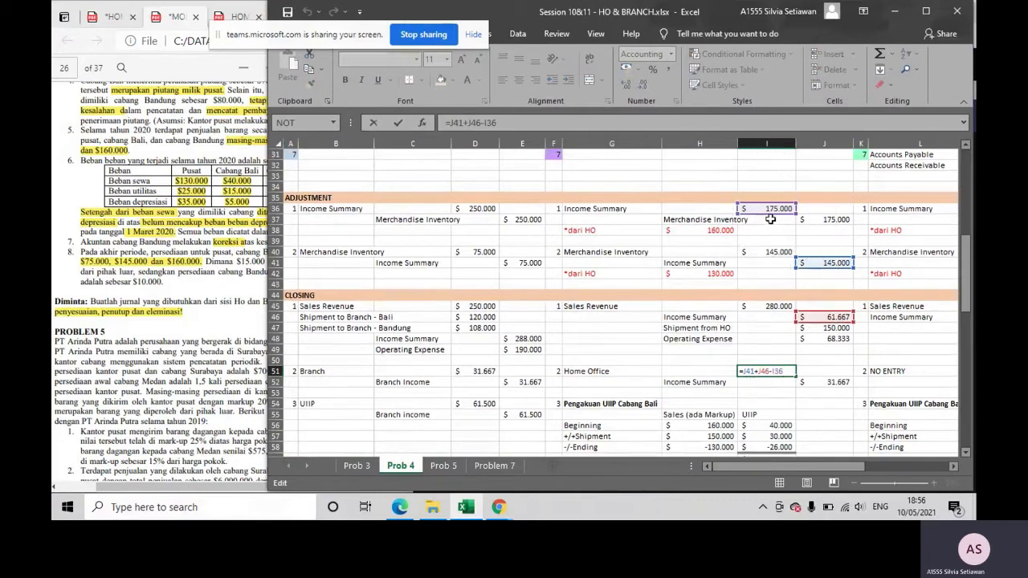
{"action": "key", "text": "Return"}
{"action": "scroll", "coordinate": [755, 337], "scroll_direction": "down", "scroll_amount": 1}
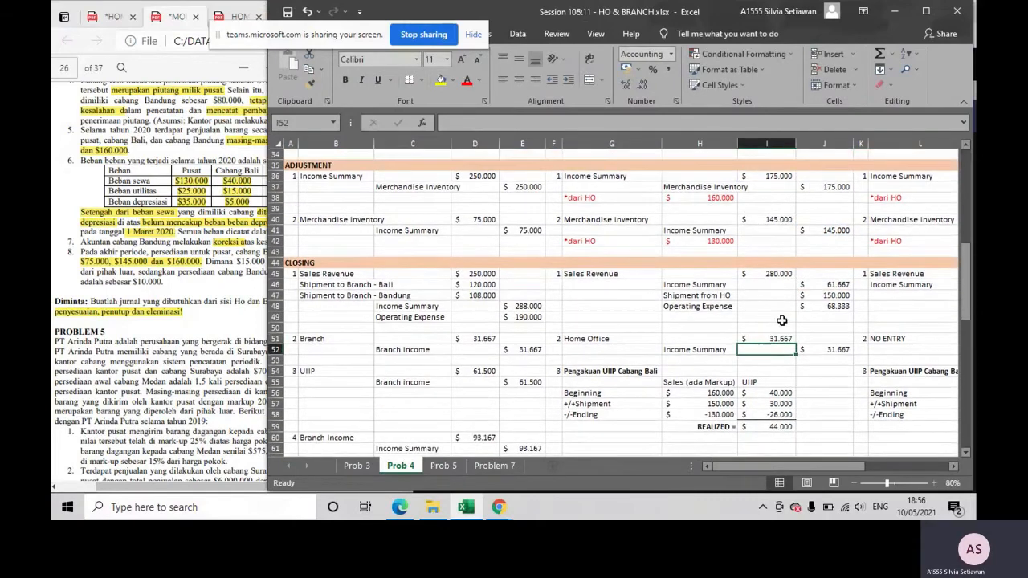
{"action": "scroll", "coordinate": [783, 347], "scroll_direction": "down", "scroll_amount": 1}
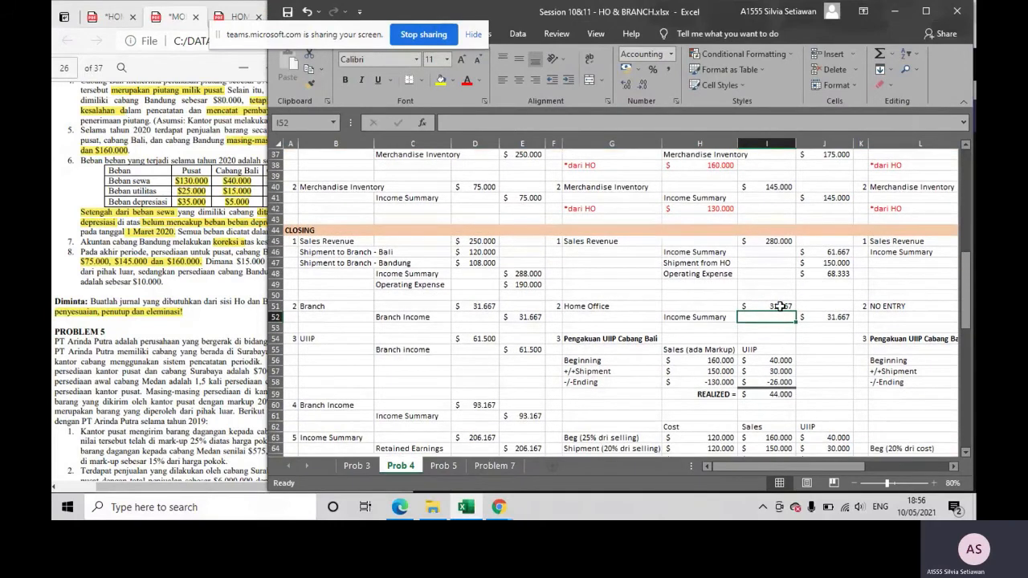
- Recheck the Home Office formula in Bali's second closing entry and point out the entry's Income Summary credit
{"action": "scroll", "coordinate": [780, 306], "scroll_direction": "up", "scroll_amount": 1}
{"action": "left_click", "coordinate": [697, 351]}
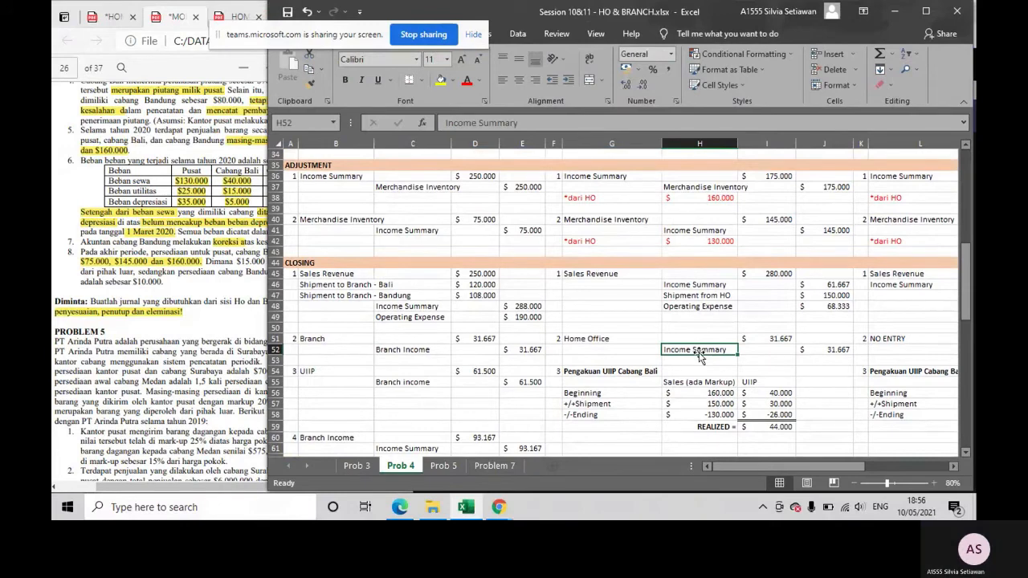
{"action": "double_click", "coordinate": [773, 339]}
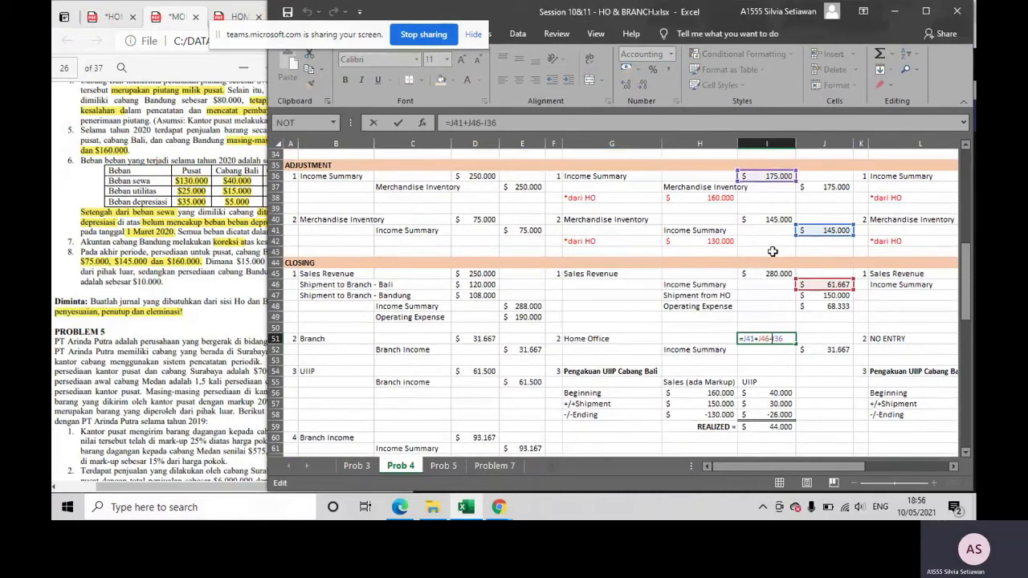
{"action": "key", "text": "Return"}
{"action": "left_click_drag", "start_coordinate": [827, 351], "coordinate": [689, 346]}
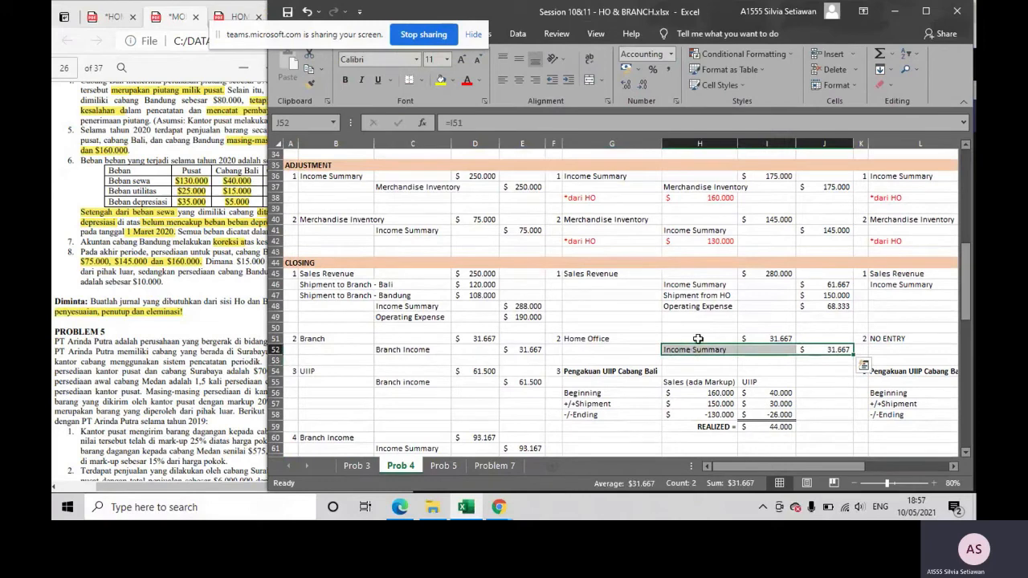
{"action": "left_click", "coordinate": [691, 338]}
- Trace the amount behind Bandung's NO ENTRY line to its Income Summary cells in the adjustment and closing entries
{"action": "left_click_drag", "start_coordinate": [775, 466], "coordinate": [832, 469]}
{"action": "double_click", "coordinate": [808, 338]}
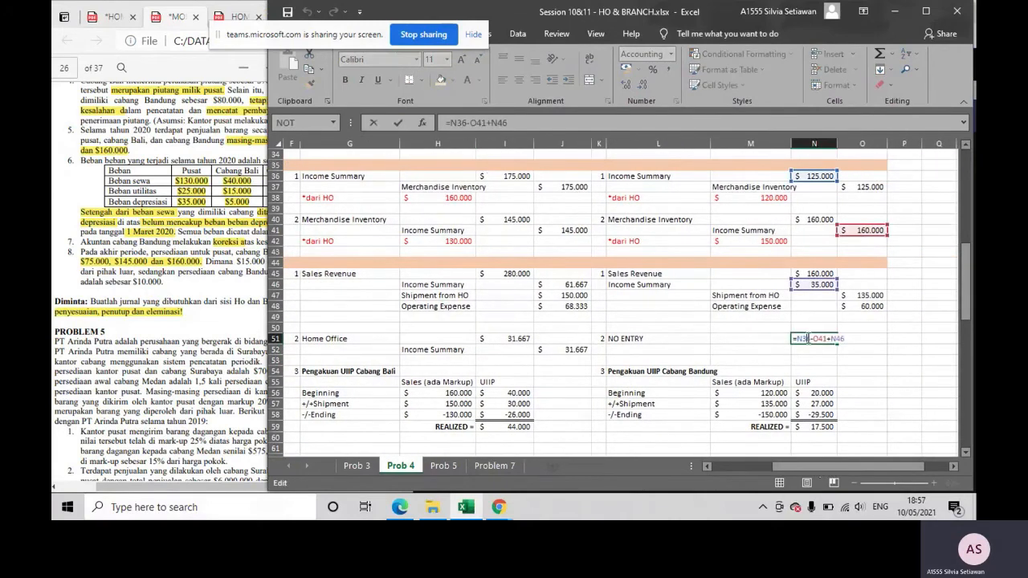
{"action": "scroll", "coordinate": [810, 275], "scroll_direction": "up", "scroll_amount": 1}
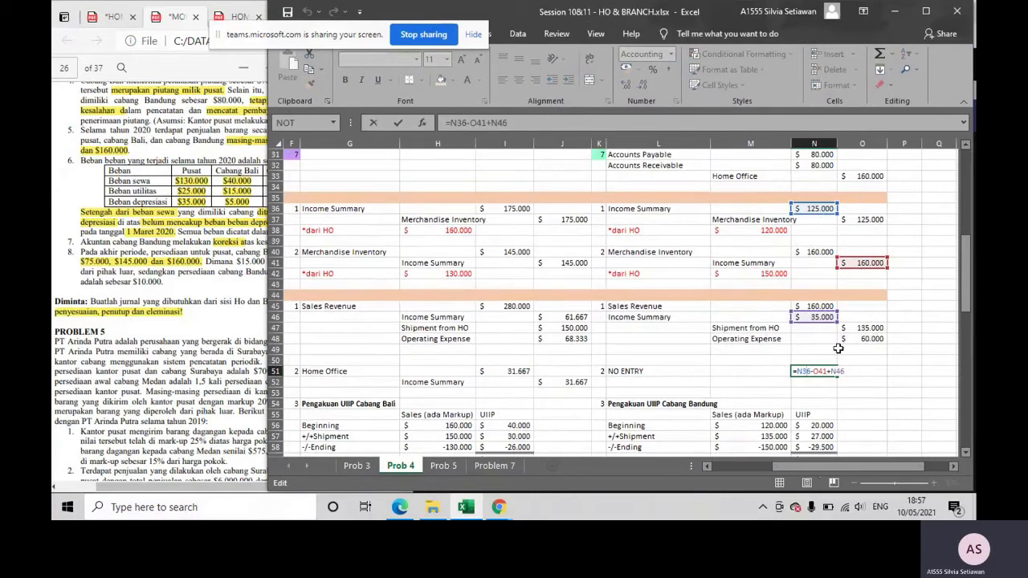
{"action": "key", "text": "Return"}
{"action": "scroll", "coordinate": [625, 354], "scroll_direction": "down", "scroll_amount": 1}
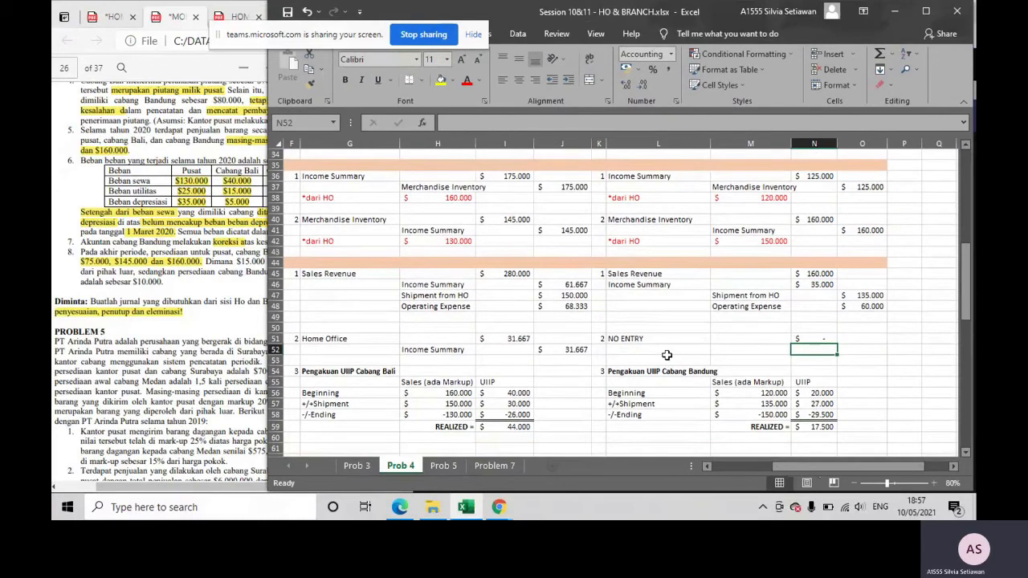
{"action": "left_click", "coordinate": [661, 337]}
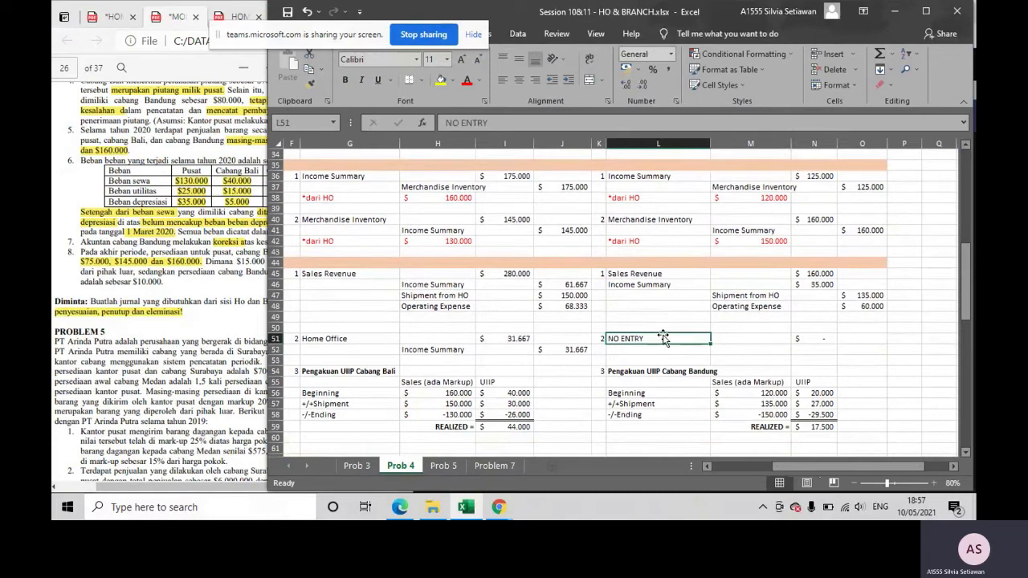
- Compare the home office's Branch and Branch Income closing entry with Bali's Home Office amount
{"action": "left_click_drag", "start_coordinate": [788, 466], "coordinate": [709, 460]}
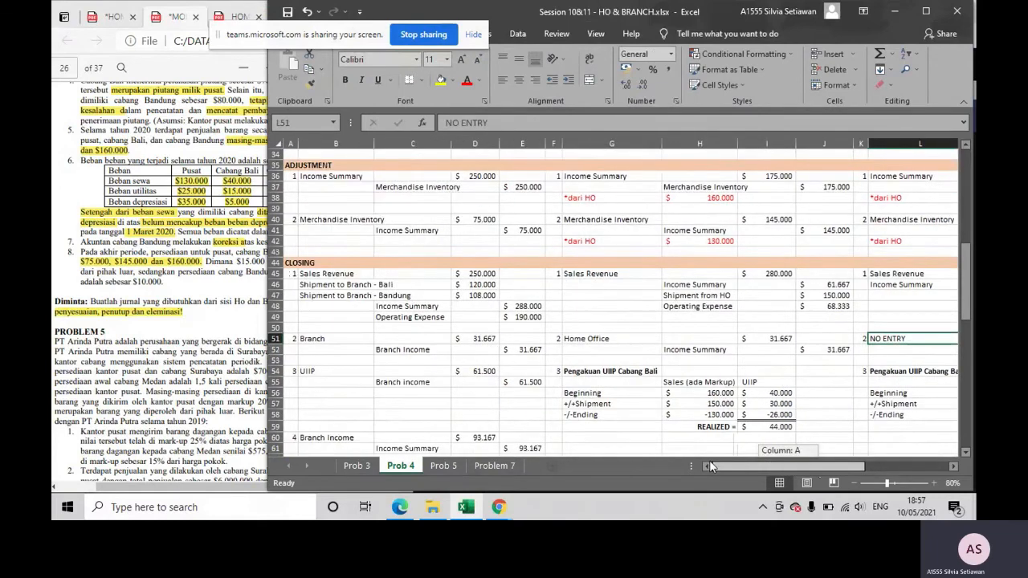
{"action": "left_click_drag", "start_coordinate": [354, 339], "coordinate": [522, 352]}
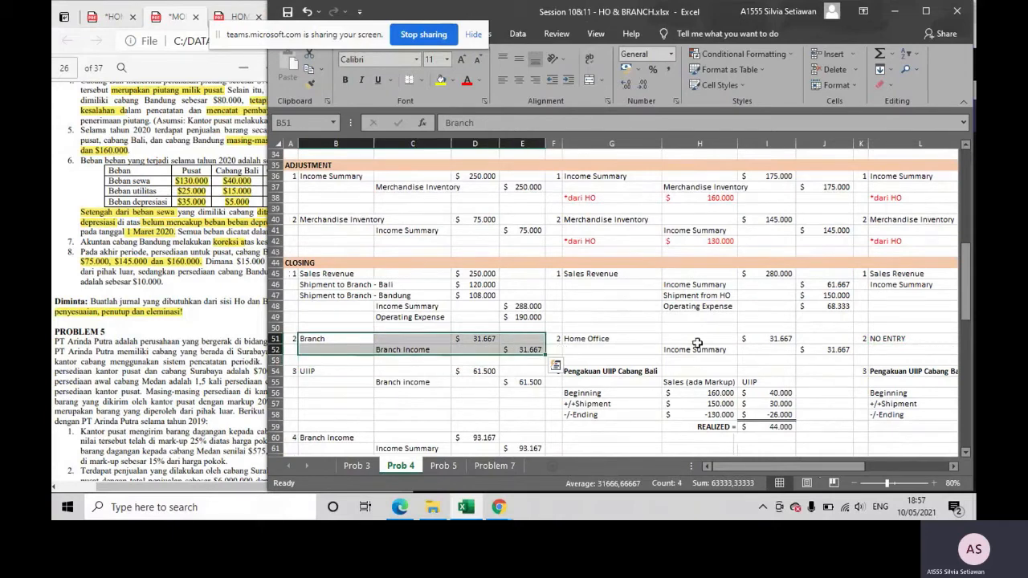
{"action": "left_click", "coordinate": [755, 339]}
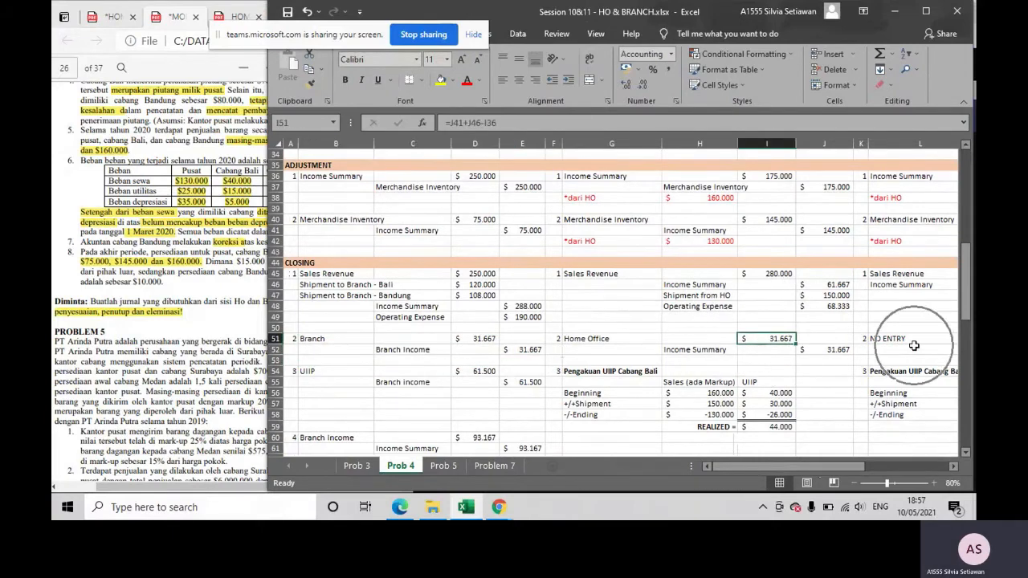
- Locate the realized-profit entry debiting UIIP and crediting Branch Income in the home office summary PDF to explain closing entry 3
{"action": "scroll", "coordinate": [439, 342], "scroll_direction": "down", "scroll_amount": 1}
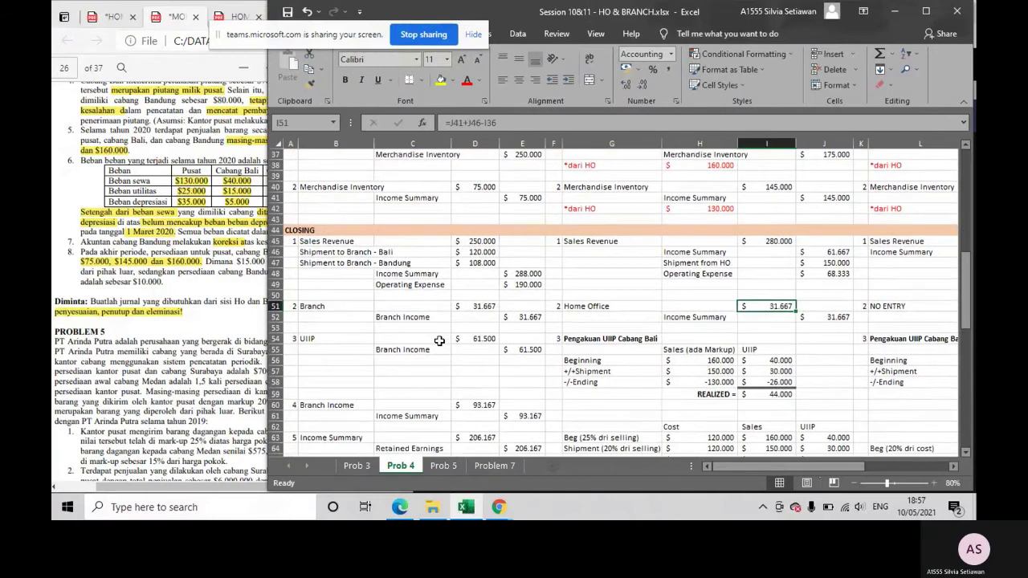
{"action": "scroll", "coordinate": [439, 342], "scroll_direction": "down", "scroll_amount": 2}
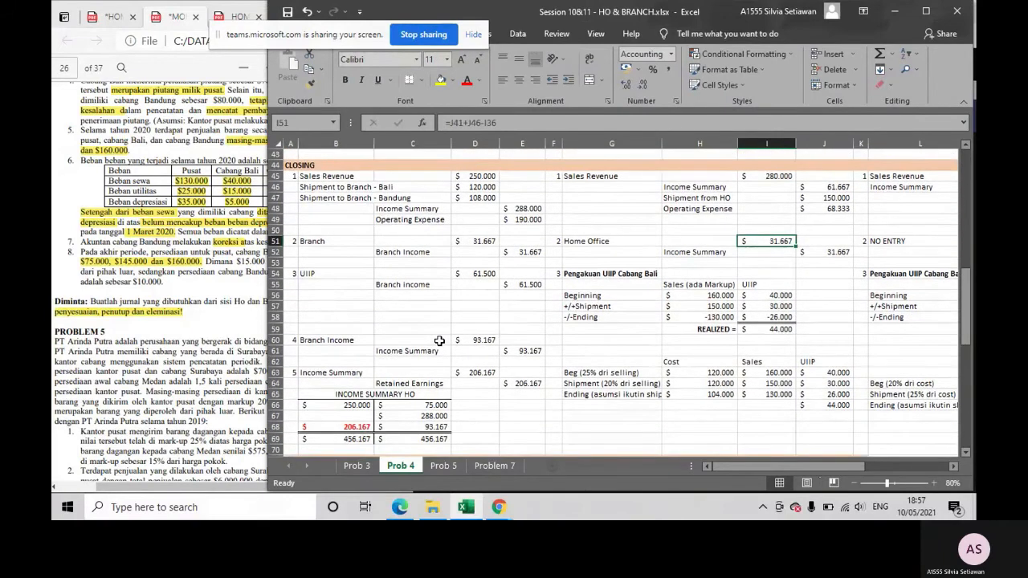
{"action": "scroll", "coordinate": [439, 341], "scroll_direction": "down", "scroll_amount": 1}
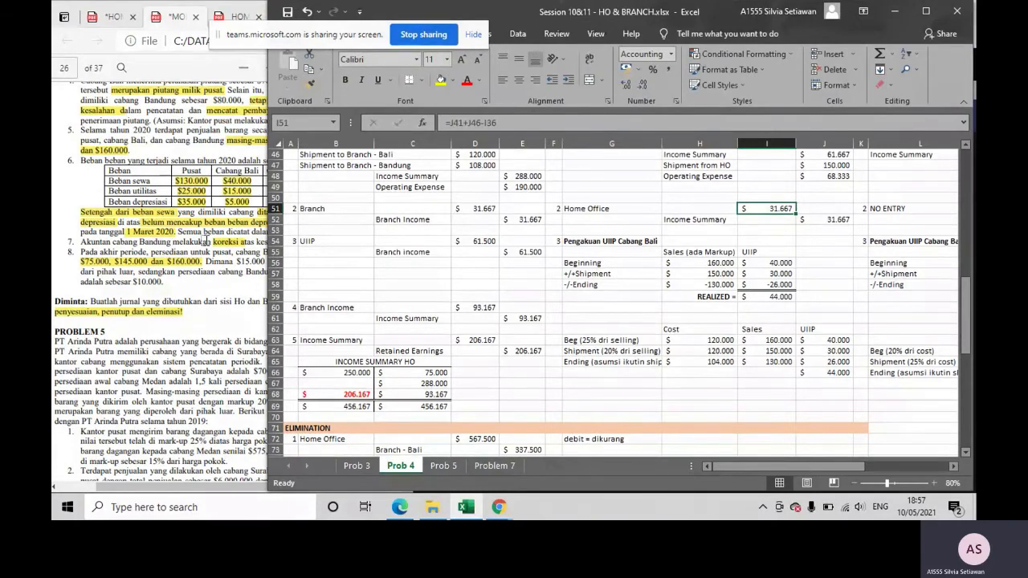
{"action": "left_click", "coordinate": [104, 20]}
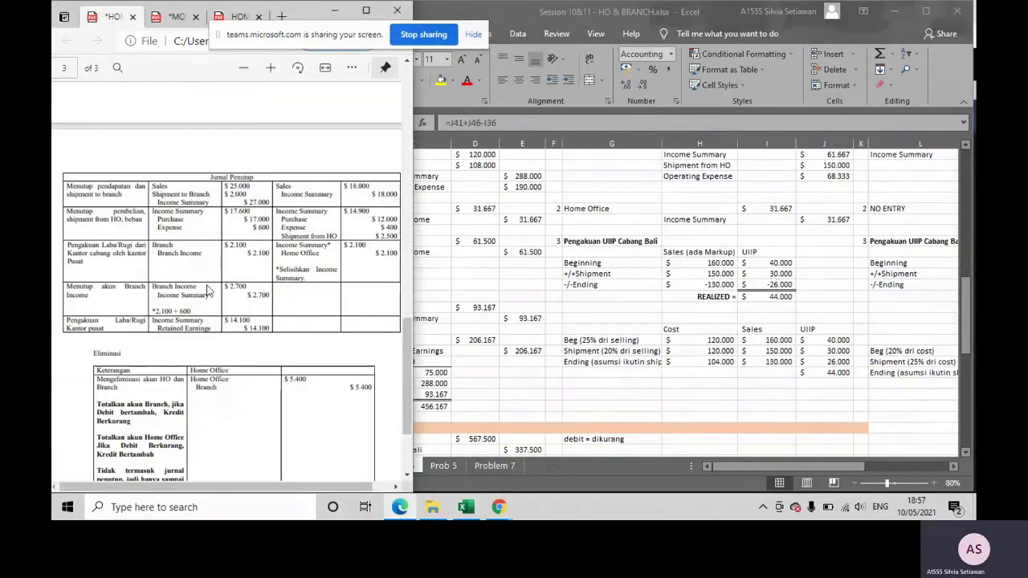
{"action": "scroll", "coordinate": [210, 332], "scroll_direction": "down", "scroll_amount": 1}
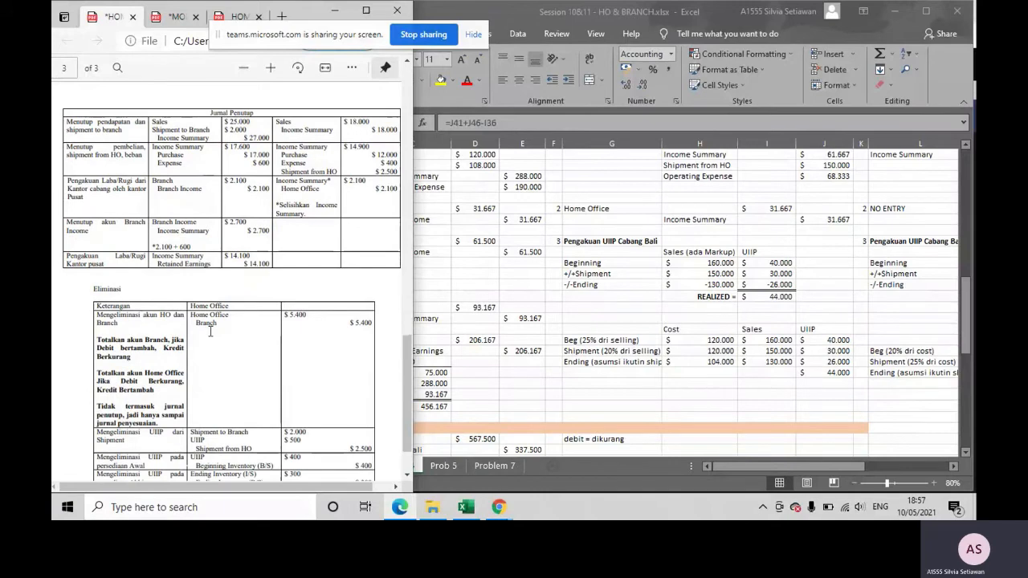
{"action": "scroll", "coordinate": [210, 332], "scroll_direction": "up", "scroll_amount": 4}
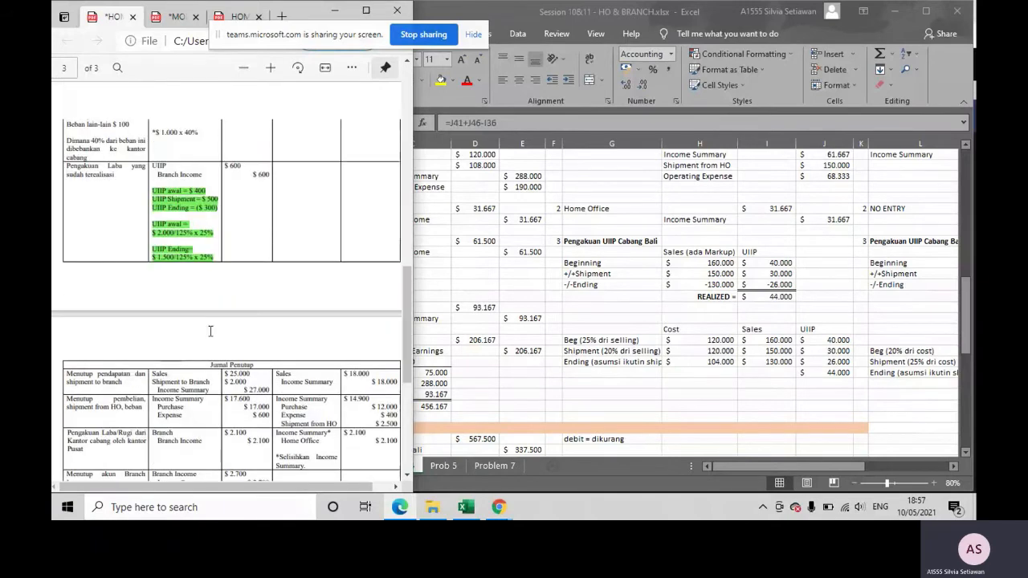
{"action": "left_click_drag", "start_coordinate": [68, 237], "coordinate": [121, 247]}
{"action": "left_click", "coordinate": [121, 247]}
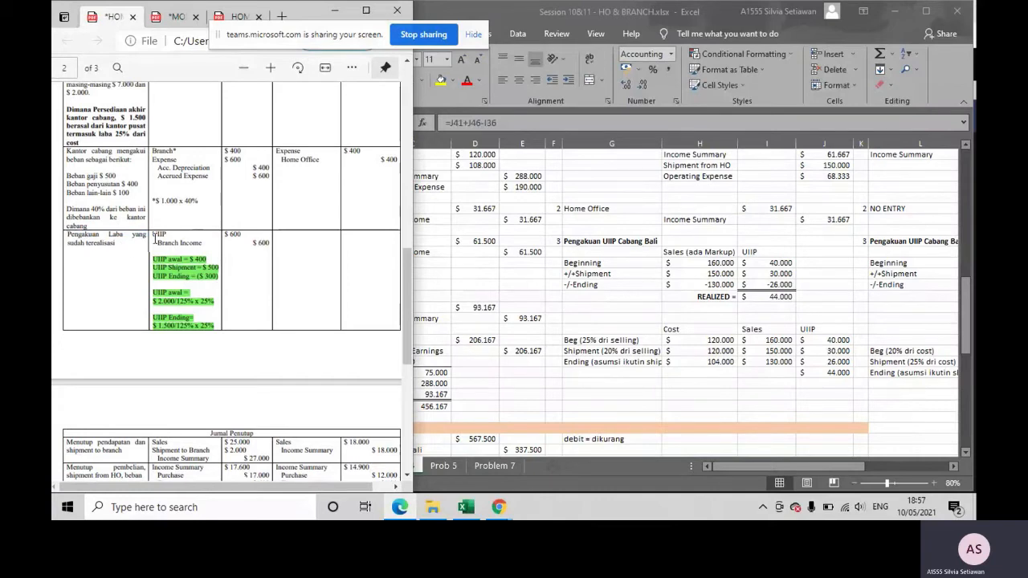
- Return to the Prob 4 sheet, widen its window to show both branches, and point out their UIIP recognition and calculation tables
{"action": "left_click", "coordinate": [163, 20]}
{"action": "key", "text": "alt+Tab"}
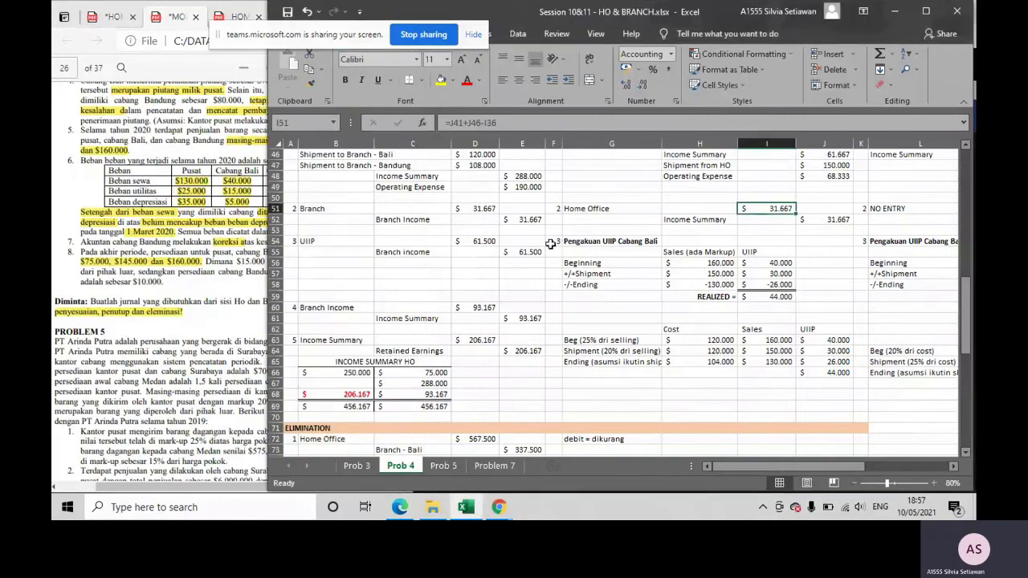
{"action": "left_click_drag", "start_coordinate": [264, 298], "coordinate": [94, 265]}
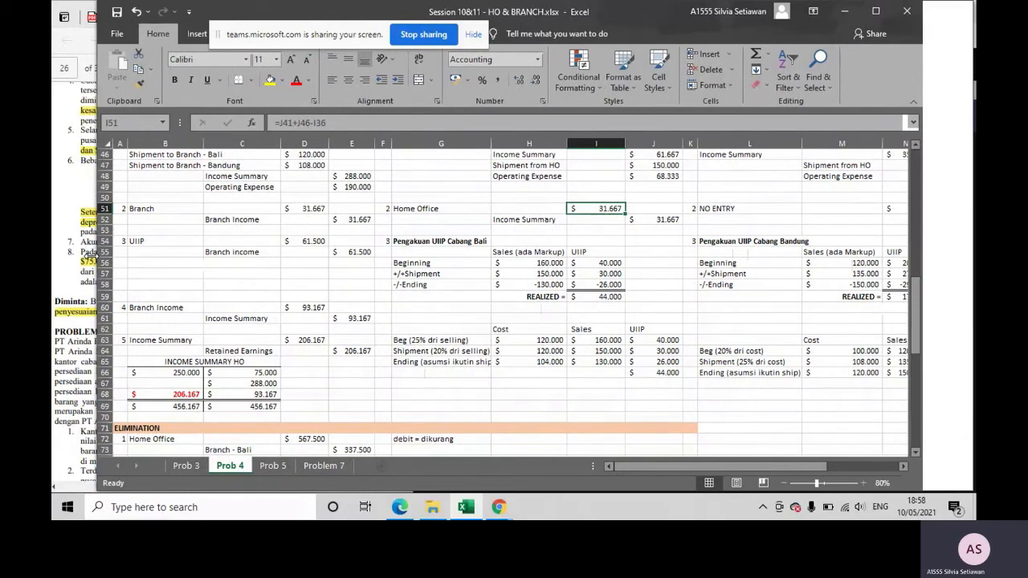
{"action": "scroll", "coordinate": [511, 344], "scroll_direction": "down", "scroll_amount": 1}
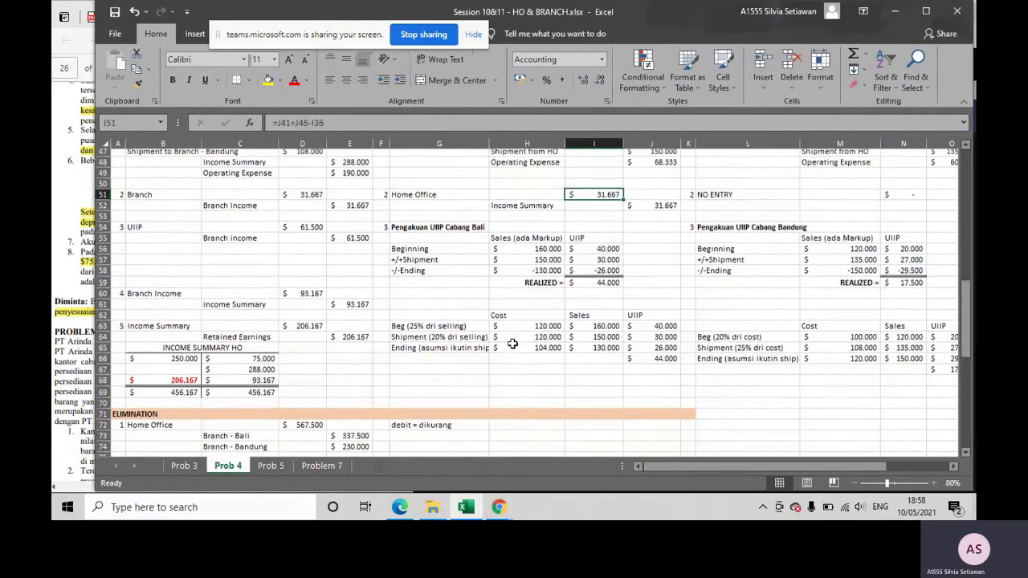
{"action": "scroll", "coordinate": [482, 321], "scroll_direction": "up", "scroll_amount": 1}
{"action": "scroll", "coordinate": [497, 313], "scroll_direction": "down", "scroll_amount": 1}
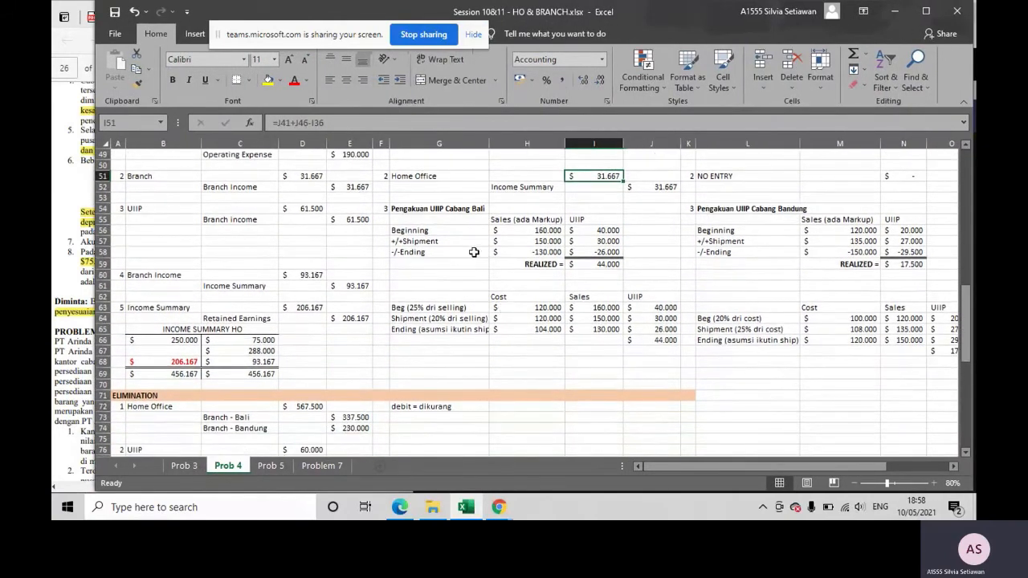
{"action": "left_click_drag", "start_coordinate": [458, 233], "coordinate": [903, 272]}
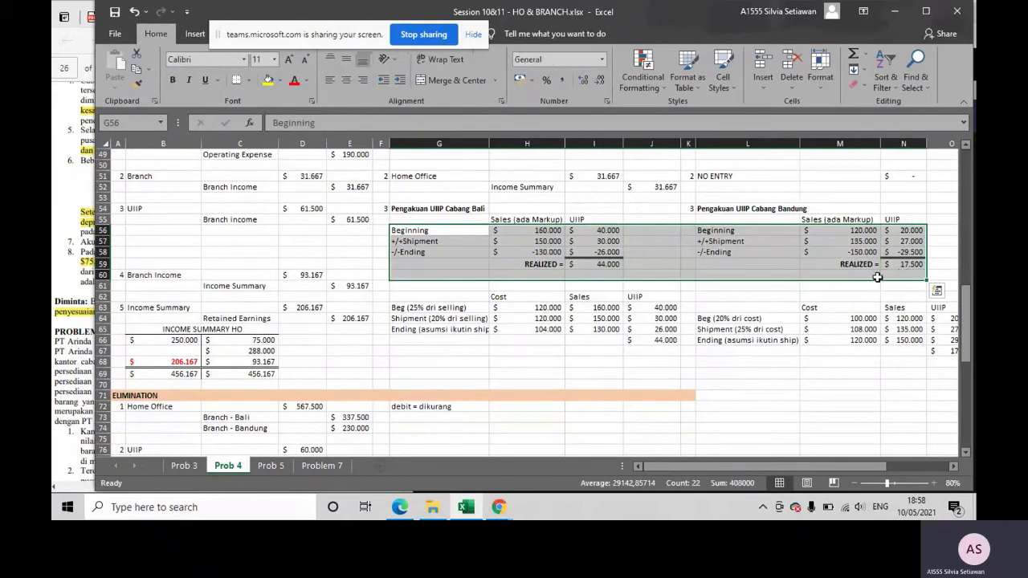
{"action": "left_click_drag", "start_coordinate": [455, 288], "coordinate": [929, 361]}
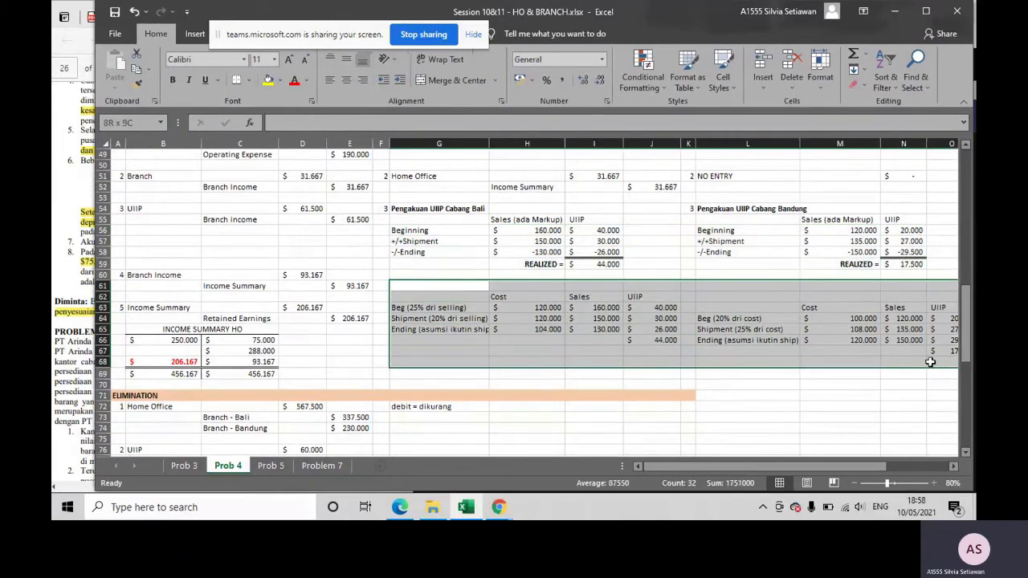
- Bold the Cost, Sales and UIIP headings above Bali's UIIP calculation
{"action": "left_click", "coordinate": [572, 297]}
{"action": "left_click", "coordinate": [494, 297]}
{"action": "left_click_drag", "start_coordinate": [493, 297], "coordinate": [634, 296]}
{"action": "key", "text": "ctrl+b"}
- Point out the Beginning, Shipment and Ending row labels with their markup bases in Bali's UIIP calculation
{"action": "left_click", "coordinate": [463, 312]}
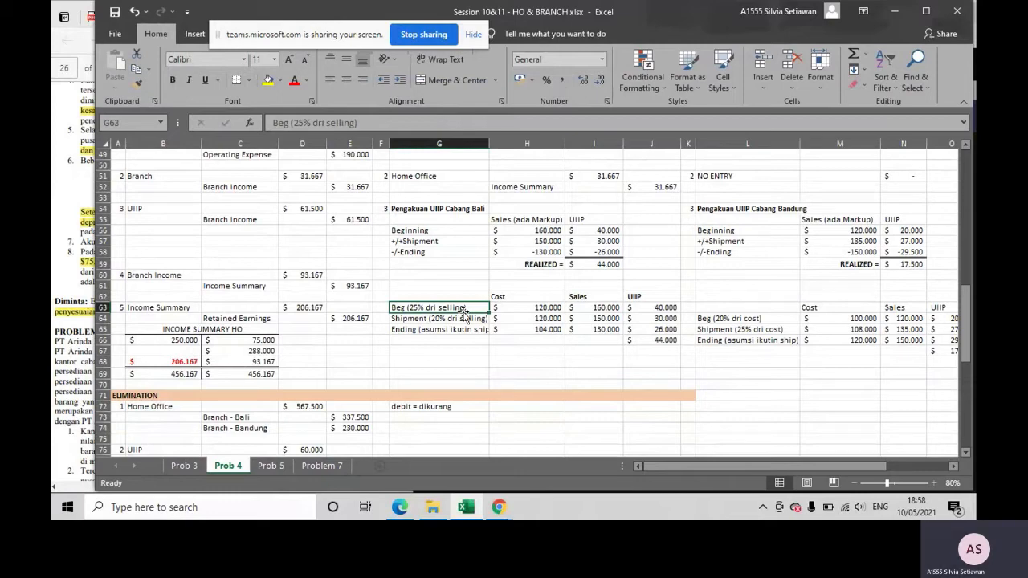
{"action": "left_click", "coordinate": [461, 320]}
{"action": "left_click", "coordinate": [466, 329]}
{"action": "left_click", "coordinate": [466, 321]}
{"action": "left_click", "coordinate": [462, 331]}
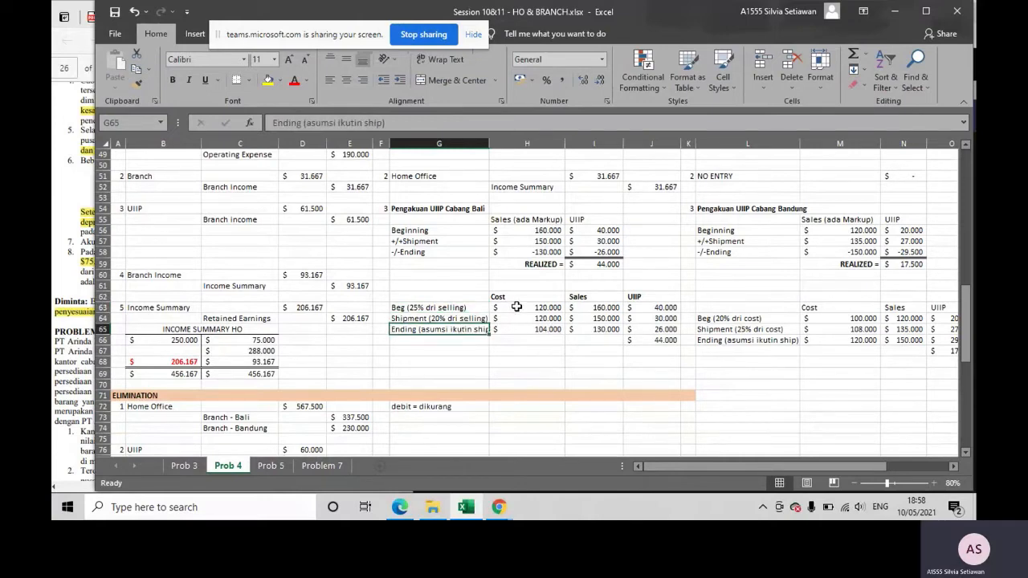
{"action": "left_click", "coordinate": [442, 308]}
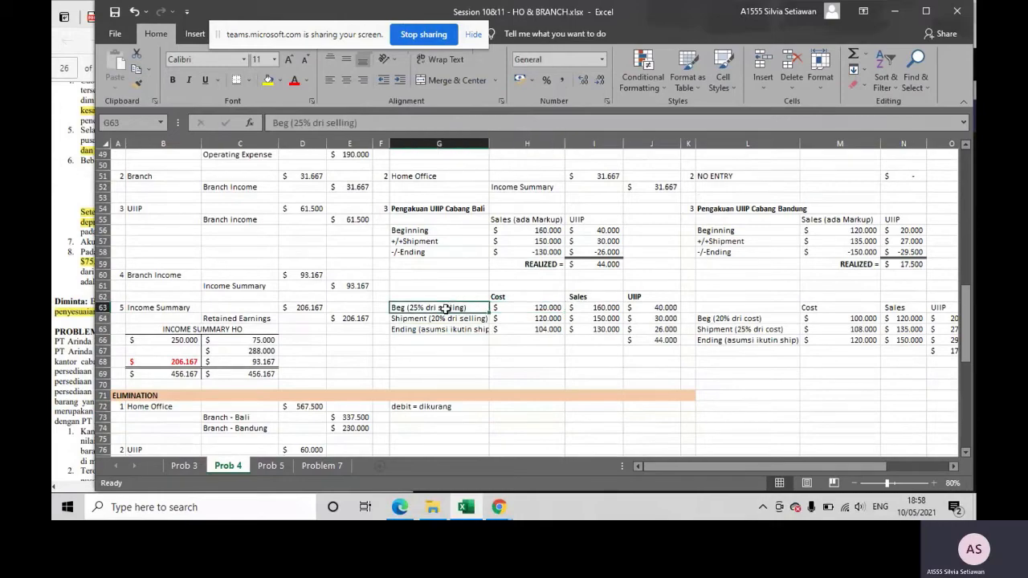
- Compare Bali's beginning inventory from the home office in Problem 4's text with the Sales amount in its UIIP calculation
{"action": "left_click", "coordinate": [69, 251]}
{"action": "scroll", "coordinate": [247, 324], "scroll_direction": "up", "scroll_amount": 5}
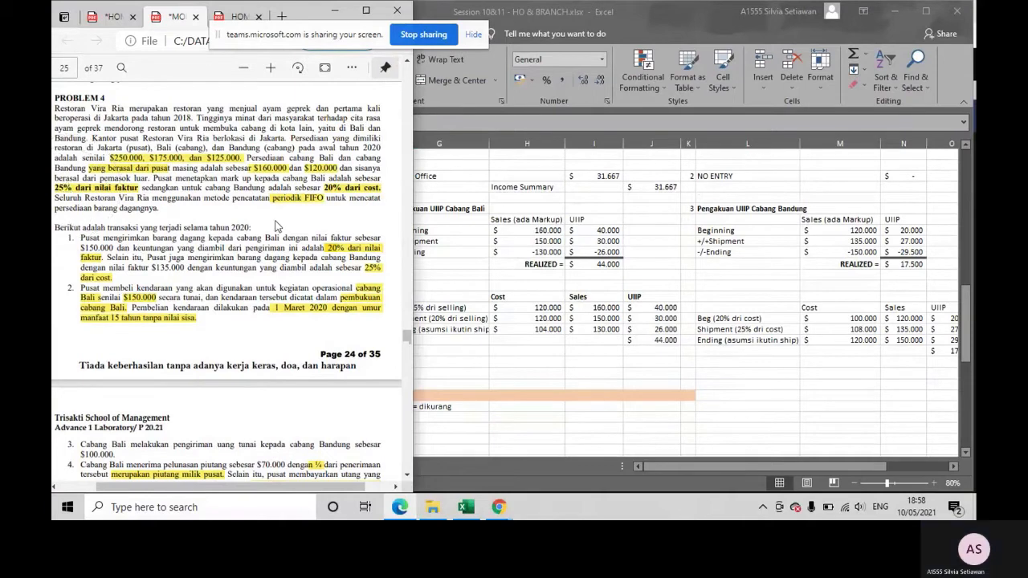
{"action": "left_click", "coordinate": [506, 349]}
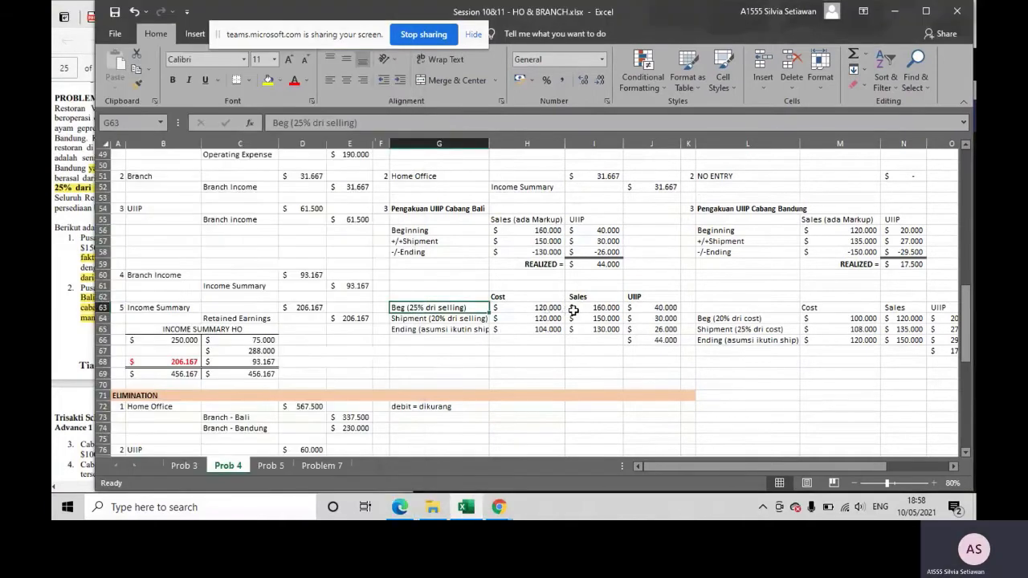
{"action": "left_click", "coordinate": [580, 307]}
{"action": "scroll", "coordinate": [585, 318], "scroll_direction": "up", "scroll_amount": 5}
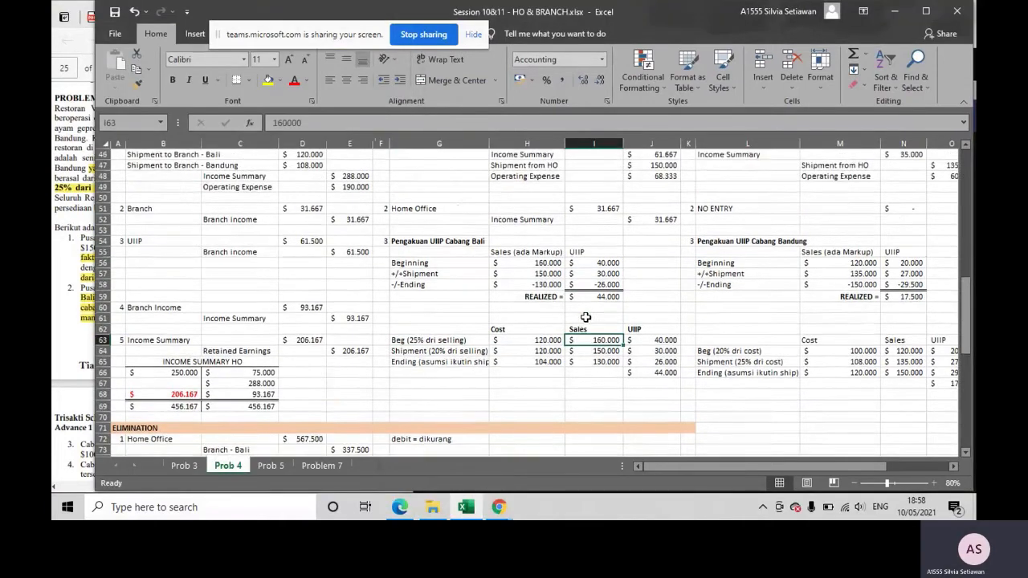
{"action": "scroll", "coordinate": [585, 318], "scroll_direction": "down", "scroll_amount": 5}
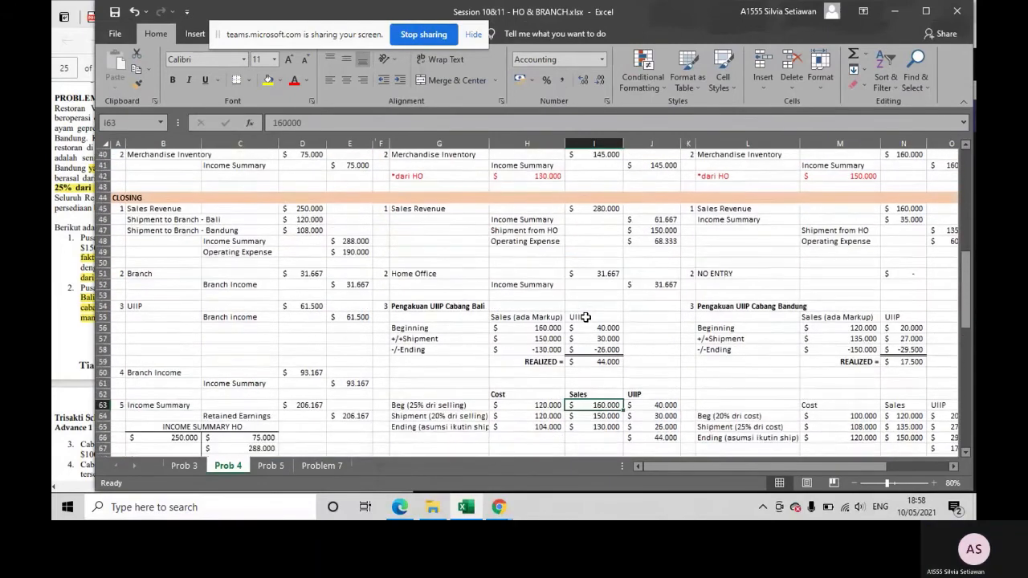
- Check Bali's beginning UIIP formula against the markup on invoice value stated in Problem 4
{"action": "left_click", "coordinate": [72, 277]}
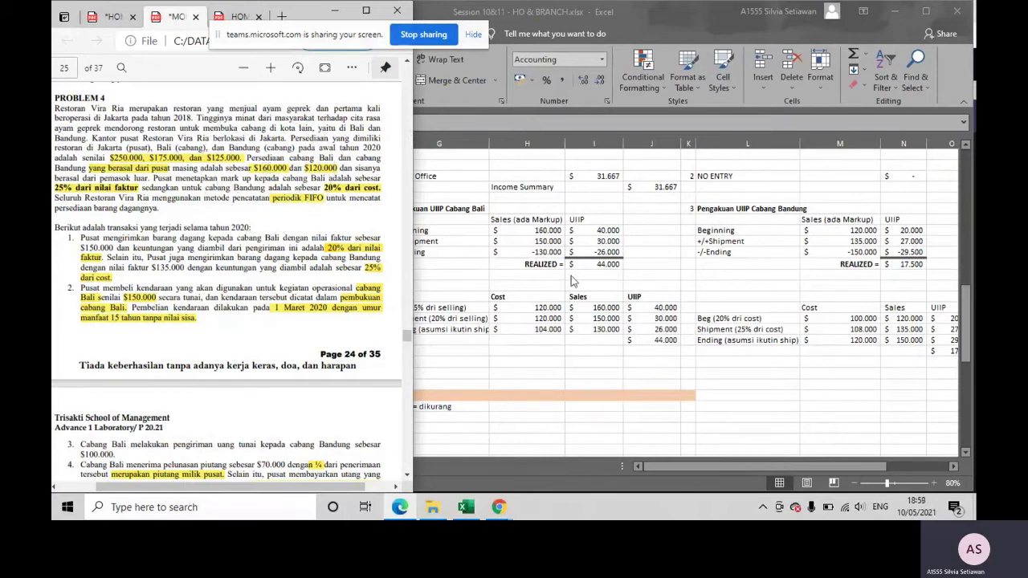
{"action": "key", "text": "ctrl"}
{"action": "key", "text": "ctrl"}
{"action": "left_click", "coordinate": [700, 308]}
{"action": "left_click", "coordinate": [649, 306]}
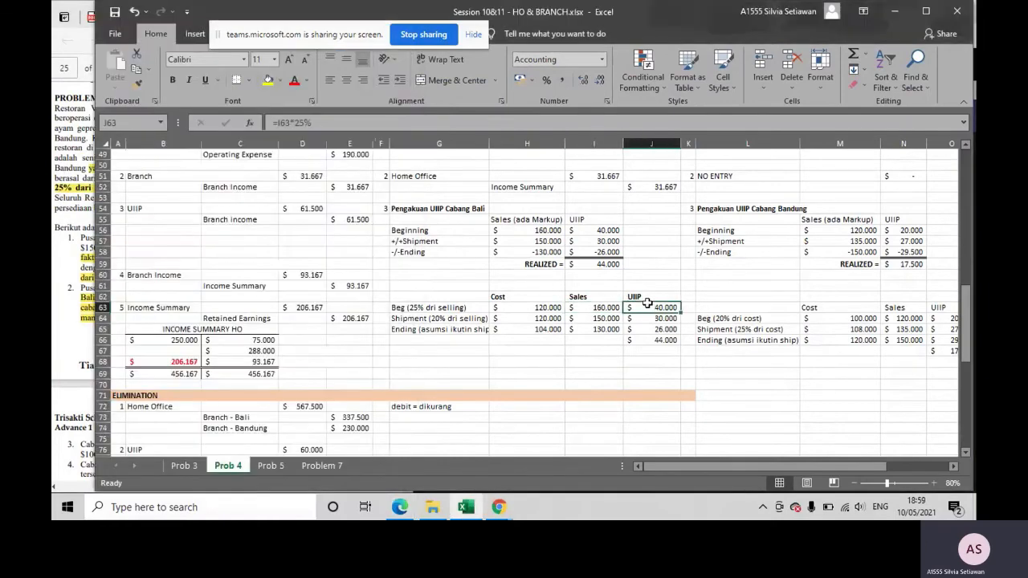
{"action": "double_click", "coordinate": [645, 309]}
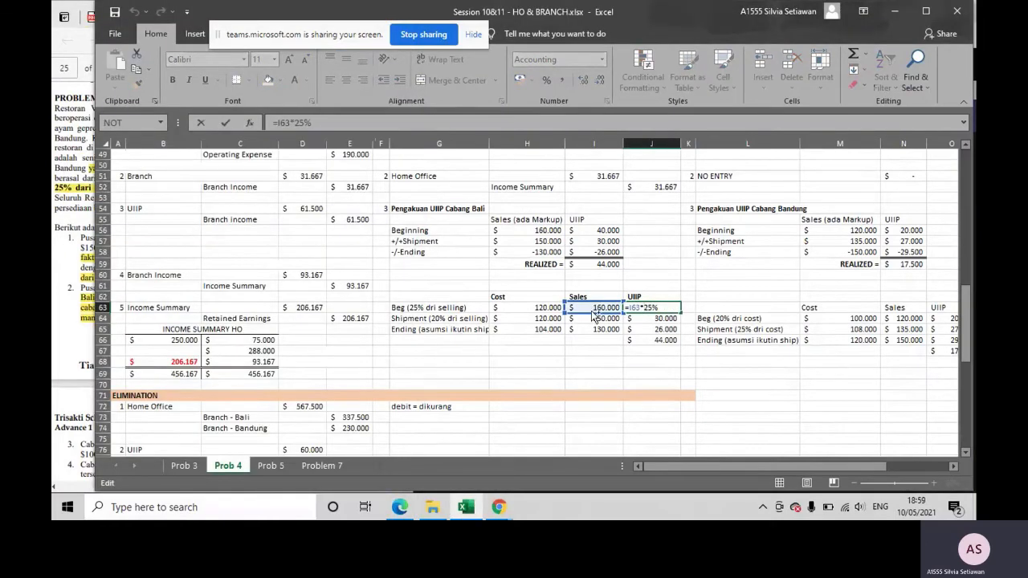
{"action": "key", "text": "Return"}
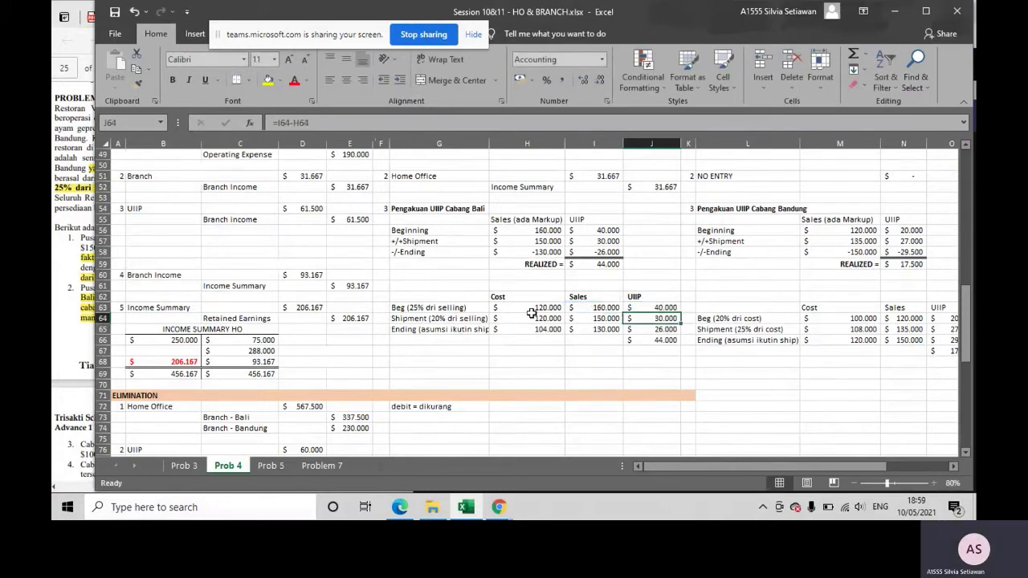
- Point out the Cost, Sales and UIIP columns of Bali's calculation, starting and ending with the beginning inventory row
{"action": "left_click", "coordinate": [531, 308]}
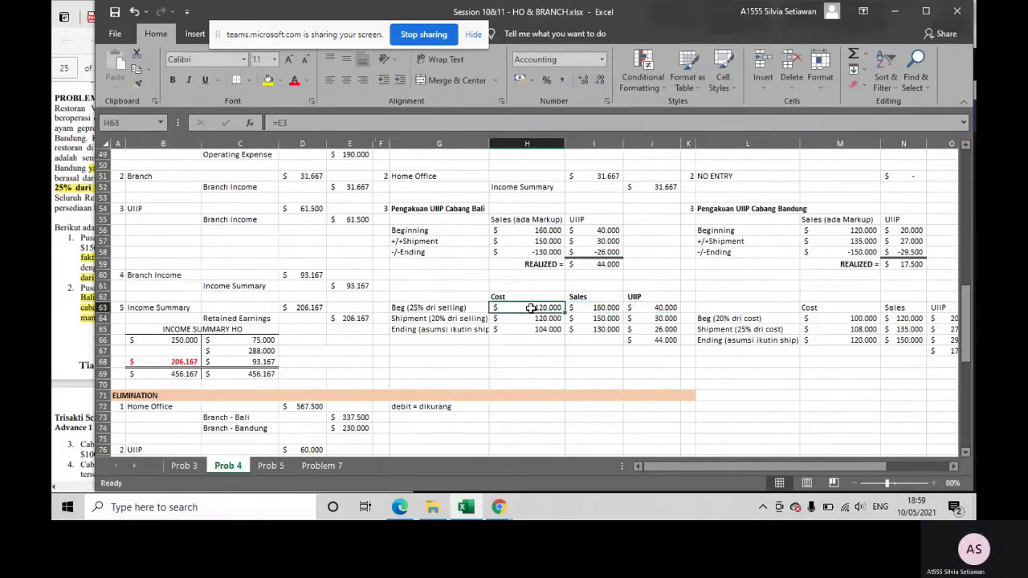
{"action": "left_click_drag", "start_coordinate": [533, 297], "coordinate": [545, 331]}
{"action": "left_click_drag", "start_coordinate": [582, 299], "coordinate": [673, 342]}
{"action": "left_click", "coordinate": [633, 306]}
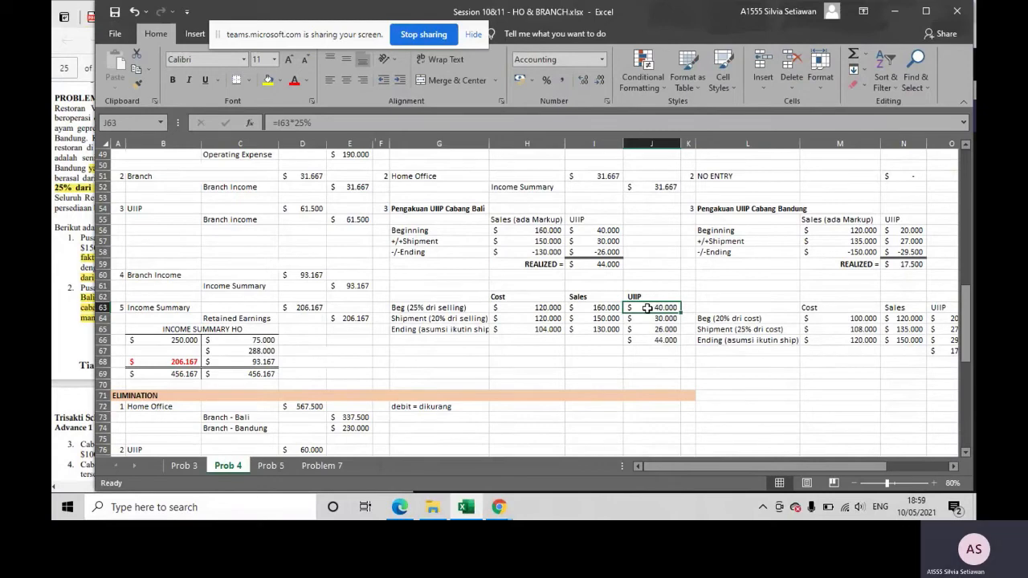
- Compare the Bali shipment's invoice amount and profit rate in transaction 1 with the shipment Sales cell in the UIIP calculation
{"action": "left_click", "coordinate": [61, 282]}
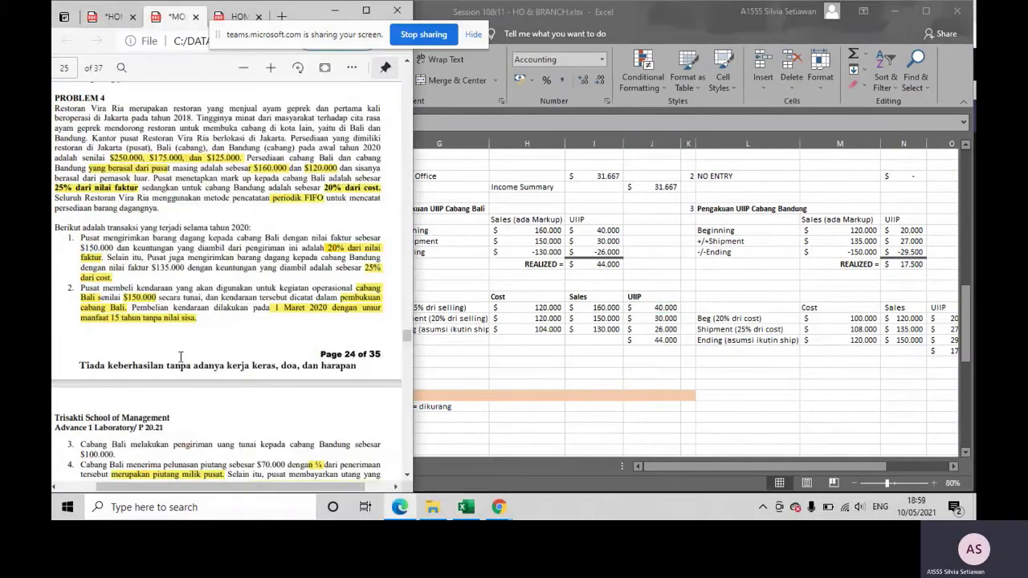
{"action": "scroll", "coordinate": [182, 358], "scroll_direction": "down", "scroll_amount": 2}
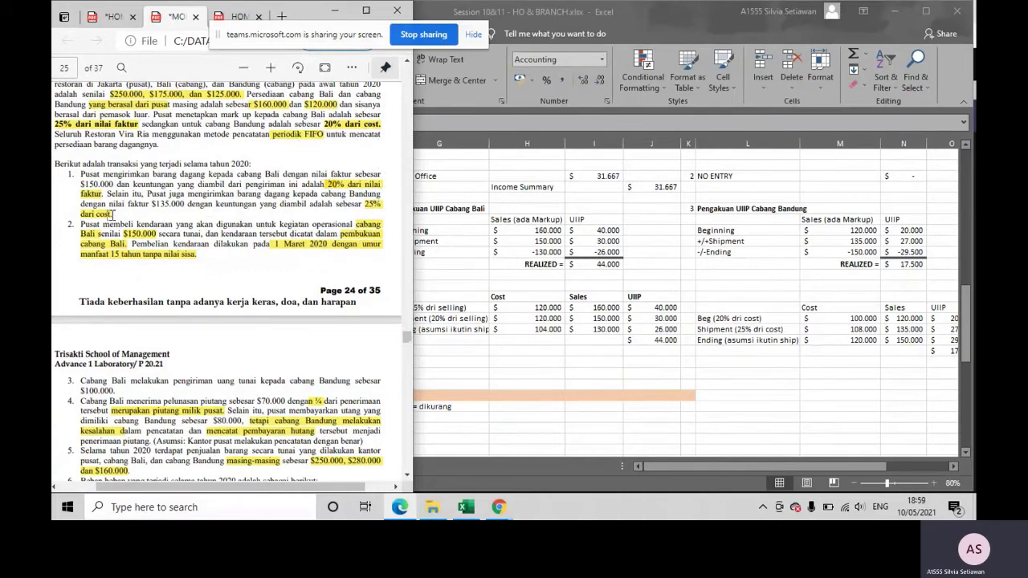
{"action": "left_click", "coordinate": [510, 306]}
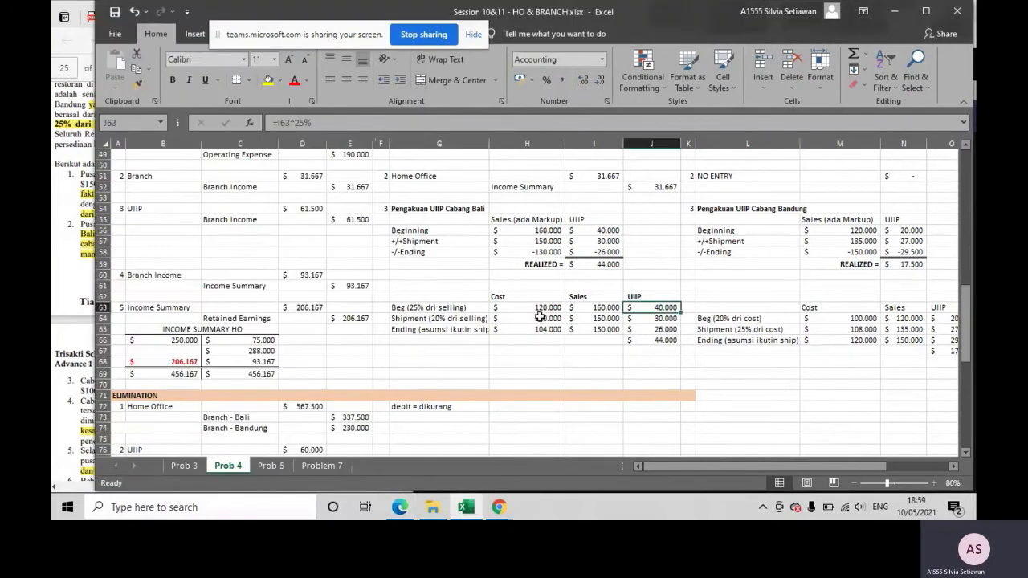
{"action": "scroll", "coordinate": [543, 318], "scroll_direction": "down", "scroll_amount": 1}
{"action": "left_click", "coordinate": [584, 285]}
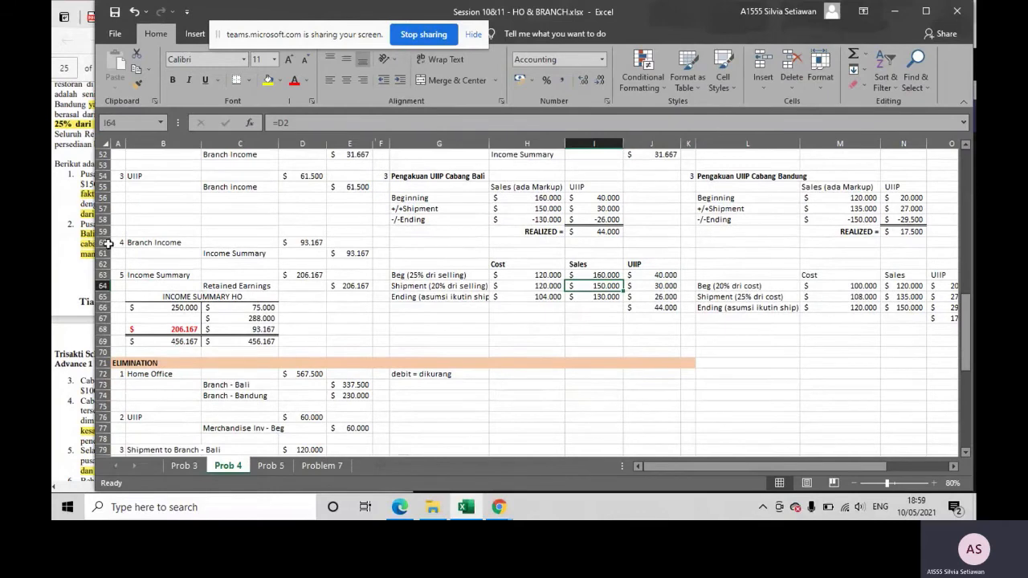
{"action": "left_click", "coordinate": [54, 210]}
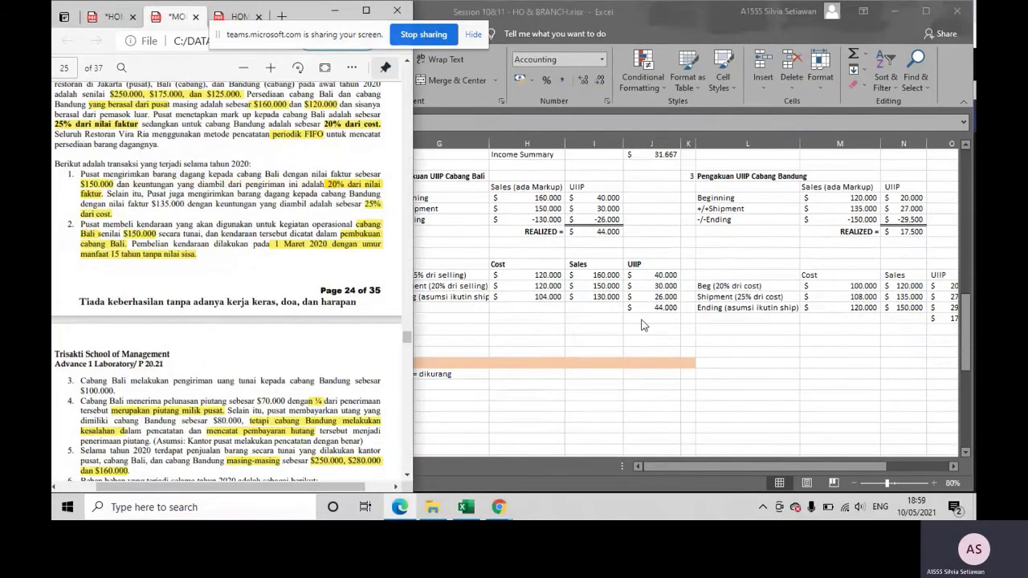
- Inspect the source cells in Bali's shipment UIIP formula
{"action": "left_click", "coordinate": [616, 295]}
{"action": "left_click", "coordinate": [648, 286]}
{"action": "type", "text": "=I64-H64"}
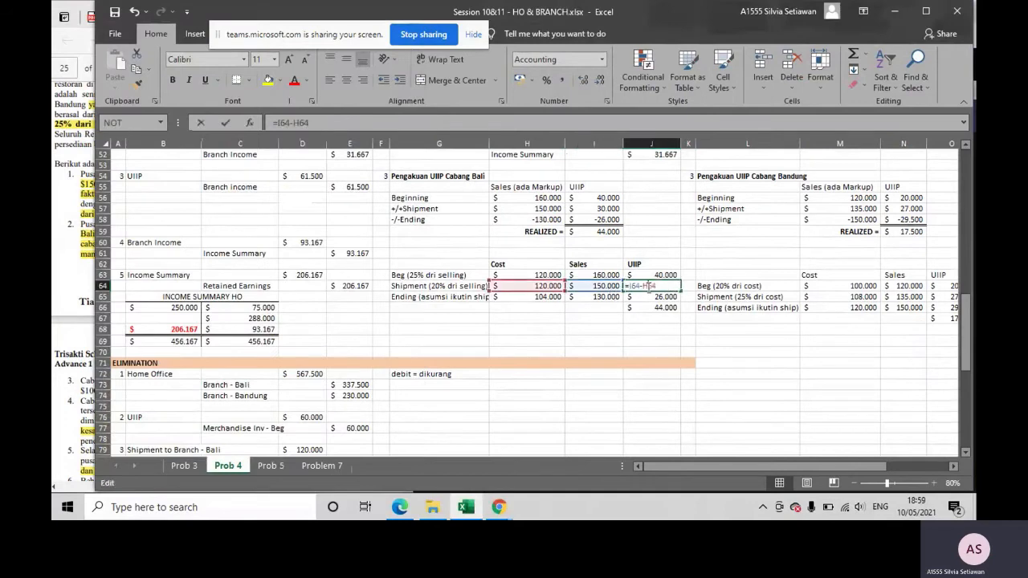
{"action": "key", "text": "Escape"}
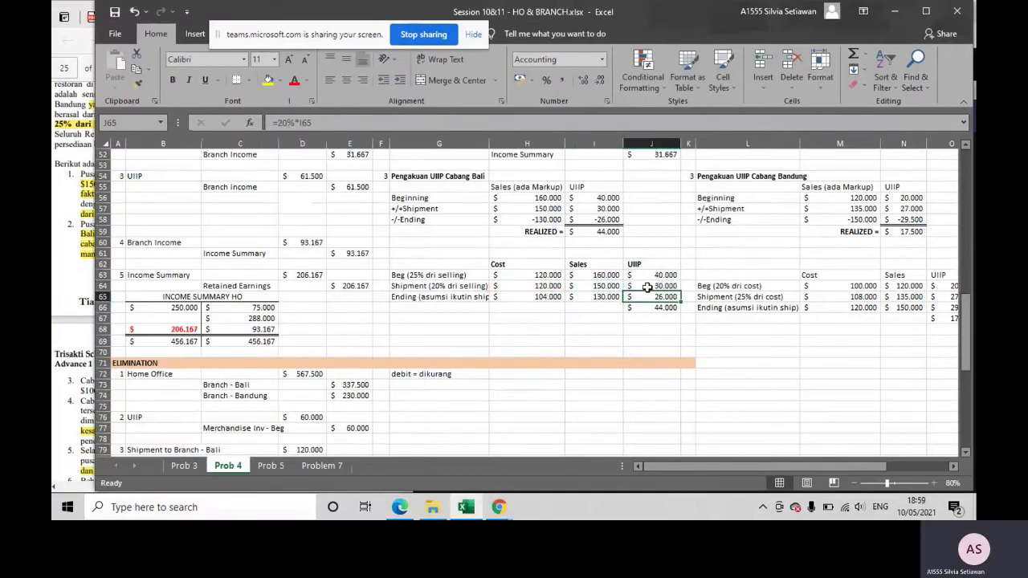
- Set Bali's ending UIIP to its Sales amount times 20%, and point out the shipment Cost and the ending inventory assumption
{"action": "type", "text": "="}
{"action": "key", "text": "Left"}
{"action": "type", "text": "*20%"}
{"action": "key", "text": "Return"}
{"action": "left_click", "coordinate": [545, 285]}
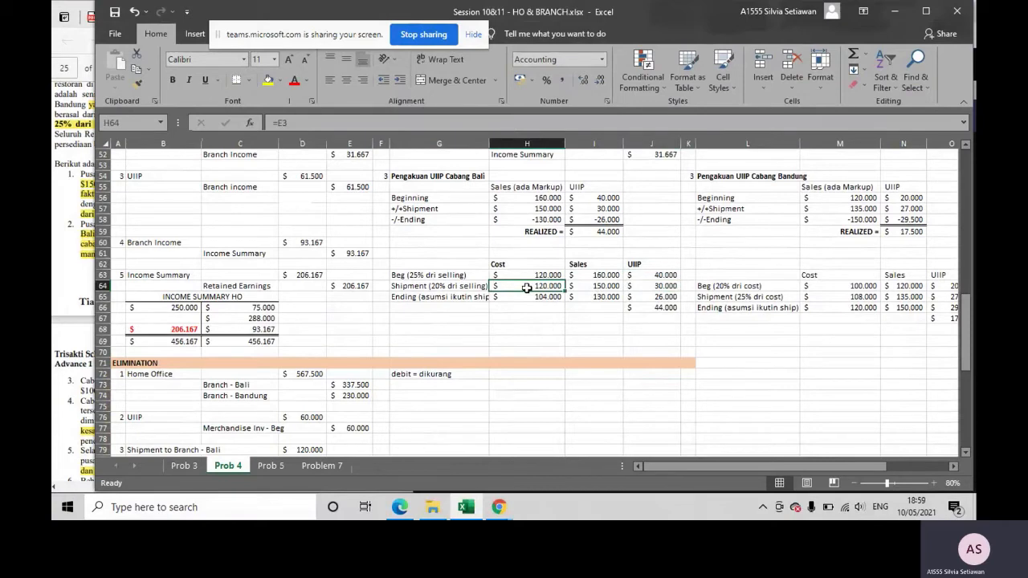
{"action": "left_click", "coordinate": [480, 296]}
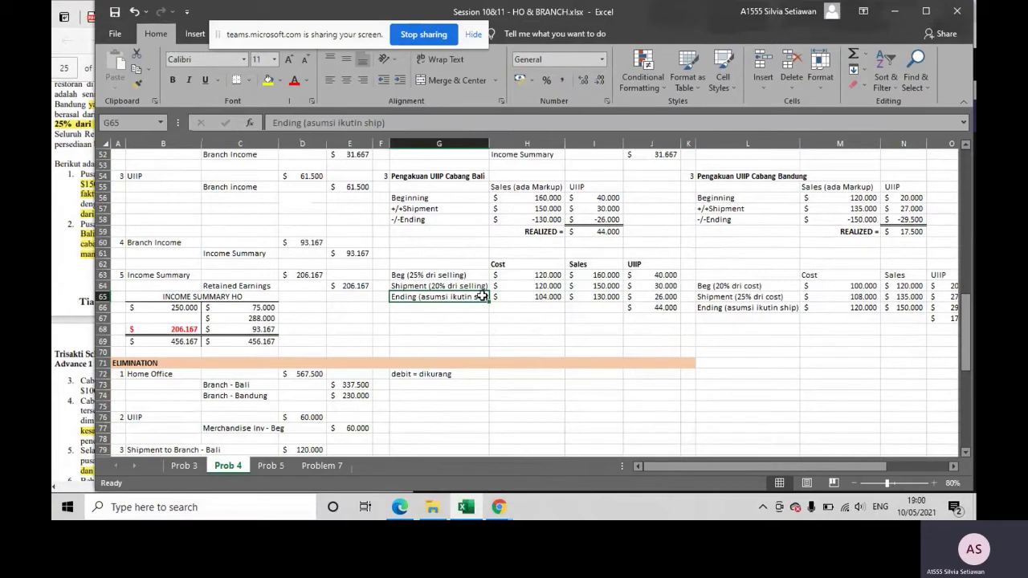
- Trace Bali's ending inventory Sales amount to its source cell in the adjustment entries
{"action": "left_click", "coordinate": [595, 296]}
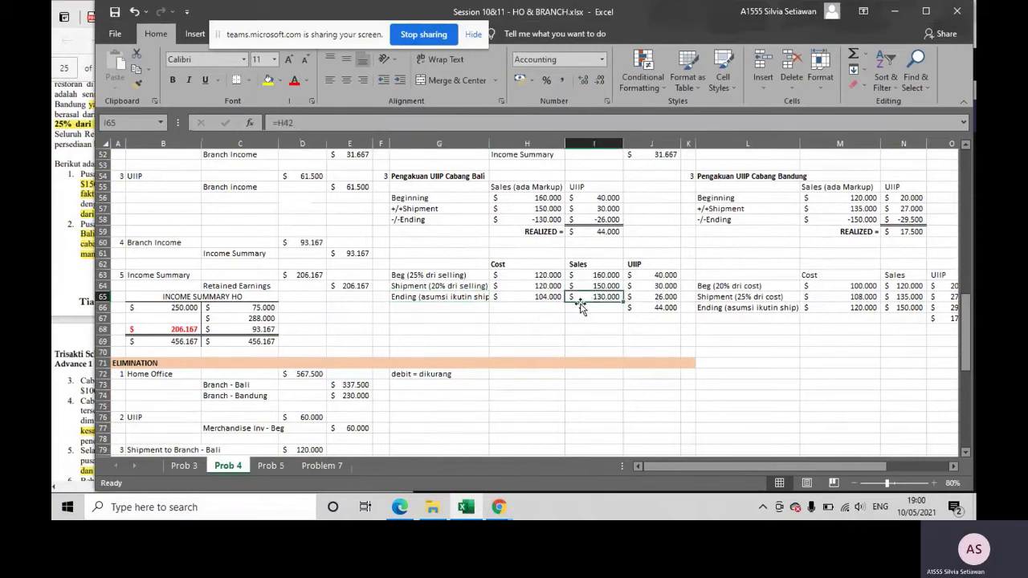
{"action": "double_click", "coordinate": [582, 296]}
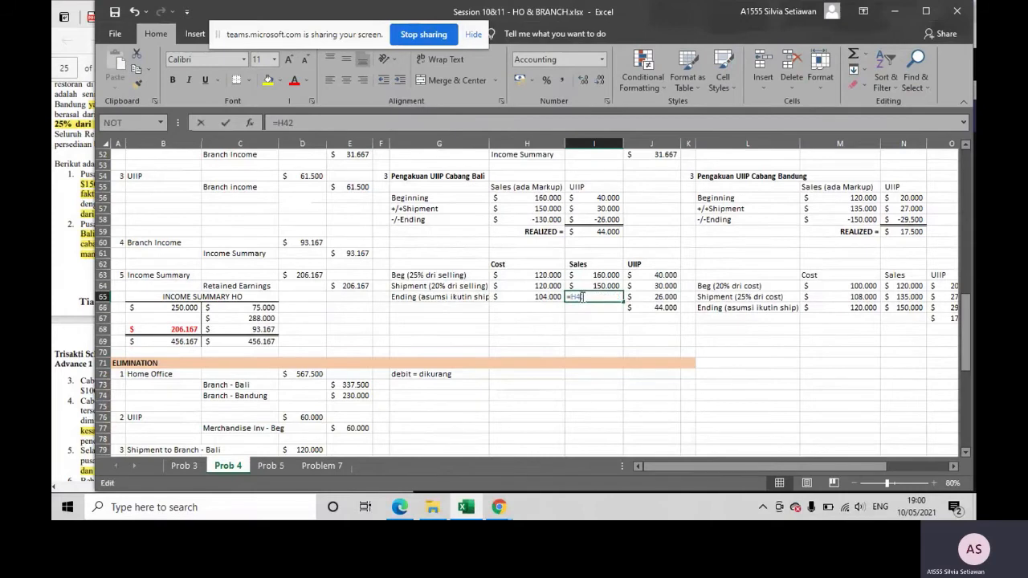
{"action": "scroll", "coordinate": [582, 297], "scroll_direction": "up", "scroll_amount": 5}
{"action": "scroll", "coordinate": [581, 296], "scroll_direction": "up", "scroll_amount": 1}
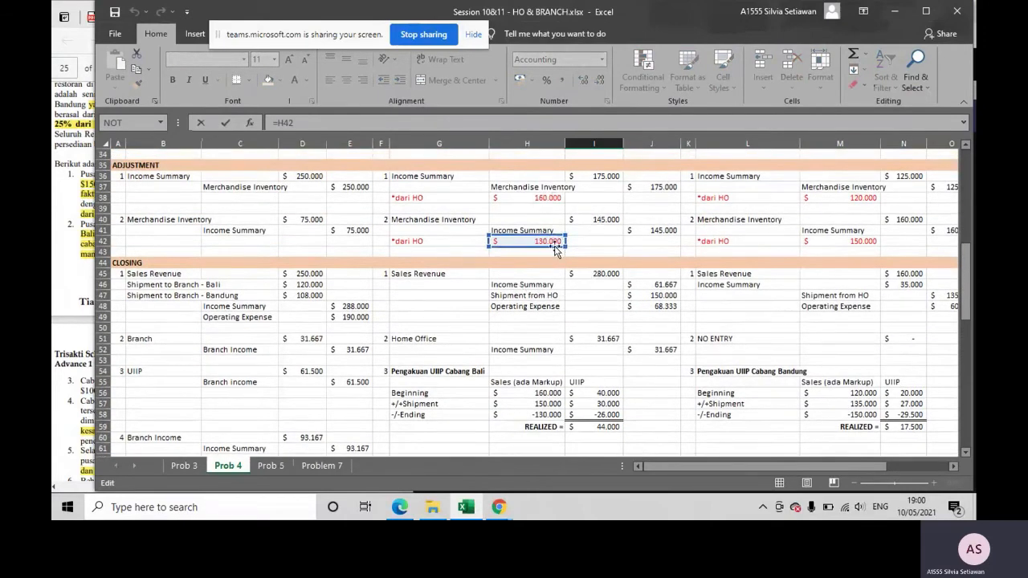
{"action": "key", "text": "Return"}
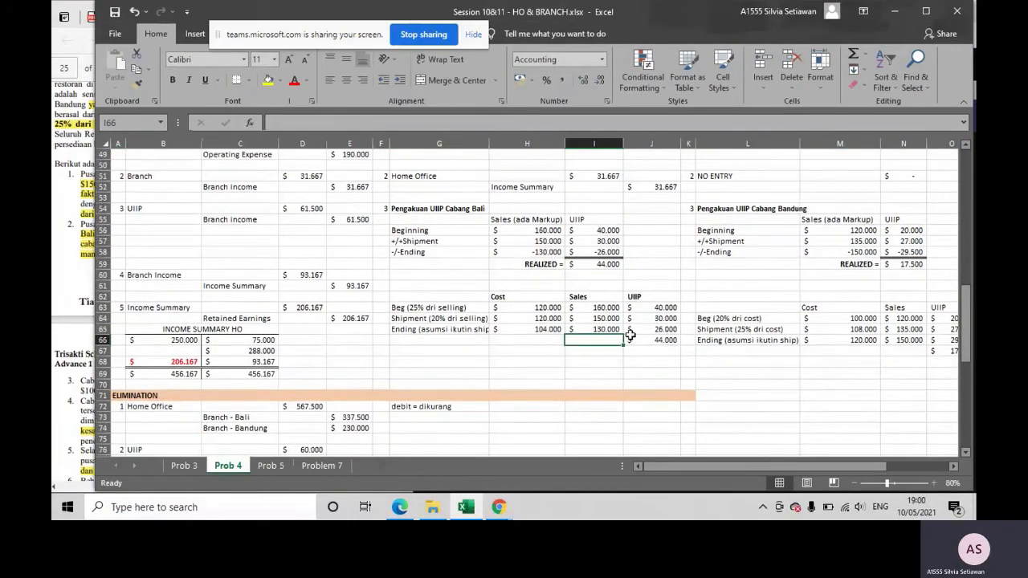
- Check the year-end inventory transaction in the problem text and point out Bali's shipment rate label in the UIIP calculation
{"action": "left_click", "coordinate": [66, 267]}
{"action": "scroll", "coordinate": [65, 267], "scroll_direction": "down", "scroll_amount": 5}
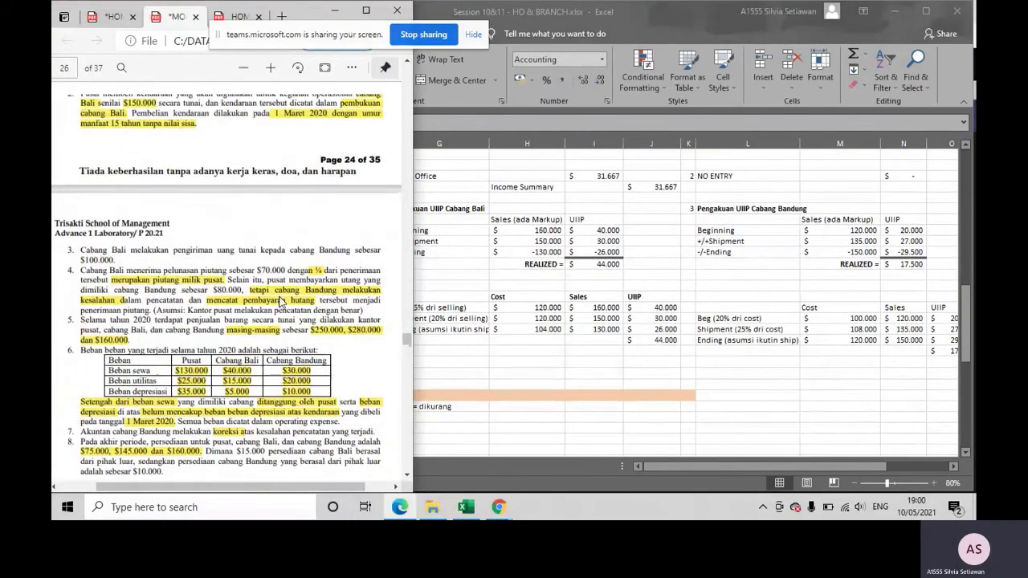
{"action": "left_click", "coordinate": [632, 343]}
{"action": "left_click", "coordinate": [457, 320]}
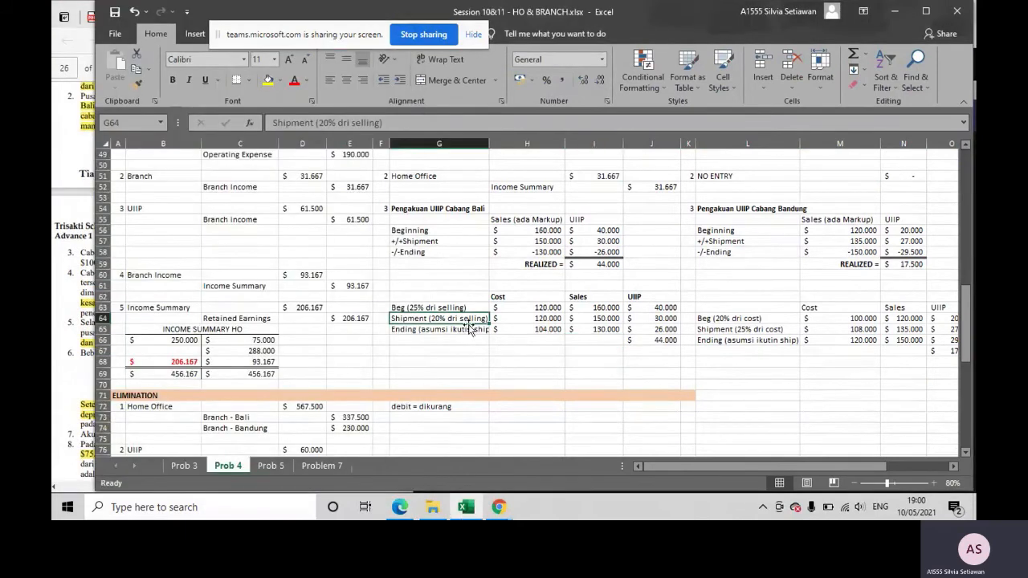
- Inspect the source cells behind Bali's ending UIIP and its realized UIIP total
{"action": "left_click", "coordinate": [647, 331]}
{"action": "type", "text": "=20%*I65"}
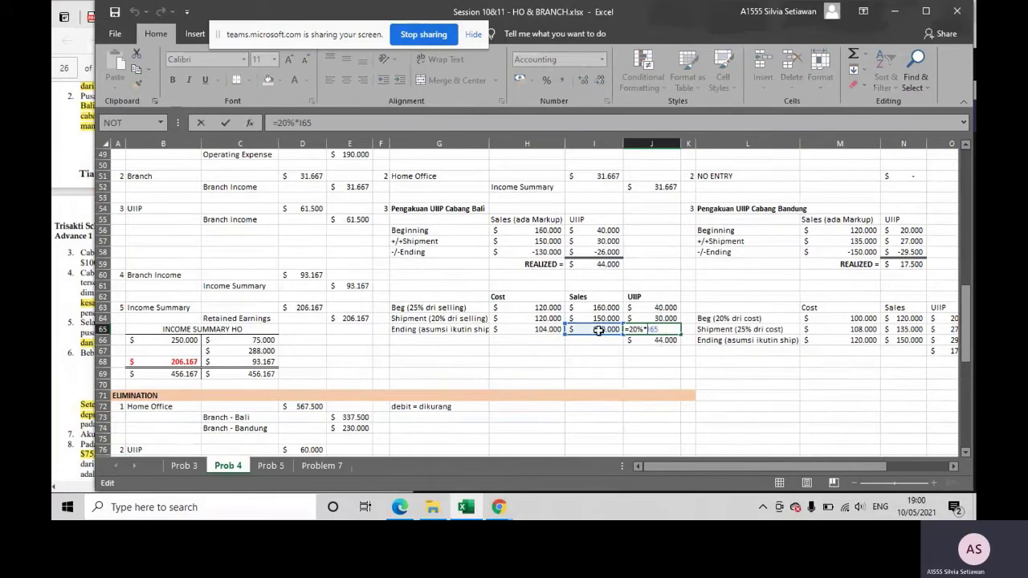
{"action": "key", "text": "Return"}
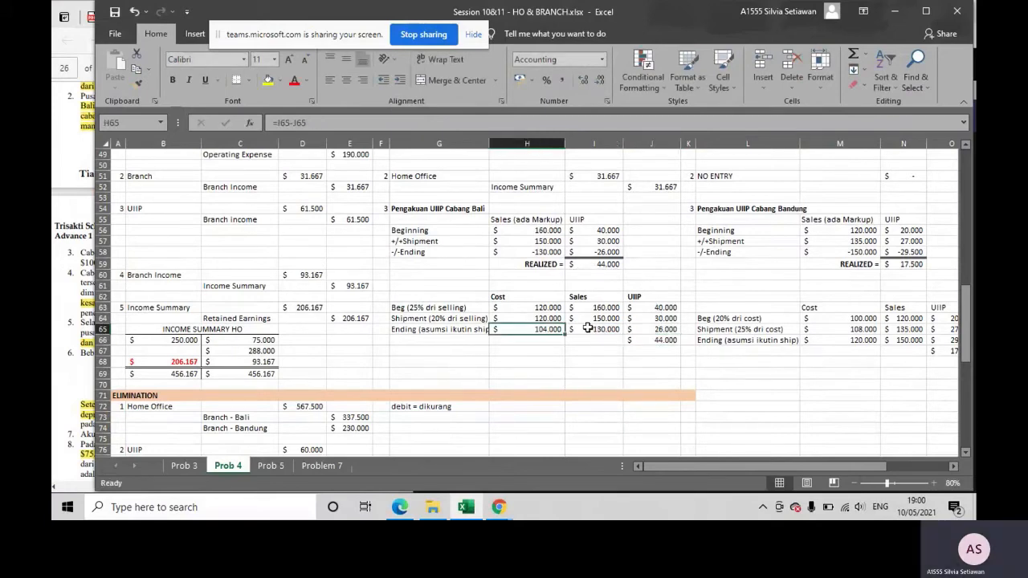
{"action": "double_click", "coordinate": [655, 339]}
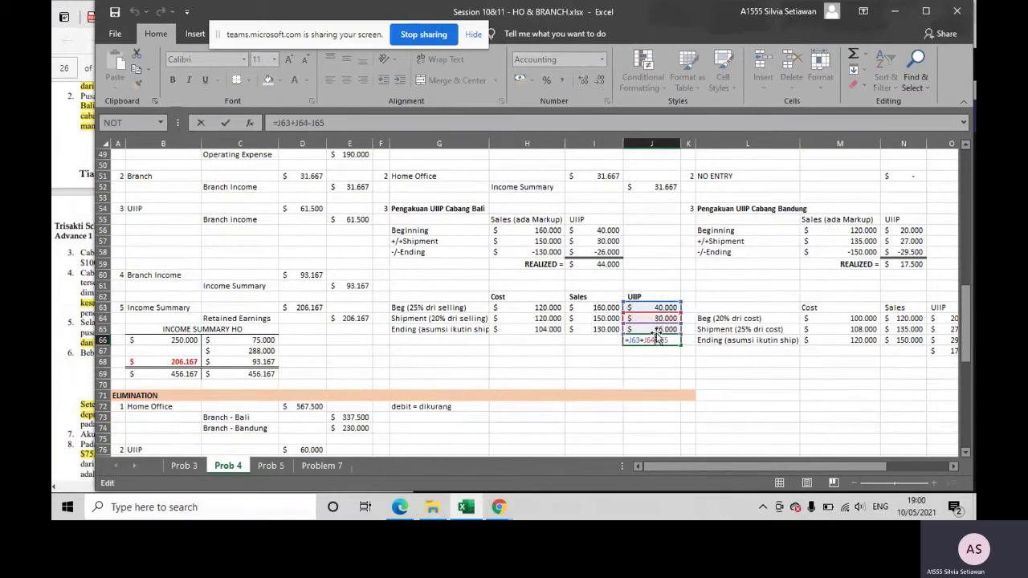
{"action": "key", "text": "Return"}
- Look up Bandung's beginning inventory from the home office and its markup rate on cost in the problem text
{"action": "left_click_drag", "start_coordinate": [722, 466], "coordinate": [780, 464]}
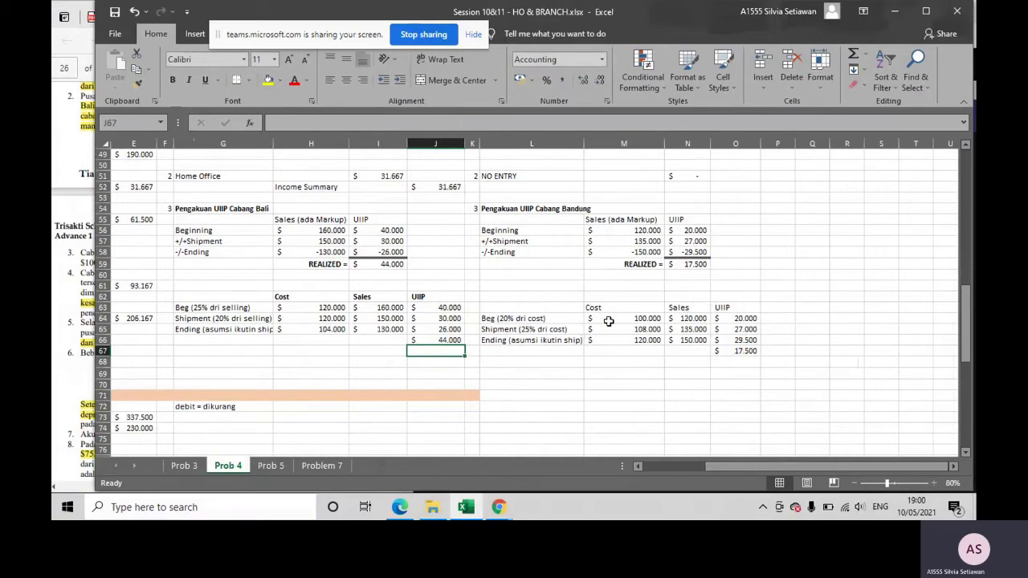
{"action": "left_click", "coordinate": [53, 190]}
{"action": "scroll", "coordinate": [203, 227], "scroll_direction": "up", "scroll_amount": 8}
{"action": "scroll", "coordinate": [241, 209], "scroll_direction": "down", "scroll_amount": 3}
{"action": "left_click", "coordinate": [308, 168]}
{"action": "key", "text": "ctrl"}
{"action": "key", "text": "ctrl"}
{"action": "key", "text": "ctrl"}
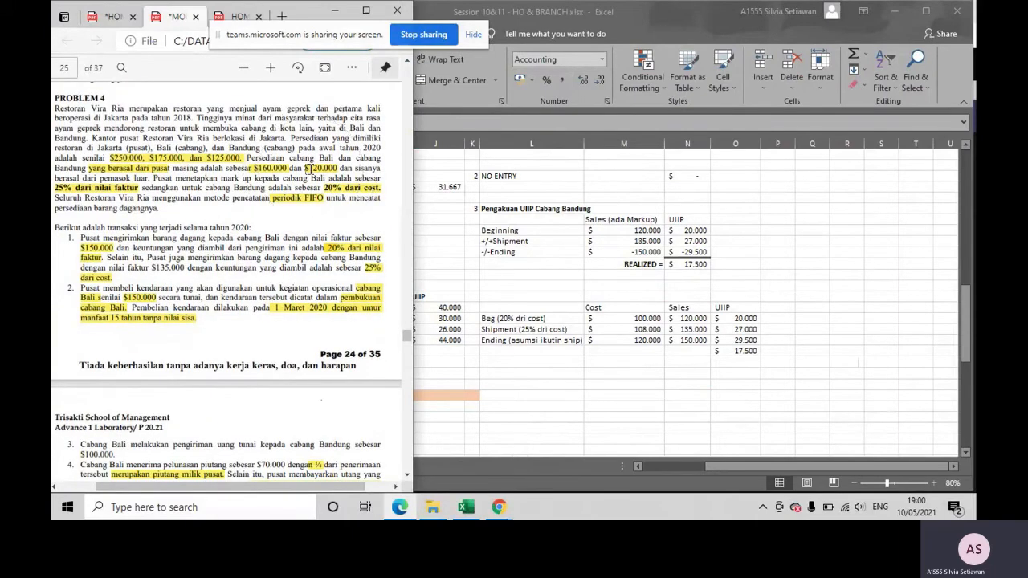
{"action": "key", "text": "ctrl"}
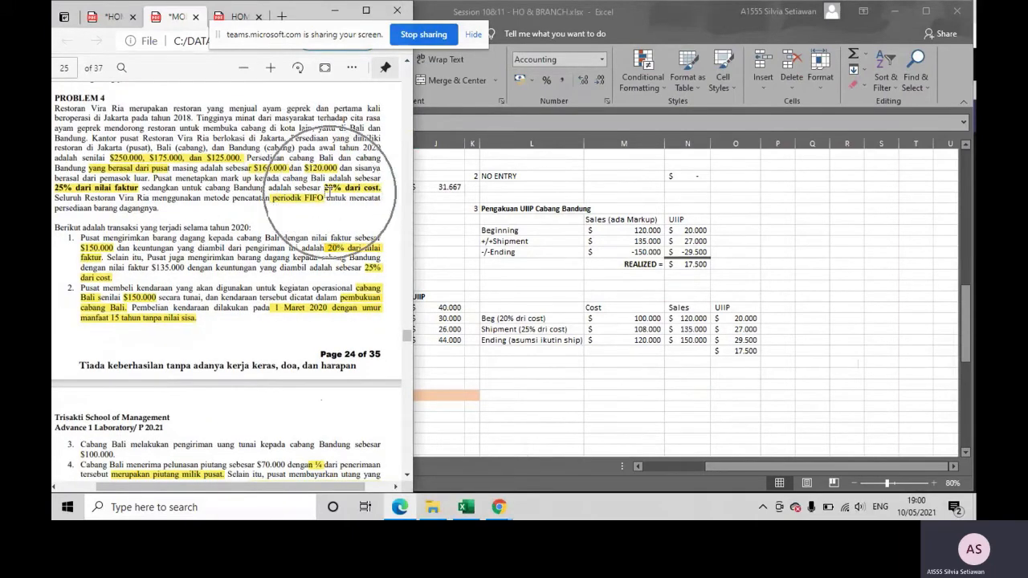
{"action": "key", "text": "alt+Tab"}
{"action": "key", "text": "ctrl"}
- Beside Bandung's UIIP calculation, list the labels sales, cost and uiip in cells Q64 to Q66
{"action": "left_click", "coordinate": [737, 318]}
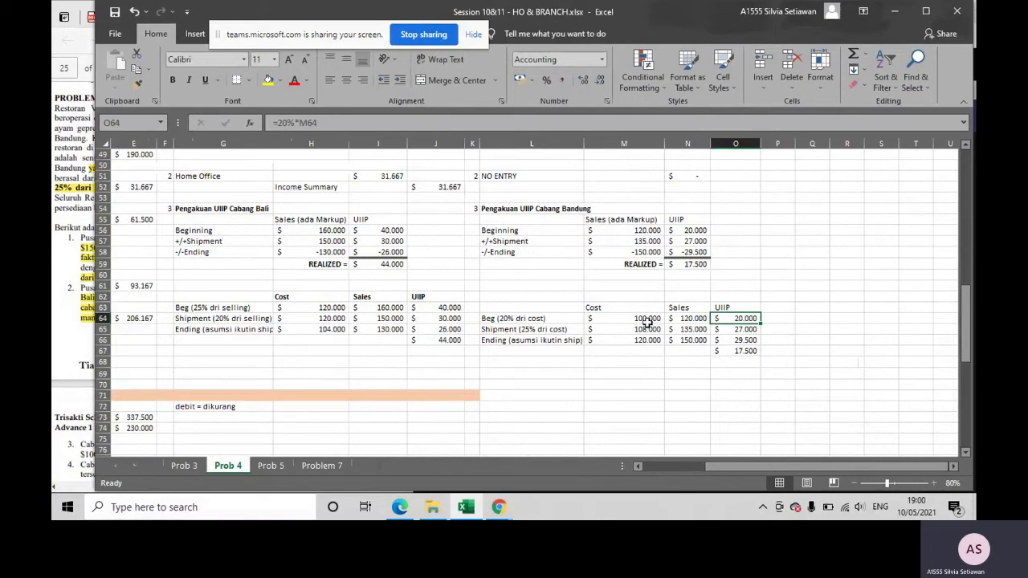
{"action": "left_click", "coordinate": [813, 318]}
{"action": "type", "text": "sales"}
{"action": "key", "text": "Tab"}
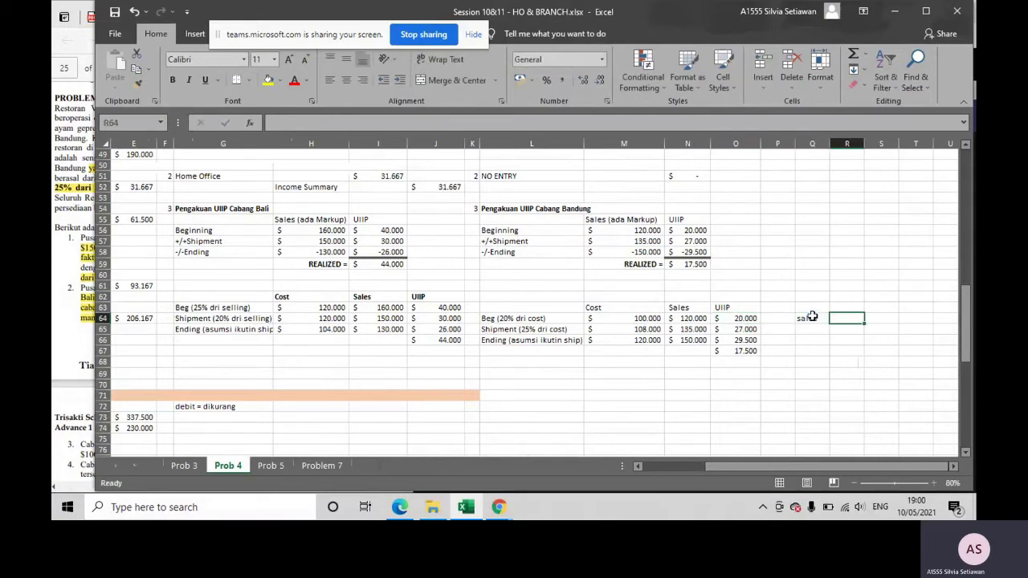
{"action": "key", "text": "Down"}
{"action": "key", "text": "Left"}
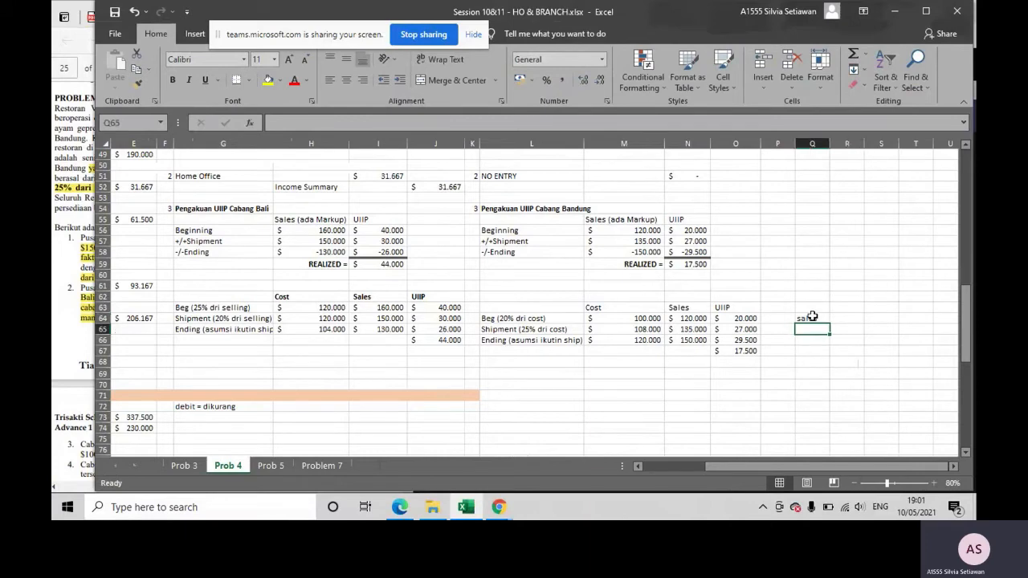
{"action": "type", "text": "cost"}
{"action": "key", "text": "Return"}
{"action": "type", "text": "gro"}
{"action": "key", "text": "BackSpace"}
{"action": "key", "text": "BackSpace"}
{"action": "key", "text": "BackSpace"}
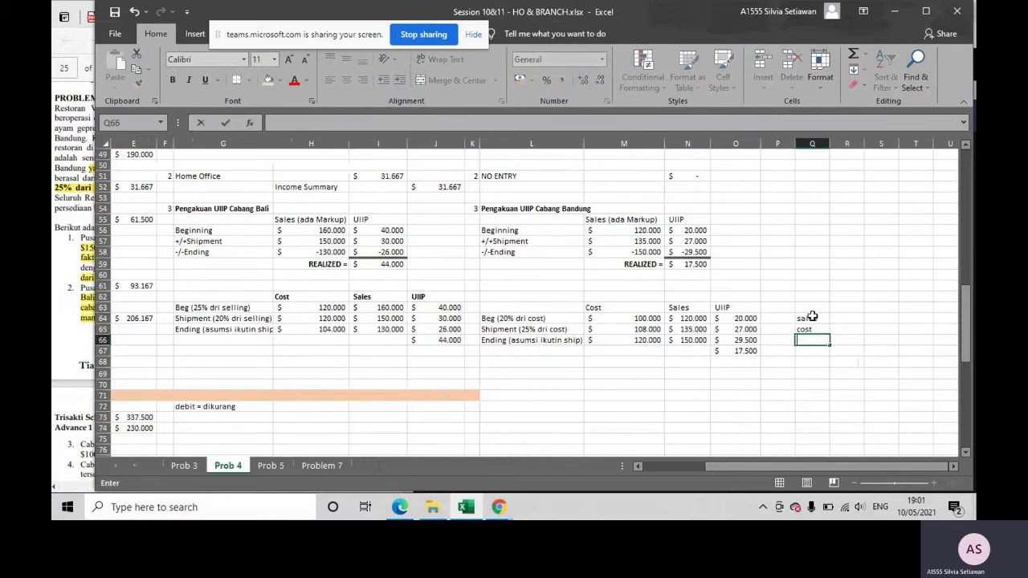
{"action": "type", "text": "uiip"}
{"action": "key", "text": "Right"}
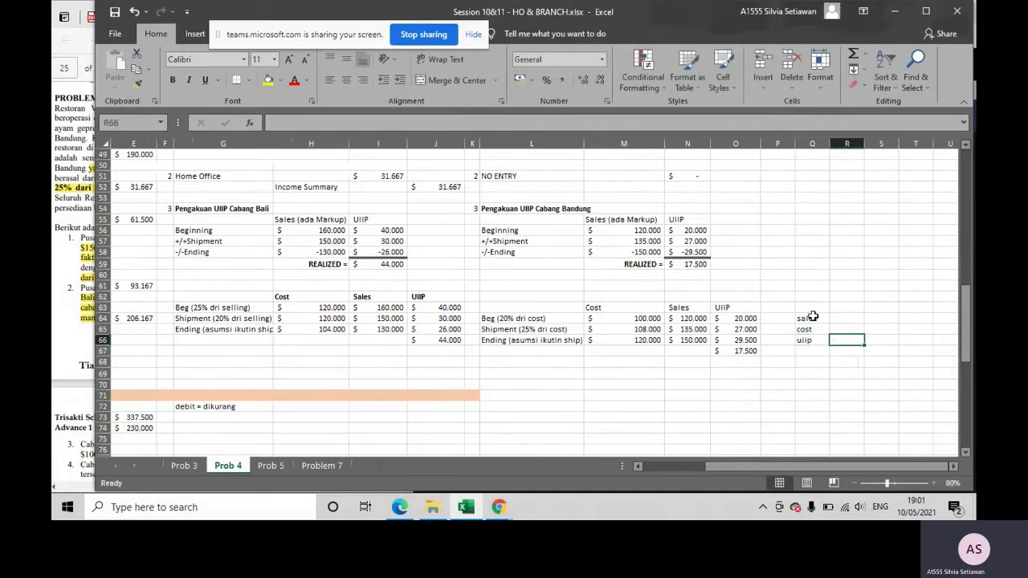
- Enter 120% for sales, 100% for cost and 20% for uiip, and put a top border on the uiip percentage
{"action": "type", "text": "20%"}
{"action": "key", "text": "Up"}
{"action": "type", "text": "100%"}
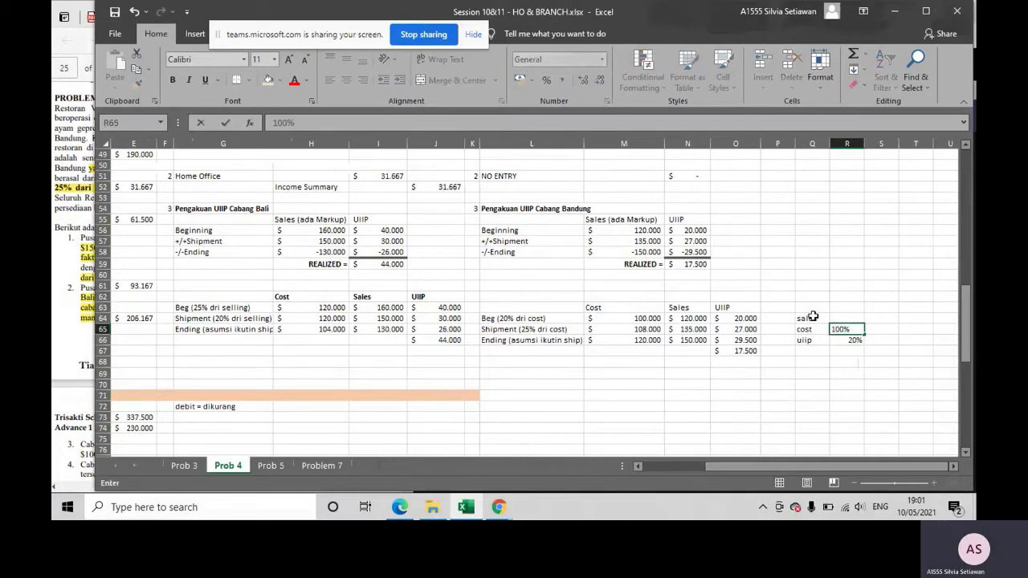
{"action": "key", "text": "Up"}
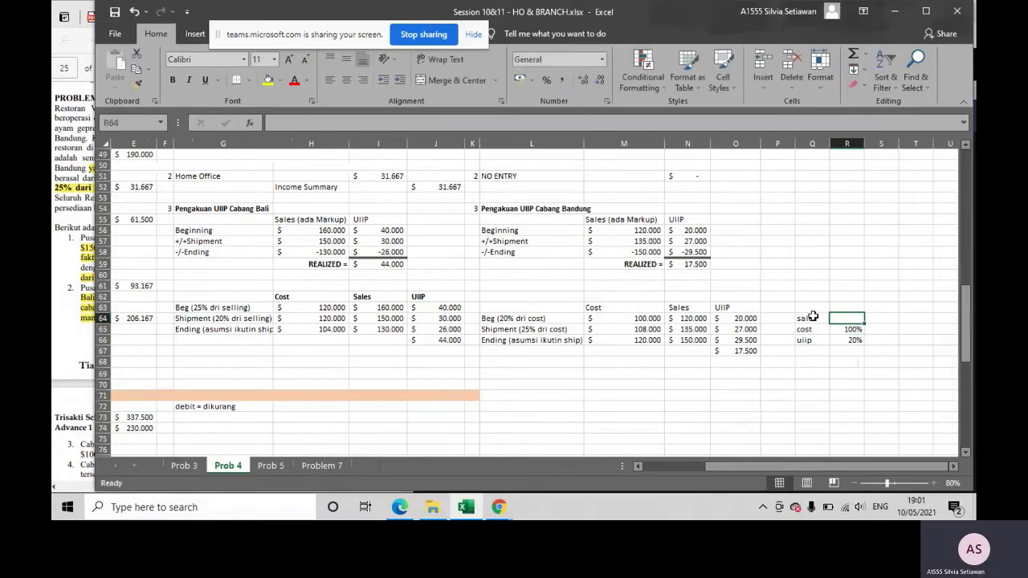
{"action": "type", "text": "120"}
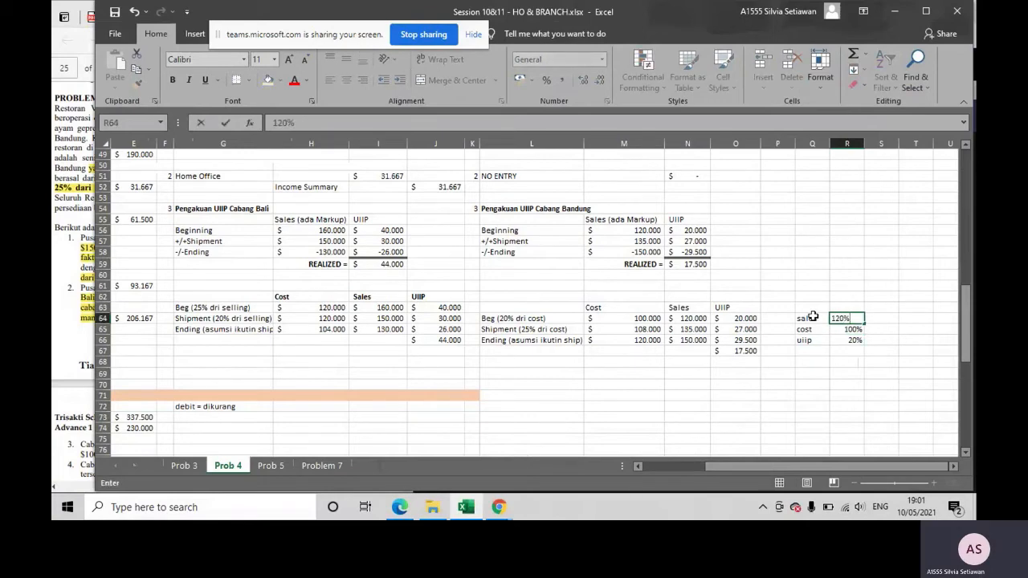
{"action": "key", "text": "Return"}
{"action": "left_click", "coordinate": [839, 339]}
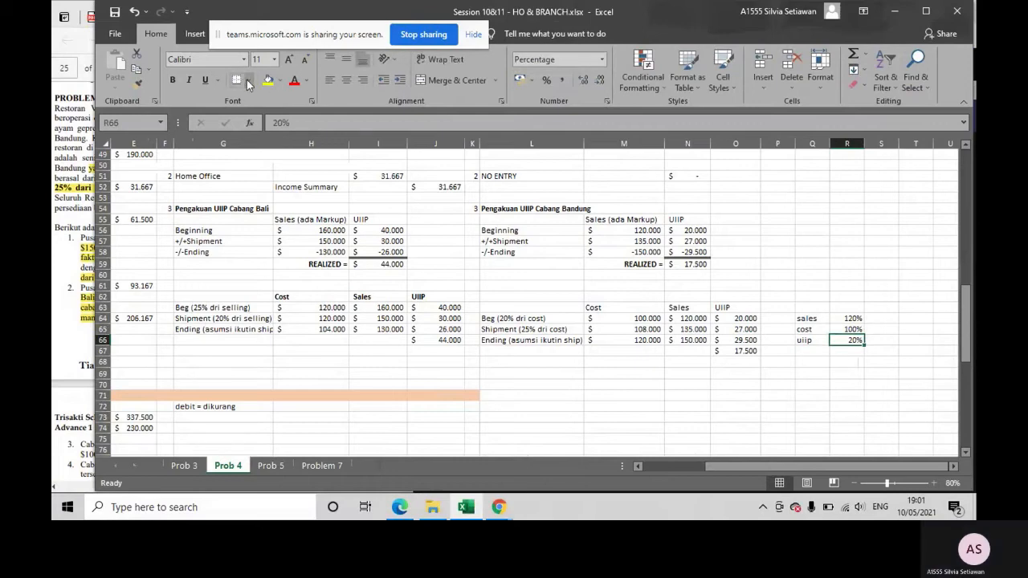
{"action": "left_click", "coordinate": [248, 80]}
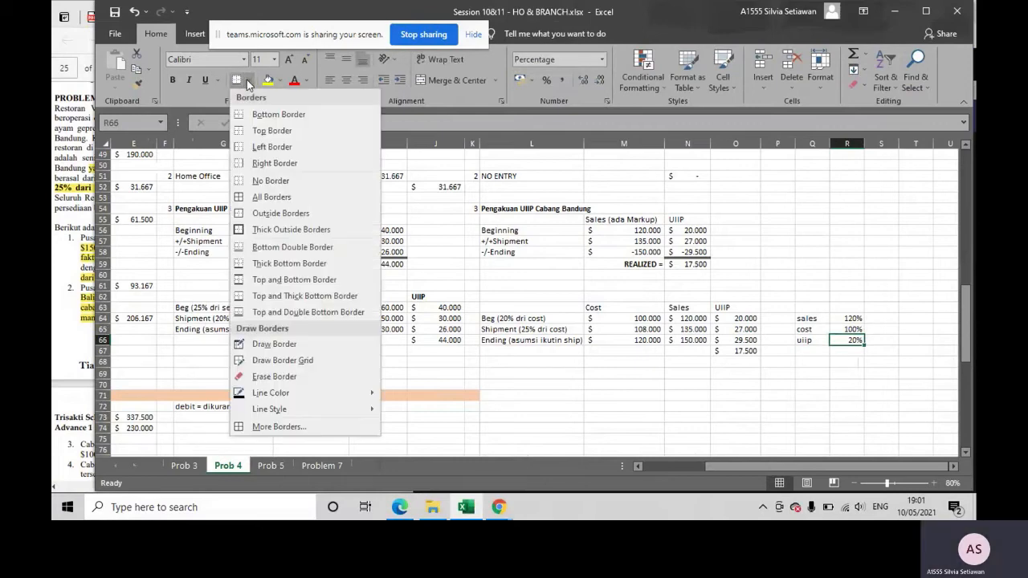
{"action": "left_click", "coordinate": [271, 130]}
- Set Bandung's beginning inventory Cost to its Sales amount divided by the sales percentage, =N64/R64
{"action": "left_click", "coordinate": [747, 350]}
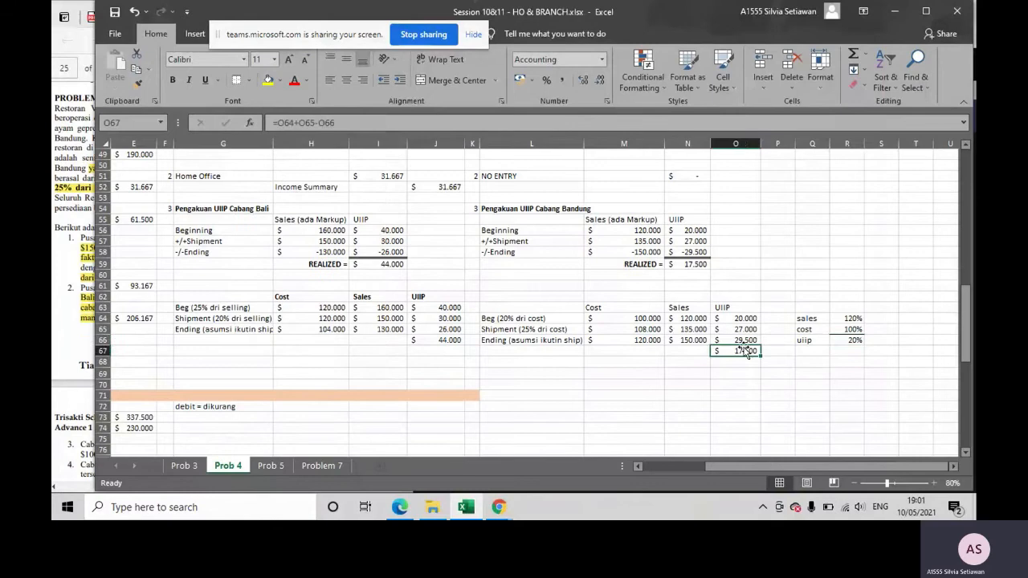
{"action": "left_click", "coordinate": [657, 317]}
{"action": "type", "text": "="}
{"action": "key", "text": "Right"}
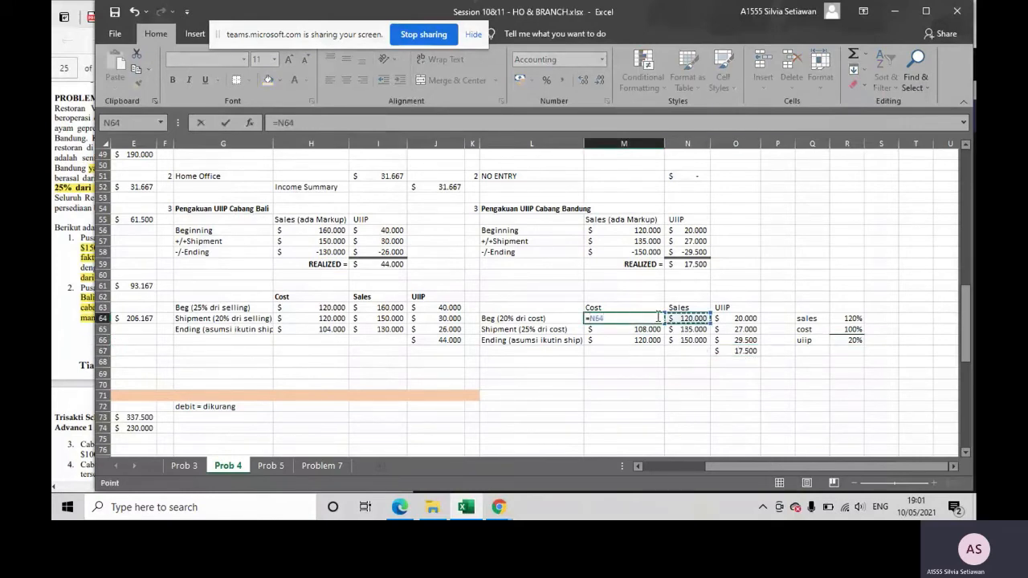
{"action": "type", "text": "/"}
{"action": "left_click", "coordinate": [849, 318]}
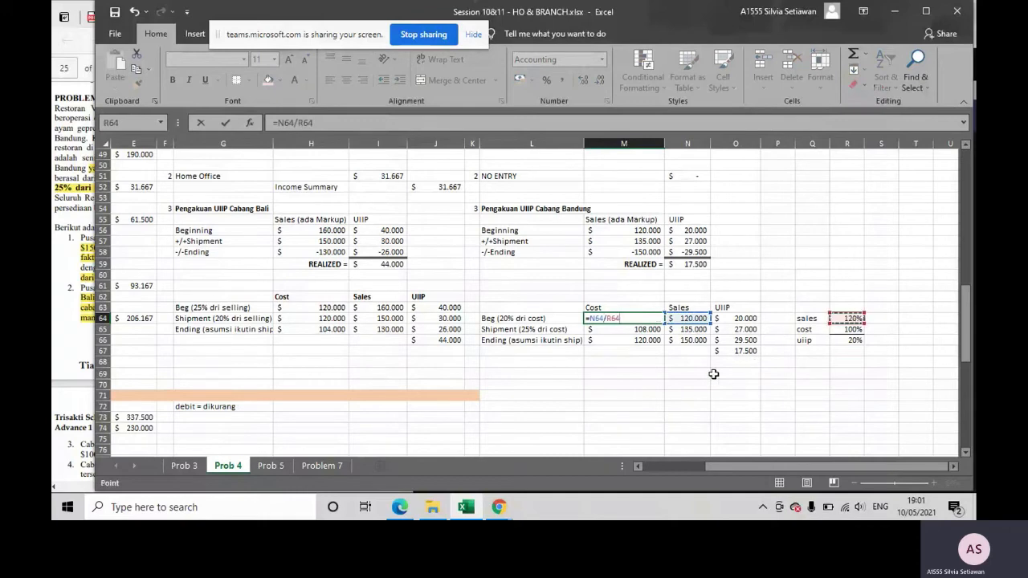
{"action": "key", "text": "Return"}
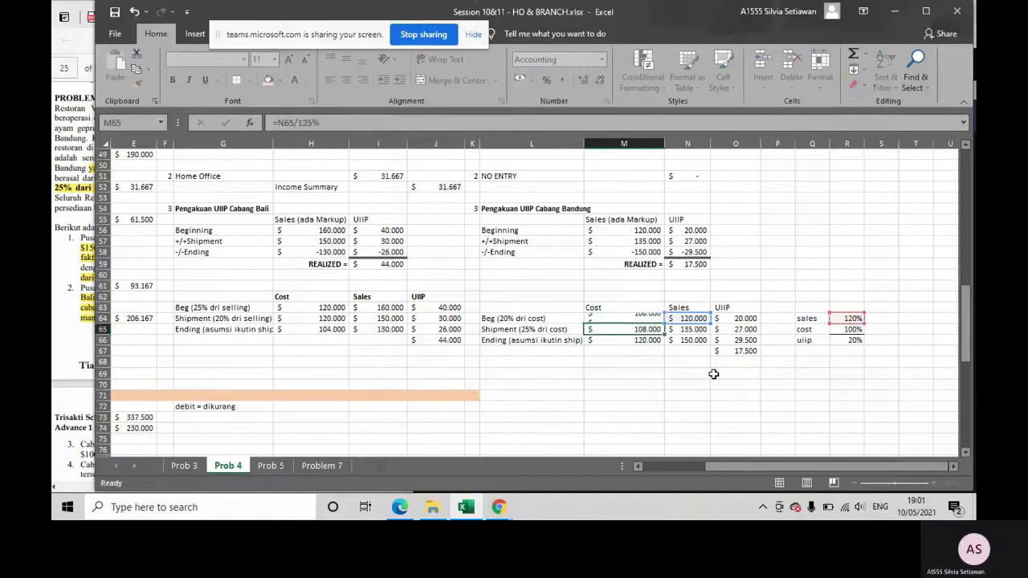
- Inspect the source cell in Bandung's beginning UIIP formula
{"action": "left_click", "coordinate": [736, 320]}
{"action": "type", "text": "=20%*M64"}
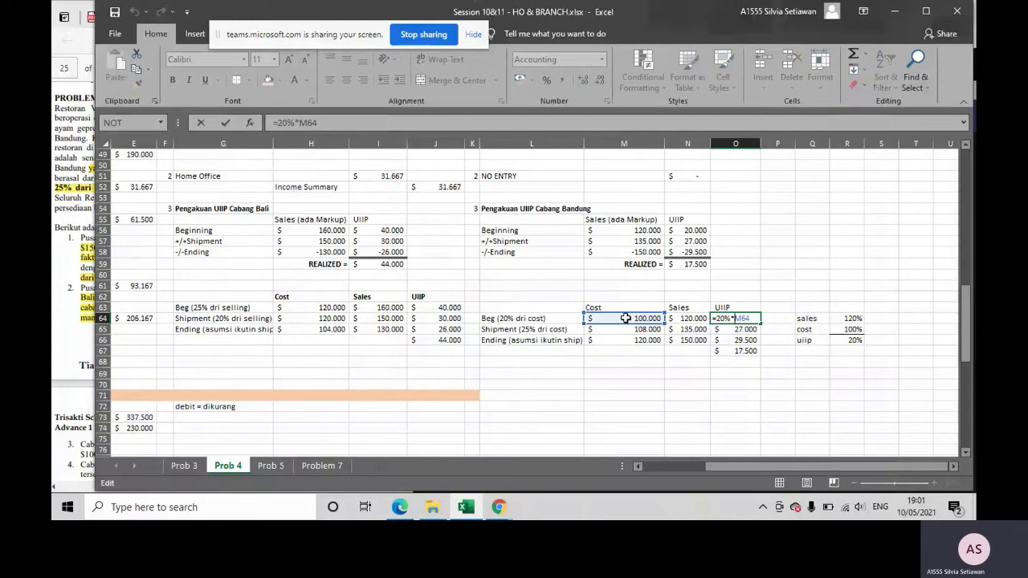
{"action": "key", "text": "Return"}
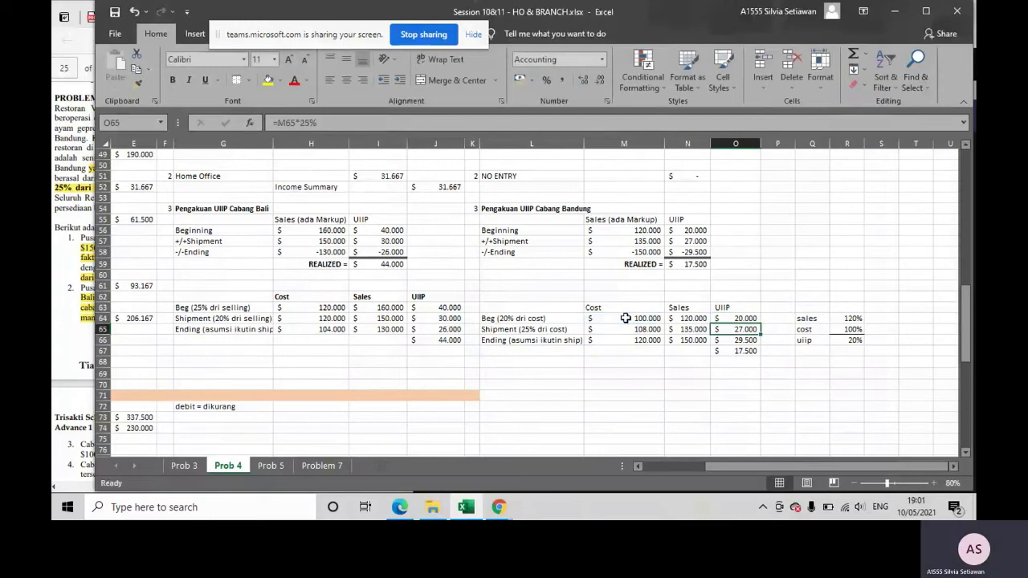
- Check Bandung's shipment invoice and profit rate in transaction 1, and inspect the formula behind its shipment Cost
{"action": "scroll", "coordinate": [625, 319], "scroll_direction": "down", "scroll_amount": 1}
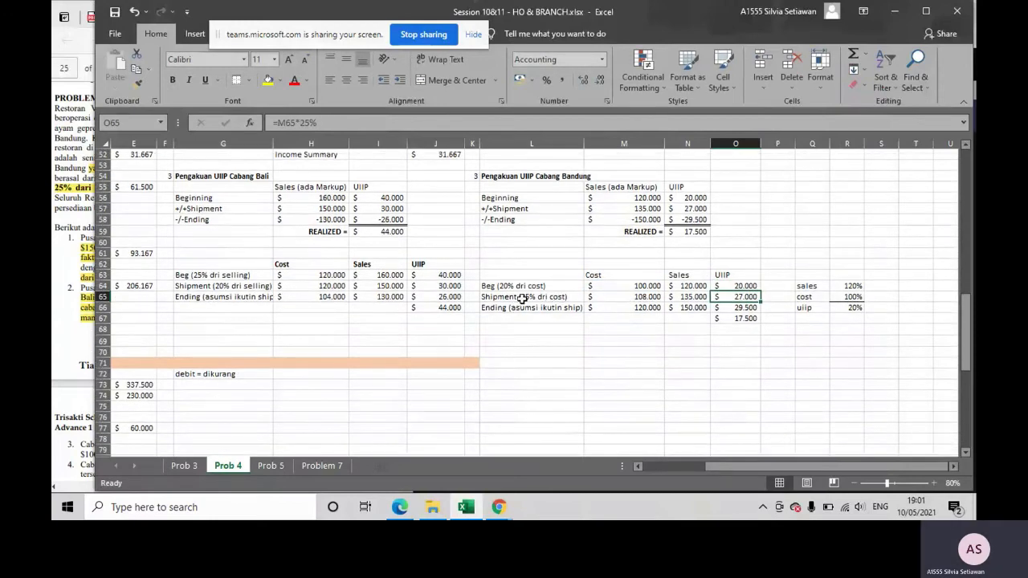
{"action": "left_click", "coordinate": [56, 255]}
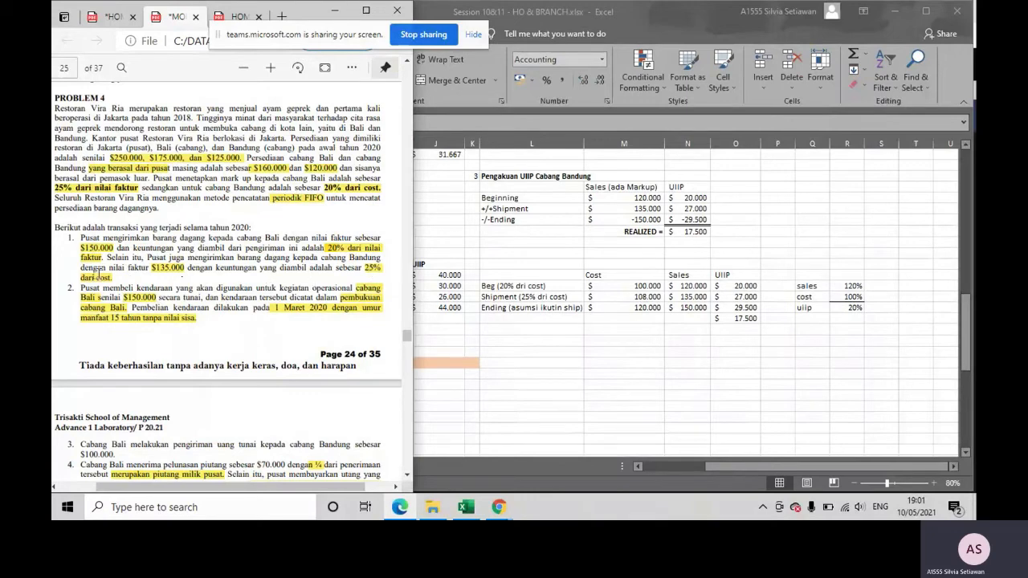
{"action": "left_click", "coordinate": [562, 325]}
{"action": "left_click", "coordinate": [624, 286]}
{"action": "left_click", "coordinate": [625, 294]}
{"action": "double_click", "coordinate": [625, 295]}
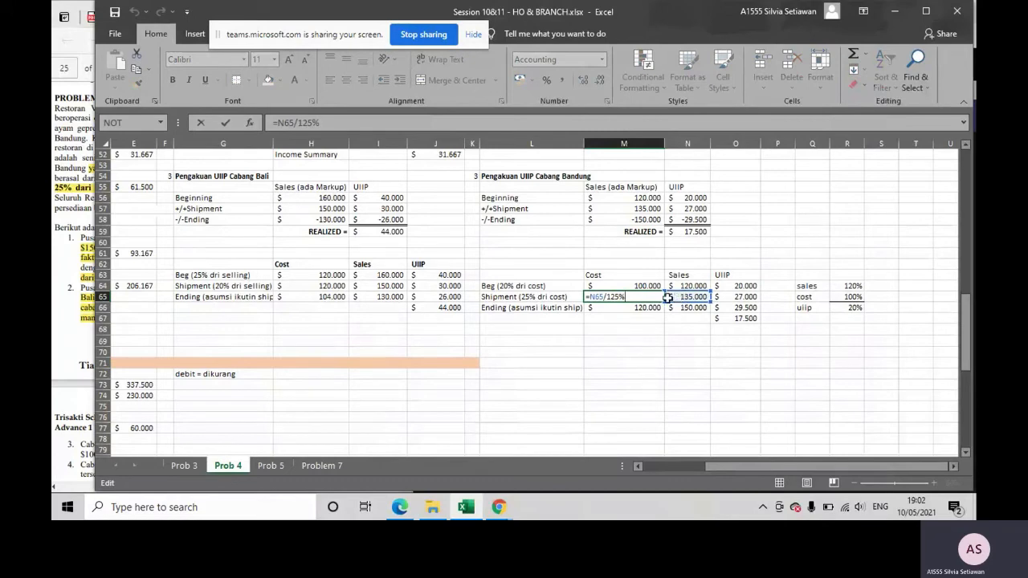
{"action": "key", "text": "Escape"}
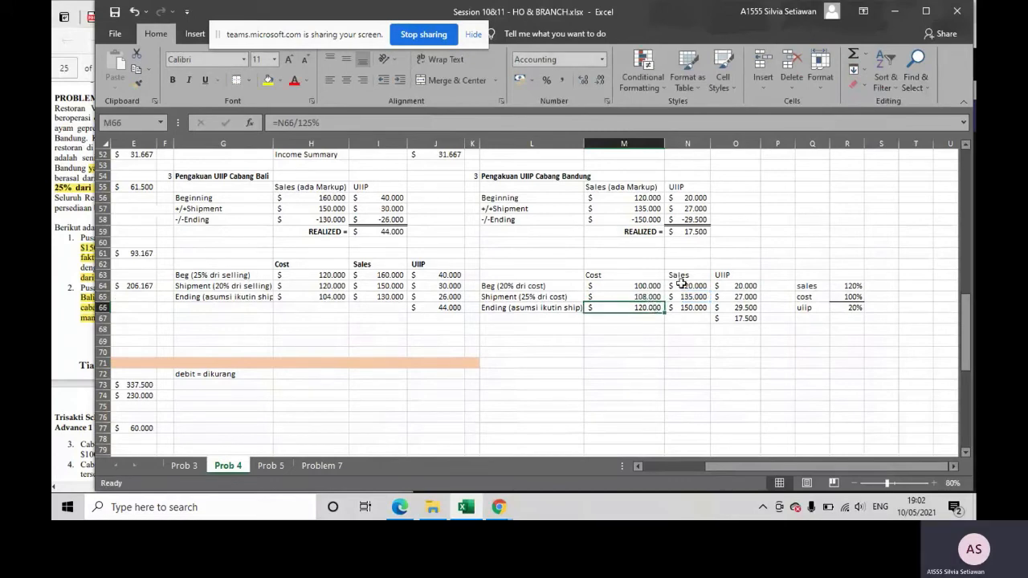
- Inspect the formula behind Bandung's shipment UIIP in the Cost, Sales and UIIP table
{"action": "left_click", "coordinate": [737, 296]}
{"action": "double_click", "coordinate": [737, 295]}
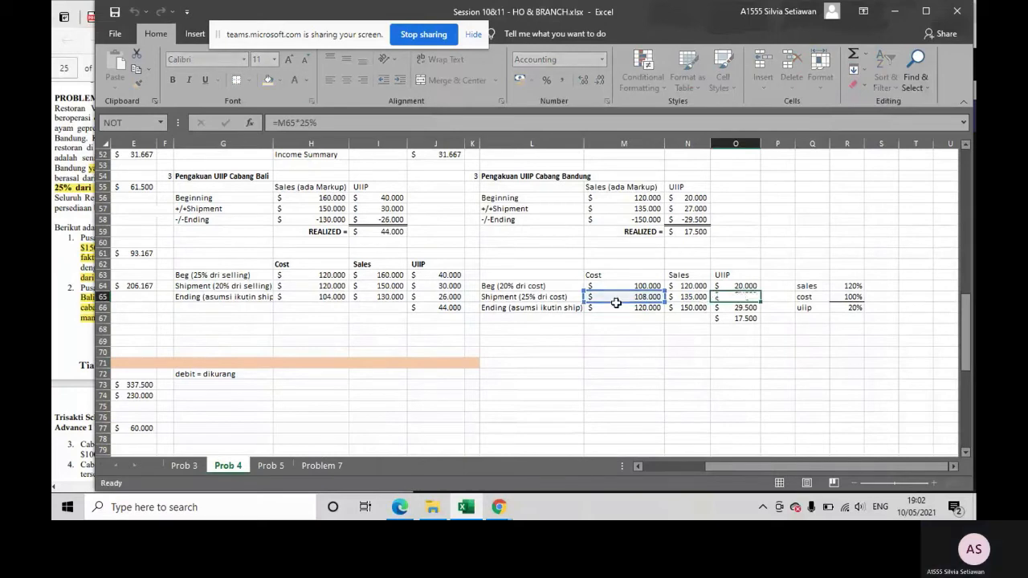
{"action": "key", "text": "Return"}
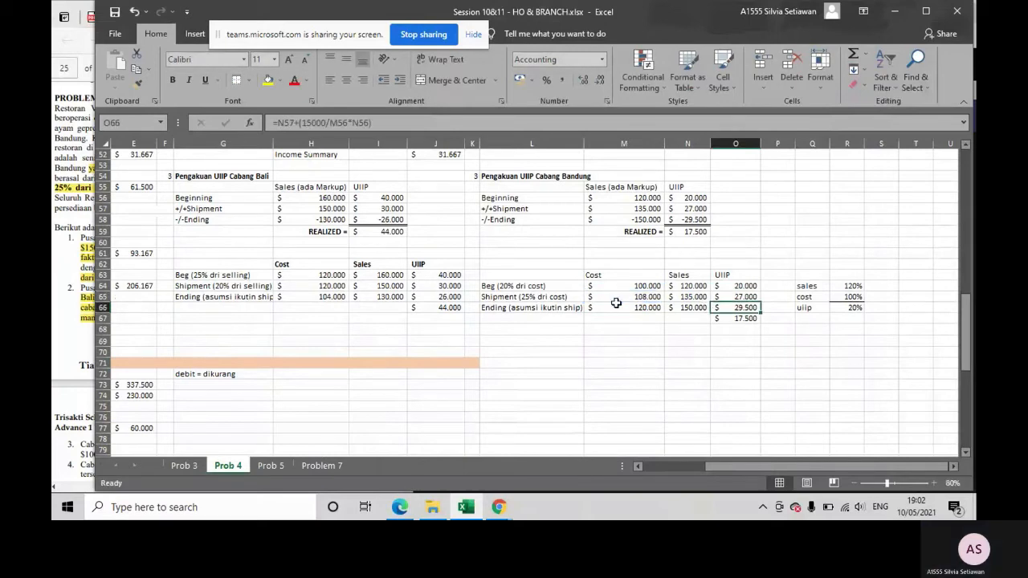
- Remove the note "(asumsi ikutin ship)" from Bandung's Ending row label
{"action": "double_click", "coordinate": [569, 308]}
{"action": "left_click_drag", "start_coordinate": [583, 308], "coordinate": [510, 306]}
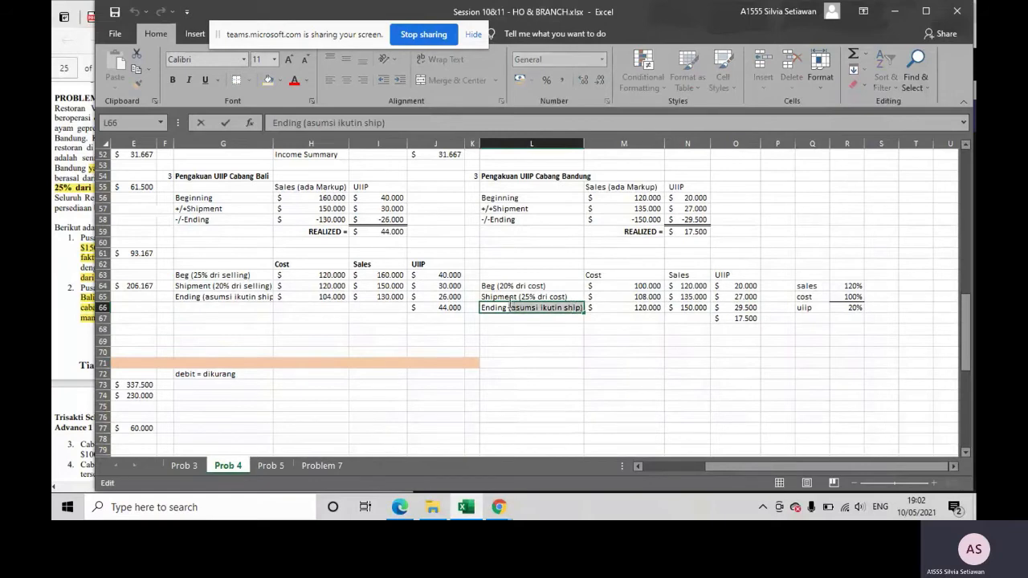
{"action": "key", "text": "BackSpace"}
{"action": "key", "text": "Return"}
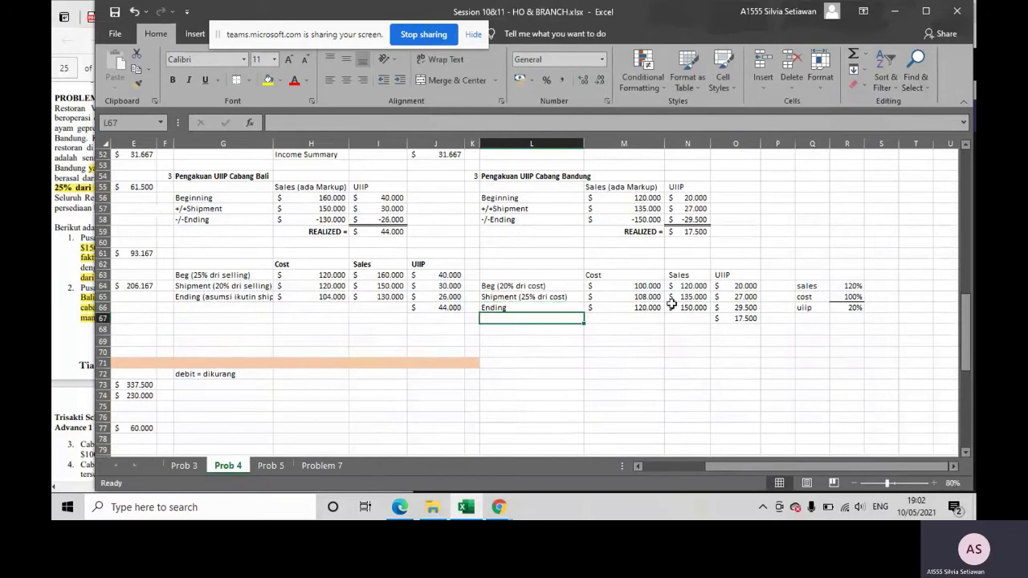
- Inspect the formulas behind Bandung's realized UIIP total and its ending inventory UIIP in the lower table
{"action": "left_click", "coordinate": [732, 318]}
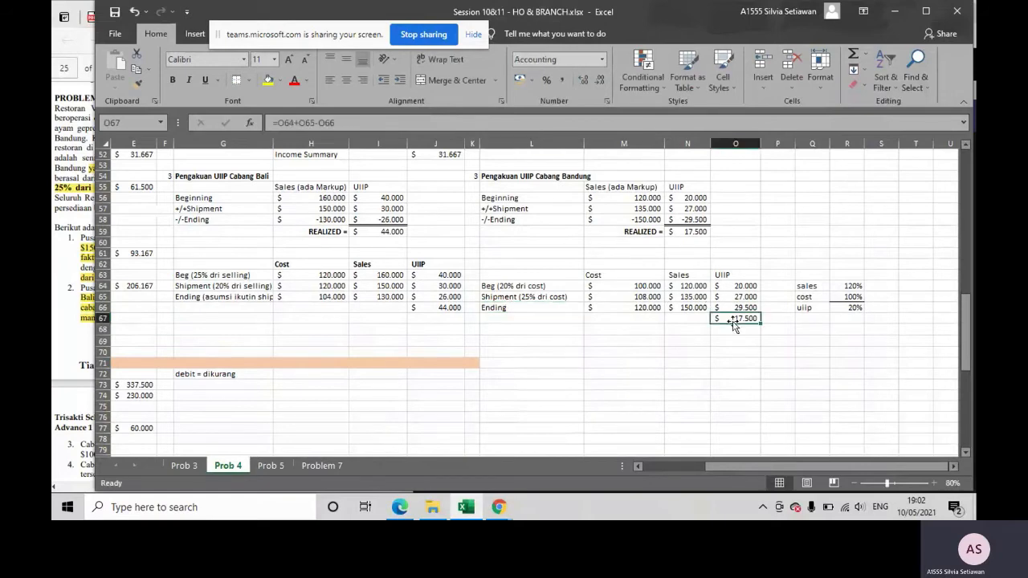
{"action": "left_click", "coordinate": [679, 298]}
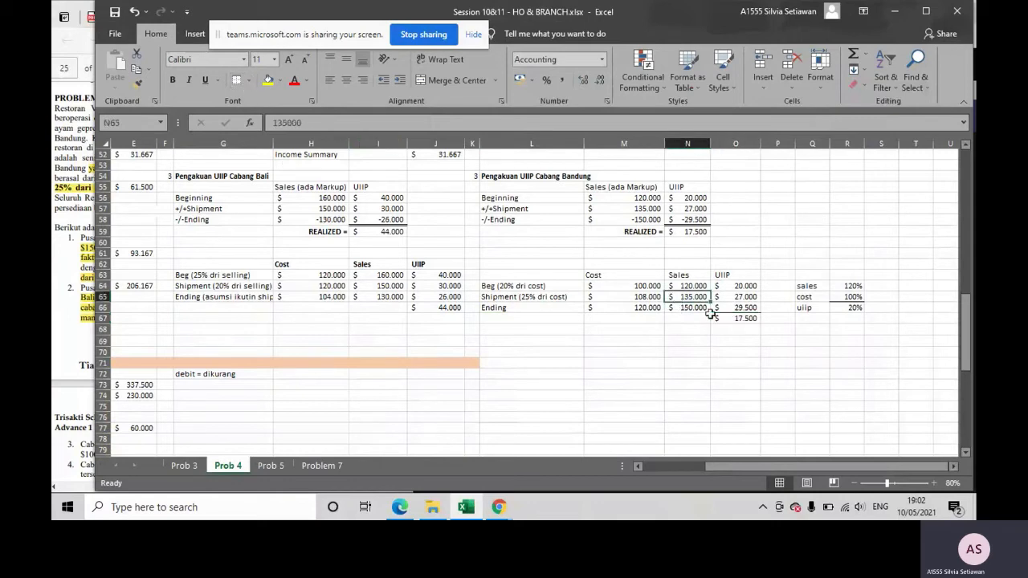
{"action": "left_click", "coordinate": [730, 307]}
{"action": "double_click", "coordinate": [731, 308]}
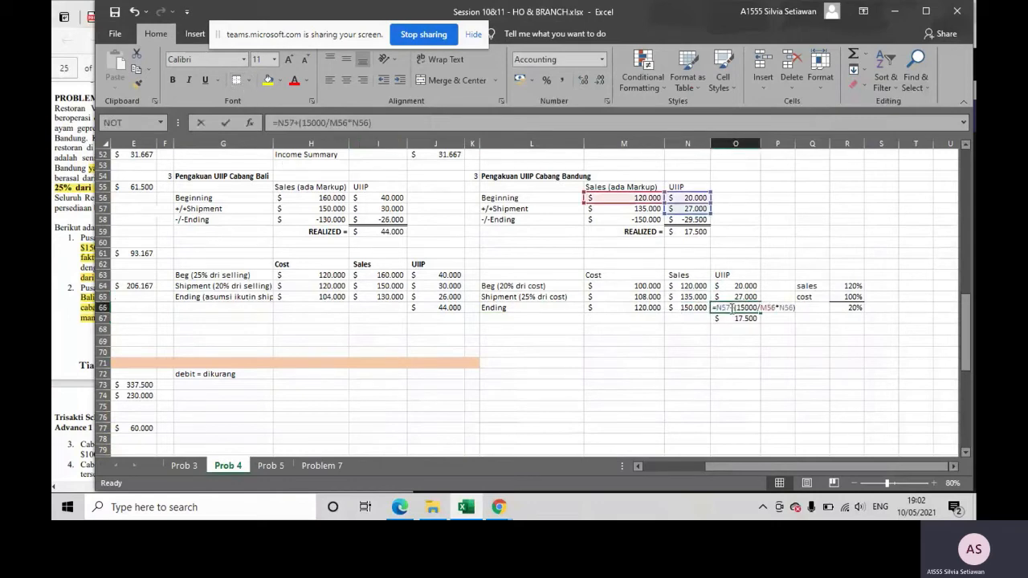
{"action": "scroll", "coordinate": [730, 307], "scroll_direction": "up", "scroll_amount": 3}
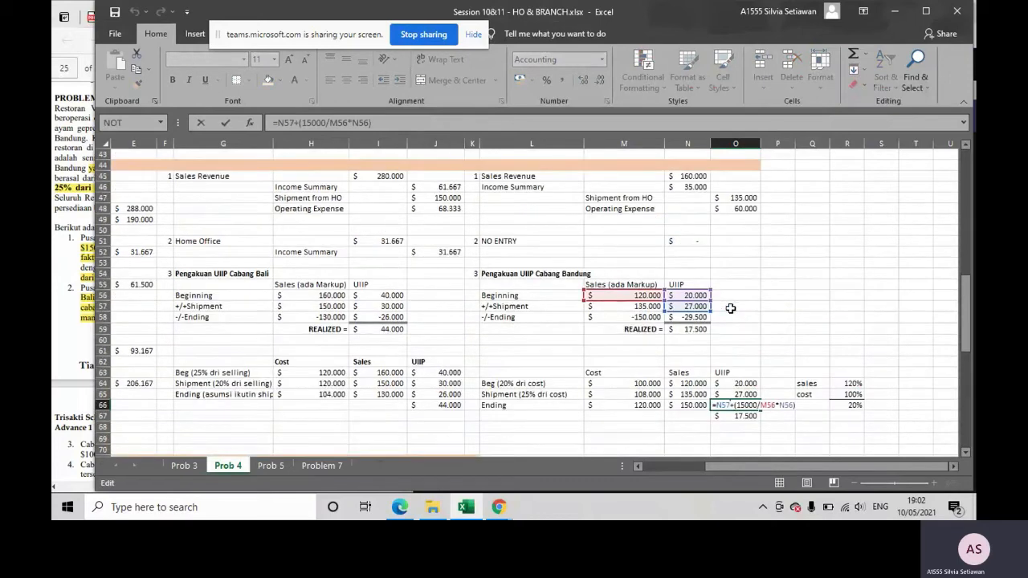
{"action": "scroll", "coordinate": [730, 307], "scroll_direction": "up", "scroll_amount": 1}
{"action": "scroll", "coordinate": [730, 308], "scroll_direction": "down", "scroll_amount": 1}
{"action": "scroll", "coordinate": [731, 308], "scroll_direction": "down", "scroll_amount": 1}
{"action": "left_click", "coordinate": [730, 394]}
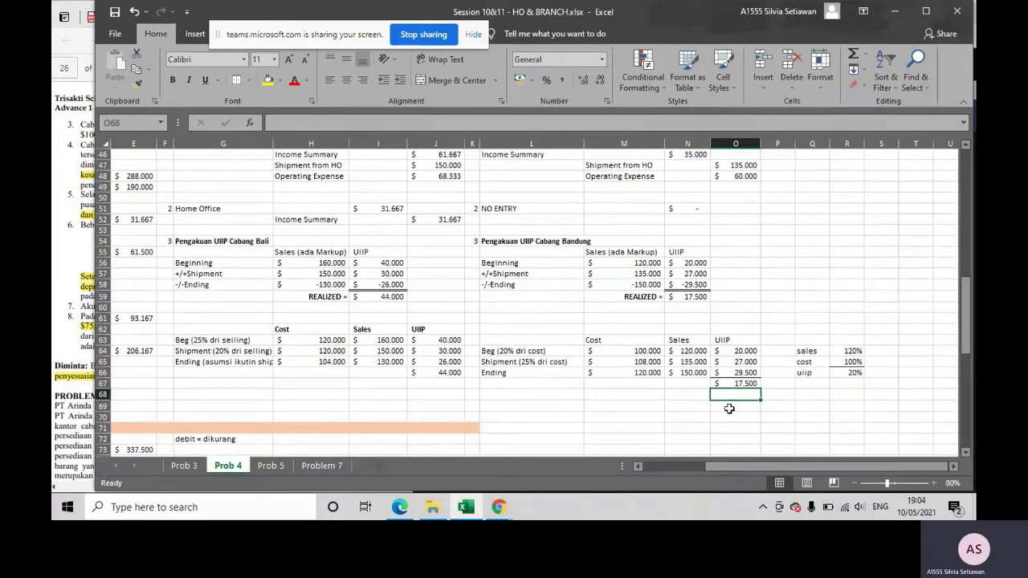
- Check Bandung's ending inventory from HO and its transaction 1 shipment amount, and inspect the upper table's shipment UIIP formula
{"action": "scroll", "coordinate": [723, 413], "scroll_direction": "up", "scroll_amount": 3}
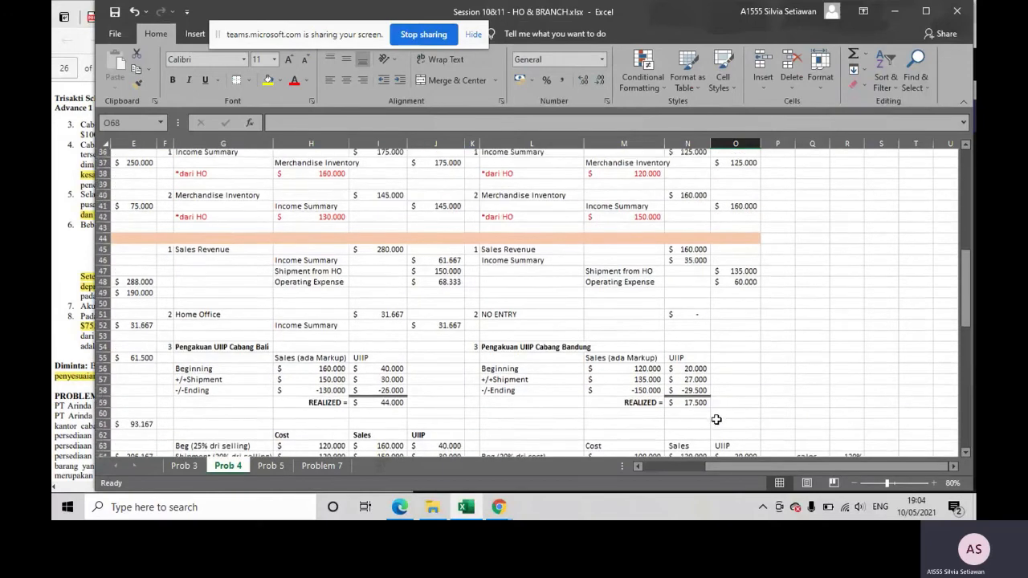
{"action": "scroll", "coordinate": [716, 420], "scroll_direction": "up", "scroll_amount": 2}
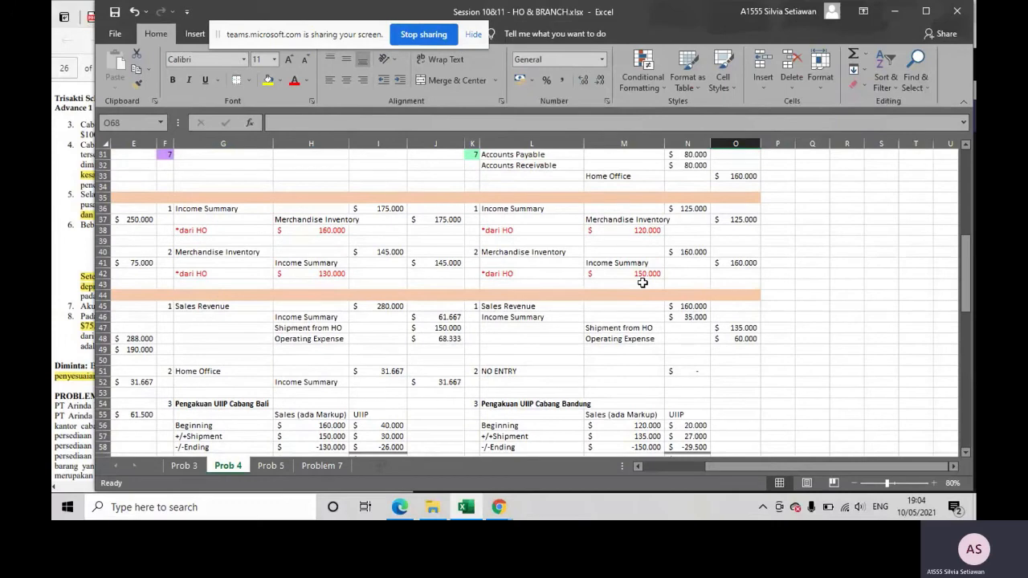
{"action": "key", "text": "ctrl"}
{"action": "scroll", "coordinate": [634, 256], "scroll_direction": "up", "scroll_amount": 10}
{"action": "key", "text": "ctrl"}
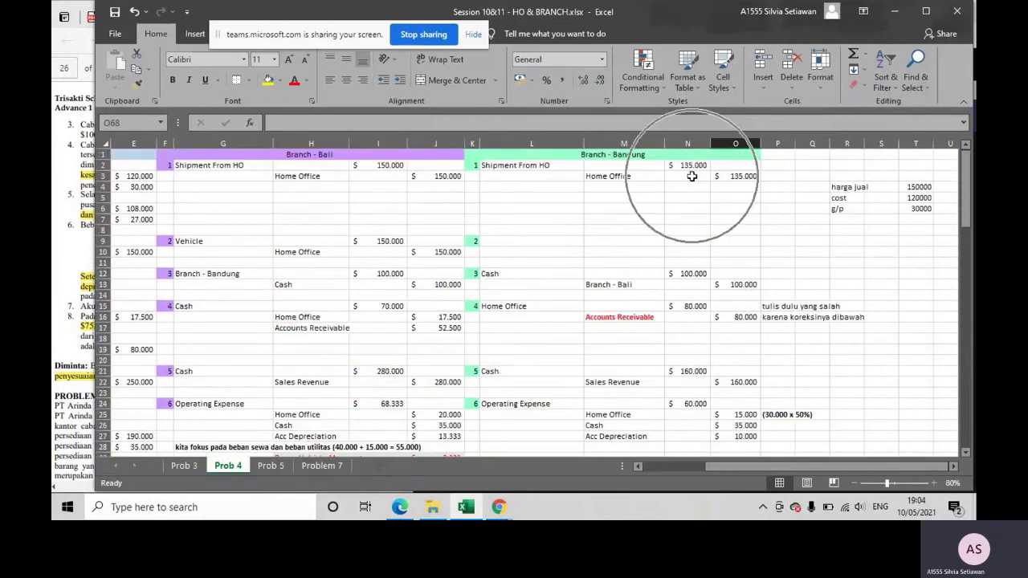
{"action": "scroll", "coordinate": [730, 283], "scroll_direction": "down", "scroll_amount": 16}
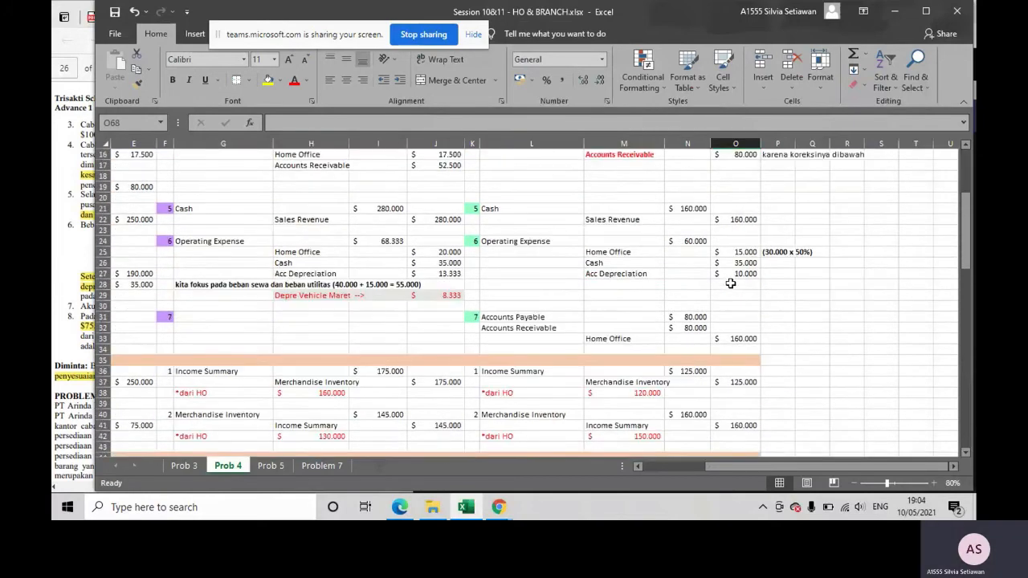
{"action": "scroll", "coordinate": [730, 283], "scroll_direction": "up", "scroll_amount": 1}
{"action": "key", "text": "ctrl"}
{"action": "left_click", "coordinate": [673, 274]}
{"action": "key", "text": "ctrl"}
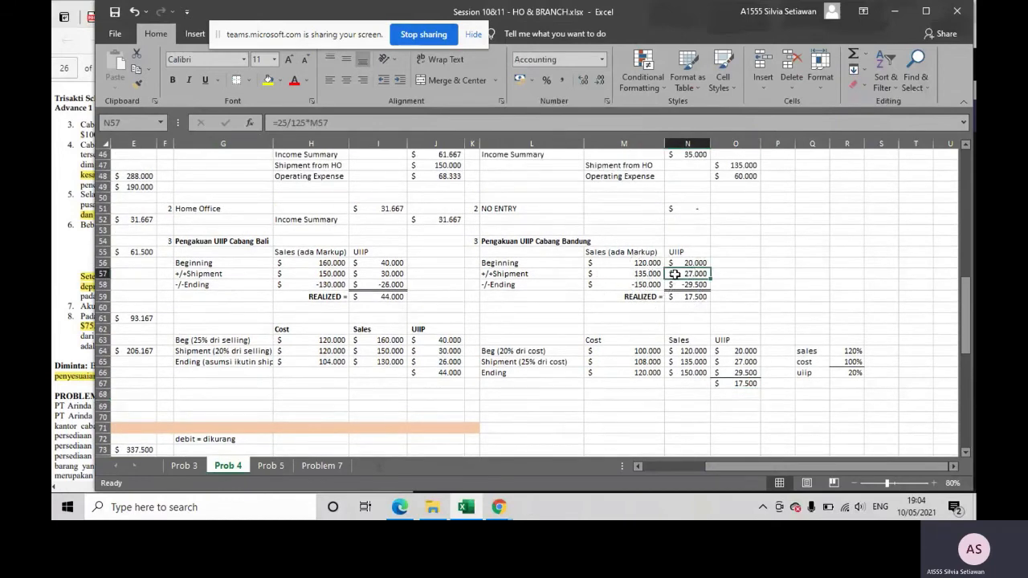
- Examine how Bandung's ending UIIP formula combines the shipment UIIP with a share of the beginning UIIP
{"action": "double_click", "coordinate": [727, 373]}
{"action": "key", "text": "ctrl"}
{"action": "key", "text": "ctrl"}
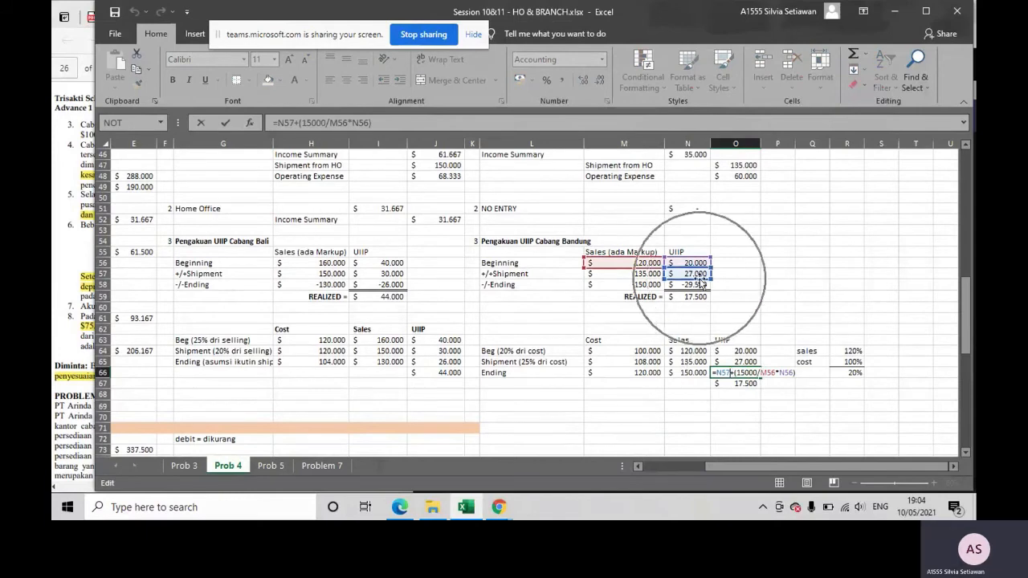
{"action": "key", "text": "ctrl"}
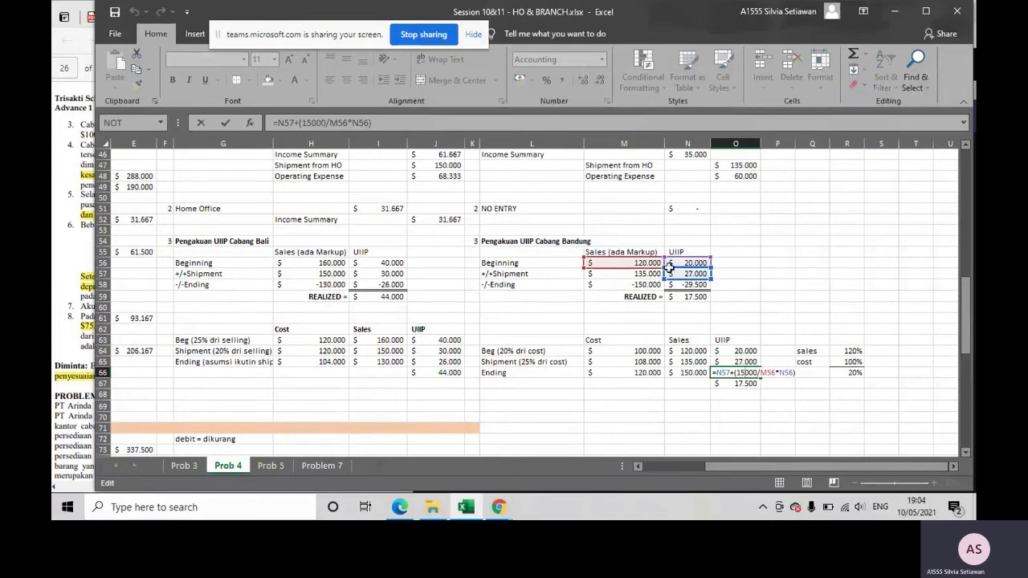
{"action": "key", "text": "Return"}
- Review the home office's closing entry 3 and inspect the formula behind its UIIP debit
{"action": "left_click_drag", "start_coordinate": [713, 465], "coordinate": [666, 464]}
{"action": "scroll", "coordinate": [240, 331], "scroll_direction": "down", "scroll_amount": 2}
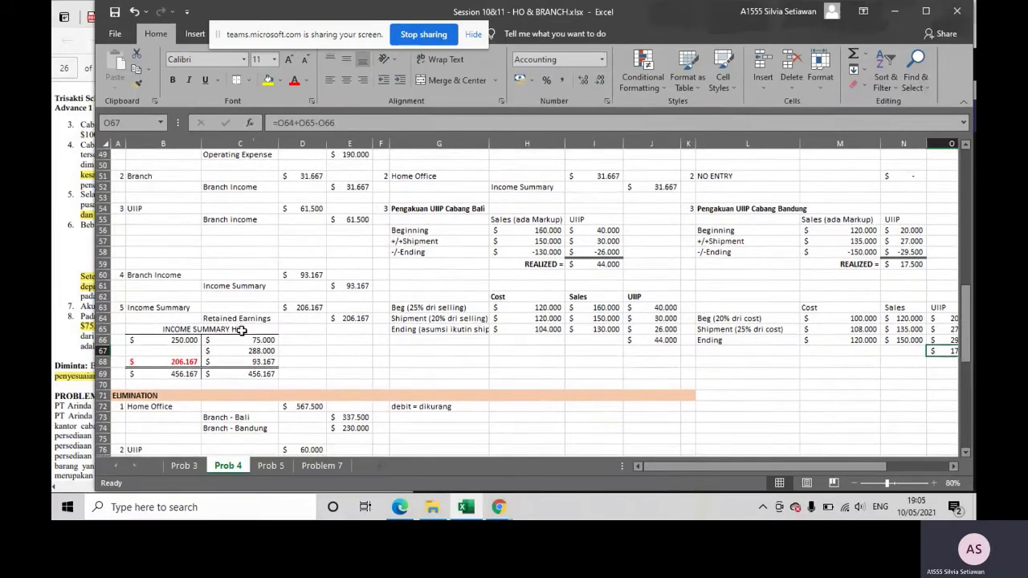
{"action": "scroll", "coordinate": [240, 330], "scroll_direction": "up", "scroll_amount": 1}
{"action": "left_click_drag", "start_coordinate": [178, 210], "coordinate": [341, 219]}
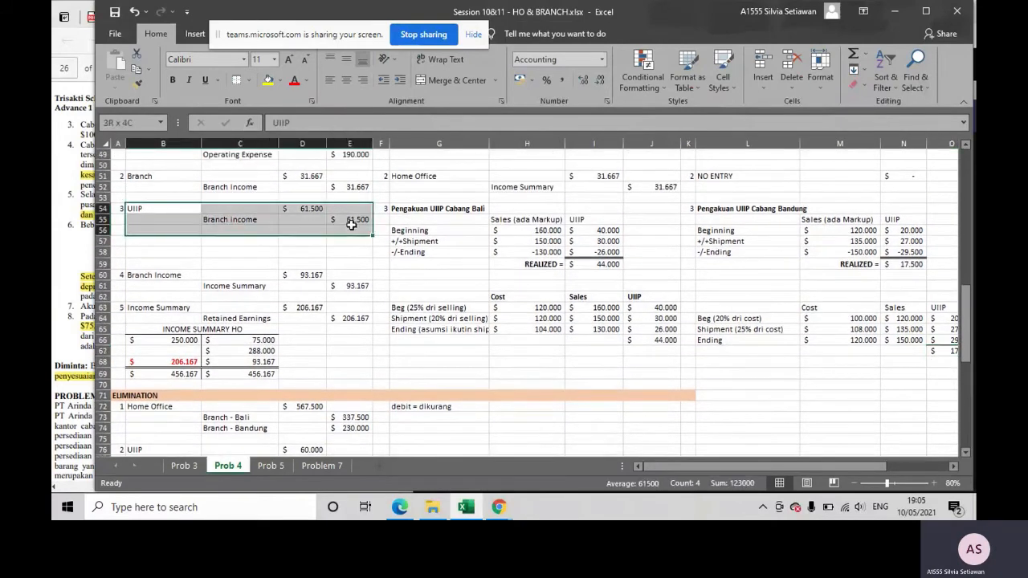
{"action": "left_click", "coordinate": [321, 209]}
{"action": "double_click", "coordinate": [321, 209]}
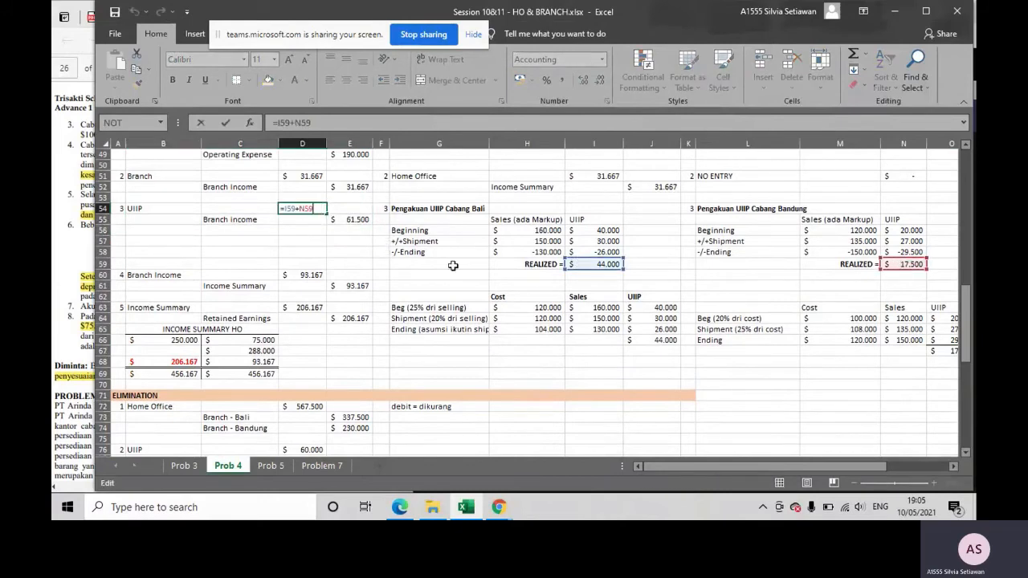
{"action": "key", "text": "Return"}
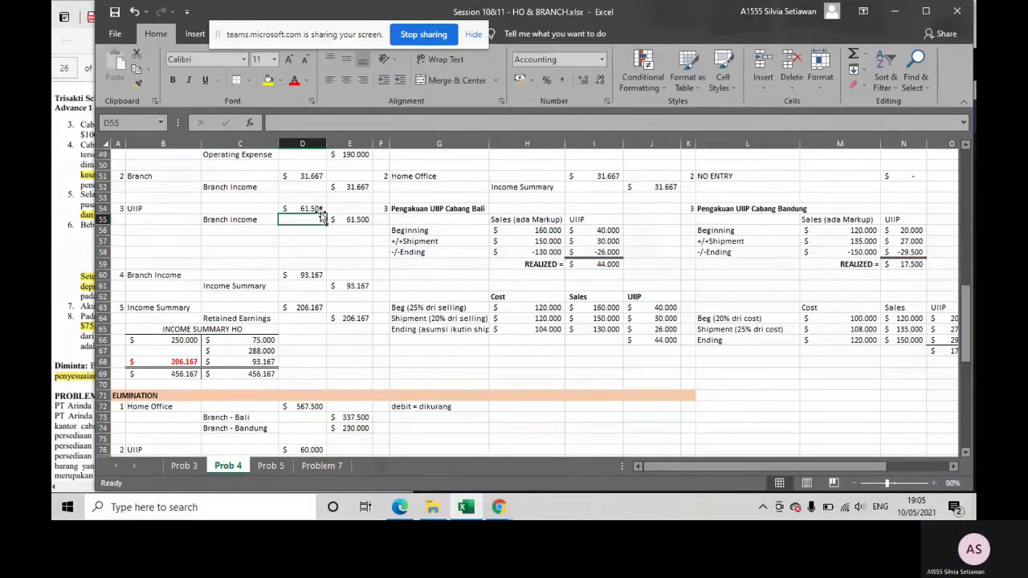
{"action": "left_click_drag", "start_coordinate": [156, 211], "coordinate": [235, 220]}
{"action": "left_click", "coordinate": [212, 253]}
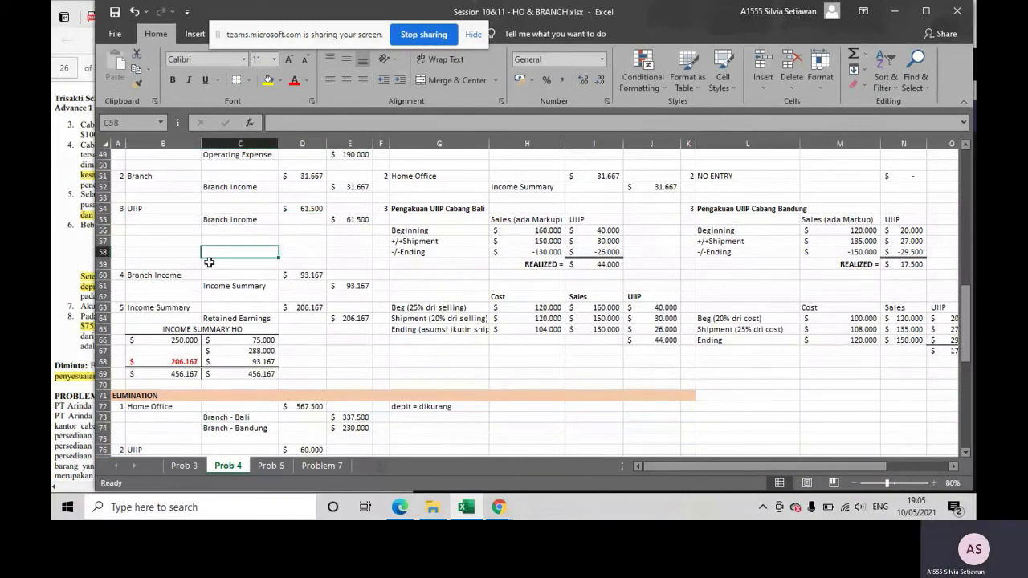
- Select Branch Income in closing entry 4 and look up its closing in the reference PDF's Jurnal Penutup table
{"action": "scroll", "coordinate": [209, 265], "scroll_direction": "down", "scroll_amount": 1}
{"action": "left_click", "coordinate": [178, 243]}
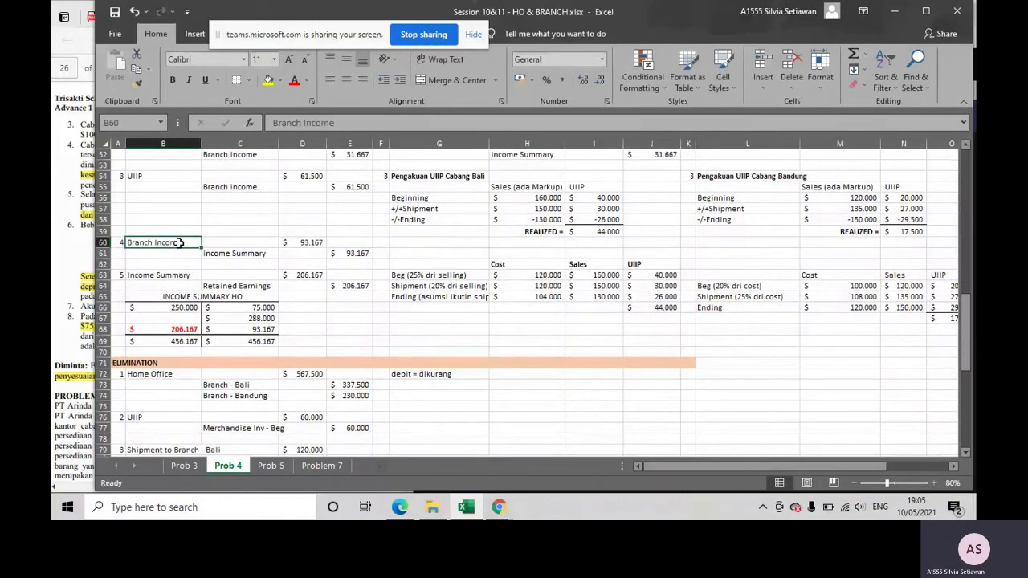
{"action": "left_click", "coordinate": [56, 256]}
{"action": "scroll", "coordinate": [195, 282], "scroll_direction": "down", "scroll_amount": 15}
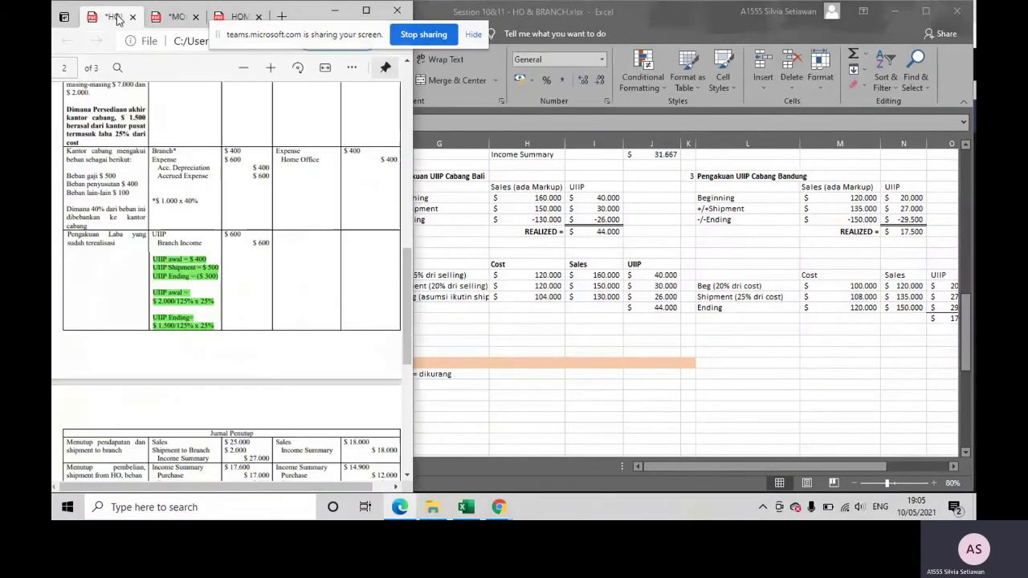
{"action": "scroll", "coordinate": [195, 283], "scroll_direction": "down", "scroll_amount": 1}
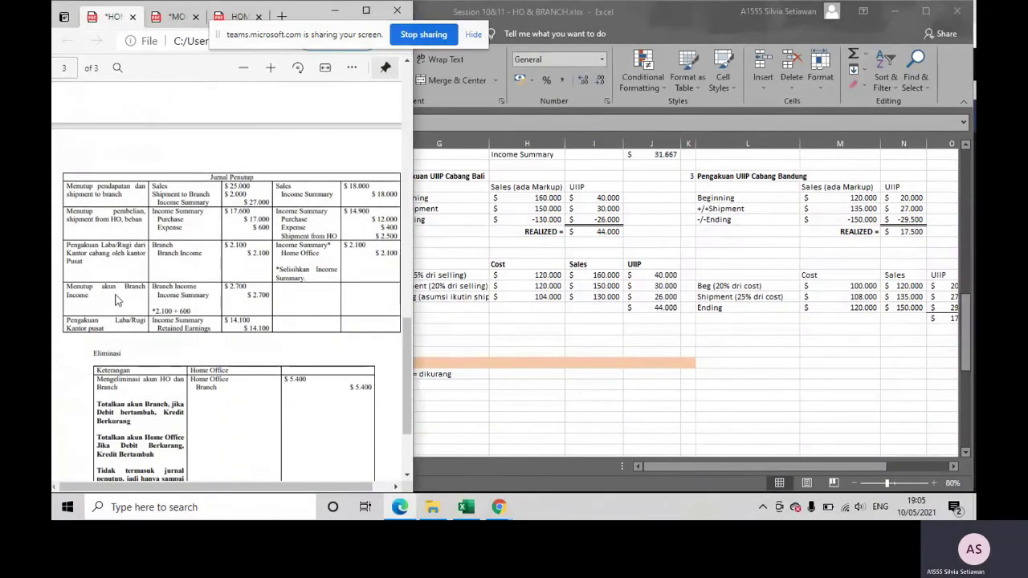
{"action": "key", "text": "ctrl"}
{"action": "key", "text": "ctrl"}
{"action": "key", "text": "ctrl"}
{"action": "key", "text": "ctrl"}
{"action": "left_click", "coordinate": [477, 336]}
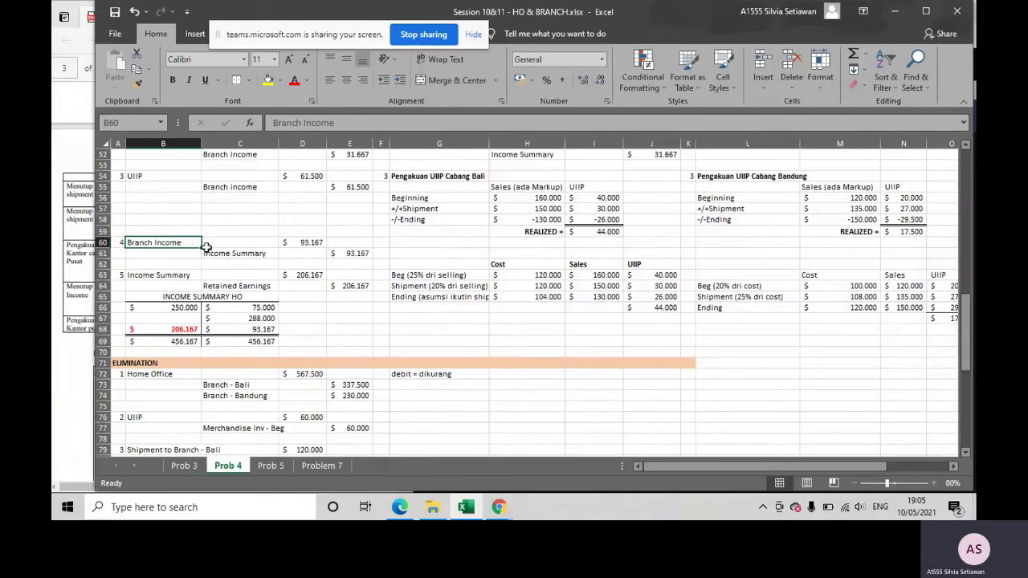
- Inspect the formula behind entry 4's Branch Income debit and review the Income Summary and Retained Earnings accounts of entry 5
{"action": "double_click", "coordinate": [311, 243]}
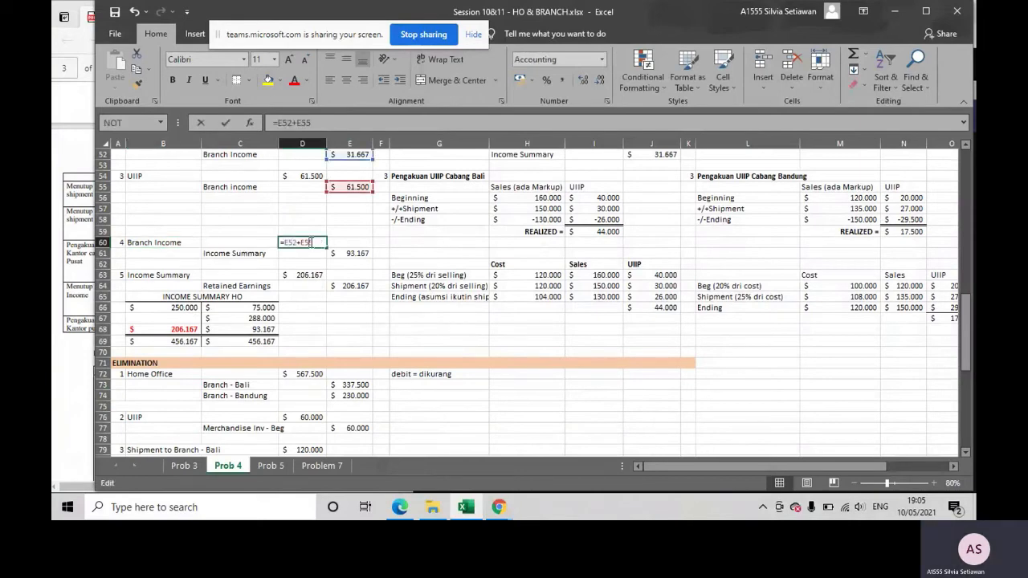
{"action": "scroll", "coordinate": [339, 252], "scroll_direction": "up", "scroll_amount": 1}
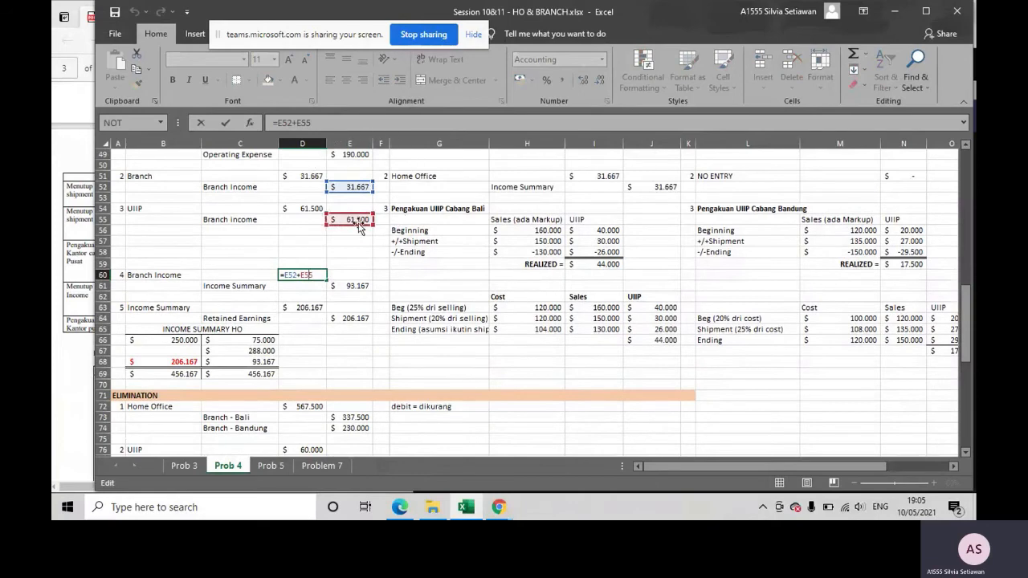
{"action": "key", "text": "Return"}
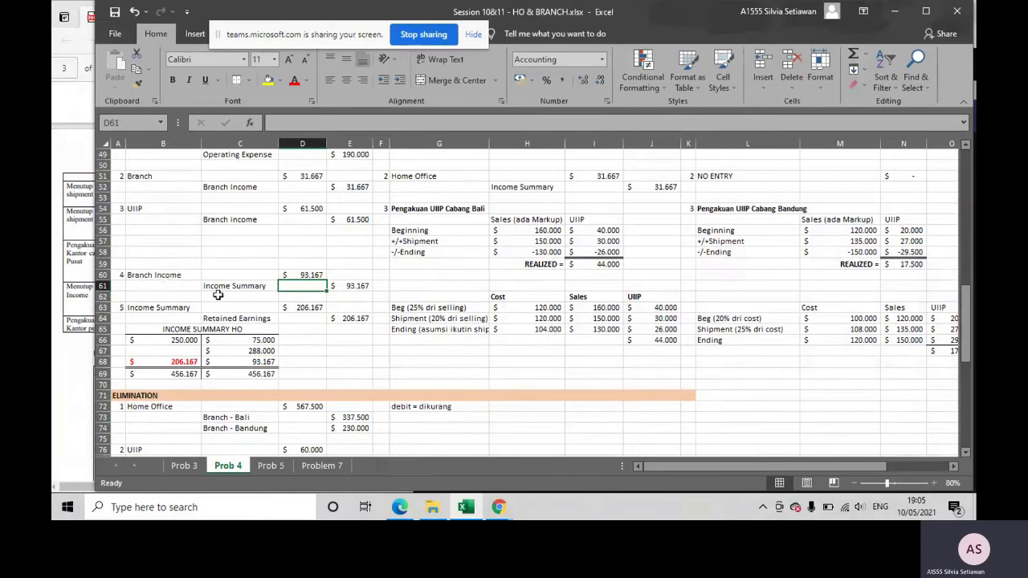
{"action": "scroll", "coordinate": [317, 327], "scroll_direction": "down", "scroll_amount": 2}
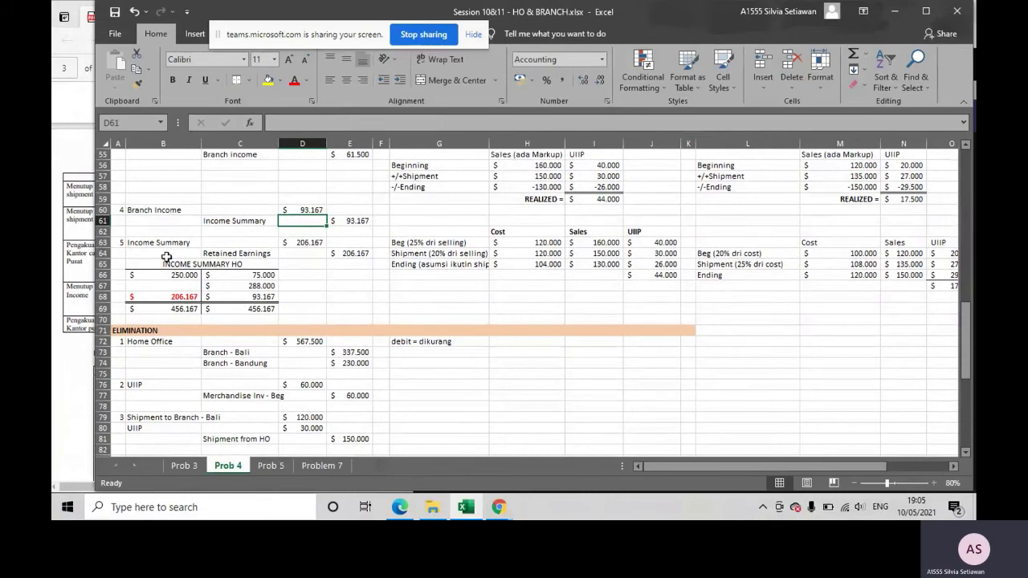
{"action": "left_click", "coordinate": [182, 242]}
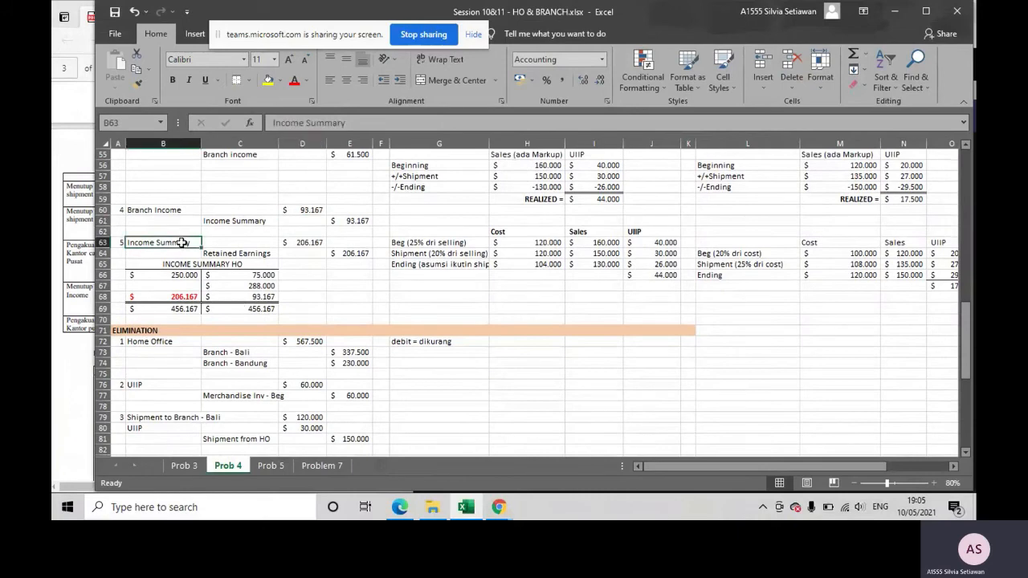
{"action": "left_click", "coordinate": [232, 253]}
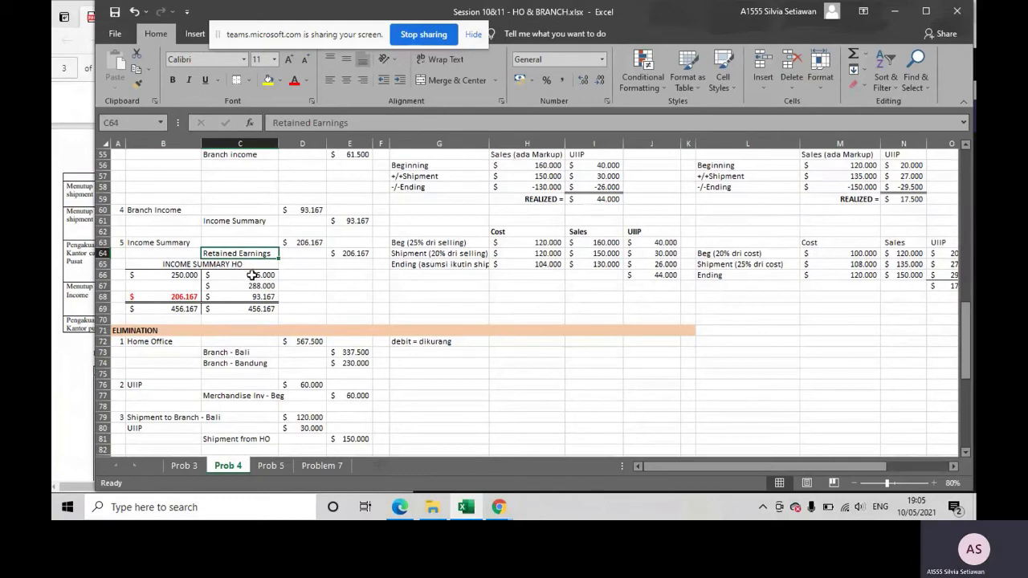
- Check that the first two credits in the INCOME SUMMARY HO T-account reference the earlier Income Summary credits, =E41 and =E48
{"action": "left_click", "coordinate": [252, 275]}
{"action": "type", "text": "="}
{"action": "scroll", "coordinate": [257, 273], "scroll_direction": "up", "scroll_amount": 7}
{"action": "left_click", "coordinate": [344, 232]}
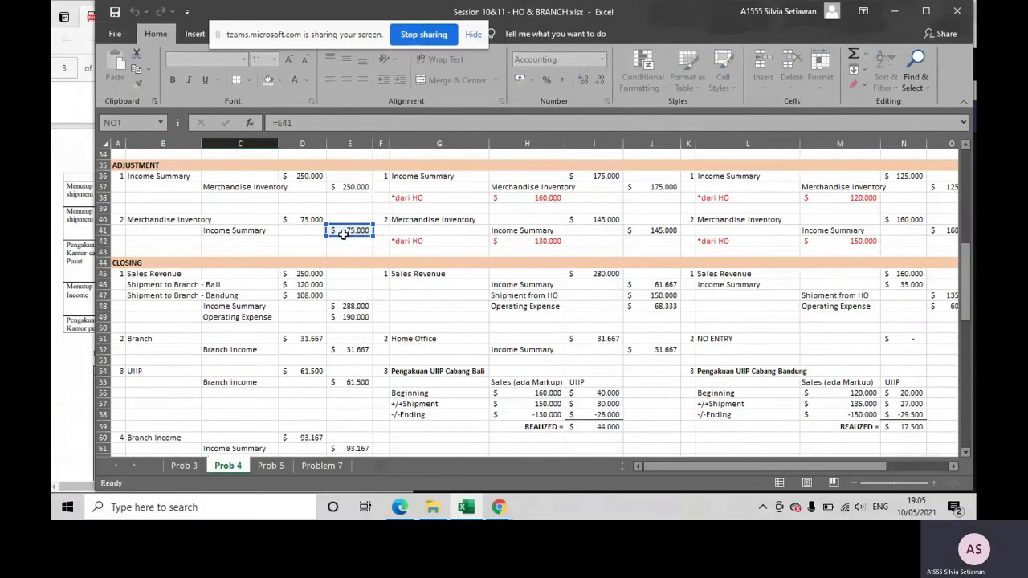
{"action": "key", "text": "Return"}
{"action": "type", "text": "=E48"}
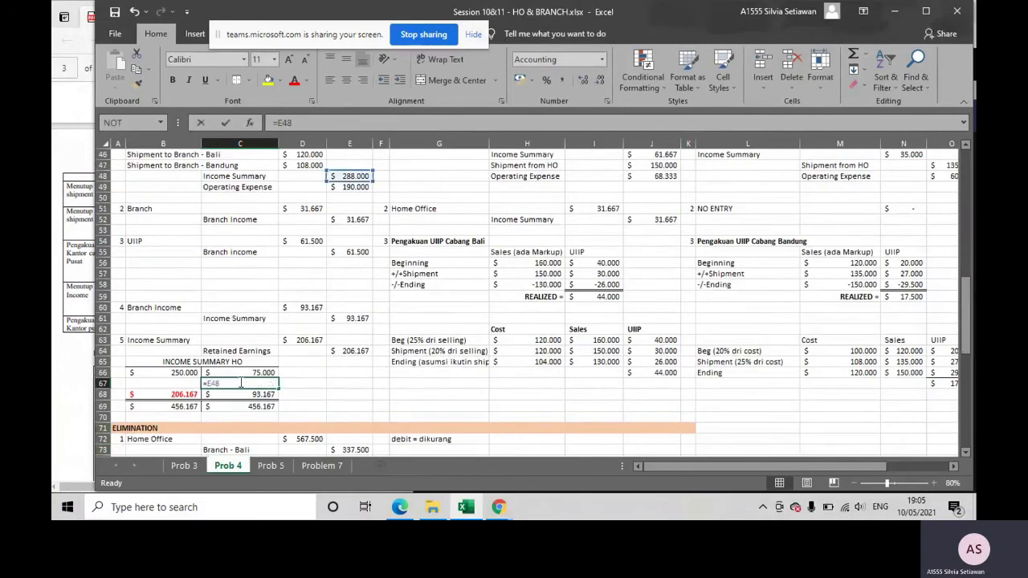
{"action": "scroll", "coordinate": [361, 256], "scroll_direction": "up", "scroll_amount": 2}
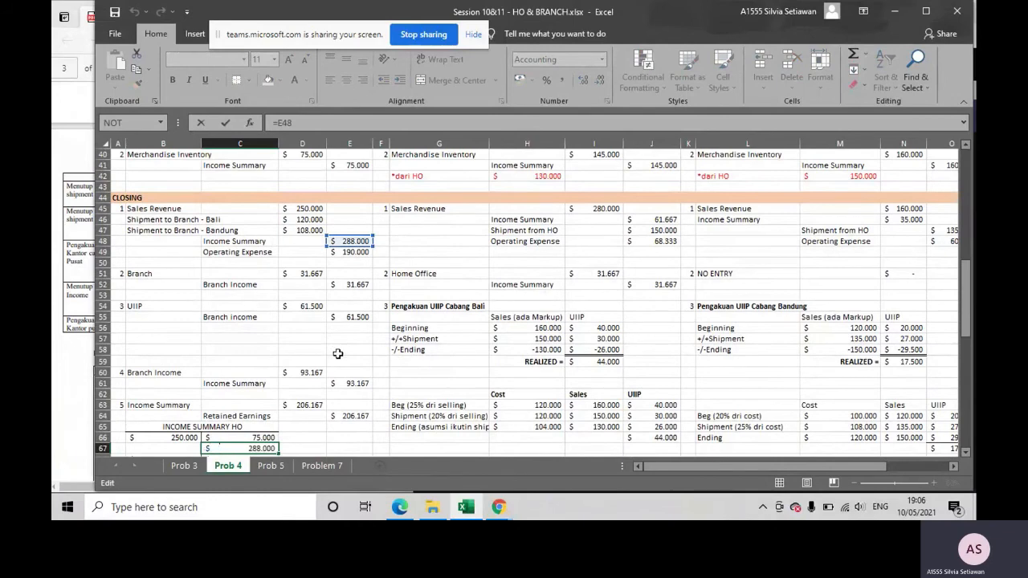
{"action": "scroll", "coordinate": [337, 353], "scroll_direction": "down", "scroll_amount": 4}
{"action": "key", "text": "Return"}
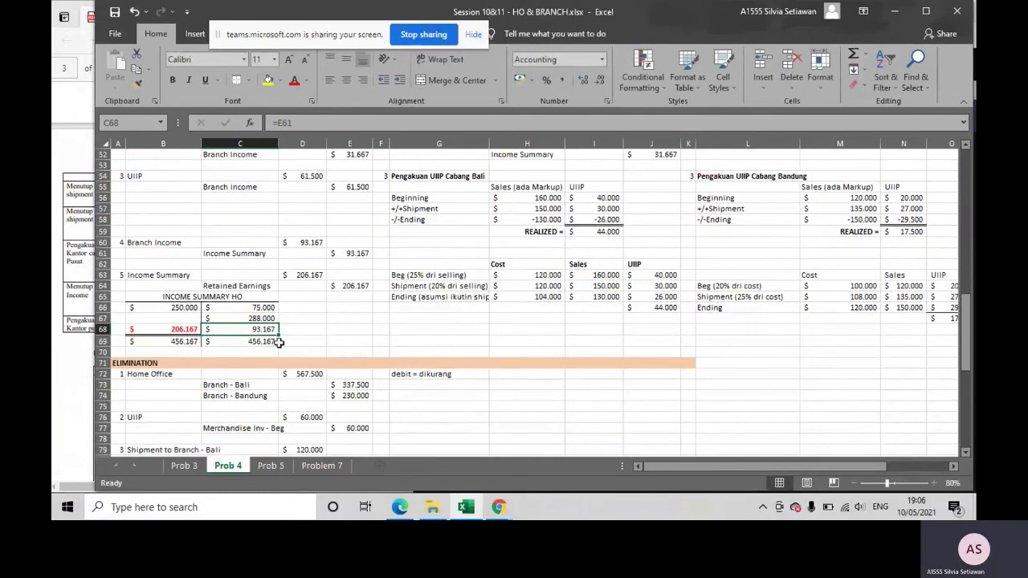
- Trace the third credit and the first debit of the INCOME SUMMARY HO T-account to their source journal entries
{"action": "double_click", "coordinate": [267, 327]}
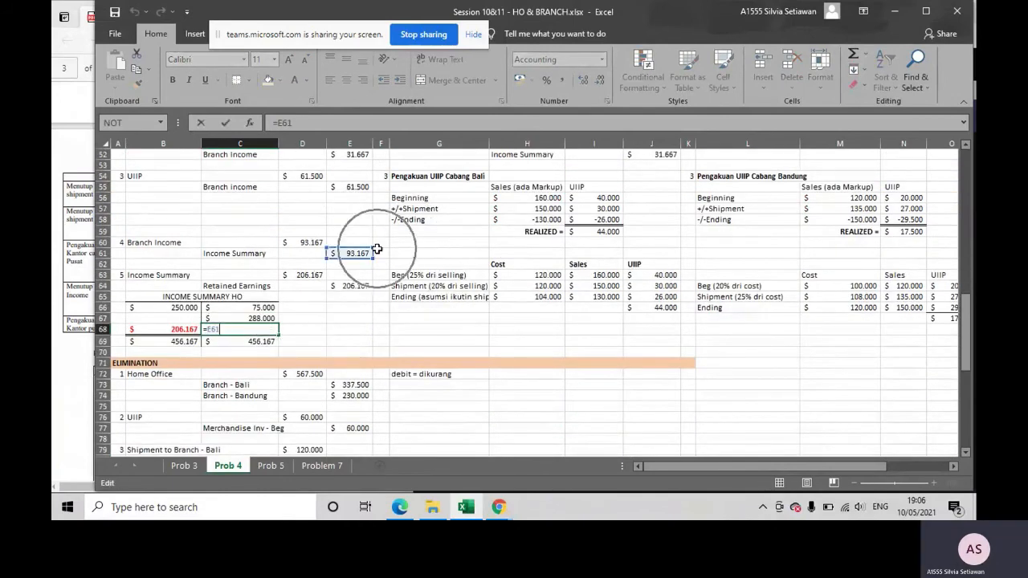
{"action": "key", "text": "Return"}
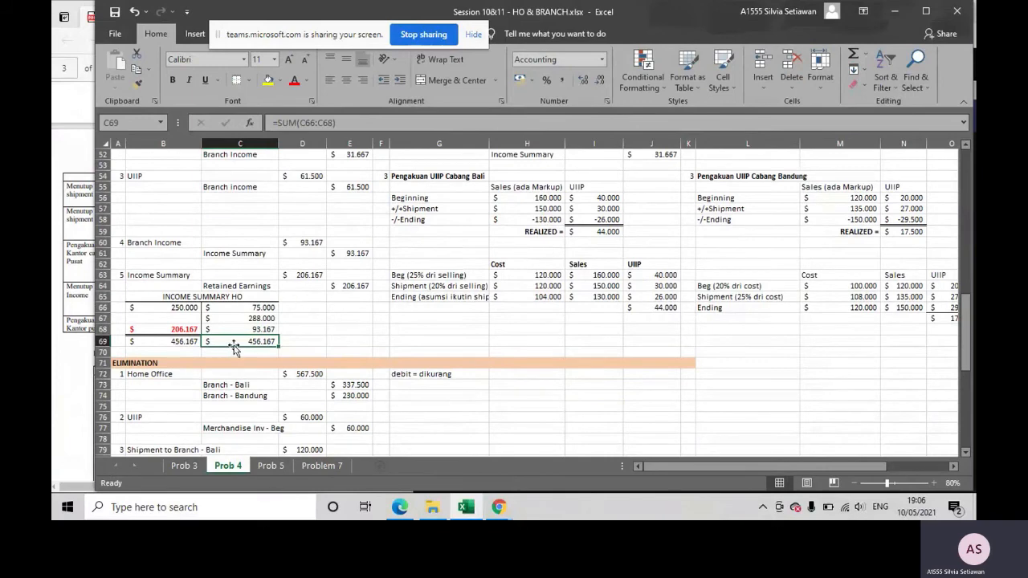
{"action": "double_click", "coordinate": [195, 308]}
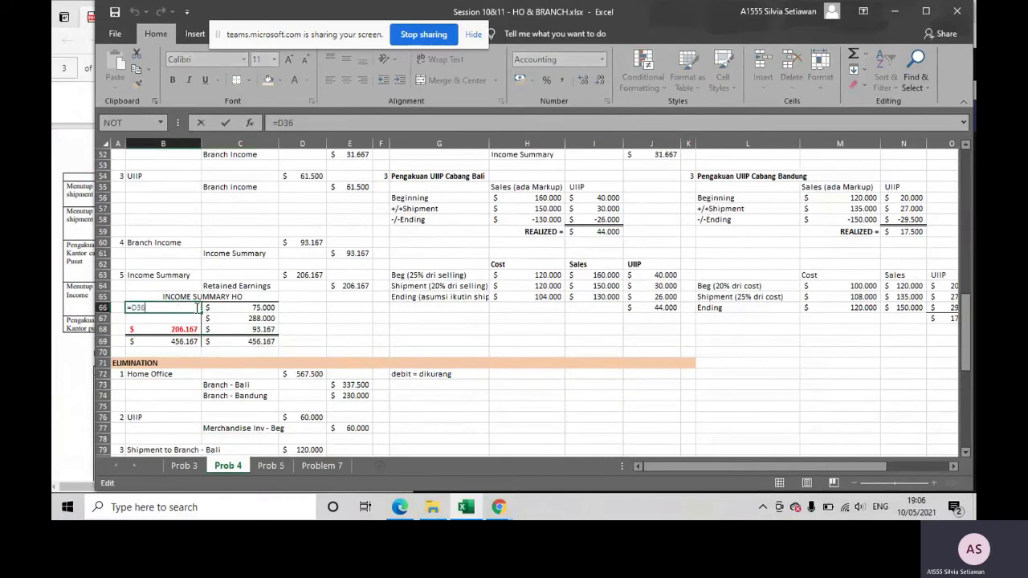
{"action": "scroll", "coordinate": [195, 308], "scroll_direction": "up", "scroll_amount": 1}
{"action": "scroll", "coordinate": [195, 308], "scroll_direction": "up", "scroll_amount": 7}
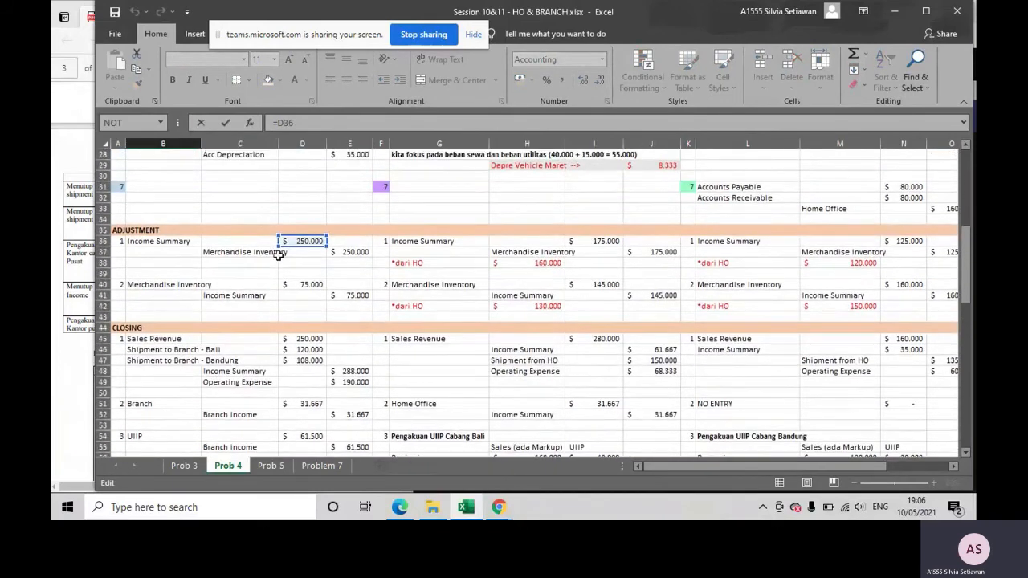
{"action": "scroll", "coordinate": [278, 254], "scroll_direction": "down", "scroll_amount": 11}
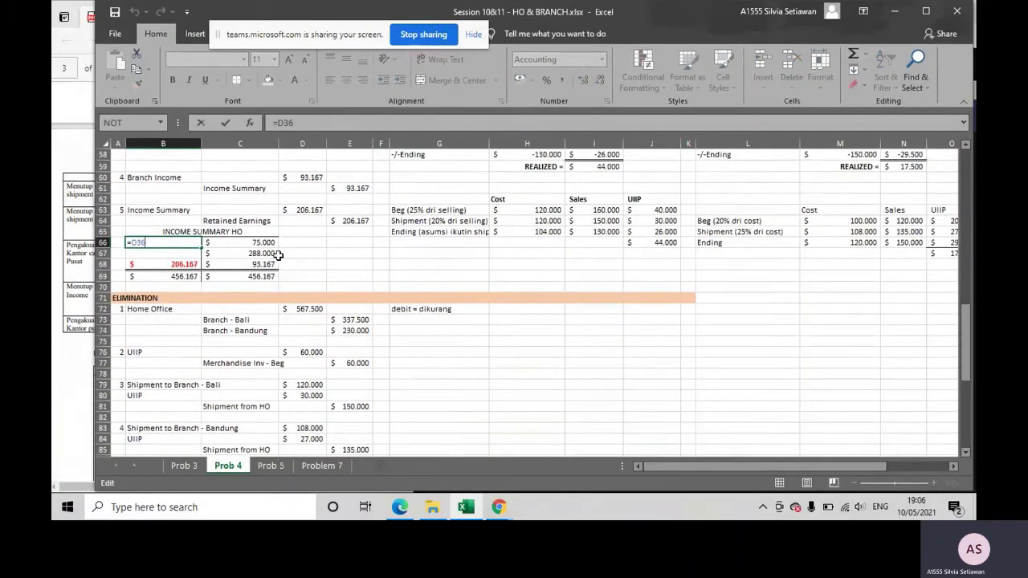
{"action": "key", "text": "Return"}
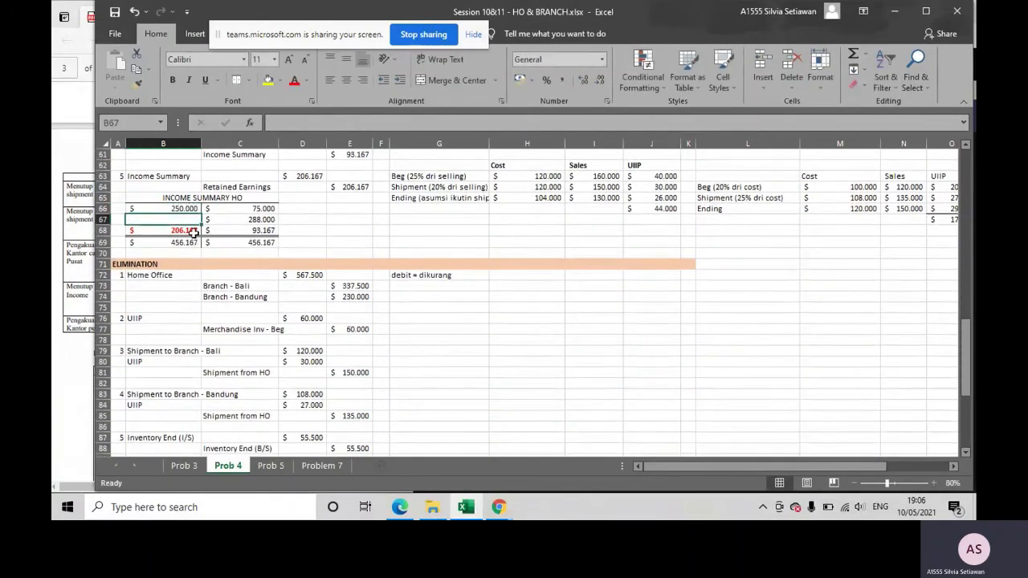
- Inspect the T-account's red balancing figure and the Income Summary and Retained Earnings amounts of closing entry 5
{"action": "left_click", "coordinate": [192, 232]}
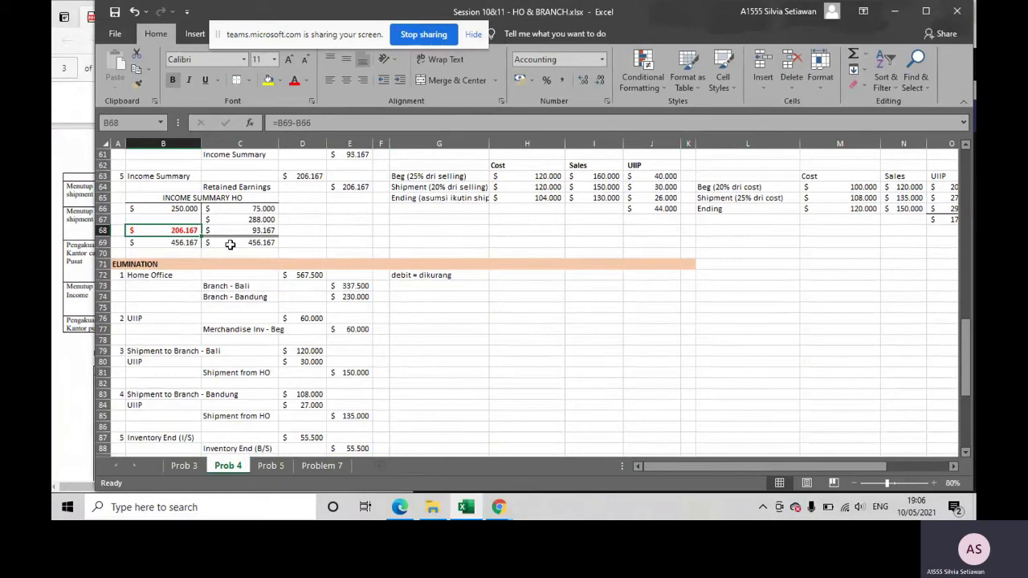
{"action": "scroll", "coordinate": [251, 248], "scroll_direction": "up", "scroll_amount": 1}
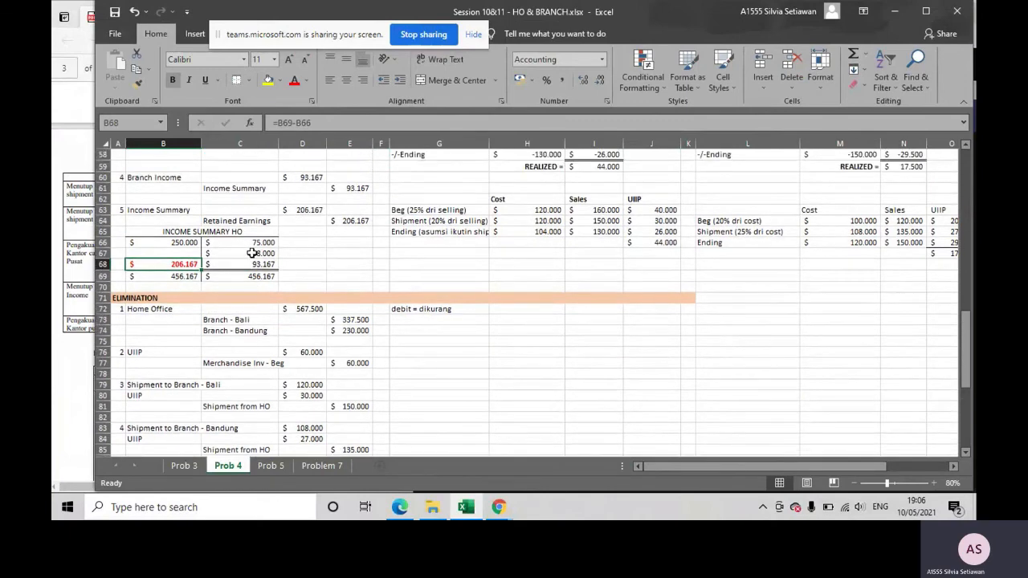
{"action": "left_click", "coordinate": [178, 209]}
{"action": "left_click", "coordinate": [302, 209]}
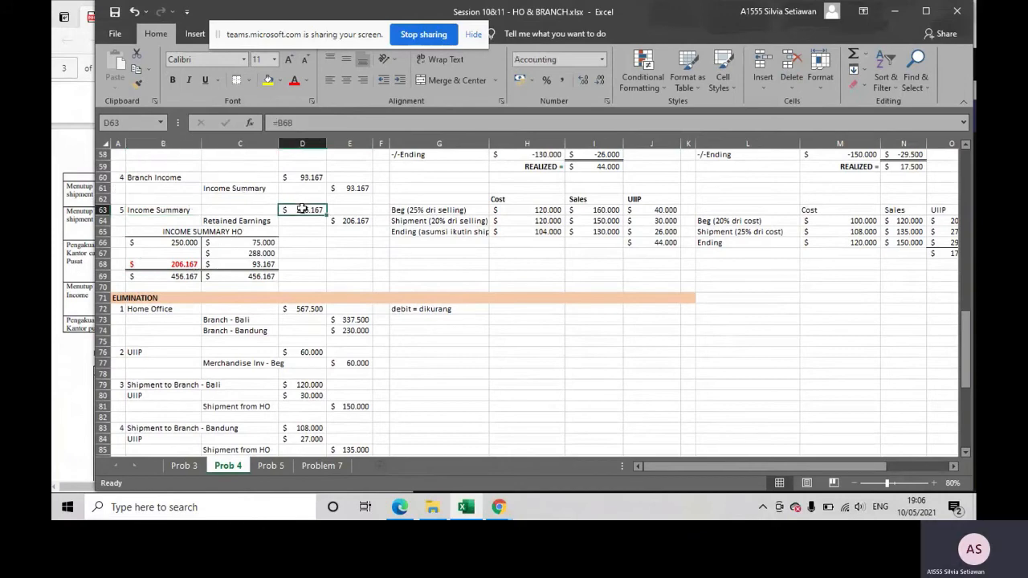
{"action": "left_click", "coordinate": [257, 221]}
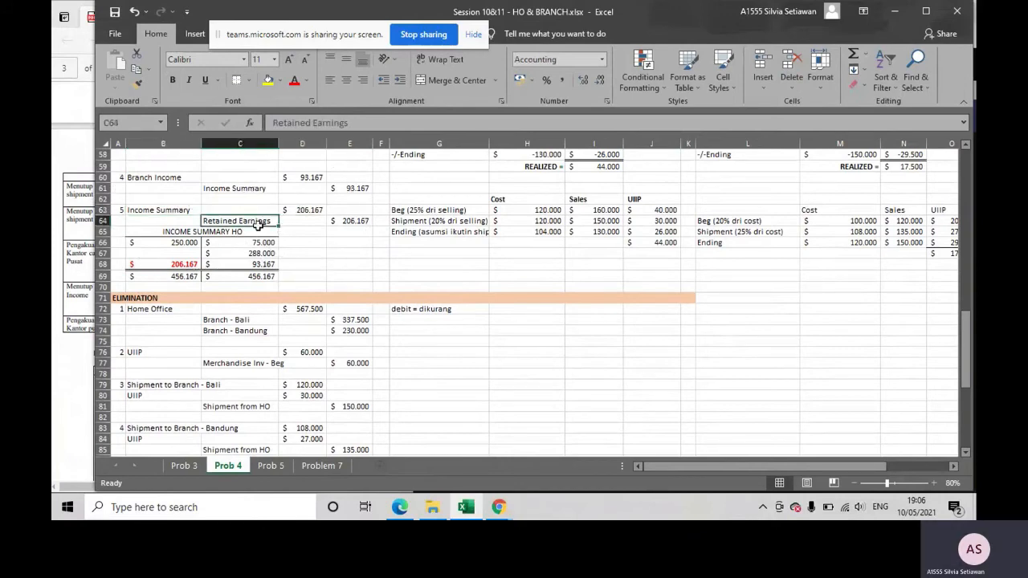
{"action": "left_click_drag", "start_coordinate": [257, 225], "coordinate": [356, 222]}
{"action": "left_click", "coordinate": [358, 224]}
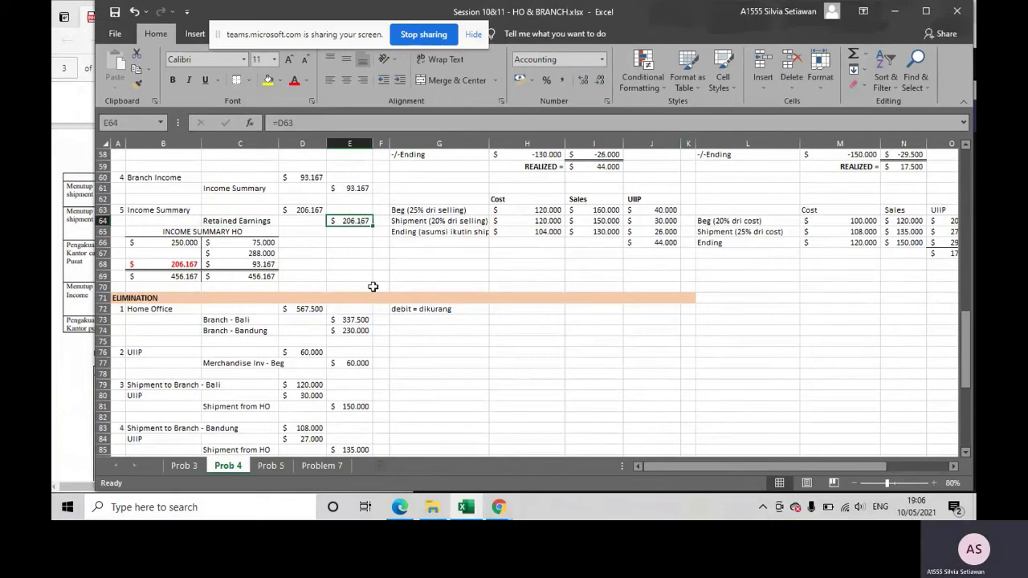
- Go to the ELIMINATION section and narrow the workbook window to reveal the reference PDF's Eliminasi table beside it
{"action": "scroll", "coordinate": [385, 286], "scroll_direction": "up", "scroll_amount": 2}
{"action": "scroll", "coordinate": [387, 286], "scroll_direction": "up", "scroll_amount": 2}
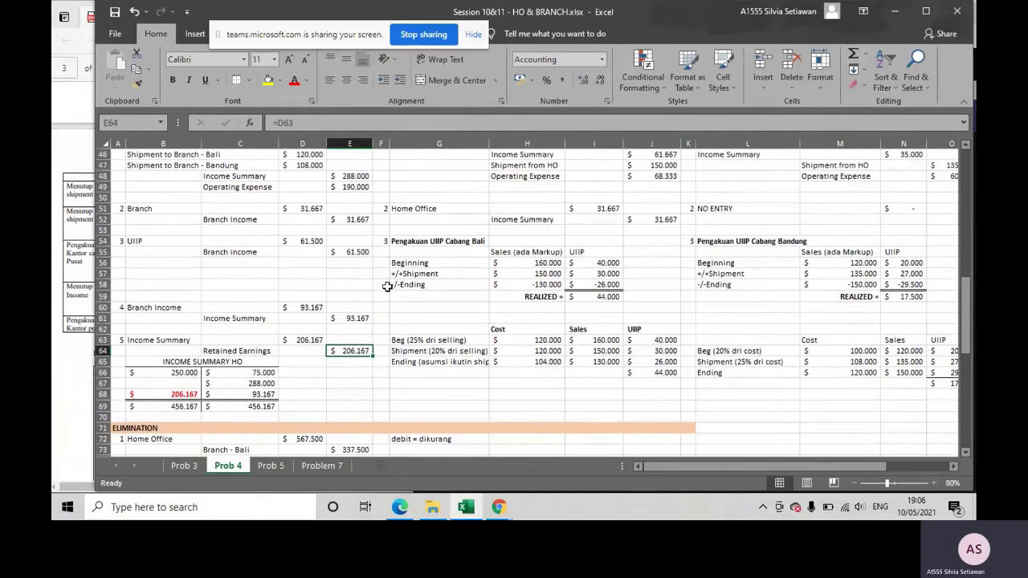
{"action": "scroll", "coordinate": [387, 287], "scroll_direction": "down", "scroll_amount": 7}
{"action": "scroll", "coordinate": [387, 287], "scroll_direction": "down", "scroll_amount": 2}
{"action": "scroll", "coordinate": [388, 286], "scroll_direction": "up", "scroll_amount": 1}
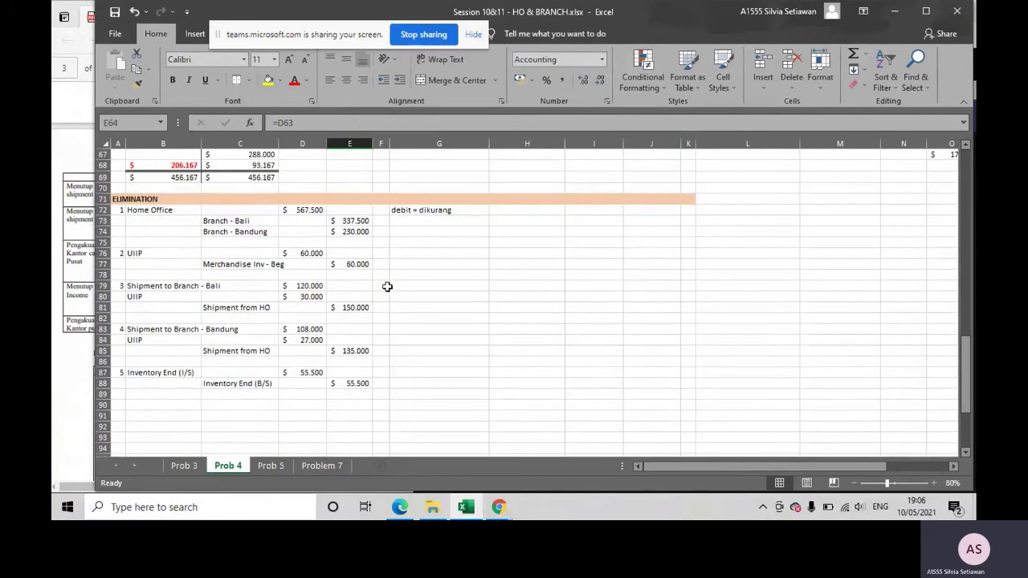
{"action": "left_click_drag", "start_coordinate": [91, 325], "coordinate": [313, 325]}
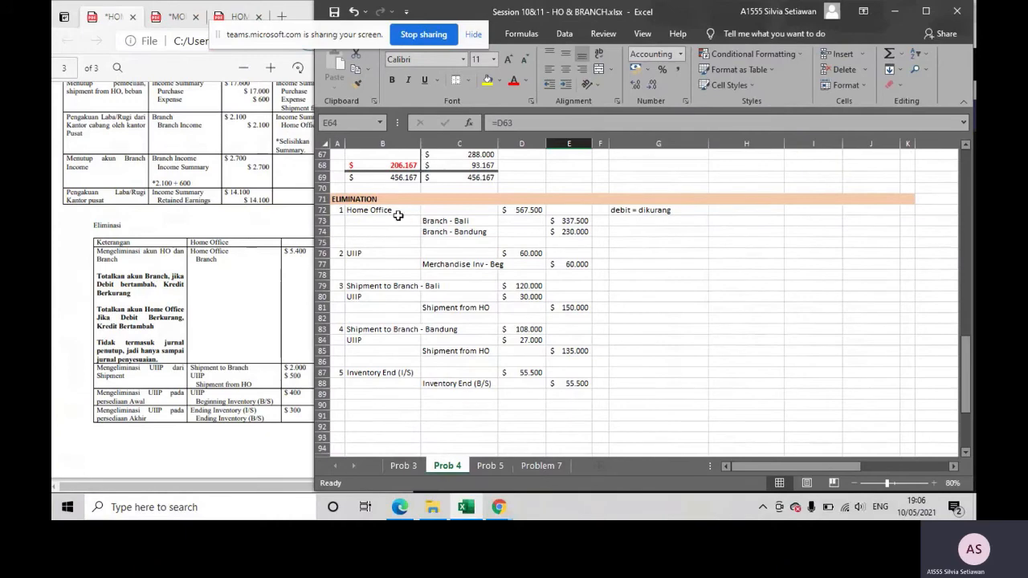
- Inspect the formula behind the Home Office debit in elimination entry 1 and look over the branch journal columns it references
{"action": "left_click", "coordinate": [523, 210]}
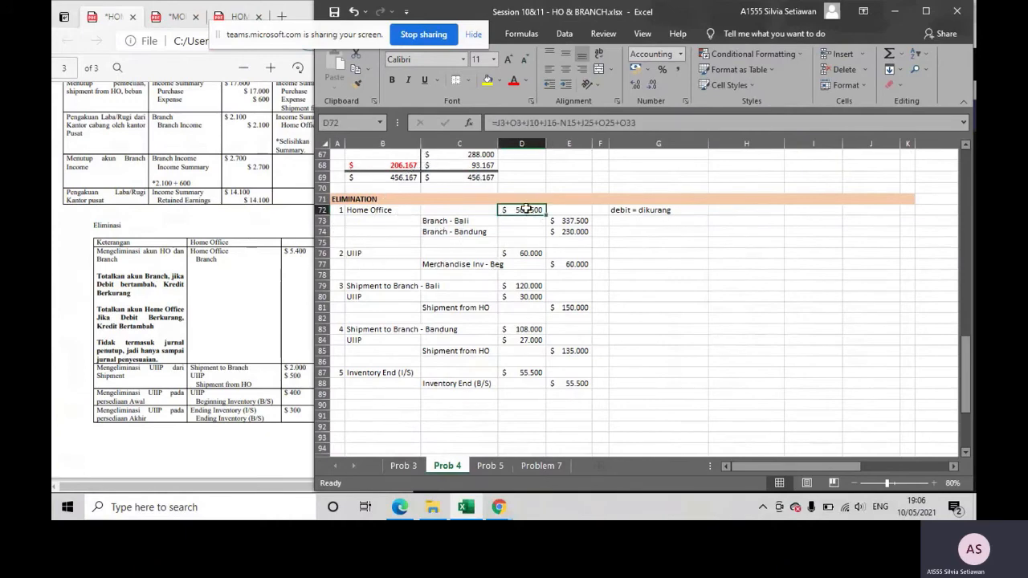
{"action": "double_click", "coordinate": [527, 210]}
{"action": "scroll", "coordinate": [569, 262], "scroll_direction": "up", "scroll_amount": 20}
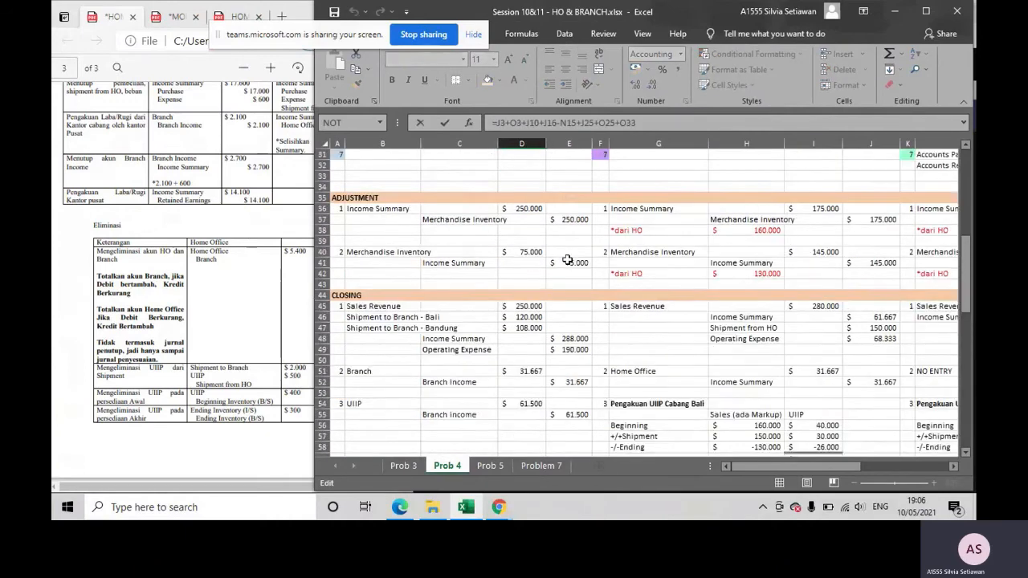
{"action": "left_click_drag", "start_coordinate": [776, 468], "coordinate": [842, 449]}
{"action": "scroll", "coordinate": [695, 397], "scroll_direction": "down", "scroll_amount": 16}
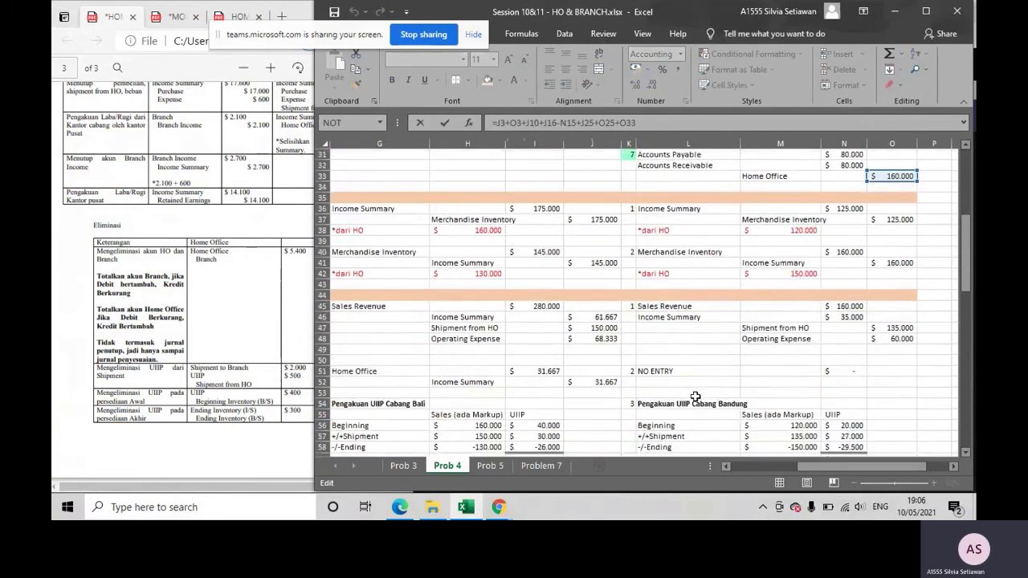
{"action": "left_click_drag", "start_coordinate": [820, 466], "coordinate": [750, 465]}
{"action": "scroll", "coordinate": [637, 322], "scroll_direction": "down", "scroll_amount": 4}
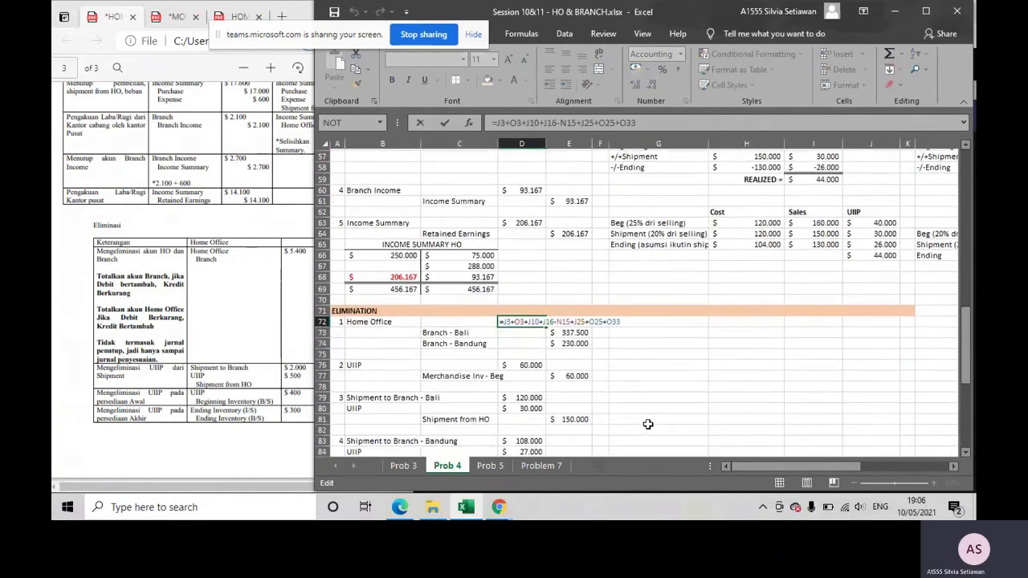
{"action": "key", "text": "Return"}
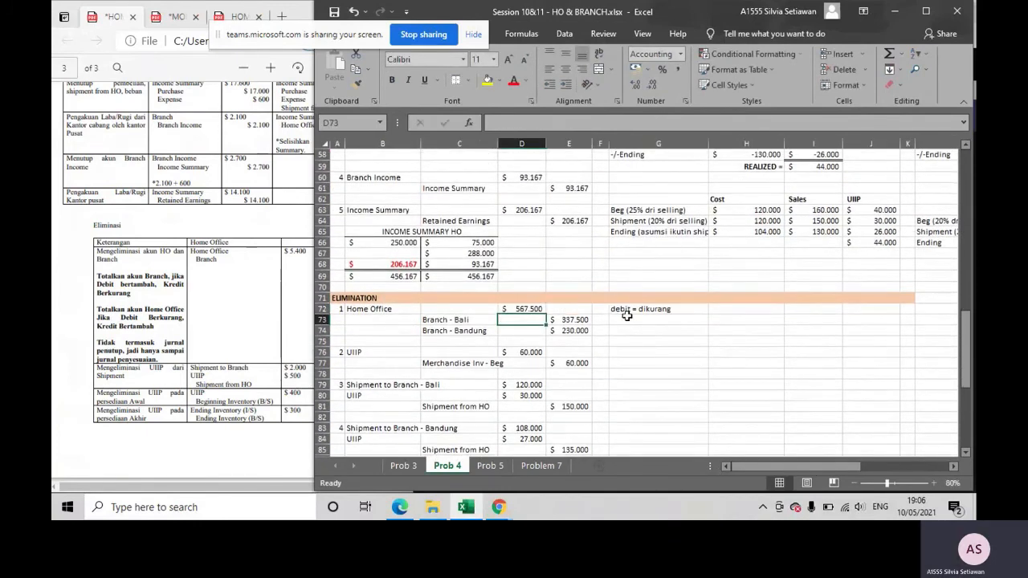
- Trace each term of elimination entry 1's Home Office debit to the Home Office amounts in the Bali and Bandung branch journals
{"action": "double_click", "coordinate": [531, 310]}
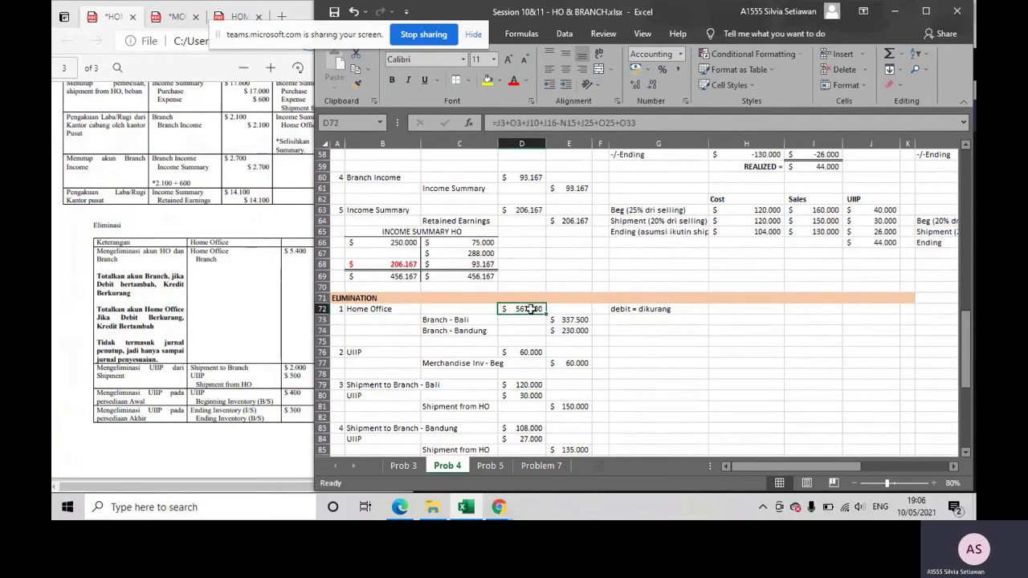
{"action": "scroll", "coordinate": [656, 312], "scroll_direction": "up", "scroll_amount": 13}
{"action": "scroll", "coordinate": [656, 312], "scroll_direction": "up", "scroll_amount": 6}
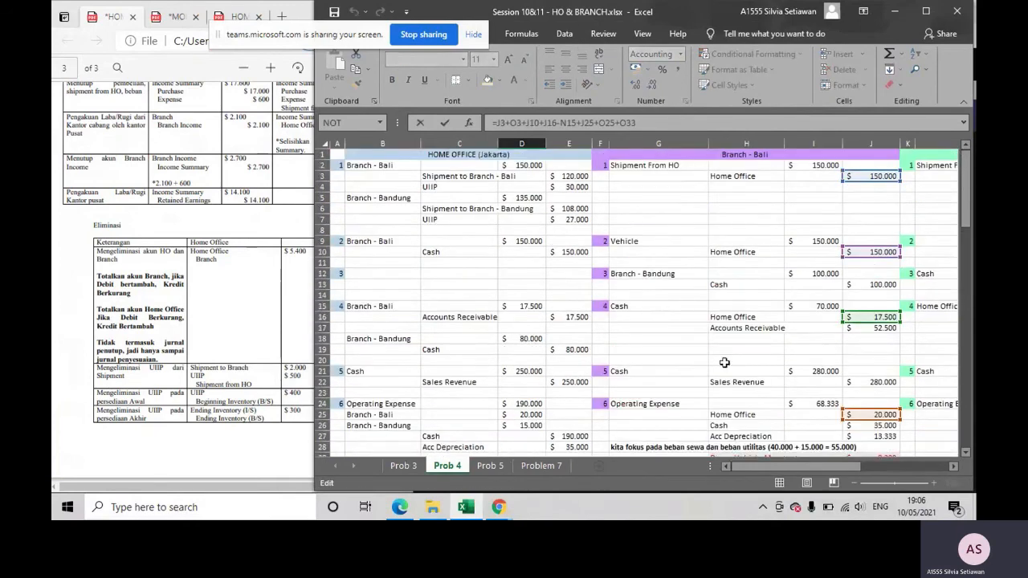
{"action": "left_click_drag", "start_coordinate": [784, 463], "coordinate": [853, 461]}
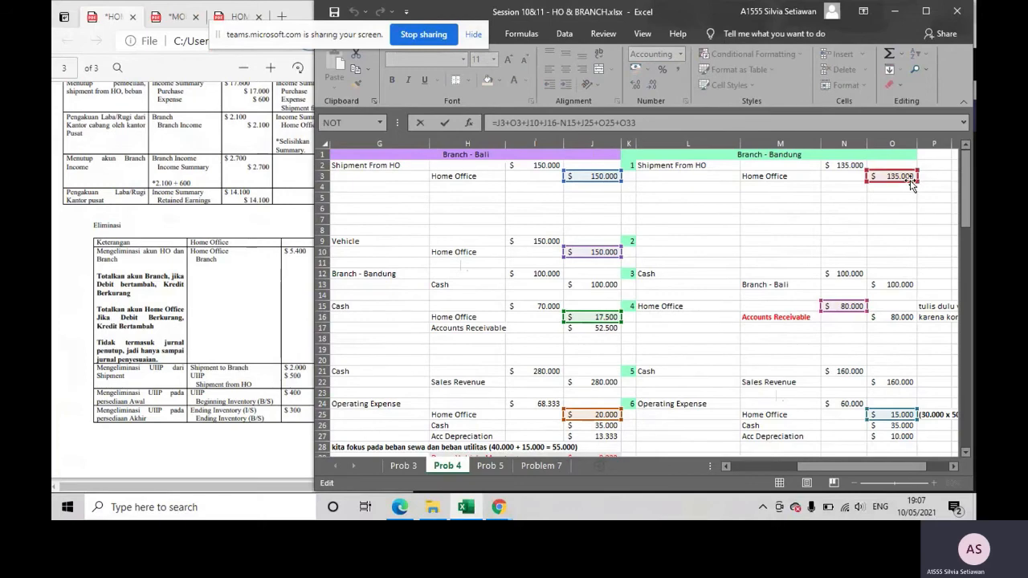
{"action": "scroll", "coordinate": [868, 272], "scroll_direction": "down", "scroll_amount": 2}
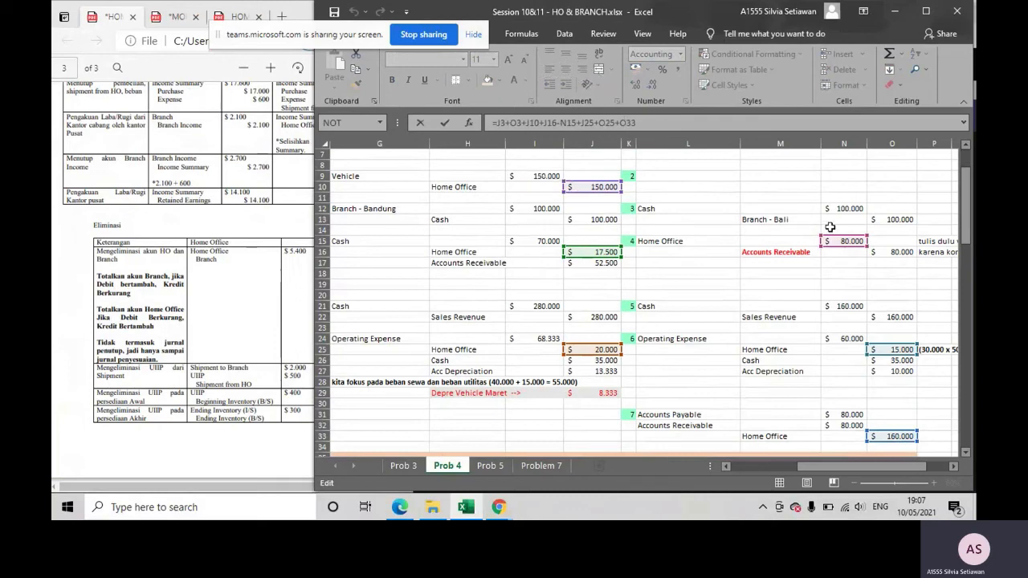
{"action": "scroll", "coordinate": [822, 273], "scroll_direction": "down", "scroll_amount": 3}
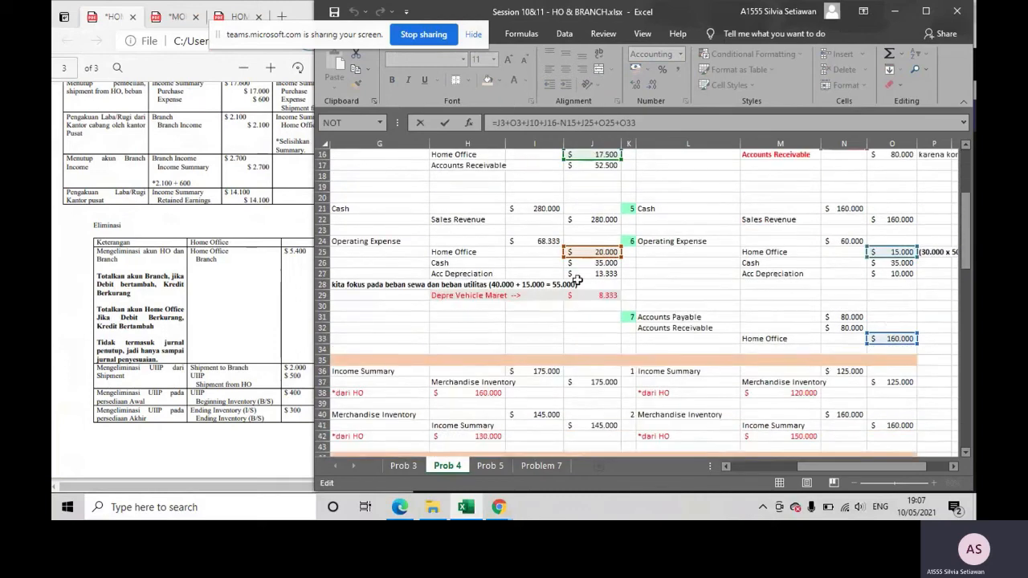
{"action": "scroll", "coordinate": [594, 305], "scroll_direction": "down", "scroll_amount": 4}
{"action": "key", "text": "Return"}
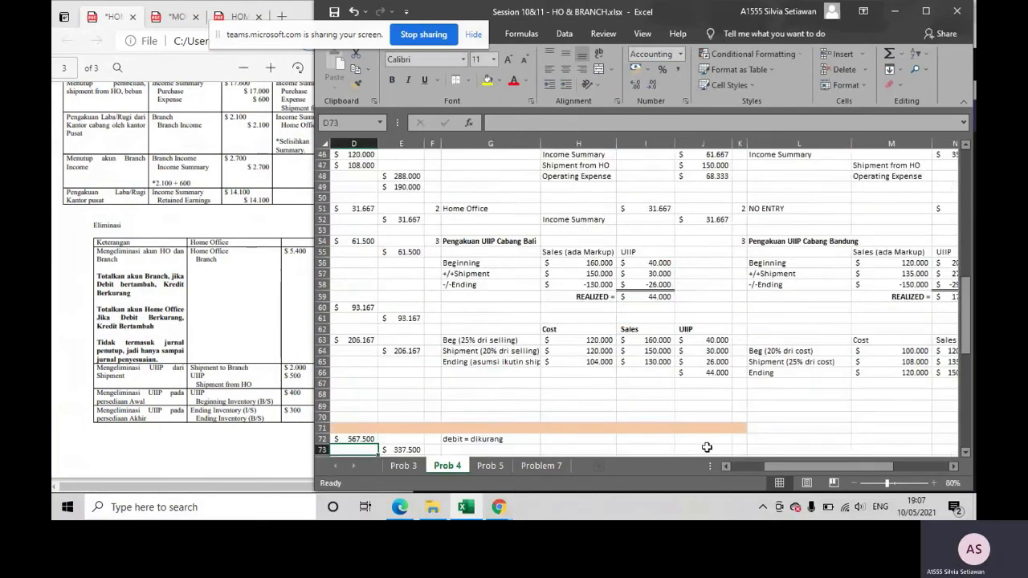
- Trace the formula behind elimination entry 1's Branch - Bali credit to the Branch - Bali debits in the home office journal
{"action": "scroll", "coordinate": [707, 434], "scroll_direction": "left", "scroll_amount": 3}
{"action": "scroll", "coordinate": [610, 361], "scroll_direction": "down", "scroll_amount": 3}
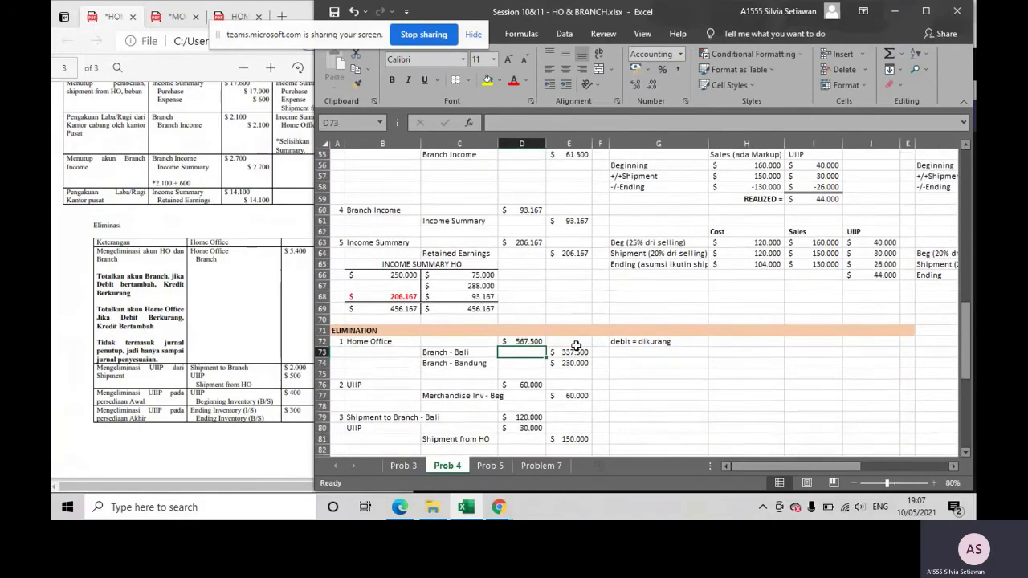
{"action": "double_click", "coordinate": [576, 350]}
{"action": "scroll", "coordinate": [839, 377], "scroll_direction": "up", "scroll_amount": 6}
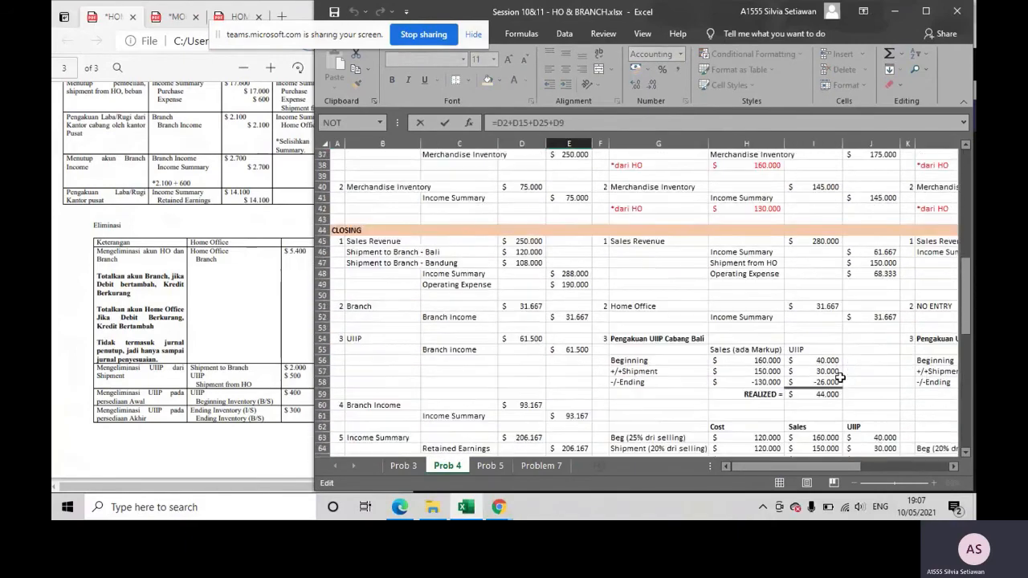
{"action": "scroll", "coordinate": [839, 377], "scroll_direction": "up", "scroll_amount": 12}
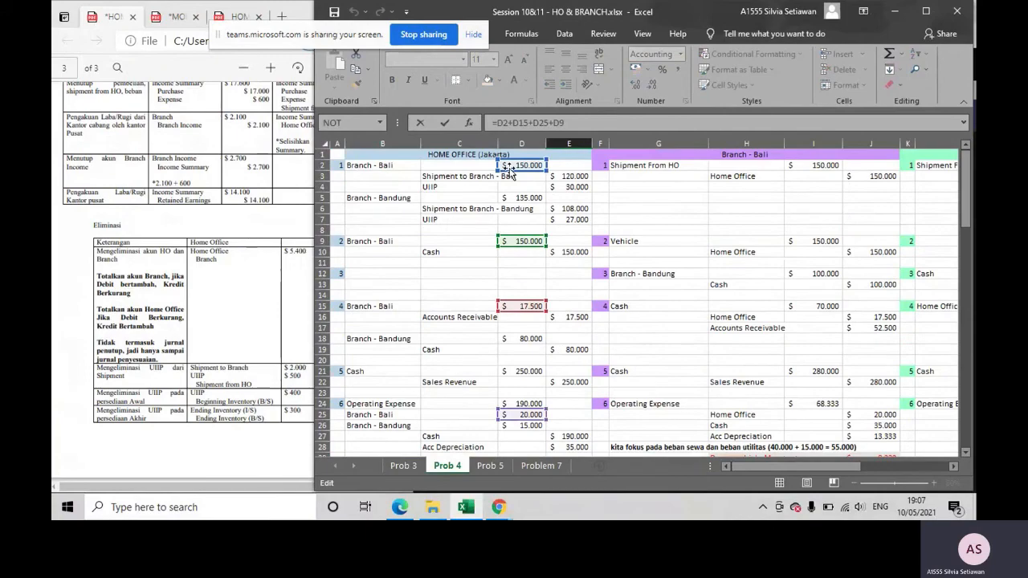
{"action": "scroll", "coordinate": [519, 318], "scroll_direction": "down", "scroll_amount": 12}
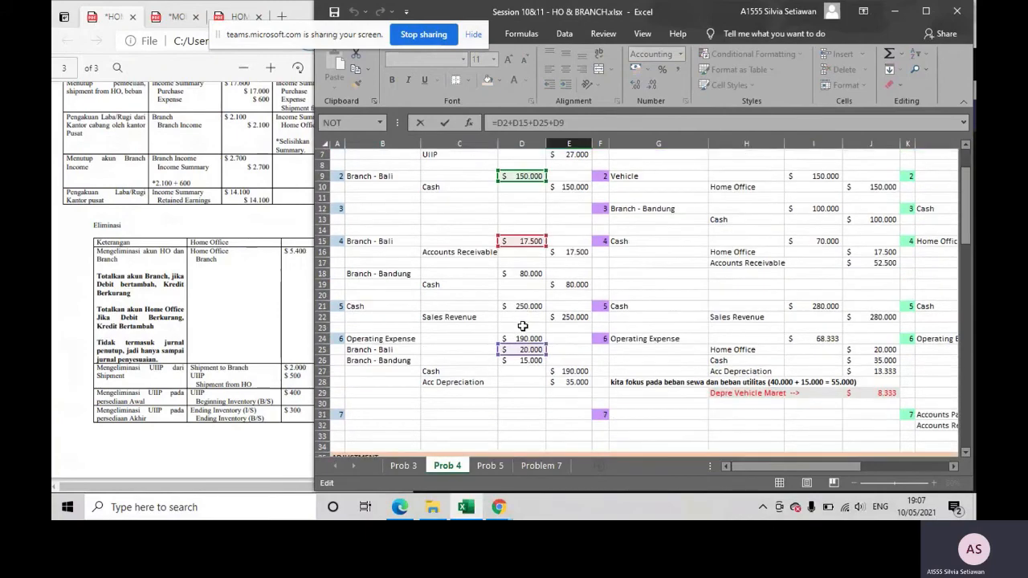
{"action": "scroll", "coordinate": [522, 326], "scroll_direction": "down", "scroll_amount": 6}
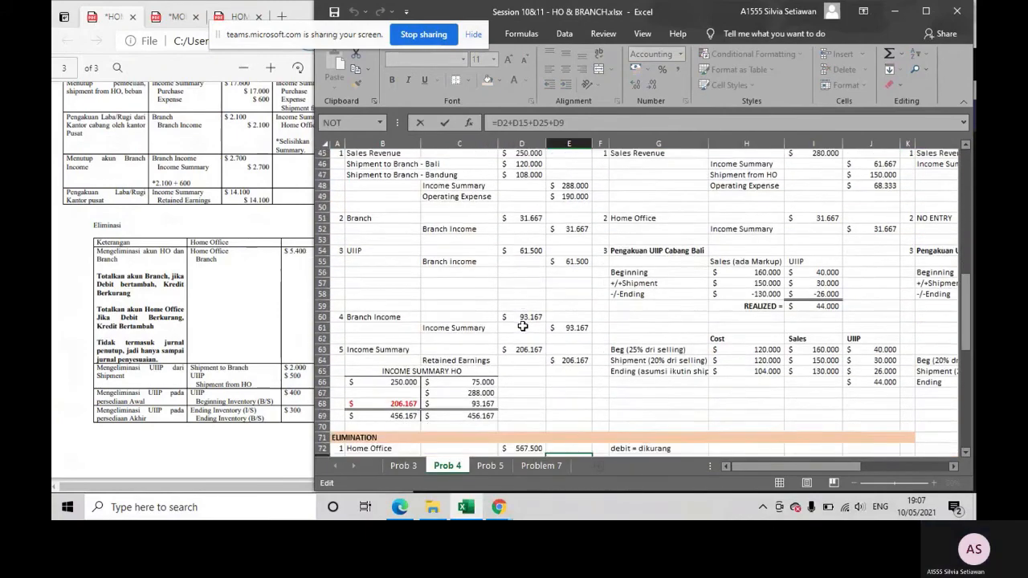
{"action": "key", "text": "Return"}
- Trace elimination entry 1's Branch - Bandung credit to the home office journal and compare both branch credits with the Home Office debit
{"action": "double_click", "coordinate": [556, 362]}
{"action": "scroll", "coordinate": [555, 362], "scroll_direction": "up", "scroll_amount": 17}
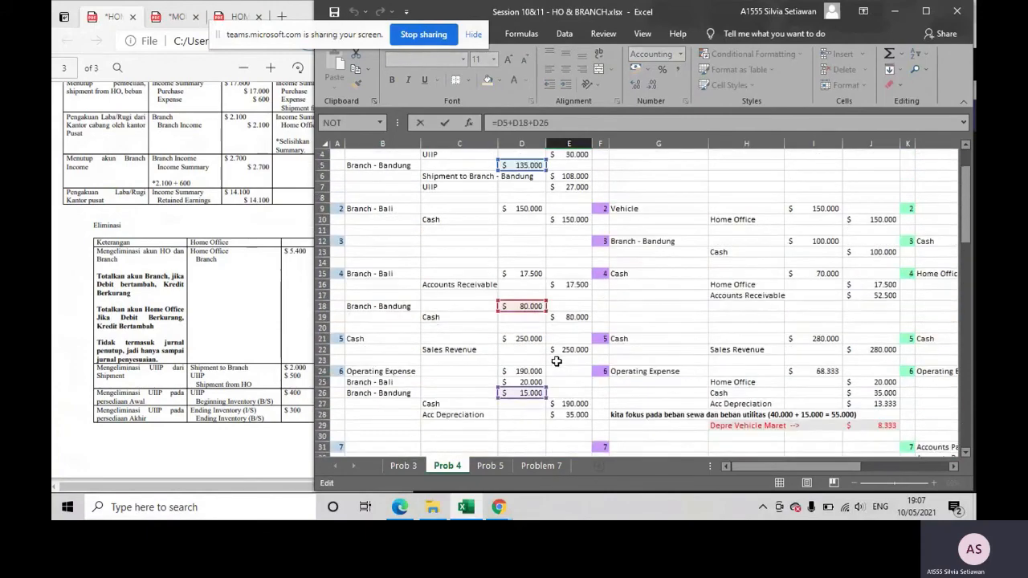
{"action": "scroll", "coordinate": [556, 362], "scroll_direction": "up", "scroll_amount": 1}
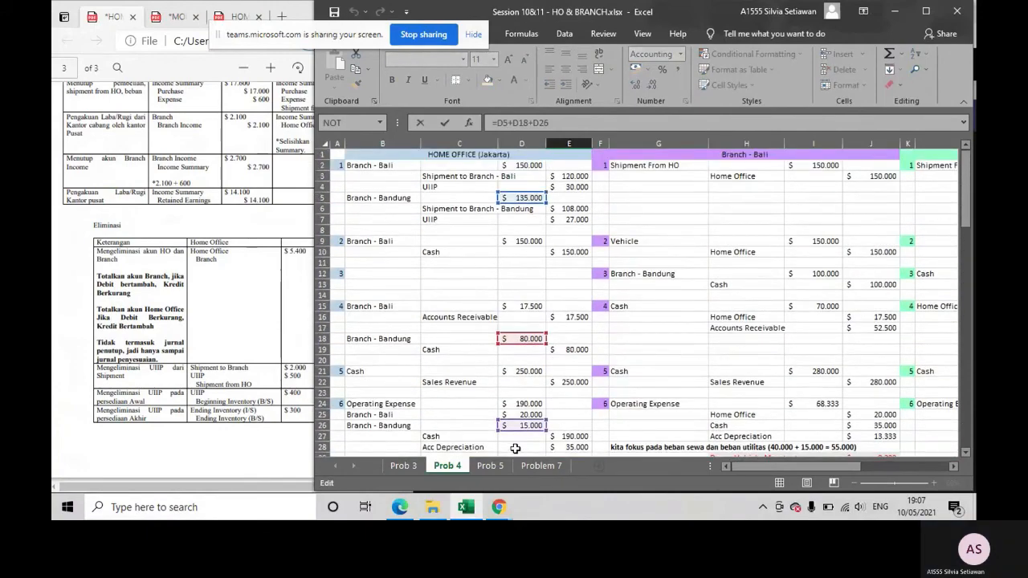
{"action": "scroll", "coordinate": [515, 448], "scroll_direction": "down", "scroll_amount": 20}
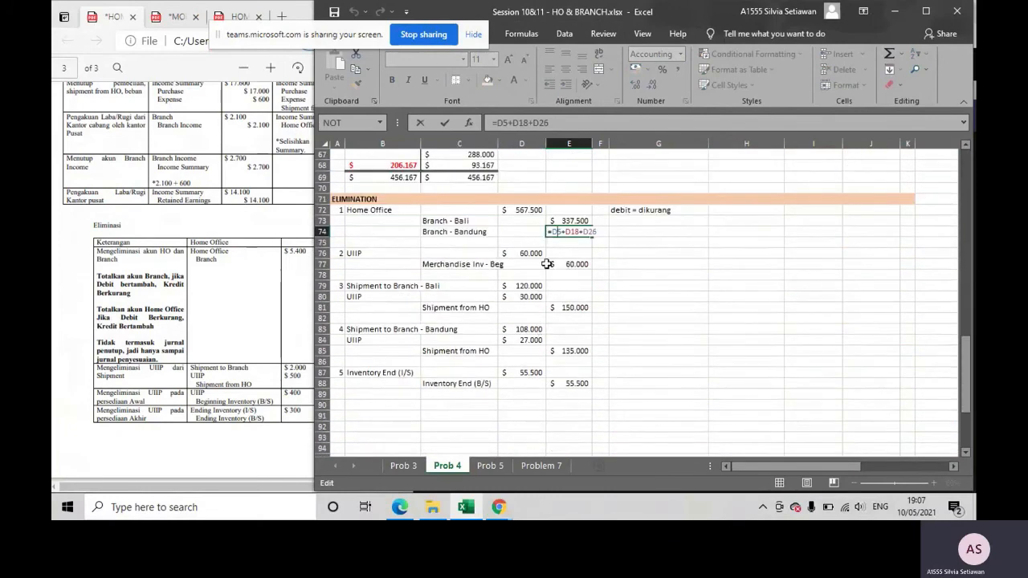
{"action": "key", "text": "Return"}
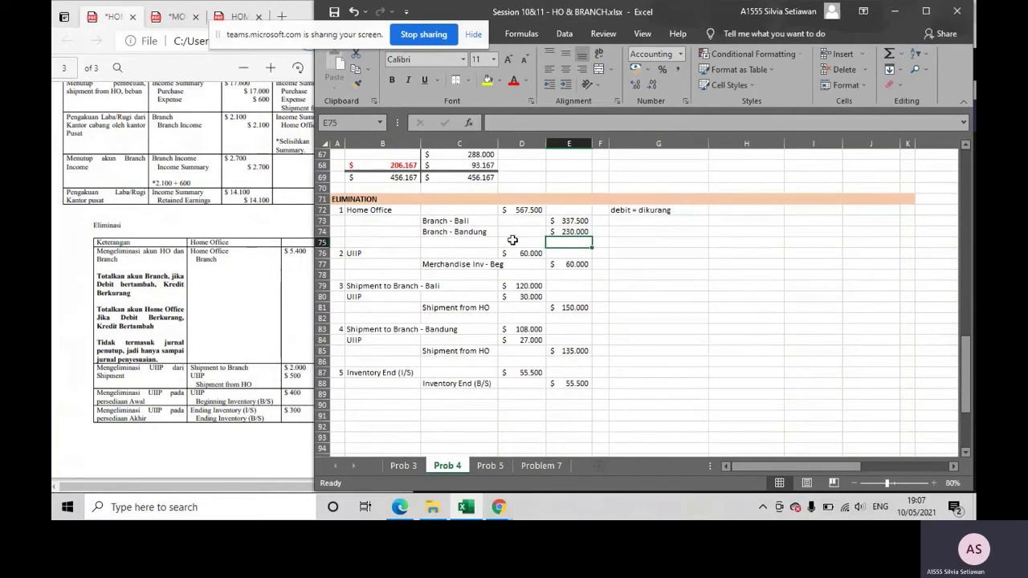
{"action": "left_click_drag", "start_coordinate": [557, 221], "coordinate": [566, 236]}
{"action": "left_click", "coordinate": [518, 209]}
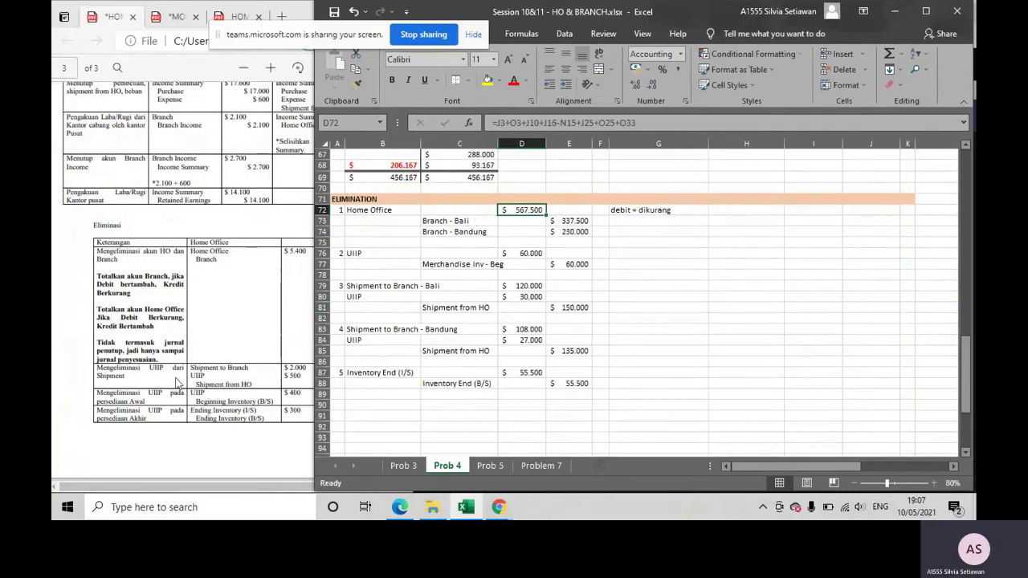
- Trace elimination entry 2's UIIP debit to the beginning UIIP amounts in the Bali and Bandung UIIP recognition tables
{"action": "left_click_drag", "start_coordinate": [402, 289], "coordinate": [451, 339]}
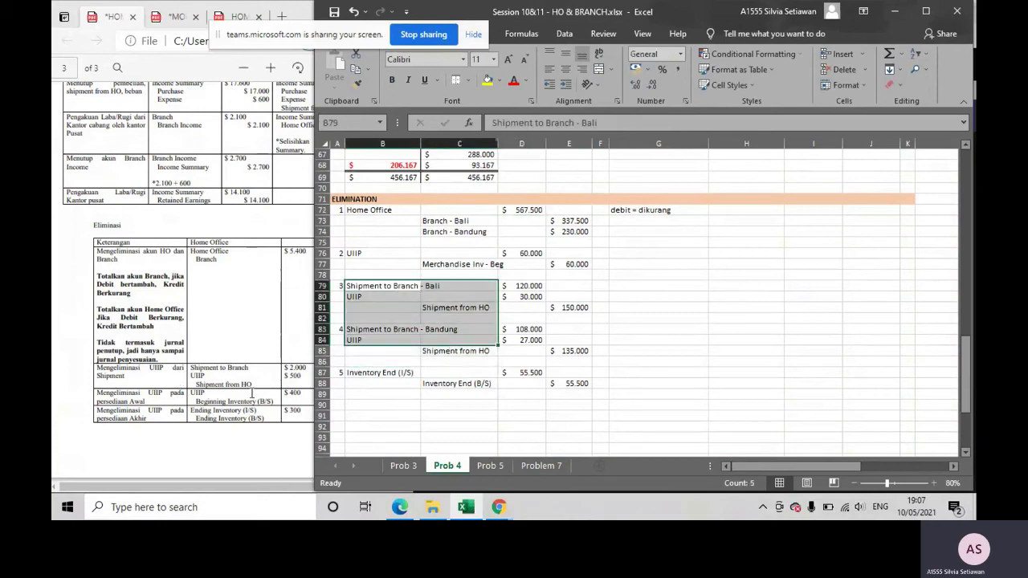
{"action": "left_click", "coordinate": [424, 253]}
{"action": "double_click", "coordinate": [528, 253]}
{"action": "scroll", "coordinate": [536, 252], "scroll_direction": "up", "scroll_amount": 9}
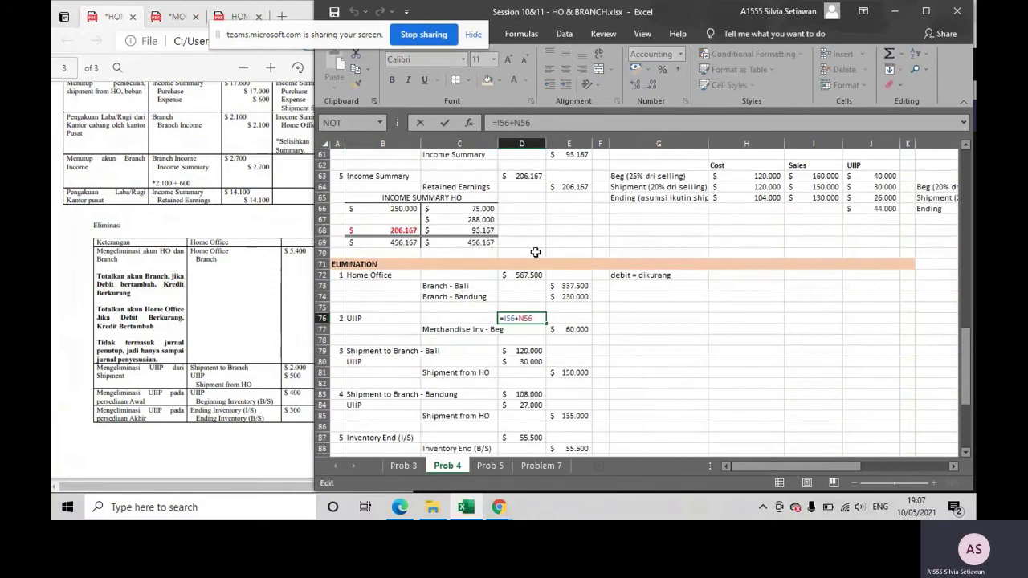
{"action": "scroll", "coordinate": [535, 252], "scroll_direction": "down", "scroll_amount": 1}
{"action": "left_click_drag", "start_coordinate": [791, 467], "coordinate": [858, 455]}
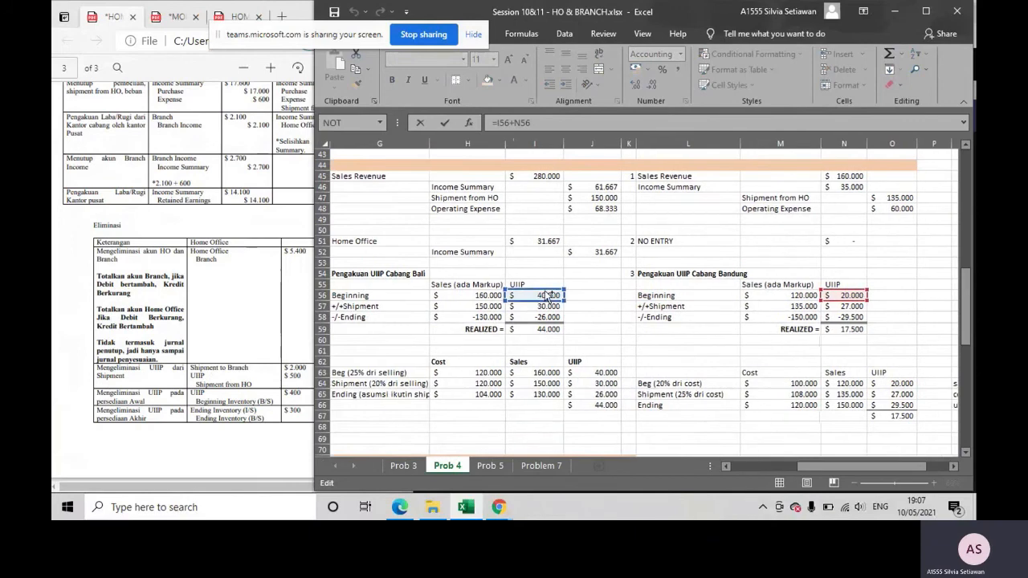
{"action": "key", "text": "ctrl"}
{"action": "scroll", "coordinate": [606, 313], "scroll_direction": "down", "scroll_amount": 2}
{"action": "key", "text": "ctrl"}
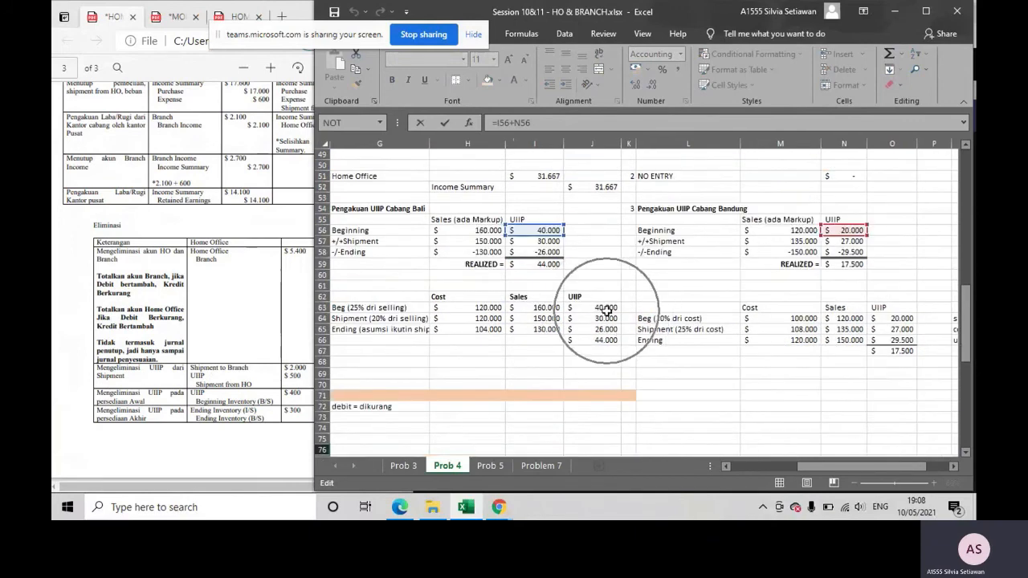
{"action": "key", "text": "ctrl"}
{"action": "key", "text": "ctrl"}
{"action": "key", "text": "ctrl"}
{"action": "left_click_drag", "start_coordinate": [800, 467], "coordinate": [682, 435]}
{"action": "scroll", "coordinate": [612, 374], "scroll_direction": "down", "scroll_amount": 5}
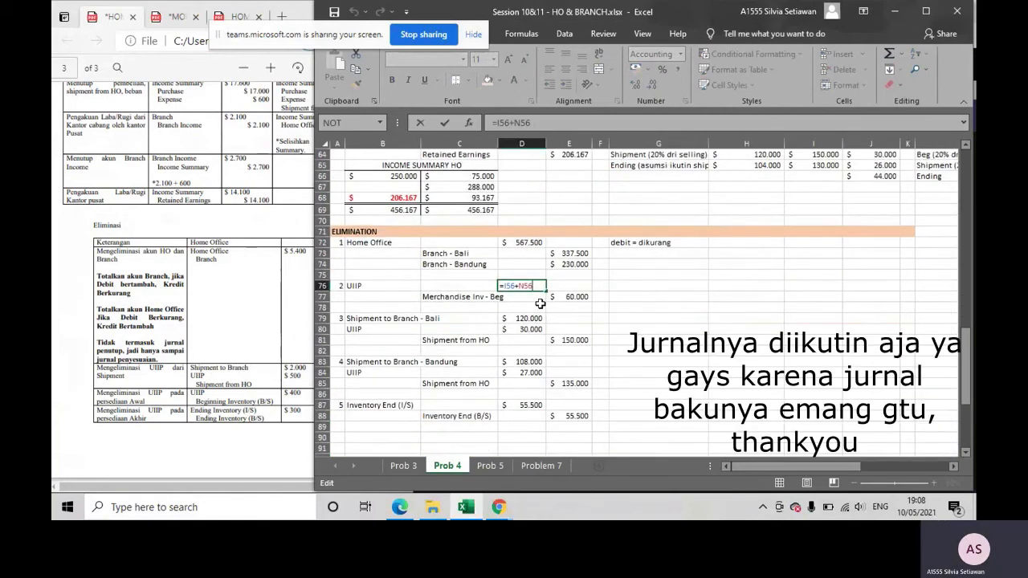
{"action": "key", "text": "Return"}
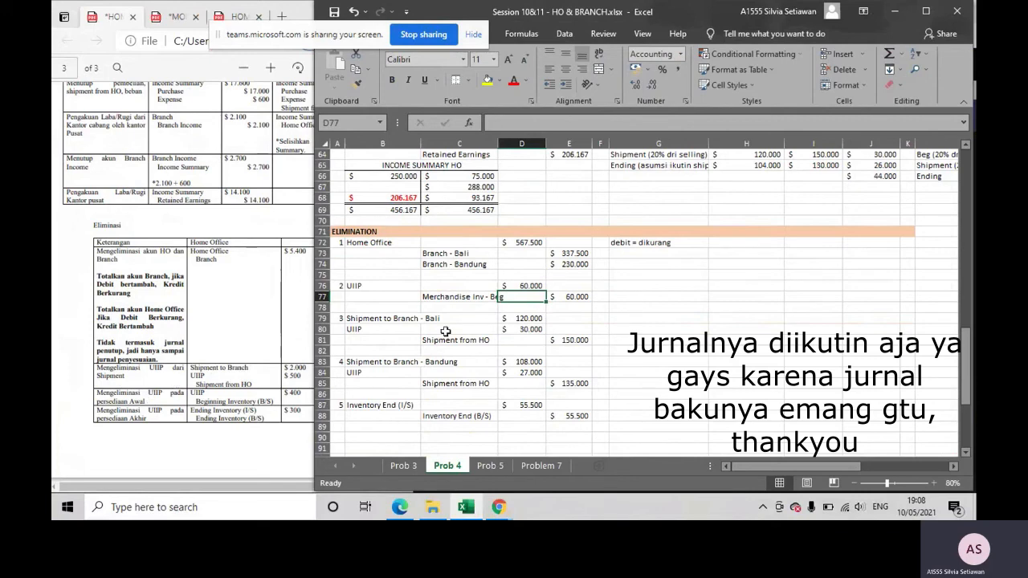
- Compare the accounts in elimination entries 3 and 4 with the shipment elimination template in the PDF notes
{"action": "left_click", "coordinate": [406, 318]}
{"action": "left_click_drag", "start_coordinate": [415, 324], "coordinate": [418, 331]}
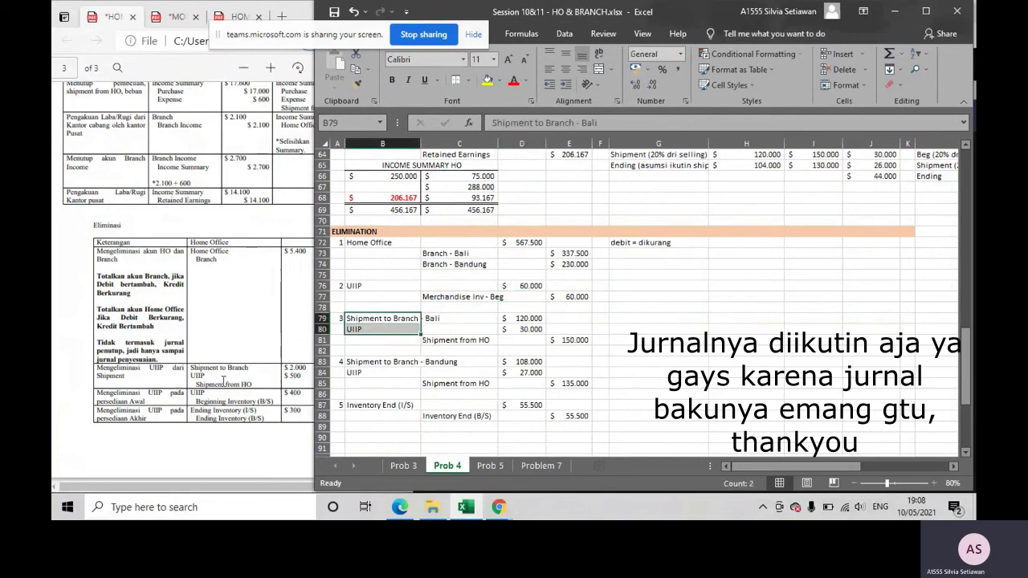
{"action": "key", "text": "ctrl+q"}
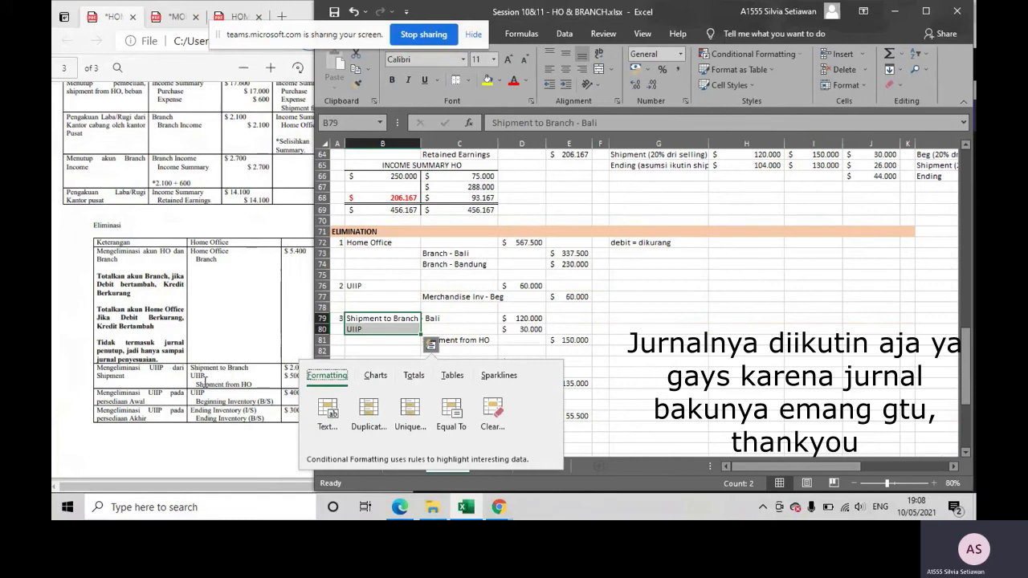
{"action": "left_click", "coordinate": [470, 326]}
{"action": "left_click", "coordinate": [470, 340]}
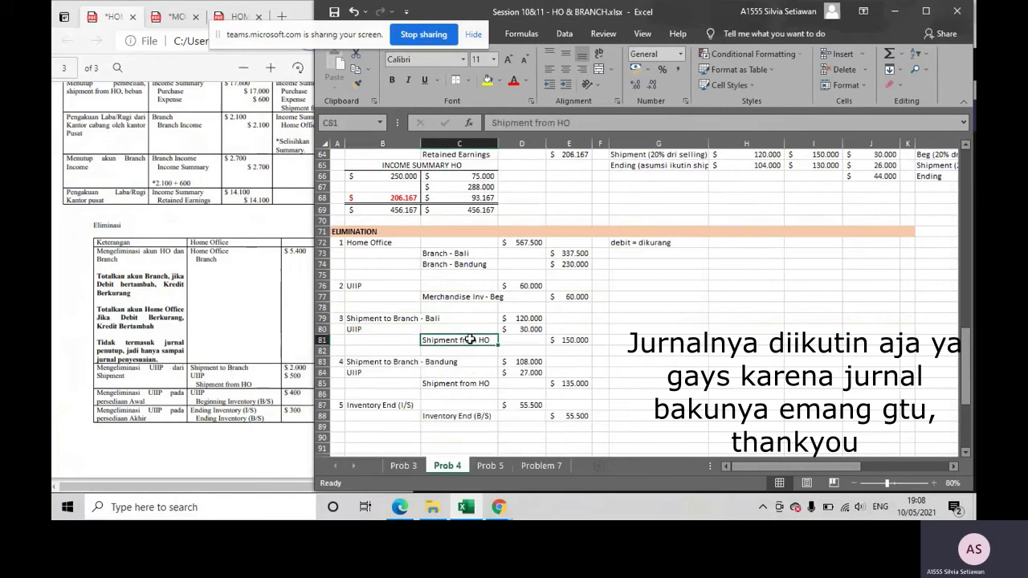
{"action": "left_click_drag", "start_coordinate": [391, 322], "coordinate": [445, 382]}
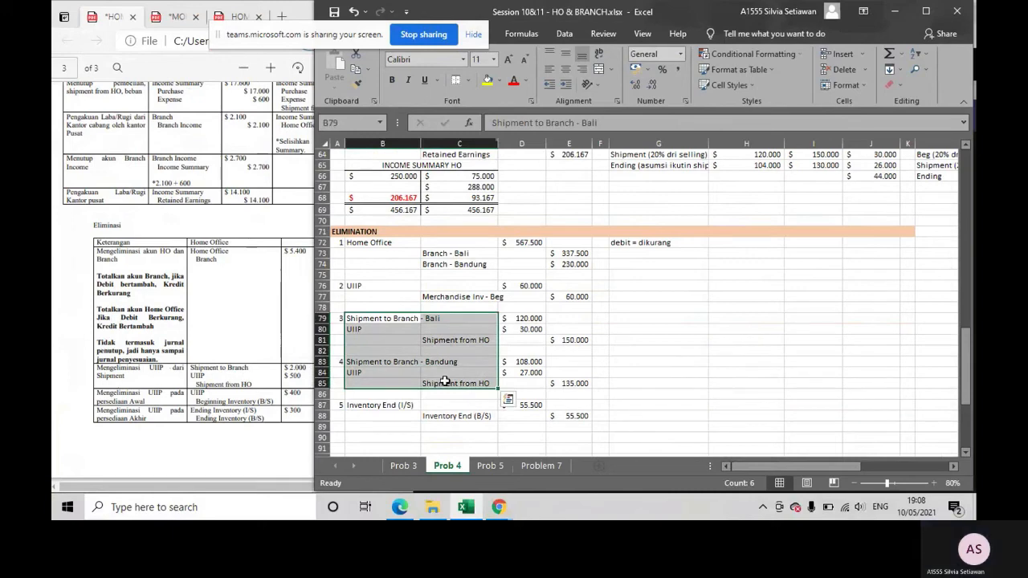
- Inspect the formula behind elimination entry 3's Shipment to Branch - Bali debit and the cells it references
{"action": "left_click", "coordinate": [525, 351]}
{"action": "left_click", "coordinate": [531, 321]}
{"action": "type", "text": "=E81-D80"}
{"action": "scroll", "coordinate": [531, 317], "scroll_direction": "up", "scroll_amount": 1}
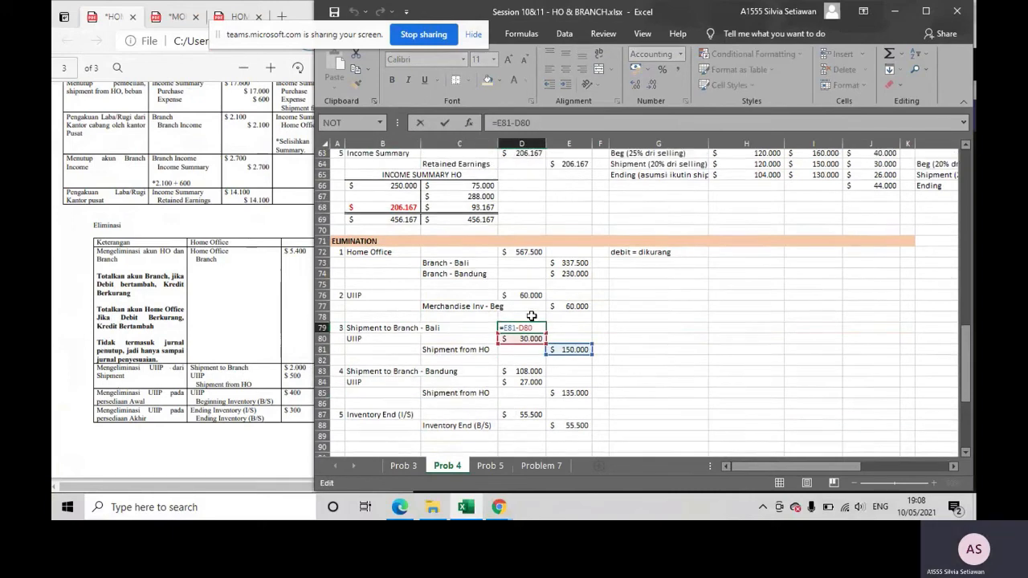
{"action": "key", "text": "Return"}
- Trace elimination entry 3's UIIP debit to the UIIP credit in the home office's Bali shipment journal
{"action": "scroll", "coordinate": [532, 316], "scroll_direction": "down", "scroll_amount": 1}
{"action": "key", "text": "F2"}
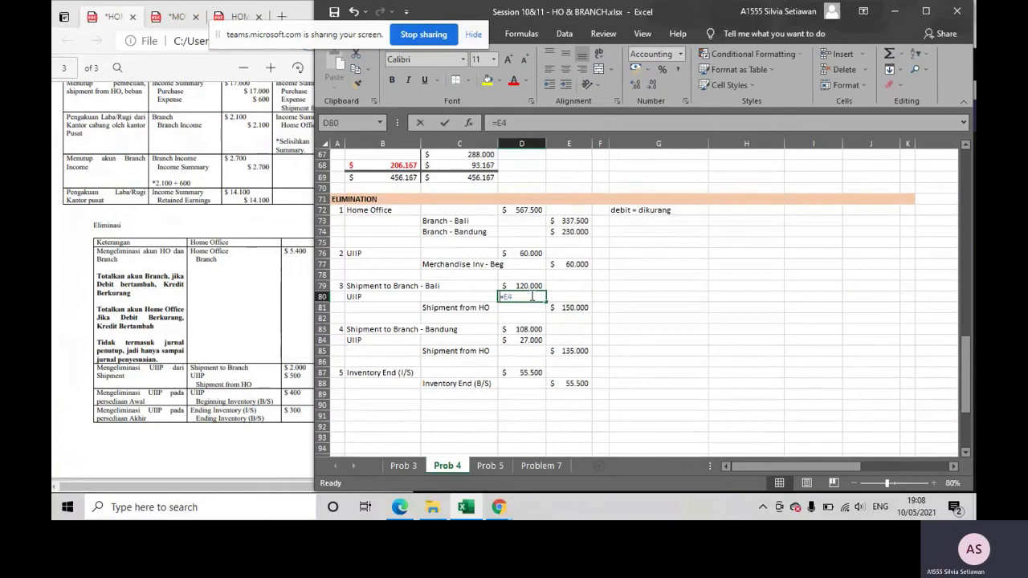
{"action": "scroll", "coordinate": [642, 321], "scroll_direction": "up", "scroll_amount": 4}
{"action": "left_click_drag", "start_coordinate": [800, 466], "coordinate": [867, 464]}
{"action": "scroll", "coordinate": [830, 438], "scroll_direction": "up", "scroll_amount": 2}
{"action": "scroll", "coordinate": [830, 438], "scroll_direction": "up", "scroll_amount": 16}
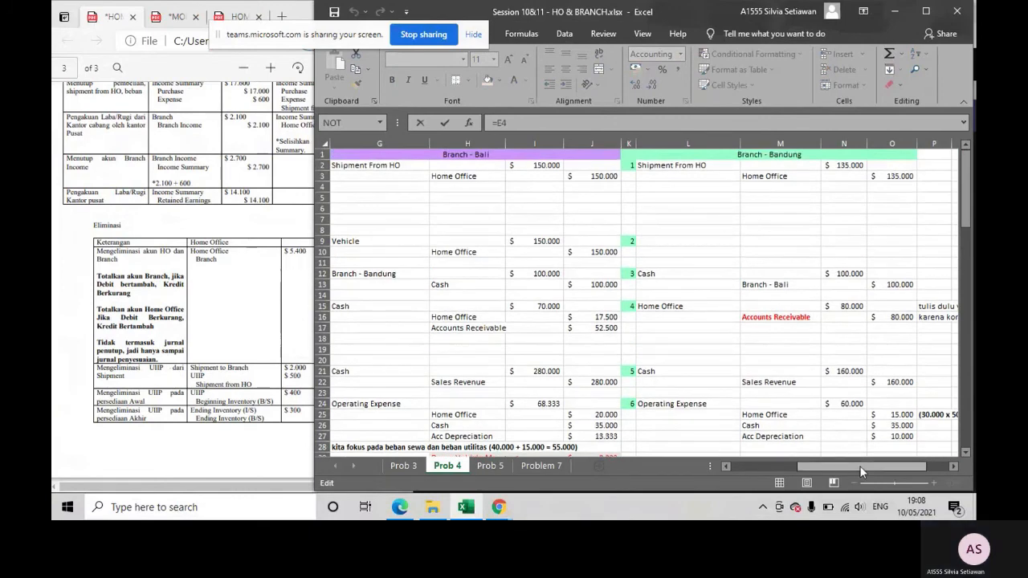
{"action": "left_click_drag", "start_coordinate": [860, 466], "coordinate": [793, 466]}
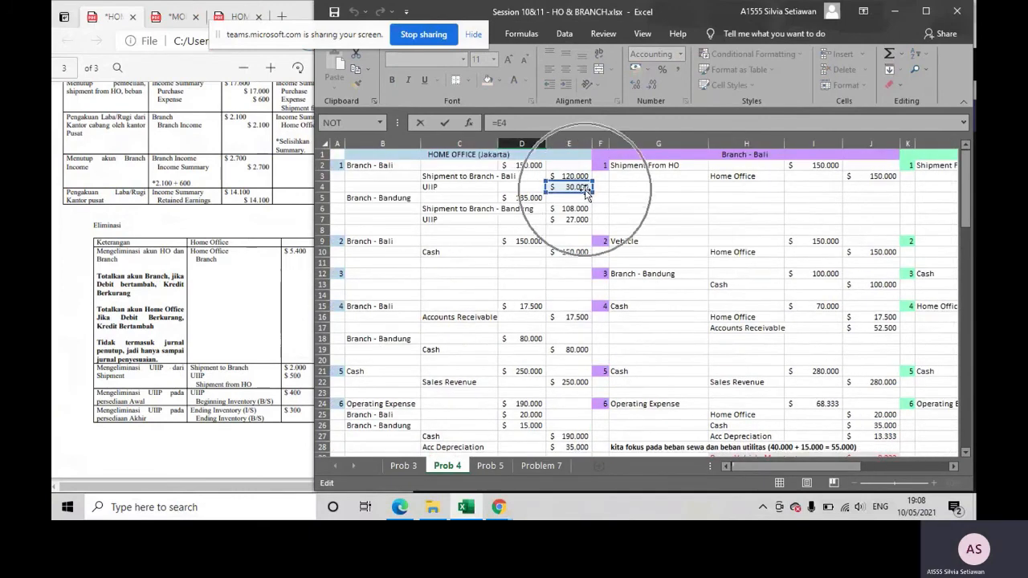
{"action": "scroll", "coordinate": [583, 318], "scroll_direction": "down", "scroll_amount": 15}
{"action": "scroll", "coordinate": [583, 317], "scroll_direction": "down", "scroll_amount": 8}
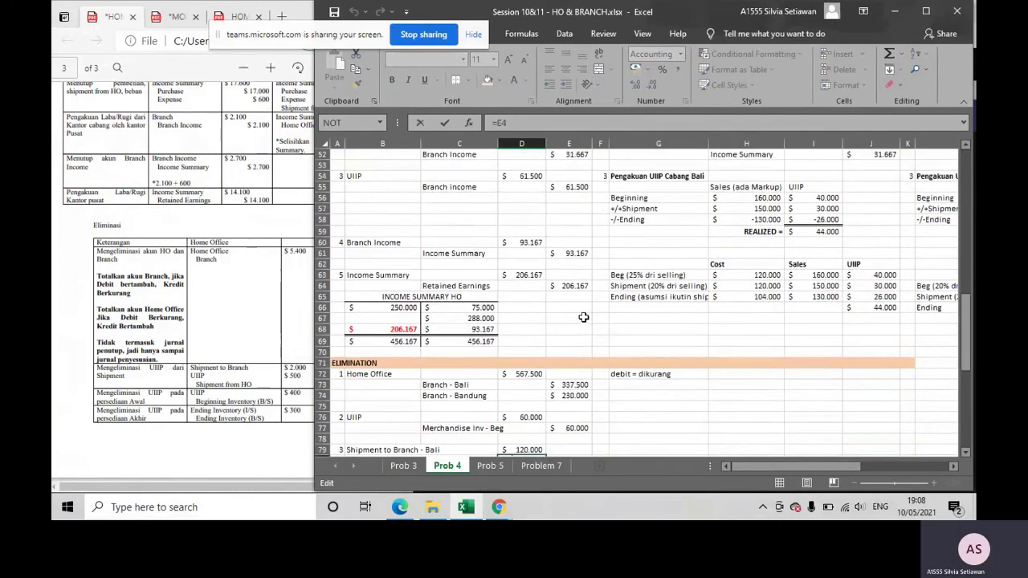
{"action": "key", "text": "Escape"}
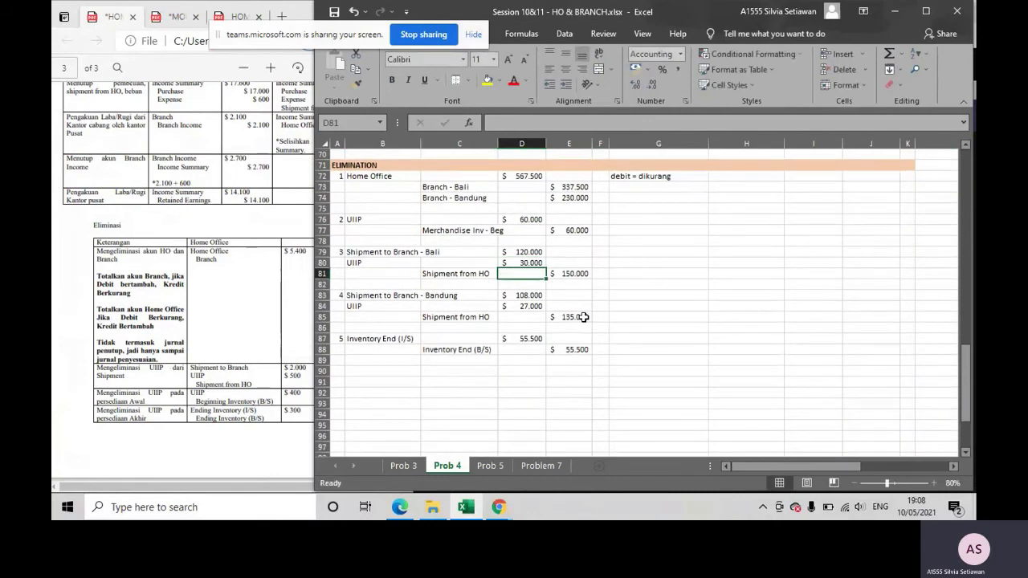
- Trace elimination entry 3's Shipment from HO credit to the first journal in the Branch - Bali column
{"action": "left_click", "coordinate": [577, 265]}
{"action": "double_click", "coordinate": [572, 275]}
{"action": "scroll", "coordinate": [575, 274], "scroll_direction": "up", "scroll_amount": 6}
{"action": "scroll", "coordinate": [574, 274], "scroll_direction": "up", "scroll_amount": 17}
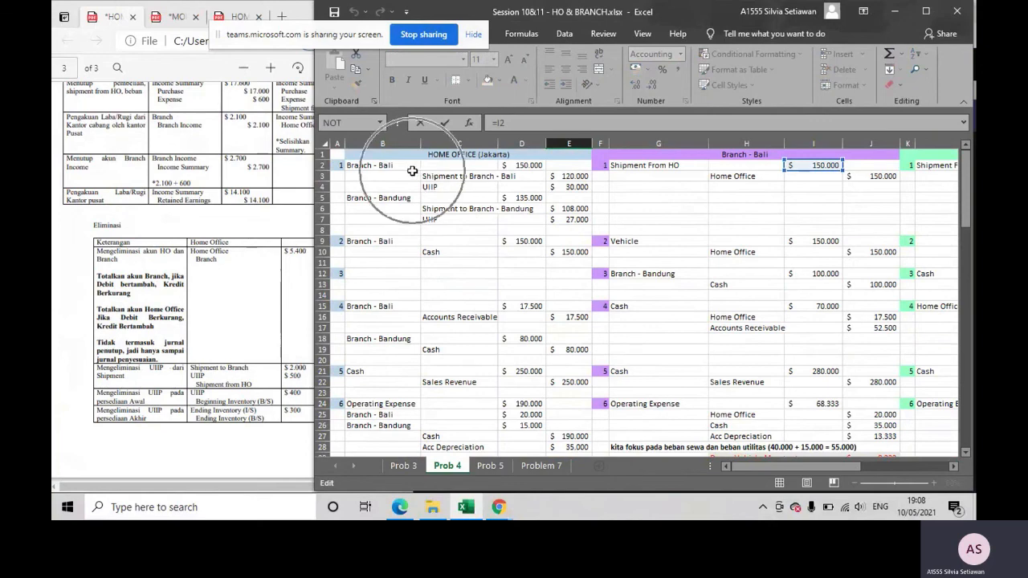
{"action": "scroll", "coordinate": [522, 287], "scroll_direction": "down", "scroll_amount": 11}
{"action": "scroll", "coordinate": [524, 286], "scroll_direction": "down", "scroll_amount": 11}
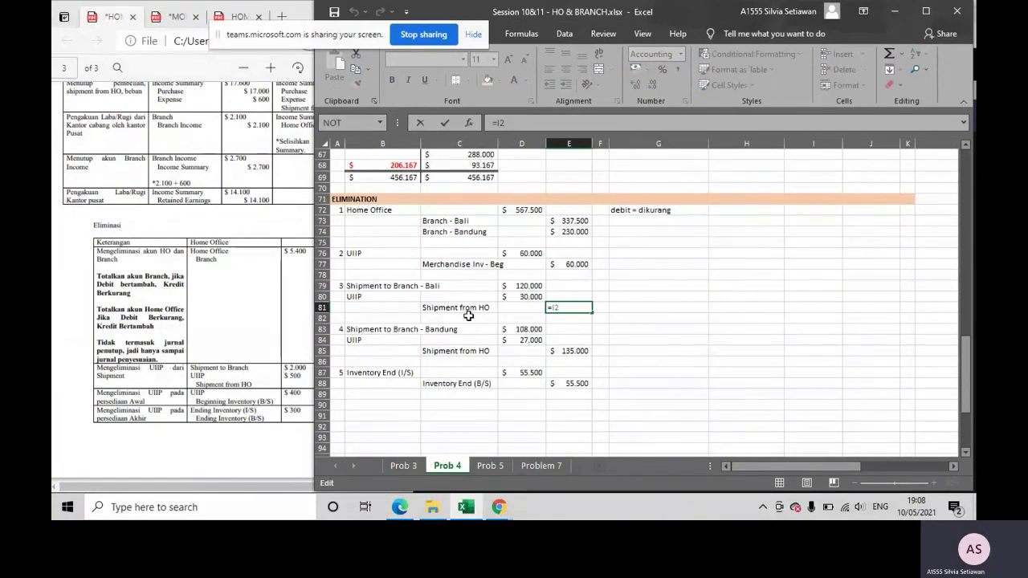
{"action": "key", "text": "Return"}
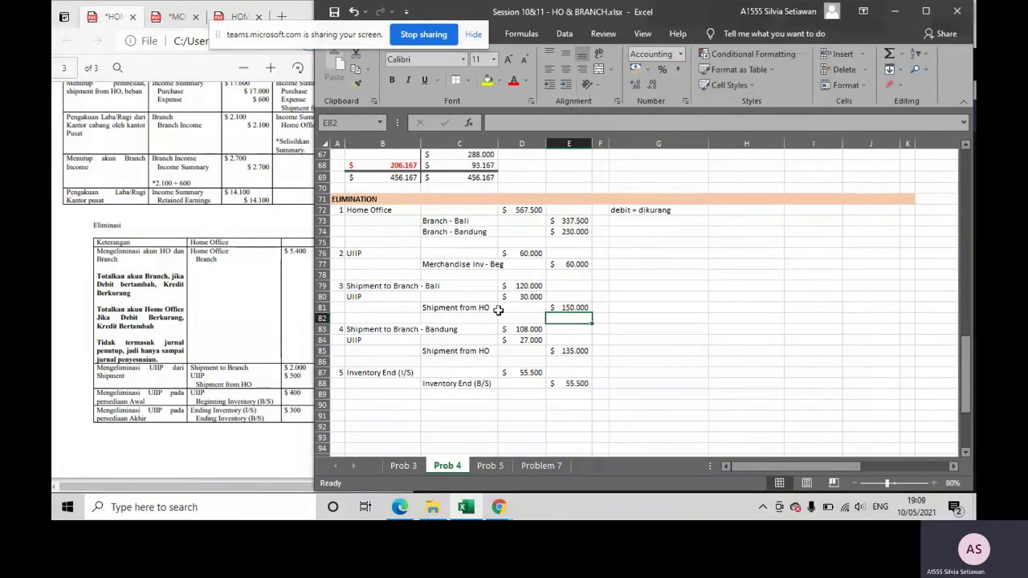
- Compare elimination entries 3 and 4 with the Bali and Bandung shipment journals recorded in transaction 1
{"action": "left_click", "coordinate": [569, 309]}
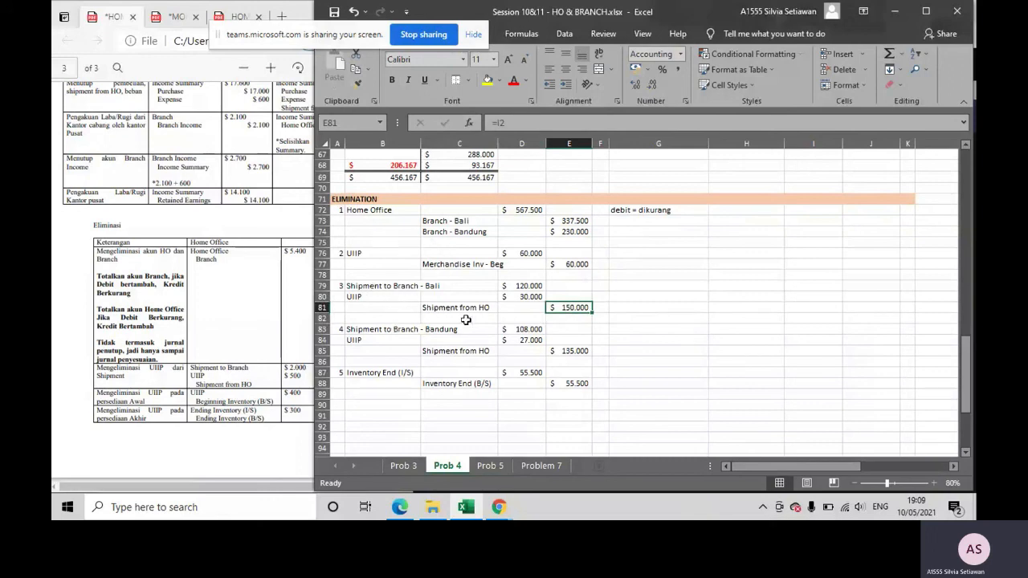
{"action": "scroll", "coordinate": [472, 319], "scroll_direction": "up", "scroll_amount": 20}
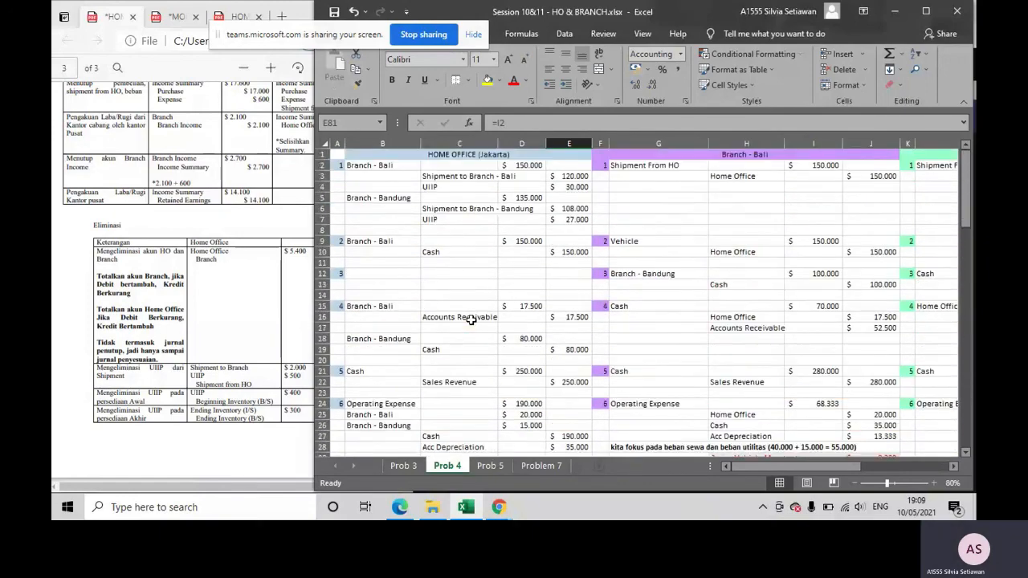
{"action": "scroll", "coordinate": [471, 320], "scroll_direction": "down", "scroll_amount": 20}
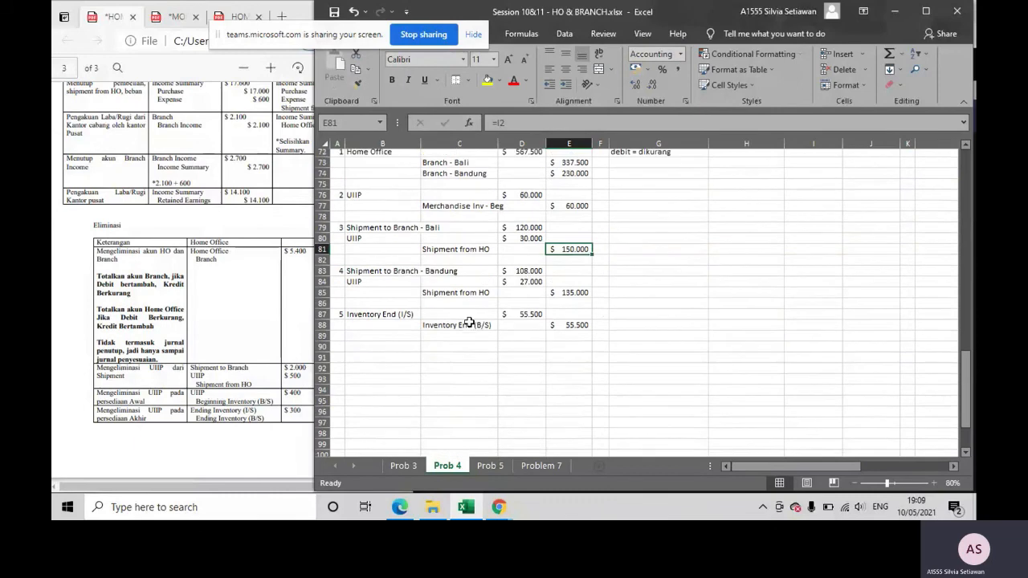
{"action": "scroll", "coordinate": [469, 322], "scroll_direction": "up", "scroll_amount": 2}
{"action": "scroll", "coordinate": [469, 322], "scroll_direction": "up", "scroll_amount": 20}
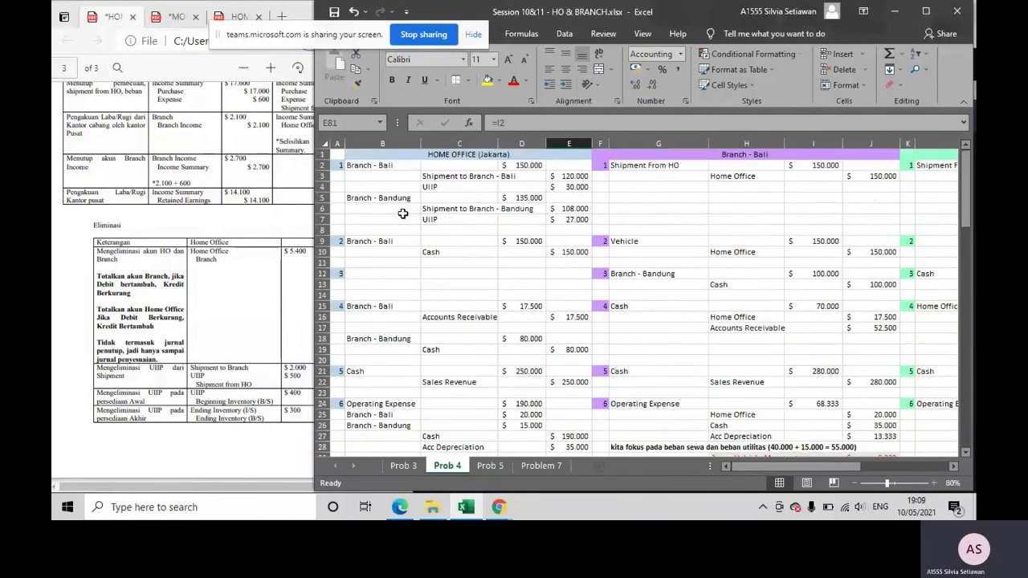
{"action": "scroll", "coordinate": [448, 268], "scroll_direction": "down", "scroll_amount": 20}
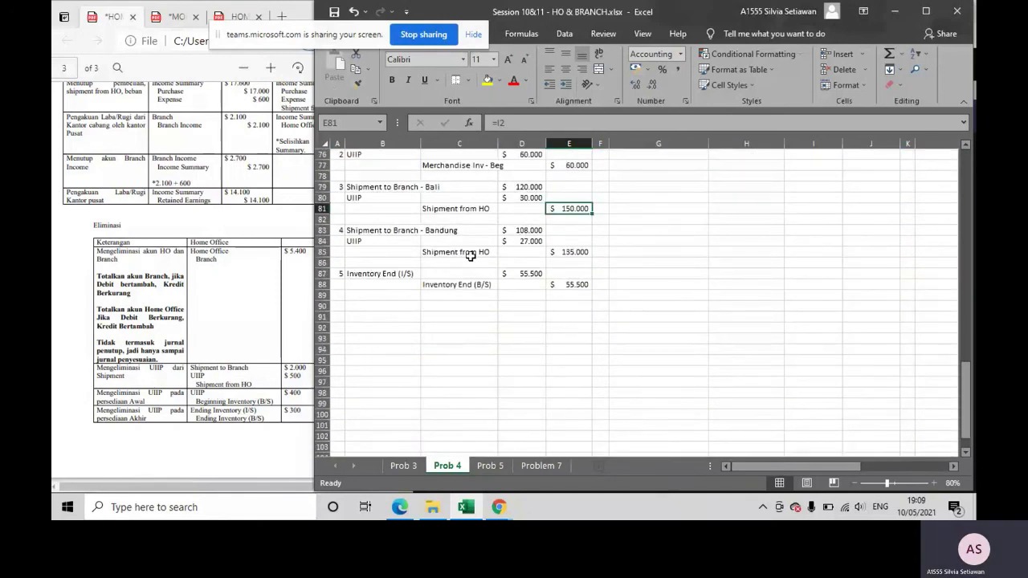
{"action": "left_click_drag", "start_coordinate": [560, 251], "coordinate": [390, 232]}
{"action": "left_click", "coordinate": [390, 232]}
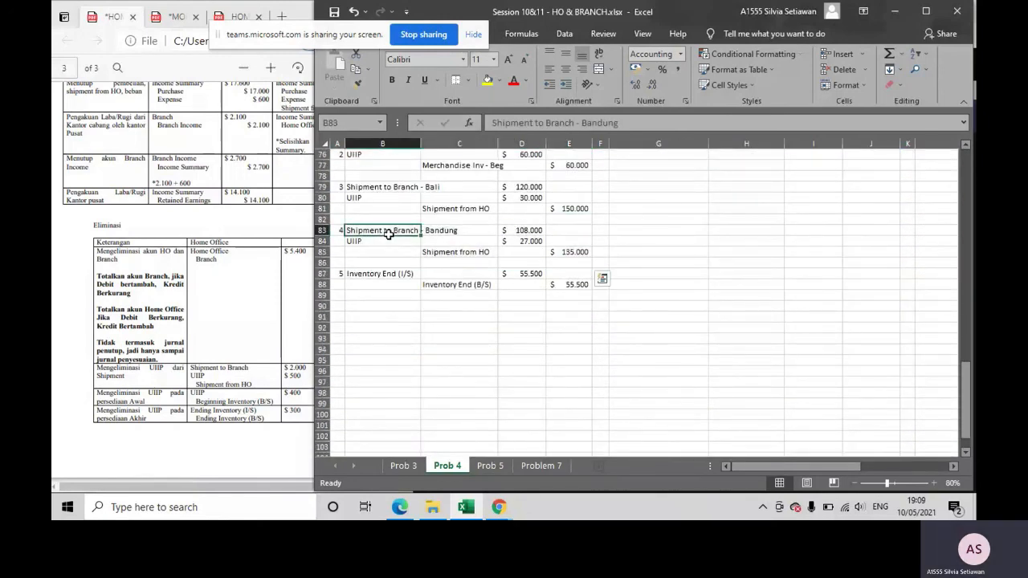
{"action": "scroll", "coordinate": [405, 265], "scroll_direction": "up", "scroll_amount": 2}
{"action": "scroll", "coordinate": [398, 281], "scroll_direction": "down", "scroll_amount": 2}
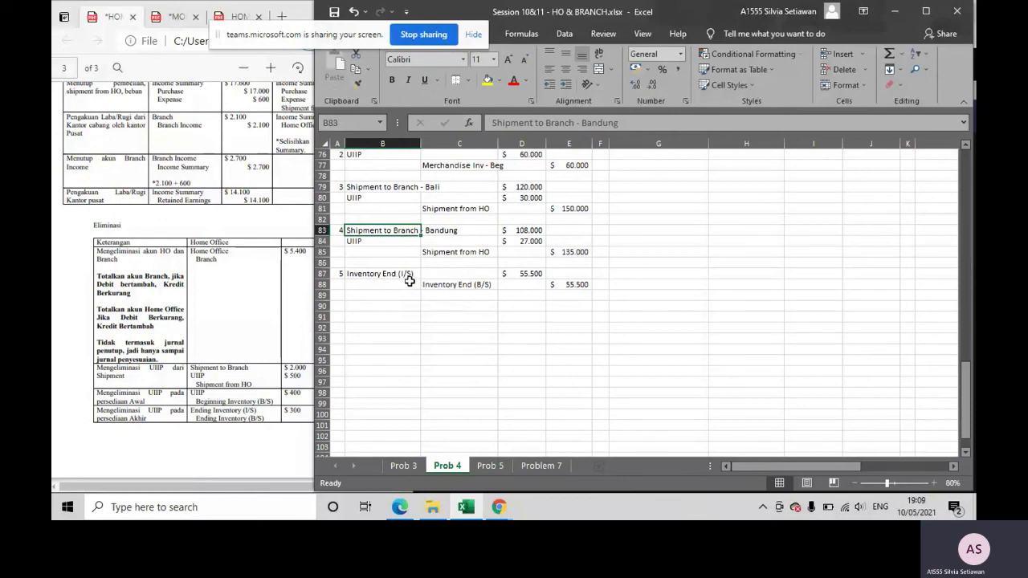
- Trace elimination entry 5's Inventory End (I/S) debit to the ending UIIP amounts in the Bali and Bandung recognition tables
{"action": "scroll", "coordinate": [546, 305], "scroll_direction": "up", "scroll_amount": 1}
{"action": "left_click", "coordinate": [532, 306]}
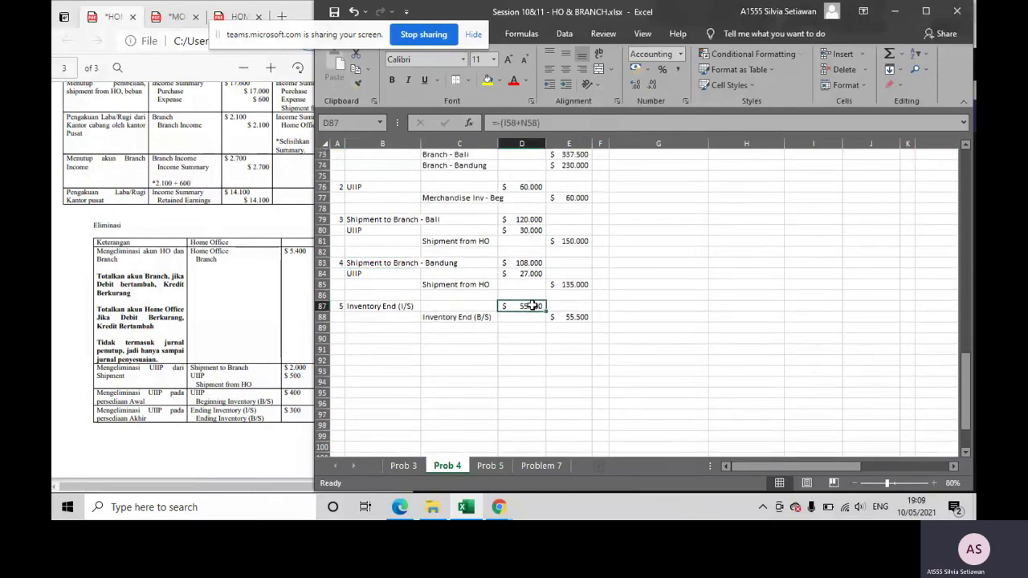
{"action": "double_click", "coordinate": [533, 306]}
{"action": "scroll", "coordinate": [565, 306], "scroll_direction": "up", "scroll_amount": 8}
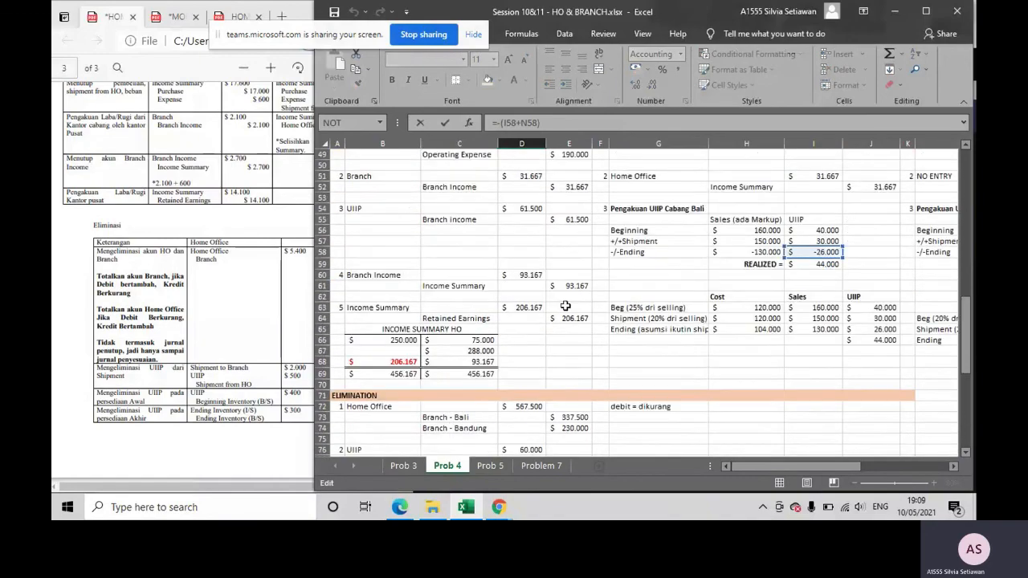
{"action": "scroll", "coordinate": [565, 306], "scroll_direction": "up", "scroll_amount": 8}
{"action": "scroll", "coordinate": [589, 316], "scroll_direction": "down", "scroll_amount": 6}
{"action": "left_click_drag", "start_coordinate": [760, 468], "coordinate": [827, 471]}
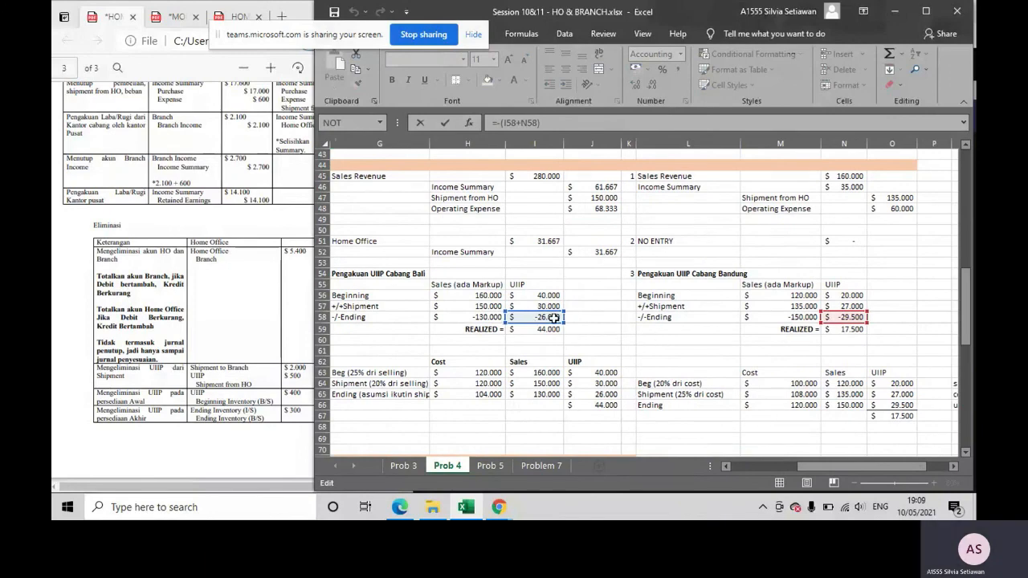
{"action": "left_click_drag", "start_coordinate": [799, 466], "coordinate": [731, 468]}
{"action": "scroll", "coordinate": [578, 367], "scroll_direction": "down", "scroll_amount": 10}
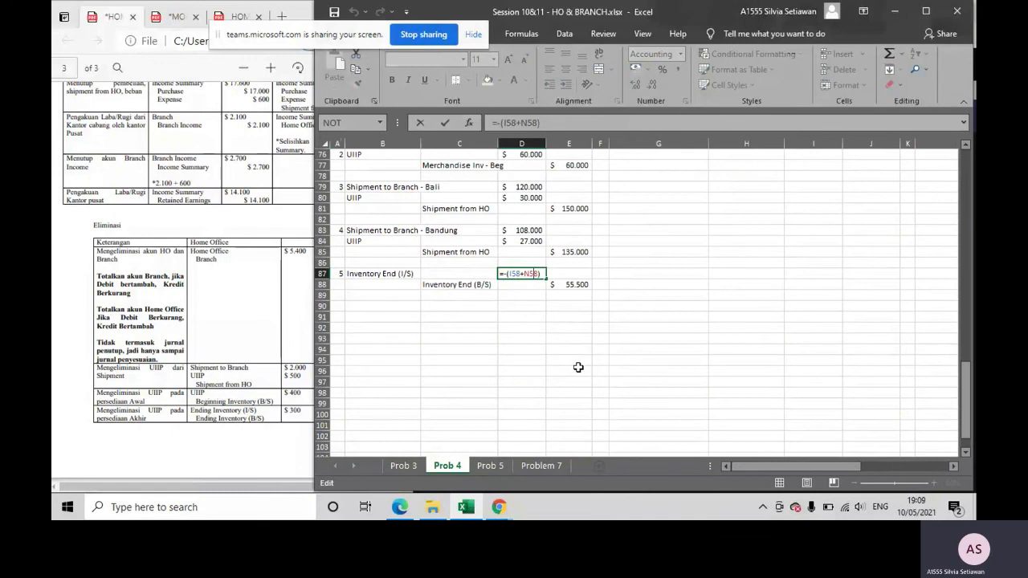
{"action": "scroll", "coordinate": [555, 295], "scroll_direction": "up", "scroll_amount": 2}
{"action": "key", "text": "Return"}
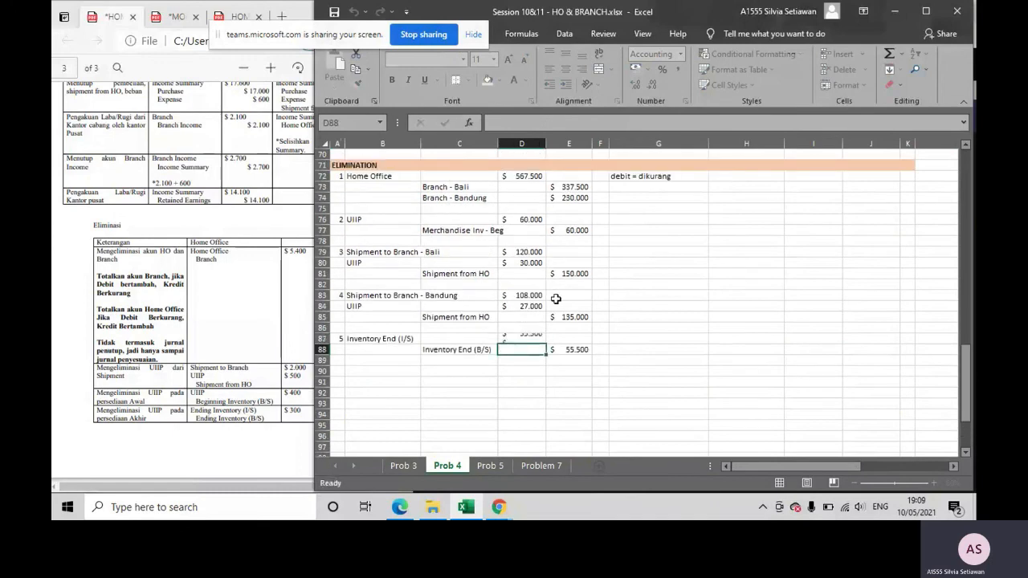
- Save the workbook
{"action": "scroll", "coordinate": [555, 295], "scroll_direction": "up", "scroll_amount": 1}
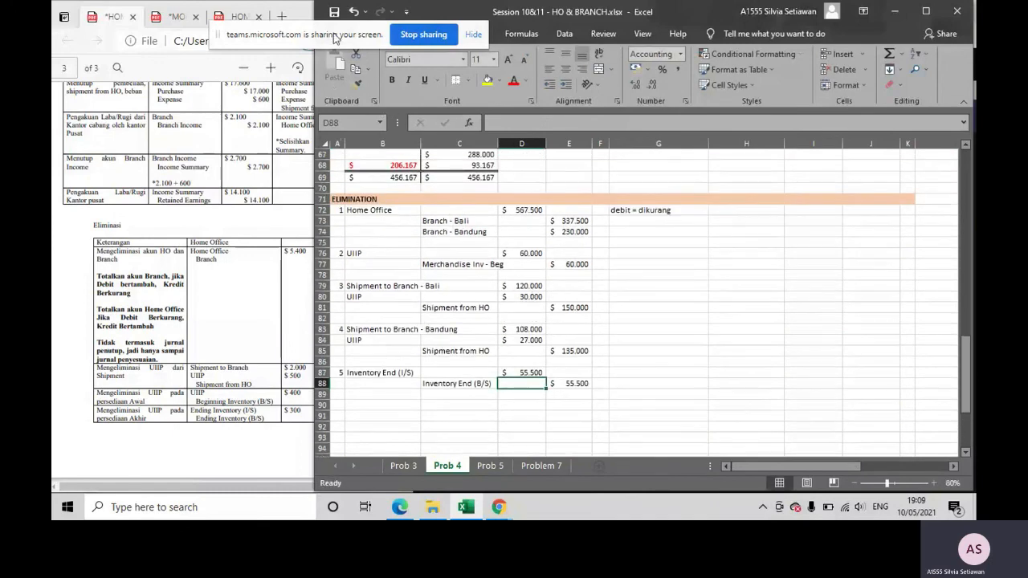
{"action": "left_click", "coordinate": [333, 12]}
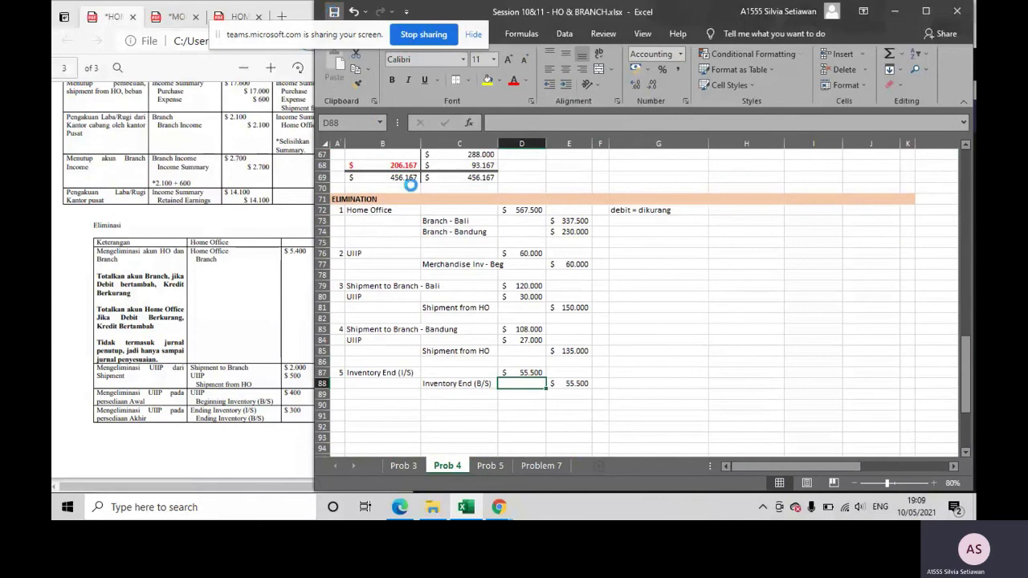
{"action": "scroll", "coordinate": [628, 281], "scroll_direction": "up", "scroll_amount": 6}
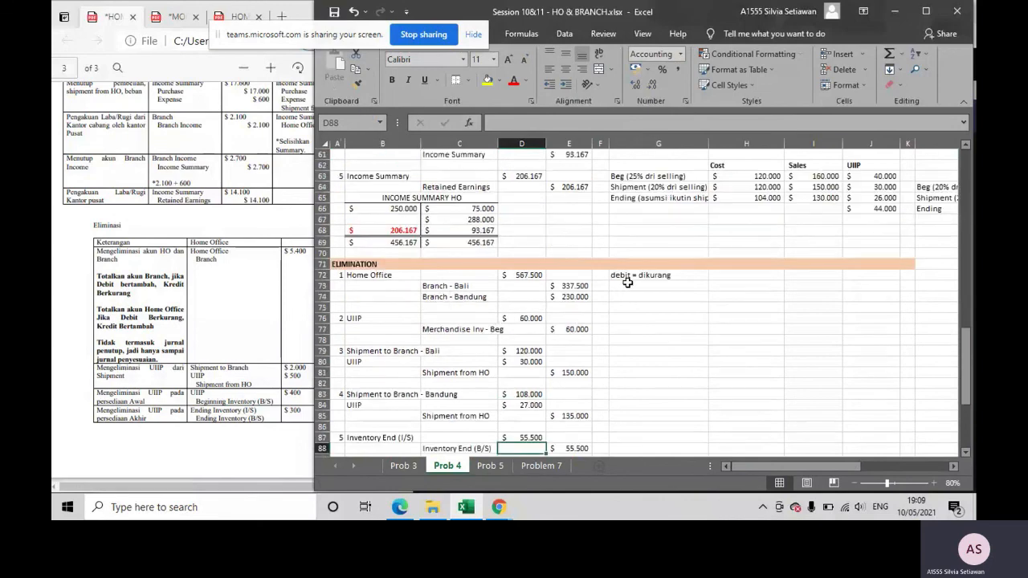
{"action": "scroll", "coordinate": [628, 281], "scroll_direction": "up", "scroll_amount": 2}
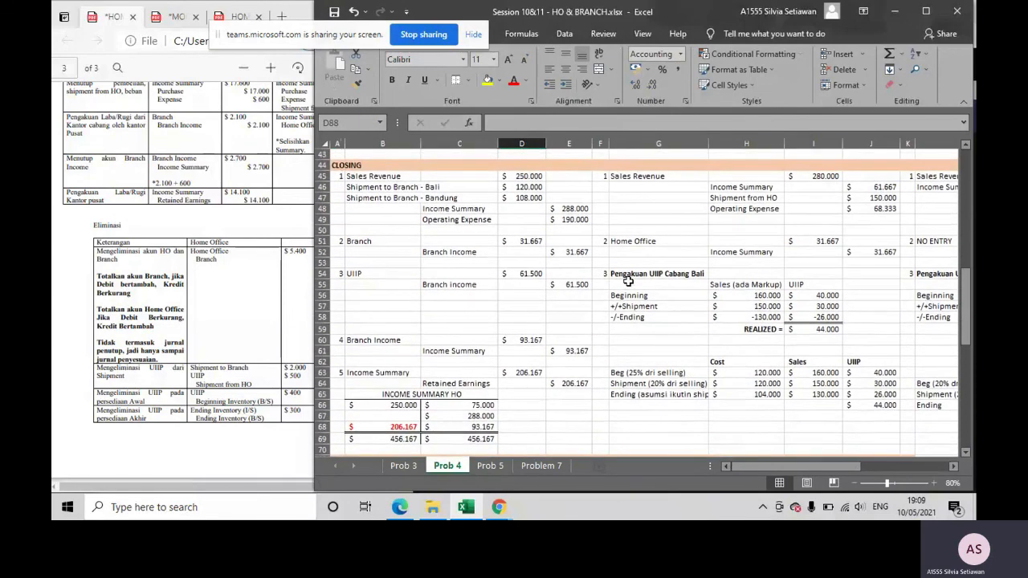
- Review Problem 4's transaction, adjustment and closing journals in the Home Office and Branch - Bali columns
{"action": "scroll", "coordinate": [628, 281], "scroll_direction": "up", "scroll_amount": 14}
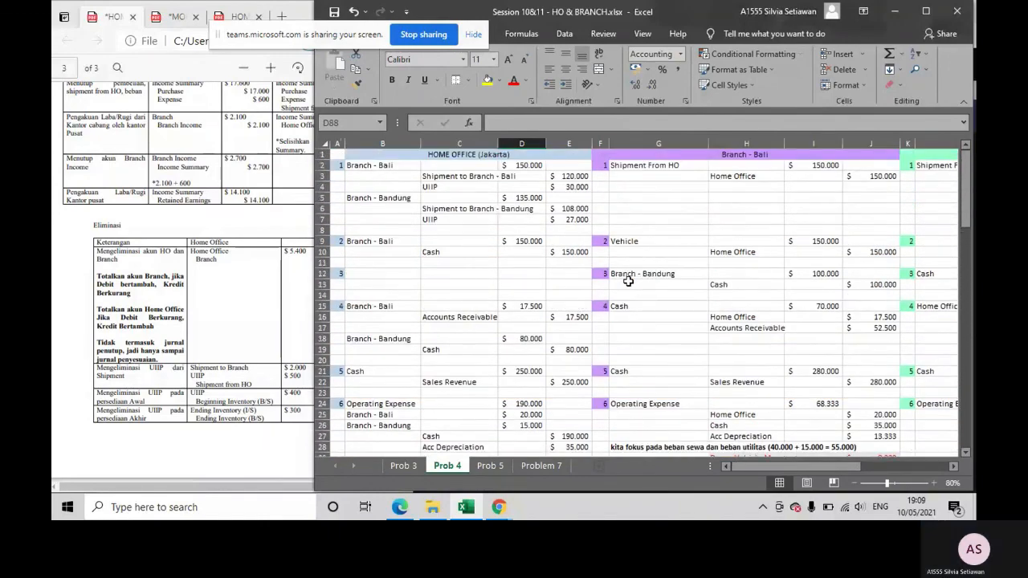
{"action": "scroll", "coordinate": [533, 289], "scroll_direction": "down", "scroll_amount": 8}
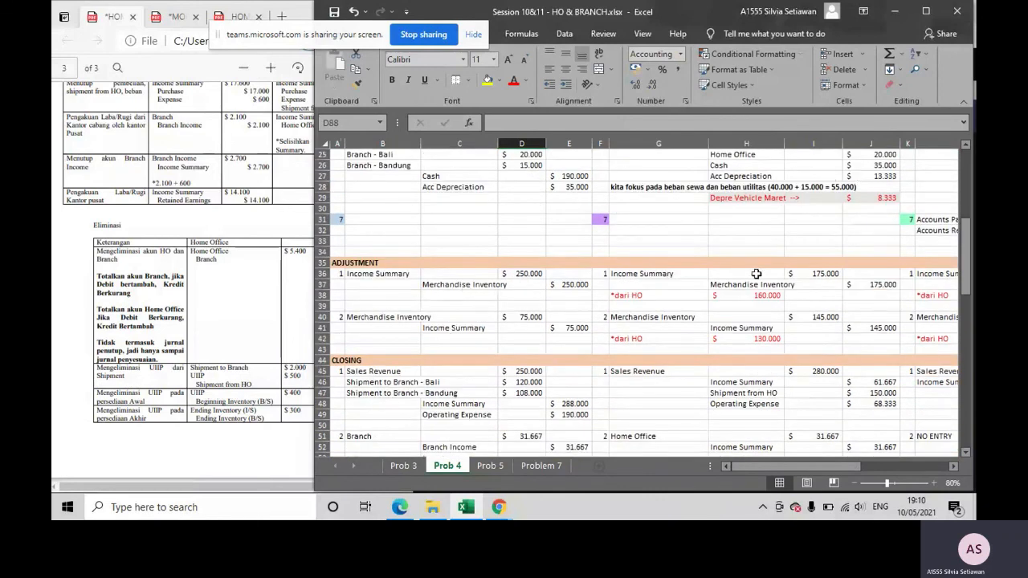
{"action": "scroll", "coordinate": [756, 274], "scroll_direction": "up", "scroll_amount": 8}
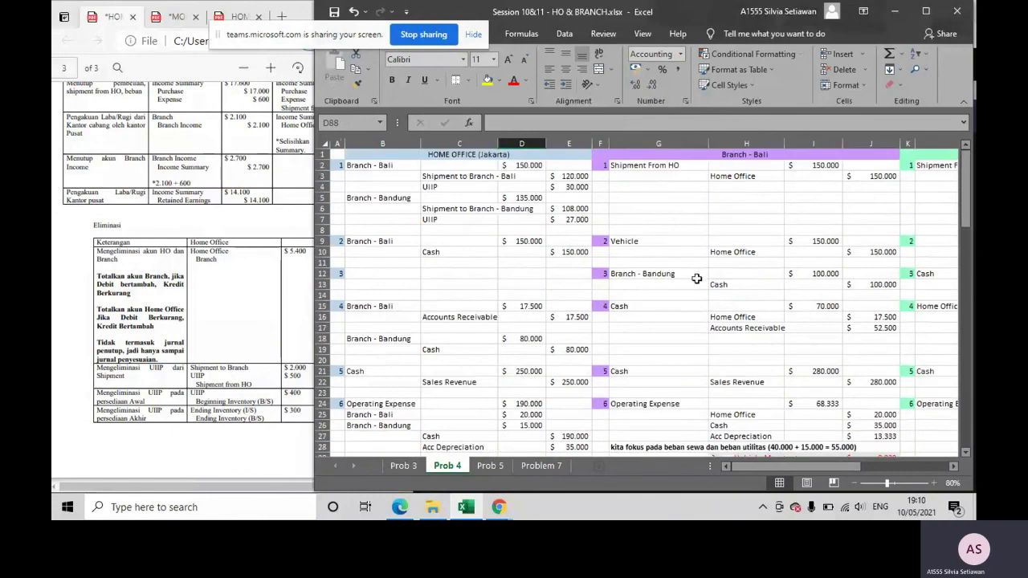
- Look over Problem 3's HO and Branch journals, then return to Problem 4's transaction journals
{"action": "left_click", "coordinate": [404, 465]}
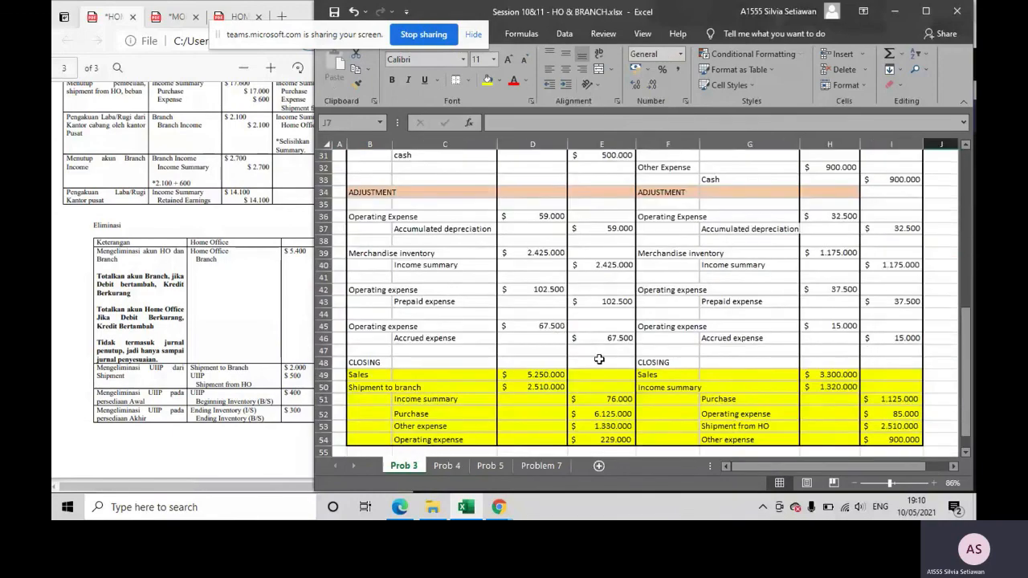
{"action": "scroll", "coordinate": [668, 333], "scroll_direction": "up", "scroll_amount": 10}
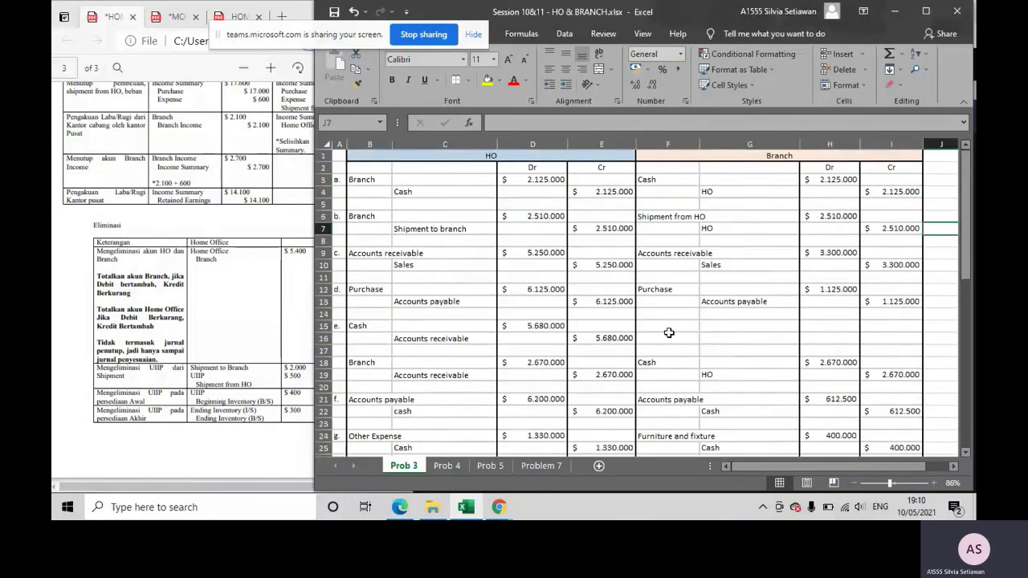
{"action": "left_click", "coordinate": [445, 465]}
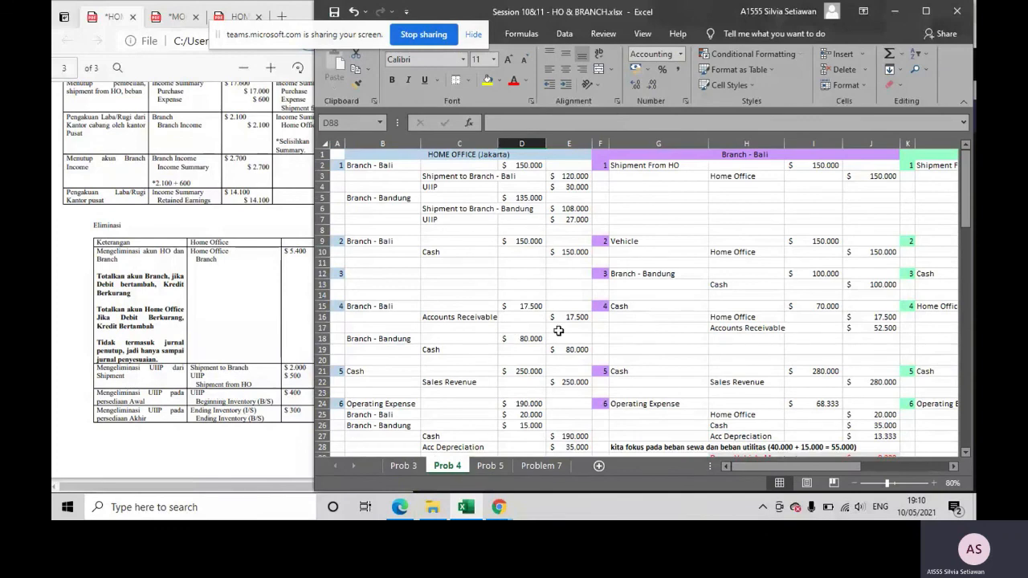
{"action": "left_click", "coordinate": [245, 336]}
{"action": "left_click", "coordinate": [534, 302]}
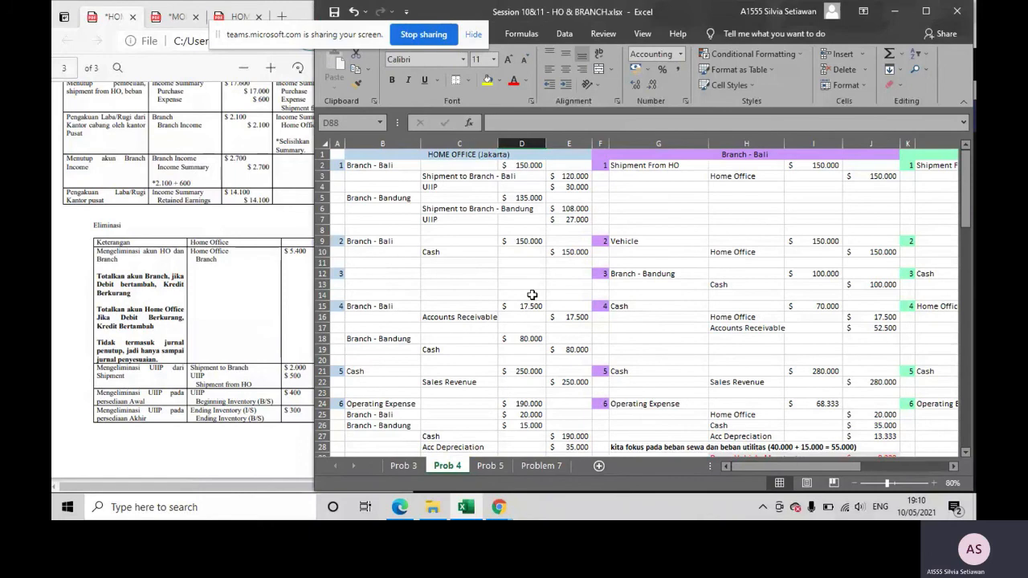